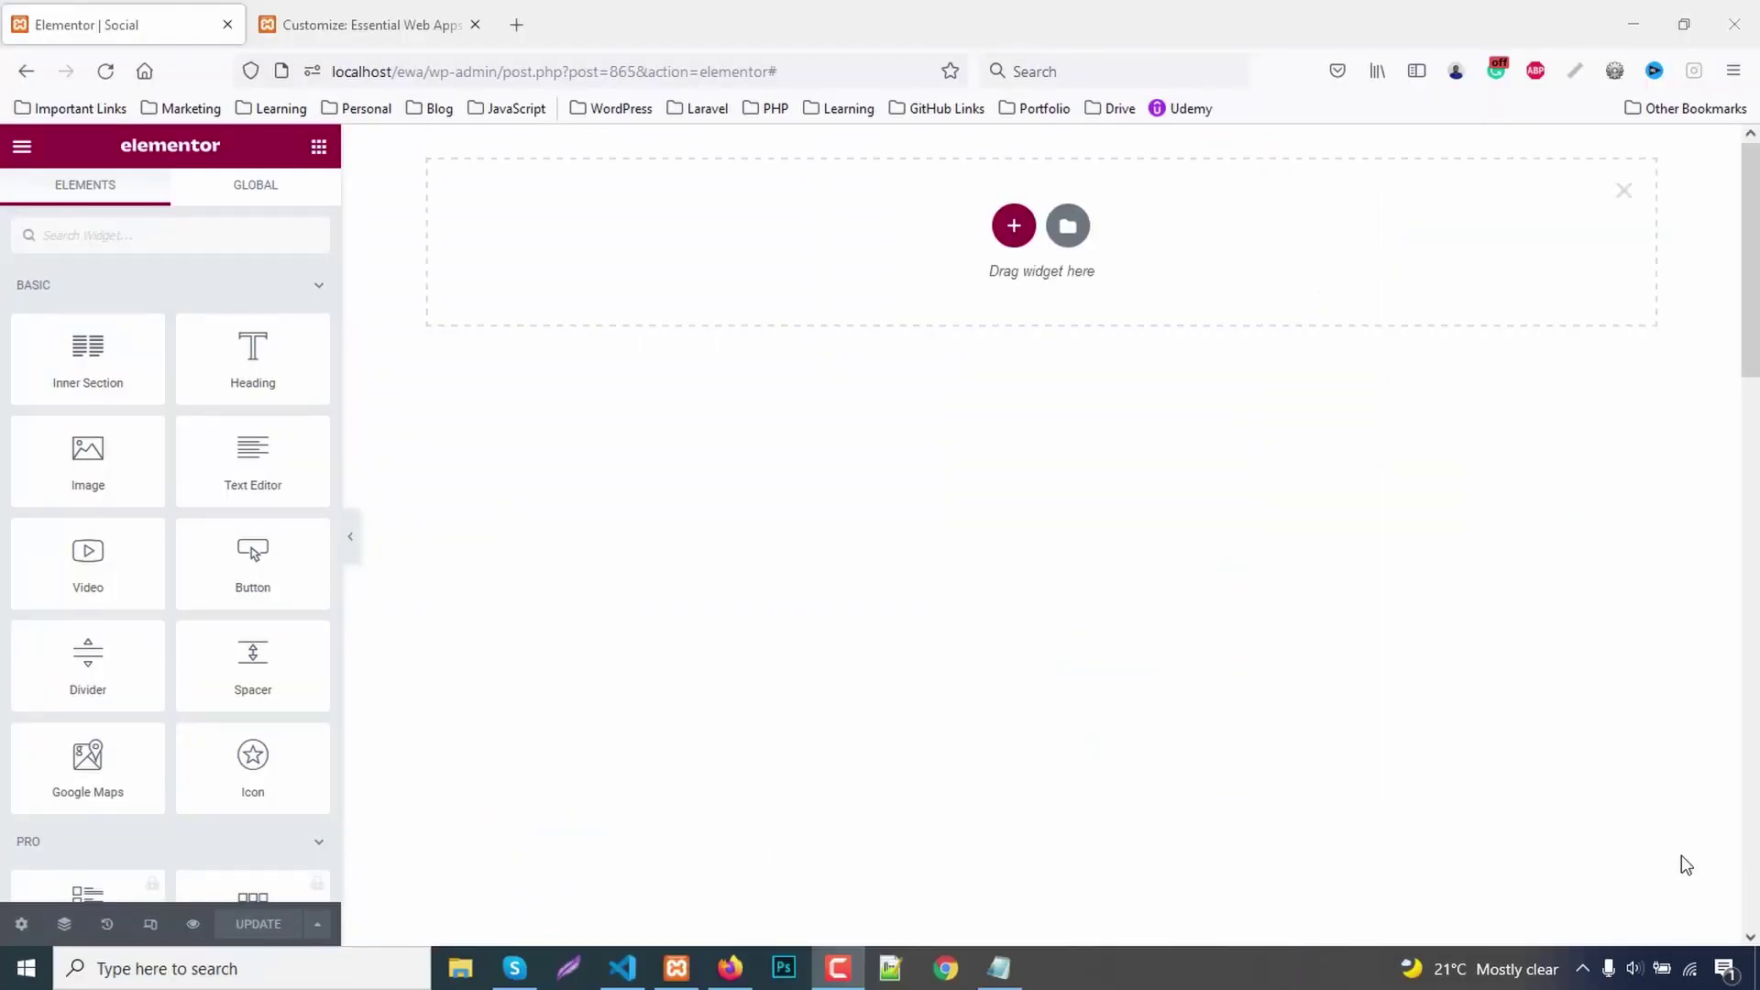
- Add a three-column section with 150 px top and bottom margins
{"action": "left_click", "coordinate": [1016, 226]}
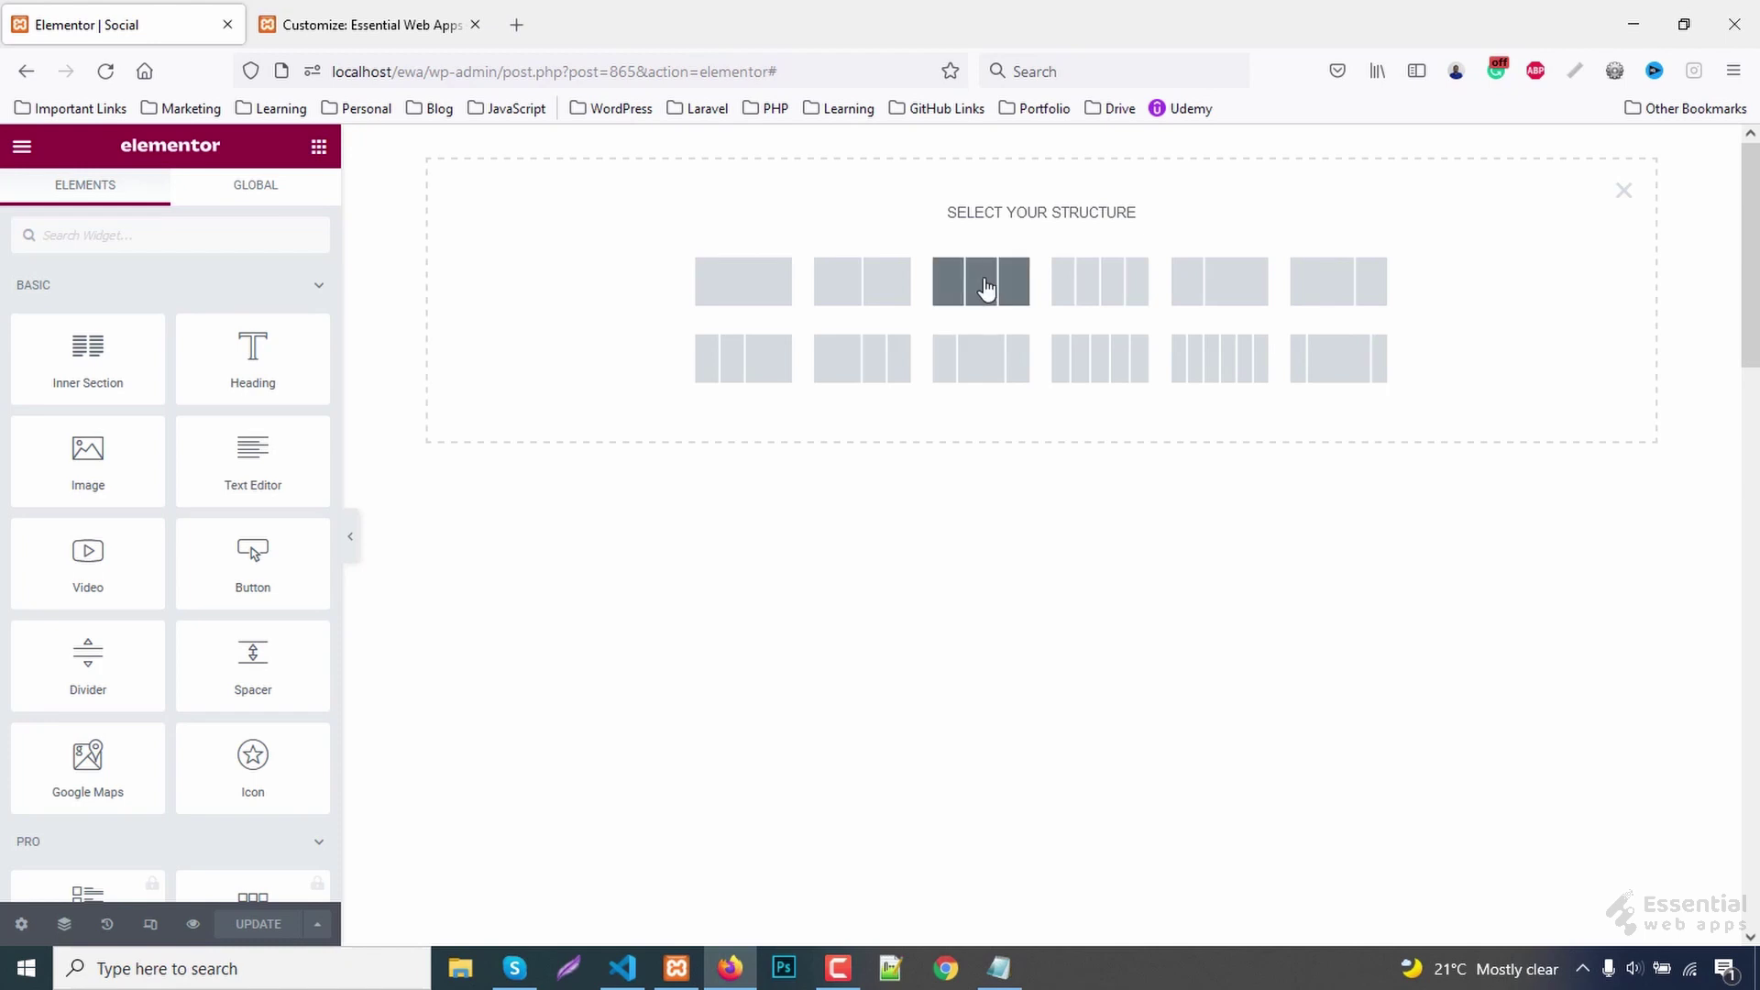
{"action": "left_click", "coordinate": [984, 286]}
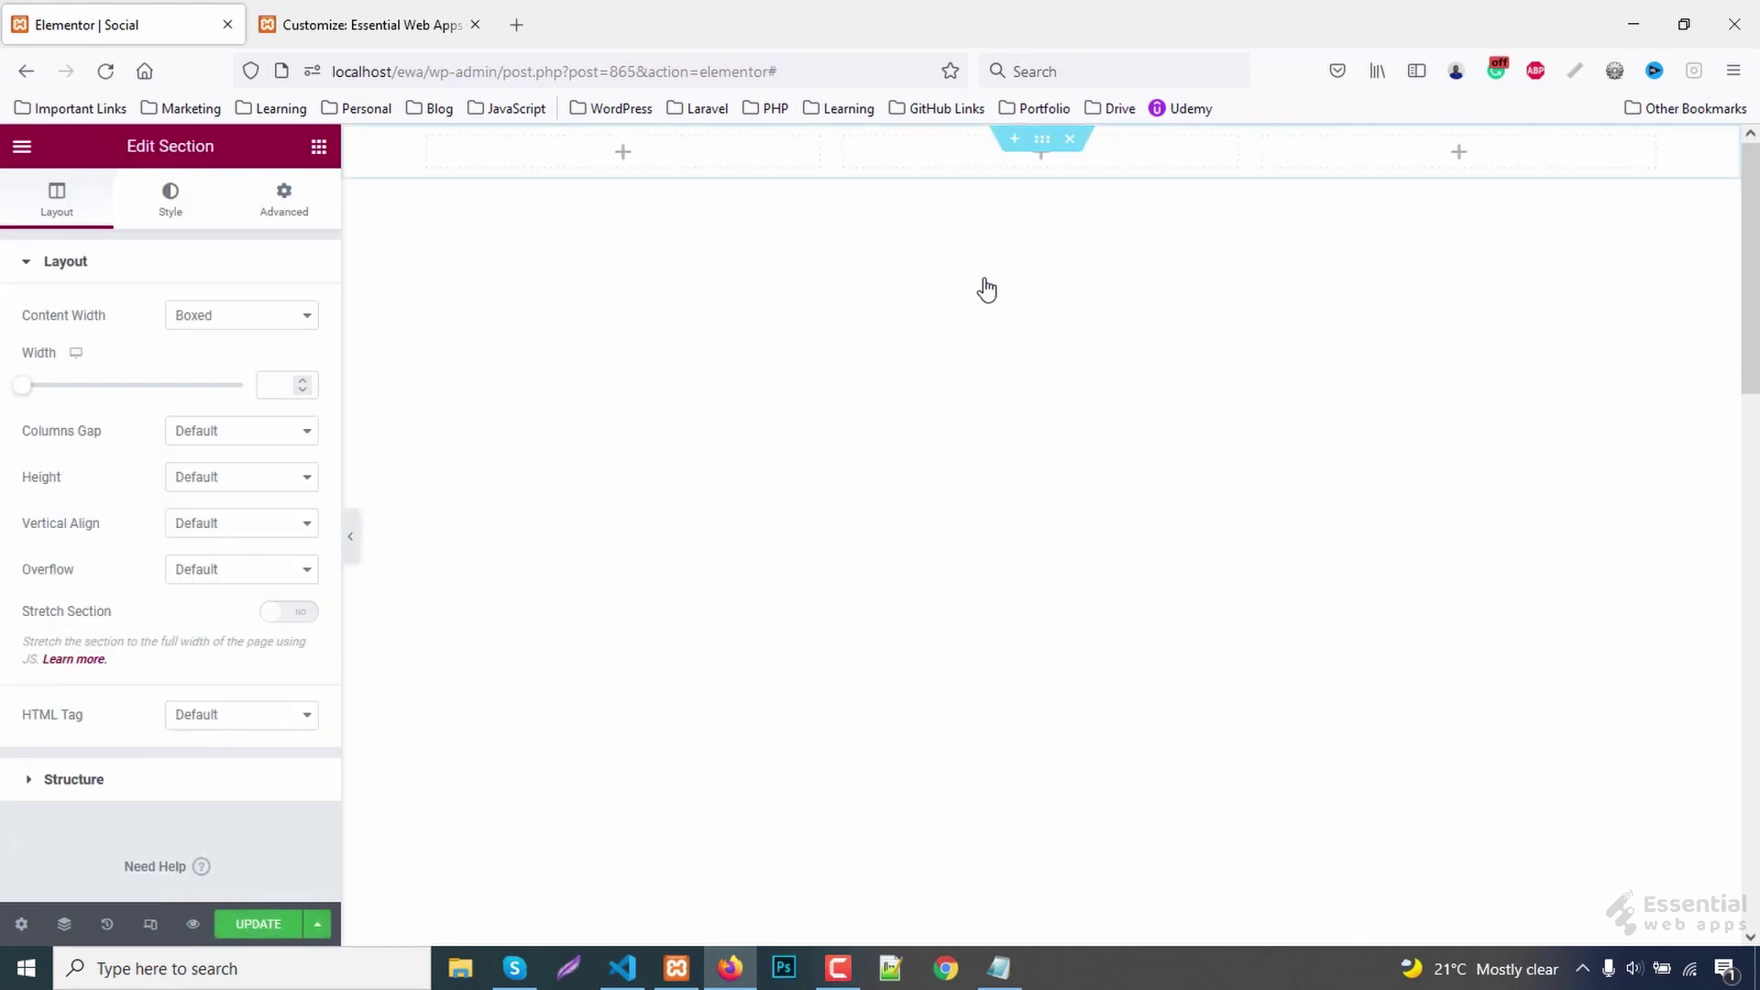
{"action": "left_click", "coordinate": [286, 202]}
{"action": "type", "text": "1"}
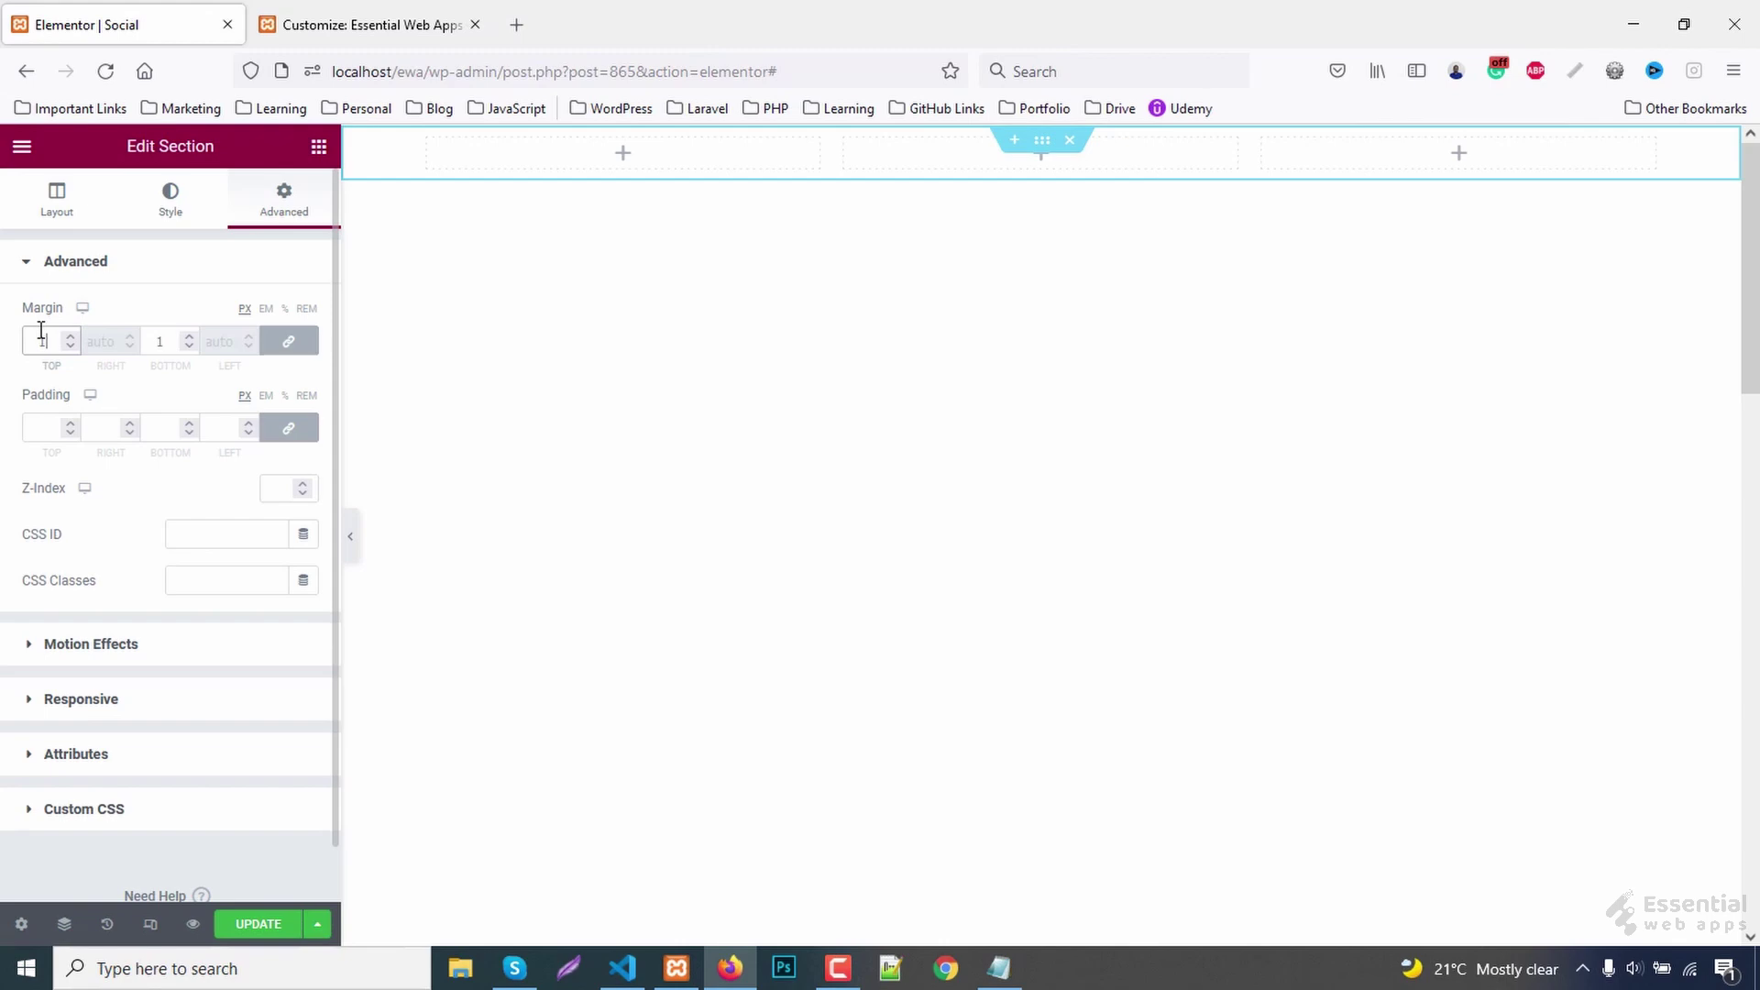
{"action": "type", "text": "50"}
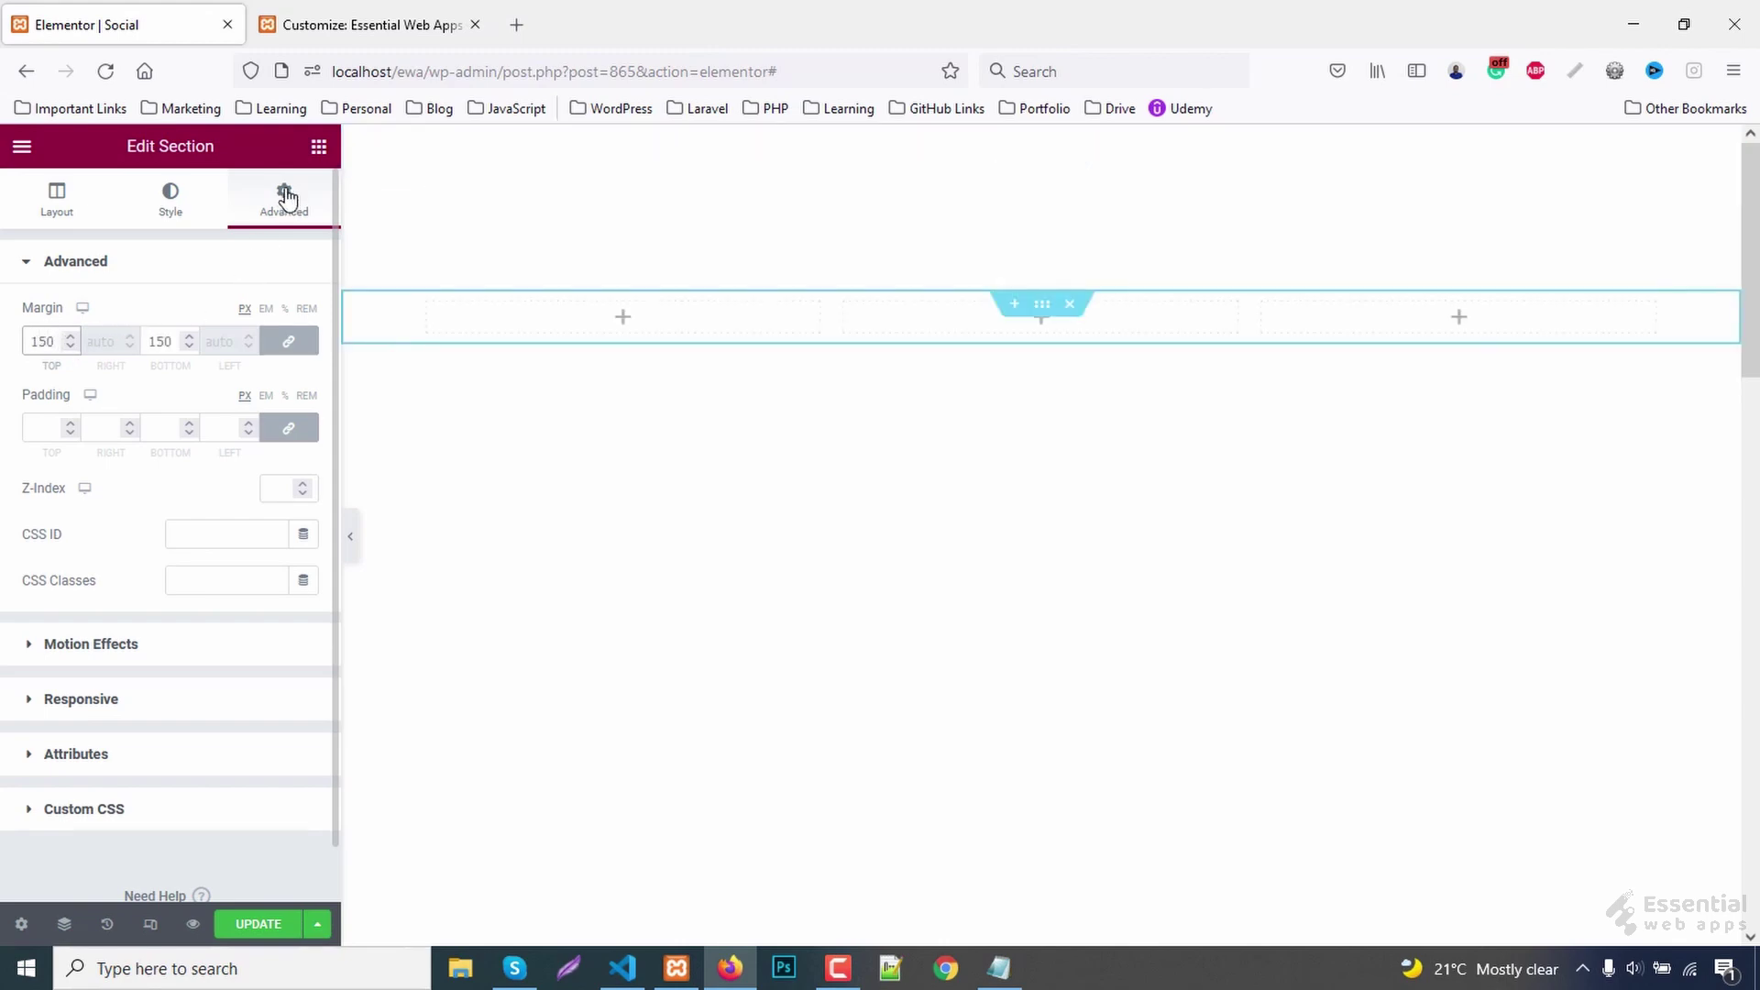
{"action": "left_click", "coordinate": [317, 147]}
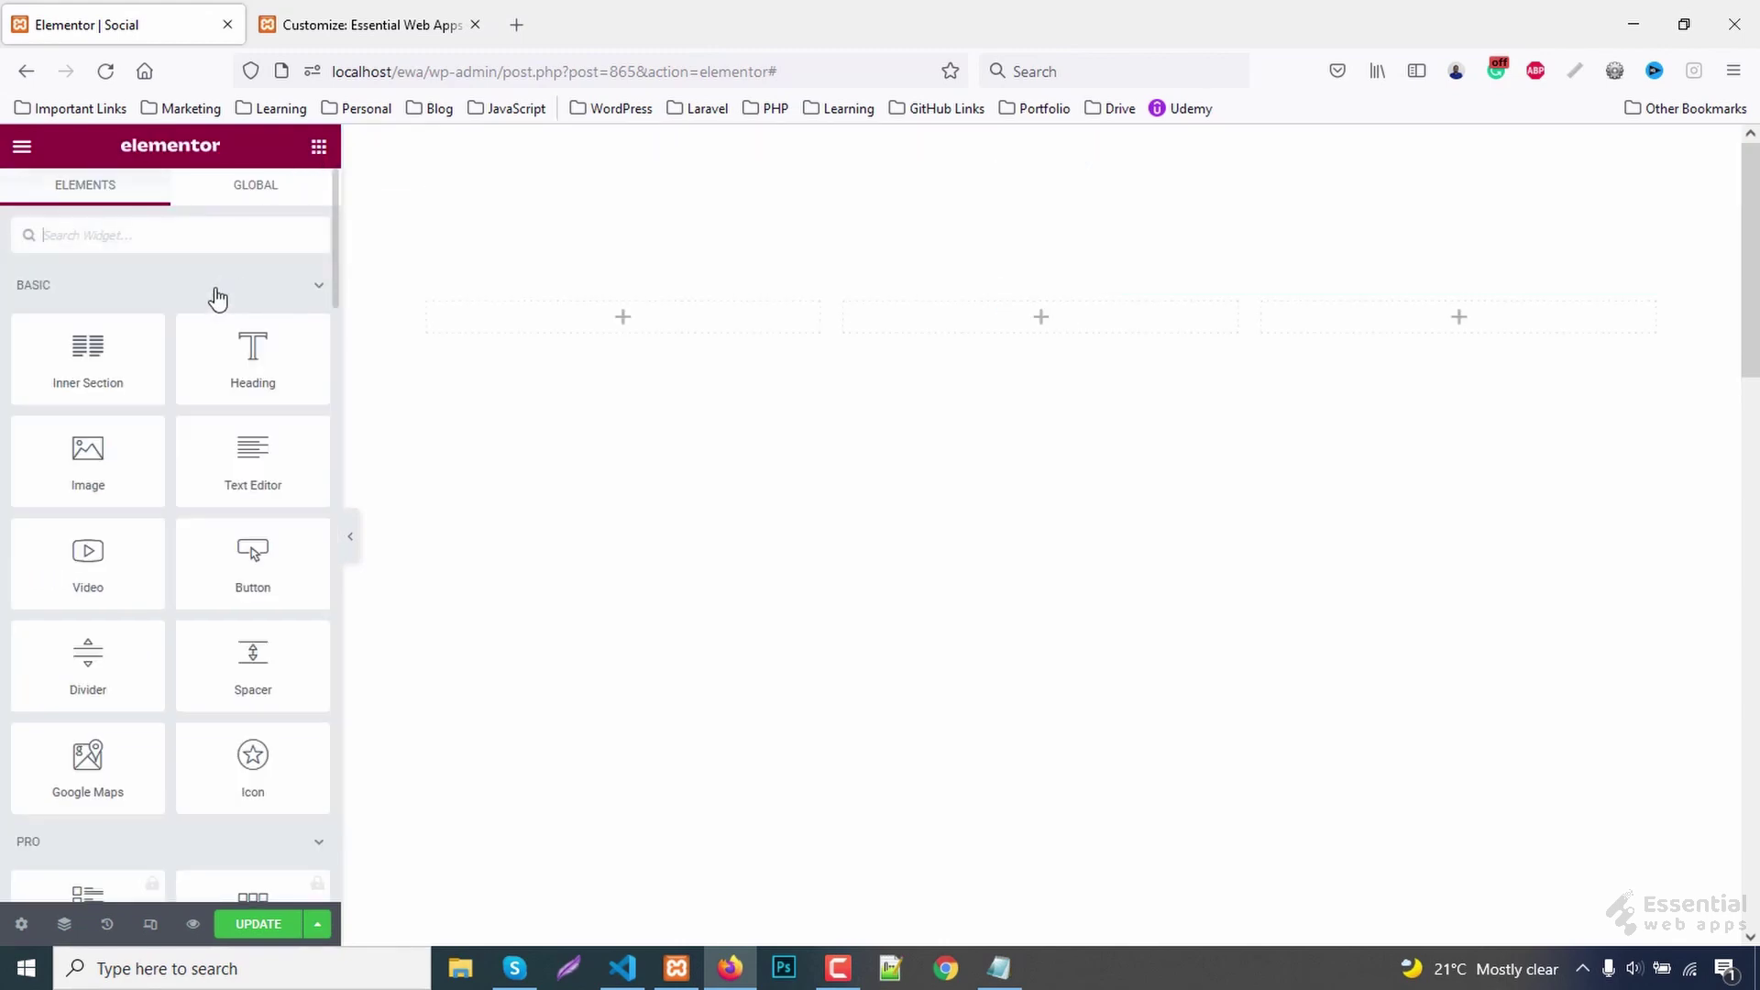
{"action": "type", "text": "ico"}
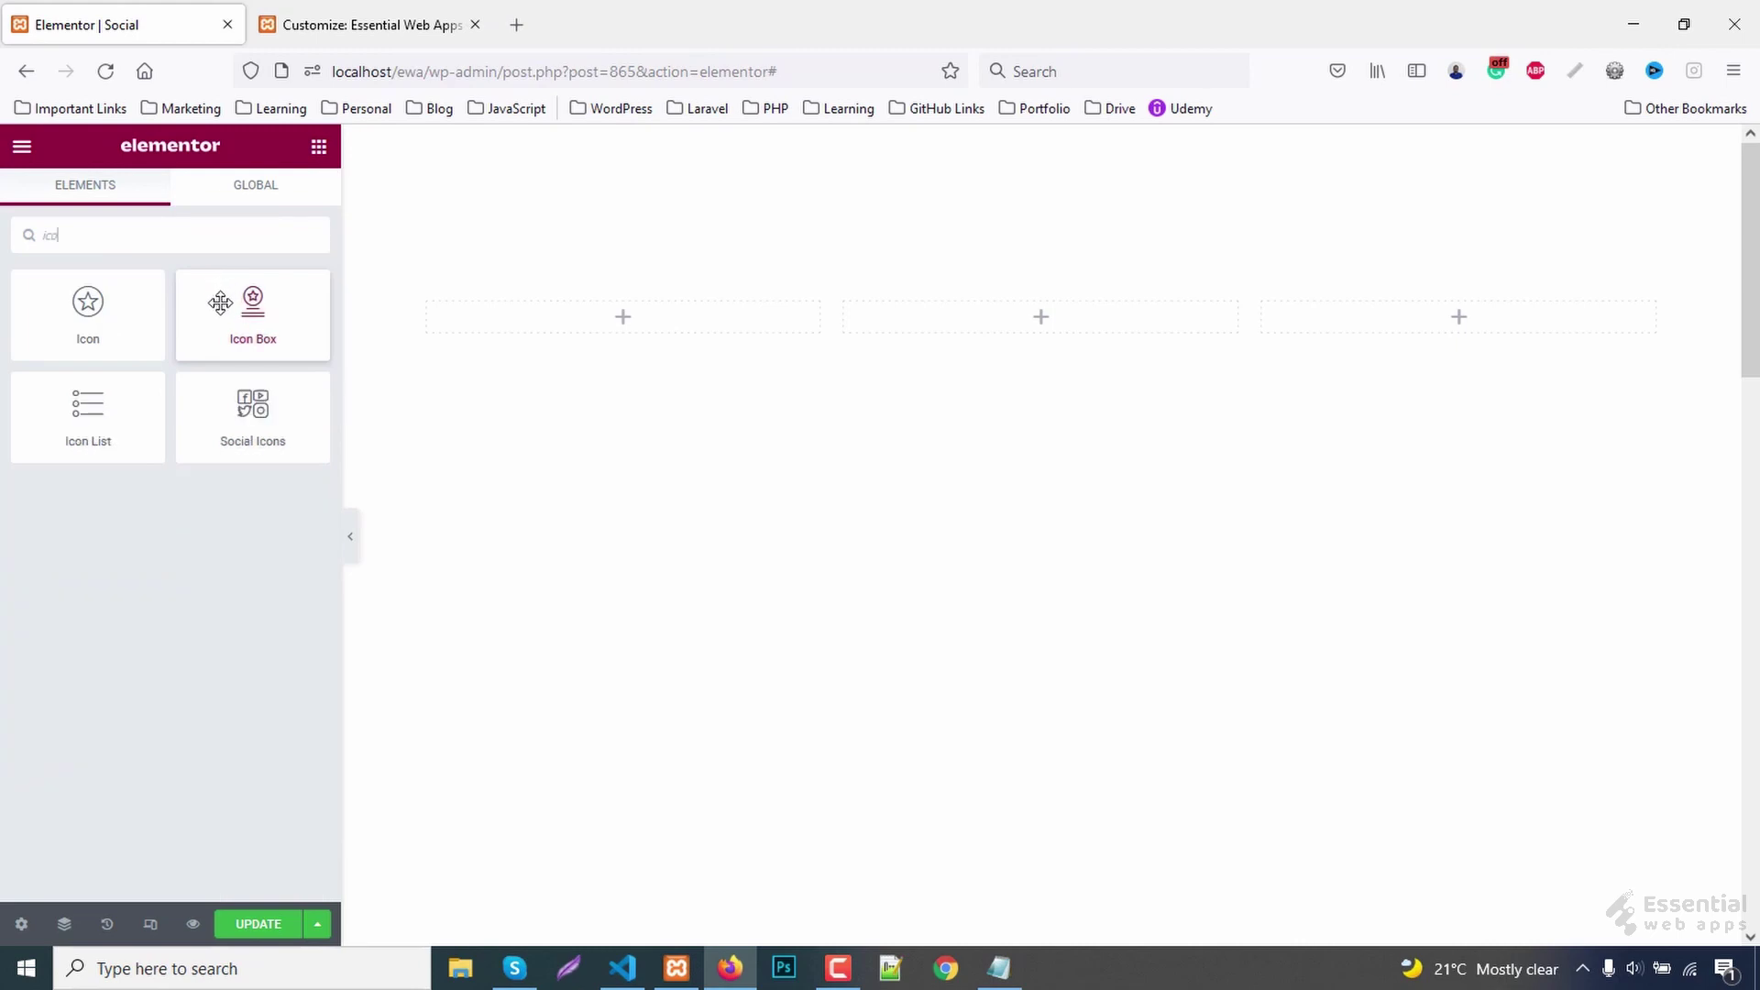
- Place an Icon widget in the first column showing the Facebook-f icon
{"action": "left_click_drag", "start_coordinate": [115, 318], "coordinate": [646, 333]}
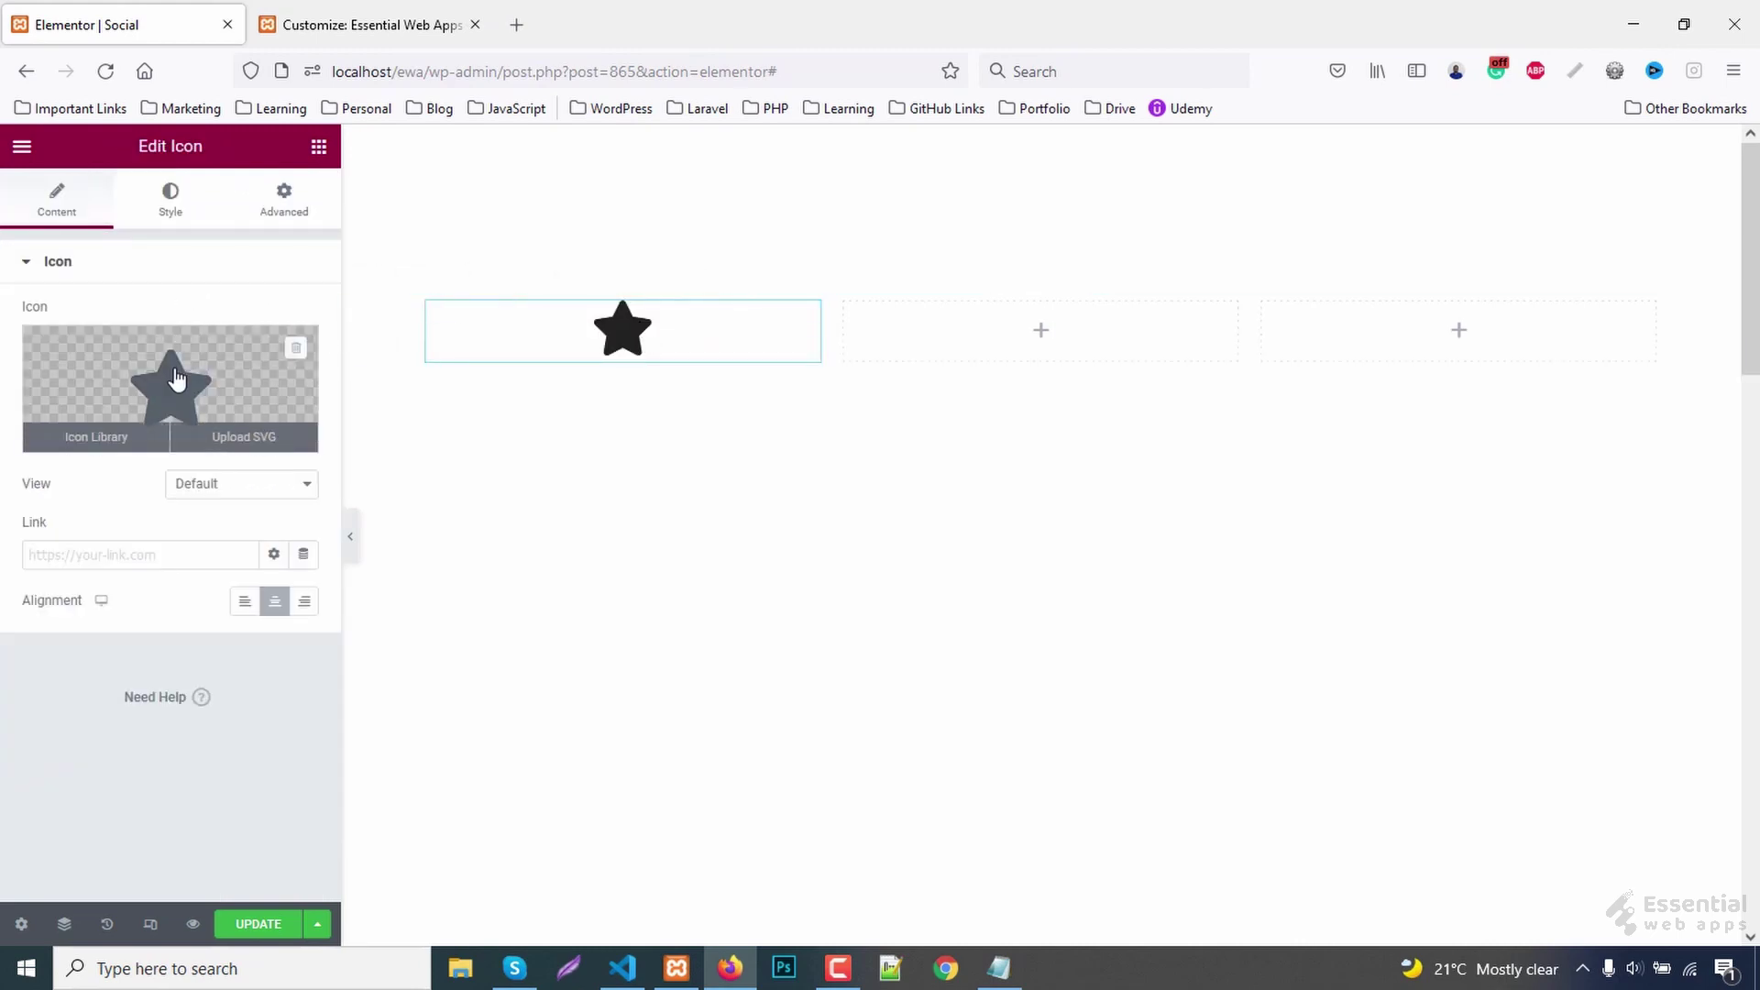
{"action": "left_click", "coordinate": [168, 379]}
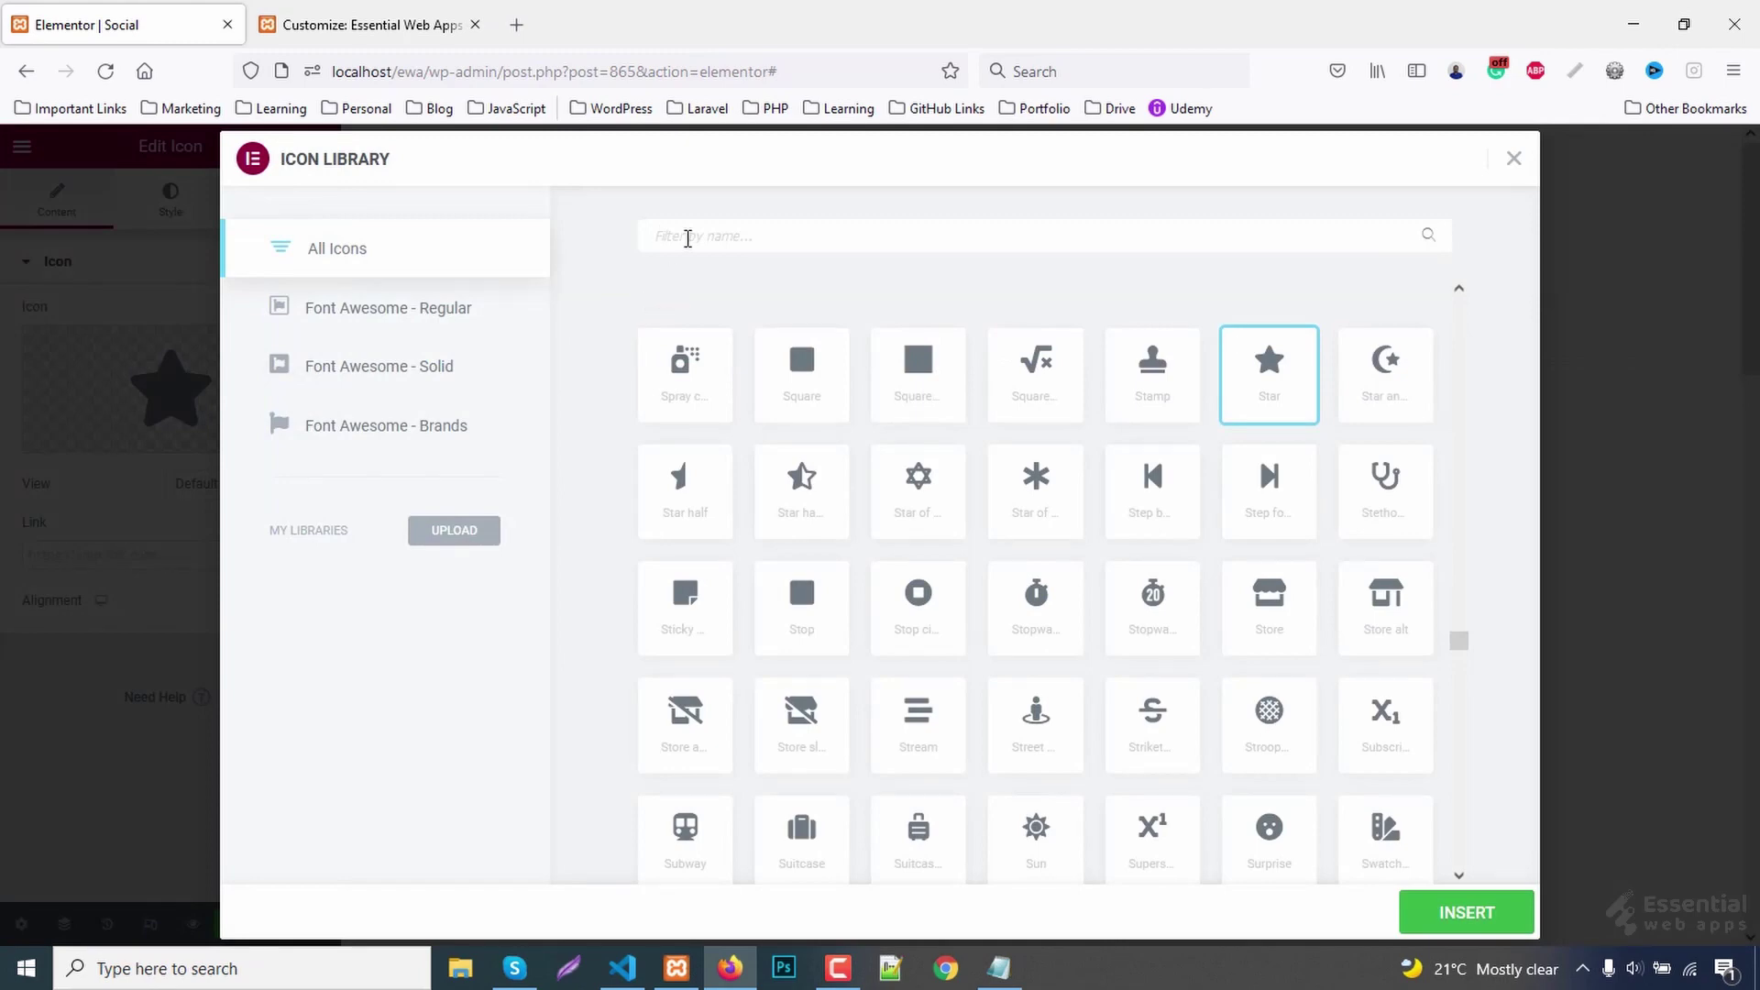
{"action": "type", "text": "fac"}
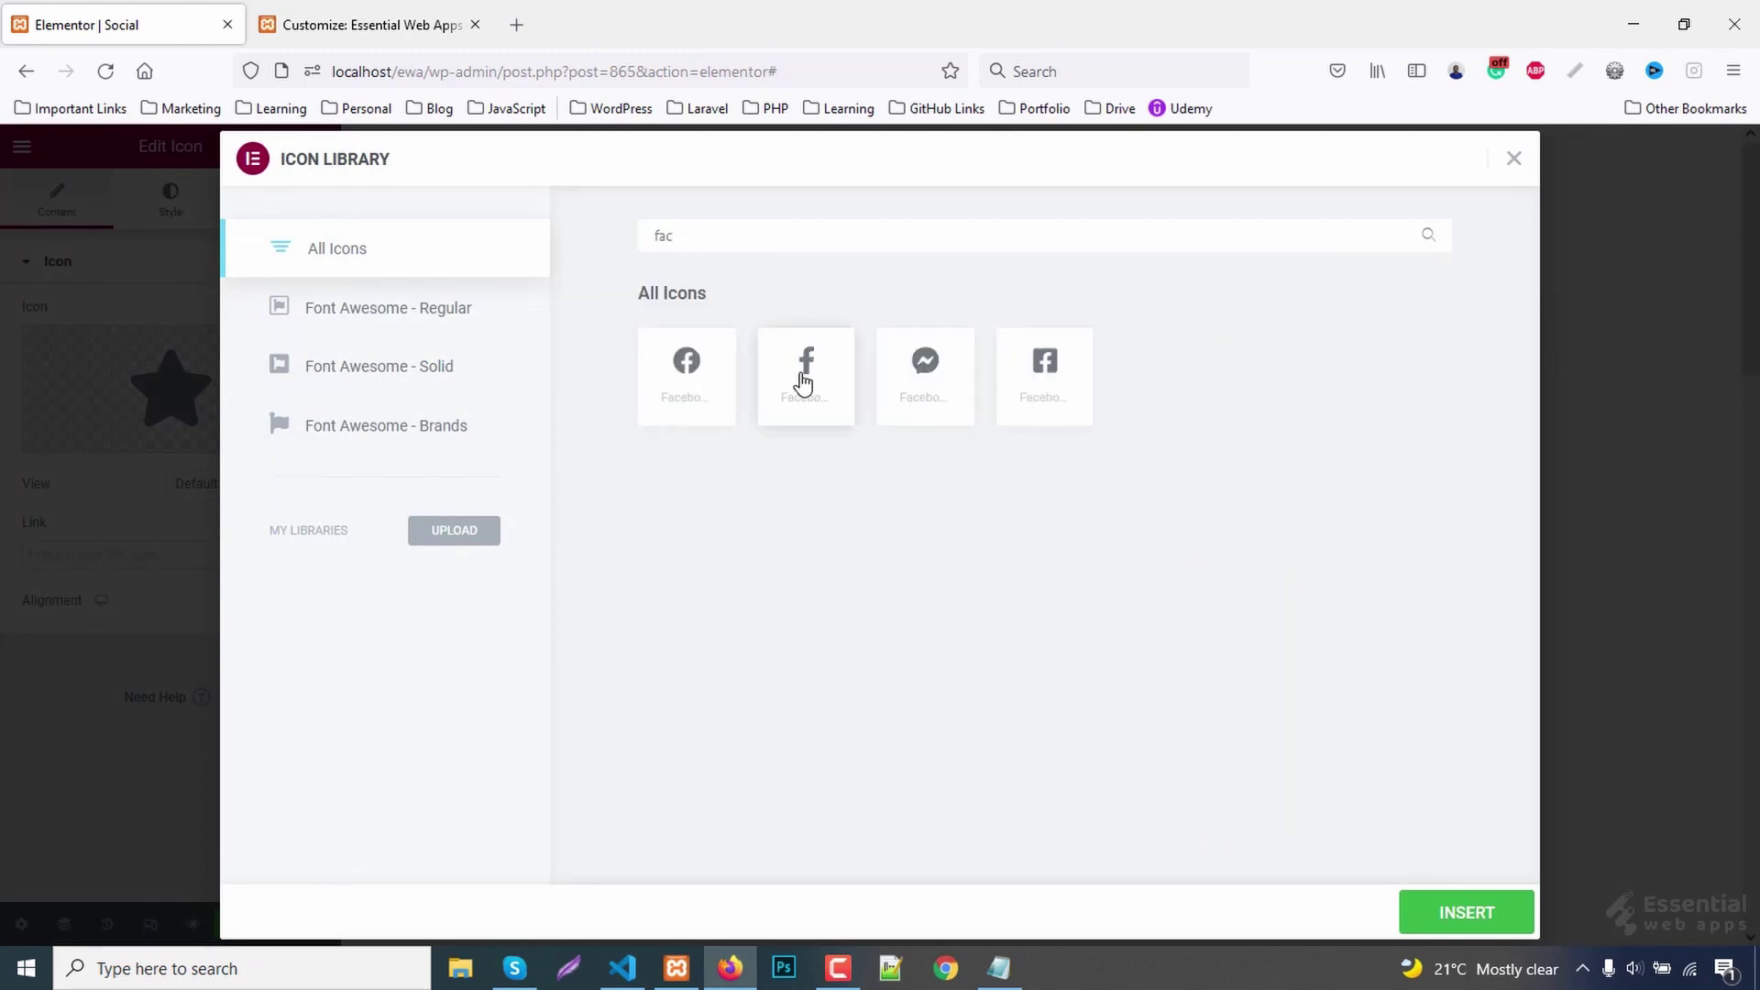
{"action": "left_click", "coordinate": [801, 382]}
{"action": "left_click", "coordinate": [1466, 913]}
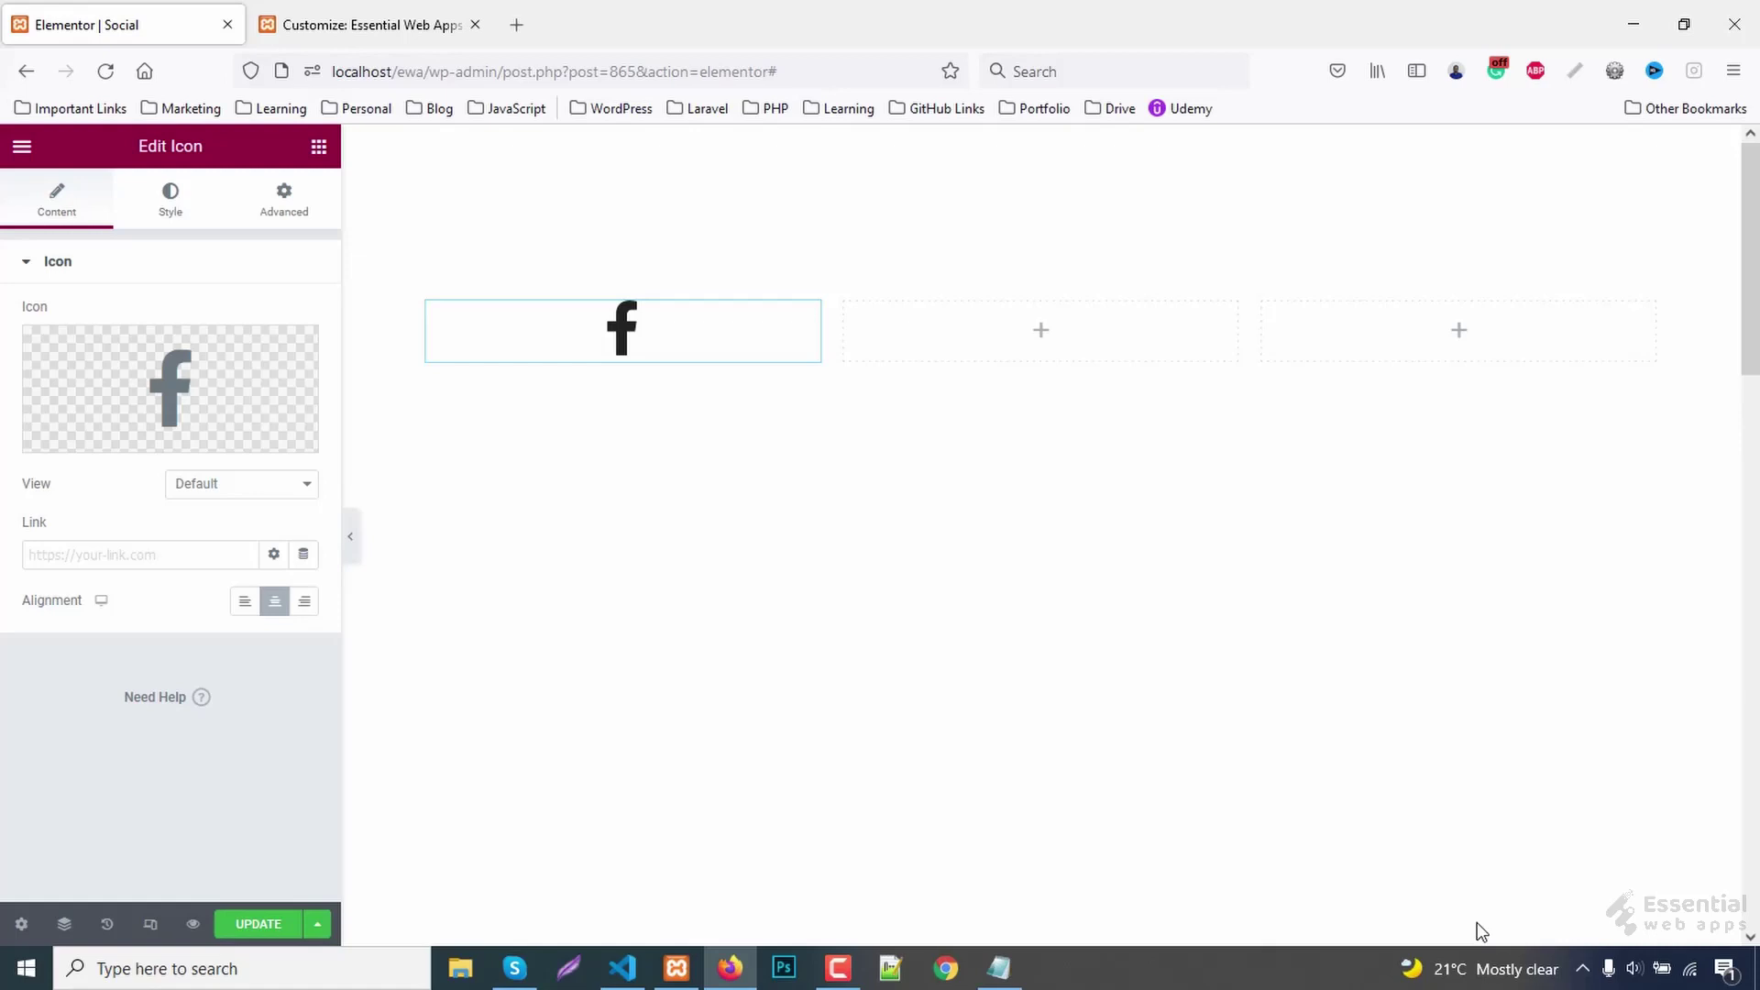
- Make the icon Stacked with primary colour #3B5998
{"action": "left_click", "coordinate": [226, 482]}
{"action": "left_click", "coordinate": [214, 541]}
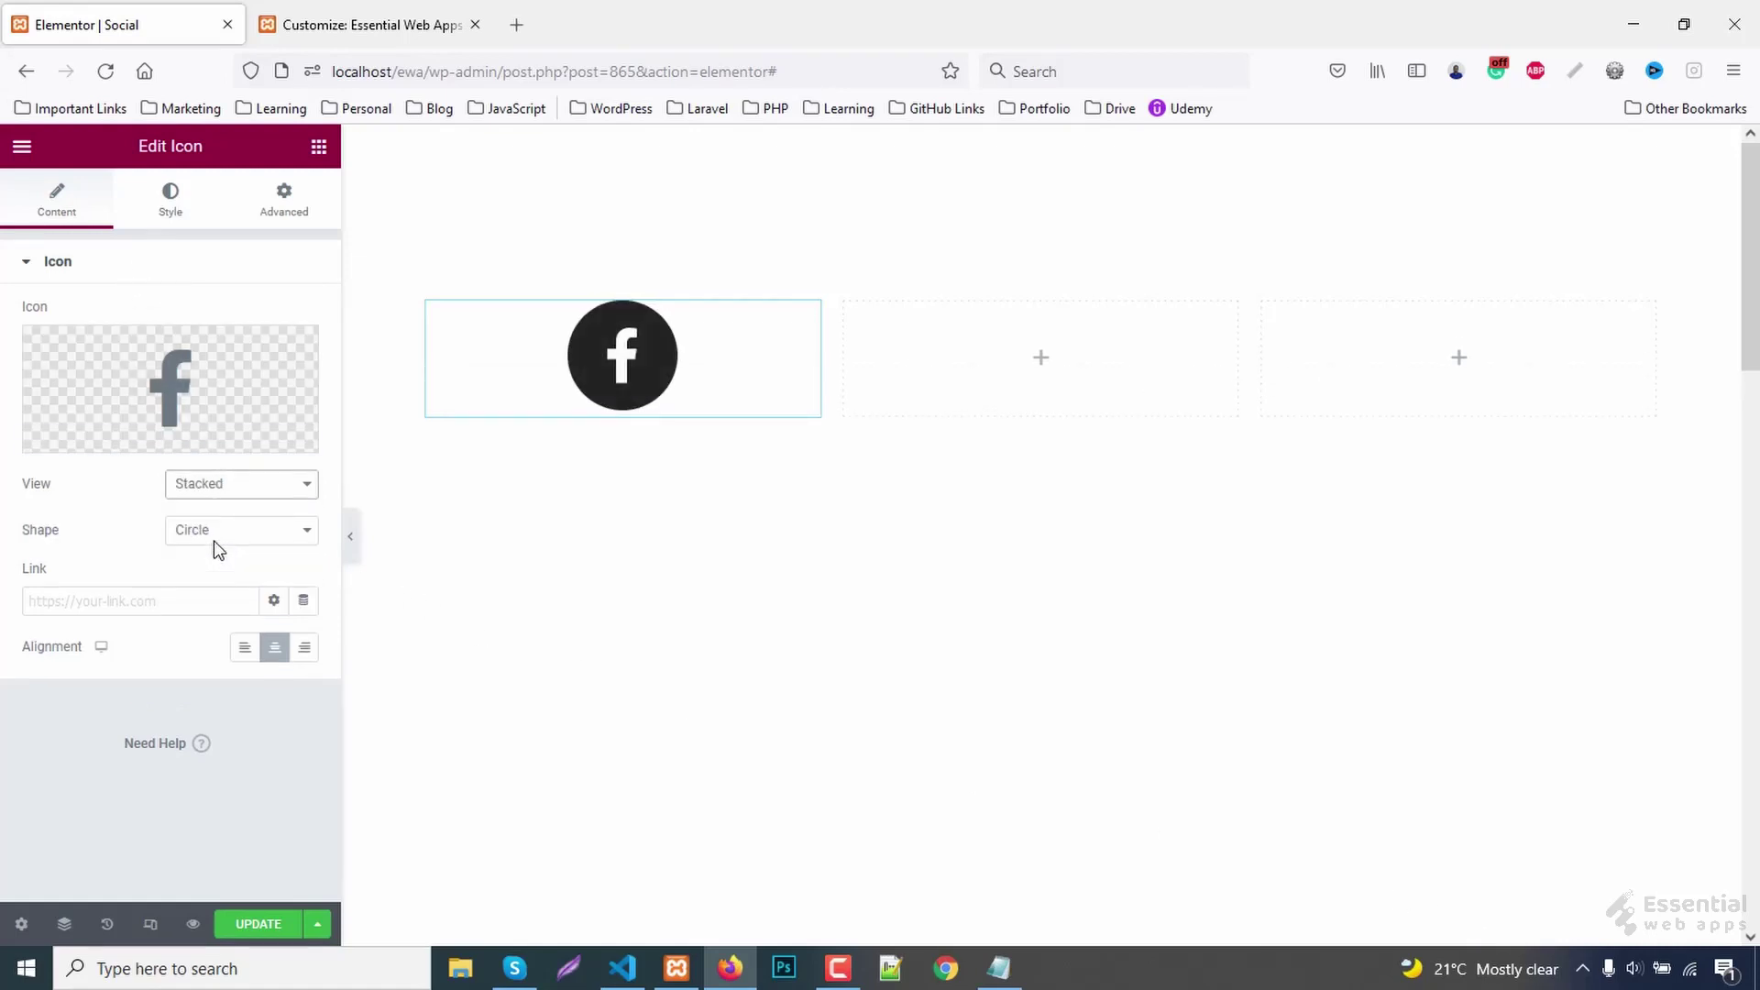
{"action": "left_click", "coordinate": [175, 204]}
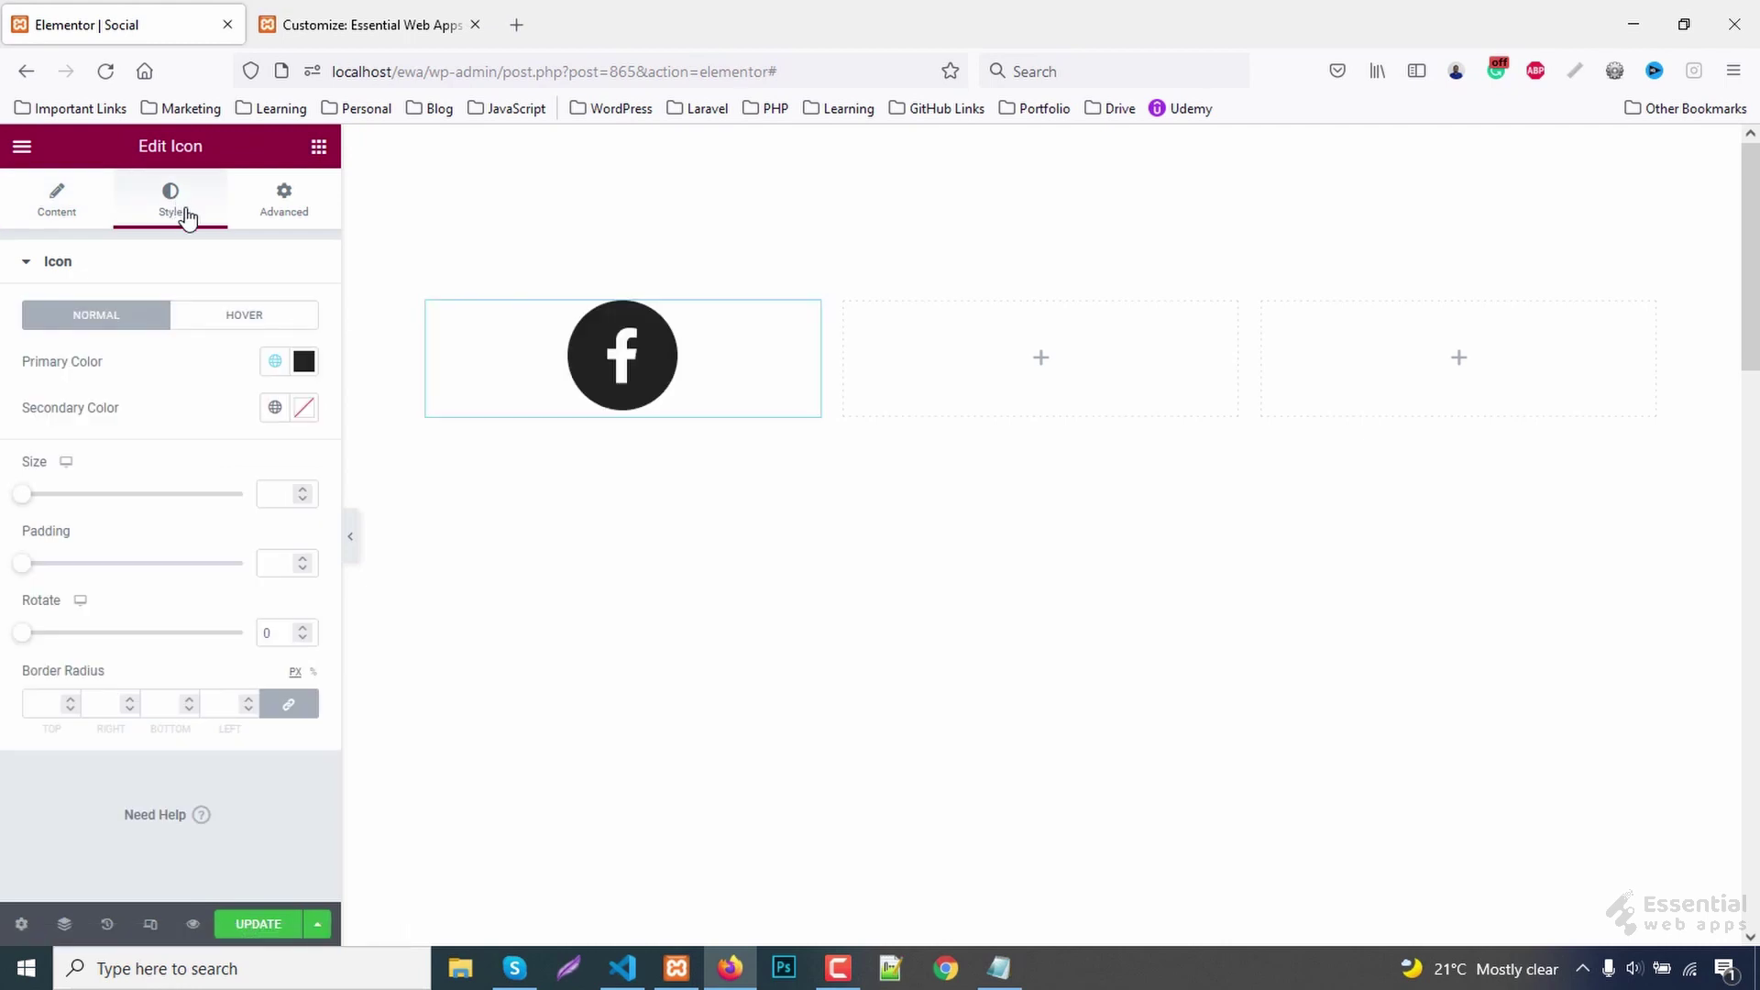
{"action": "left_click", "coordinate": [304, 361]}
{"action": "type", "text": "#3B"}
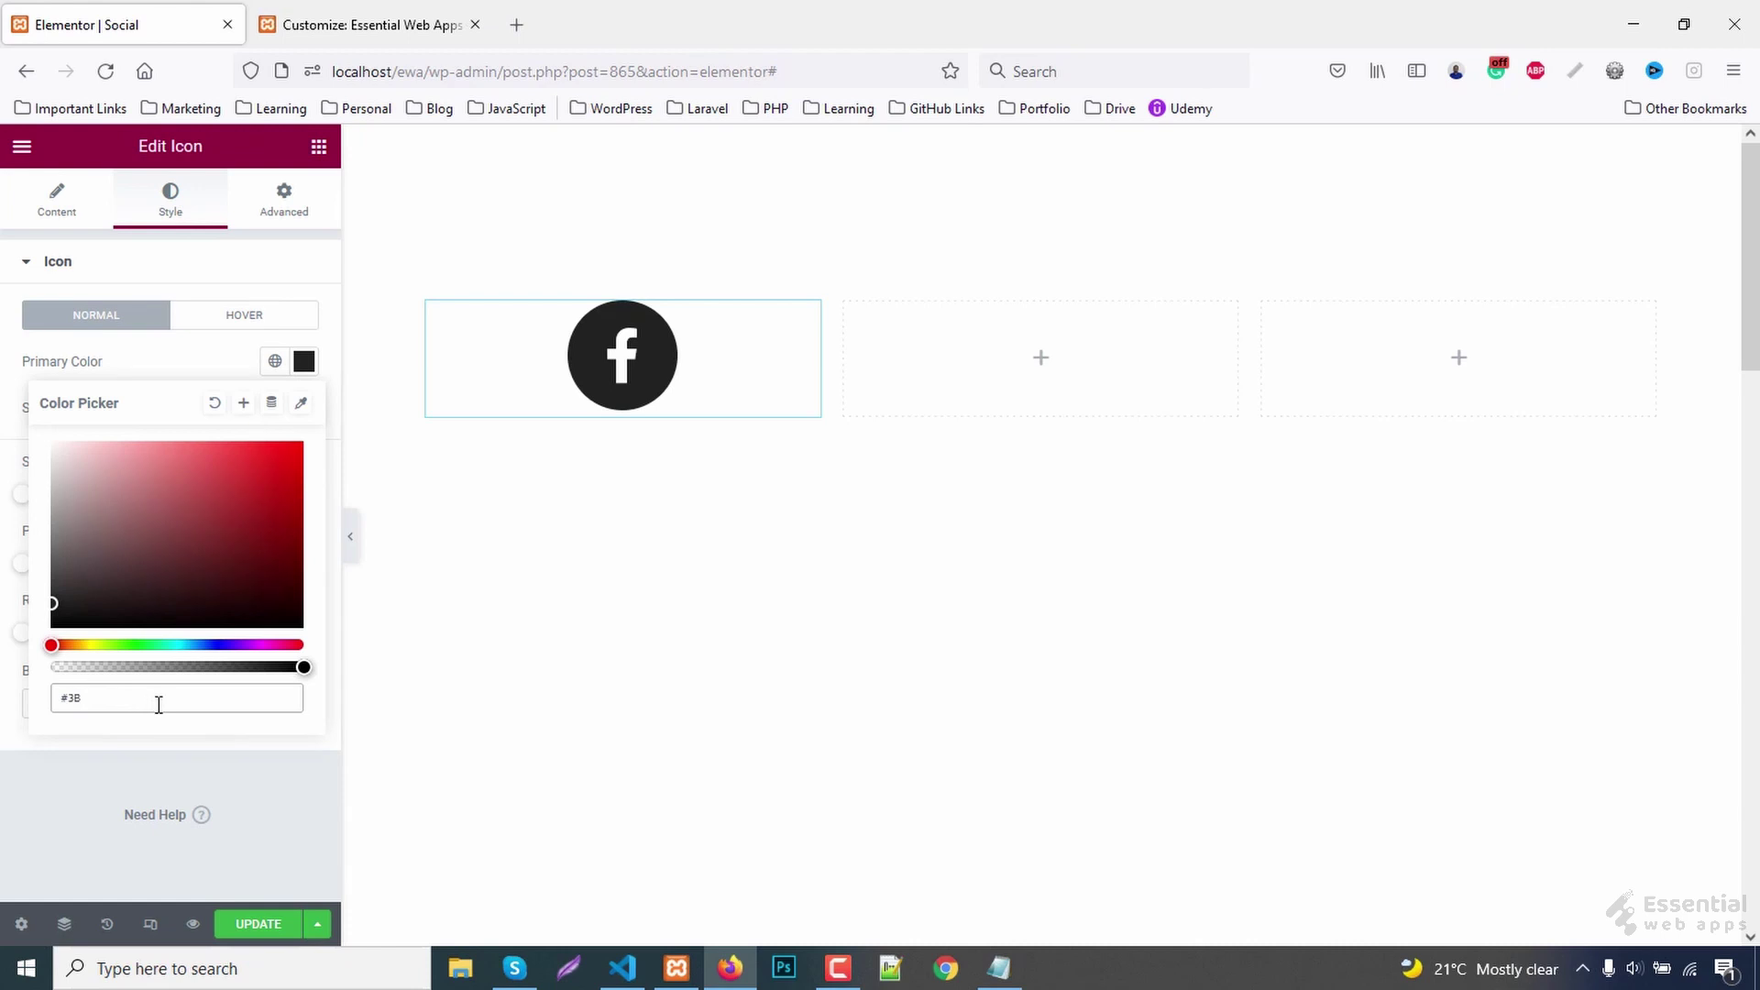
{"action": "type", "text": "59"}
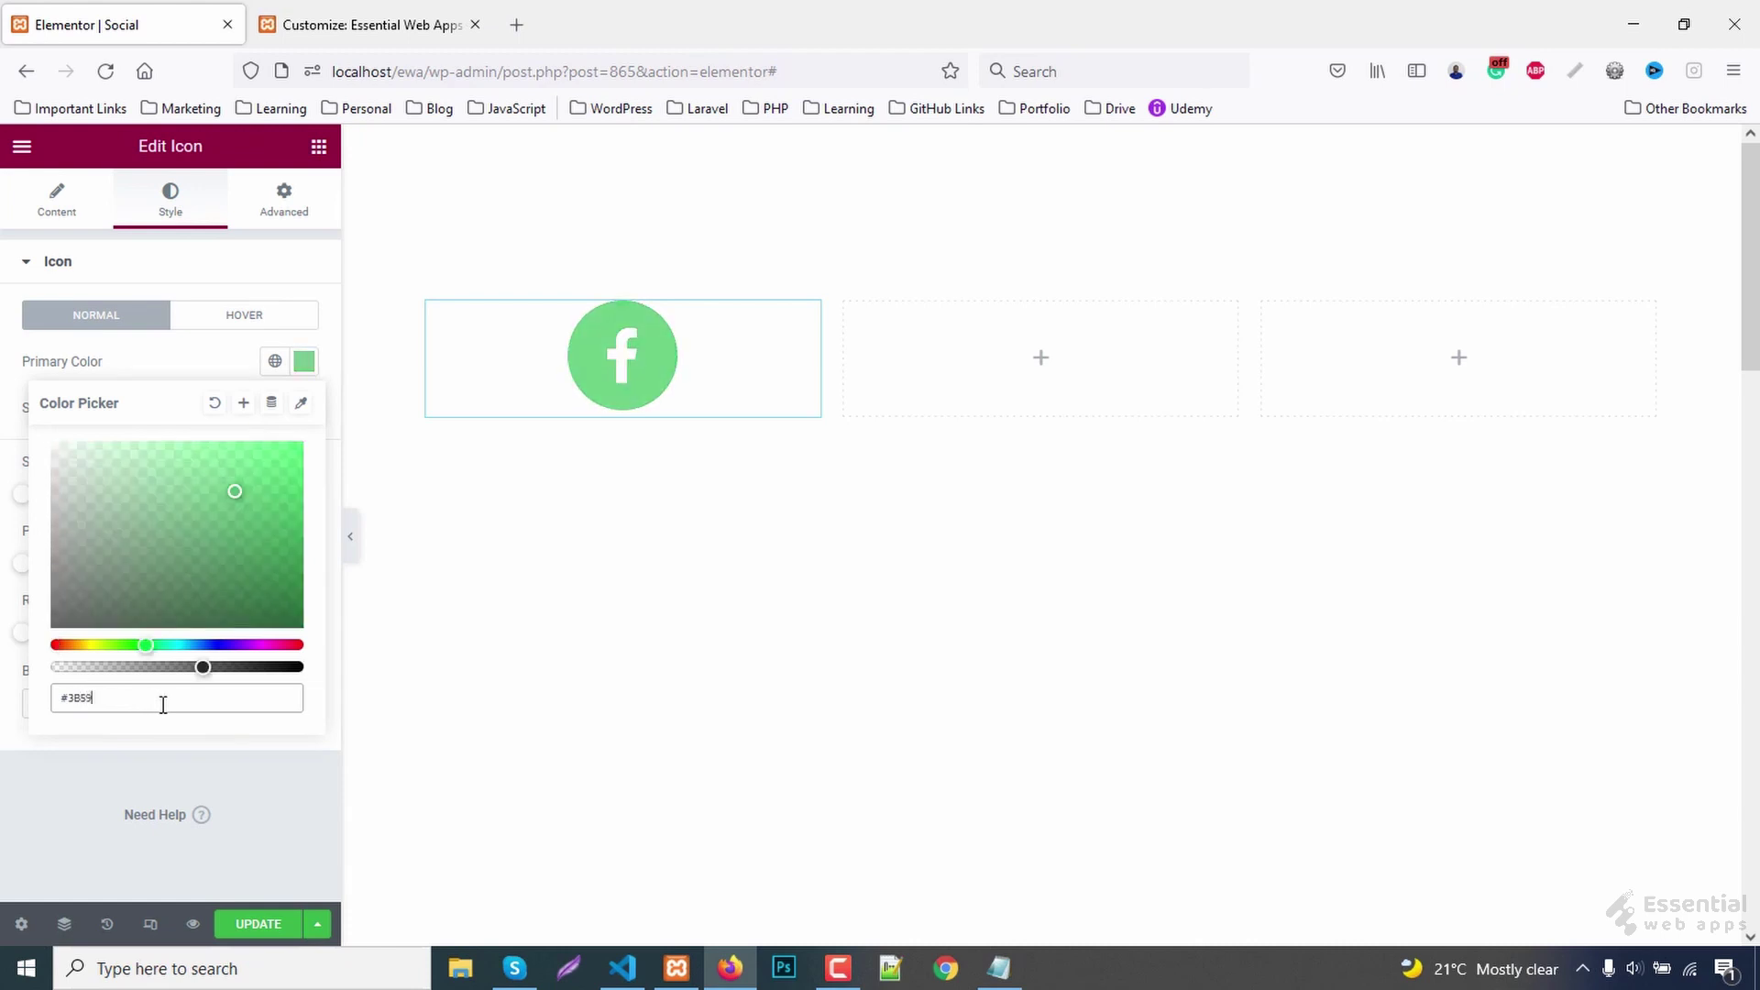
{"action": "type", "text": "98"}
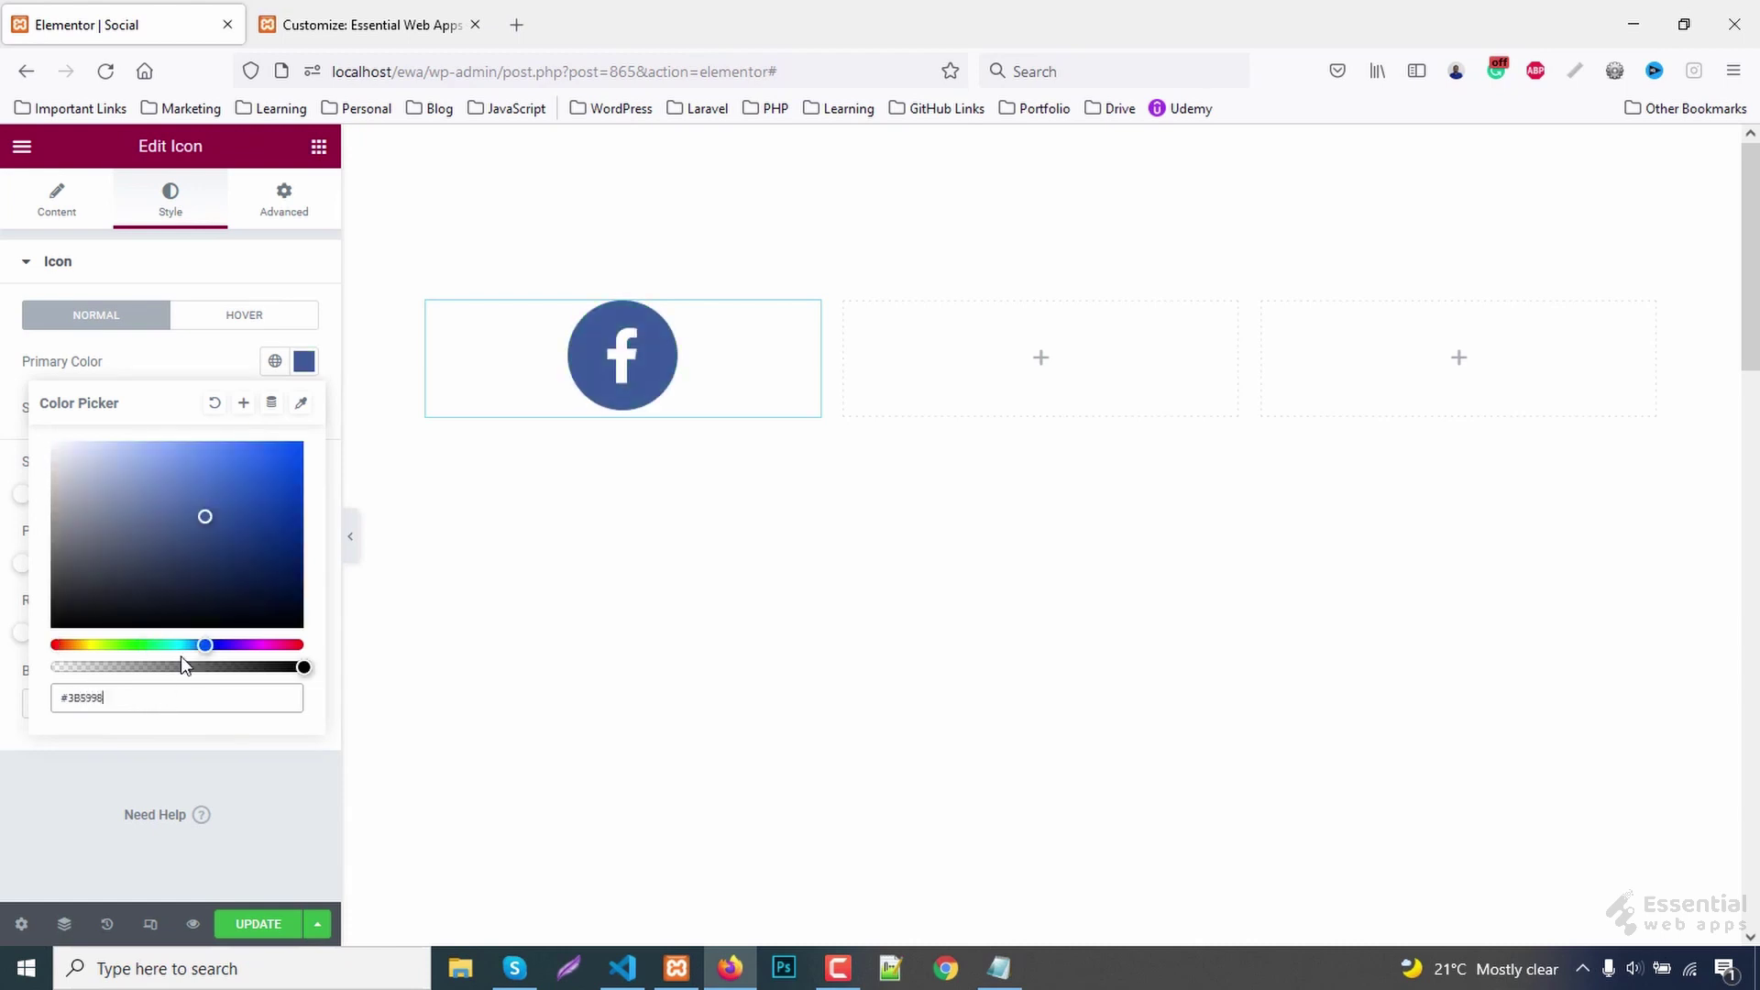
{"action": "left_click", "coordinate": [303, 362]}
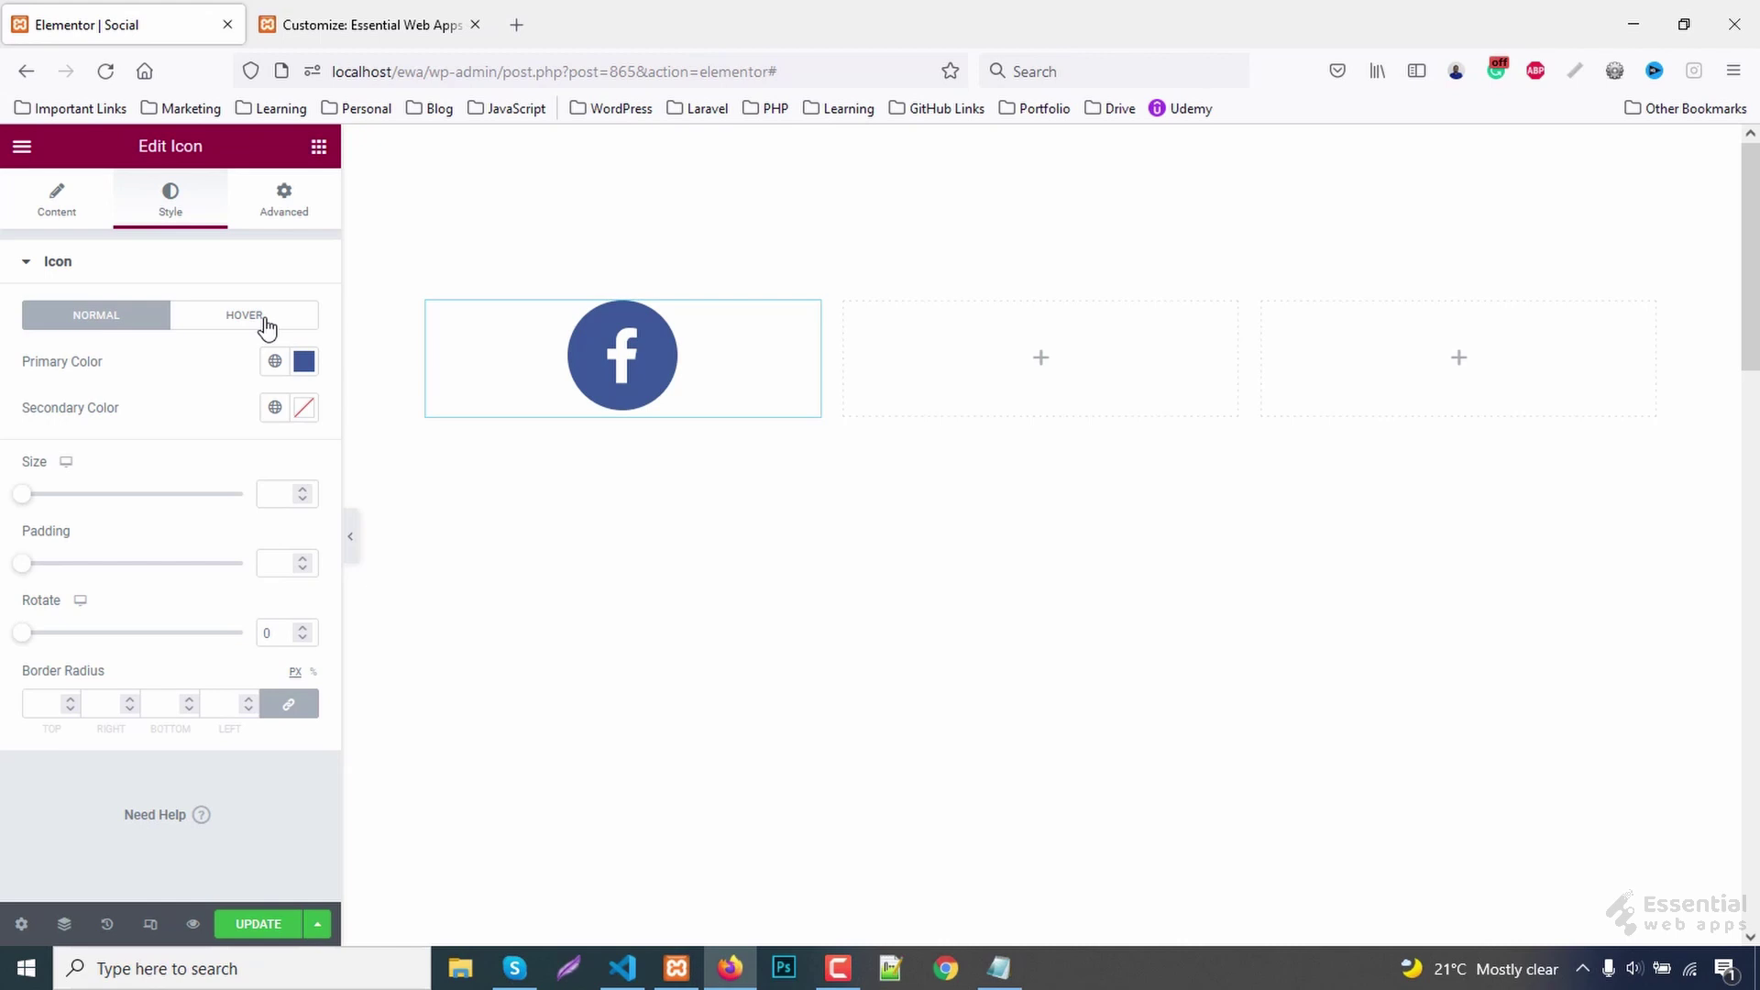
- Set the icon's hover secondary colour to #FFFFFF
{"action": "left_click", "coordinate": [269, 327]}
{"action": "left_click", "coordinate": [303, 406]}
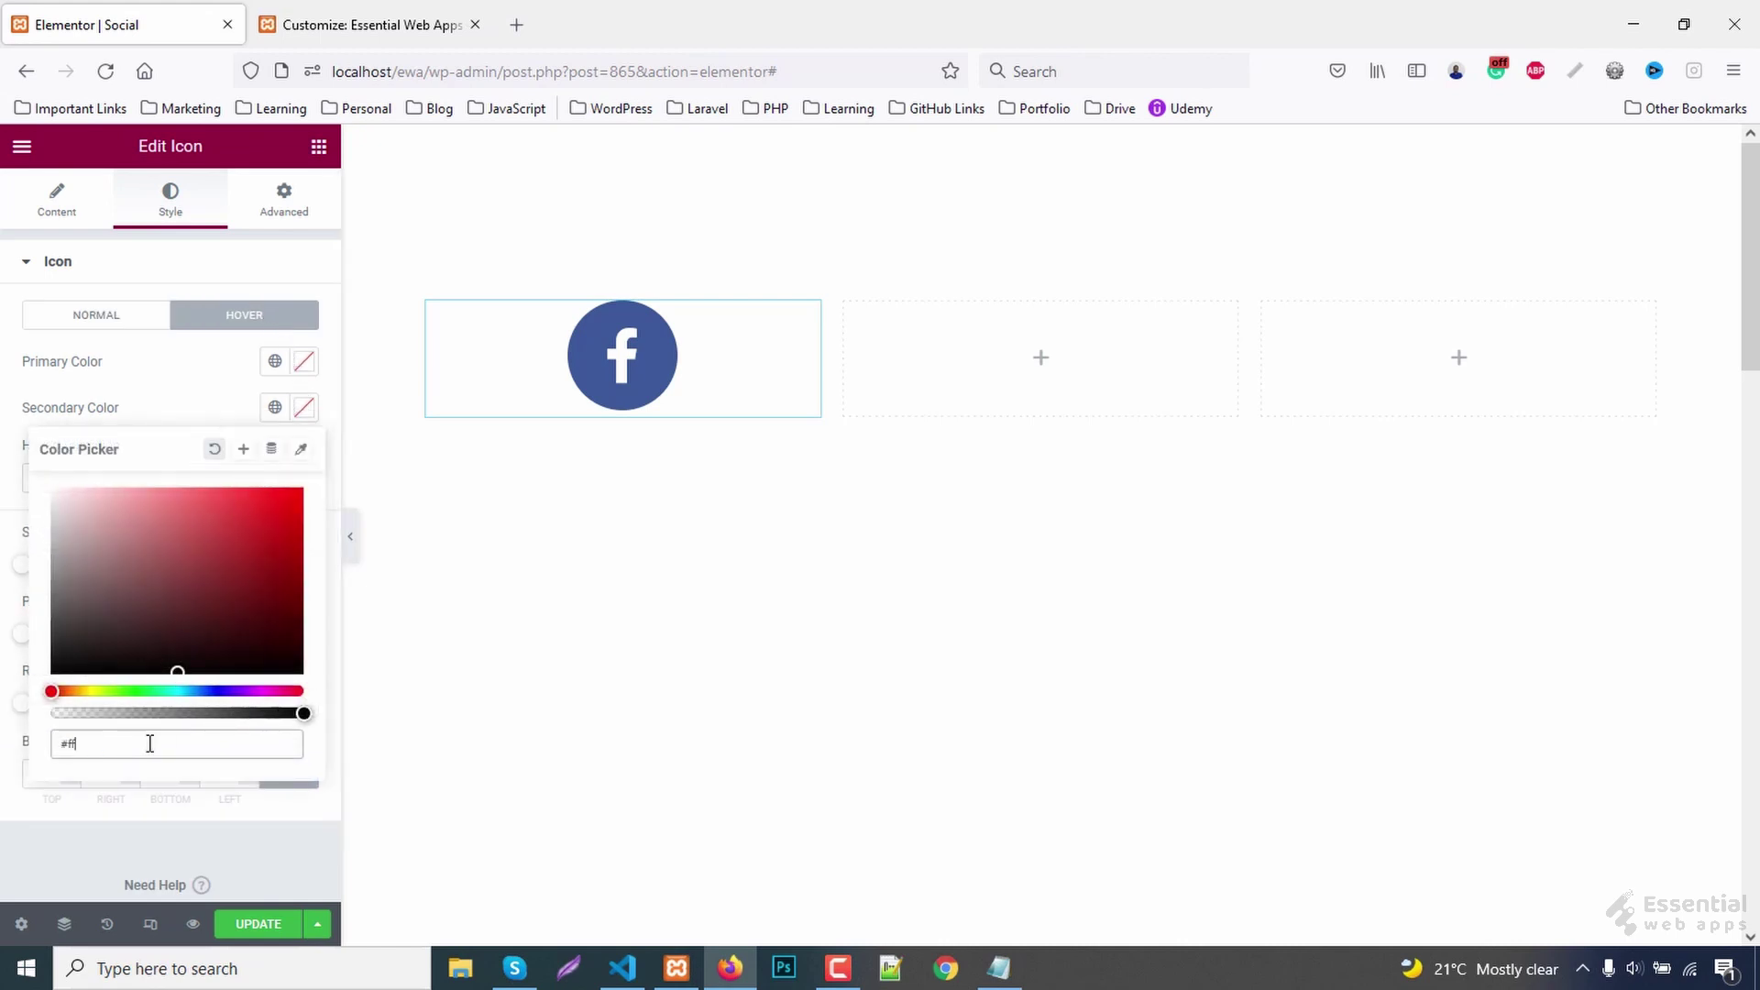
{"action": "left_click", "coordinate": [299, 417]}
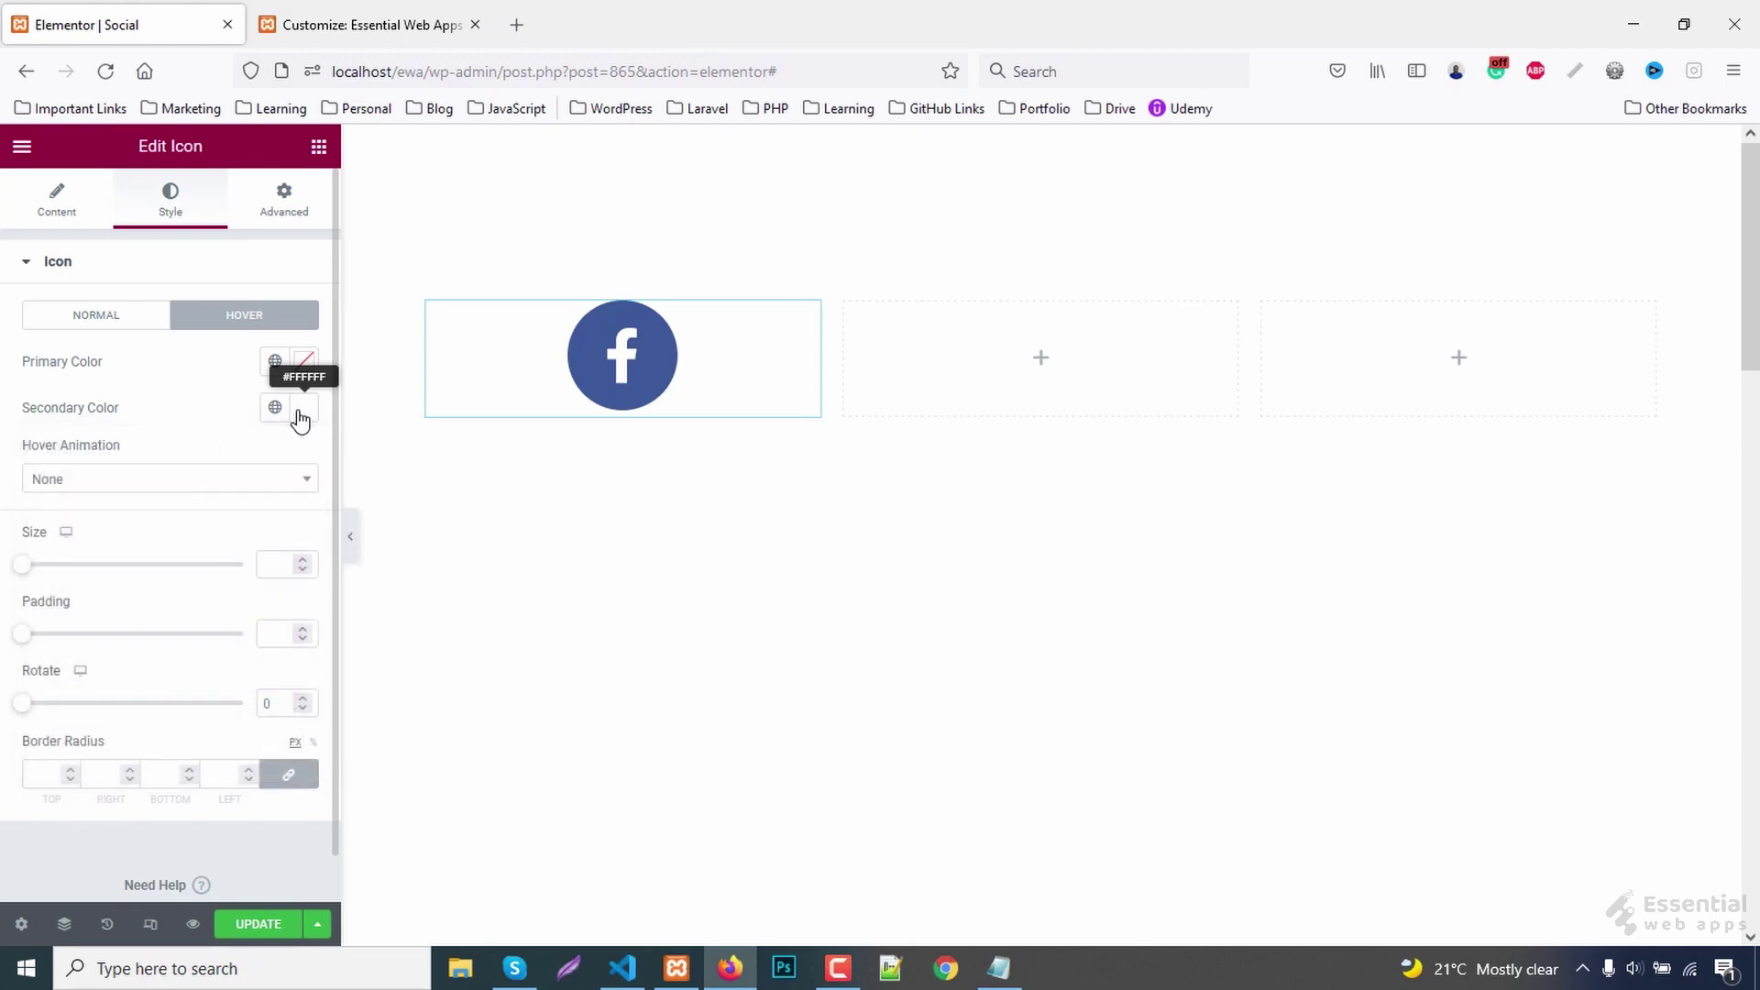
{"action": "left_click", "coordinate": [319, 148]}
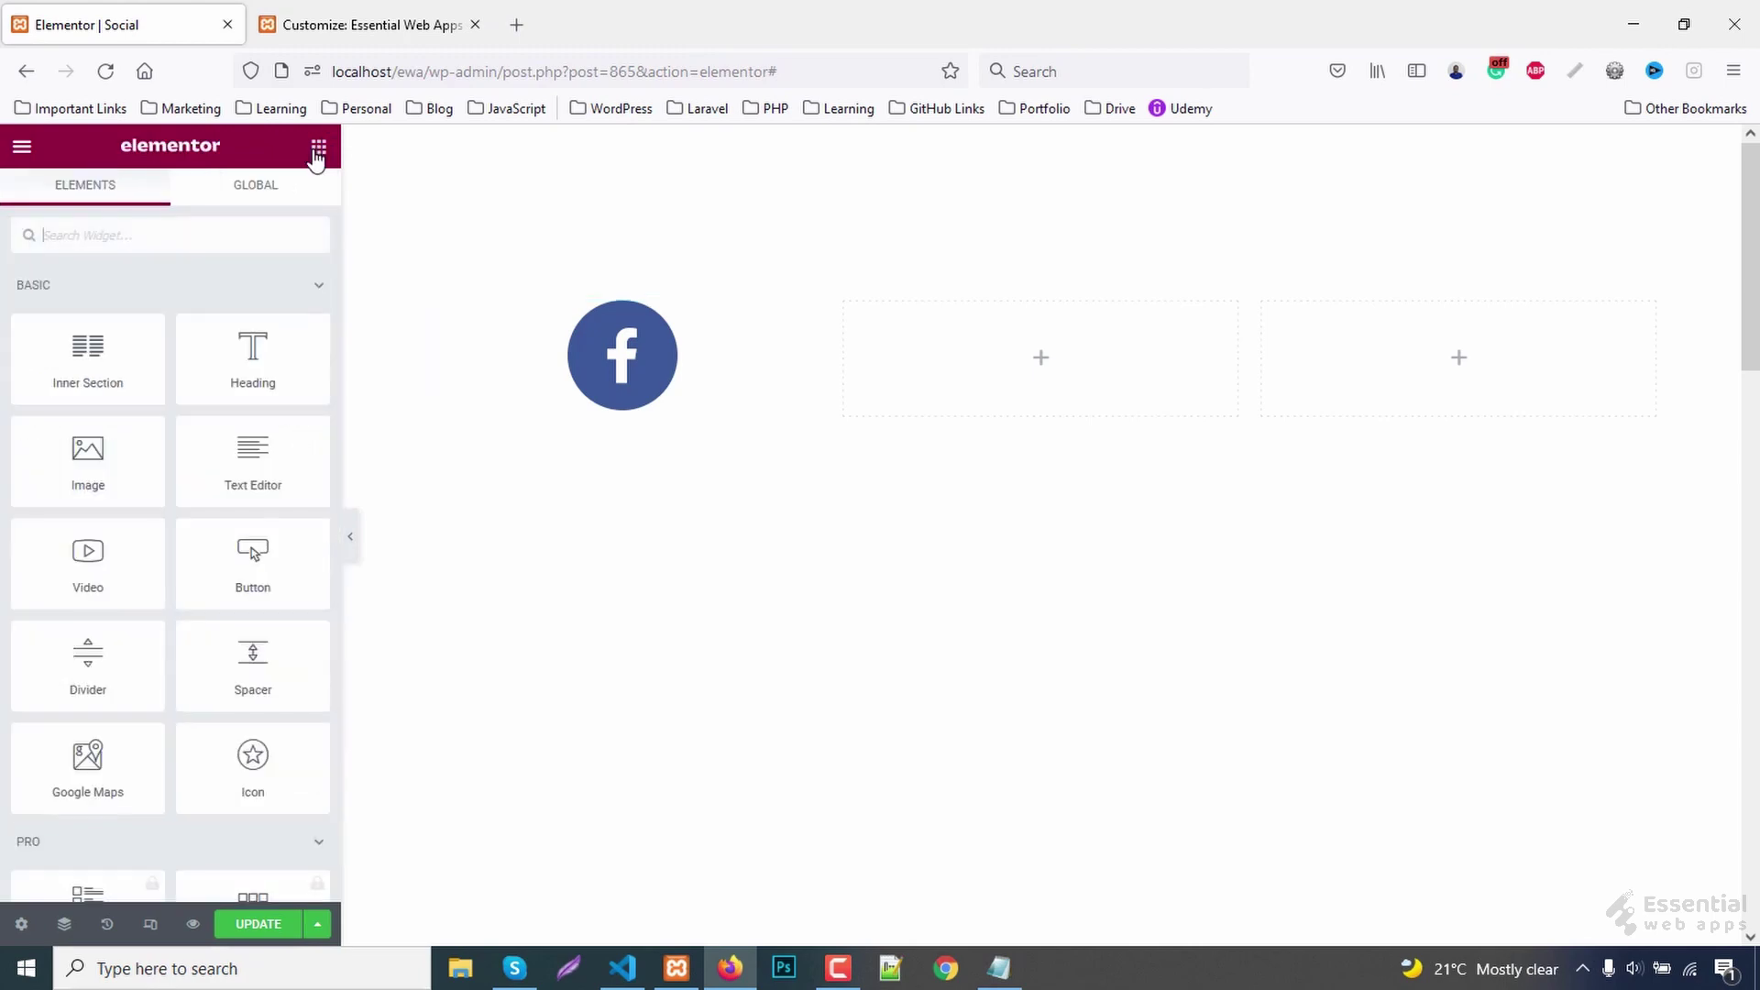
- Add a centred 'Connect With Us' heading below the Facebook icon
{"action": "left_click_drag", "start_coordinate": [253, 356], "coordinate": [660, 419]}
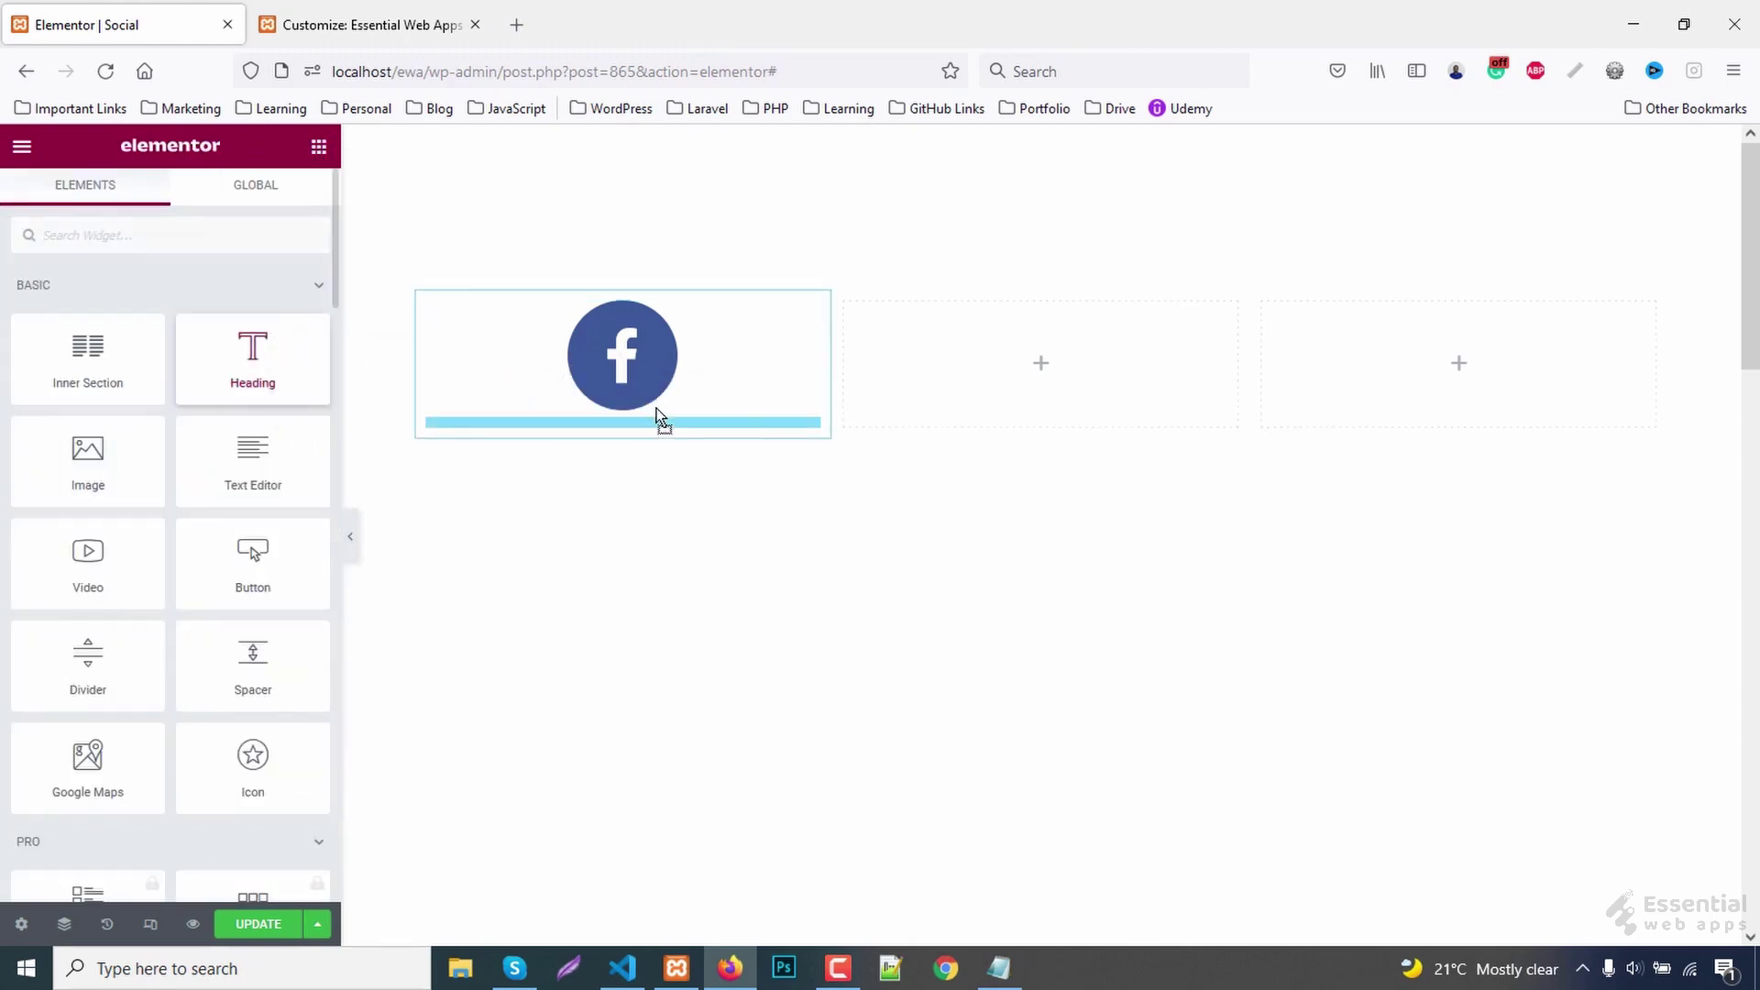
{"action": "triple_click", "coordinate": [201, 355]}
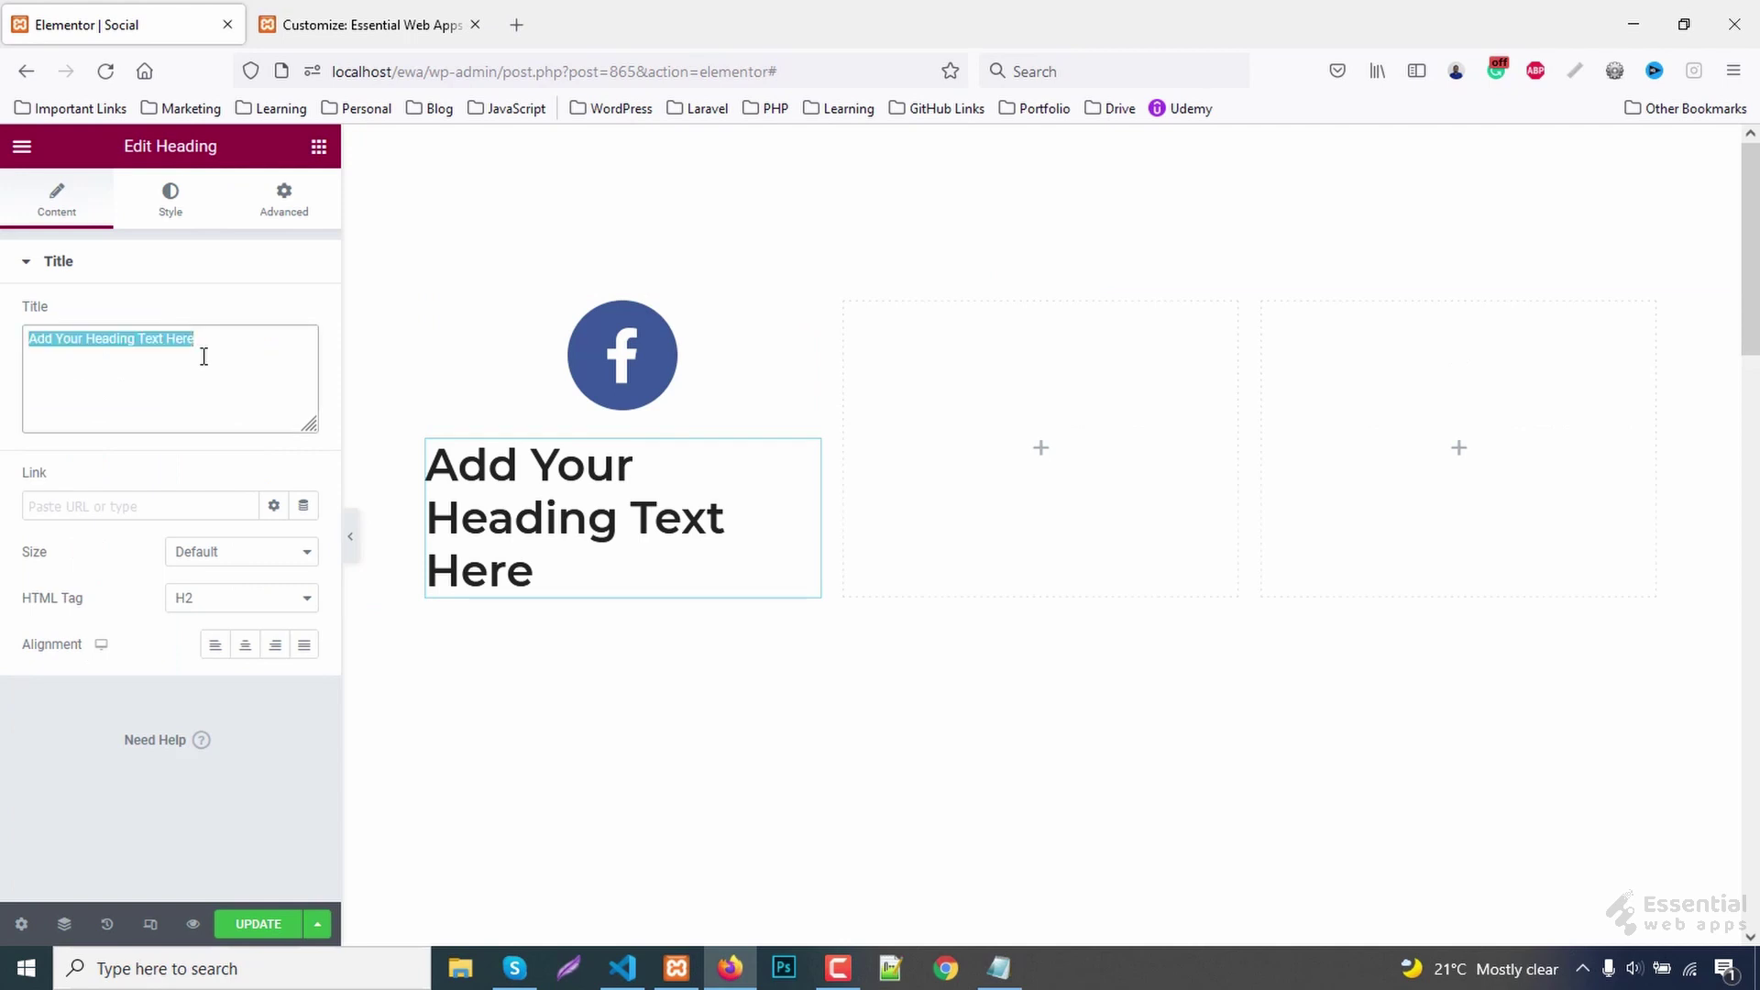
{"action": "type", "text": "connect with us"}
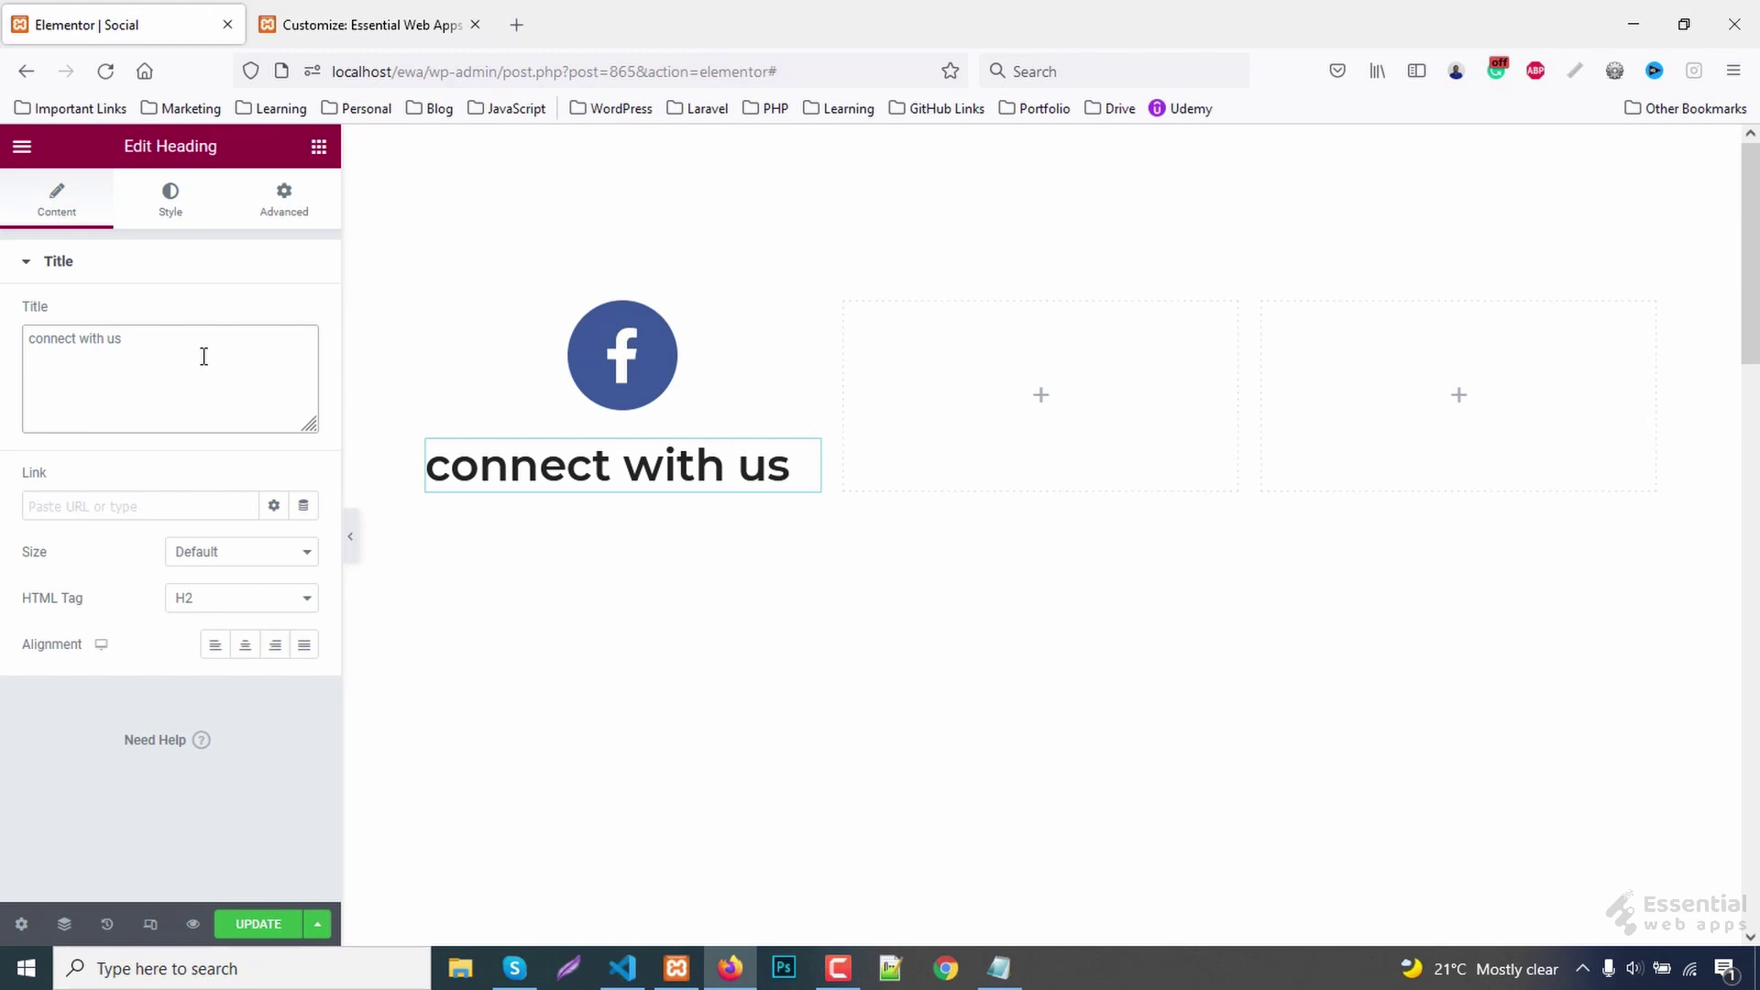
{"action": "left_click", "coordinate": [247, 646]}
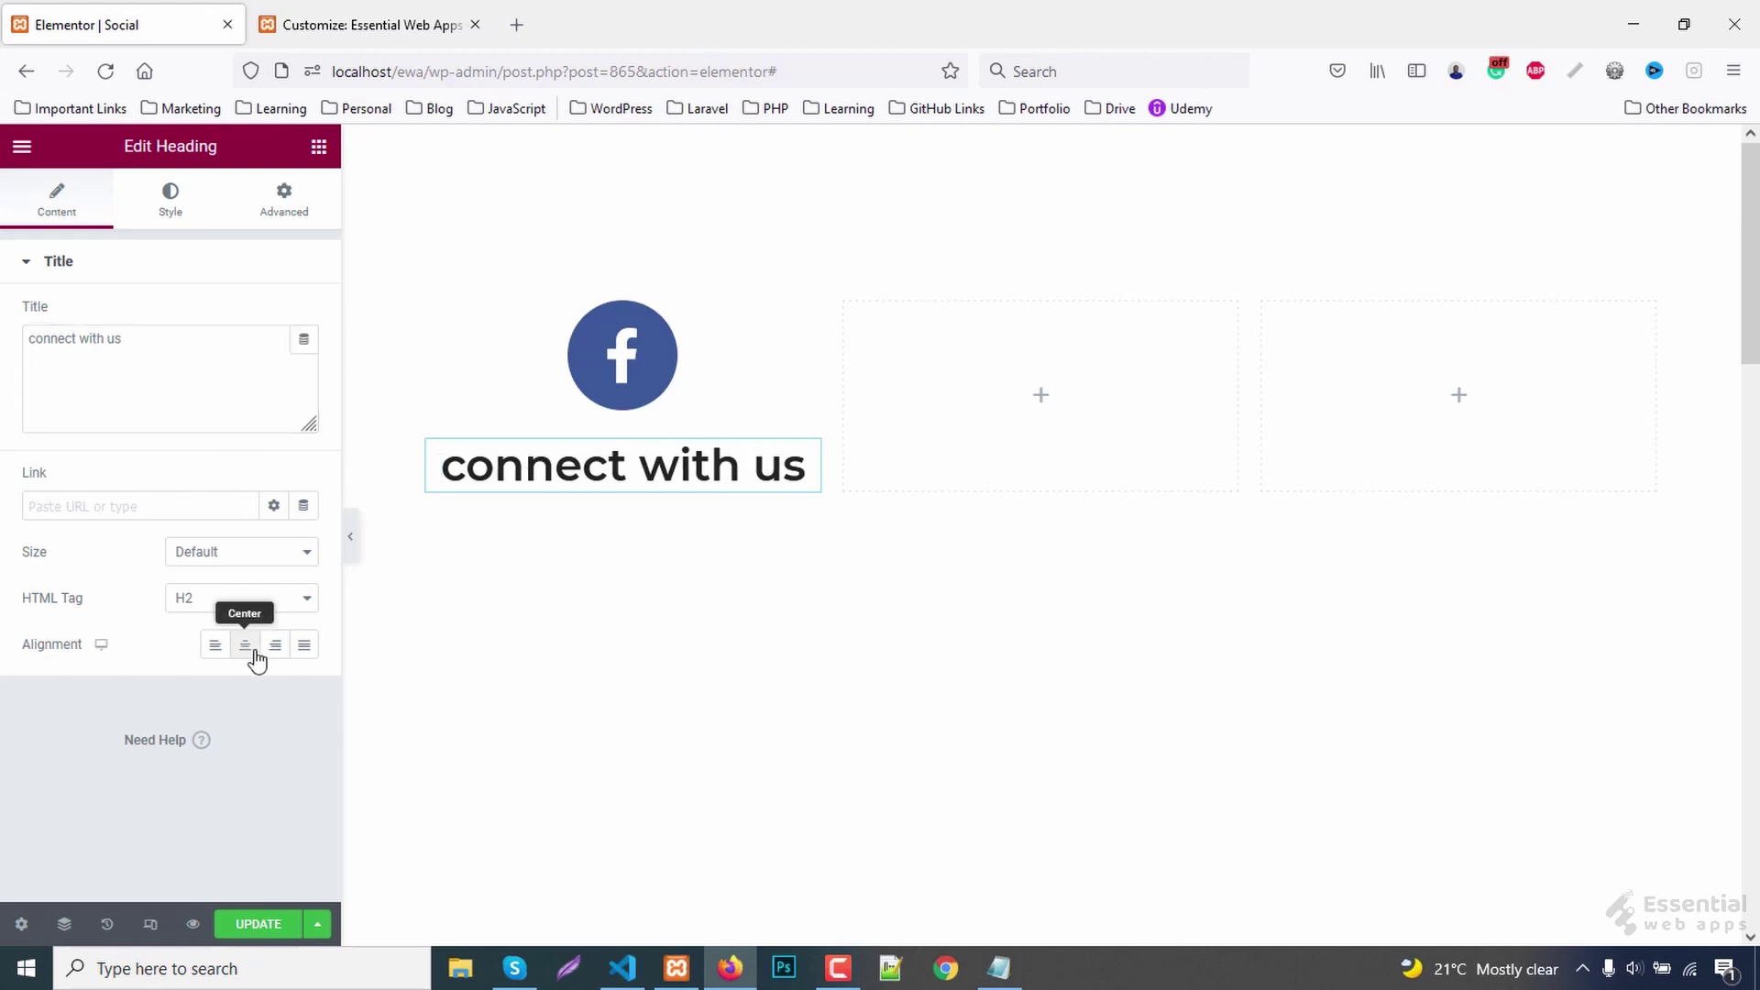
- Set the heading typography to Montserrat 22, weight 600, capitalized, line height 28
{"action": "left_click", "coordinate": [172, 207]}
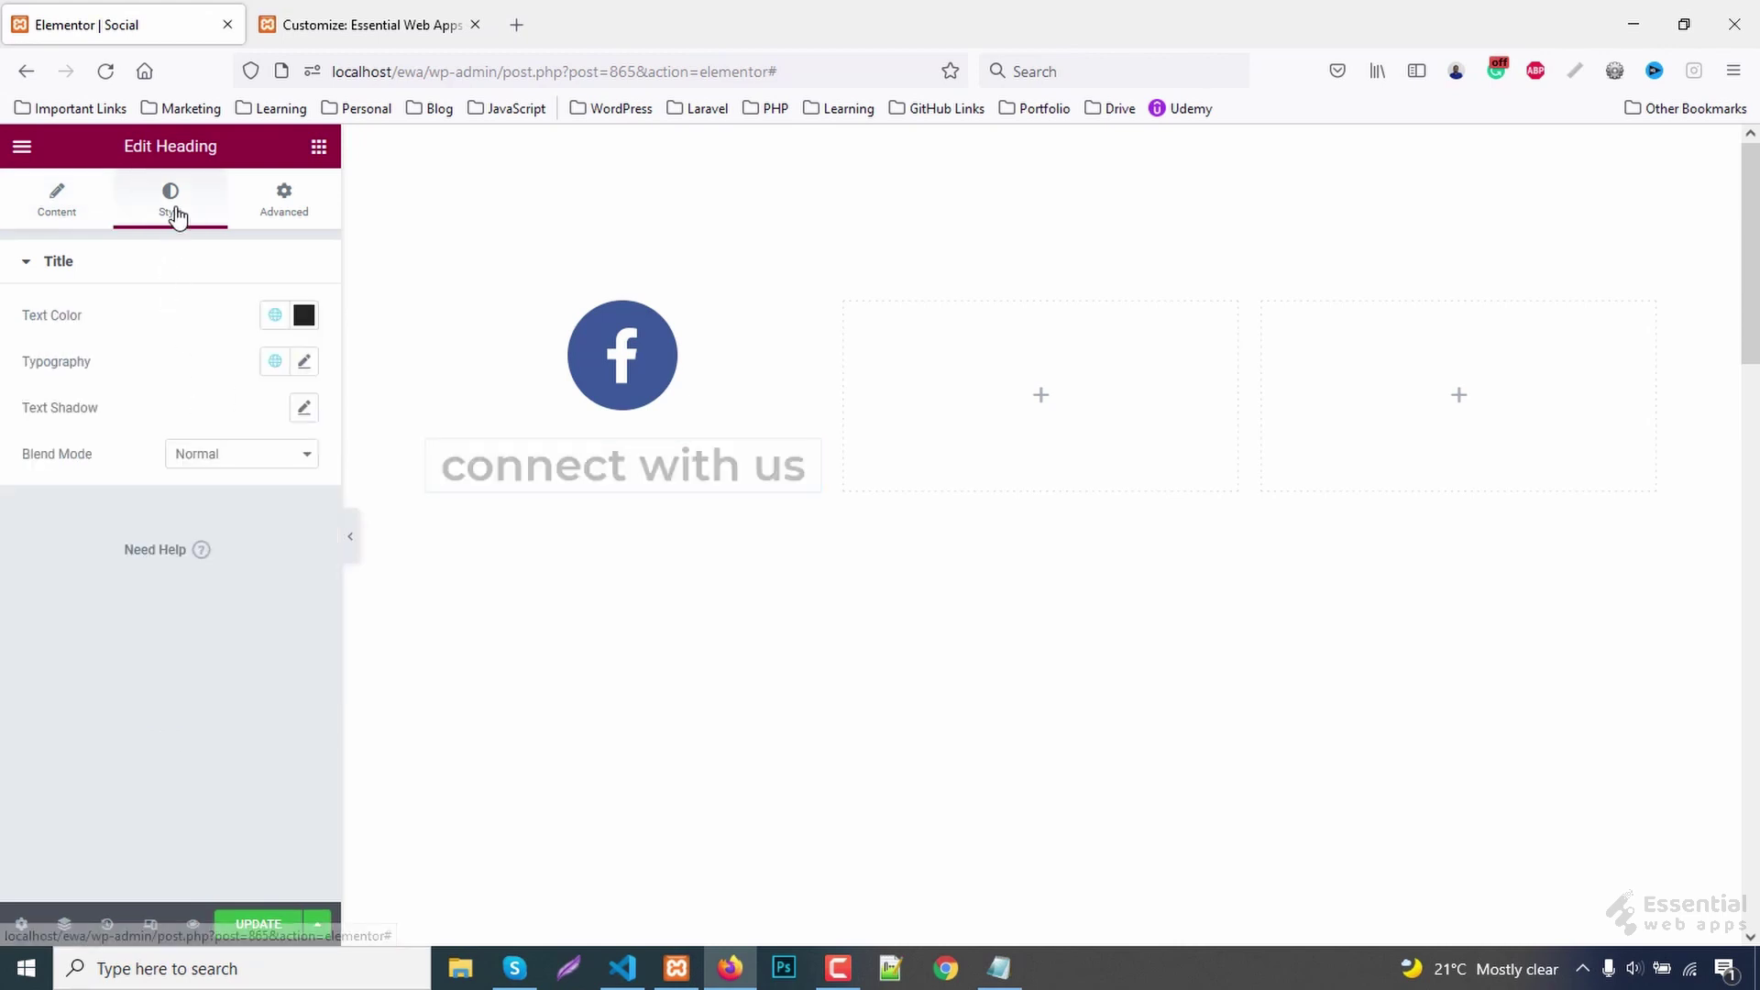
{"action": "left_click", "coordinate": [305, 364]}
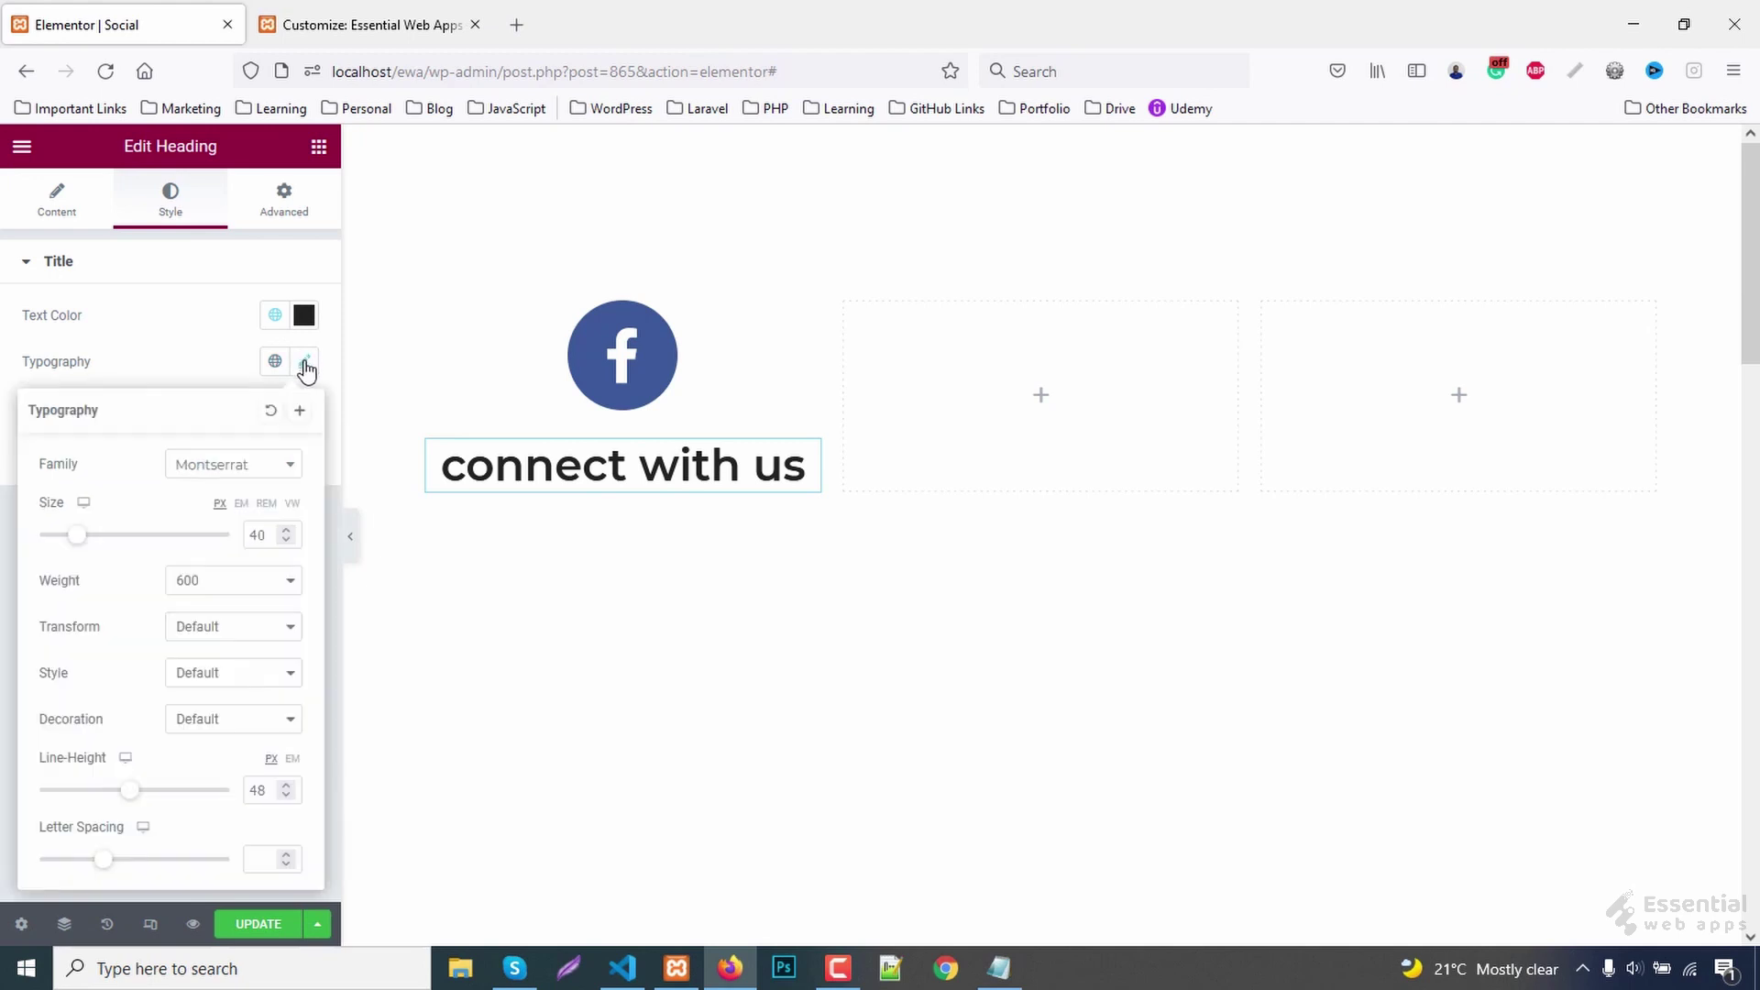
{"action": "type", "text": "22"}
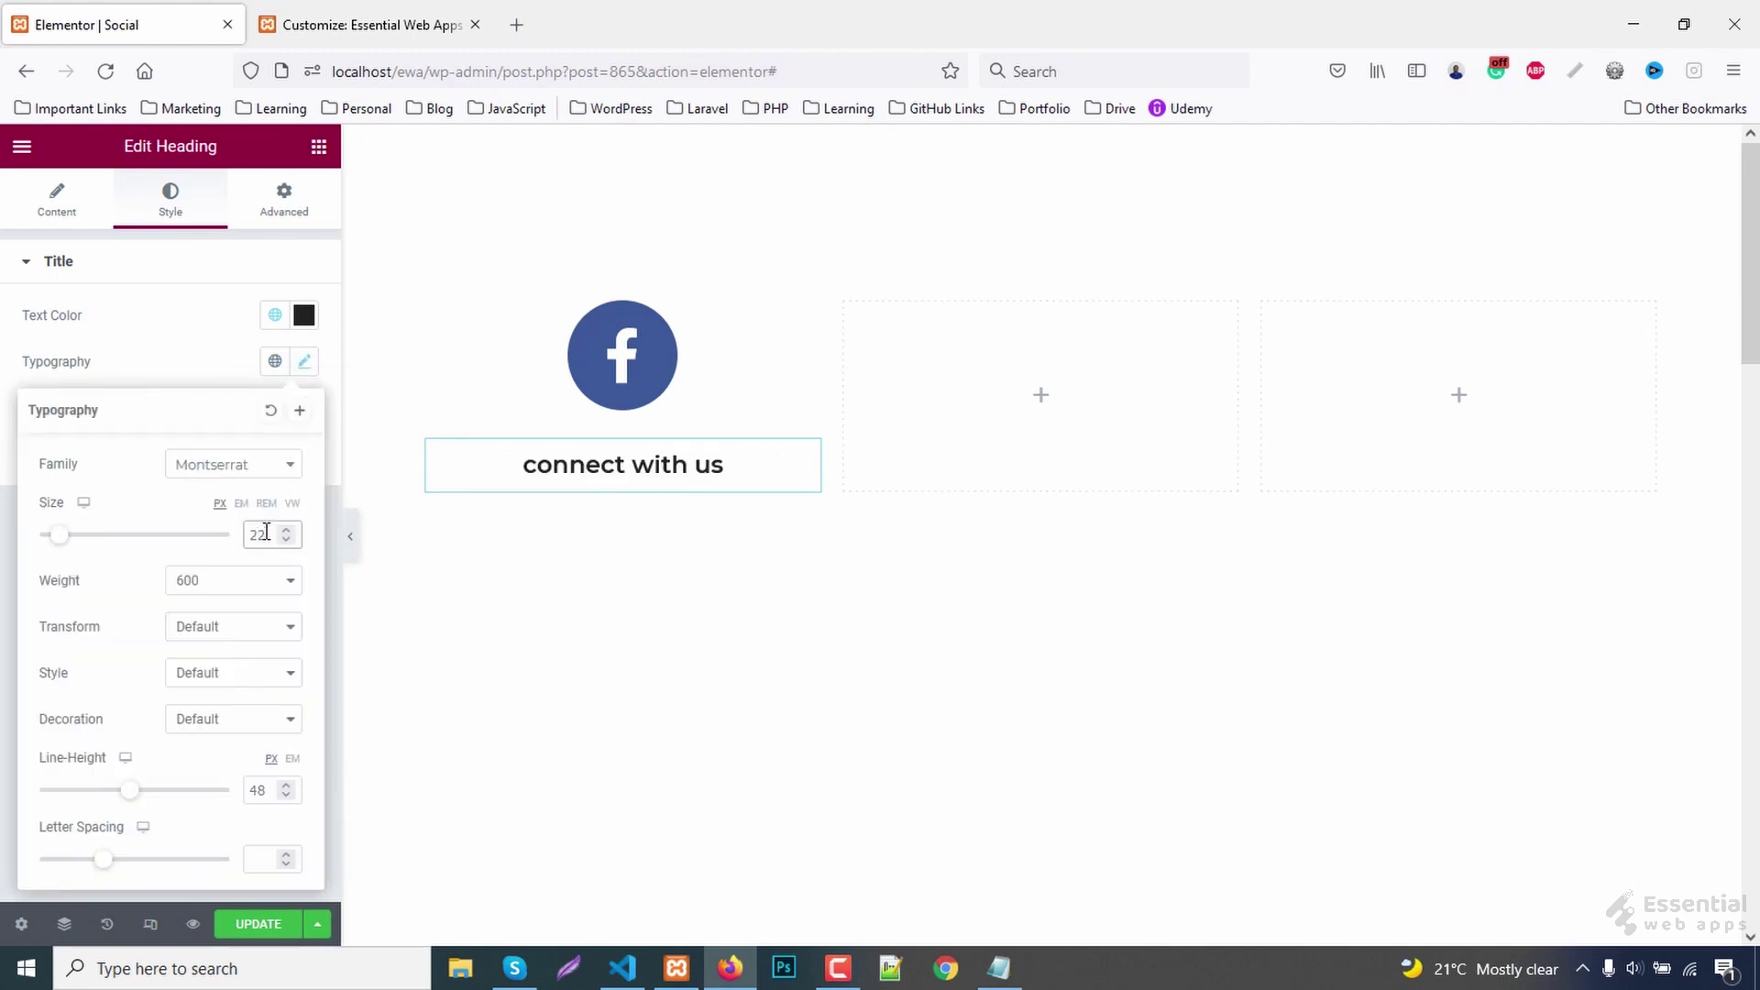
{"action": "left_click", "coordinate": [235, 635]}
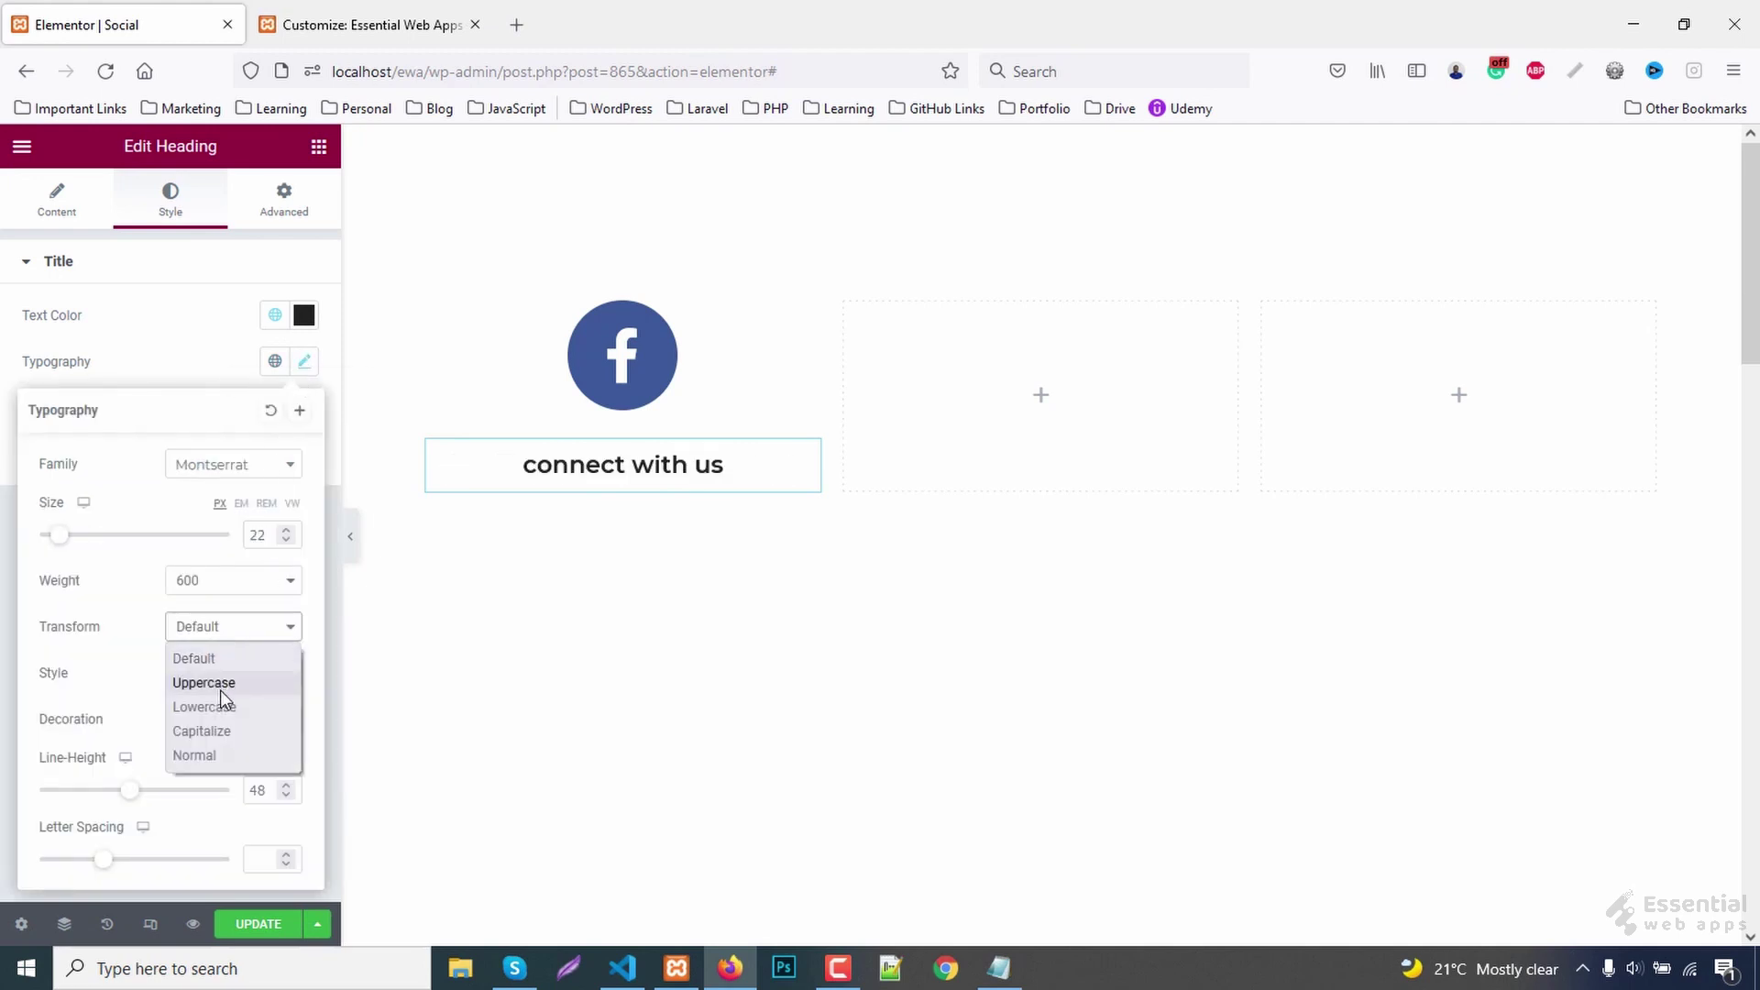
{"action": "left_click", "coordinate": [222, 732]}
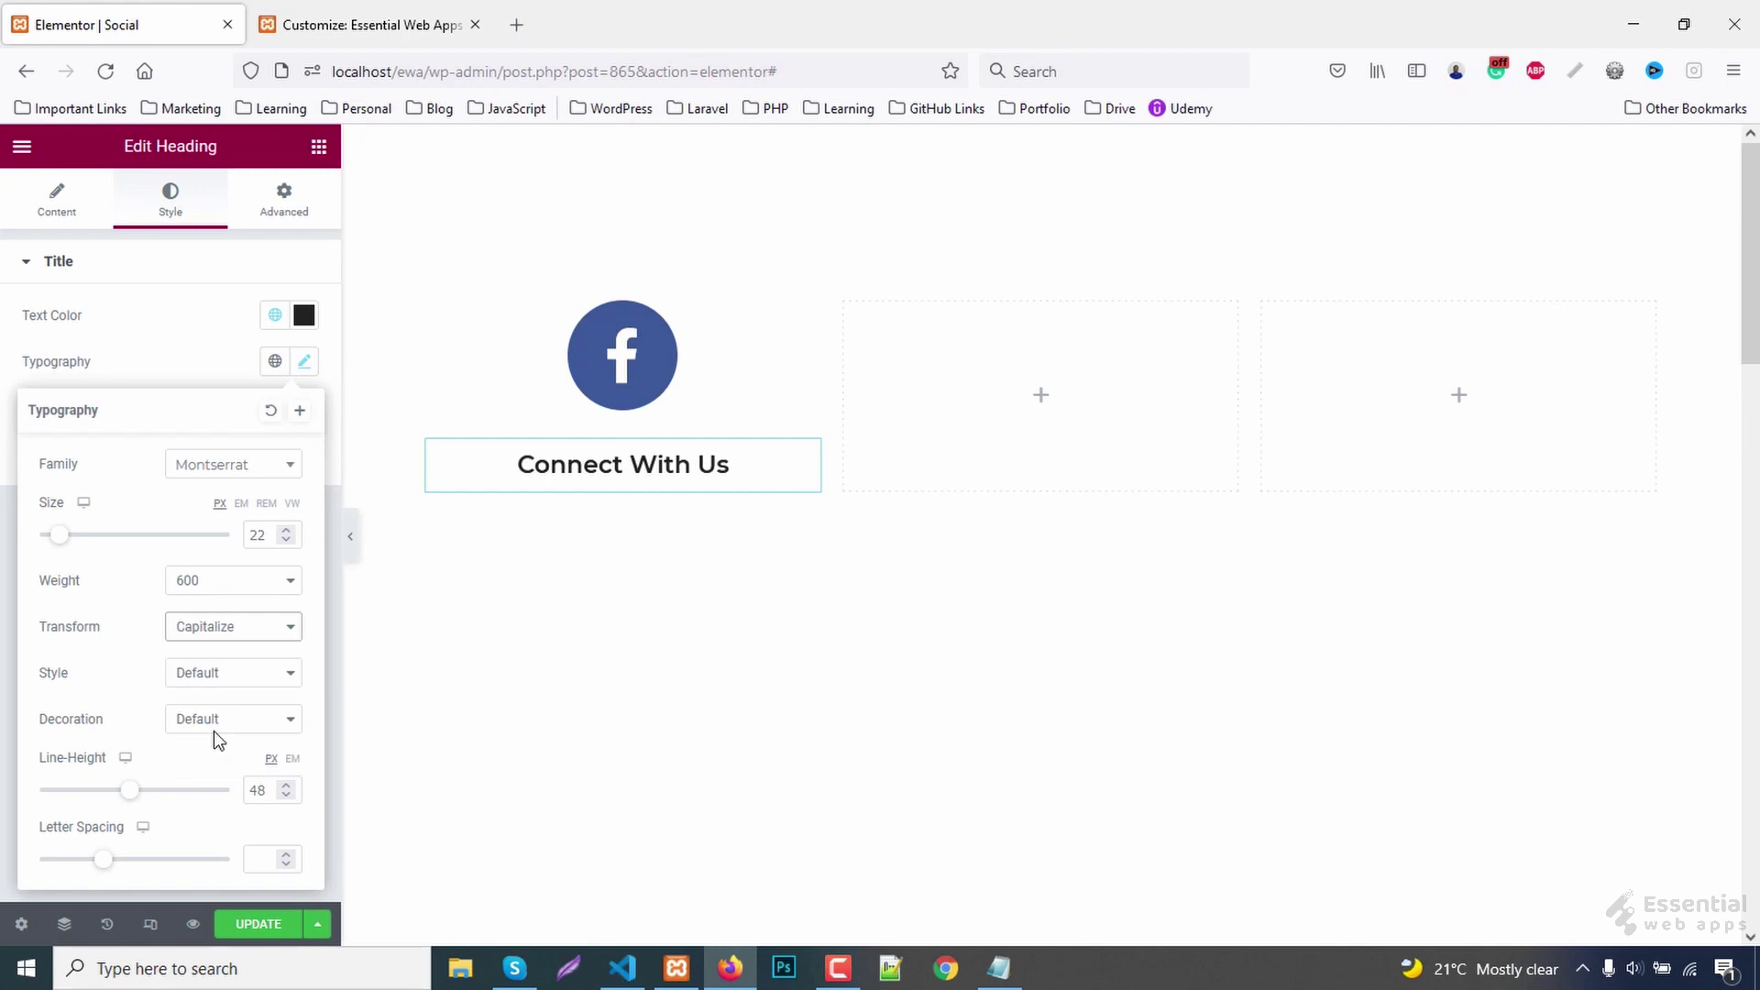
{"action": "double_click", "coordinate": [270, 789]}
{"action": "type", "text": "2"}
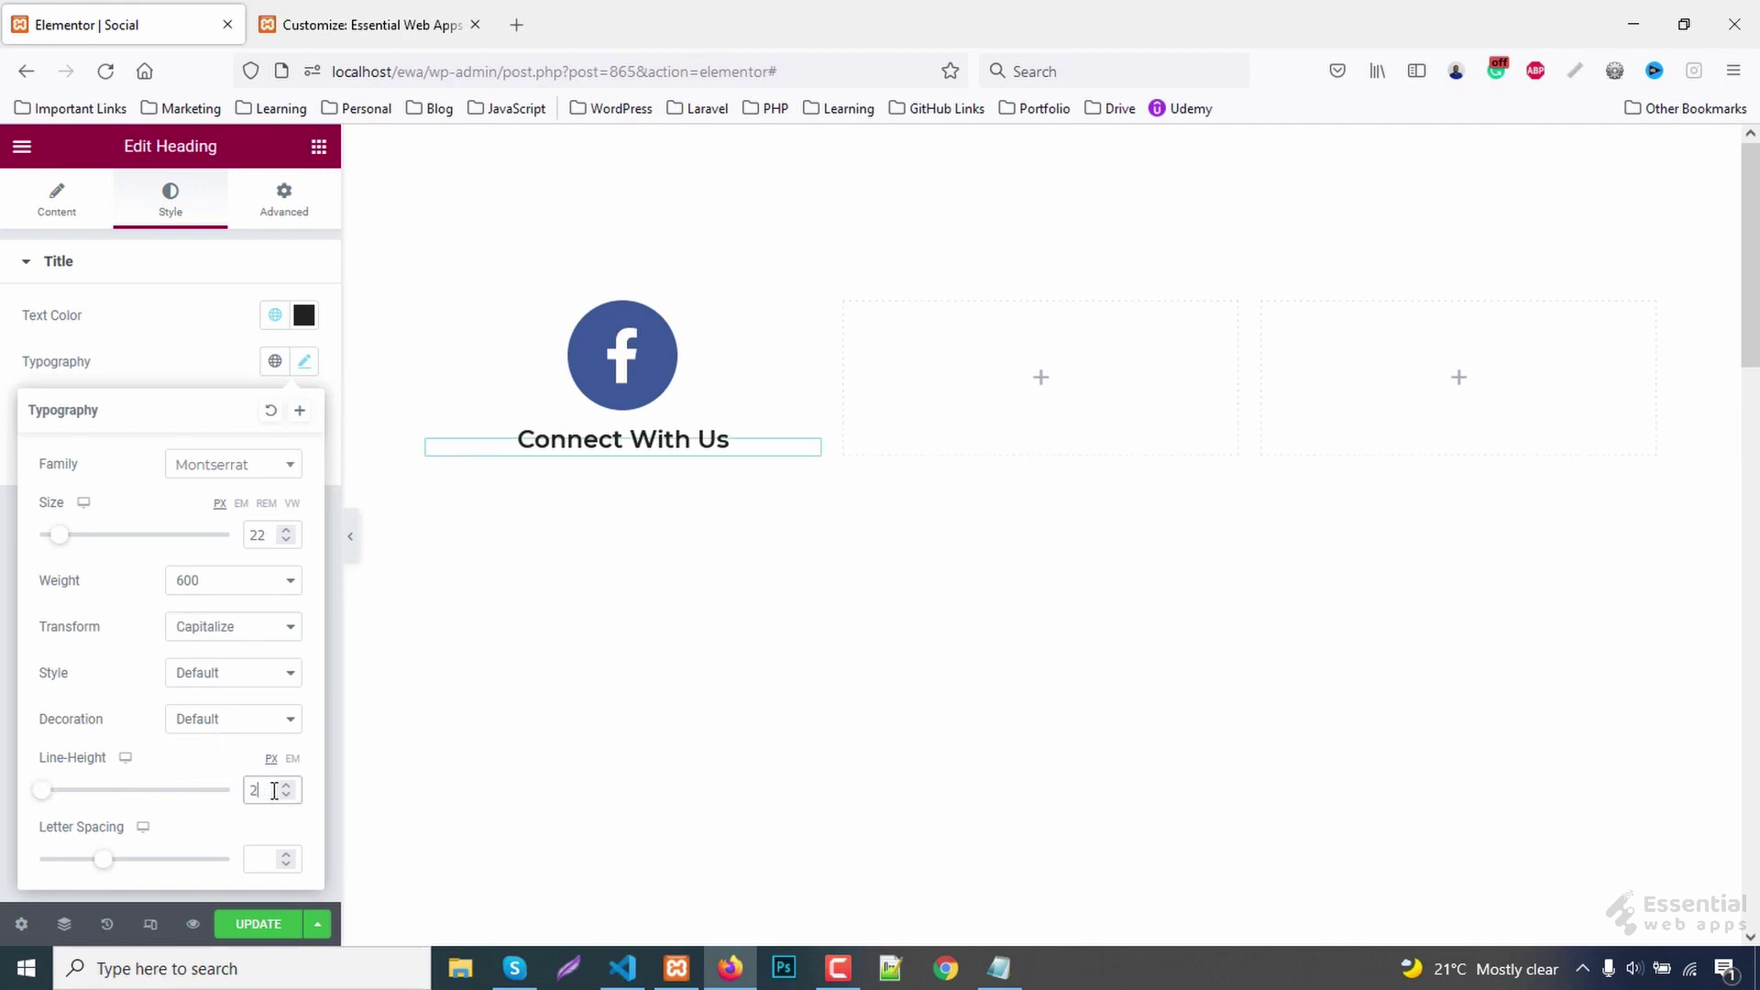
{"action": "type", "text": "8"}
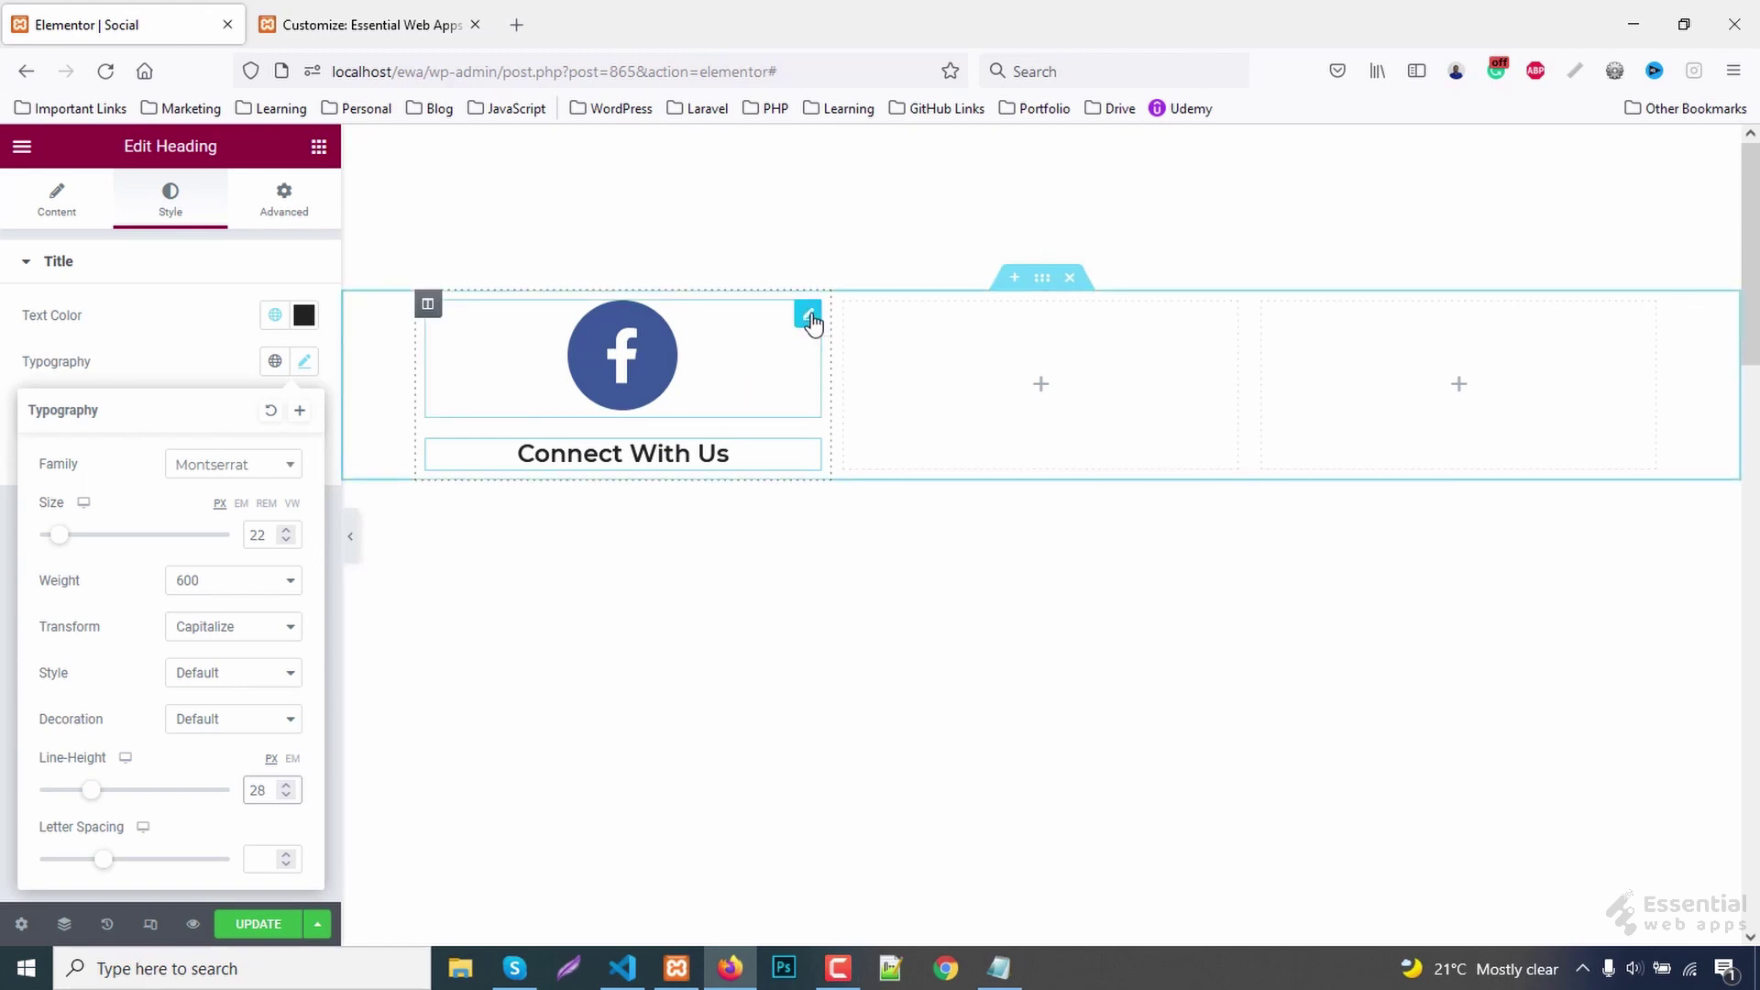
- Add CSS class 'icon-border' to the Facebook icon widget and preview the page
{"action": "left_click", "coordinate": [808, 316]}
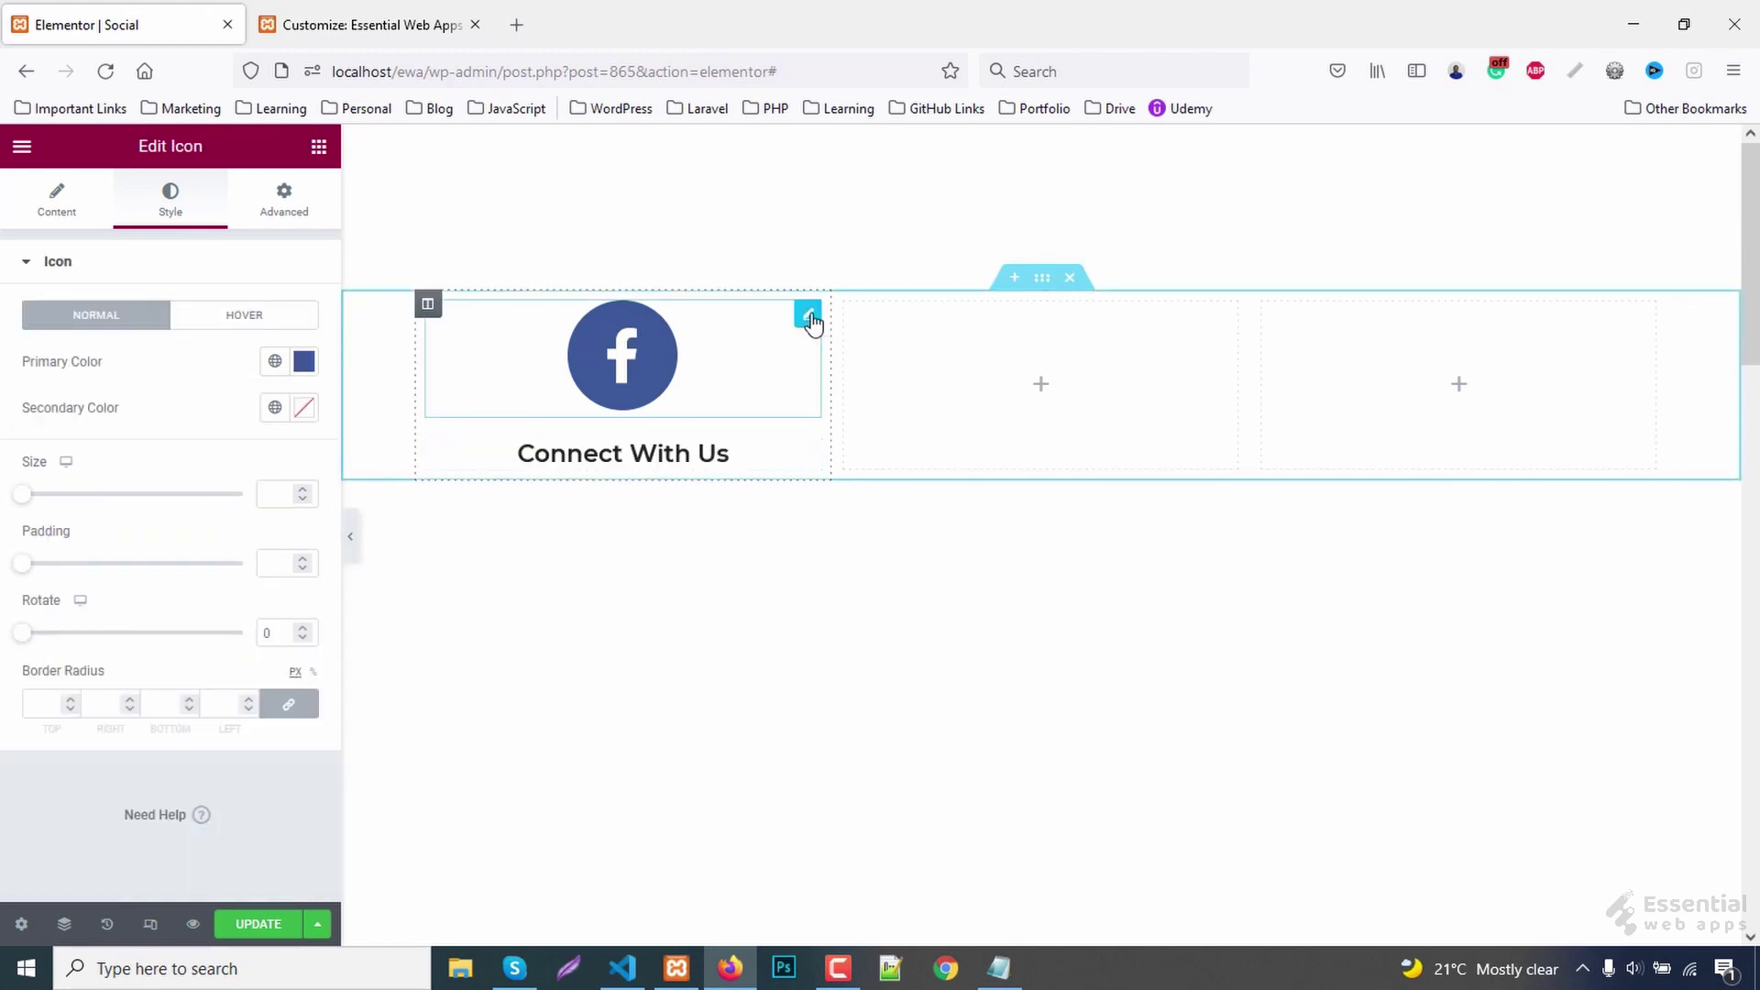
{"action": "left_click", "coordinate": [285, 206]}
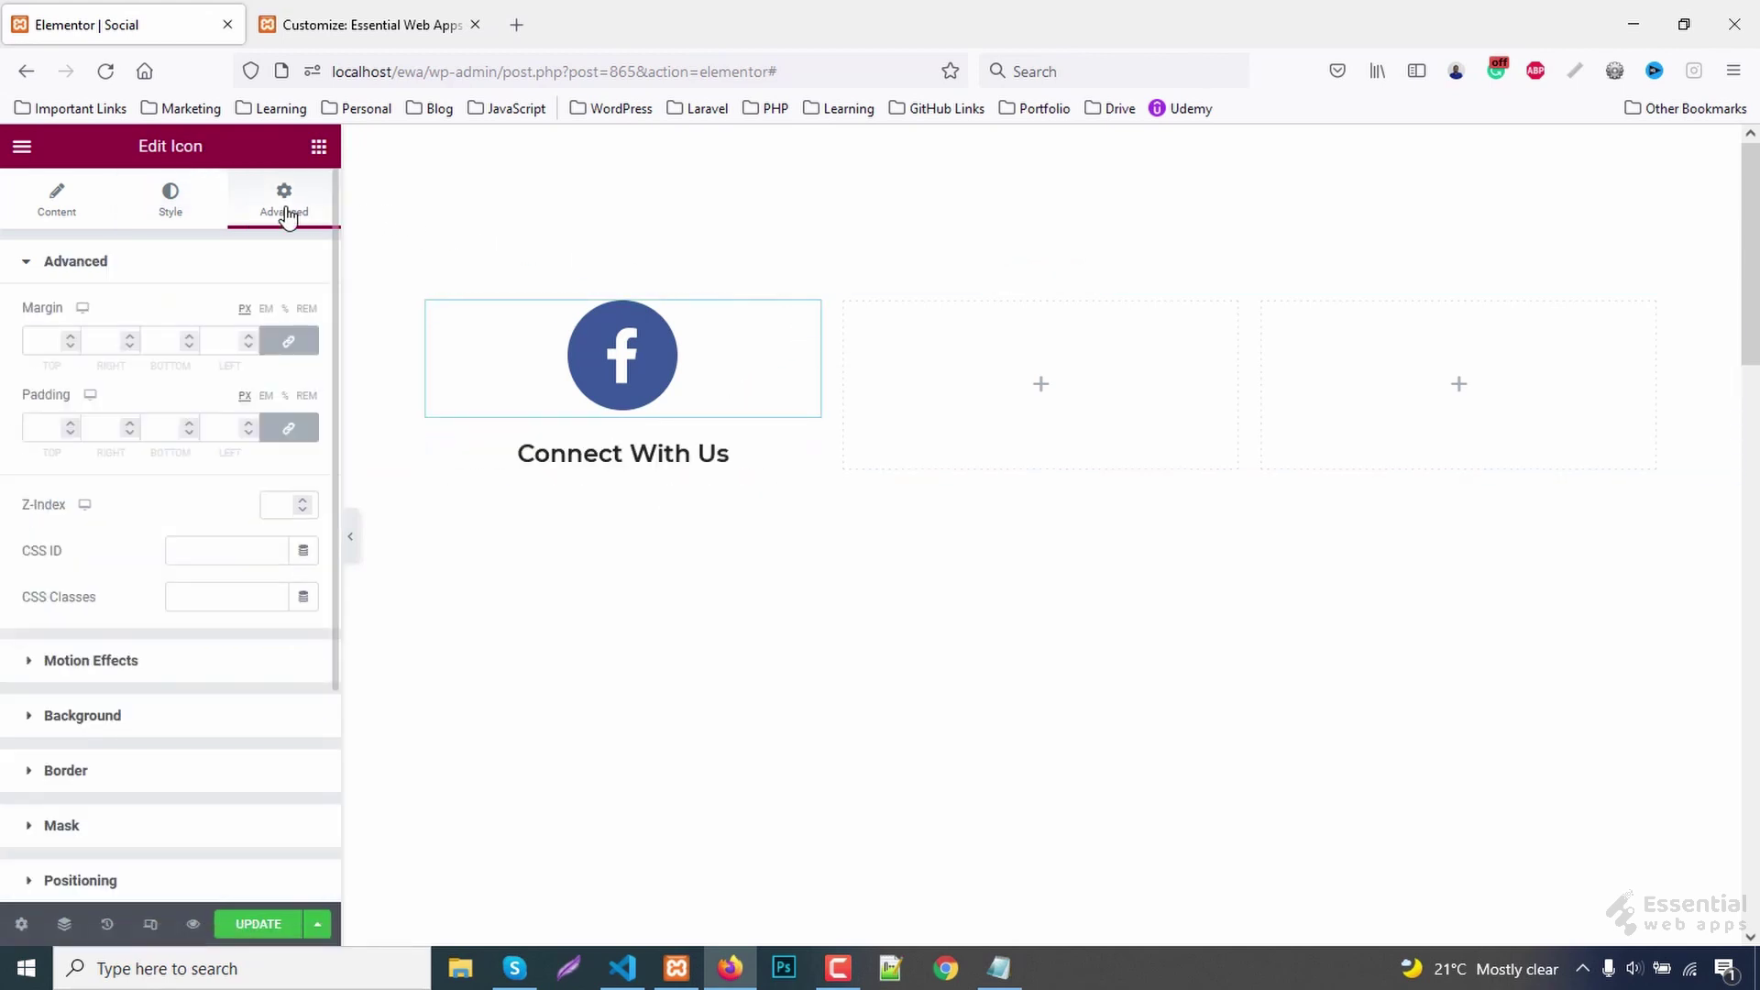
{"action": "left_click", "coordinate": [193, 600]}
{"action": "type", "text": "icon-border"}
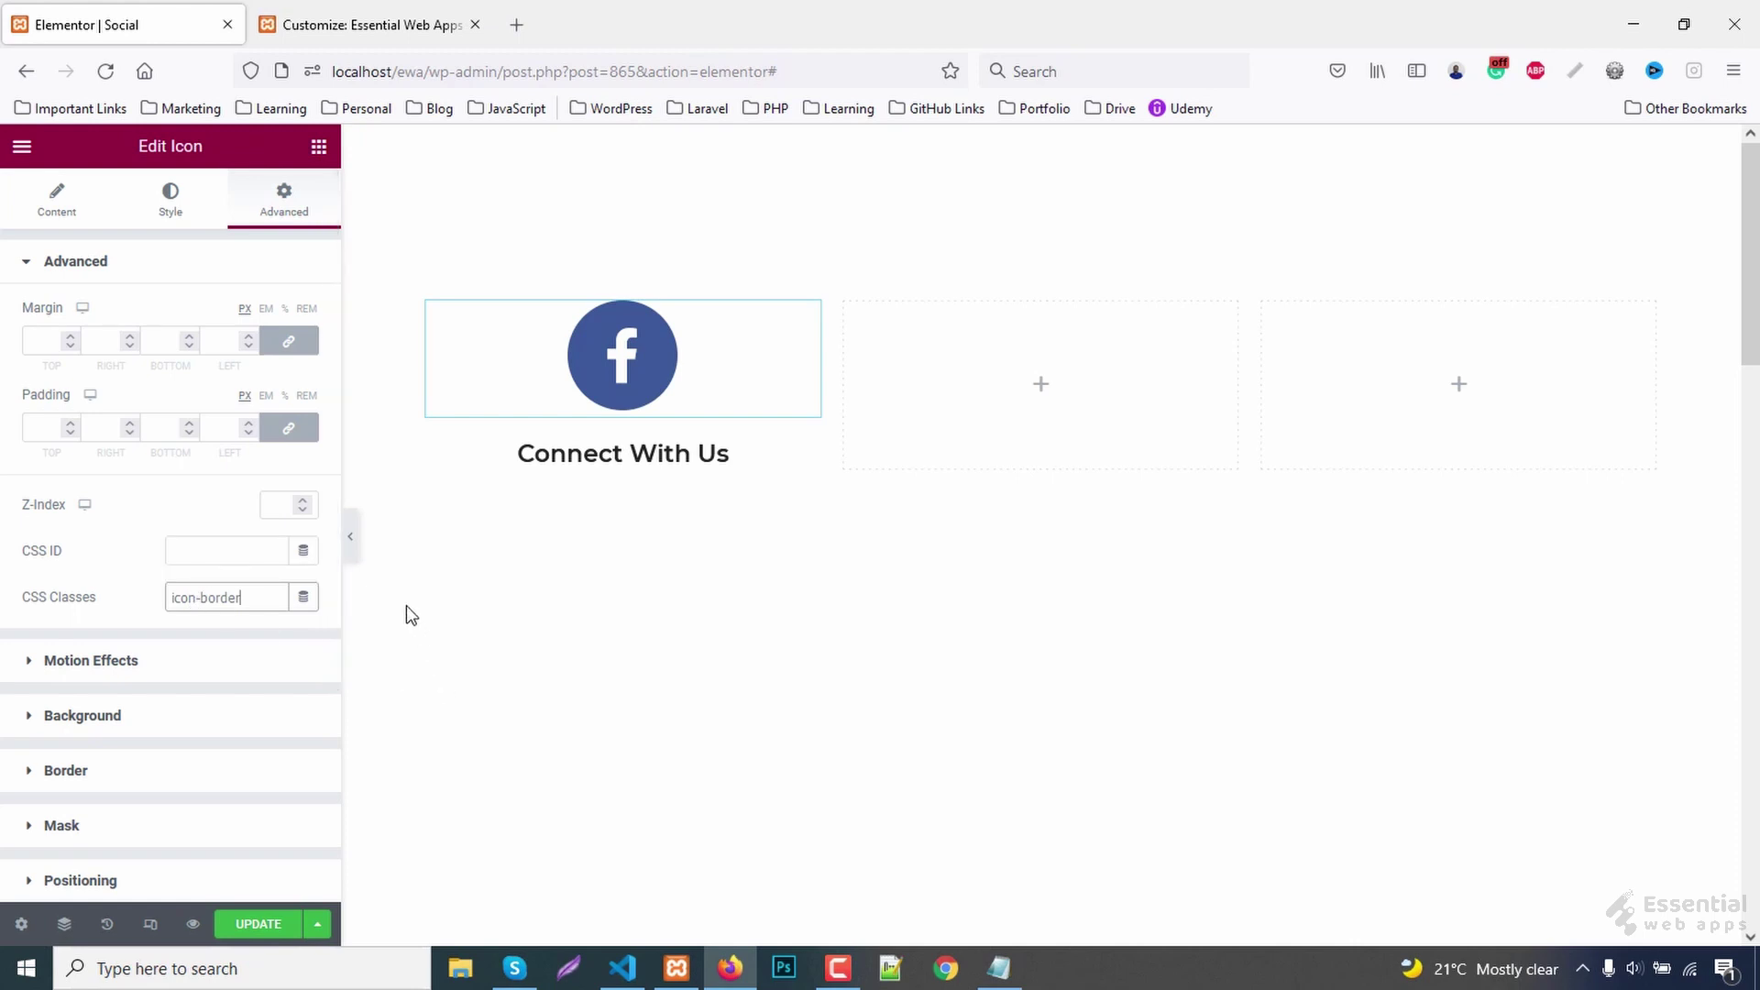
{"action": "left_click", "coordinate": [349, 549]}
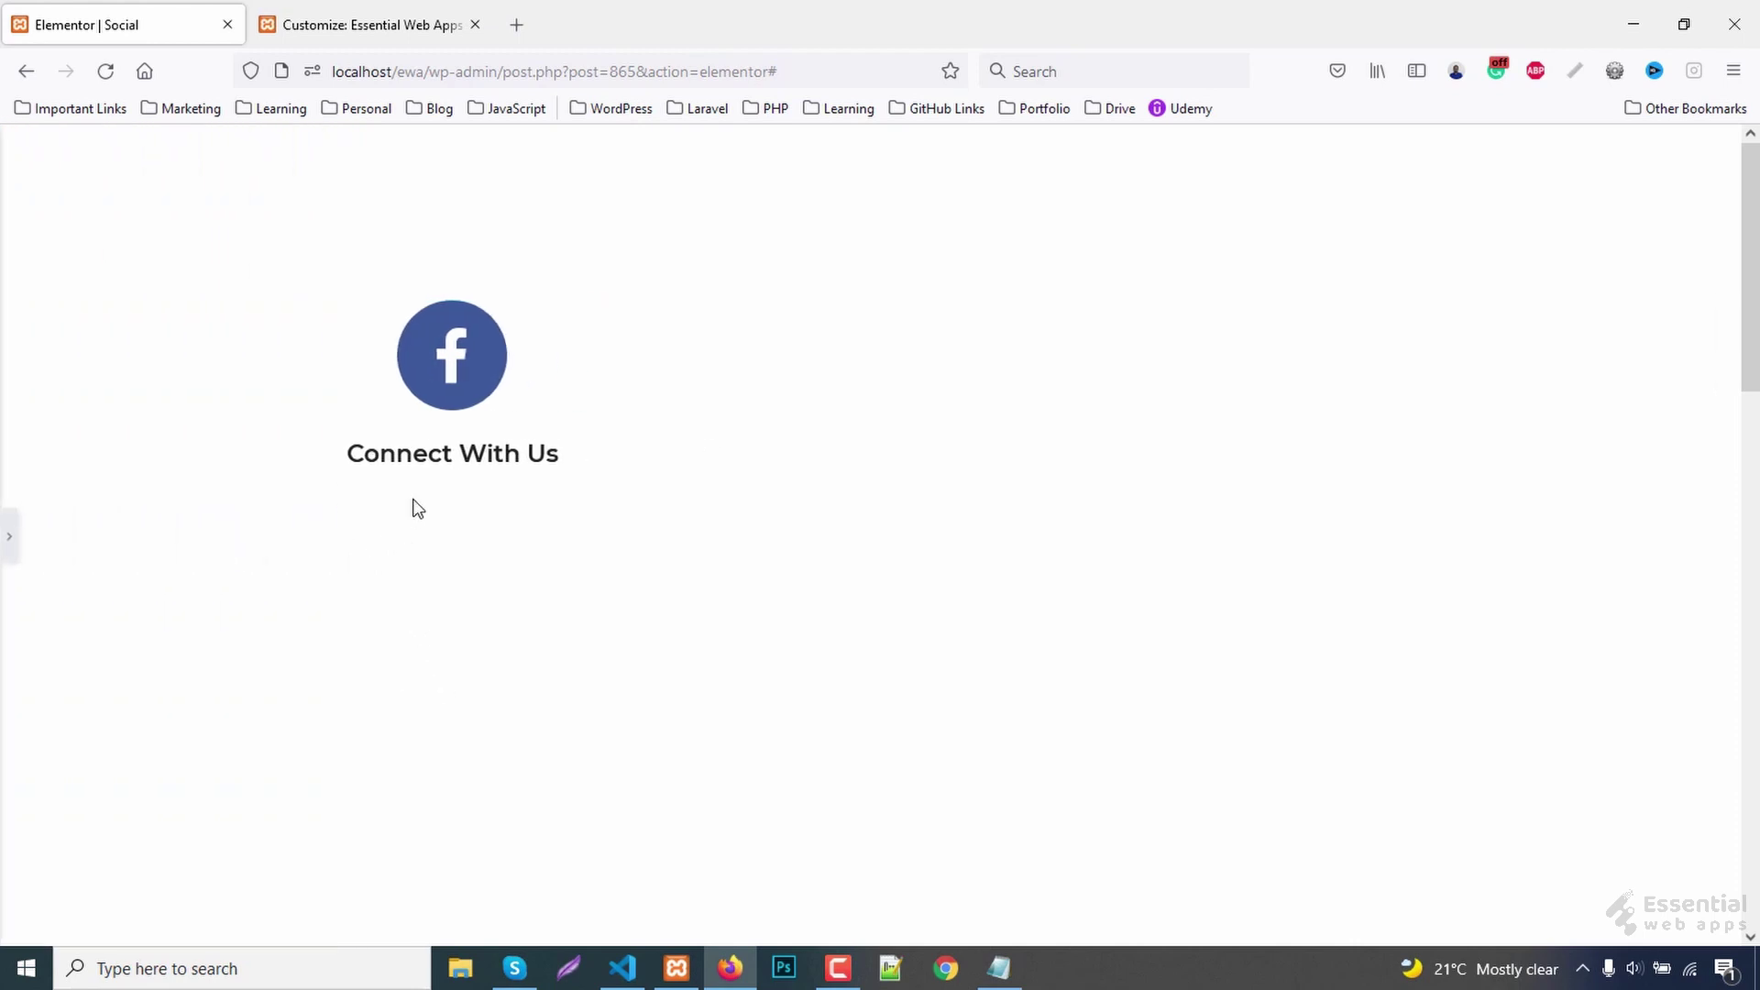
- Inspect the icon's elementor-icon div and add a '.icon-border .elementor-icon' rule
{"action": "right_click", "coordinate": [456, 355]}
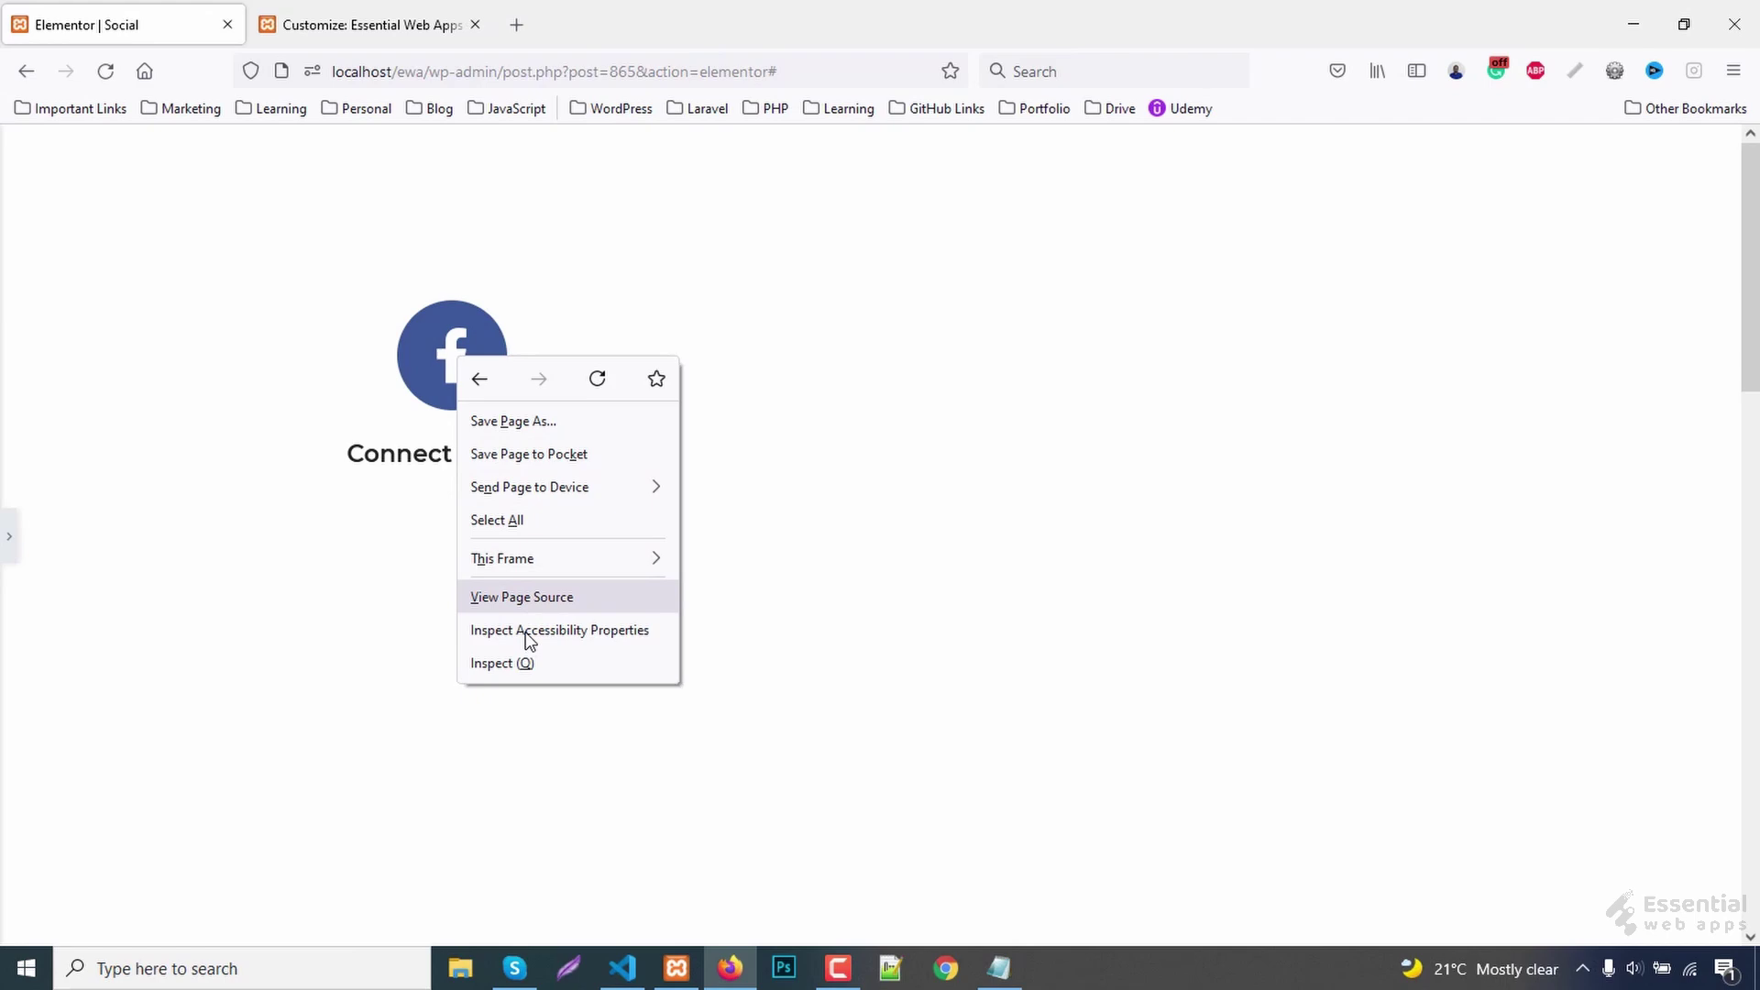
{"action": "left_click", "coordinate": [530, 666]}
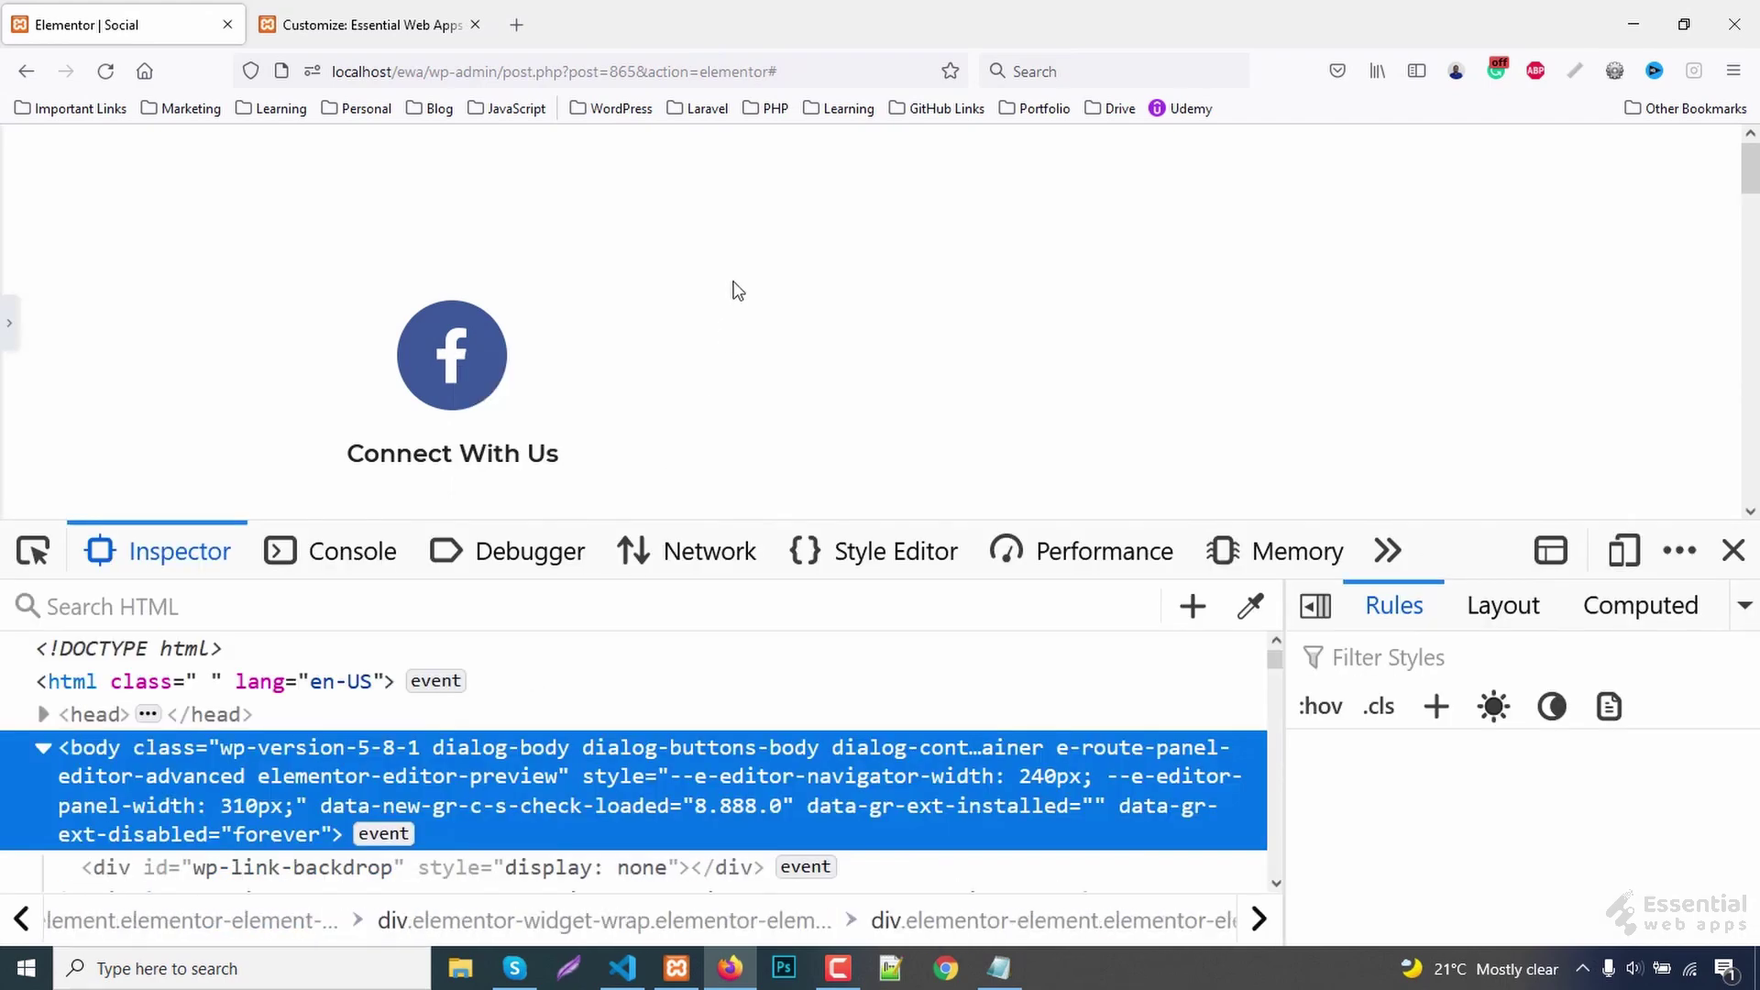
{"action": "scroll", "coordinate": [720, 303], "scroll_direction": "down", "scroll_amount": 1}
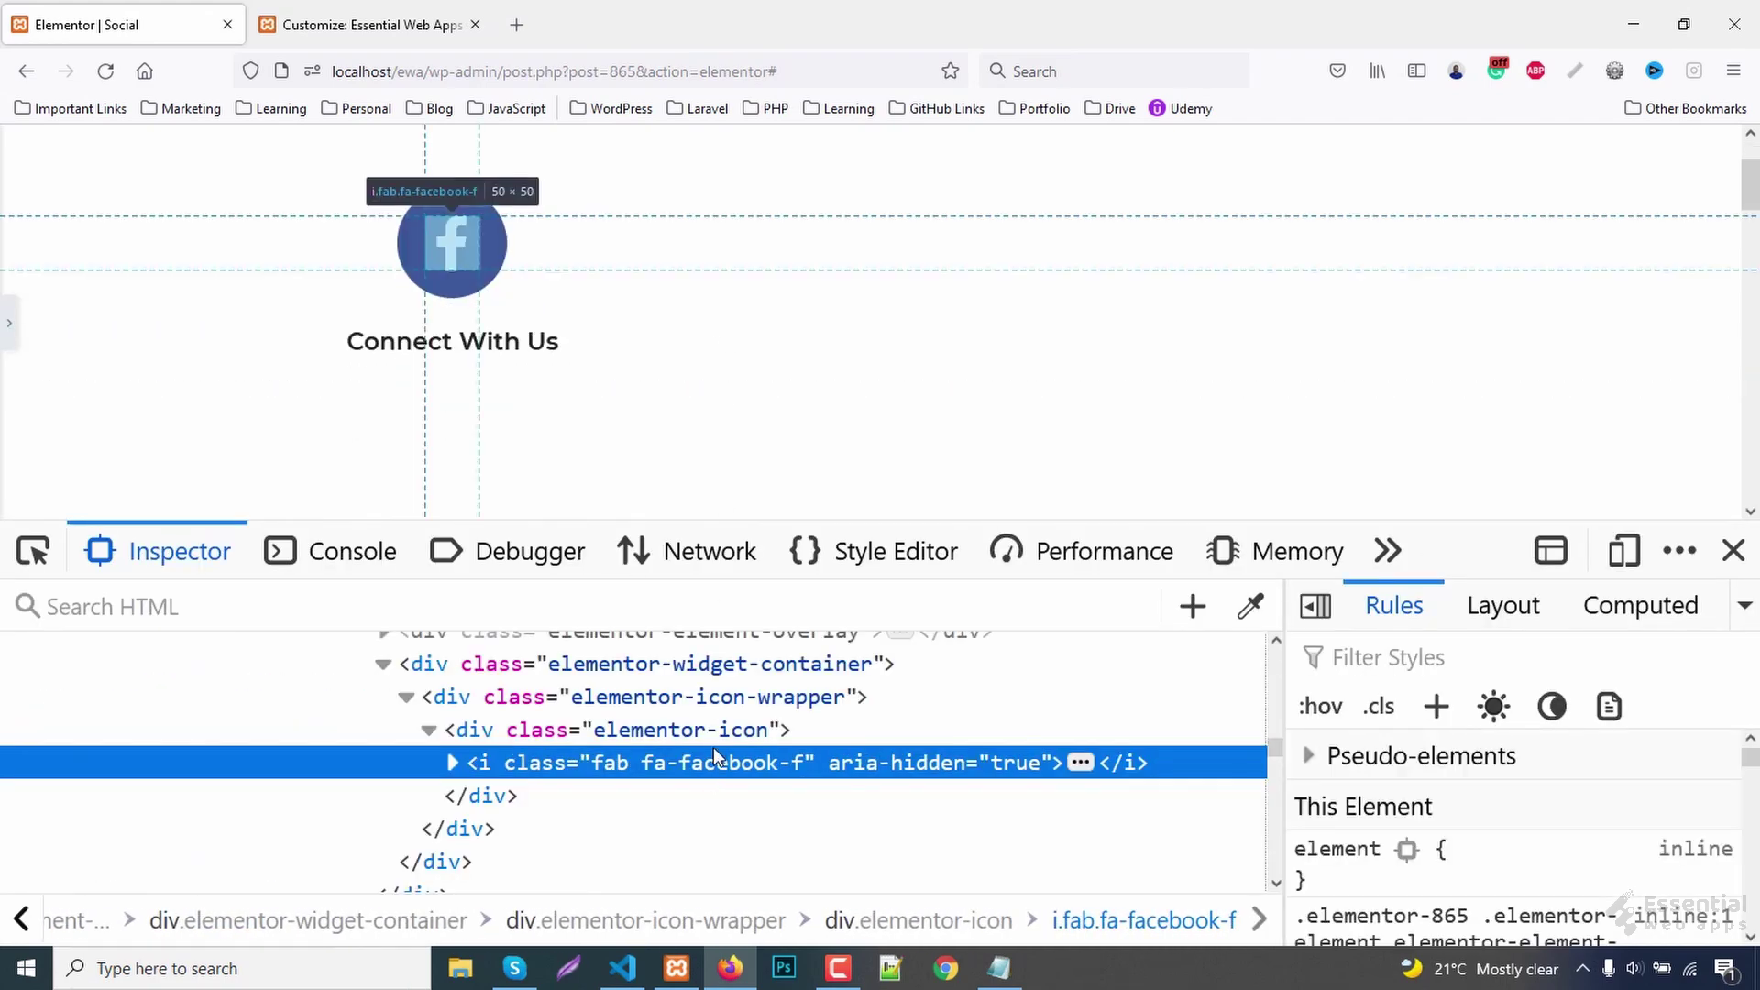
{"action": "scroll", "coordinate": [713, 743], "scroll_direction": "up", "scroll_amount": 2}
{"action": "scroll", "coordinate": [714, 739], "scroll_direction": "down", "scroll_amount": 2}
{"action": "scroll", "coordinate": [488, 744], "scroll_direction": "up", "scroll_amount": 2}
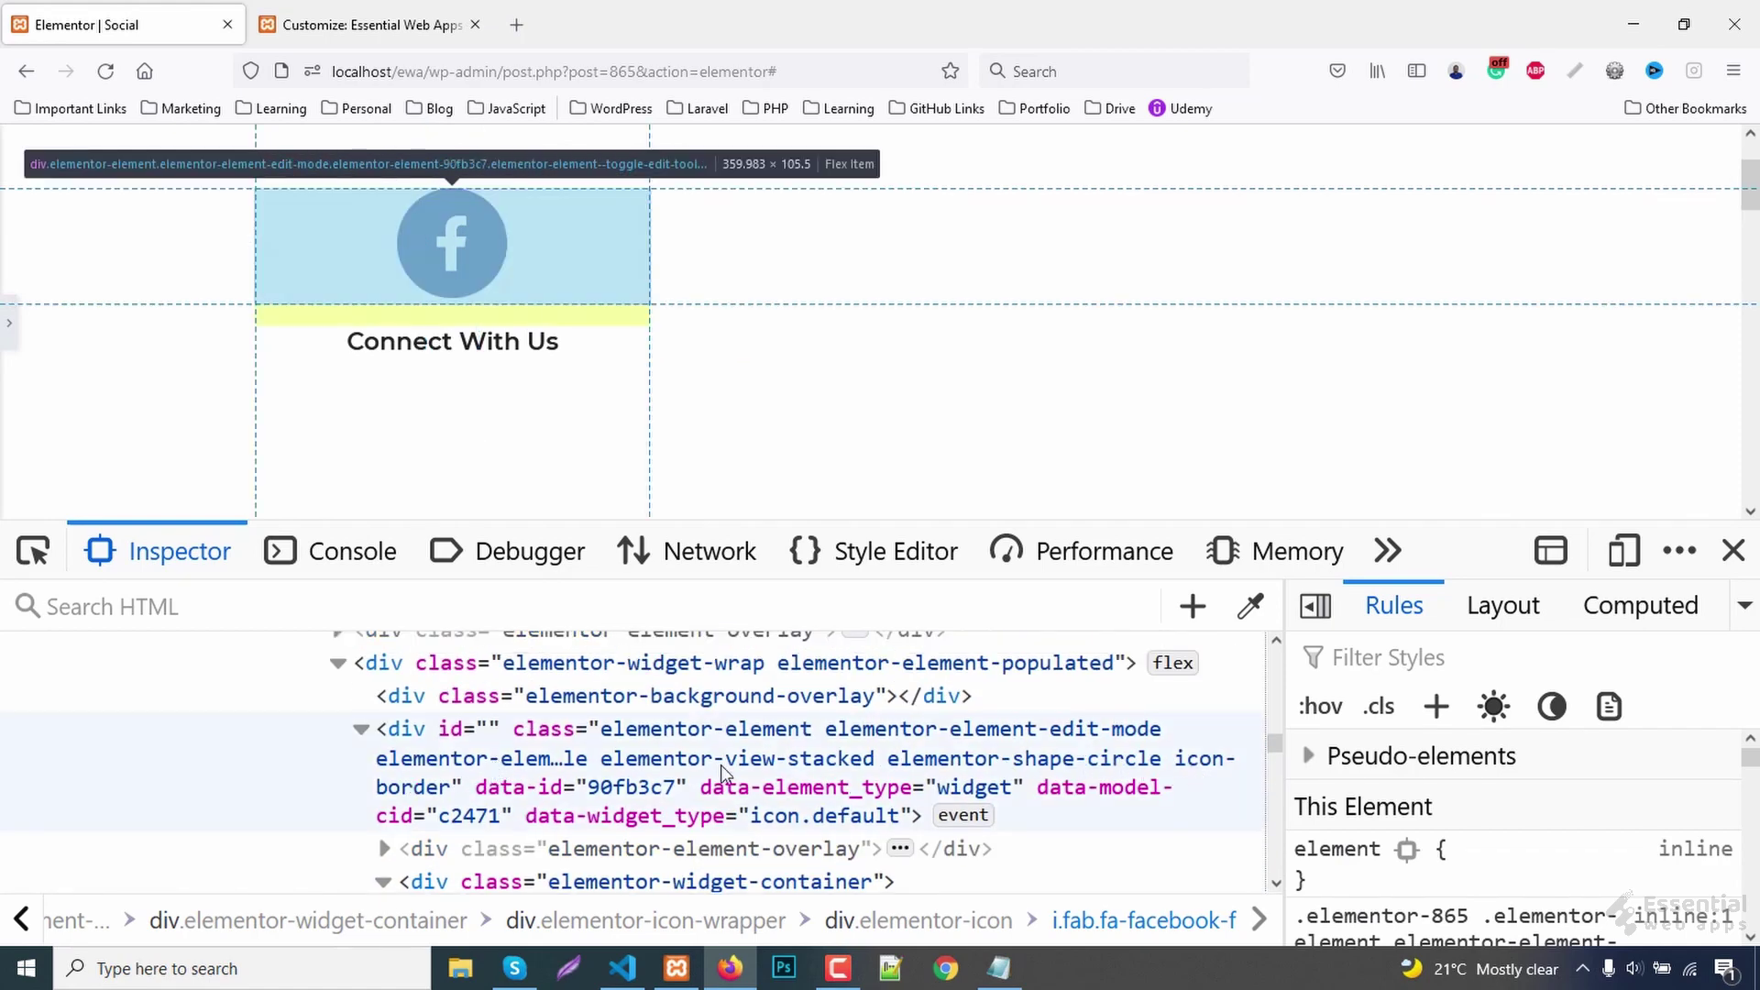
{"action": "scroll", "coordinate": [441, 778], "scroll_direction": "down", "scroll_amount": 2}
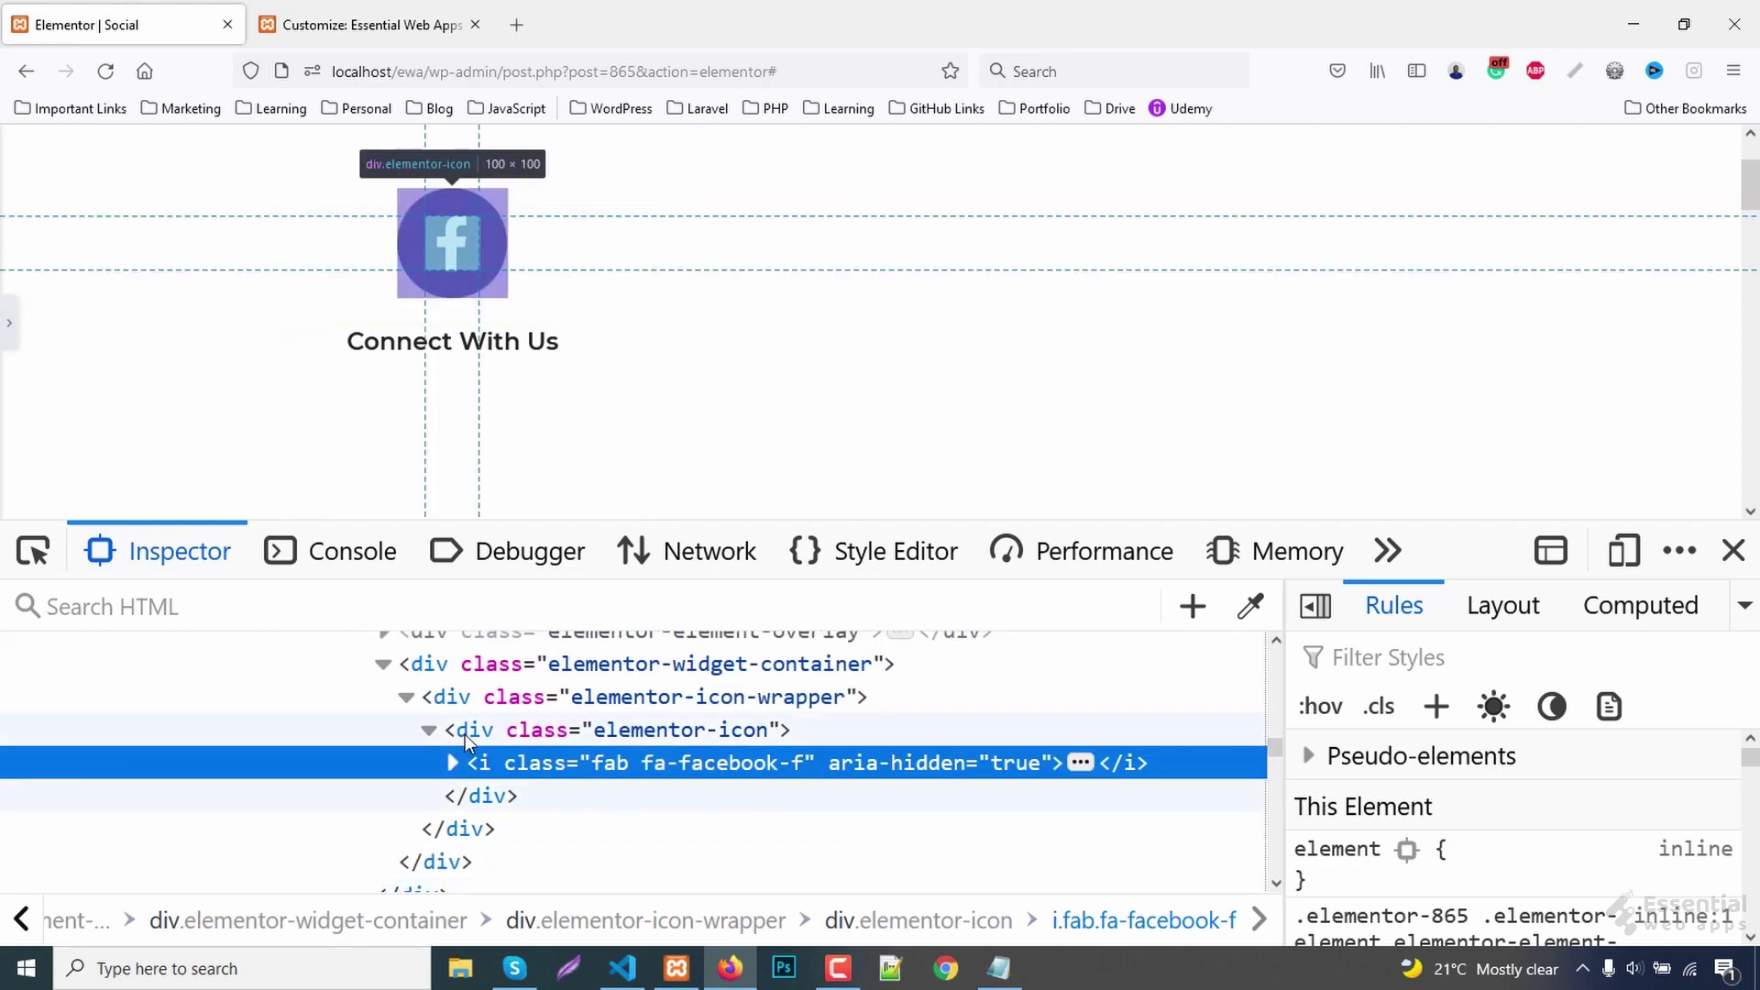
{"action": "left_click", "coordinate": [466, 728]}
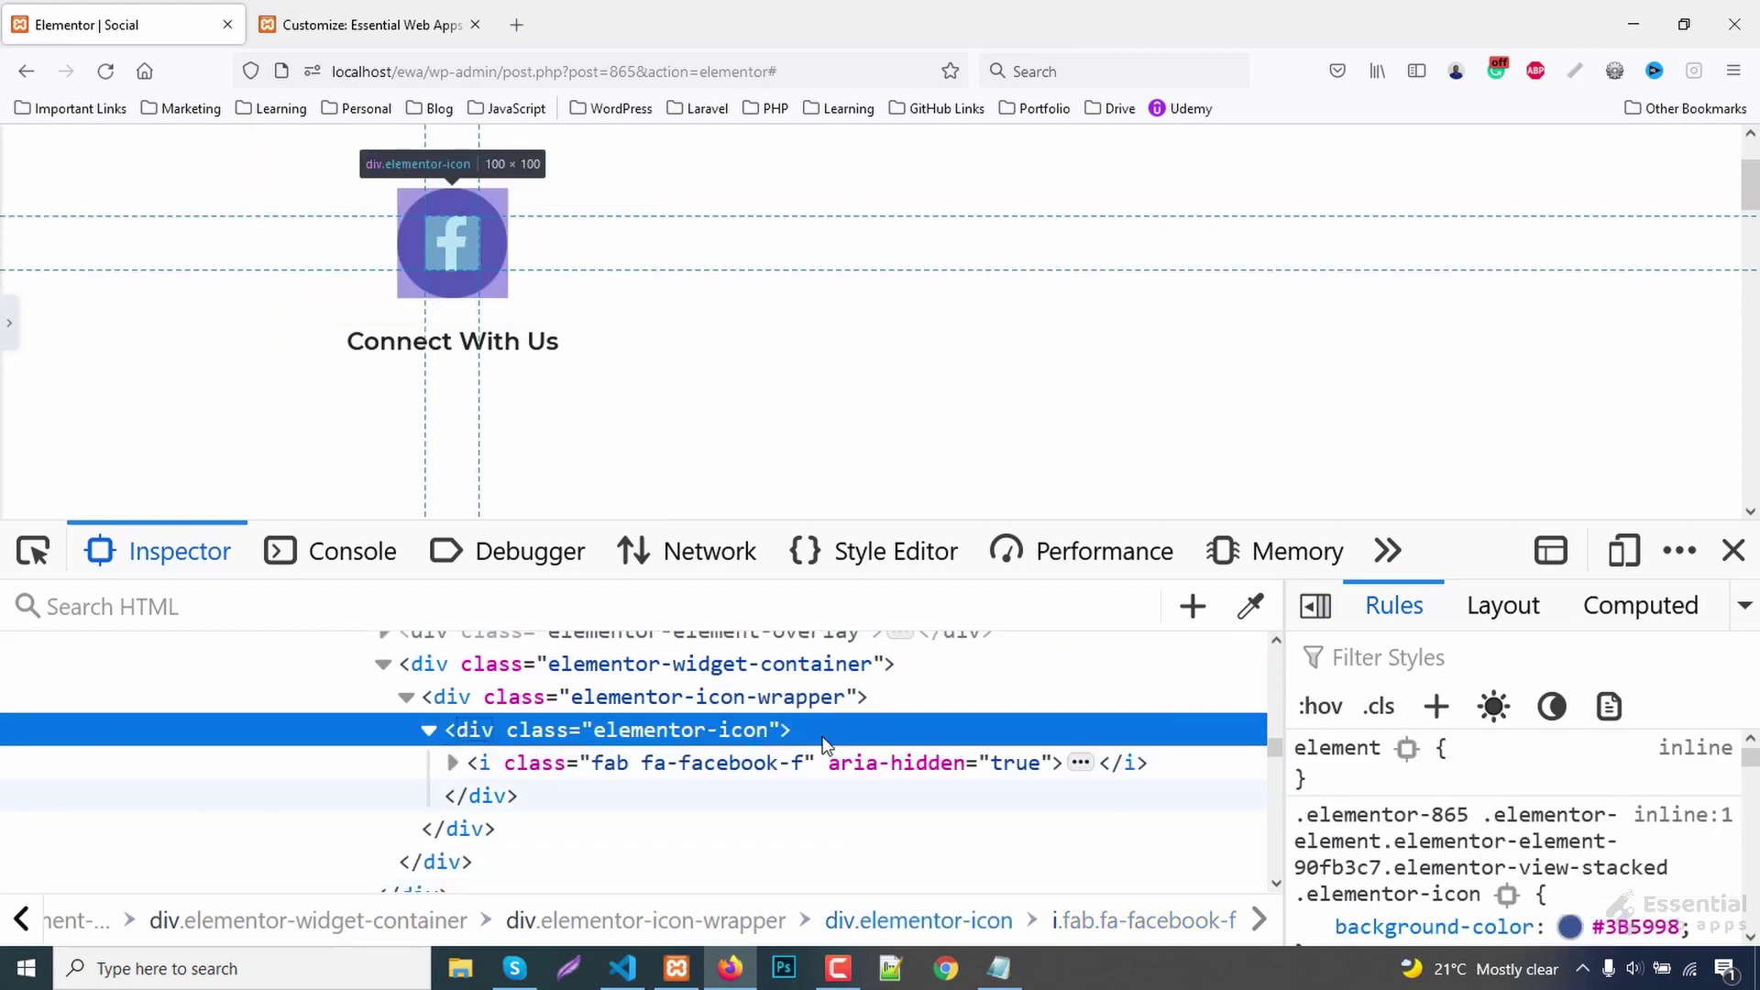
{"action": "left_click", "coordinate": [1435, 709]}
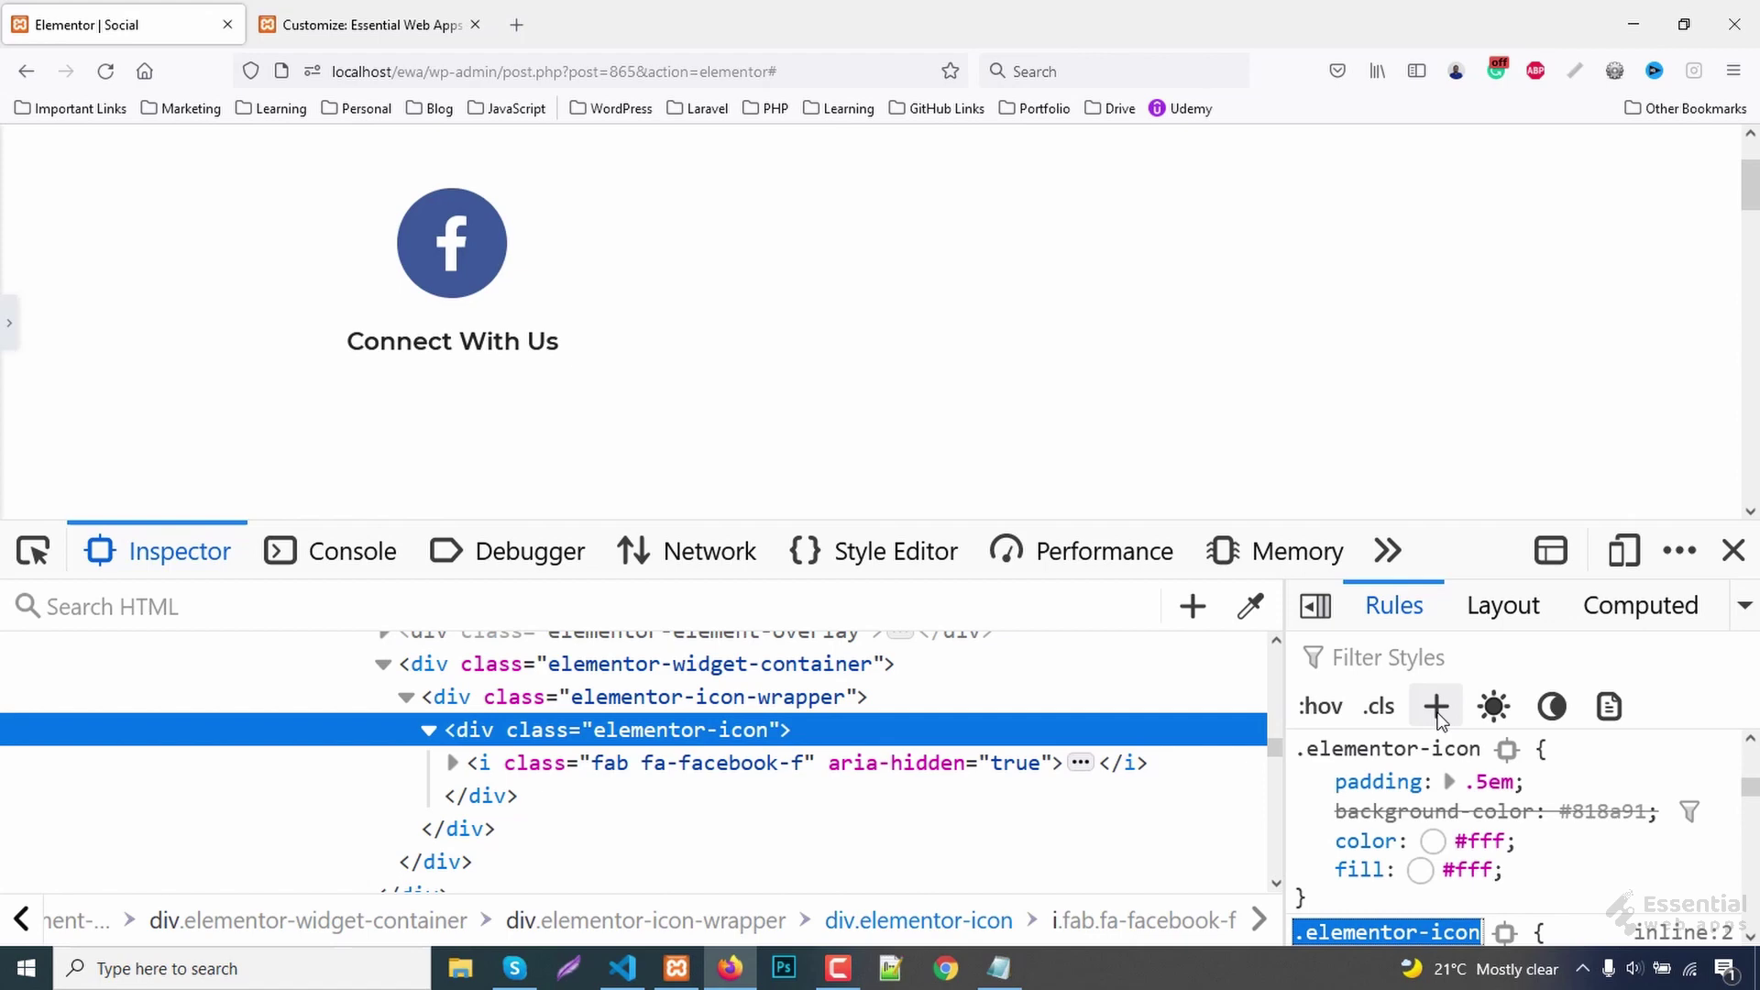
{"action": "key", "text": "Right"}
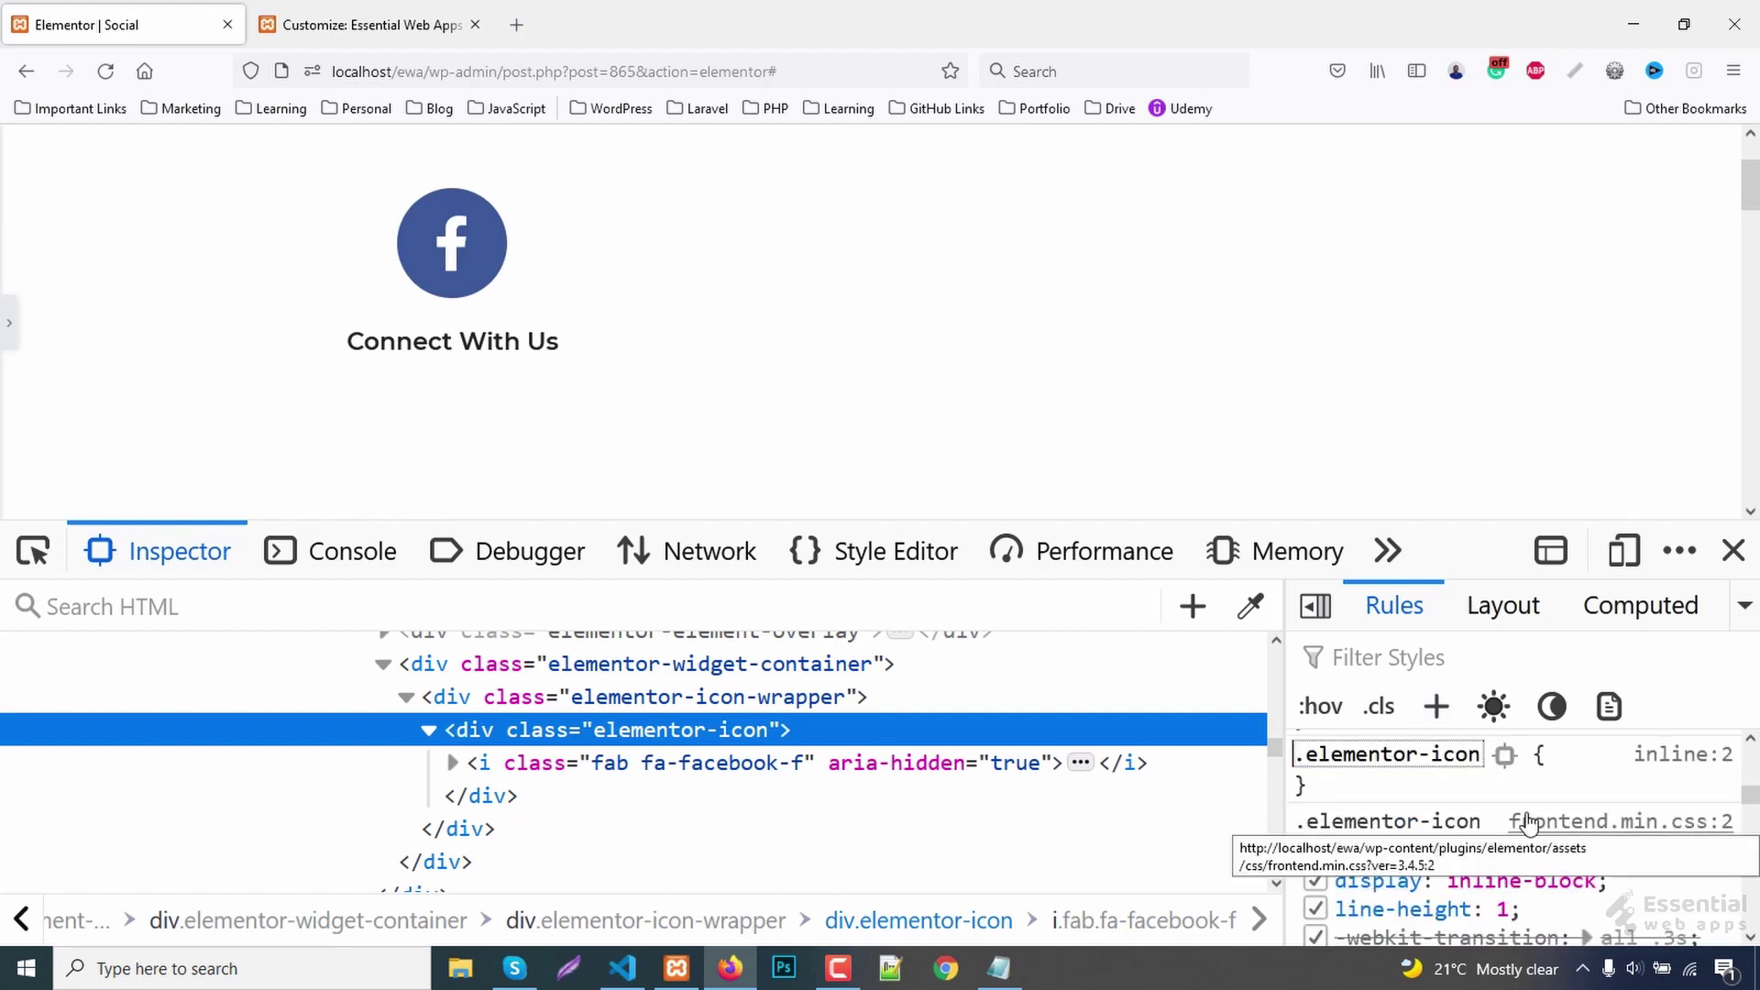
{"action": "key", "text": "Home"}
{"action": "type", "text": ".i"}
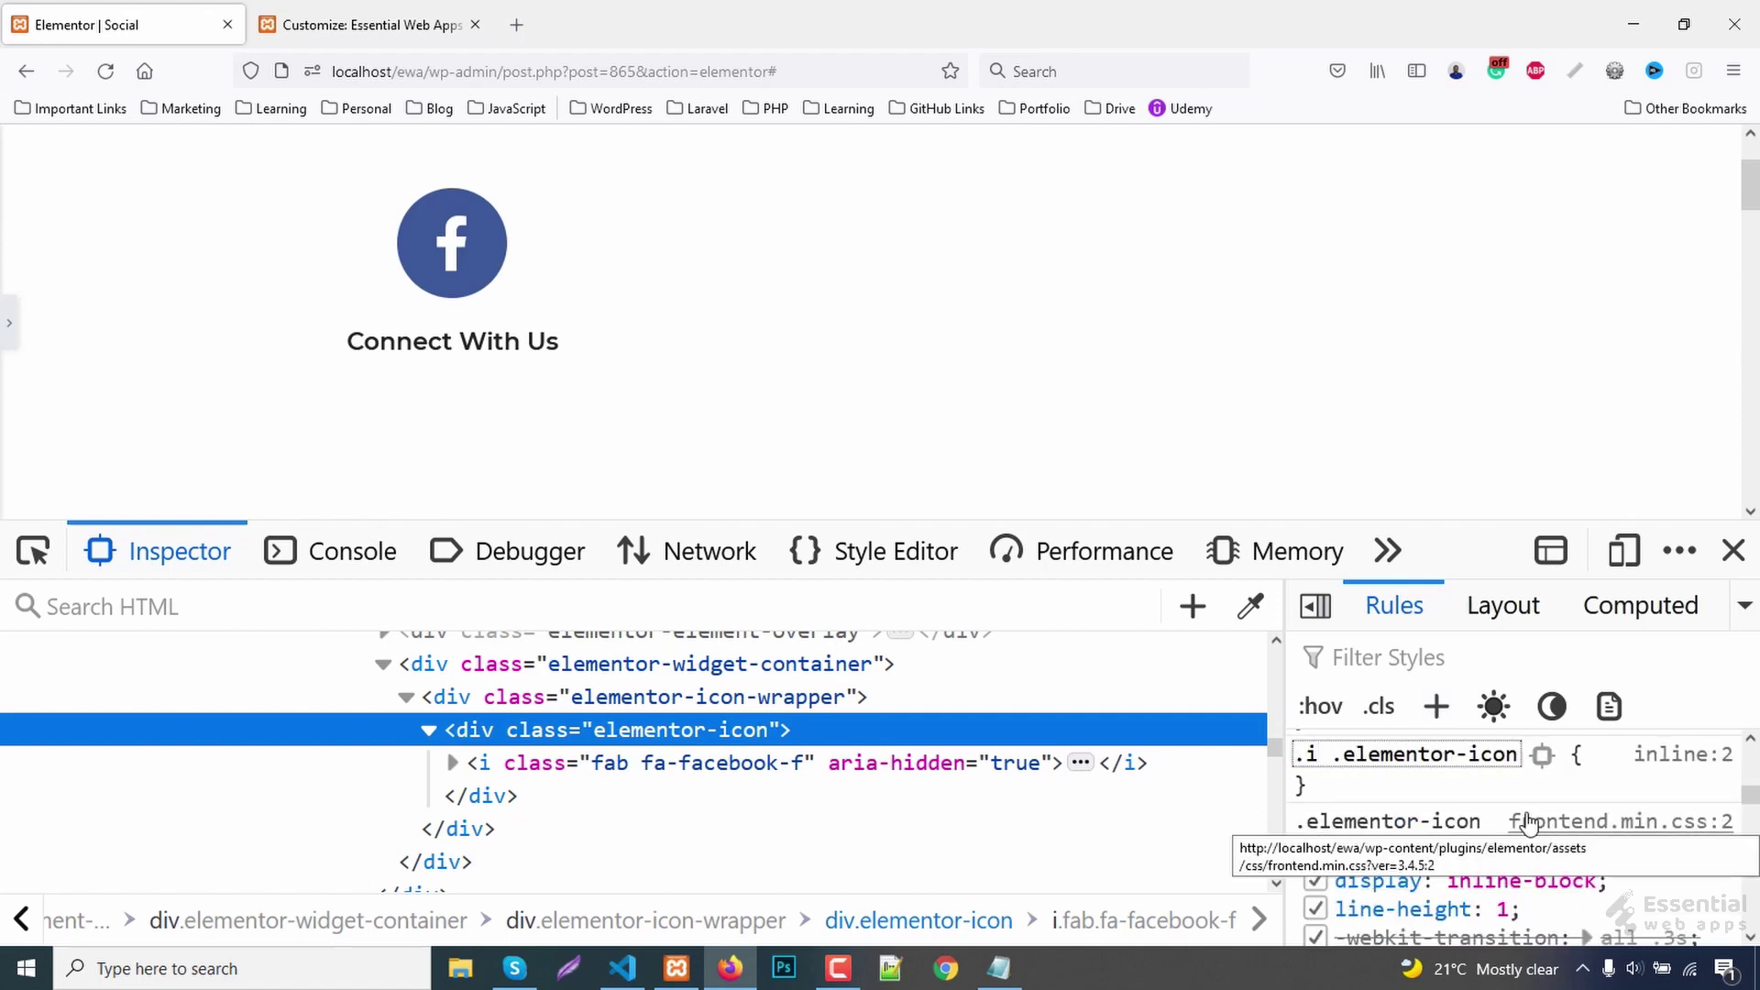
{"action": "type", "text": "con -bord"}
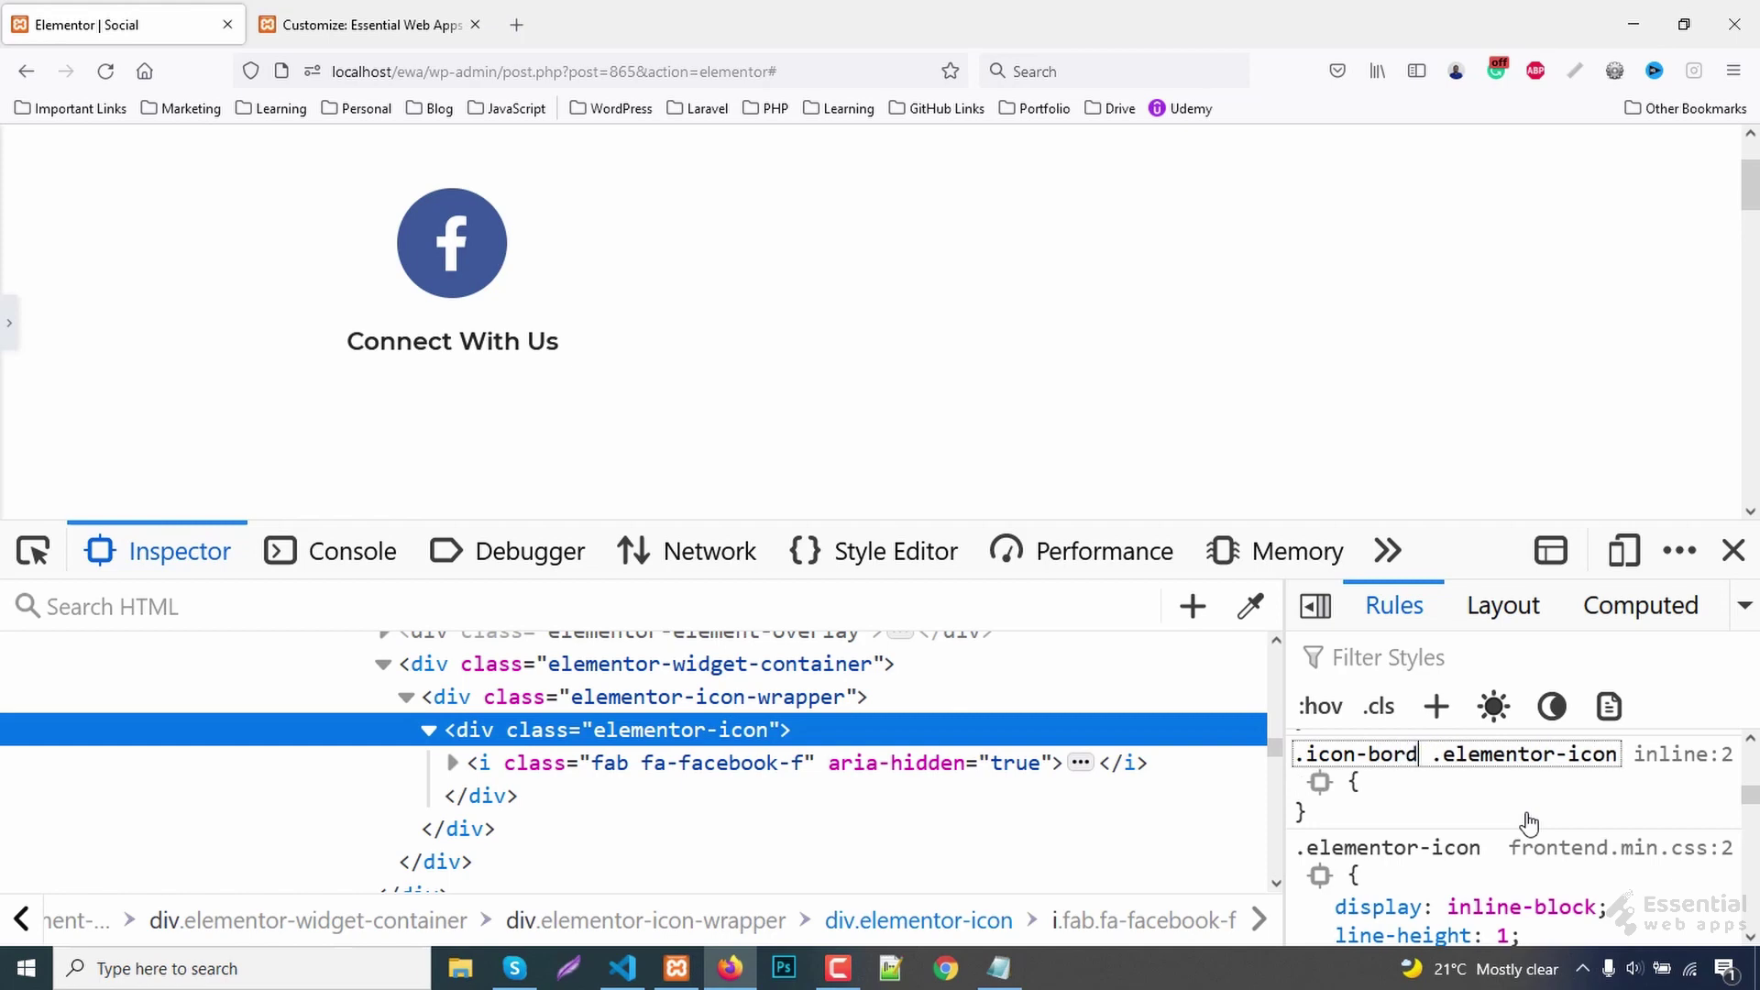
{"action": "type", "text": "er"}
{"action": "key", "text": "ctrl+a"}
{"action": "key", "text": "Return"}
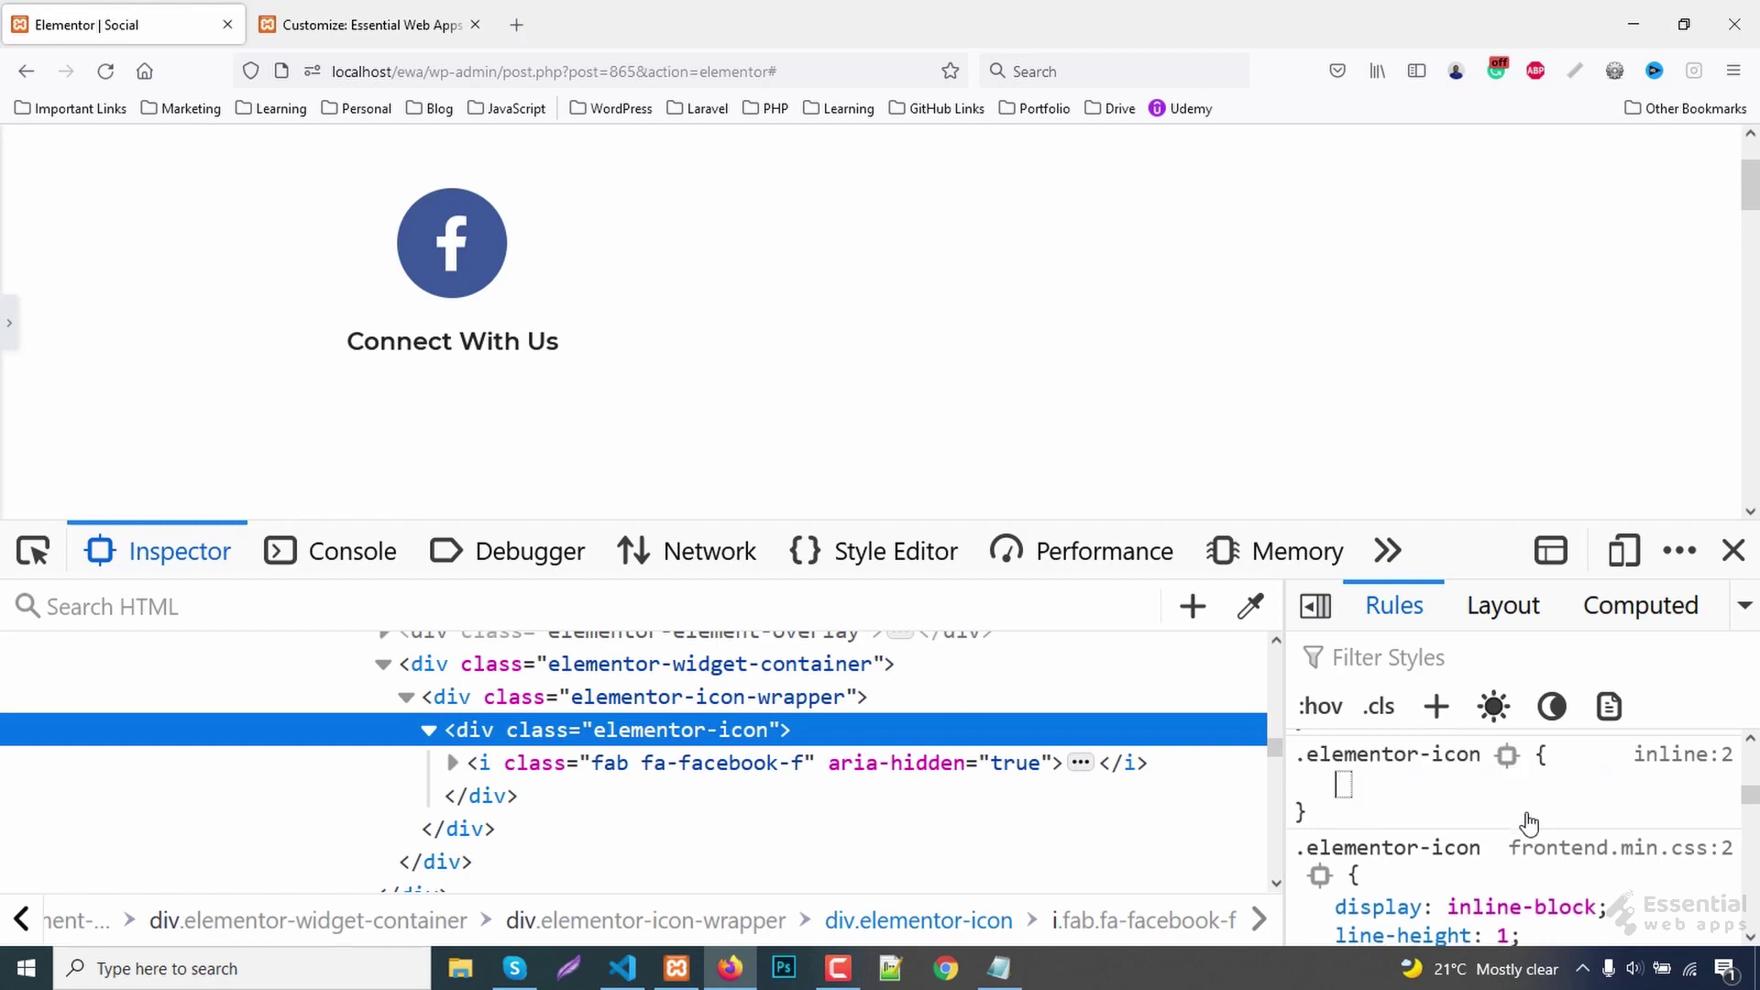
{"action": "type", "text": "position"}
- Give that rule position: relative and start a second icon-border rule
{"action": "key", "text": "Return"}
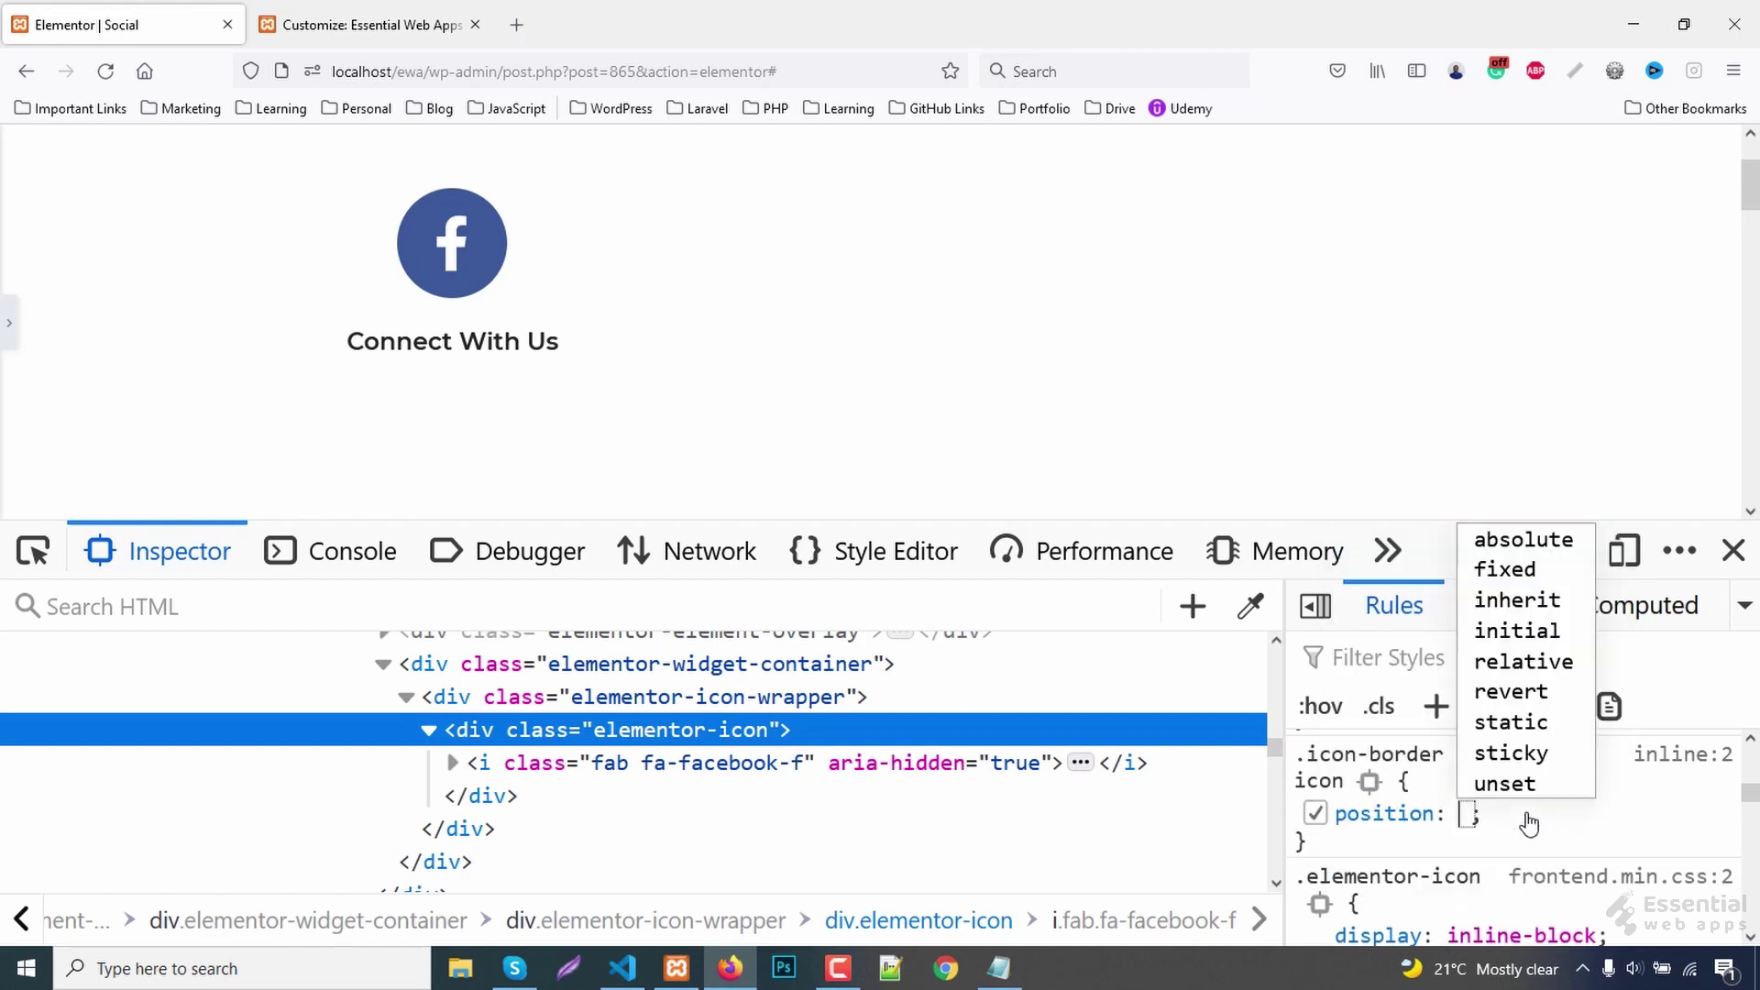
{"action": "type", "text": "relative"}
{"action": "key", "text": "Return"}
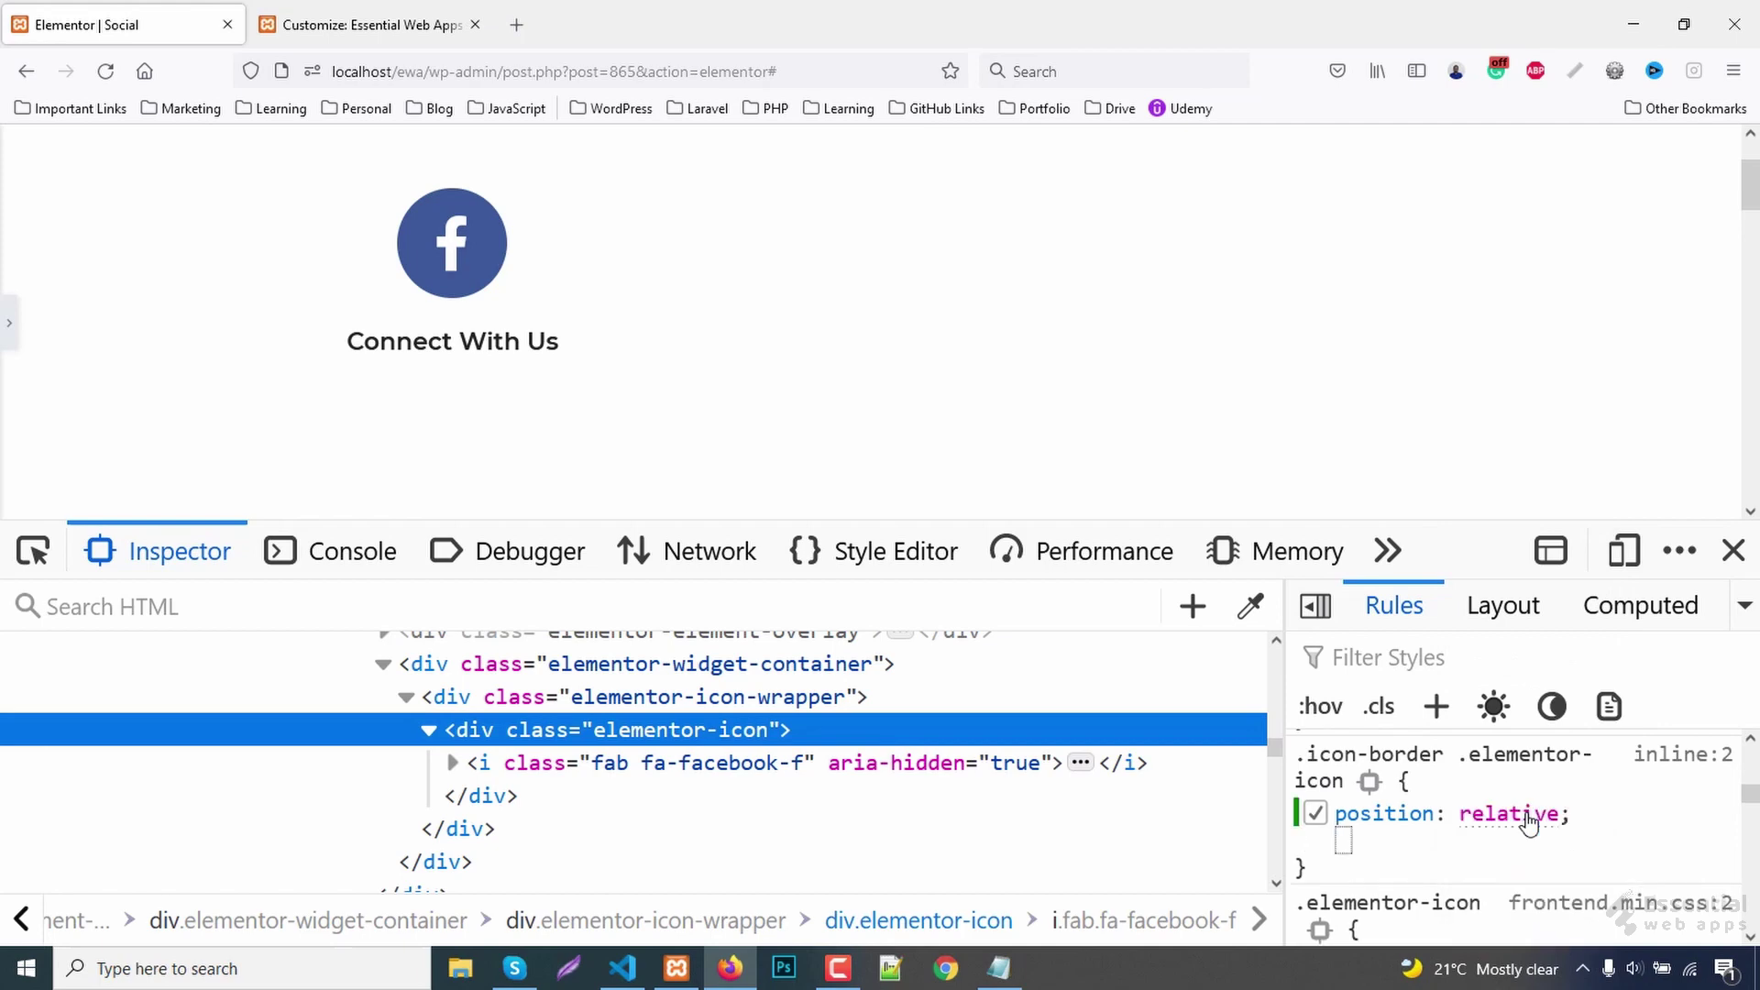
{"action": "left_click", "coordinate": [1604, 803]}
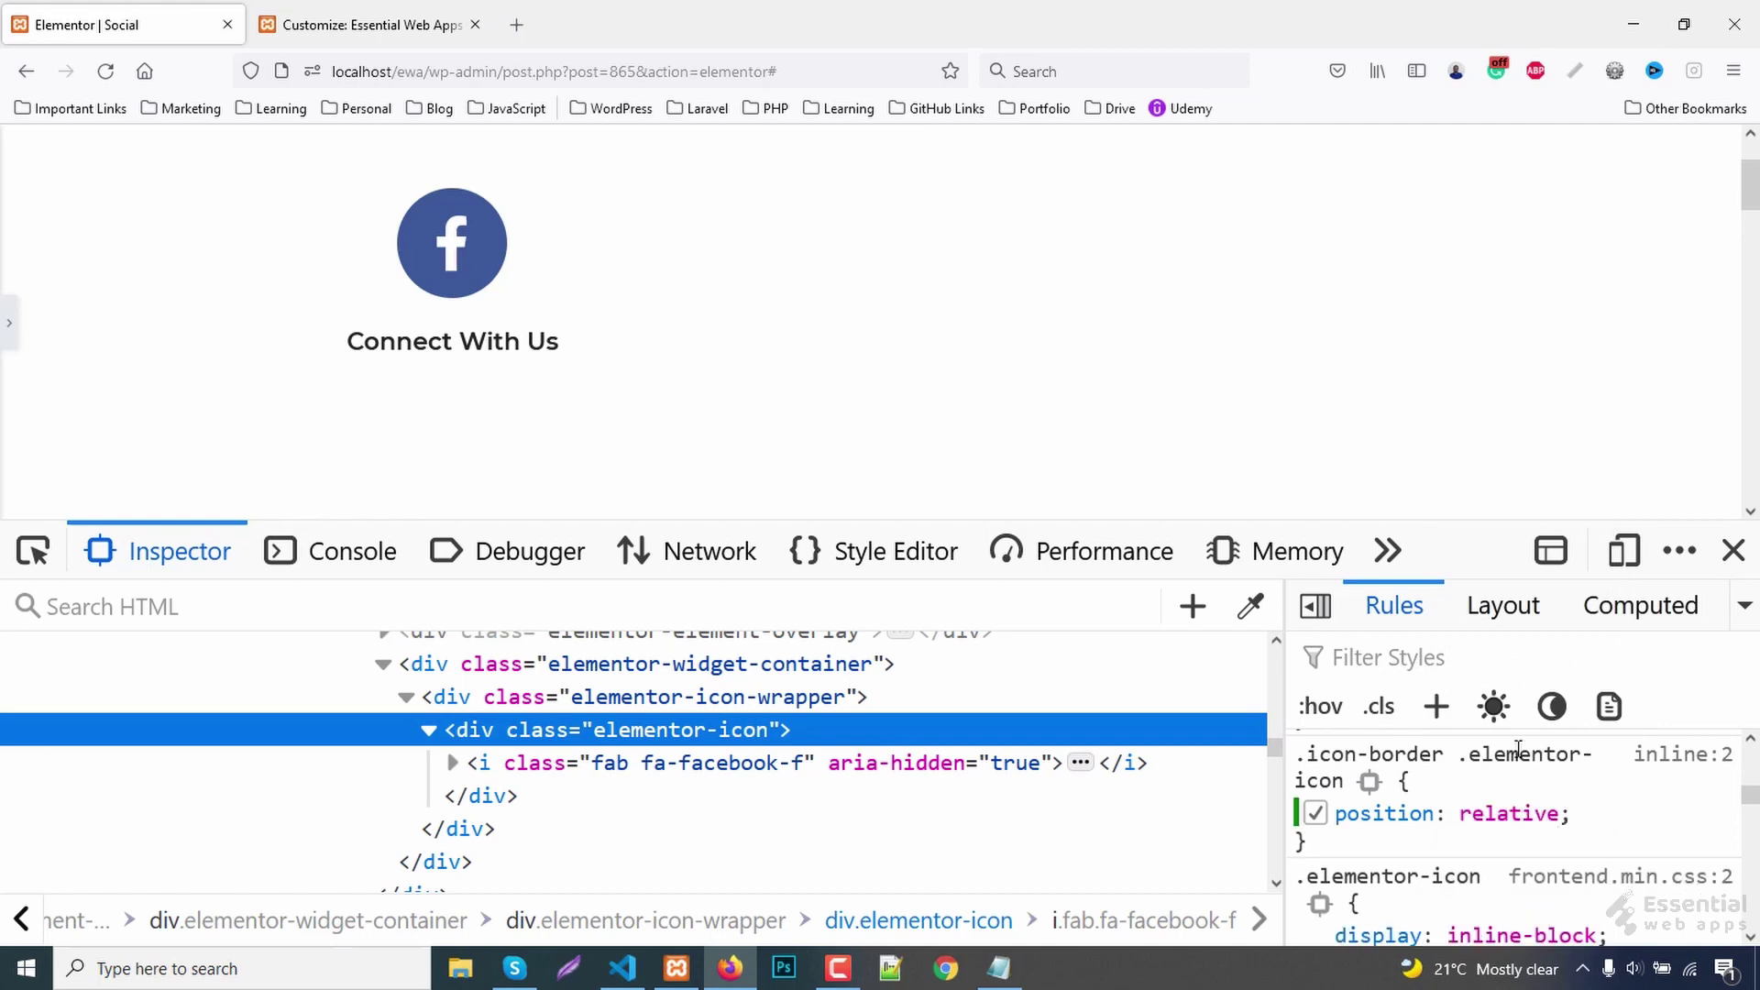
{"action": "left_click", "coordinate": [1437, 710]}
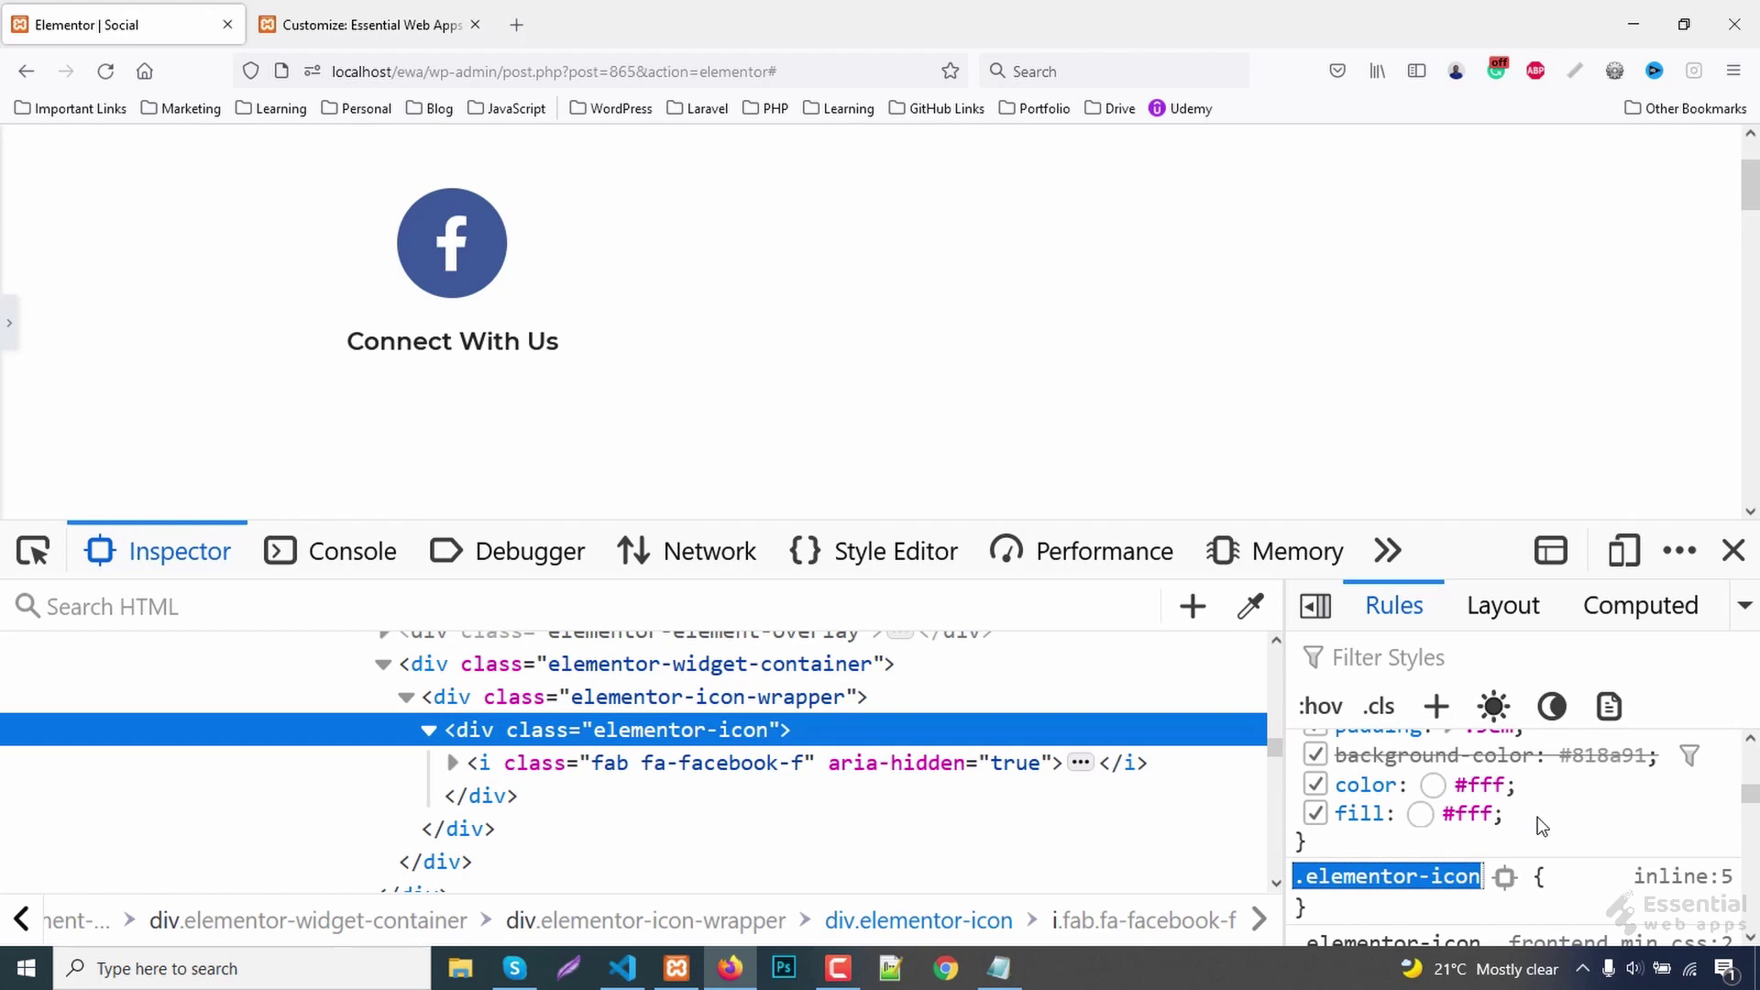
{"action": "type", "text": ".icon-border .elementor-icon"}
{"action": "key", "text": "Return"}
{"action": "scroll", "coordinate": [1750, 940], "scroll_direction": "down", "scroll_amount": 2}
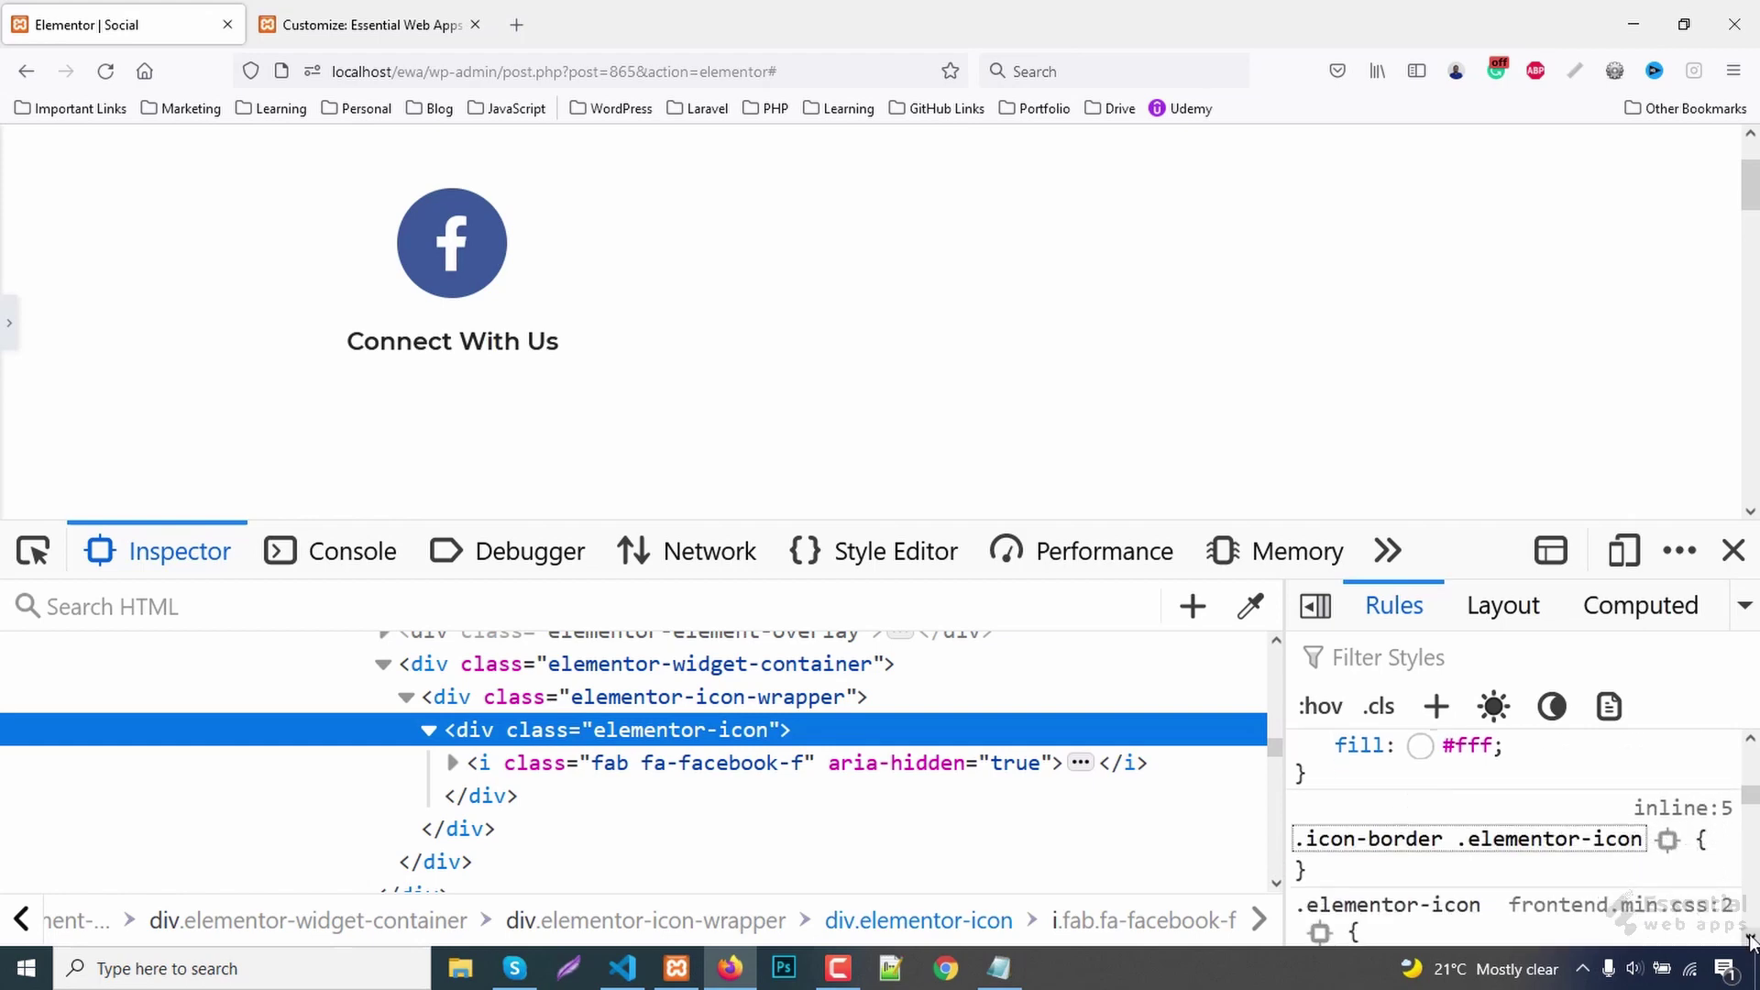
{"action": "scroll", "coordinate": [1751, 940], "scroll_direction": "down", "scroll_amount": 1}
{"action": "scroll", "coordinate": [1729, 907], "scroll_direction": "up", "scroll_amount": 2}
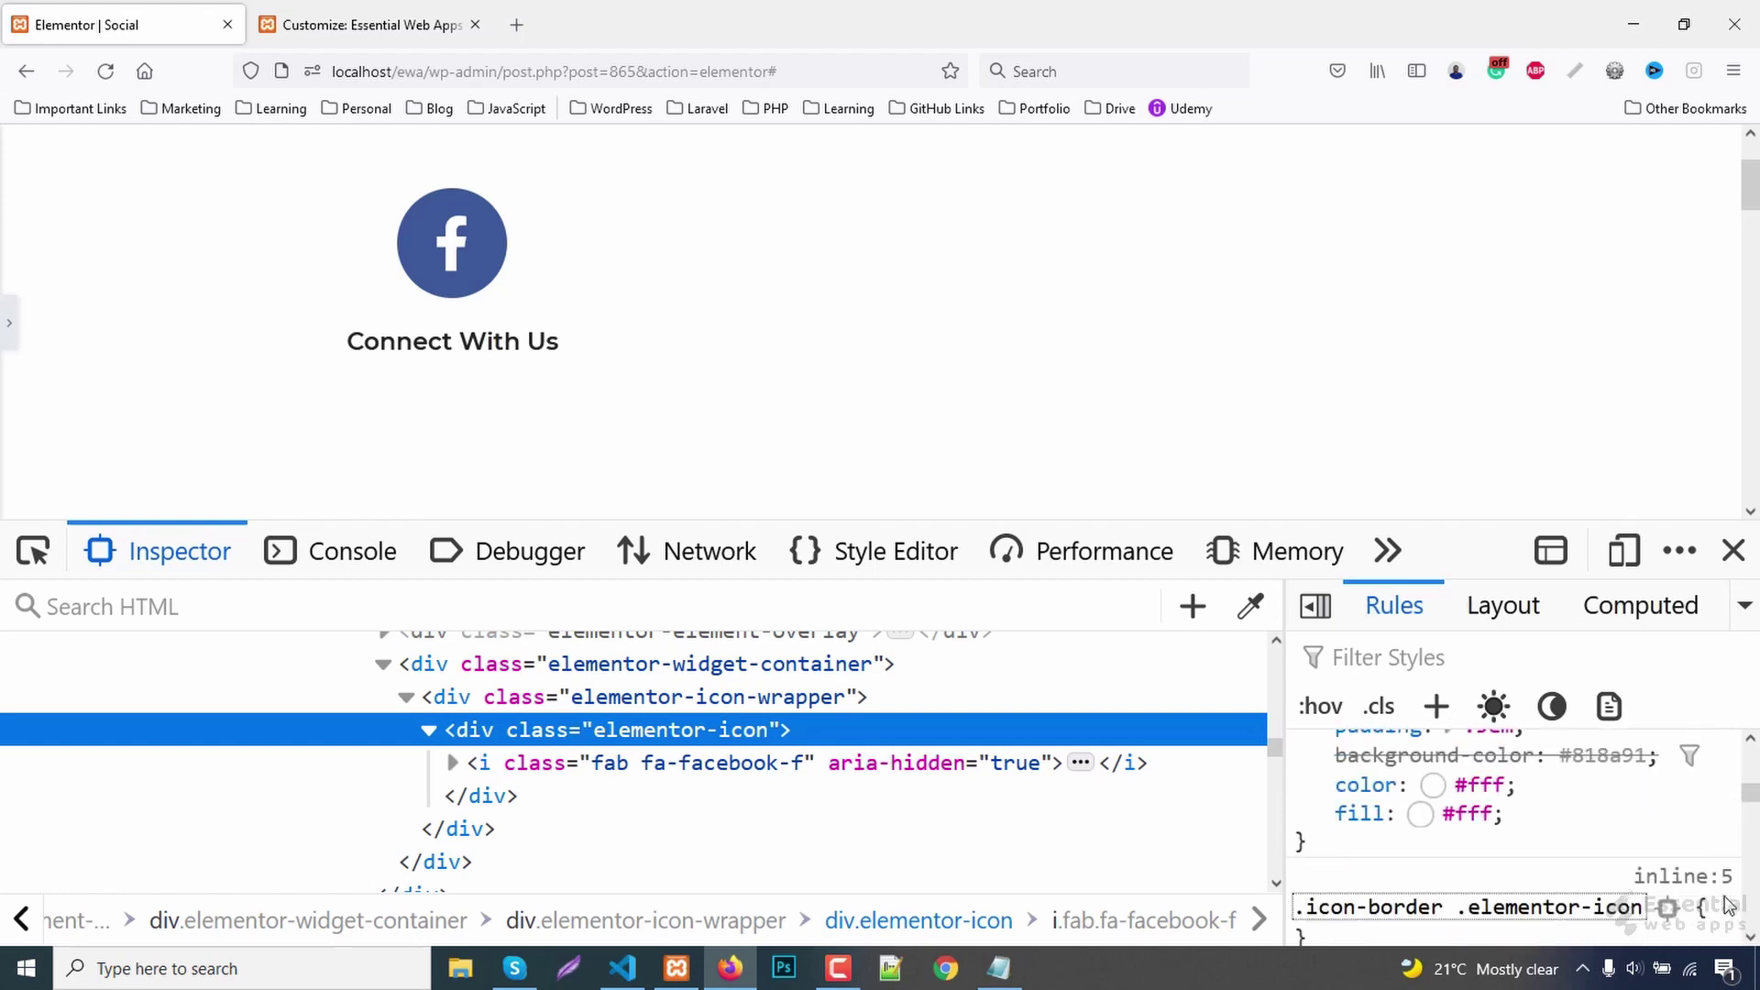
{"action": "type", "text": ":after"}
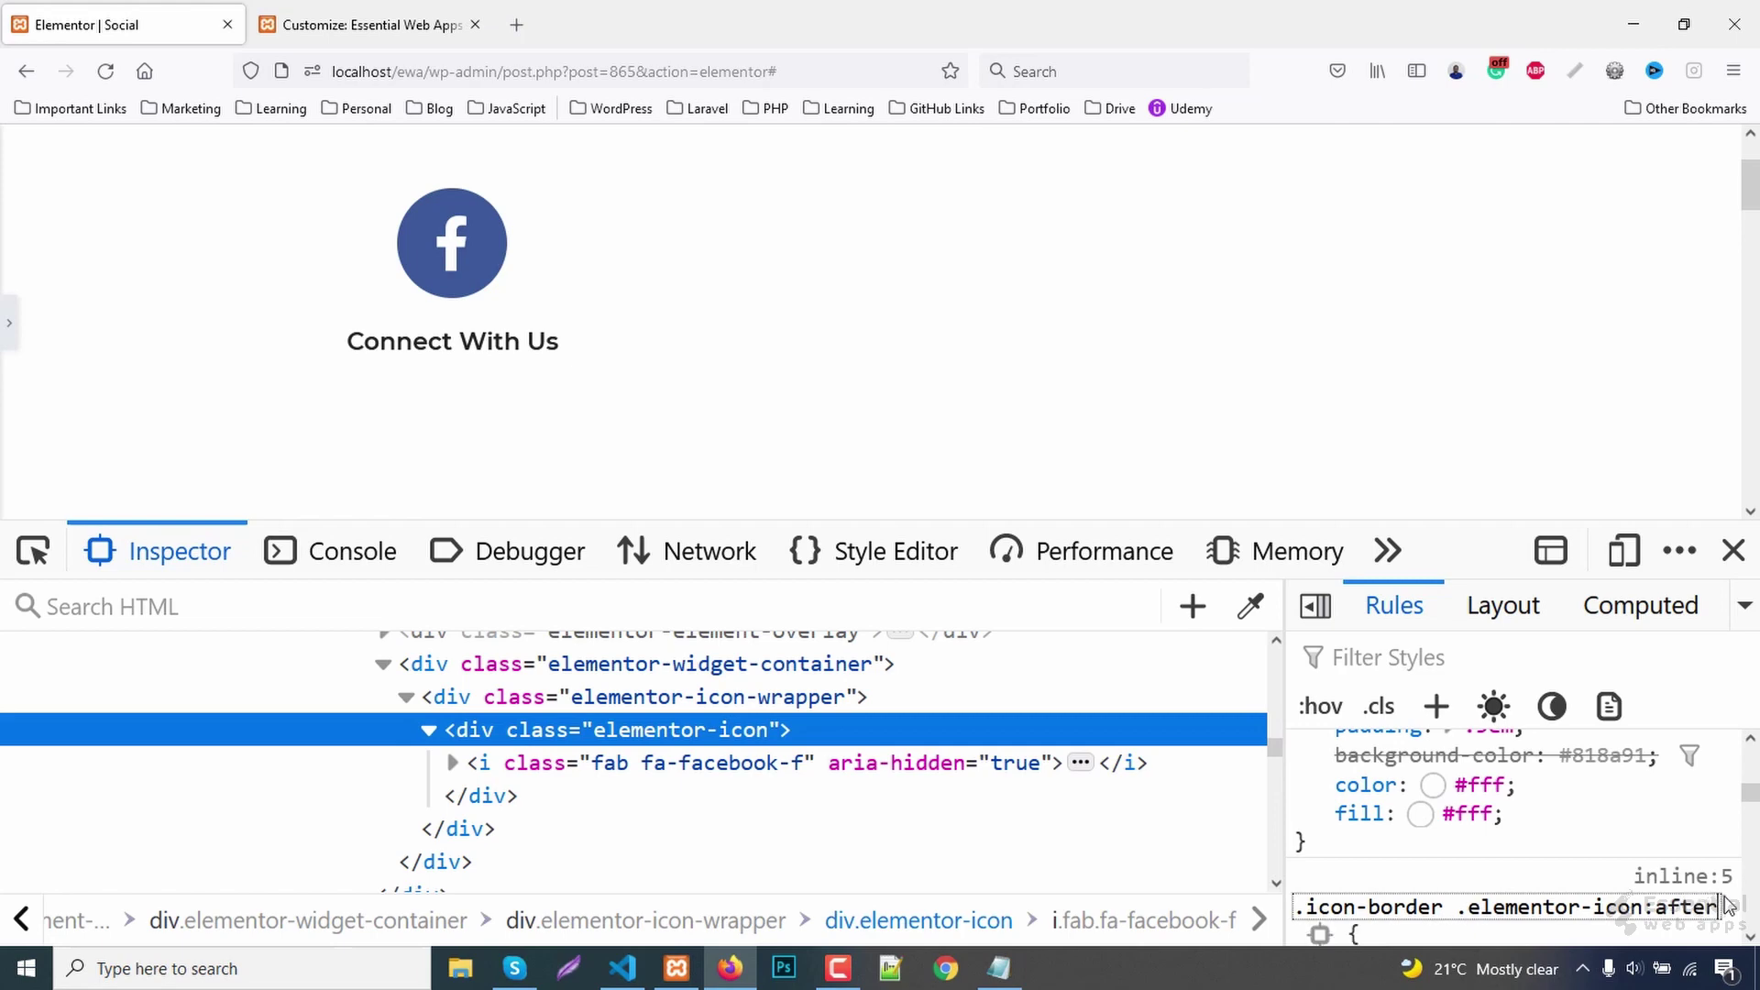
- Give the ::after rule empty content, absolute position and block display
{"action": "key", "text": "Return"}
{"action": "scroll", "coordinate": [1705, 797], "scroll_direction": "down", "scroll_amount": 2}
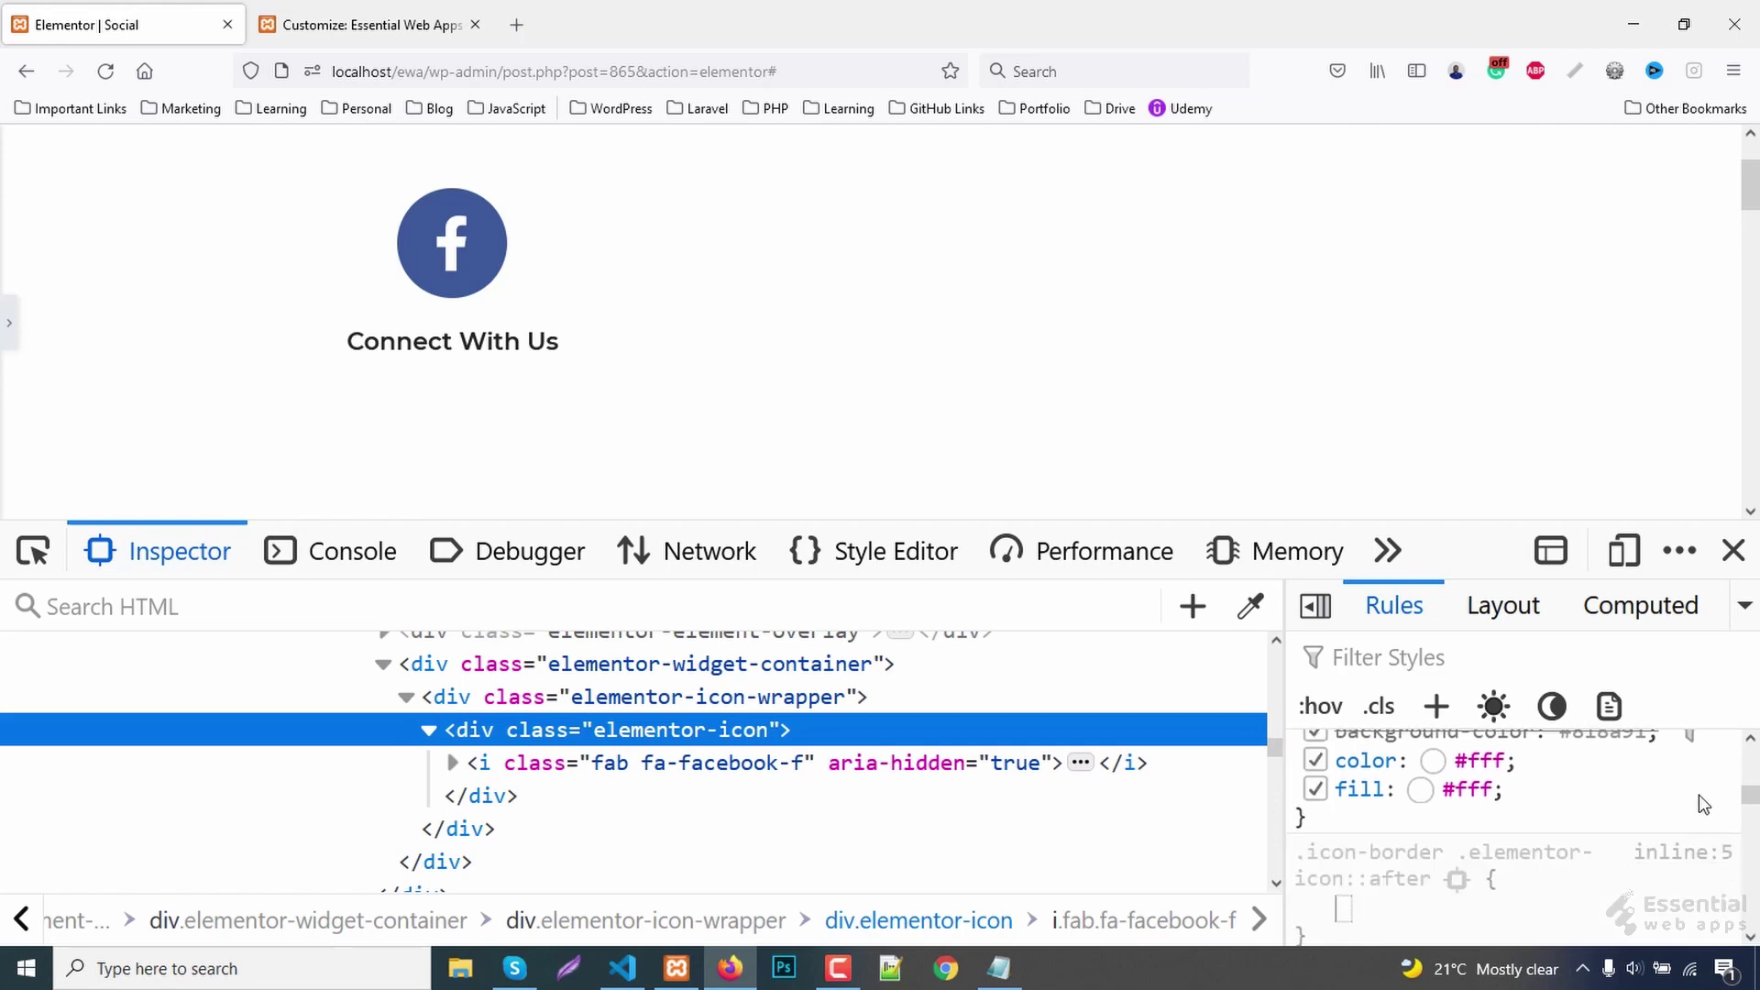
{"action": "mouse_move", "coordinate": [1389, 816]}
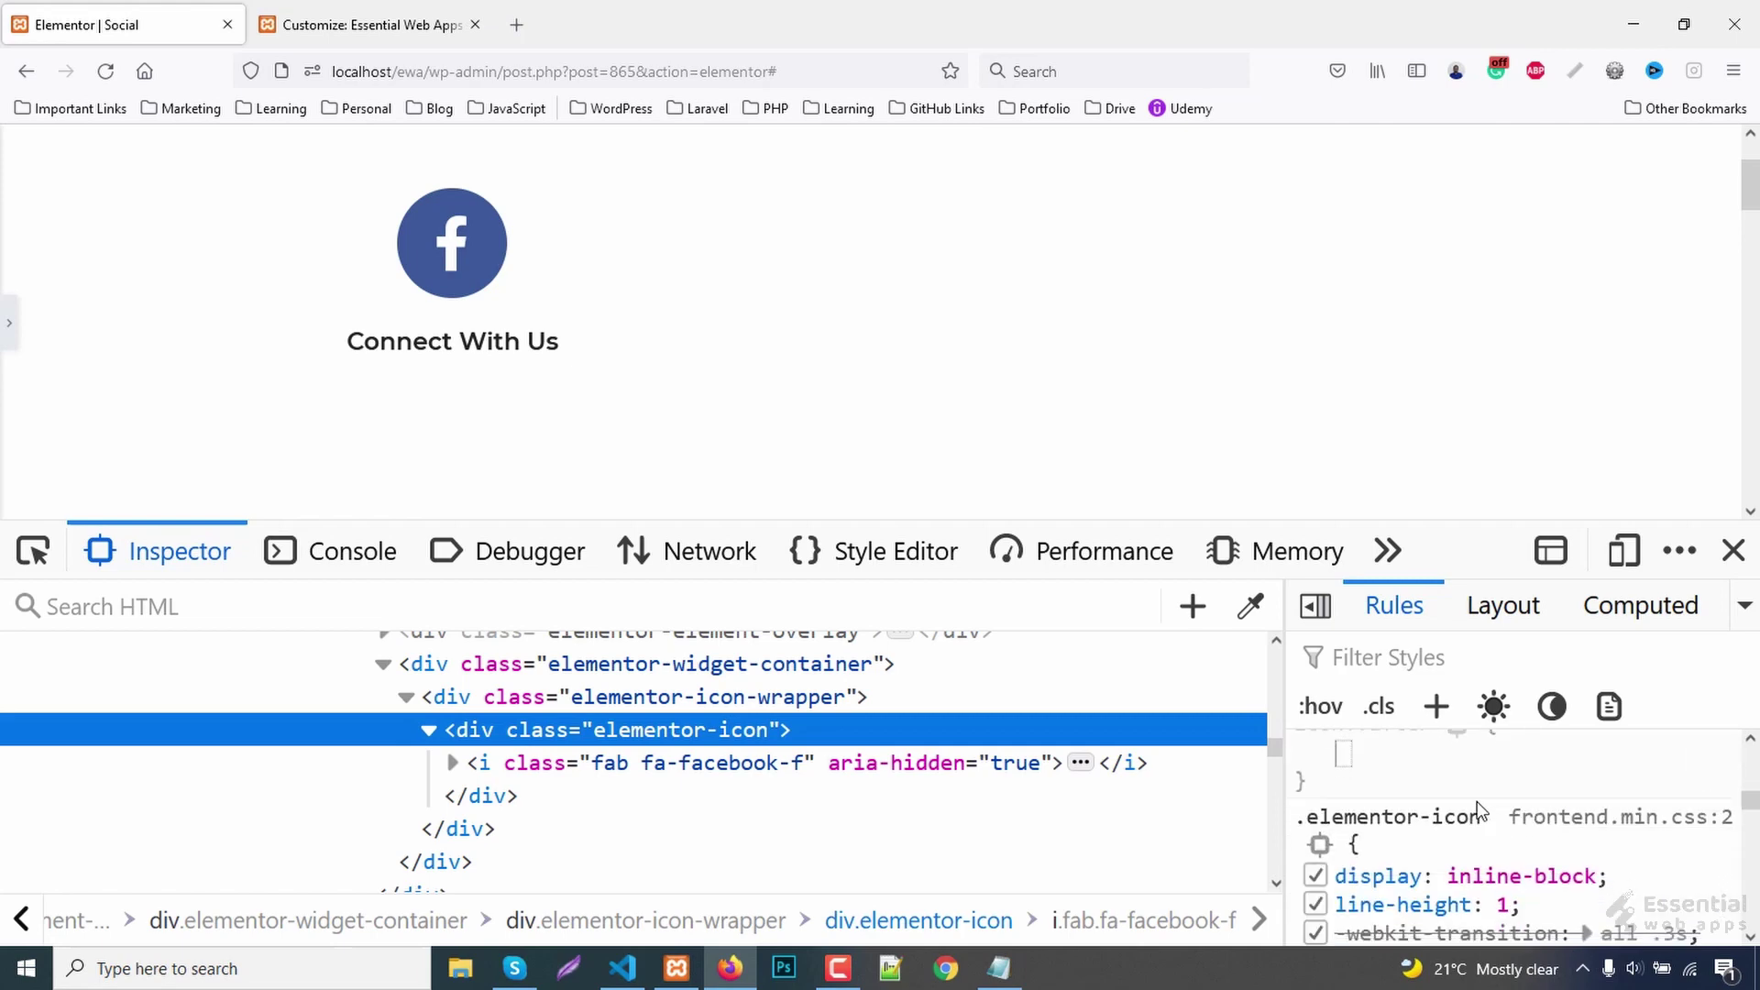
{"action": "type", "text": "com"}
{"action": "type", "text": "n"}
{"action": "key", "text": "Tab"}
{"action": "type", "text": "\"\""}
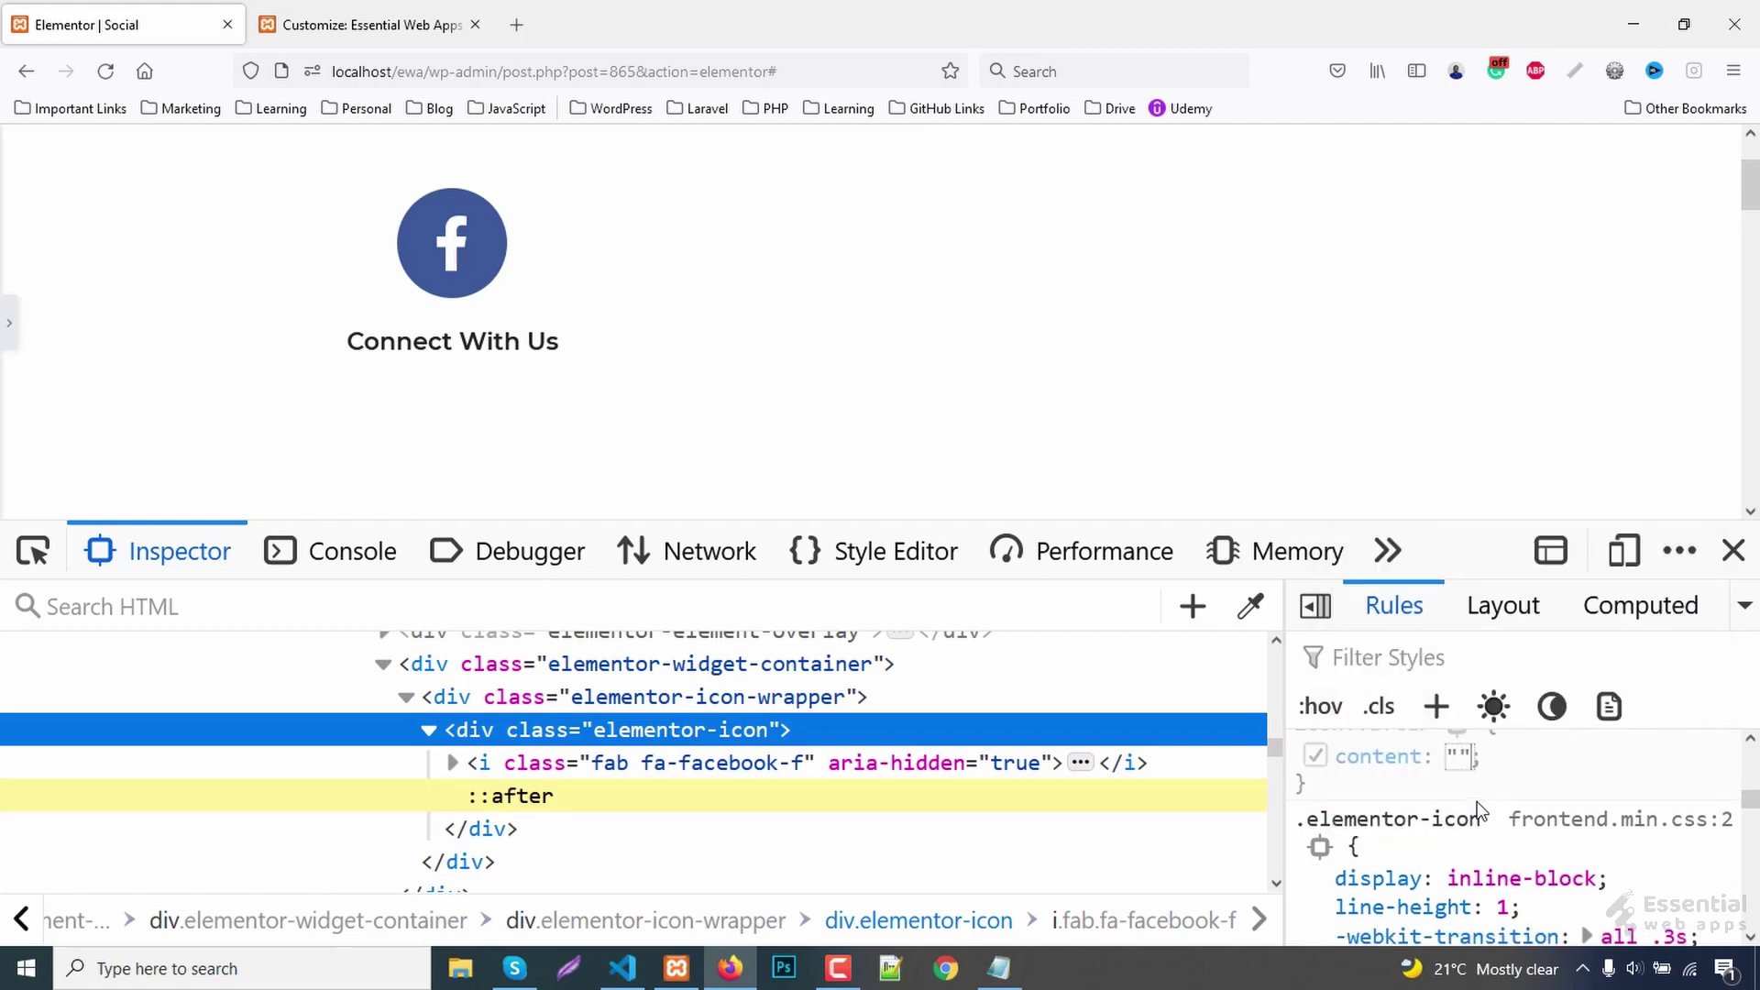
{"action": "key", "text": "Return"}
{"action": "type", "text": "pos"}
{"action": "key", "text": "Tab"}
{"action": "type", "text": "a"}
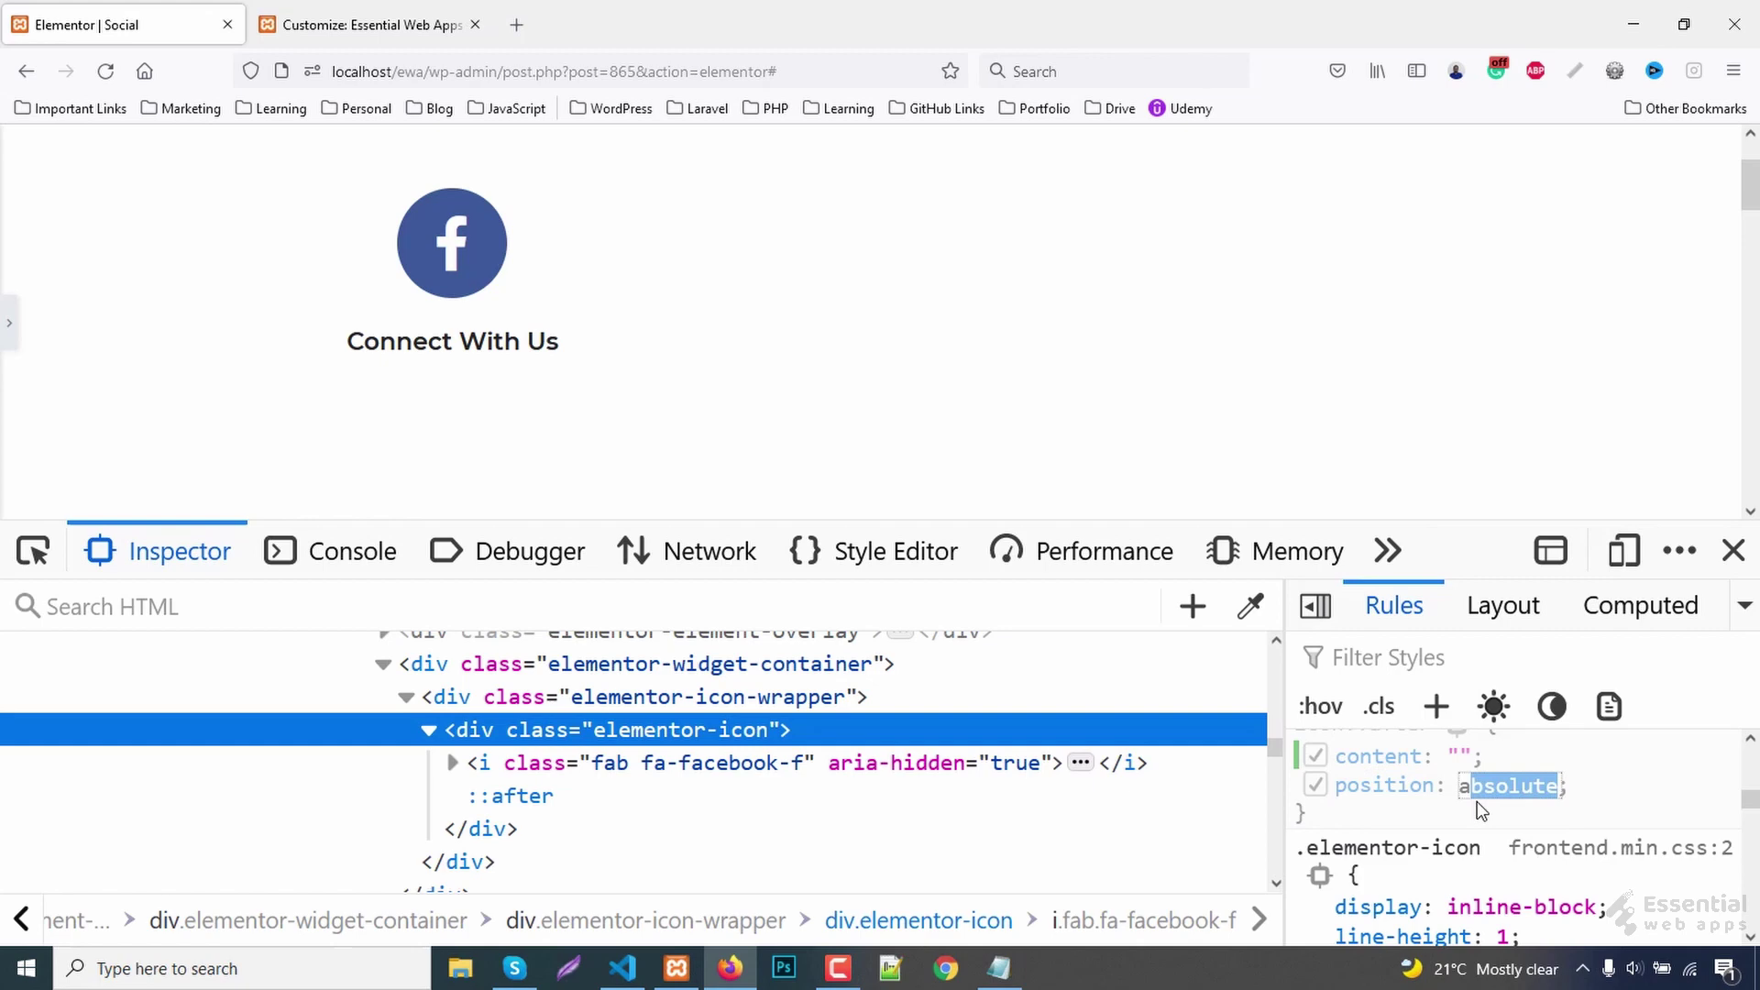
{"action": "key", "text": "Return"}
{"action": "type", "text": "di"}
{"action": "key", "text": "Tab"}
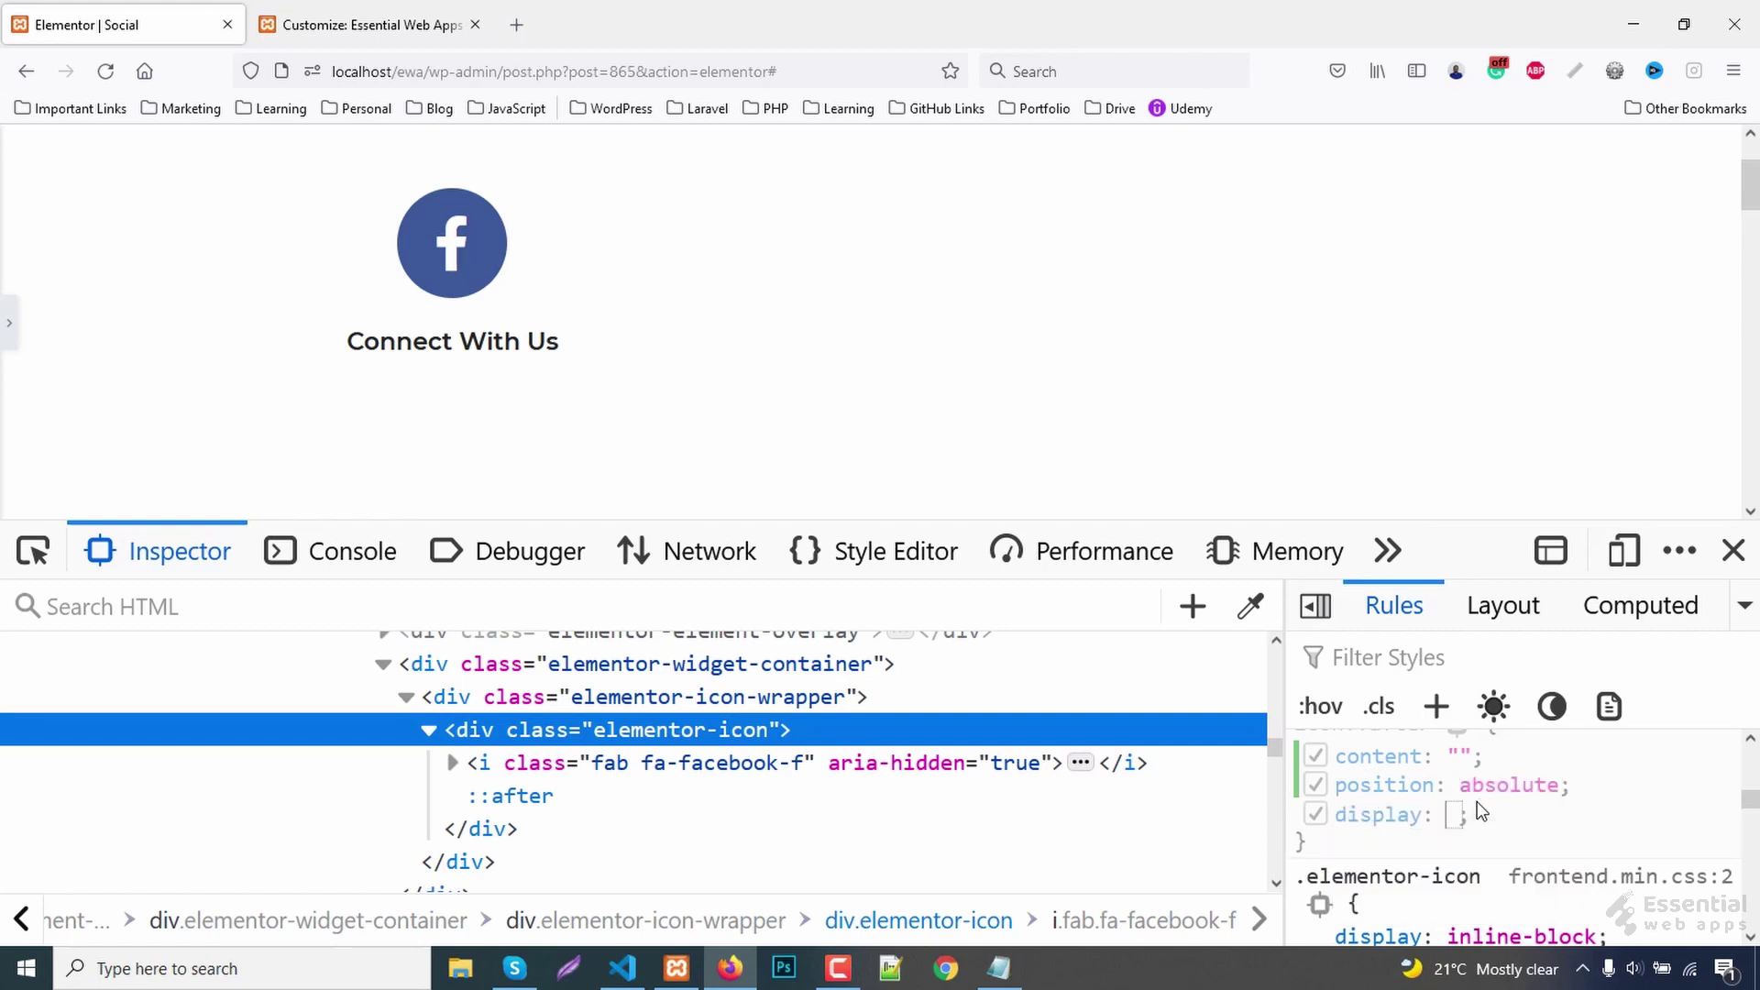
{"action": "type", "text": "b"}
{"action": "key", "text": "Return"}
{"action": "type", "text": "width"}
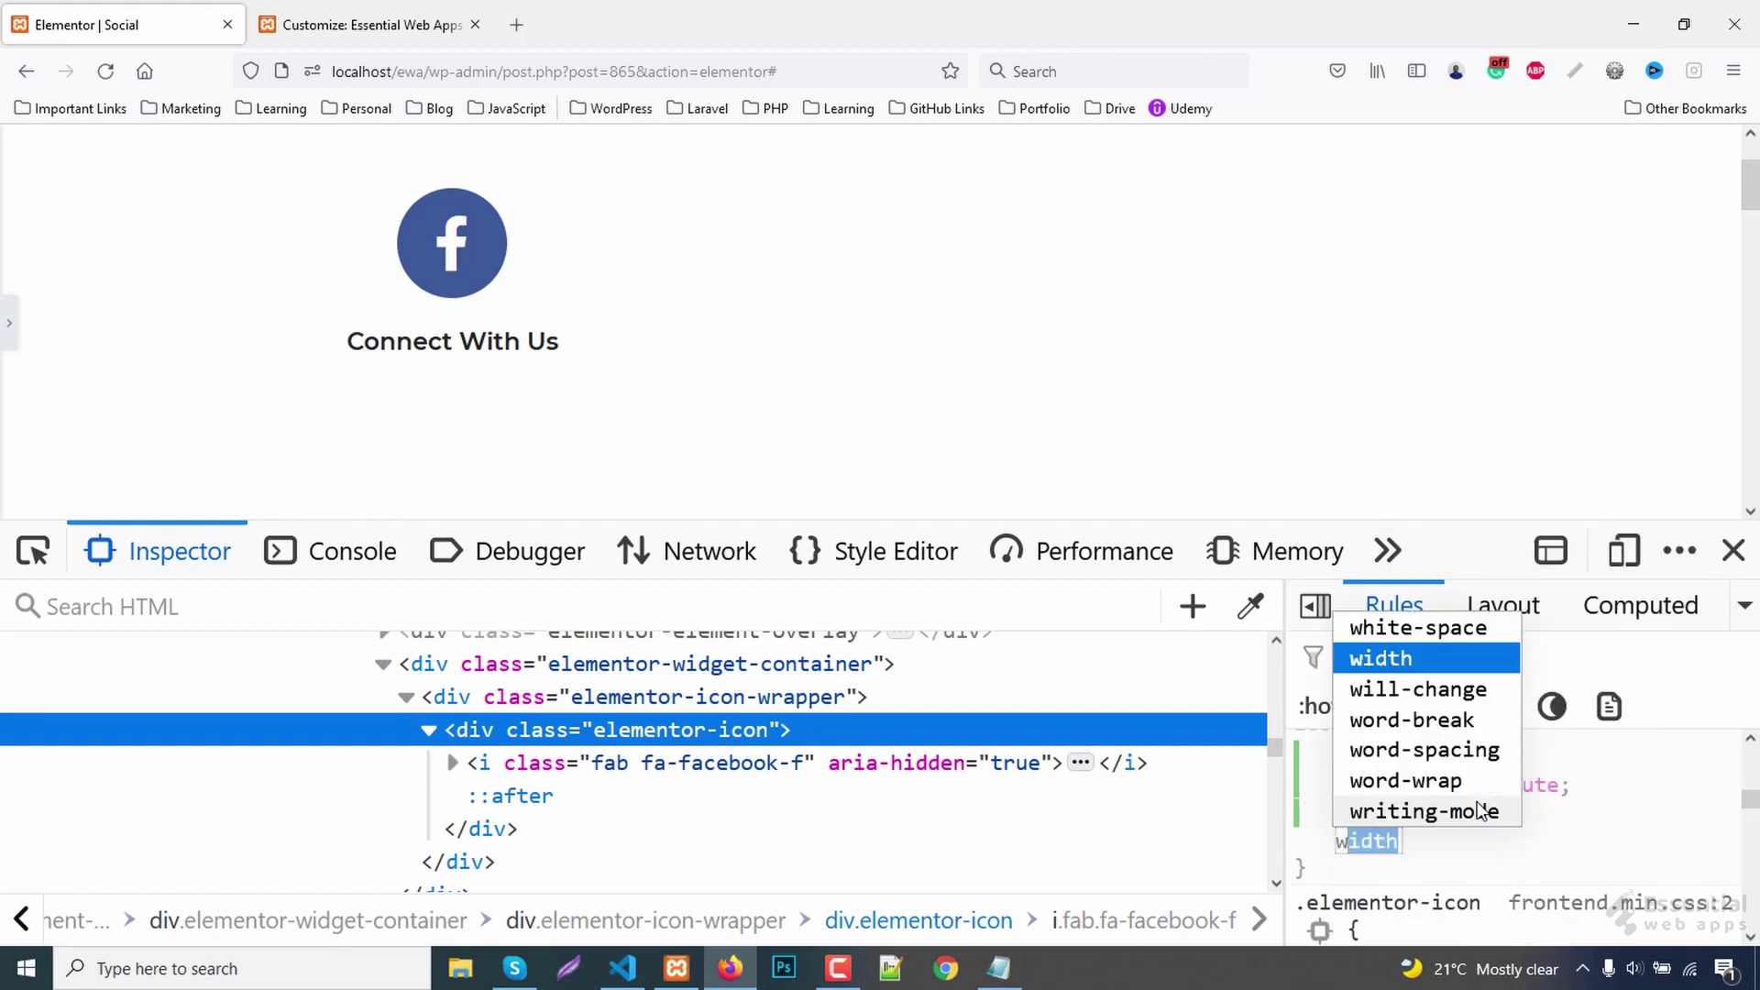
- Add width 100%, height 100%, left 0 and top 0 to the ::after rule
{"action": "key", "text": "Tab"}
{"action": "type", "text": "1"}
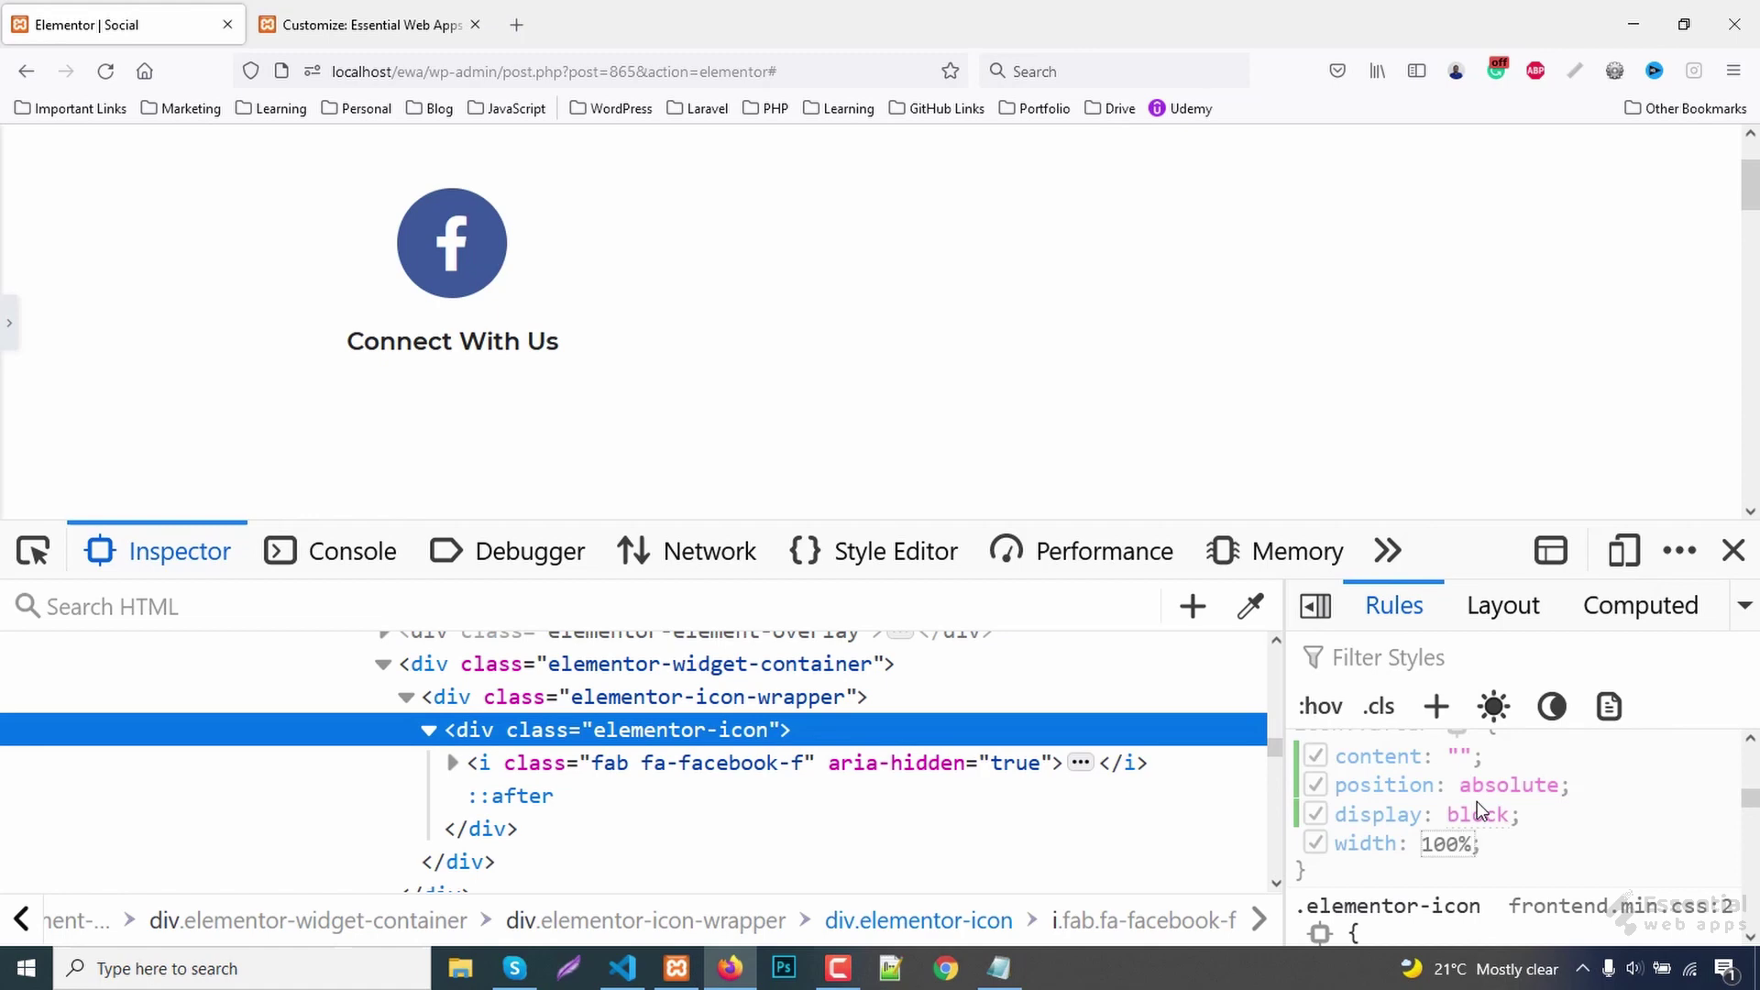
{"action": "key", "text": "Return"}
{"action": "type", "text": "h"}
{"action": "key", "text": "Tab"}
{"action": "type", "text": "1"}
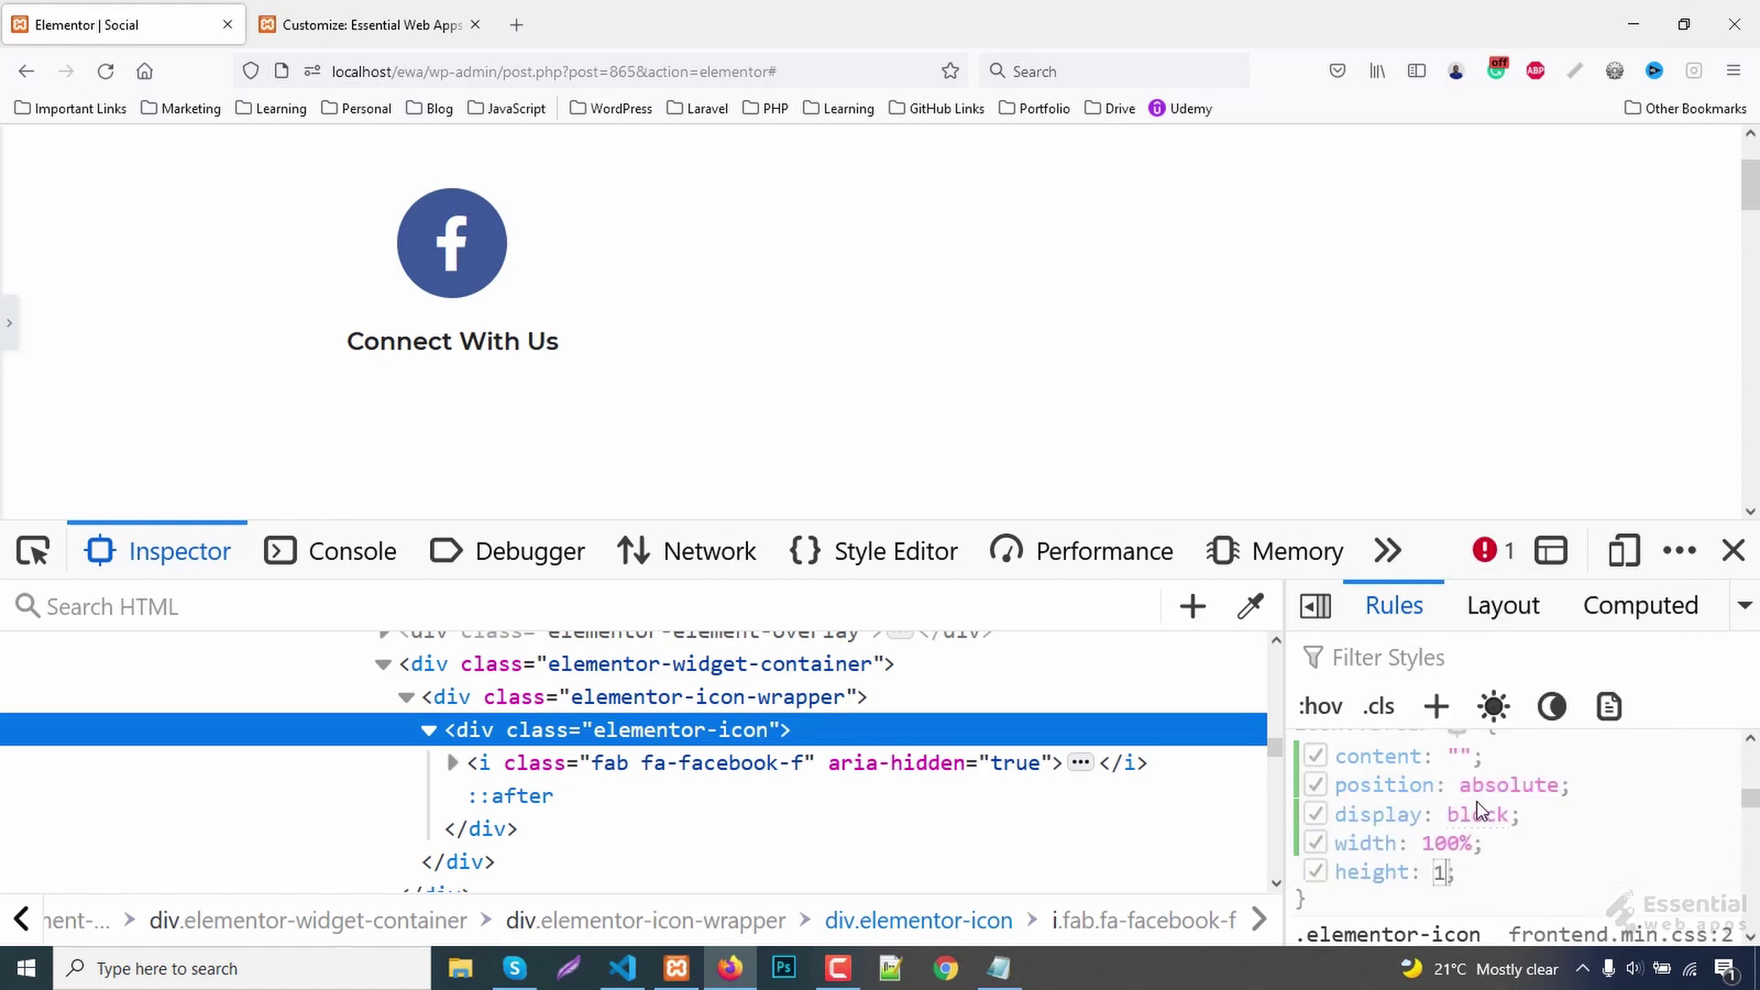
{"action": "type", "text": "00%"}
{"action": "key", "text": "Return"}
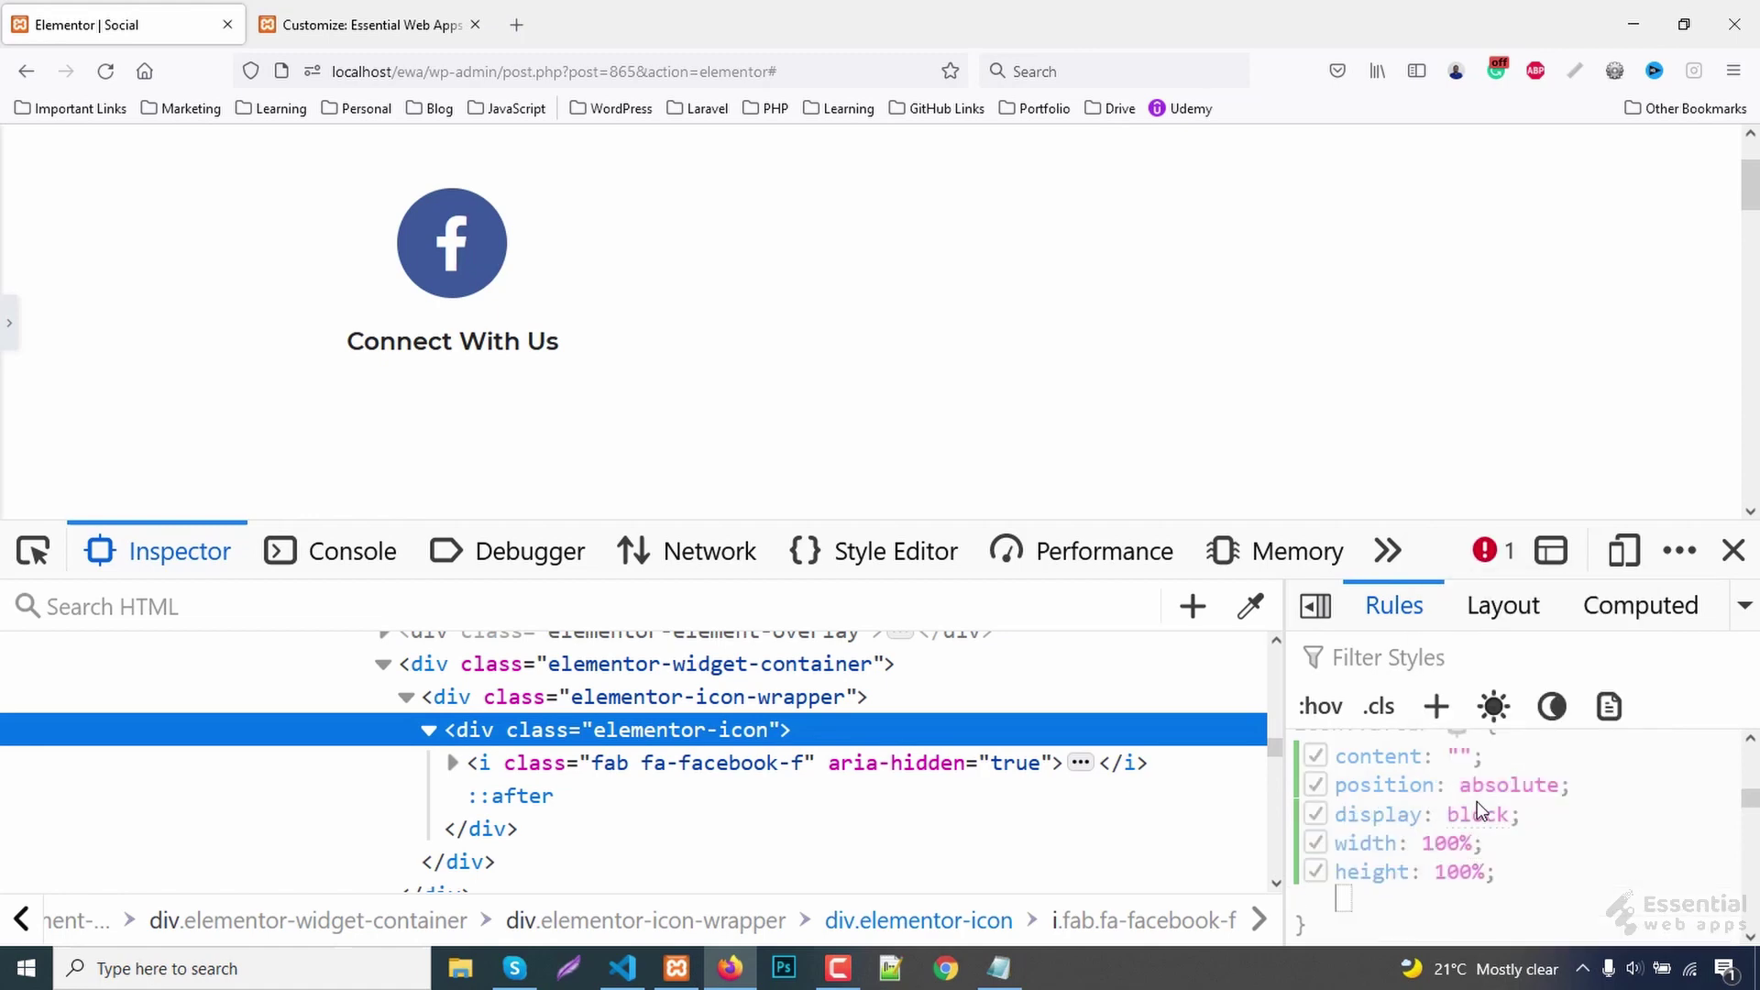
{"action": "type", "text": "left"}
{"action": "key", "text": "Tab"}
{"action": "type", "text": "0"}
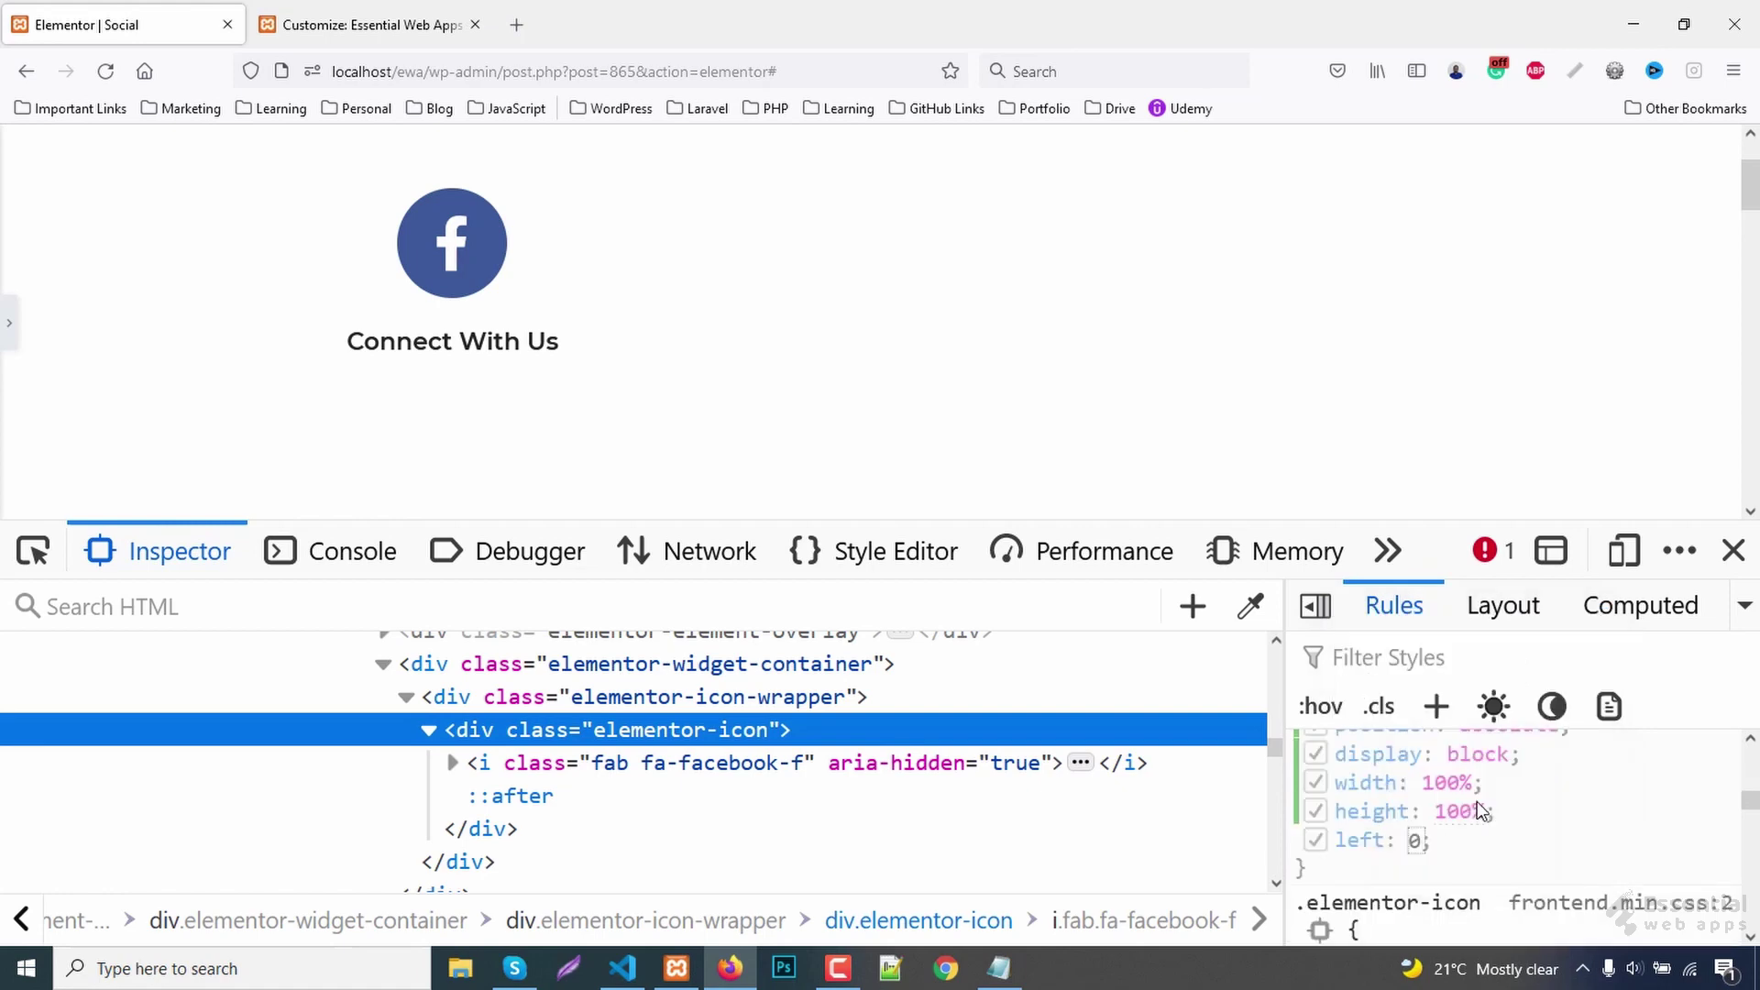
{"action": "key", "text": "Return"}
{"action": "type", "text": "top"}
{"action": "key", "text": "Tab"}
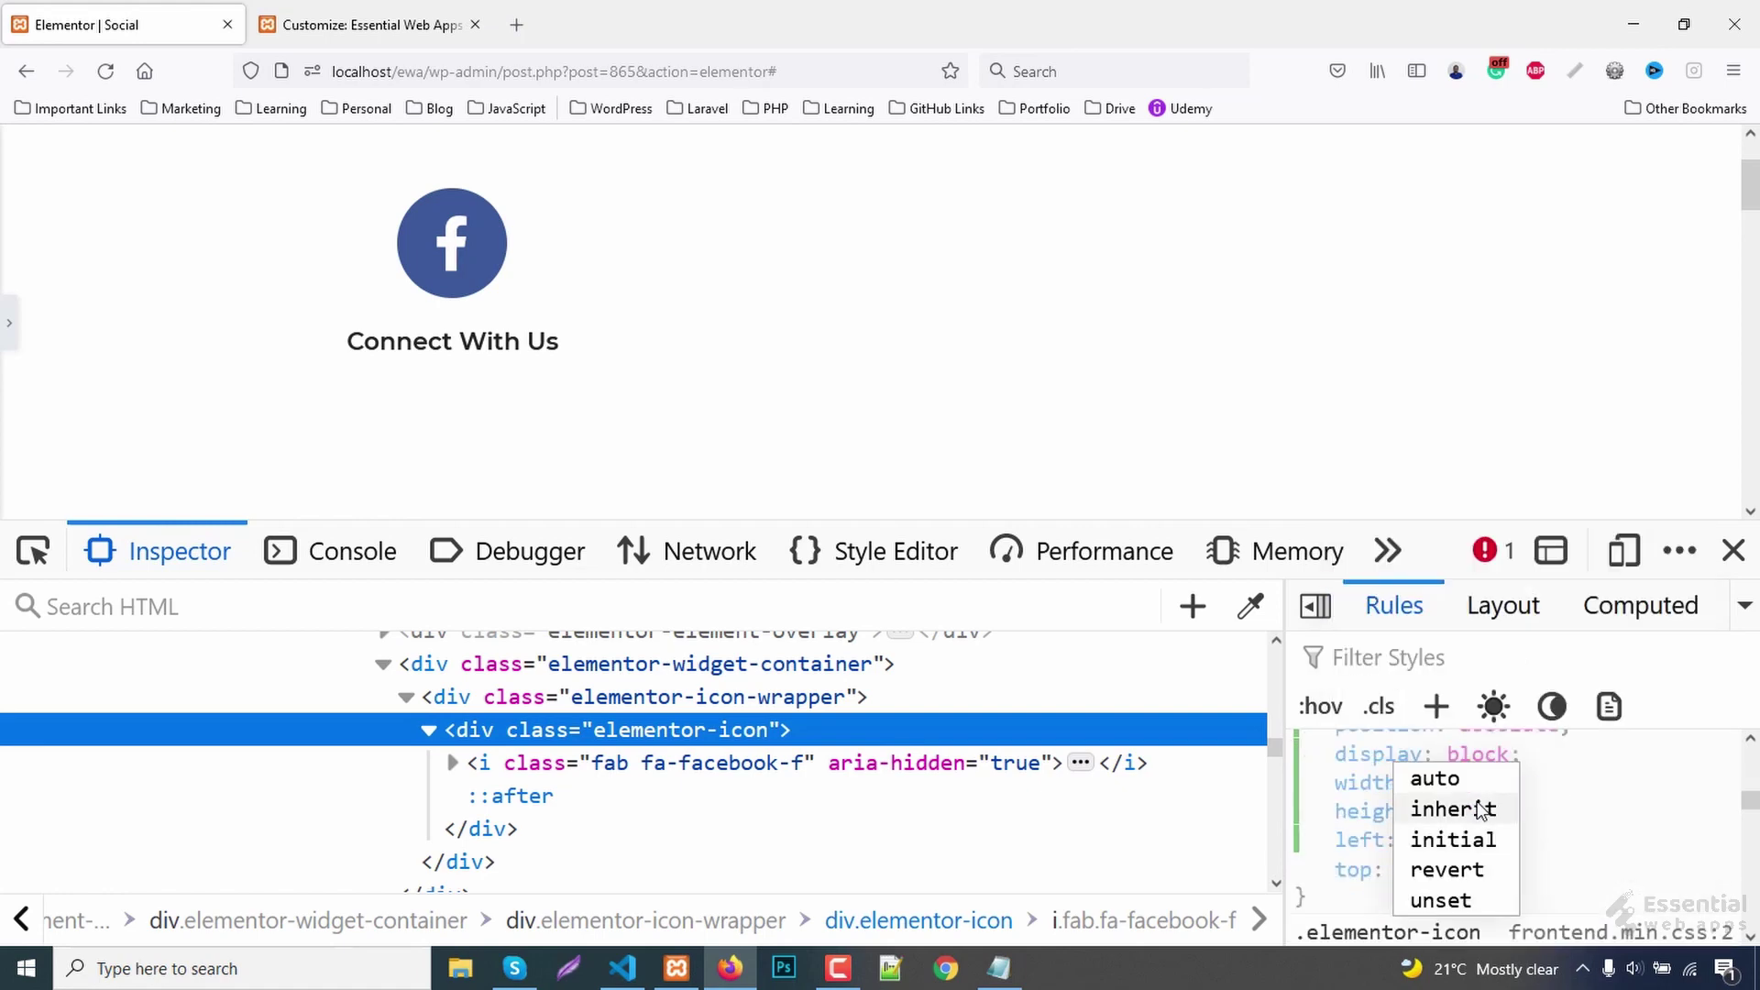
{"action": "type", "text": "0"}
{"action": "key", "text": "Return"}
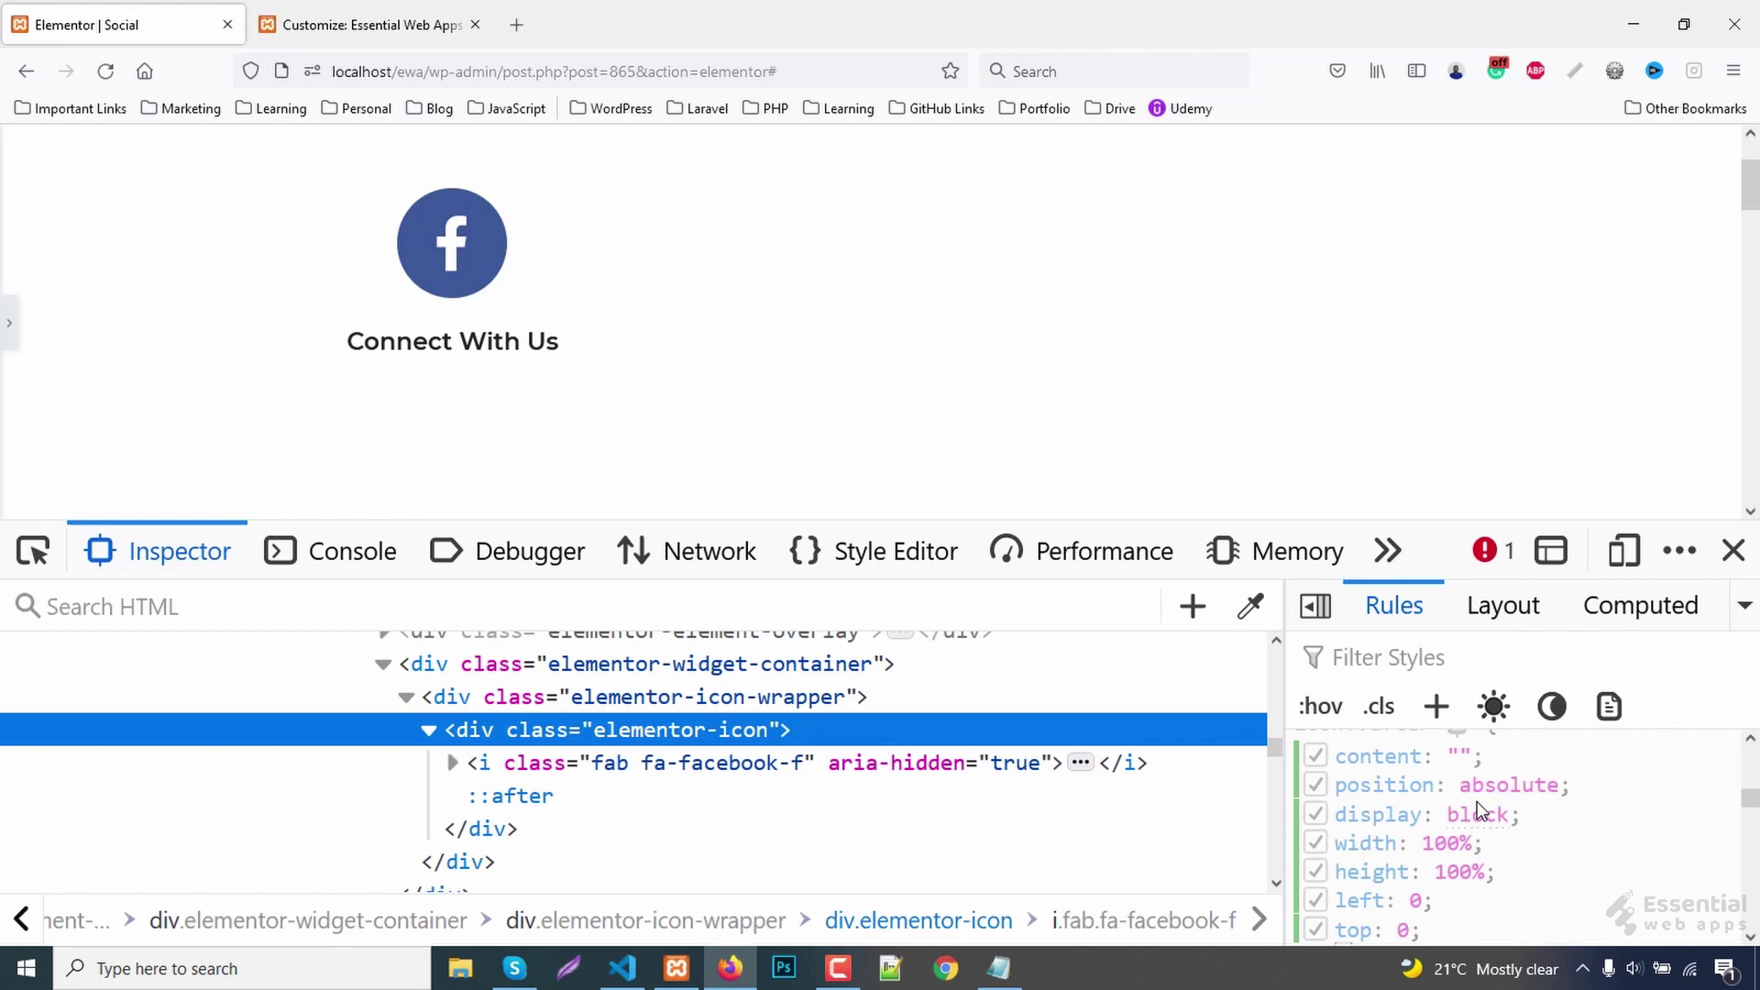
{"action": "left_click", "coordinate": [1750, 938]}
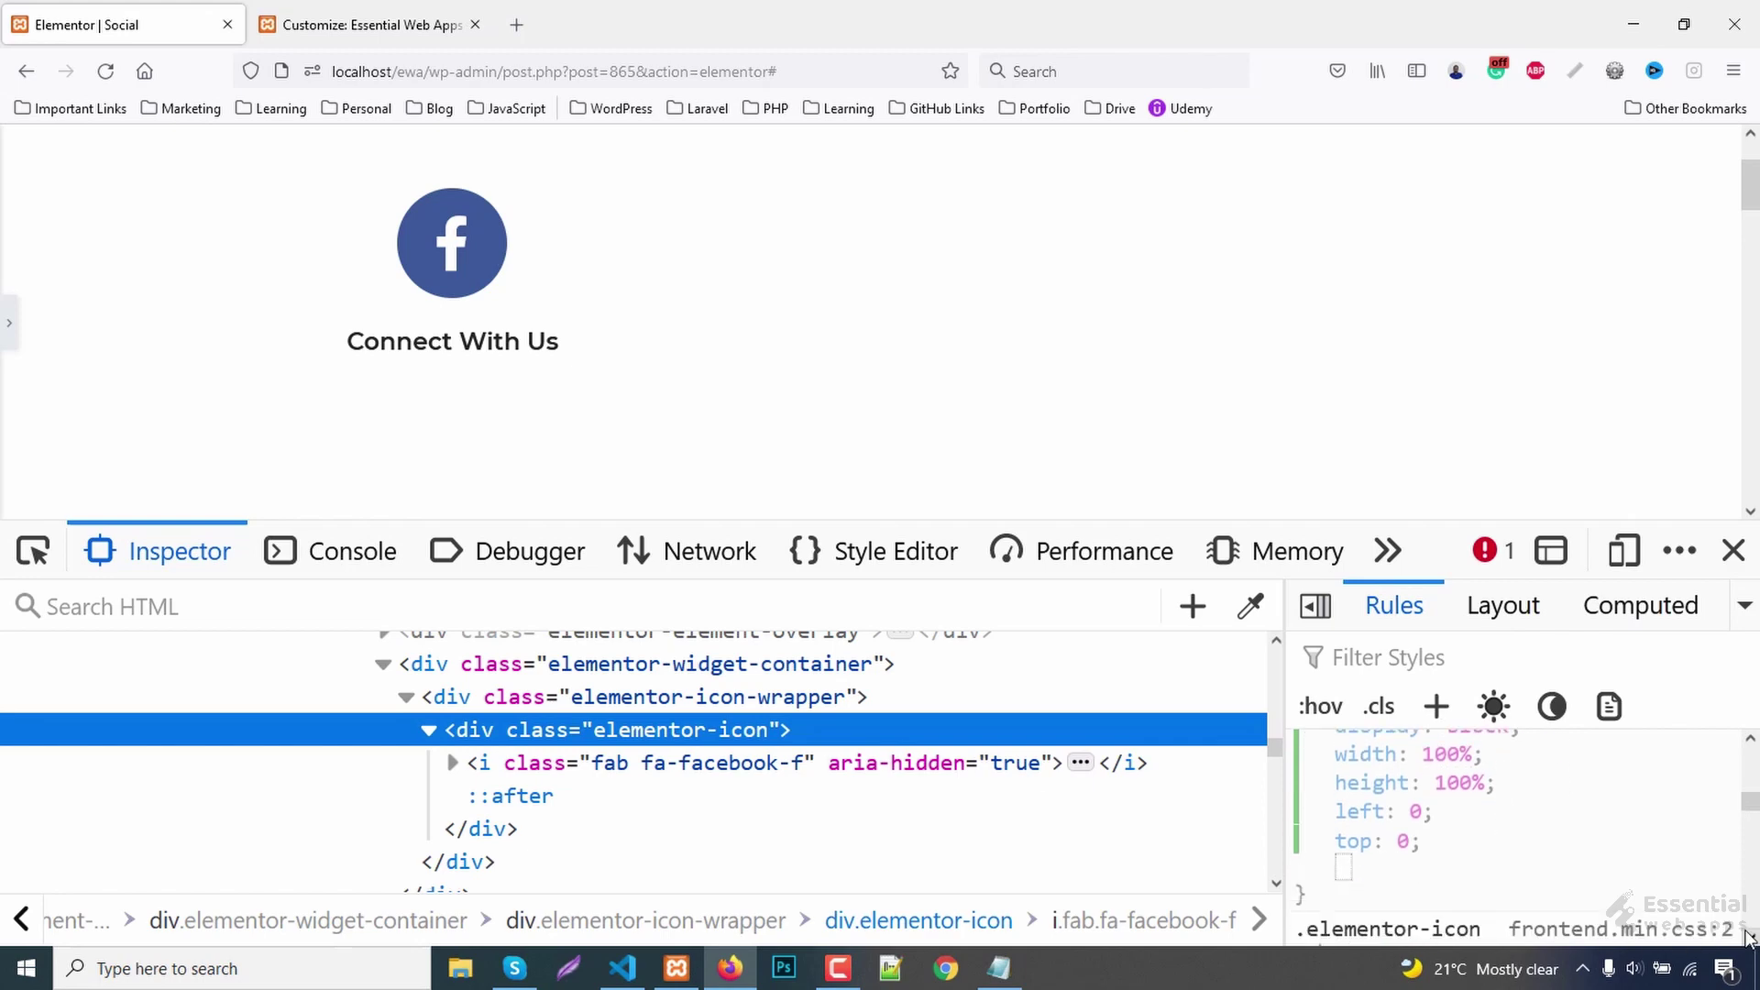
{"action": "type", "text": "bo"}
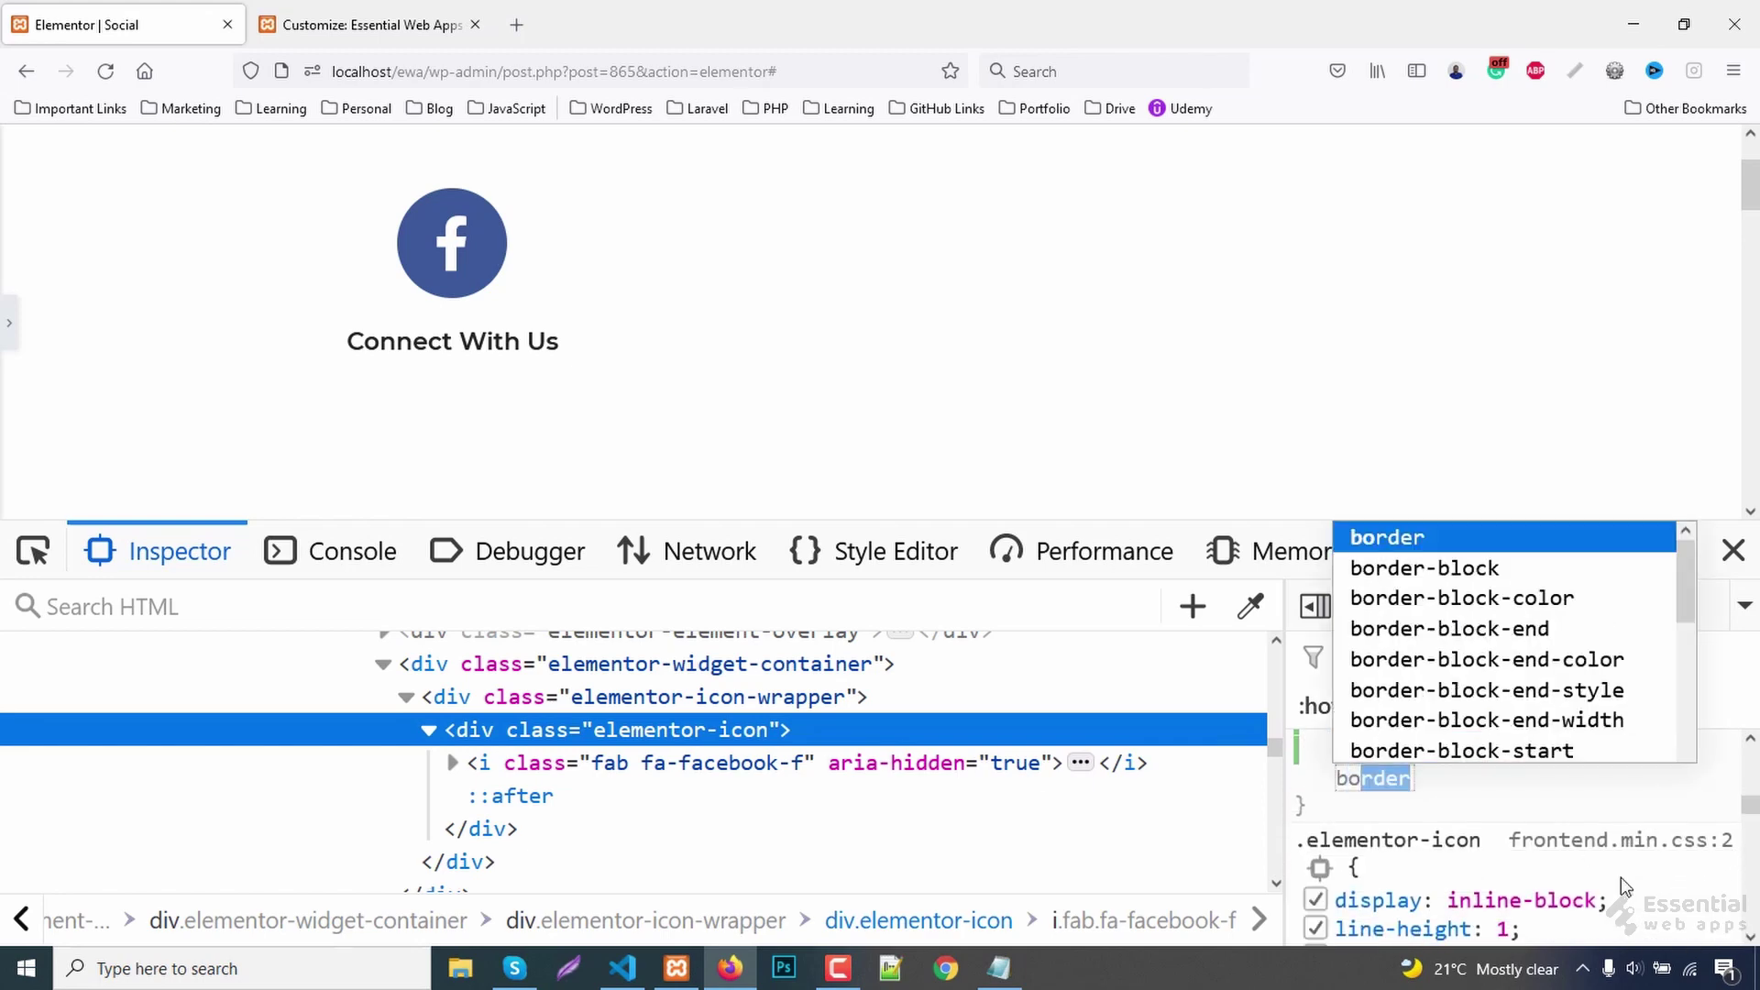
{"action": "type", "text": "rder-st"}
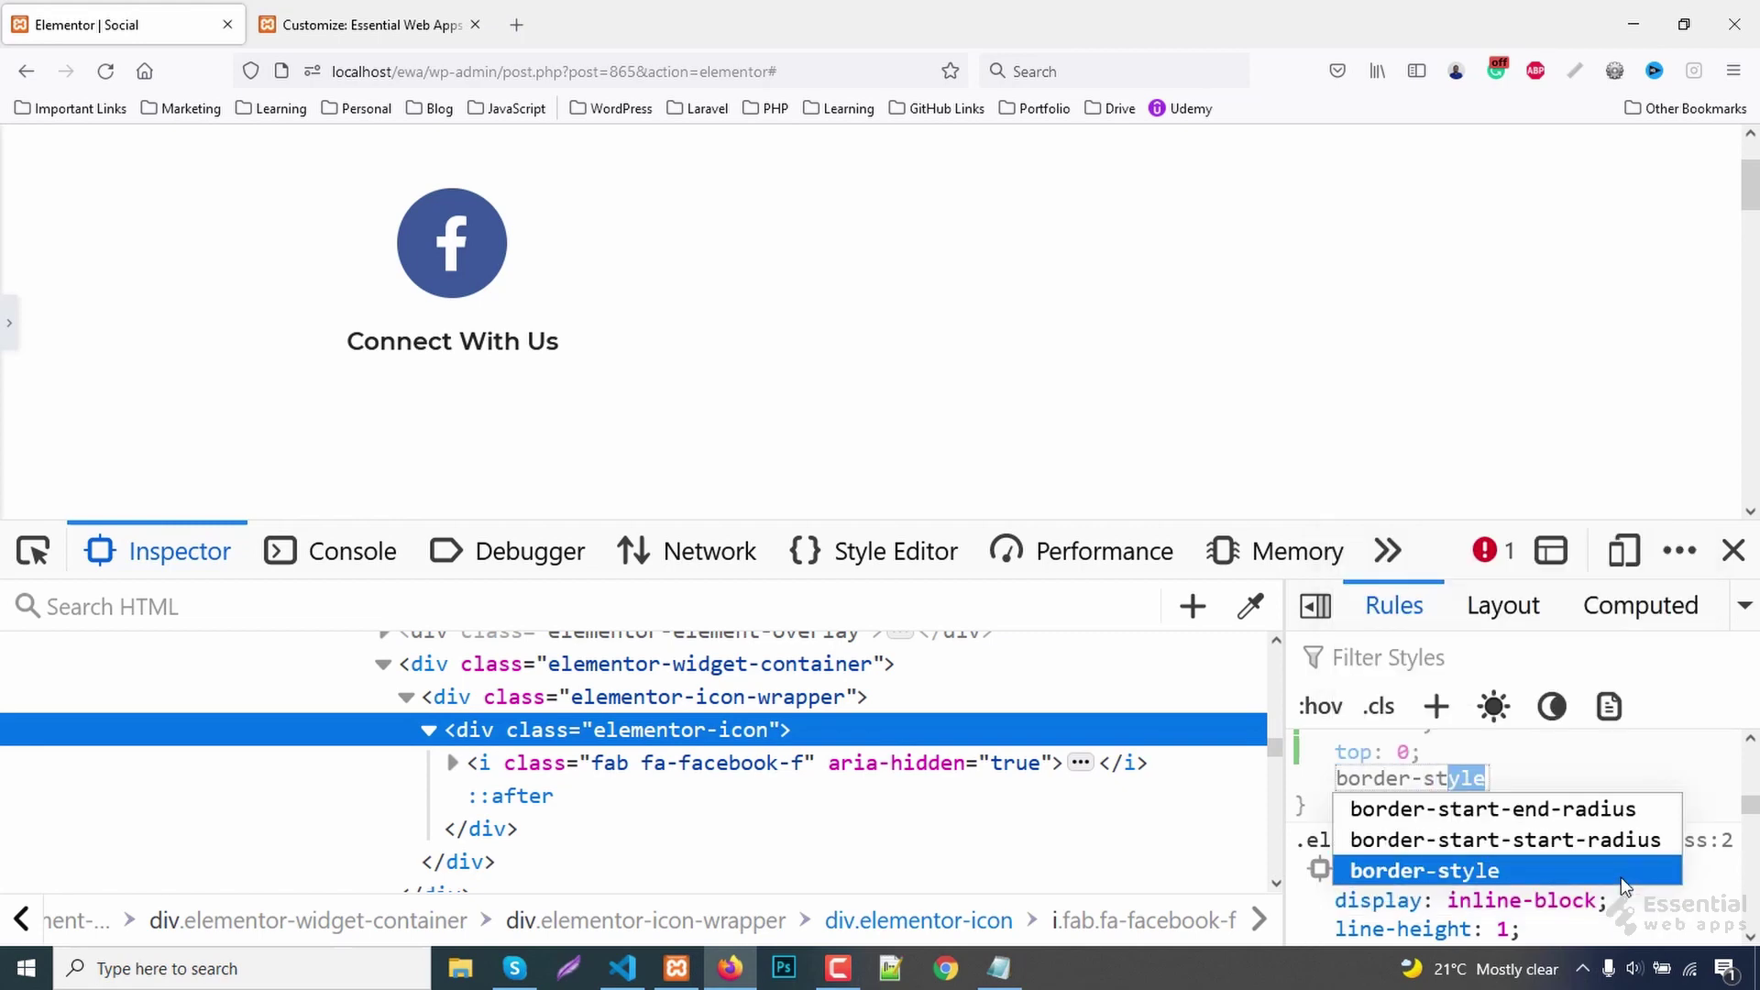
{"action": "key", "text": "Return"}
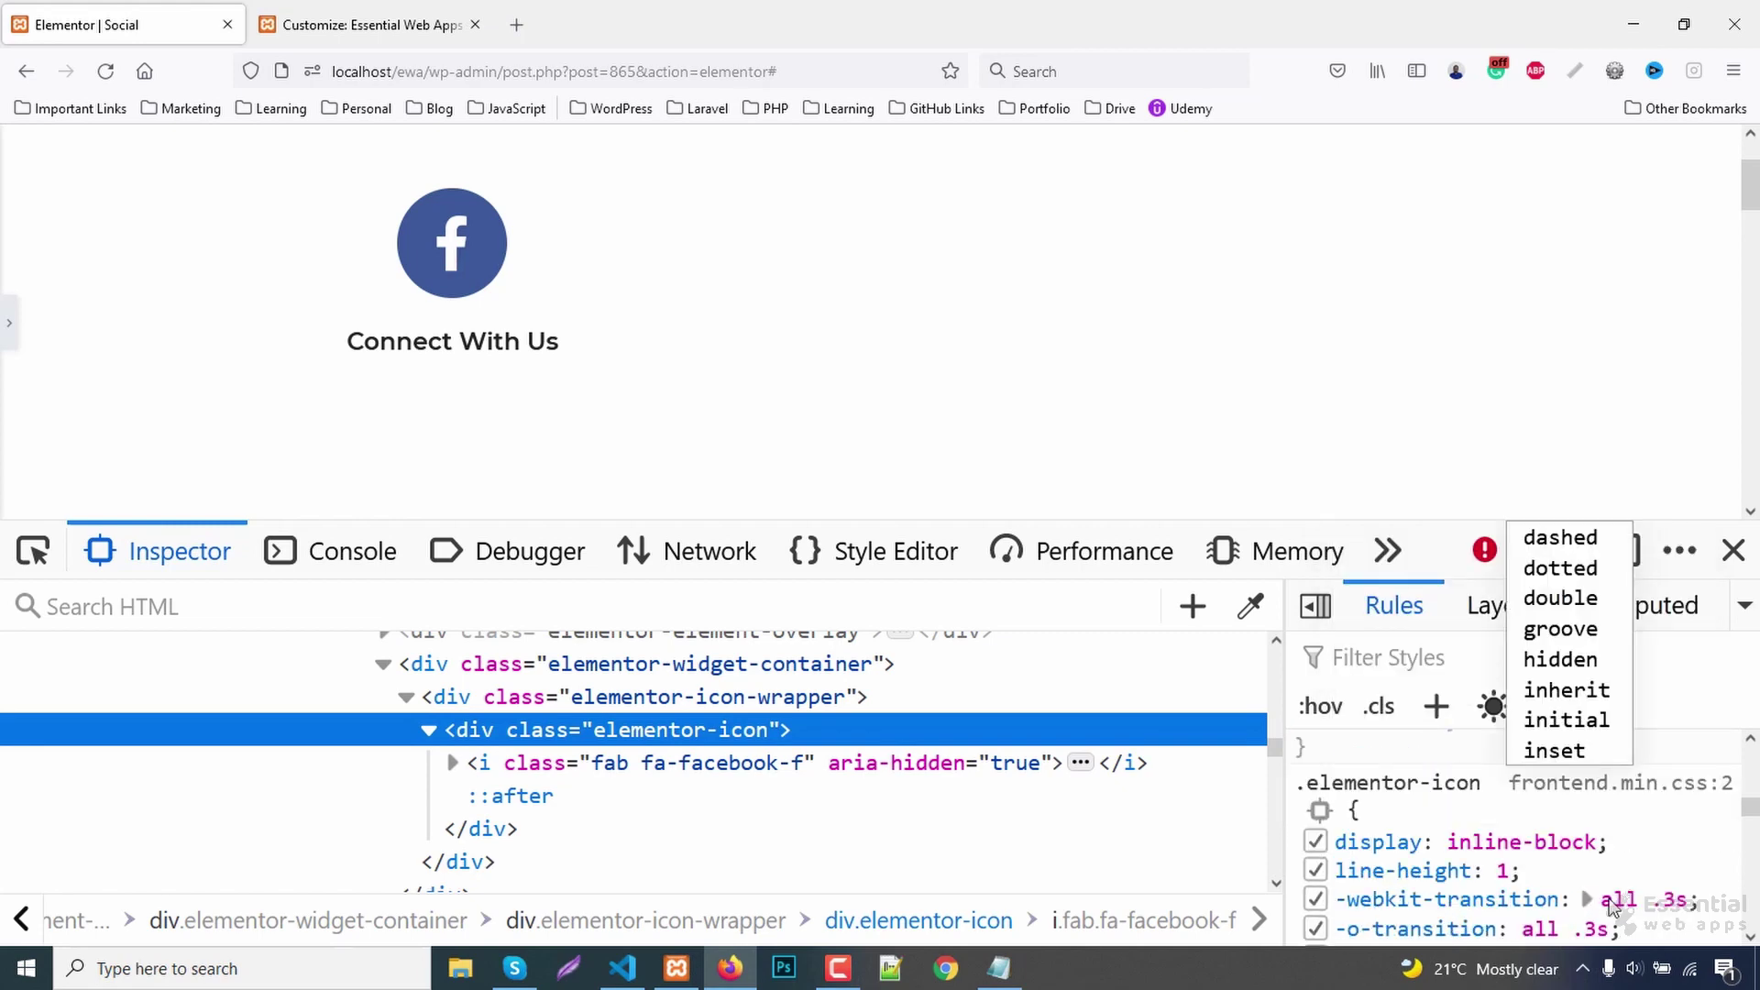
{"action": "scroll", "coordinate": [1541, 881], "scroll_direction": "down", "scroll_amount": 5}
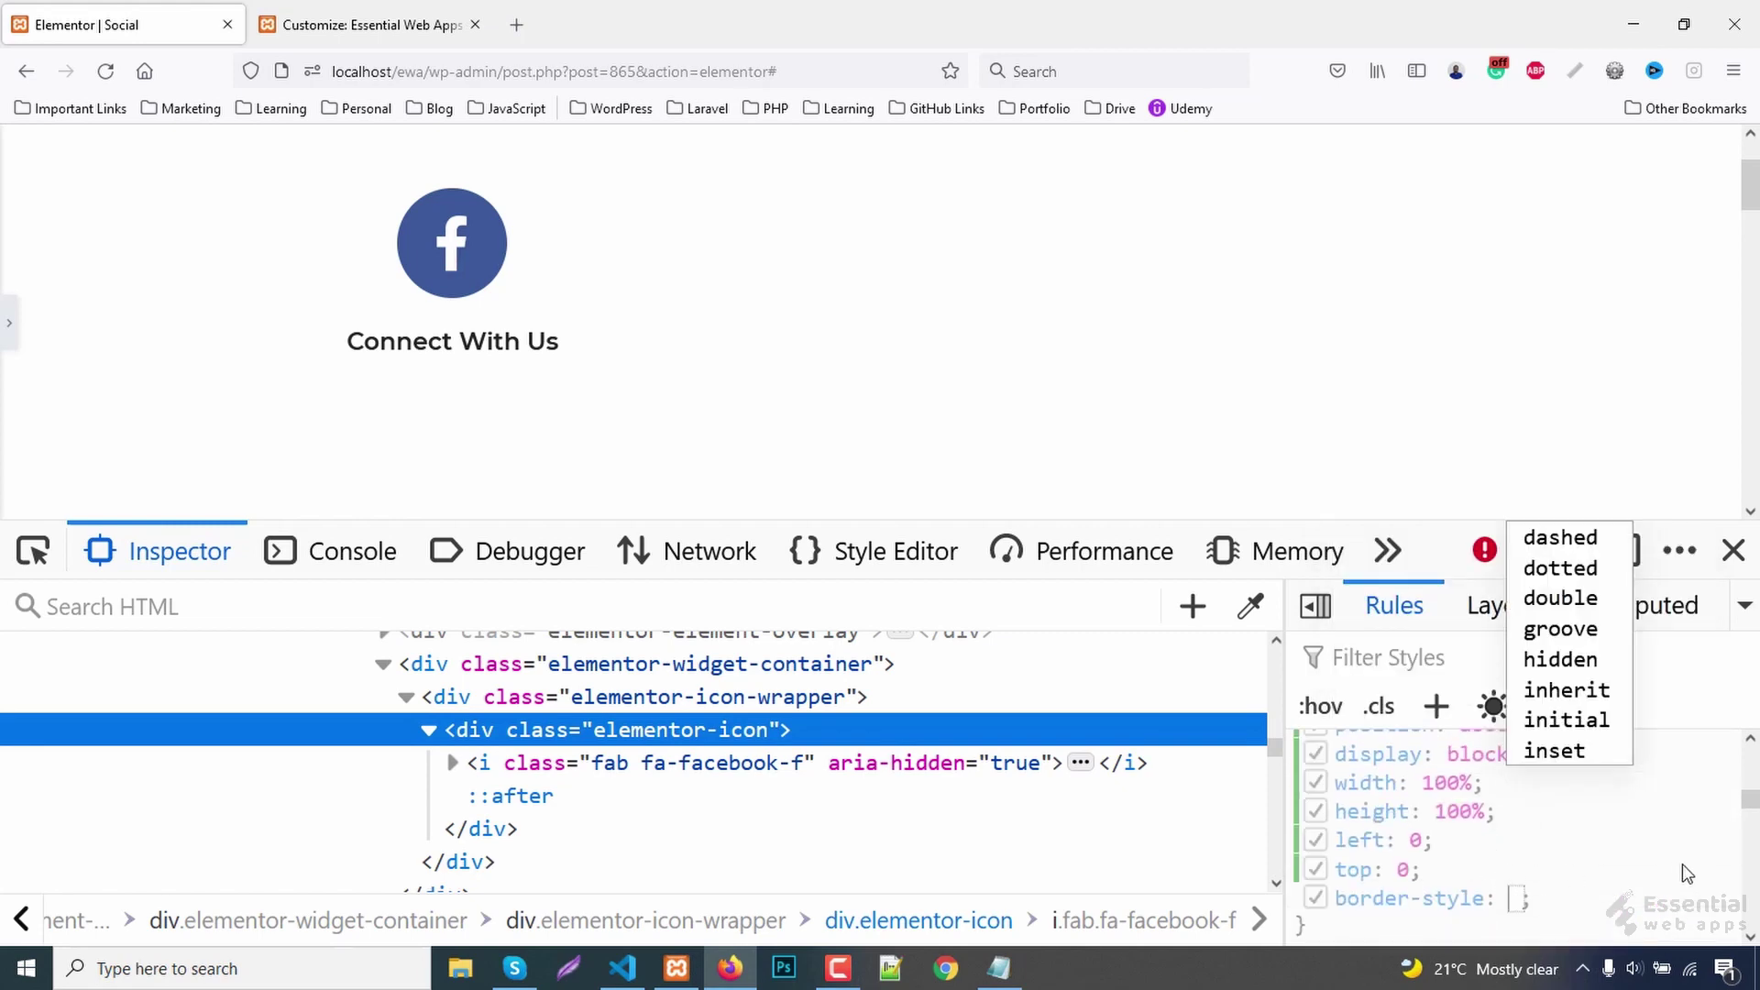
{"action": "scroll", "coordinate": [1682, 881], "scroll_direction": "down", "scroll_amount": 1}
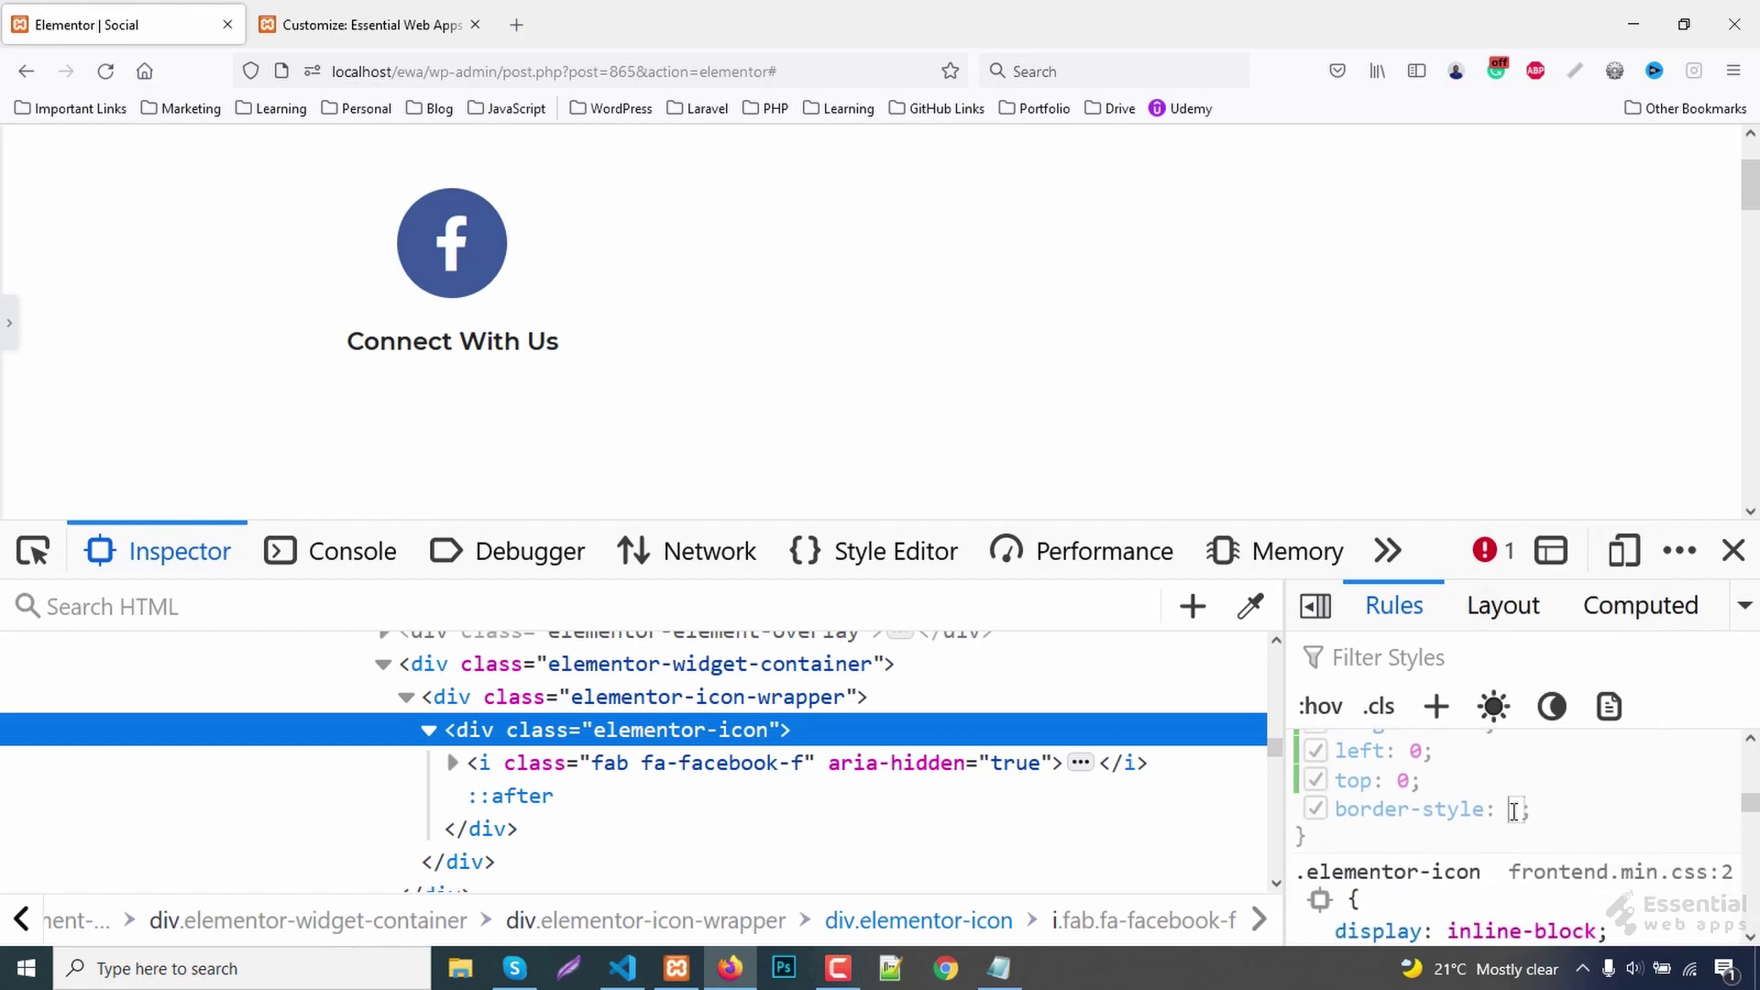
{"action": "type", "text": "dashed"}
- Set a 4px dashed border and shift the left and top offsets to -6px
{"action": "key", "text": "Return"}
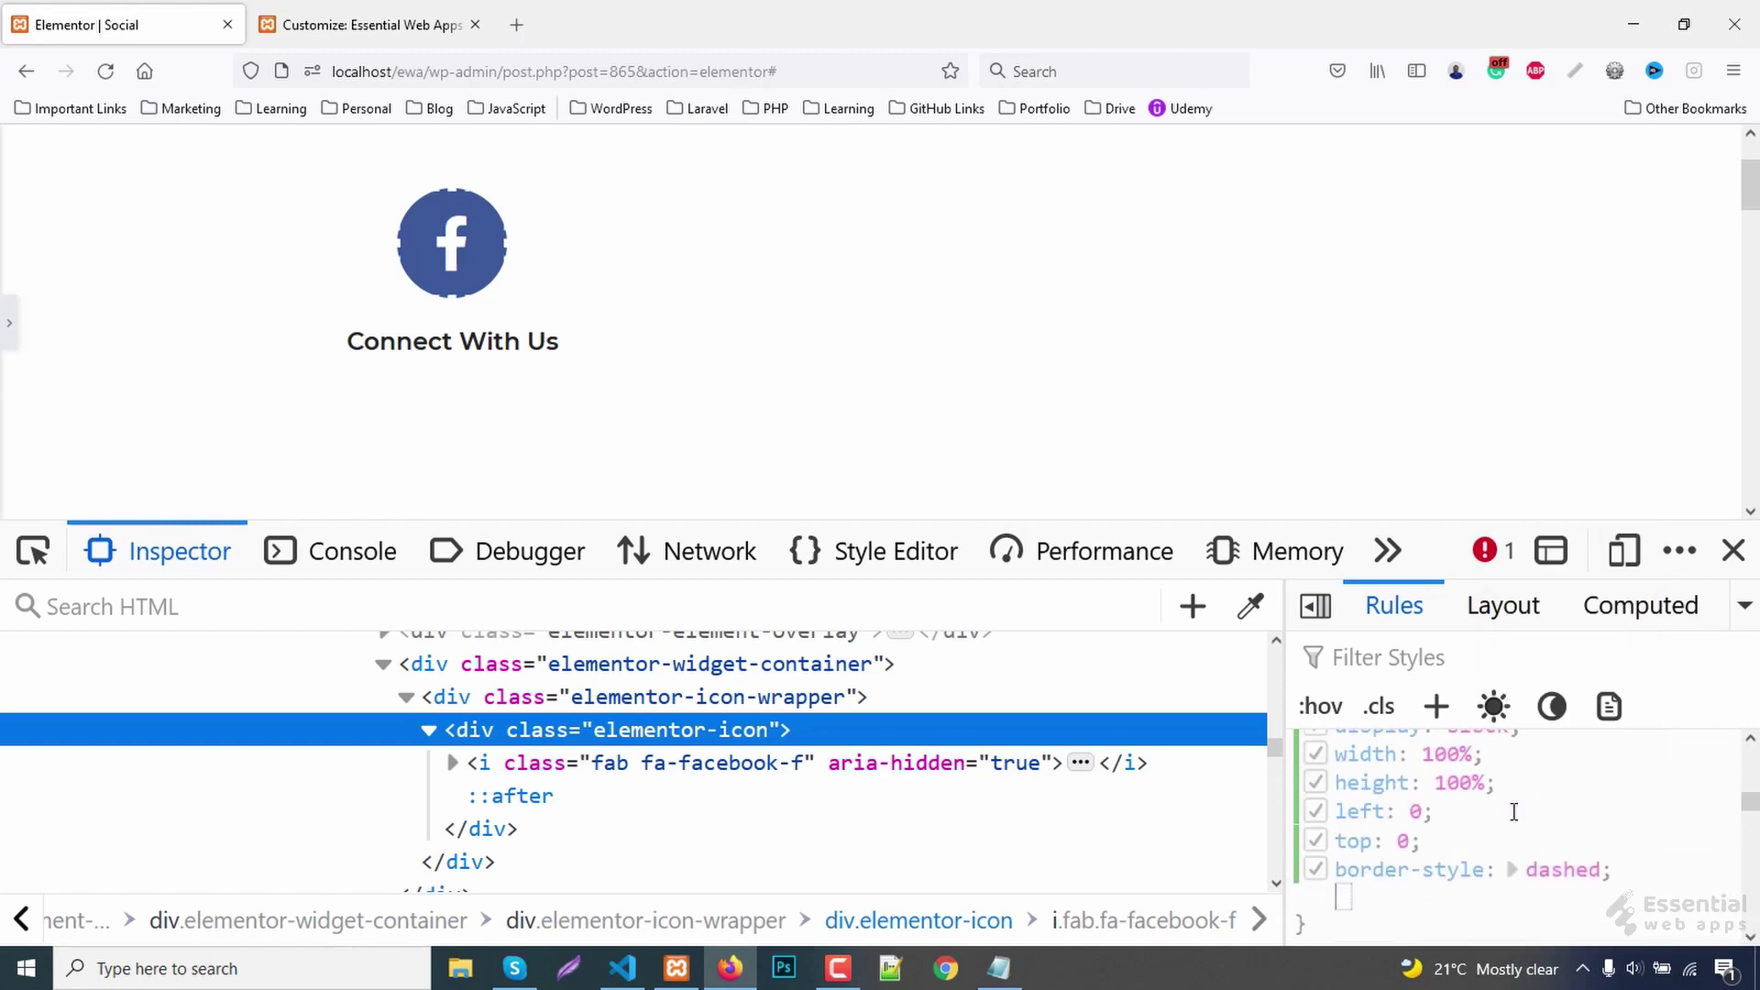
{"action": "type", "text": "border"}
{"action": "type", "text": "-w"}
{"action": "key", "text": "Tab"}
{"action": "type", "text": "4px"}
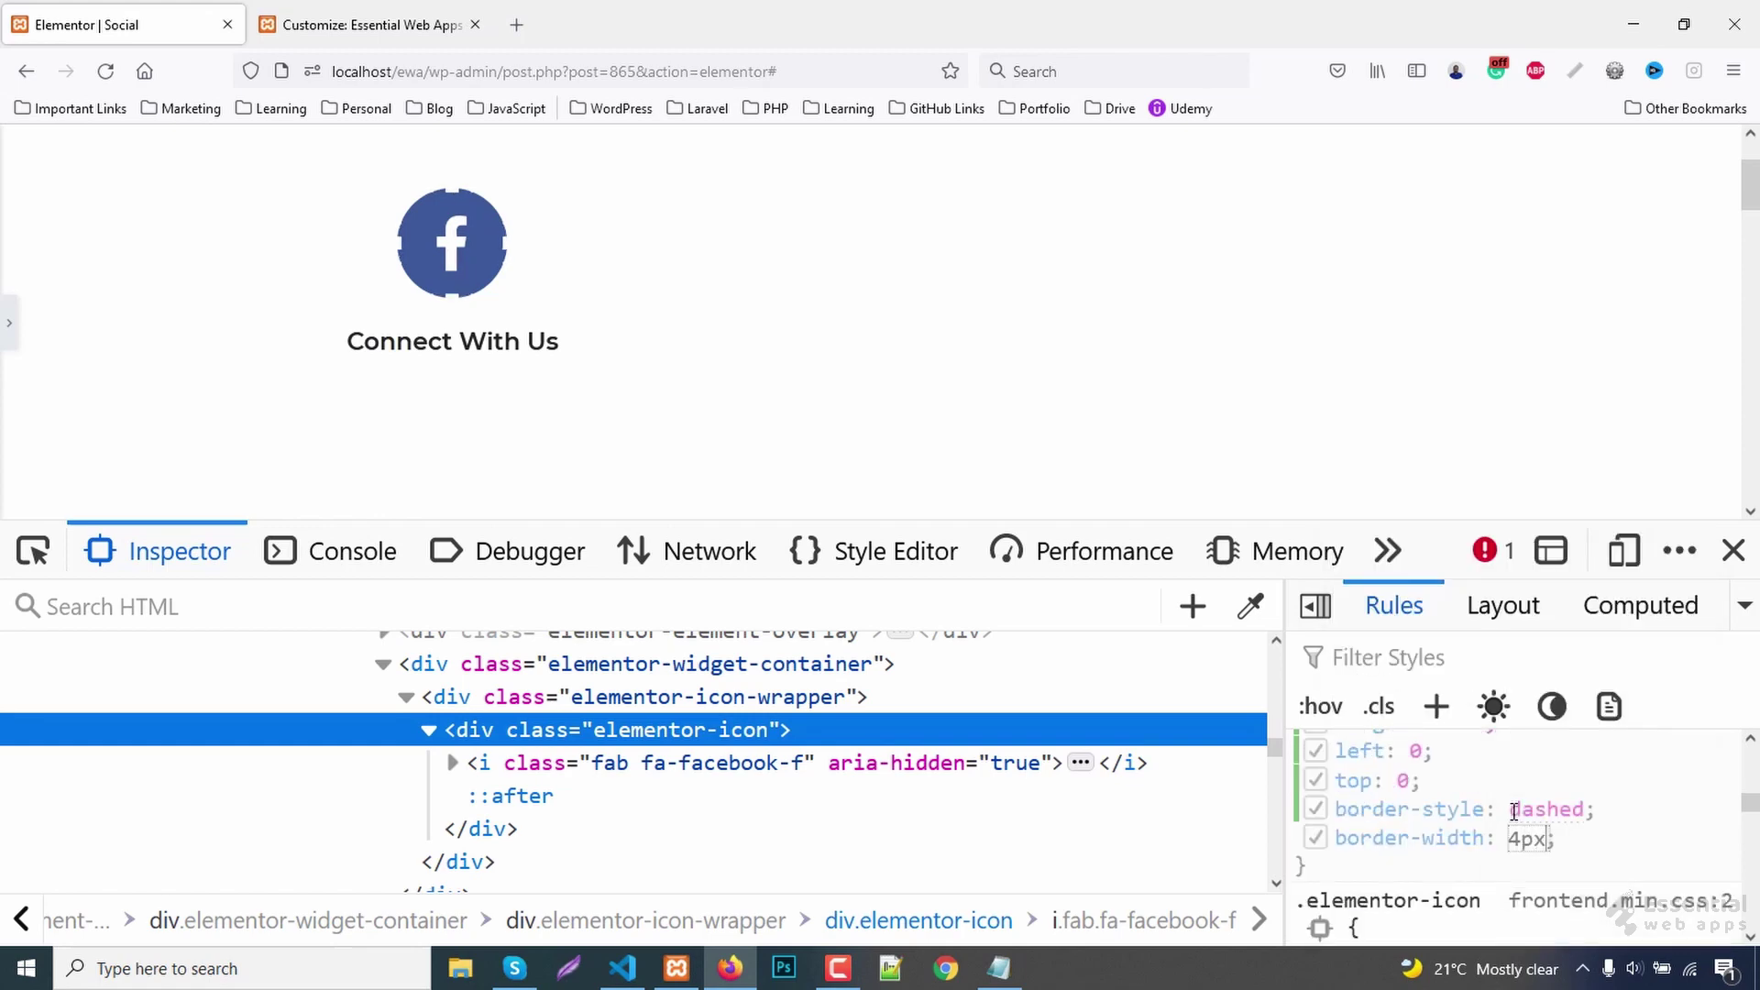
{"action": "key", "text": "shift+Tab"}
{"action": "key", "text": "shift+Tab"}
{"action": "key", "text": "shift+Tab"}
{"action": "key", "text": "shift+Tab"}
{"action": "key", "text": "shift+Tab"}
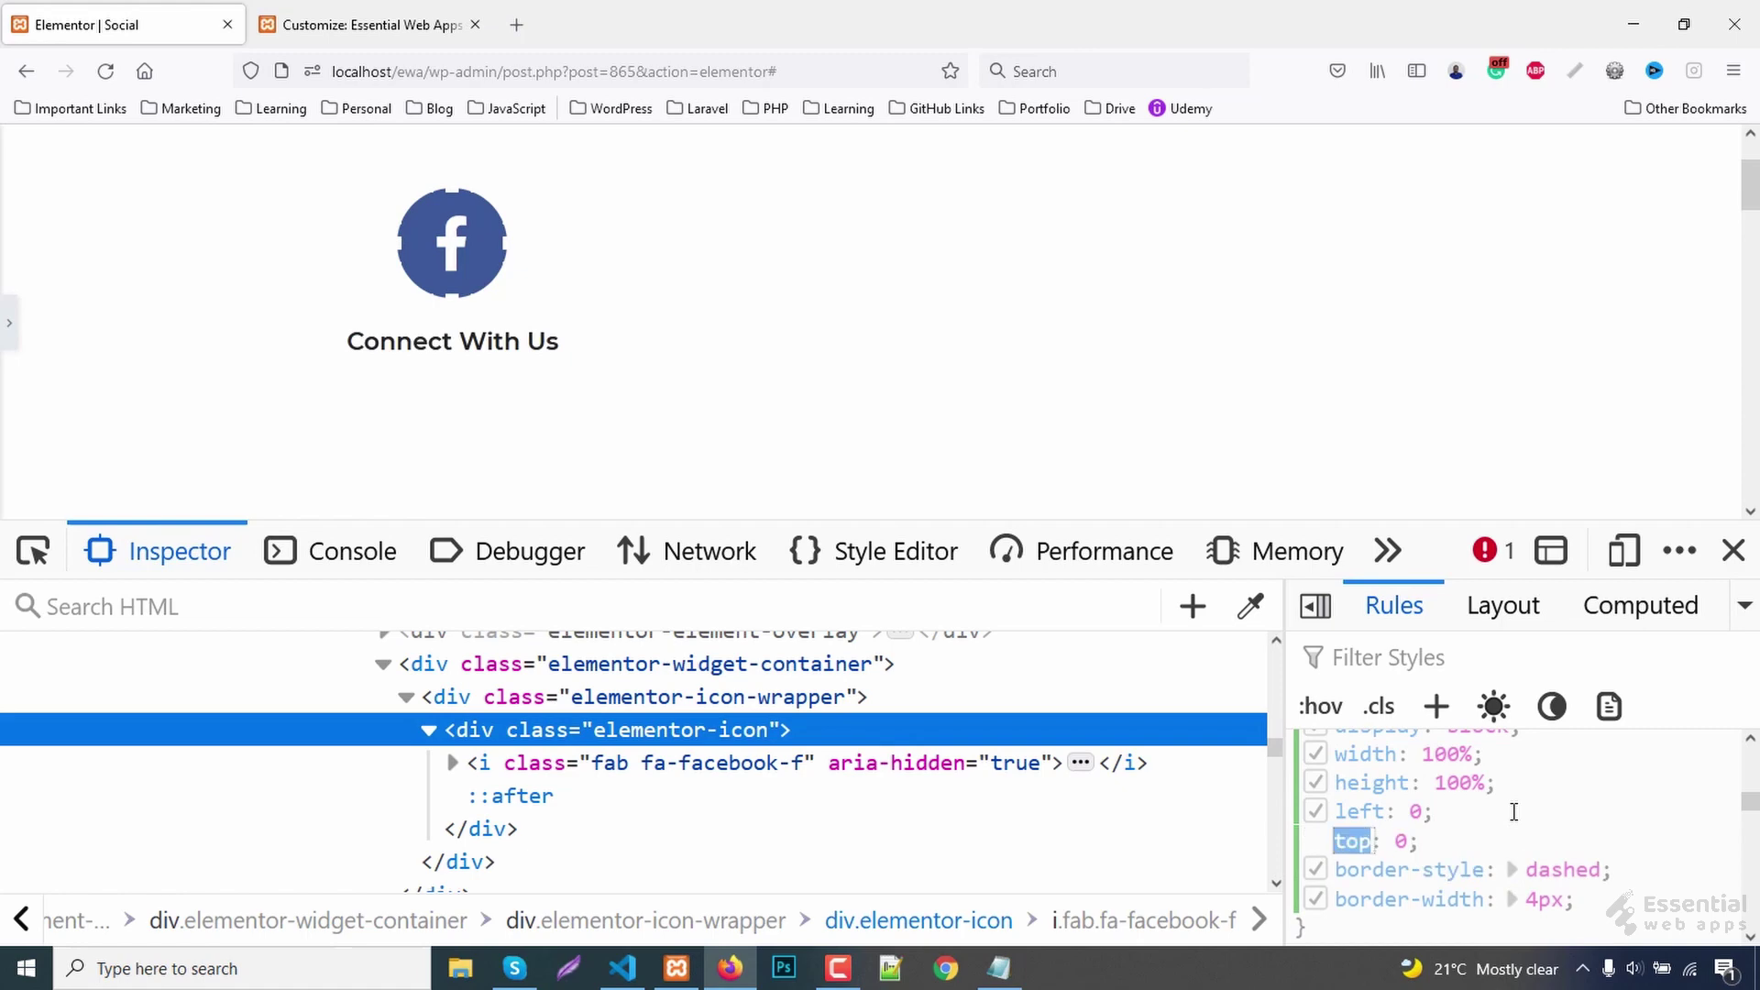
{"action": "key", "text": "shift+Tab"}
{"action": "key", "text": "Down"}
{"action": "key", "text": "Down"}
{"action": "key", "text": "Down"}
{"action": "key", "text": "Down"}
{"action": "key", "text": "Down"}
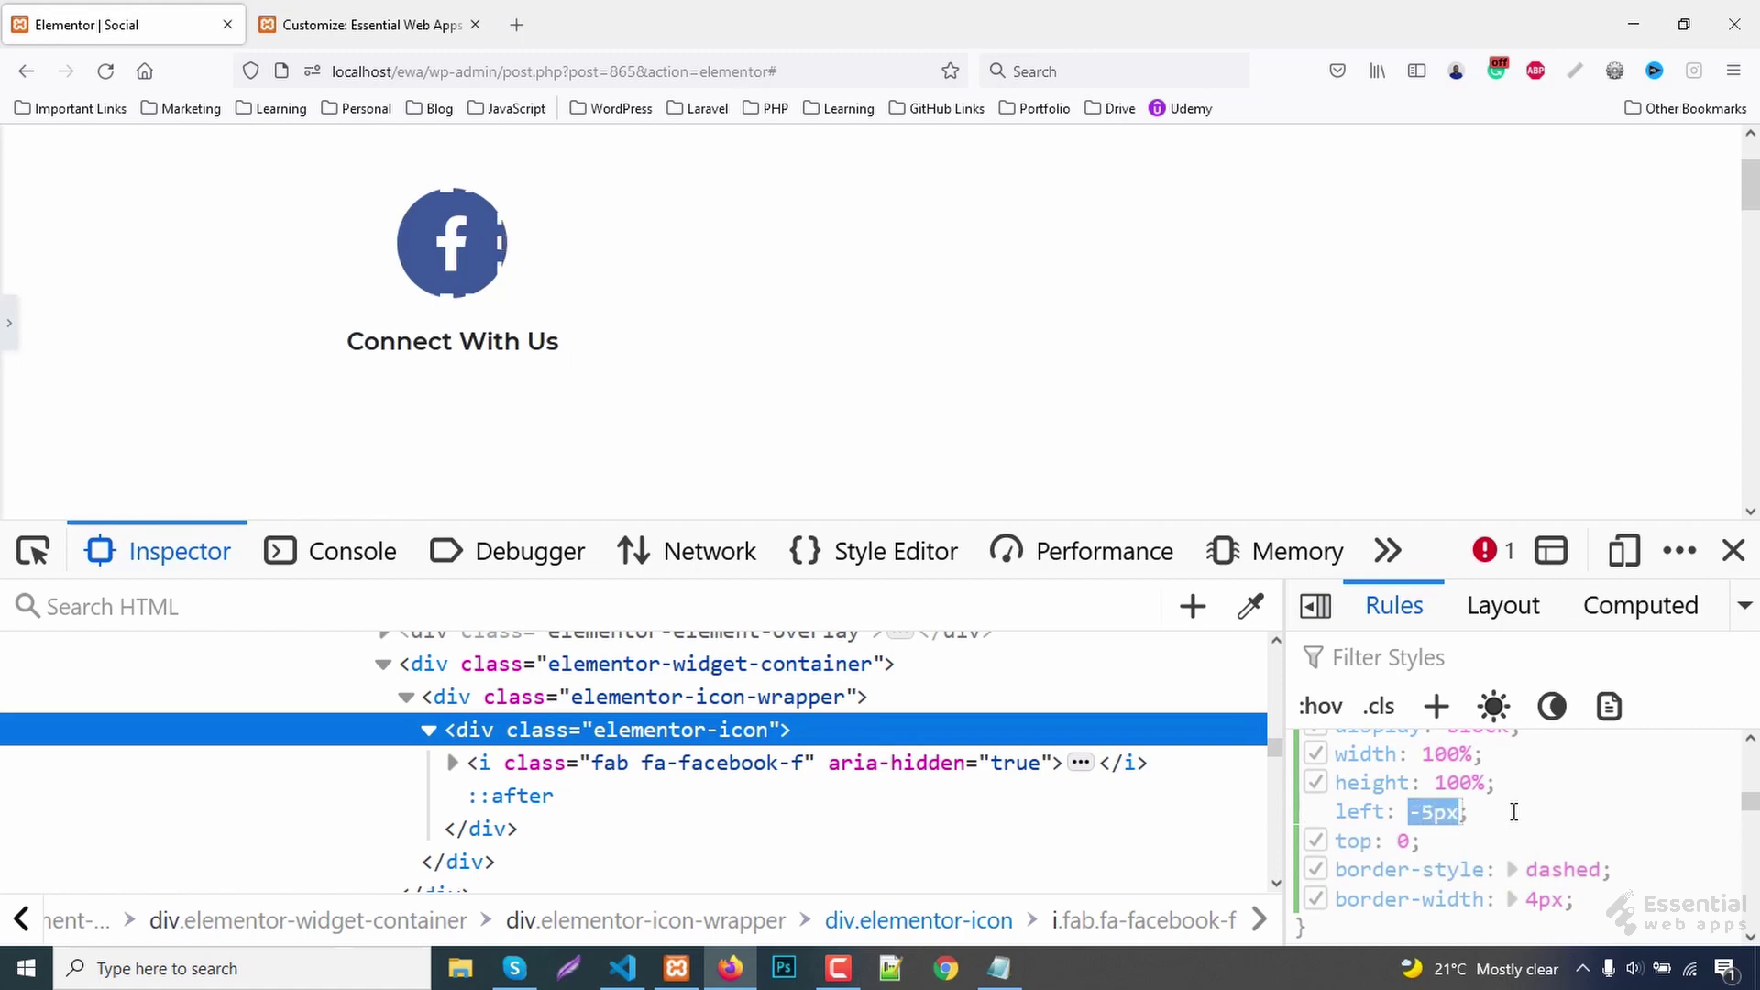
{"action": "key", "text": "shift+Tab"}
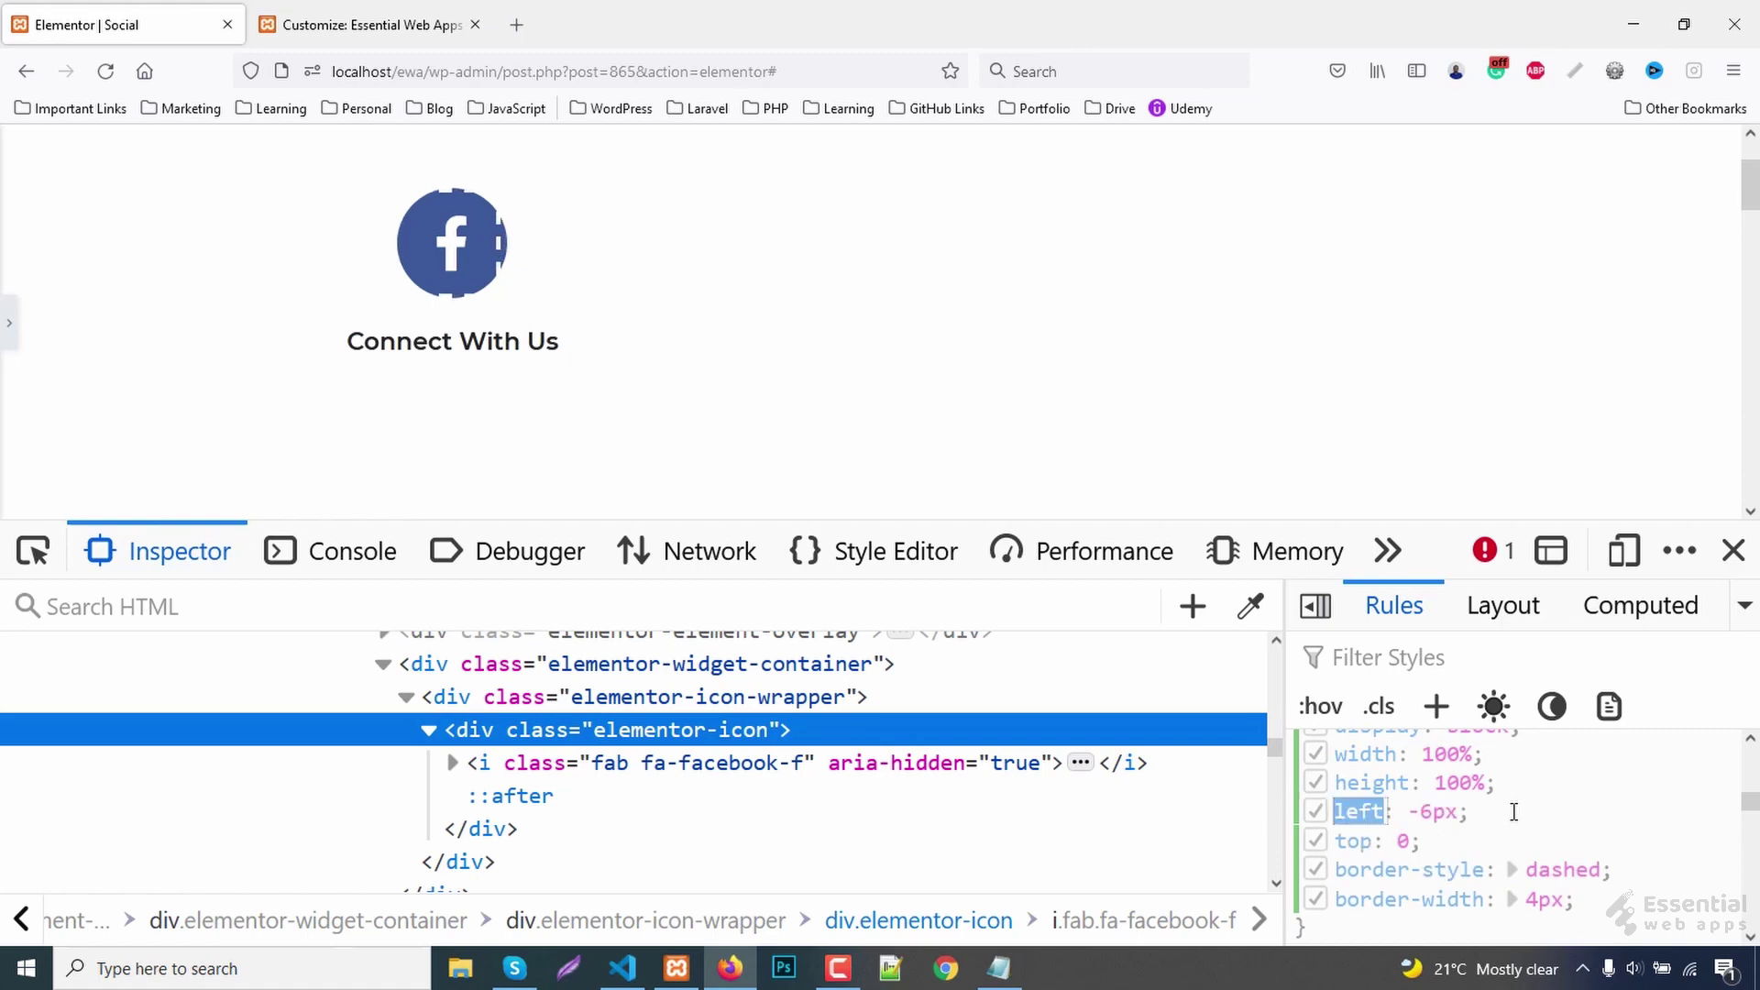
{"action": "key", "text": "Tab"}
{"action": "key", "text": "Tab"}
{"action": "key", "text": "Tab"}
{"action": "key", "text": "Down"}
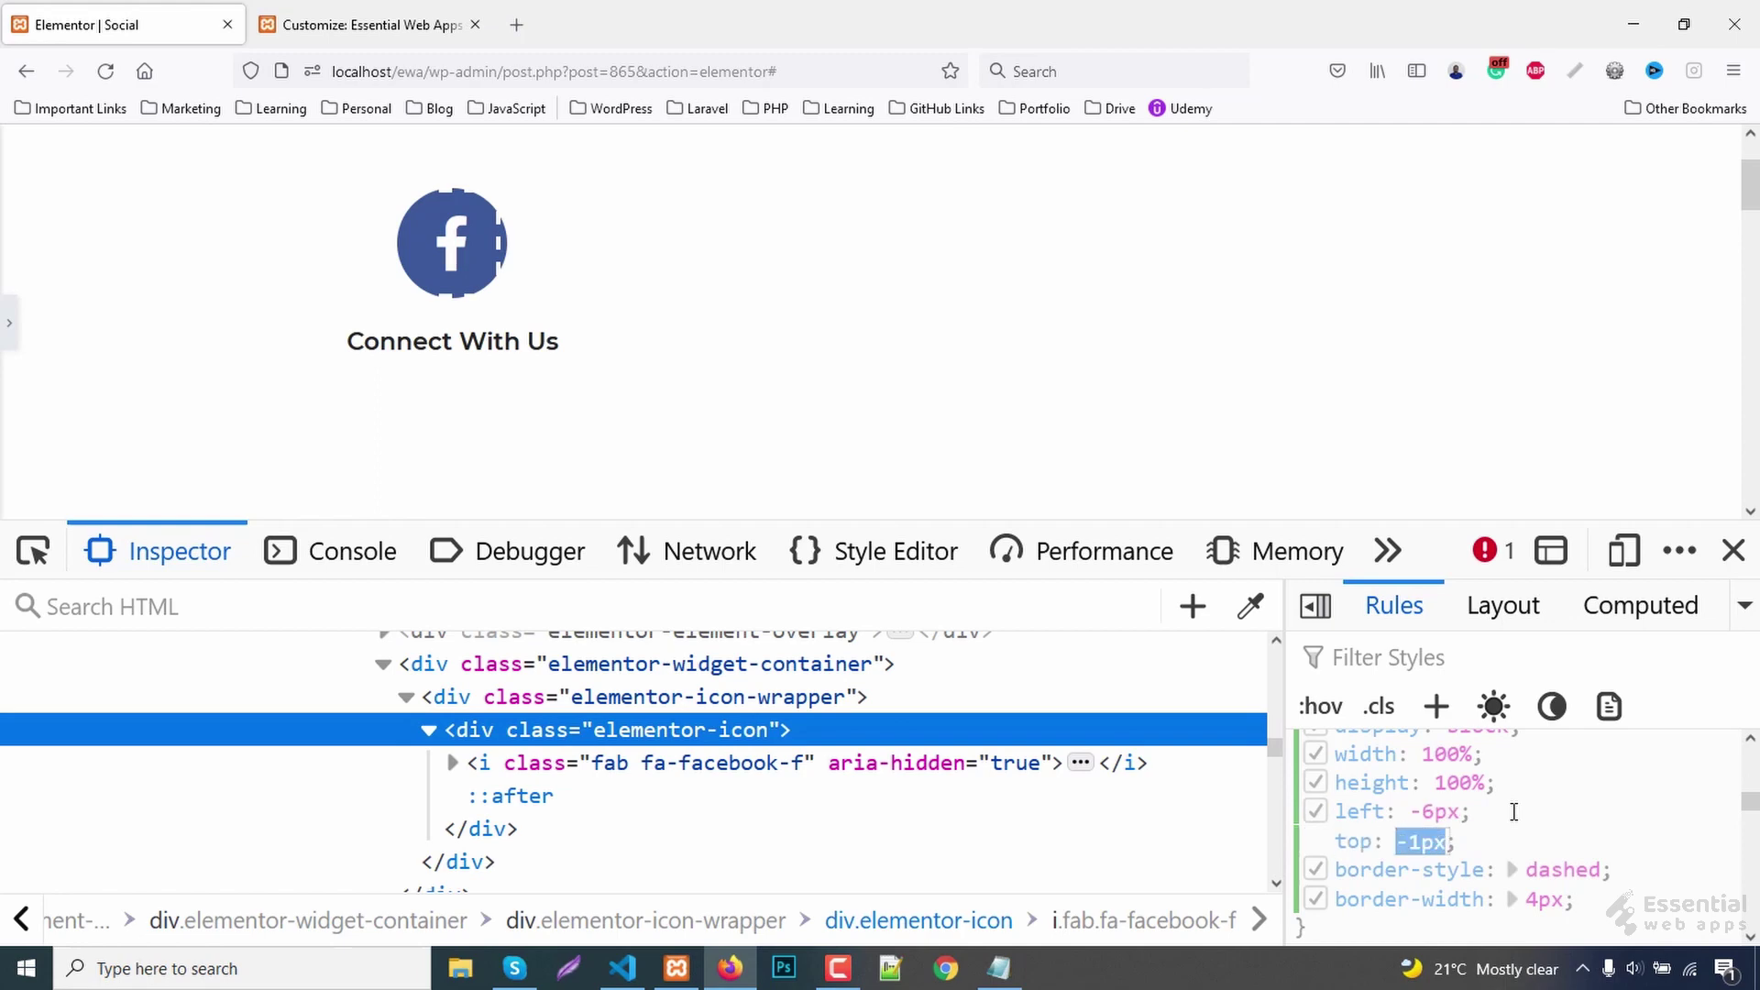
{"action": "key", "text": "Down"}
{"action": "key", "text": "Down"}
{"action": "key", "text": "Down"}
{"action": "key", "text": "Down"}
{"action": "key", "text": "Down"}
- Enlarge the overlay's width and height to 110%
{"action": "key", "text": "shift+Tab"}
{"action": "key", "text": "shift+Tab"}
{"action": "key", "text": "shift+Tab"}
{"action": "key", "text": "shift+Tab"}
{"action": "key", "text": "shift+Tab"}
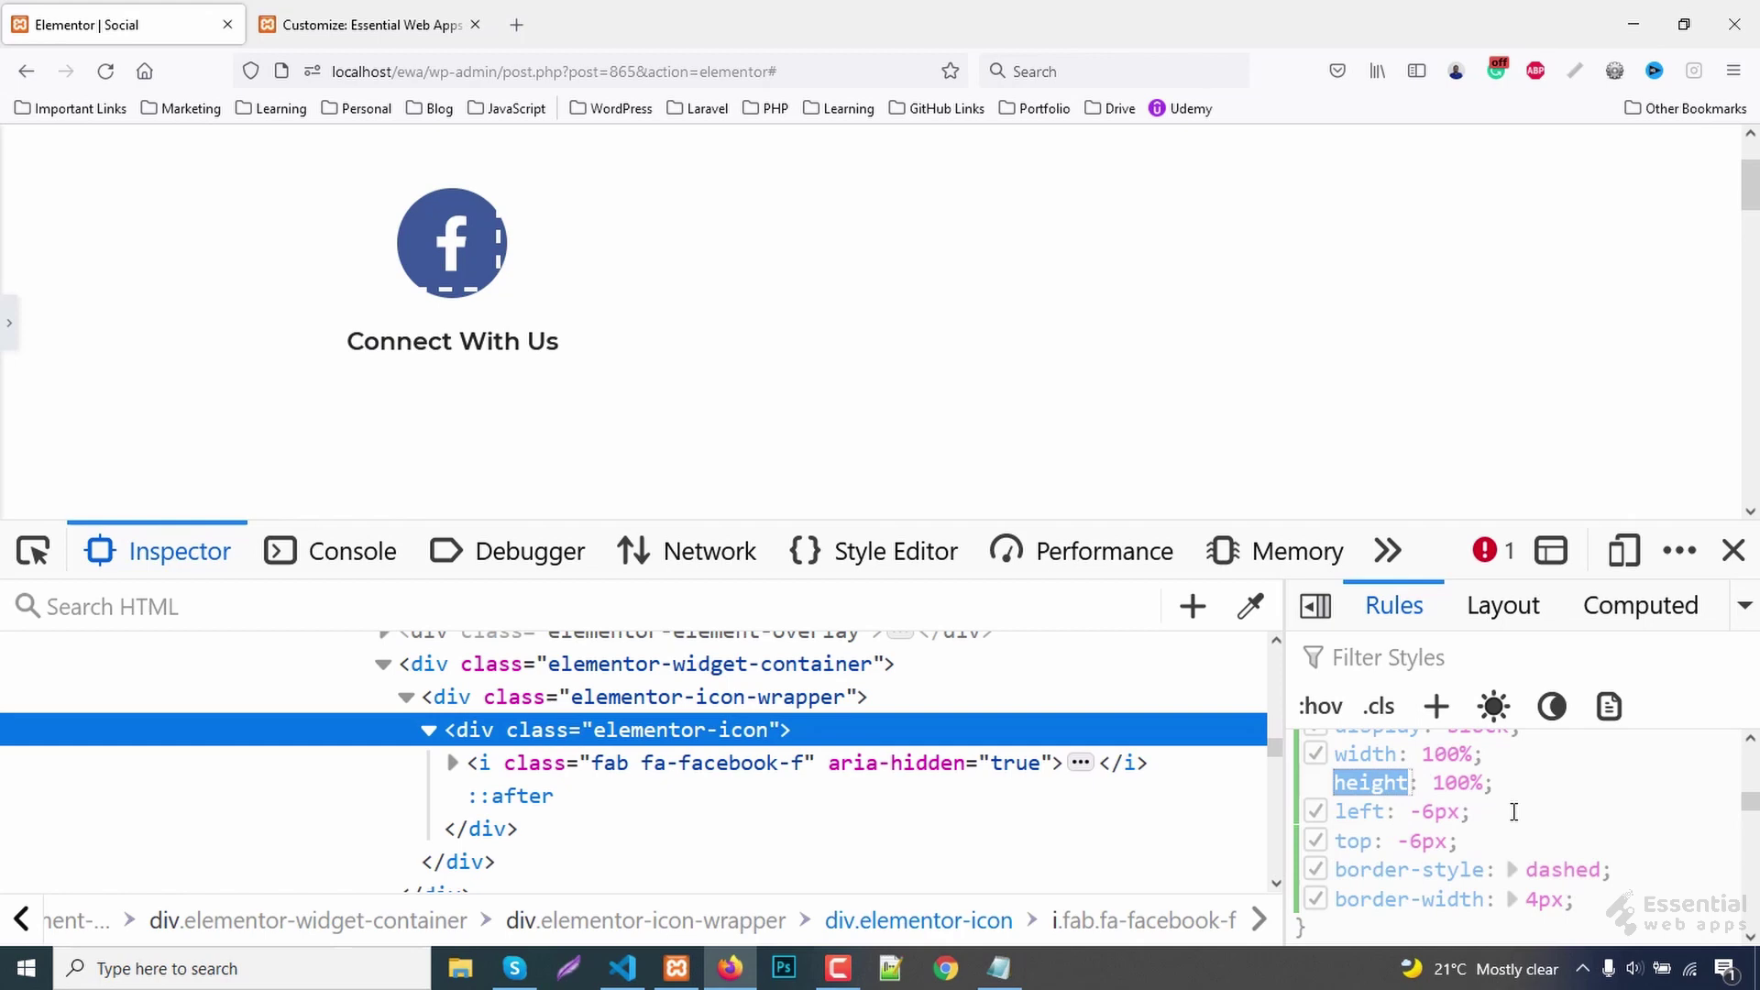
{"action": "key", "text": "shift+Tab"}
{"action": "type", "text": "110"}
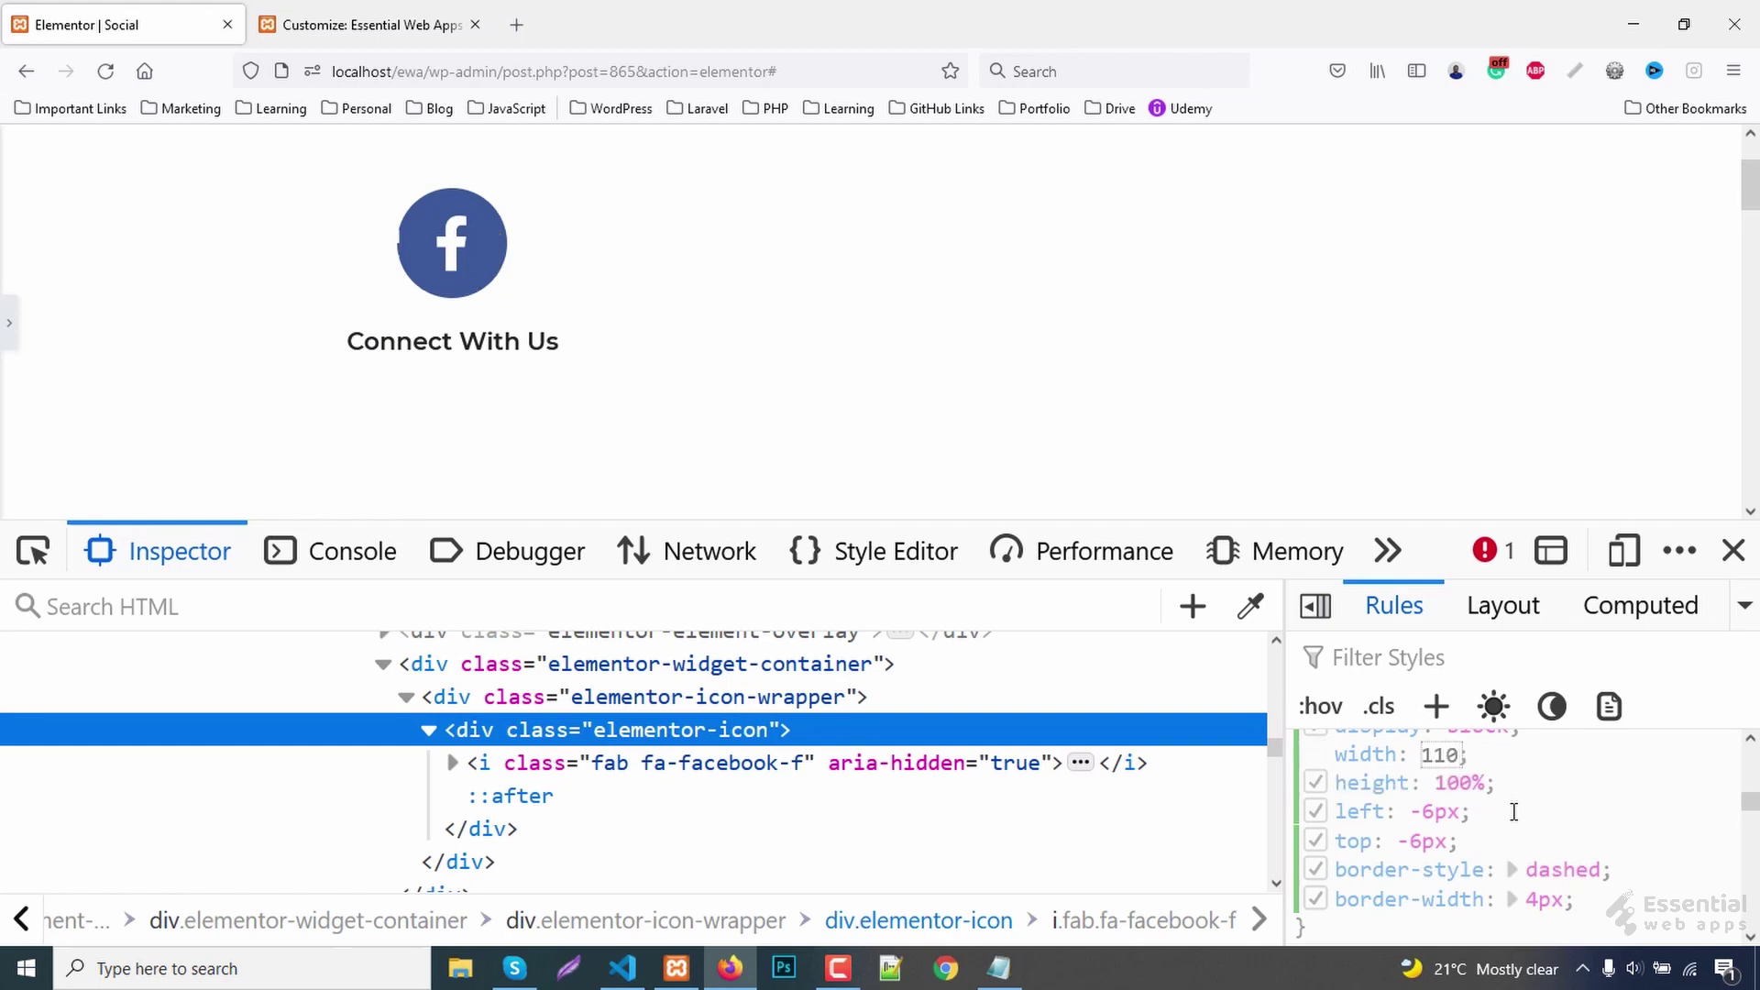
{"action": "type", "text": "%"}
{"action": "key", "text": "Tab"}
{"action": "key", "text": "Tab"}
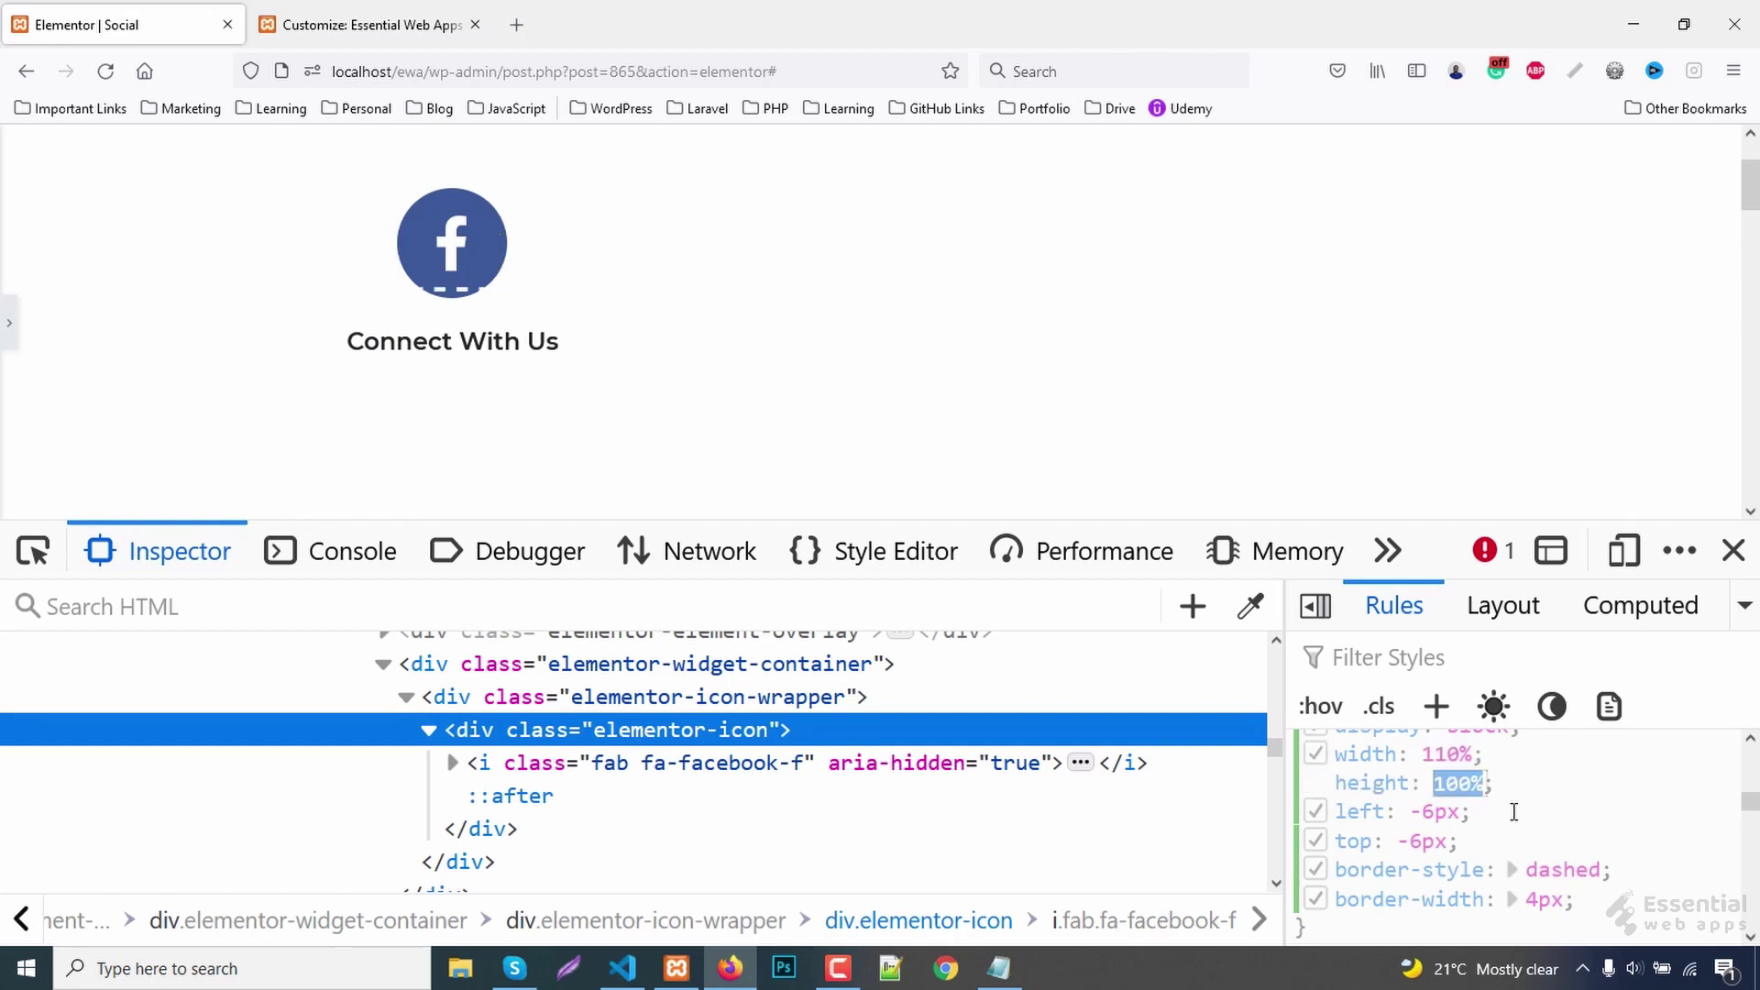
{"action": "type", "text": "110%"}
{"action": "key", "text": "Tab"}
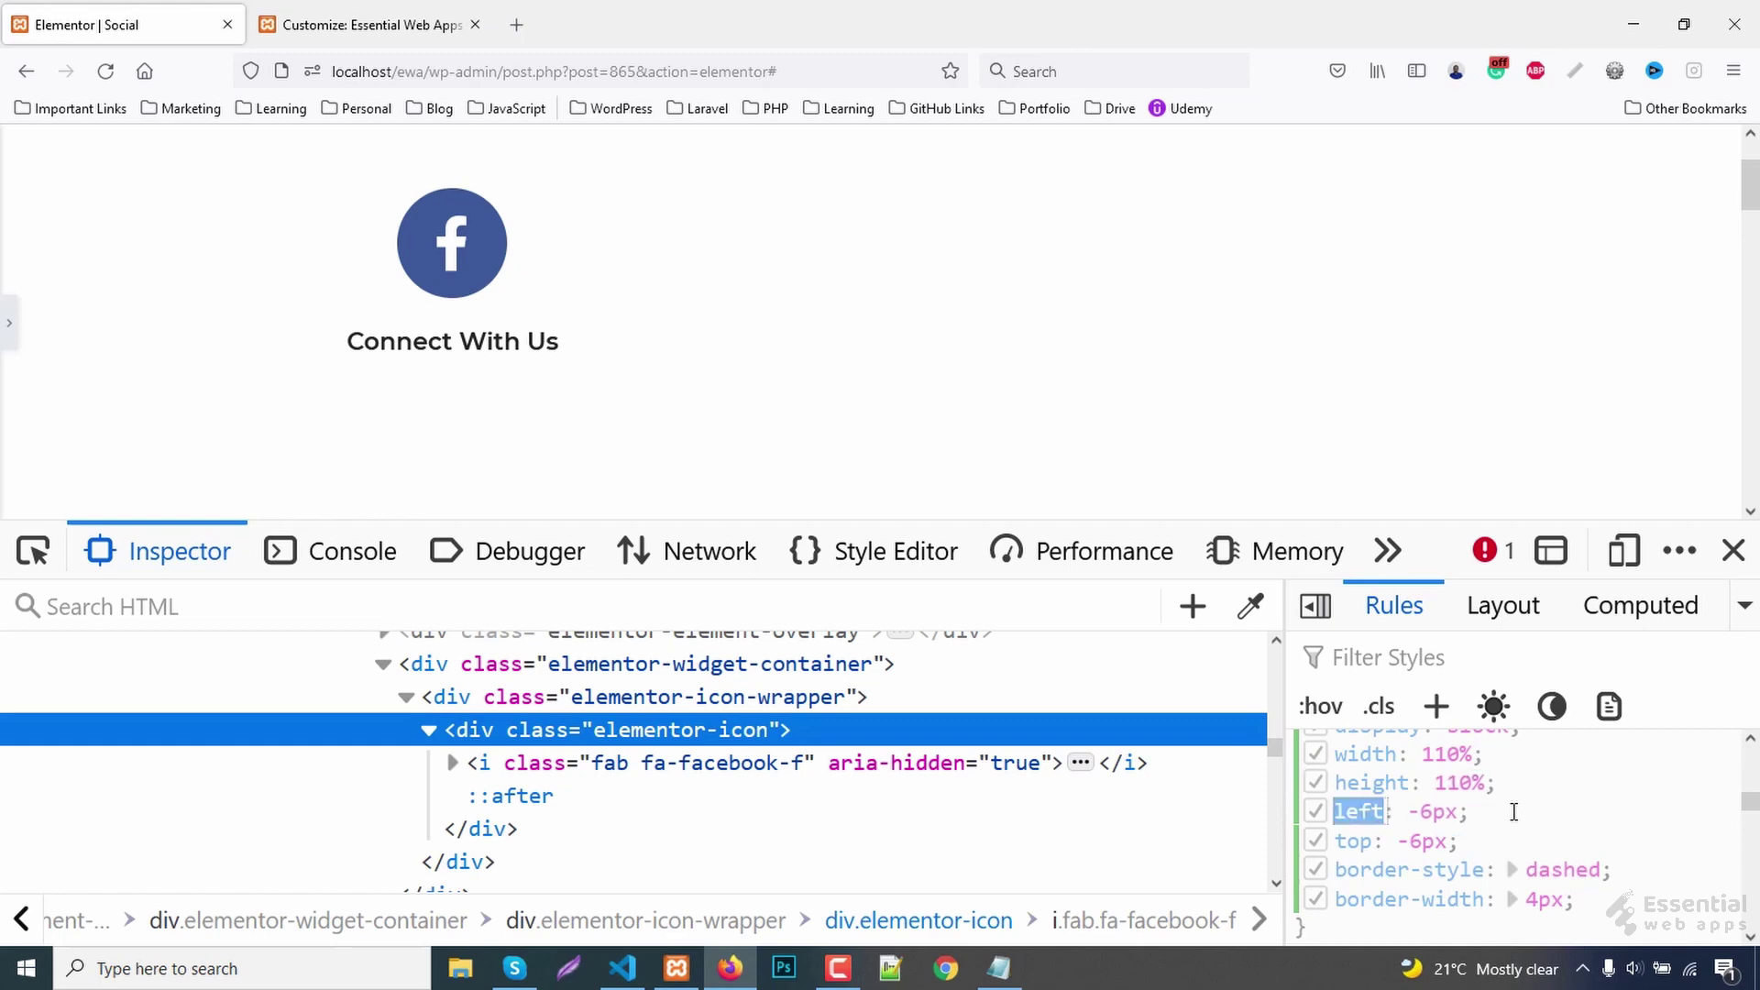
{"action": "key", "text": "Tab"}
{"action": "key", "text": "Tab"}
{"action": "key", "text": "Tab"}
{"action": "key", "text": "Tab"}
{"action": "key", "text": "Tab"}
{"action": "key", "text": "Tab"}
{"action": "key", "text": "Tab"}
{"action": "key", "text": "Tab"}
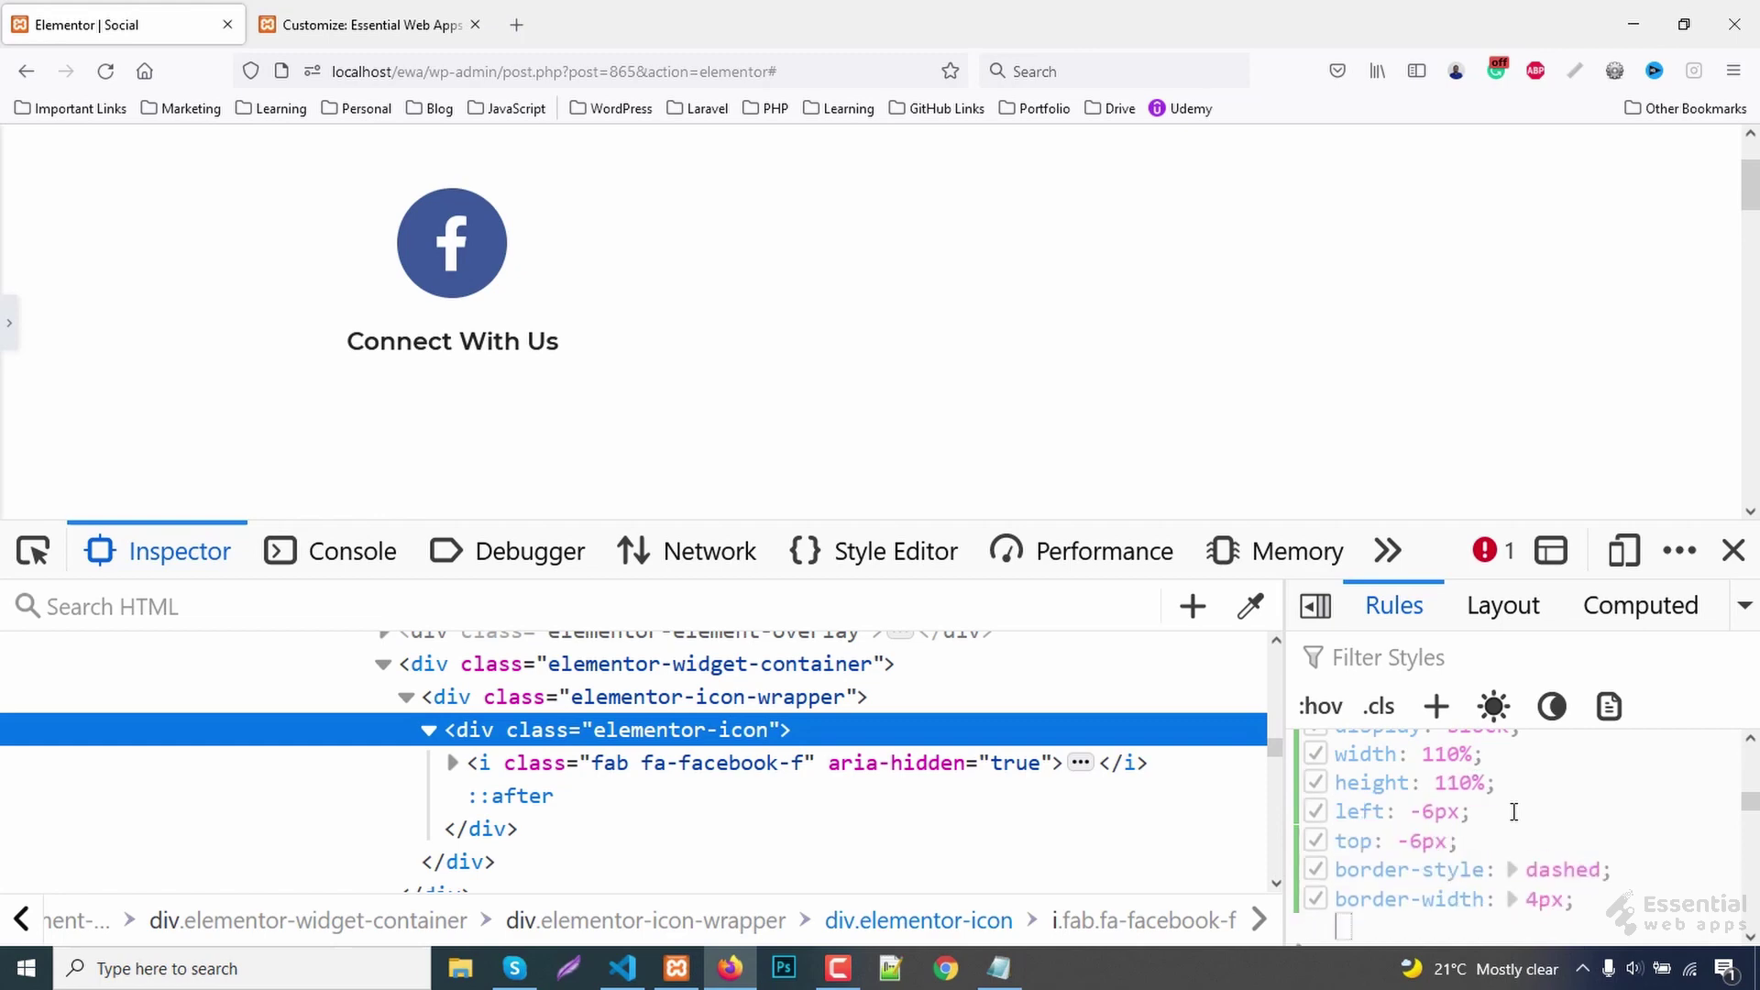
{"action": "type", "text": "border"}
{"action": "type", "text": "-r"}
- Round the overlay with 50% border-radius and add border-color #3B5998
{"action": "key", "text": "Tab"}
{"action": "type", "text": "50"}
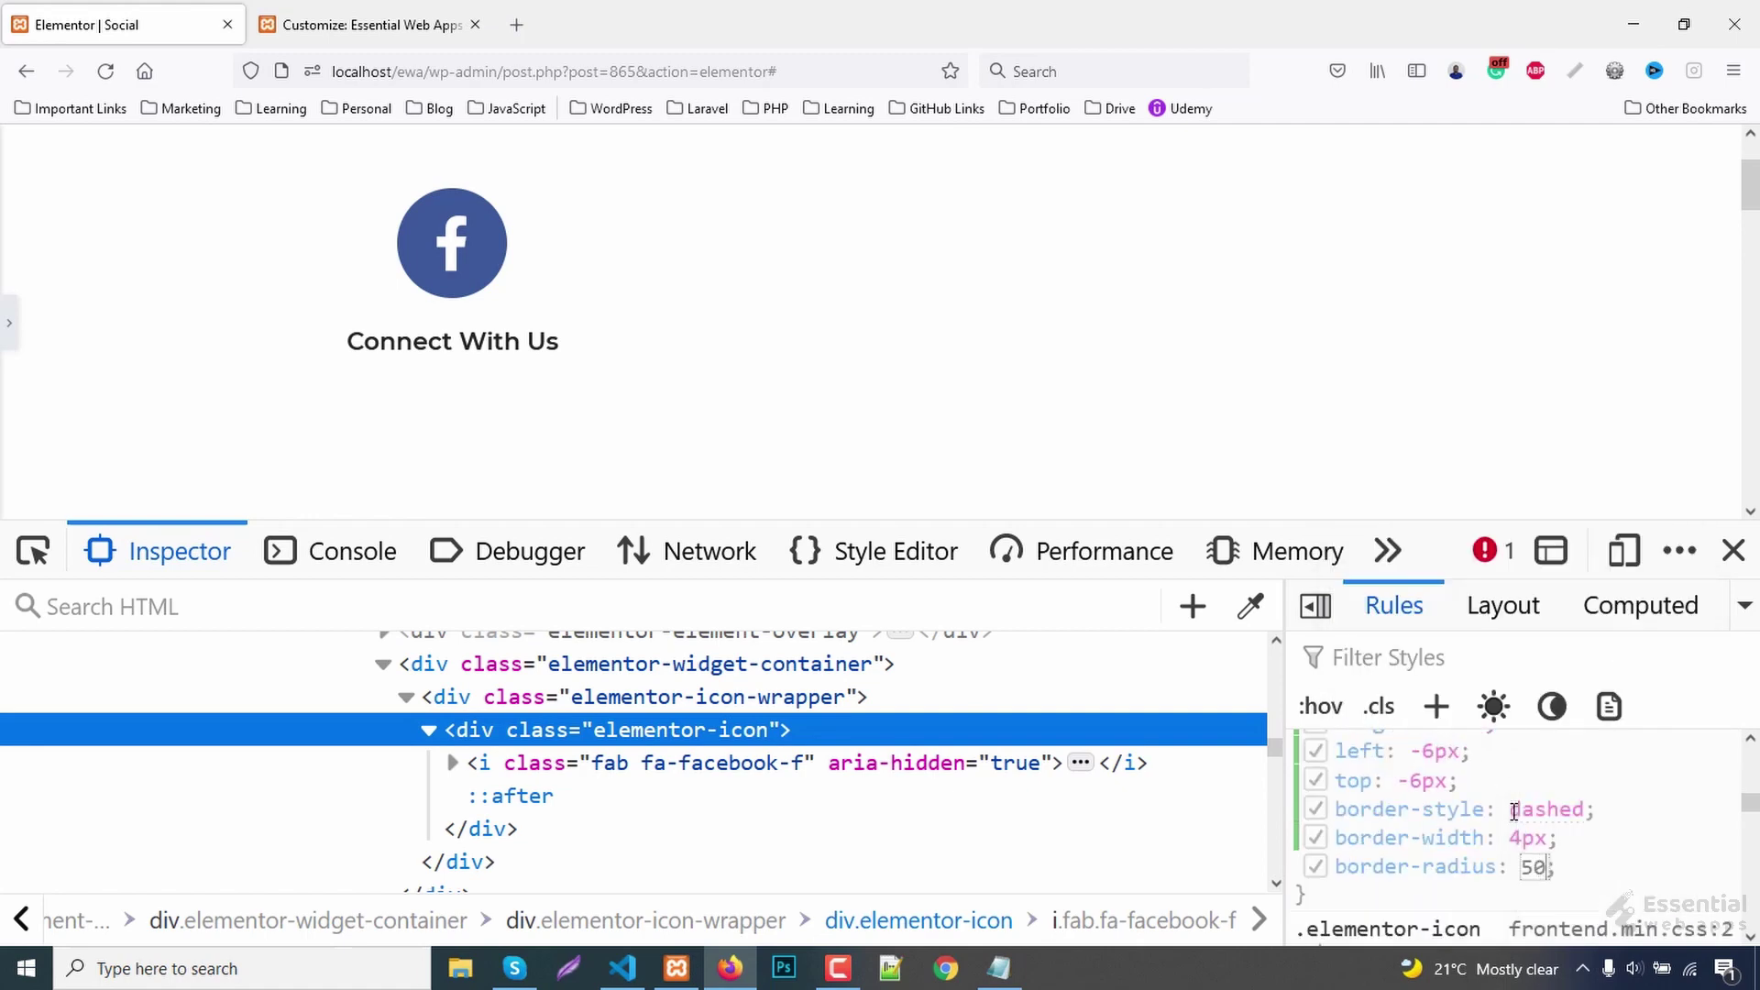
{"action": "type", "text": "%"}
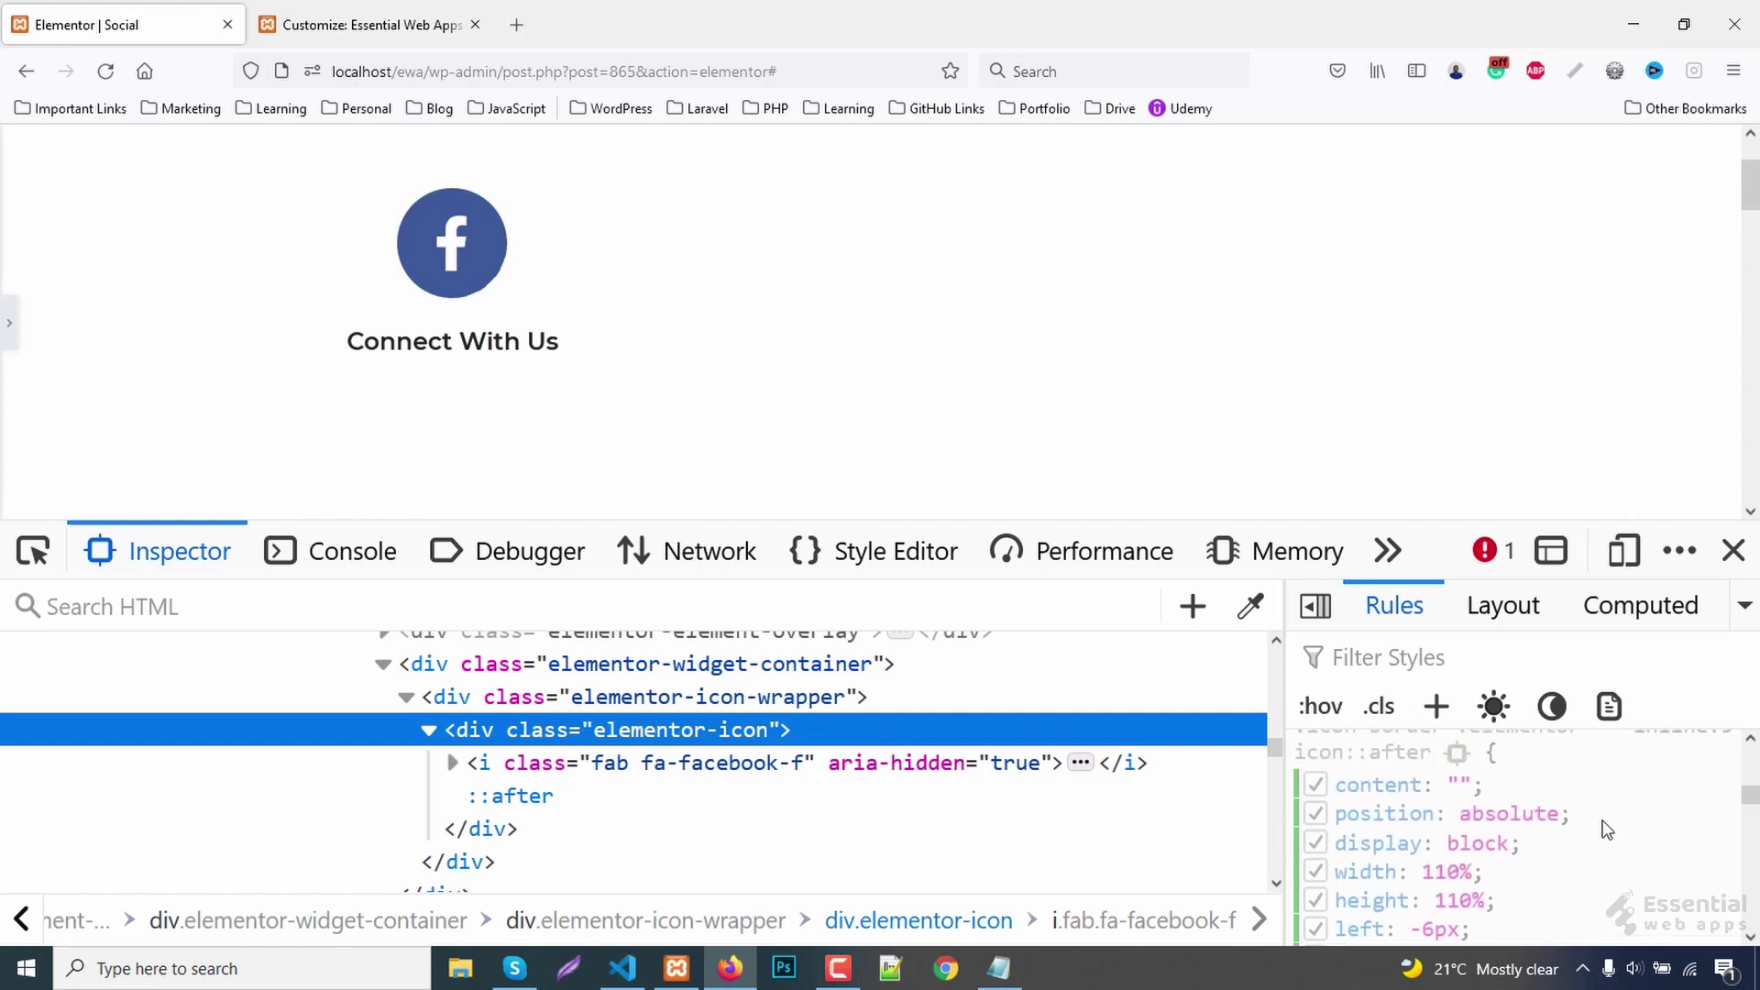
{"action": "left_click", "coordinate": [1420, 895]}
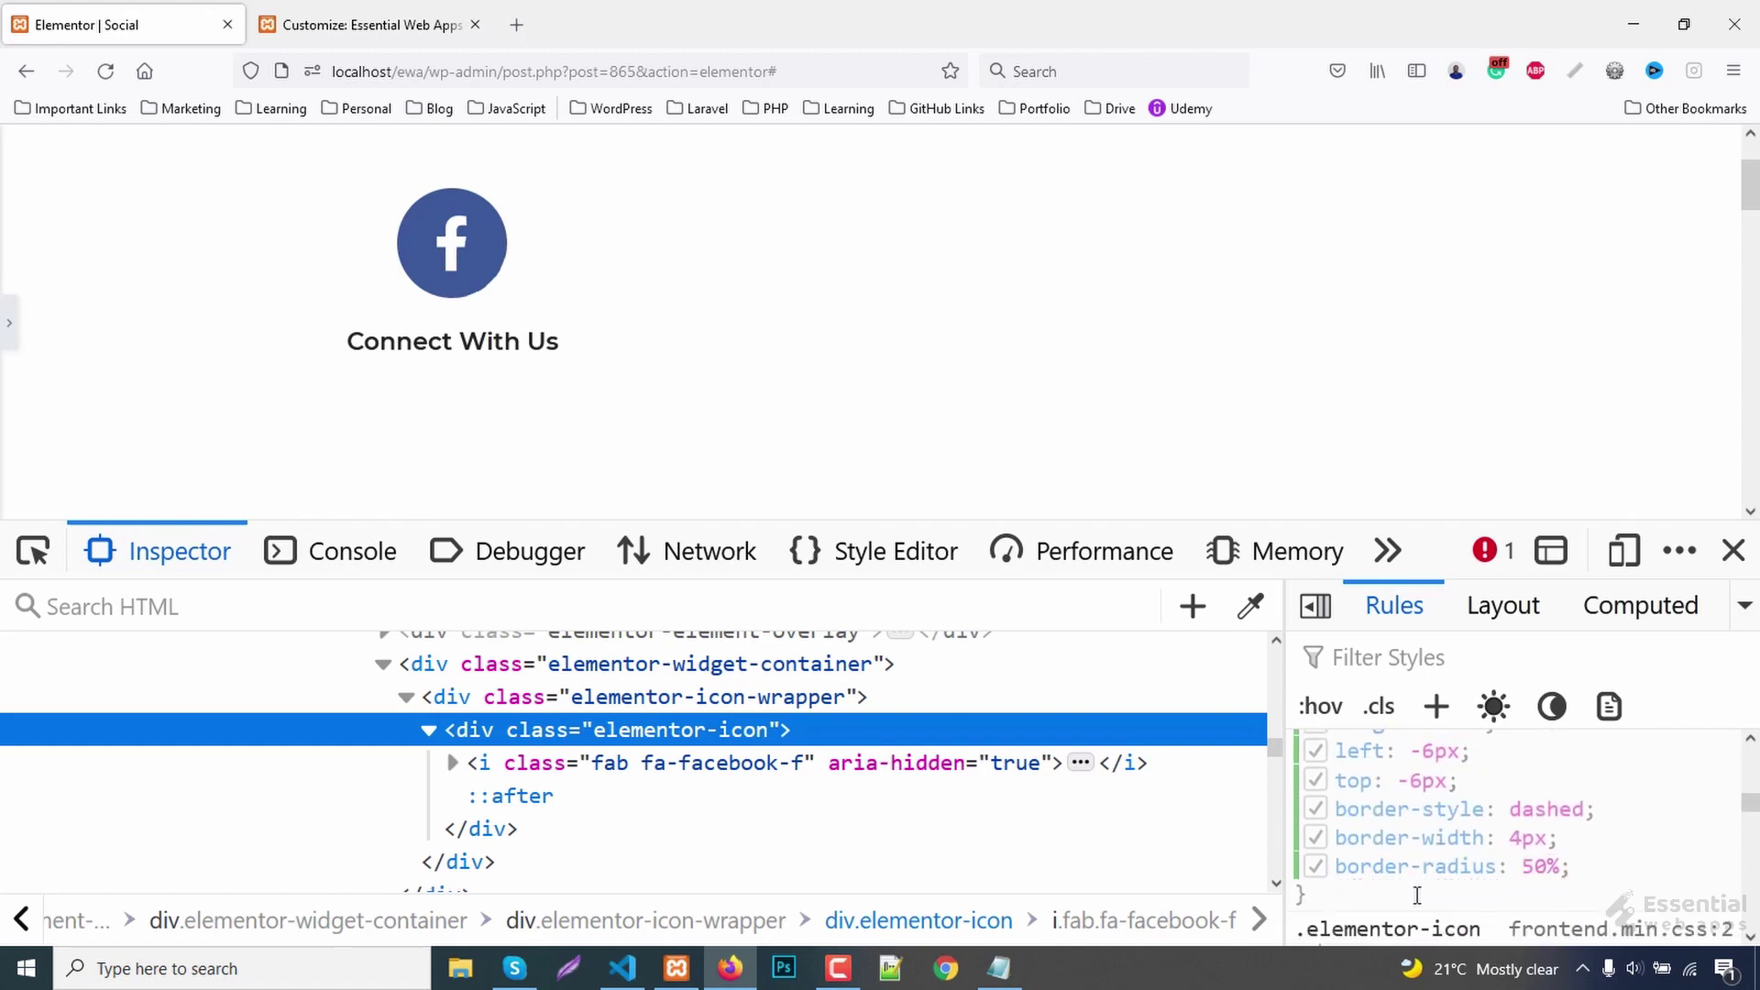
{"action": "scroll", "coordinate": [1420, 894], "scroll_direction": "up", "scroll_amount": 1}
{"action": "scroll", "coordinate": [1390, 853], "scroll_direction": "down", "scroll_amount": 3}
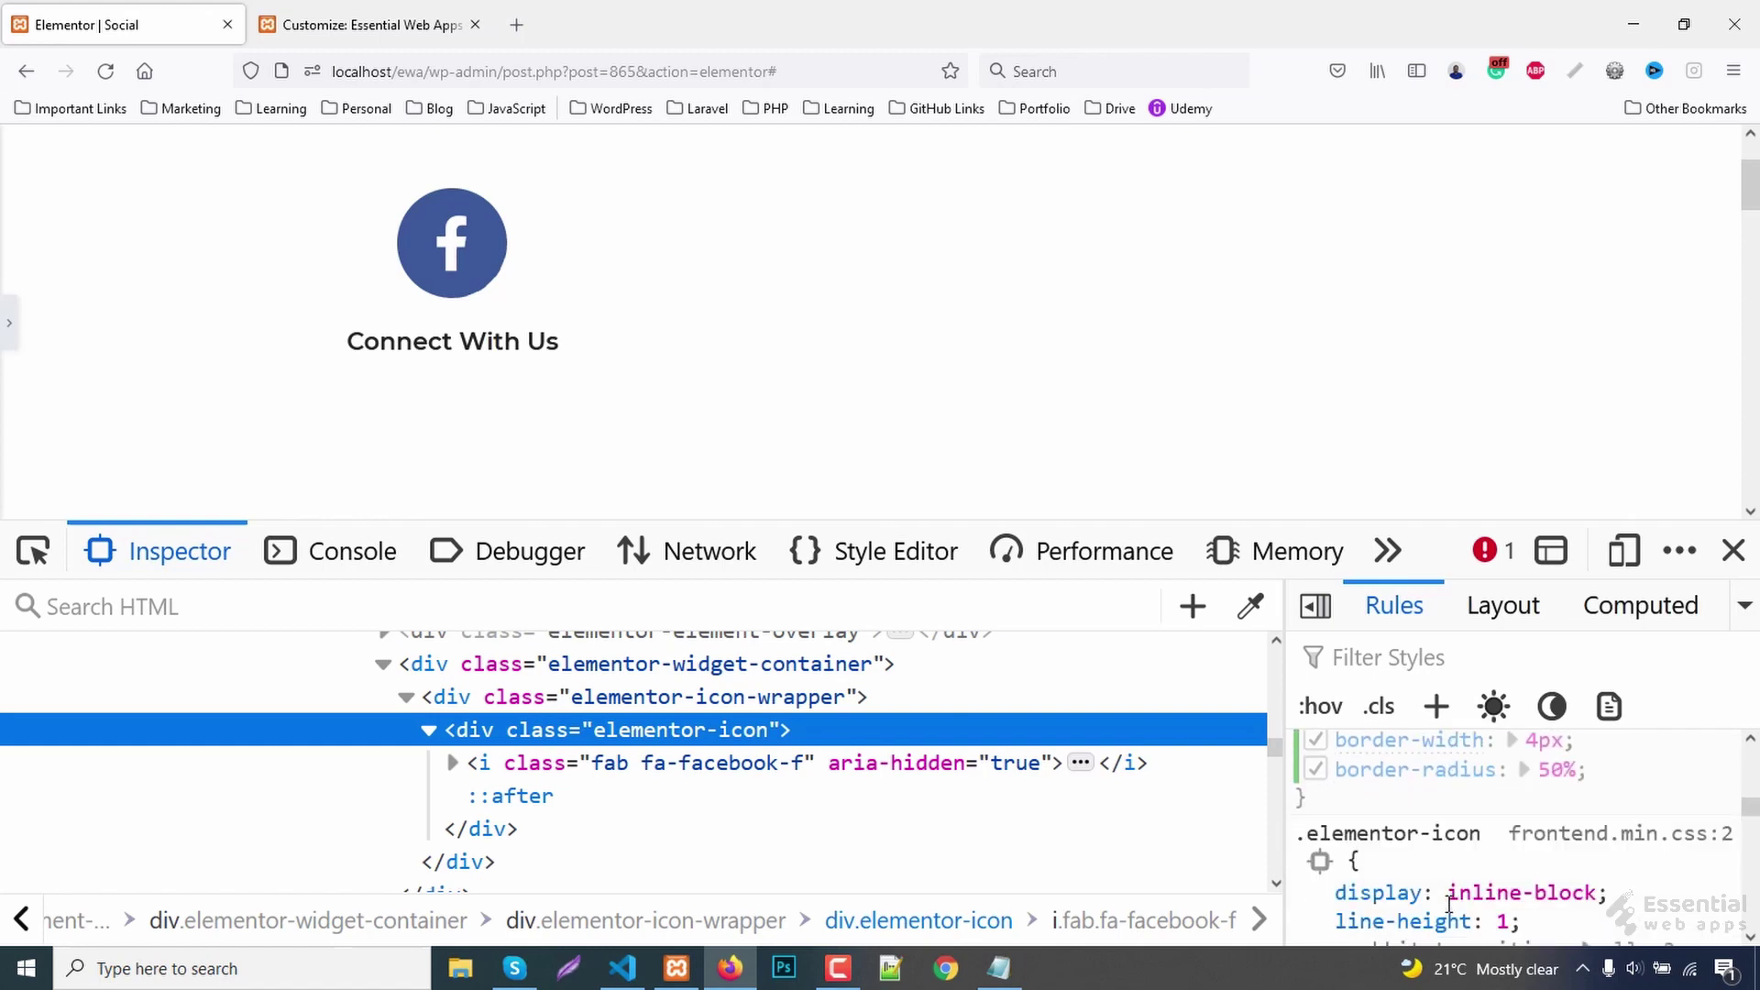
{"action": "left_click", "coordinate": [1367, 781]}
{"action": "type", "text": "border"}
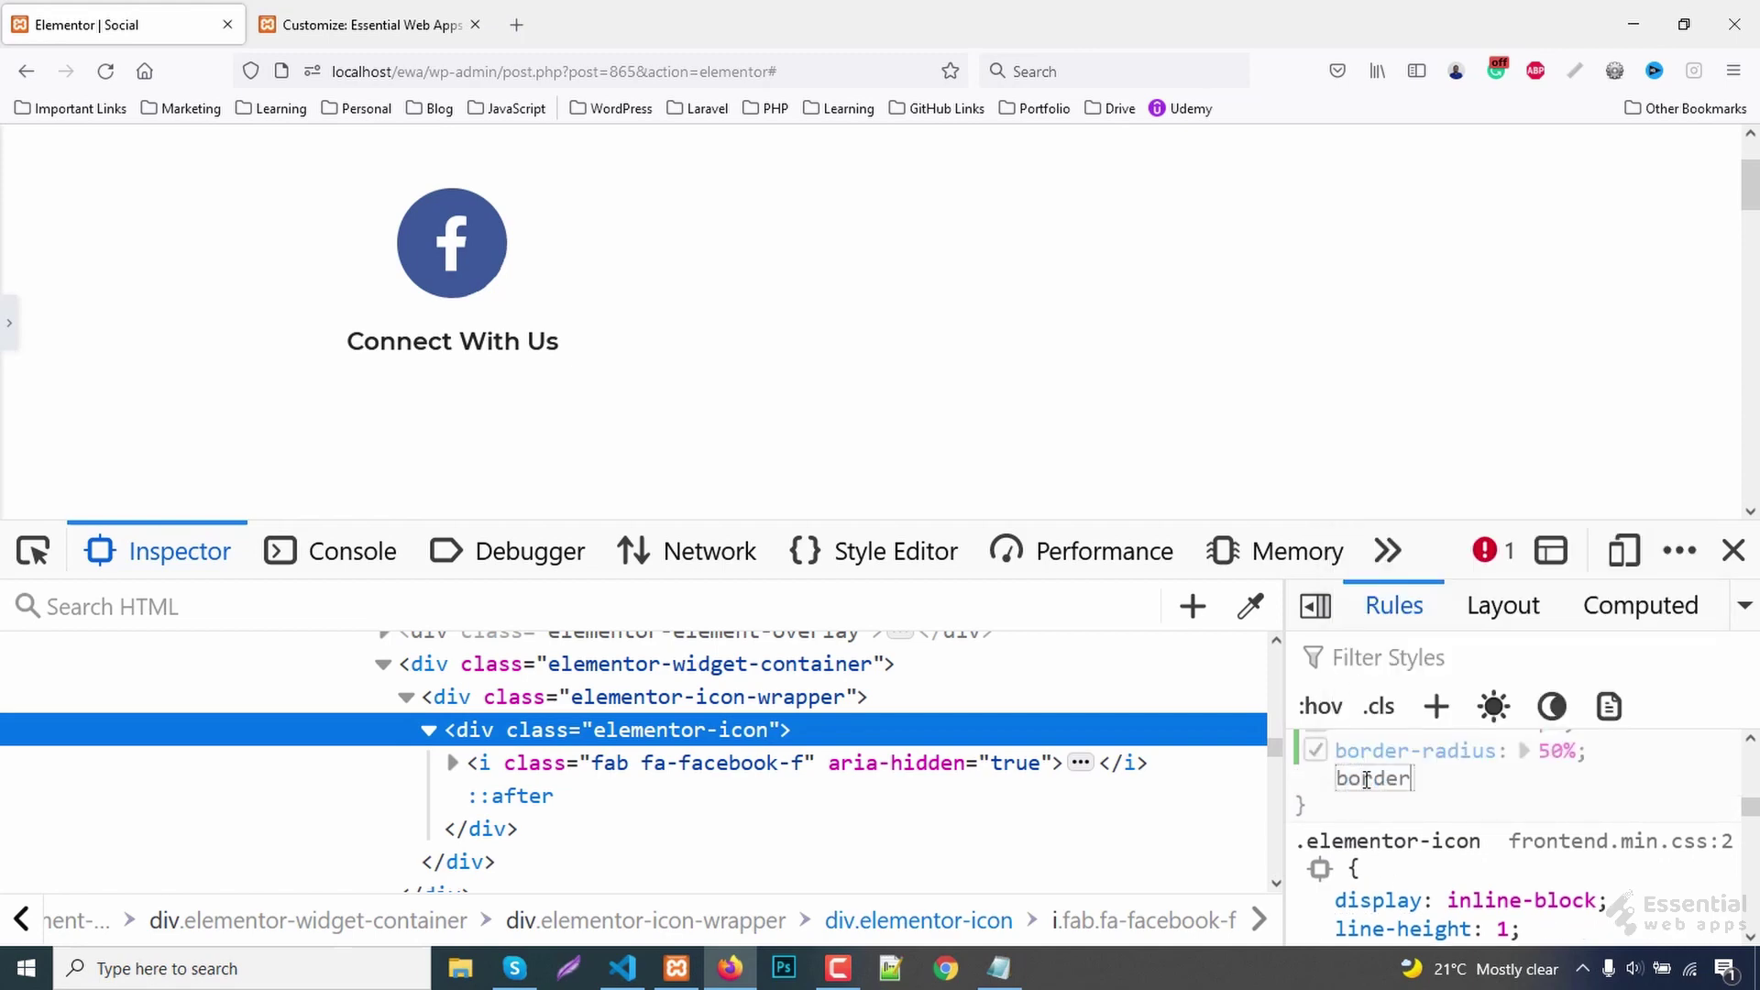
{"action": "type", "text": "-color: "}
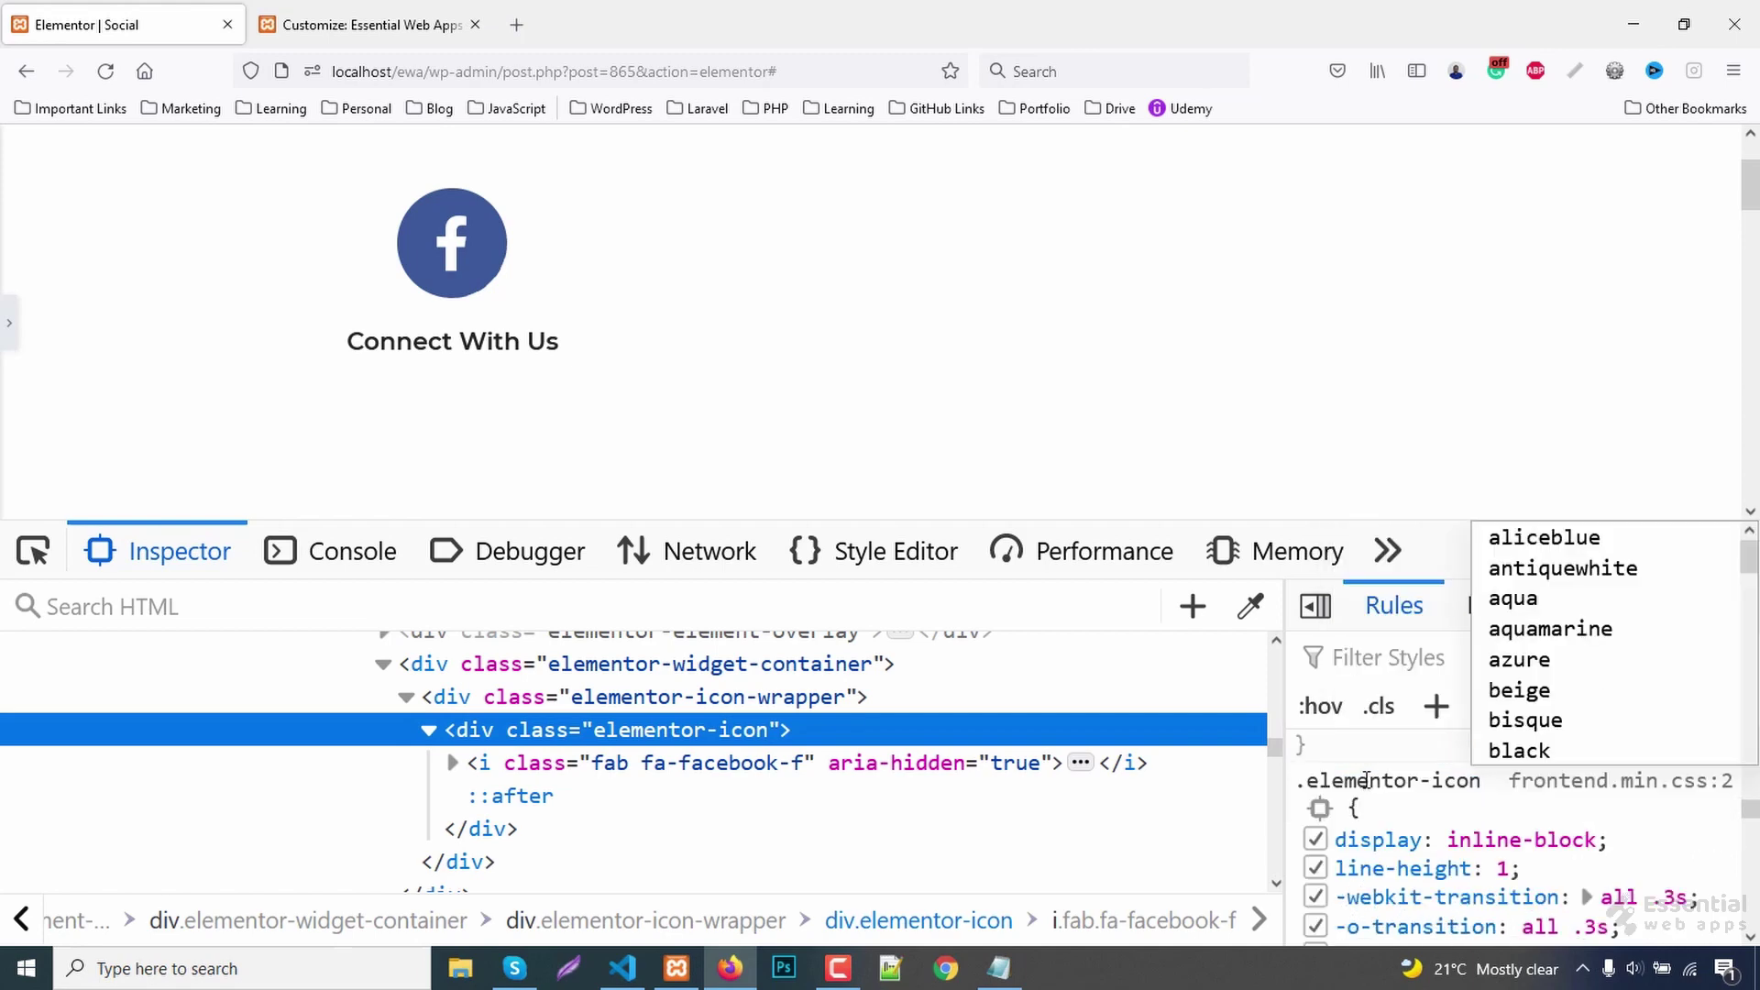
{"action": "type", "text": "#3B"}
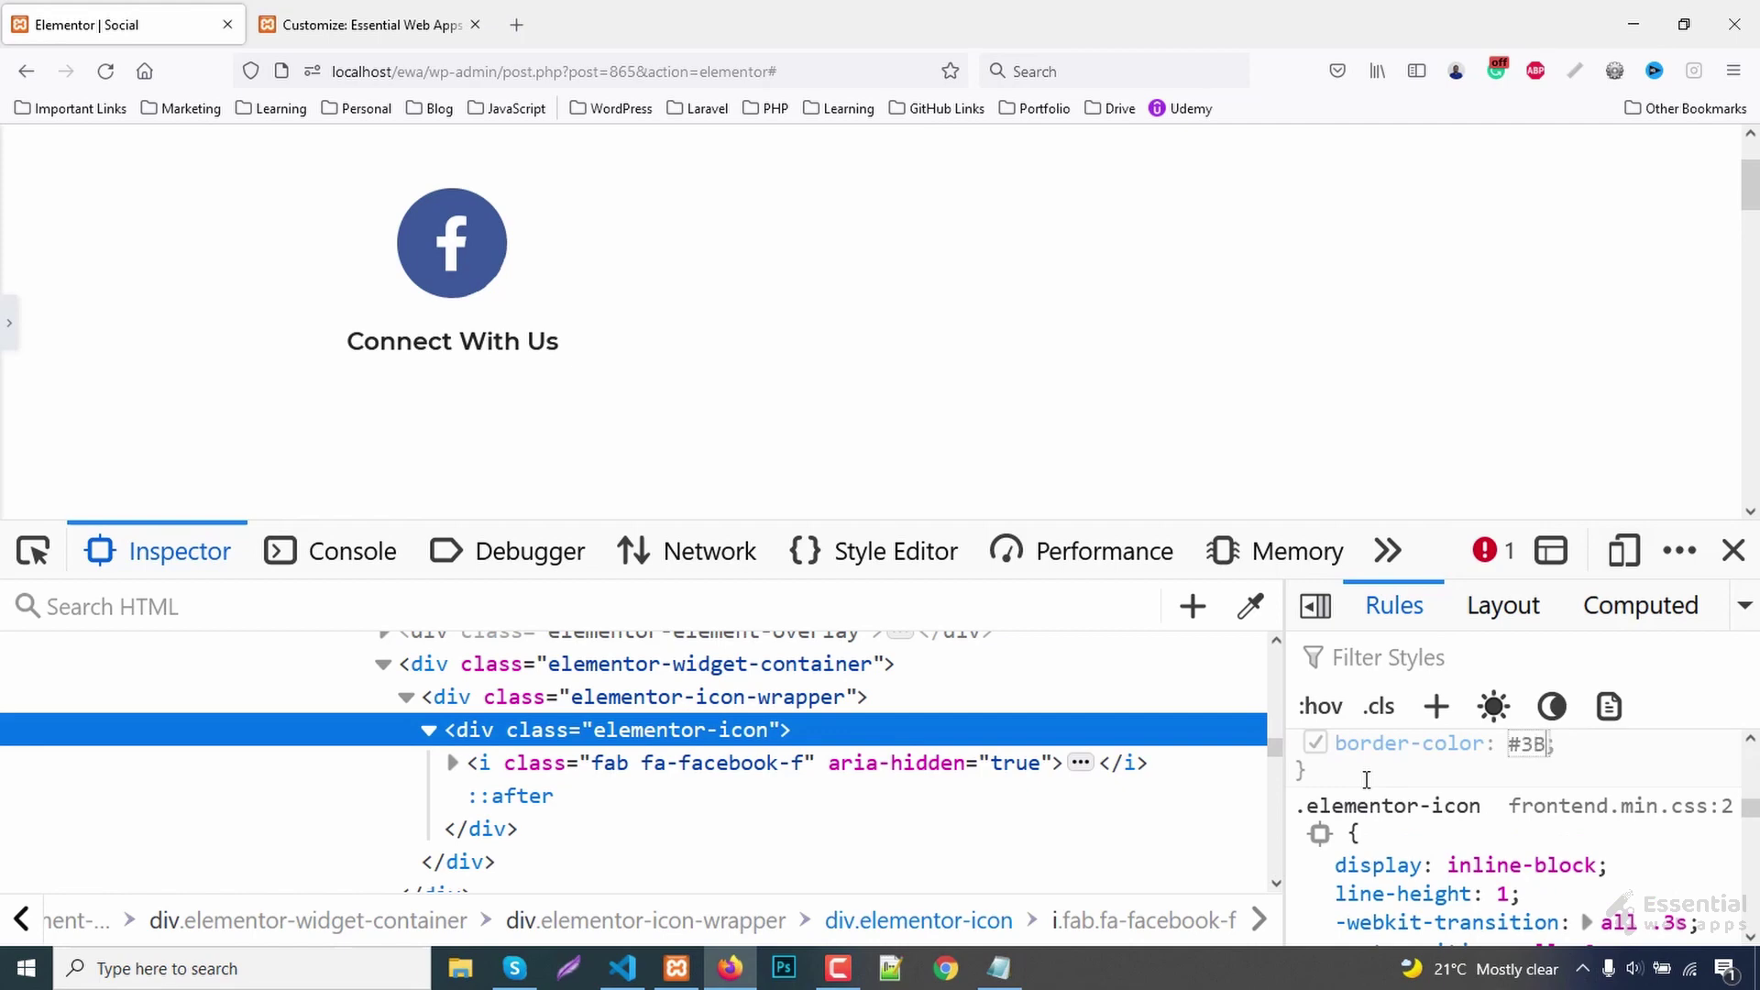
{"action": "type", "text": "5998"}
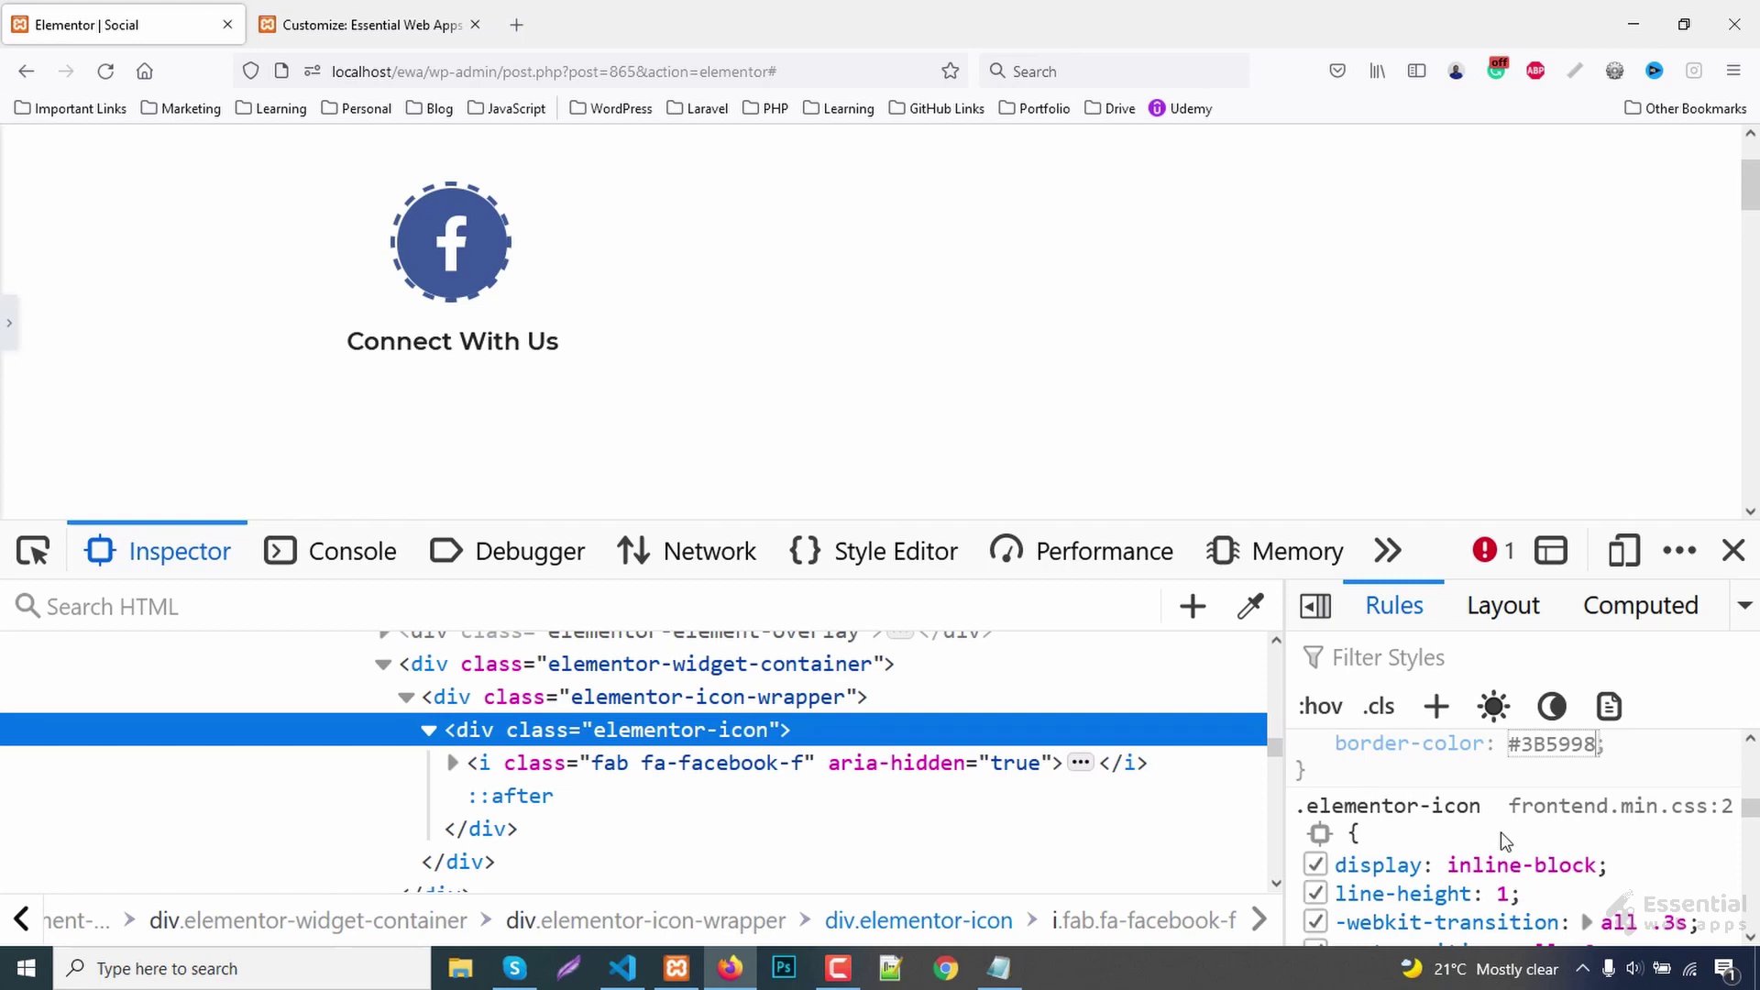
{"action": "scroll", "coordinate": [1556, 841], "scroll_direction": "up", "scroll_amount": 2}
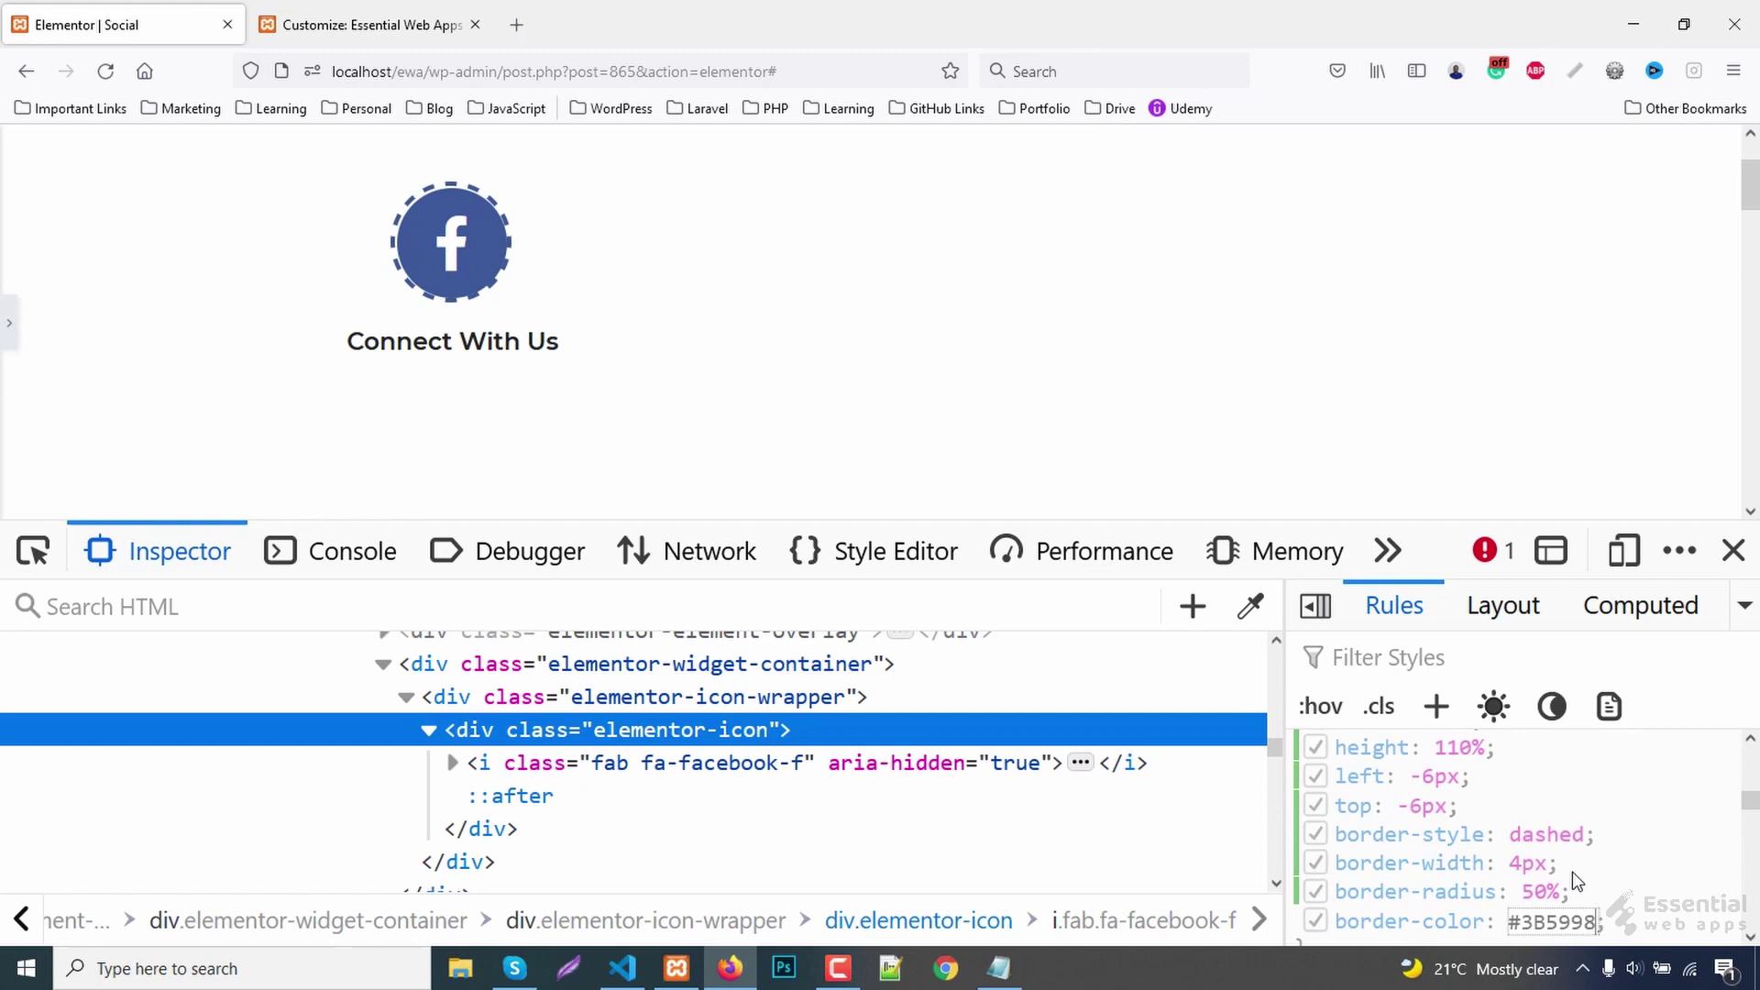
{"action": "scroll", "coordinate": [1572, 873], "scroll_direction": "up", "scroll_amount": 2}
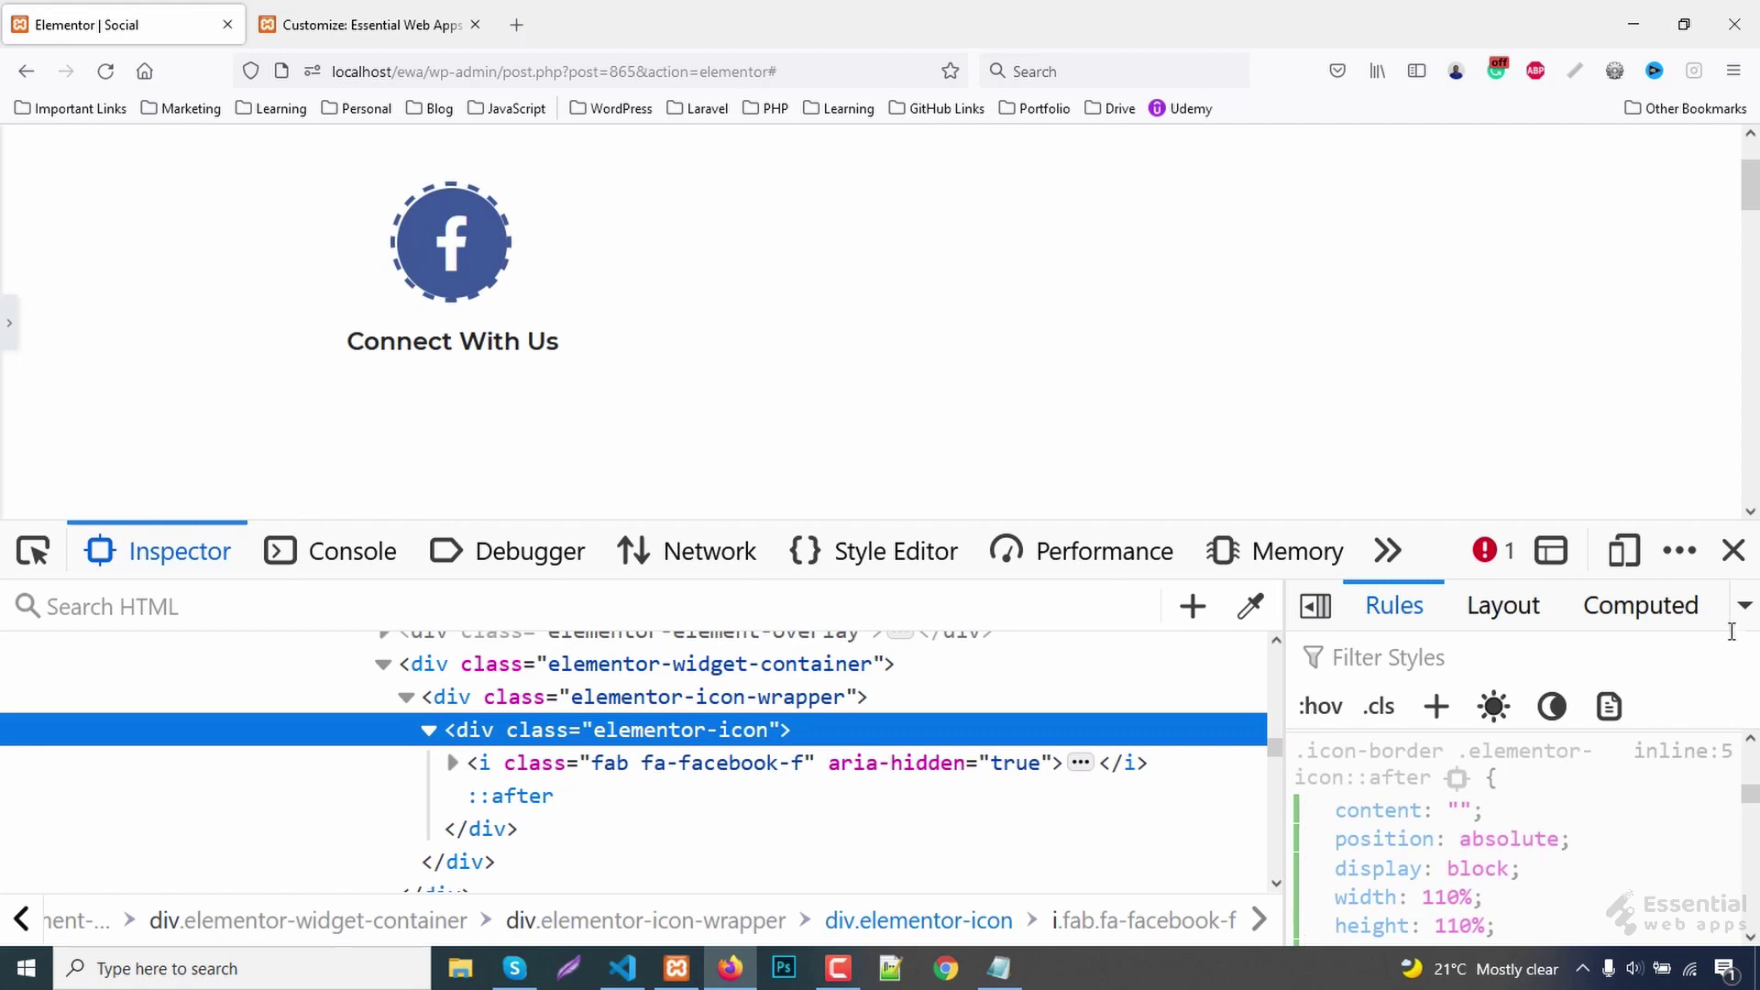
- Close devtools and set the Facebook icon's padding to 35
{"action": "left_click", "coordinate": [1733, 550]}
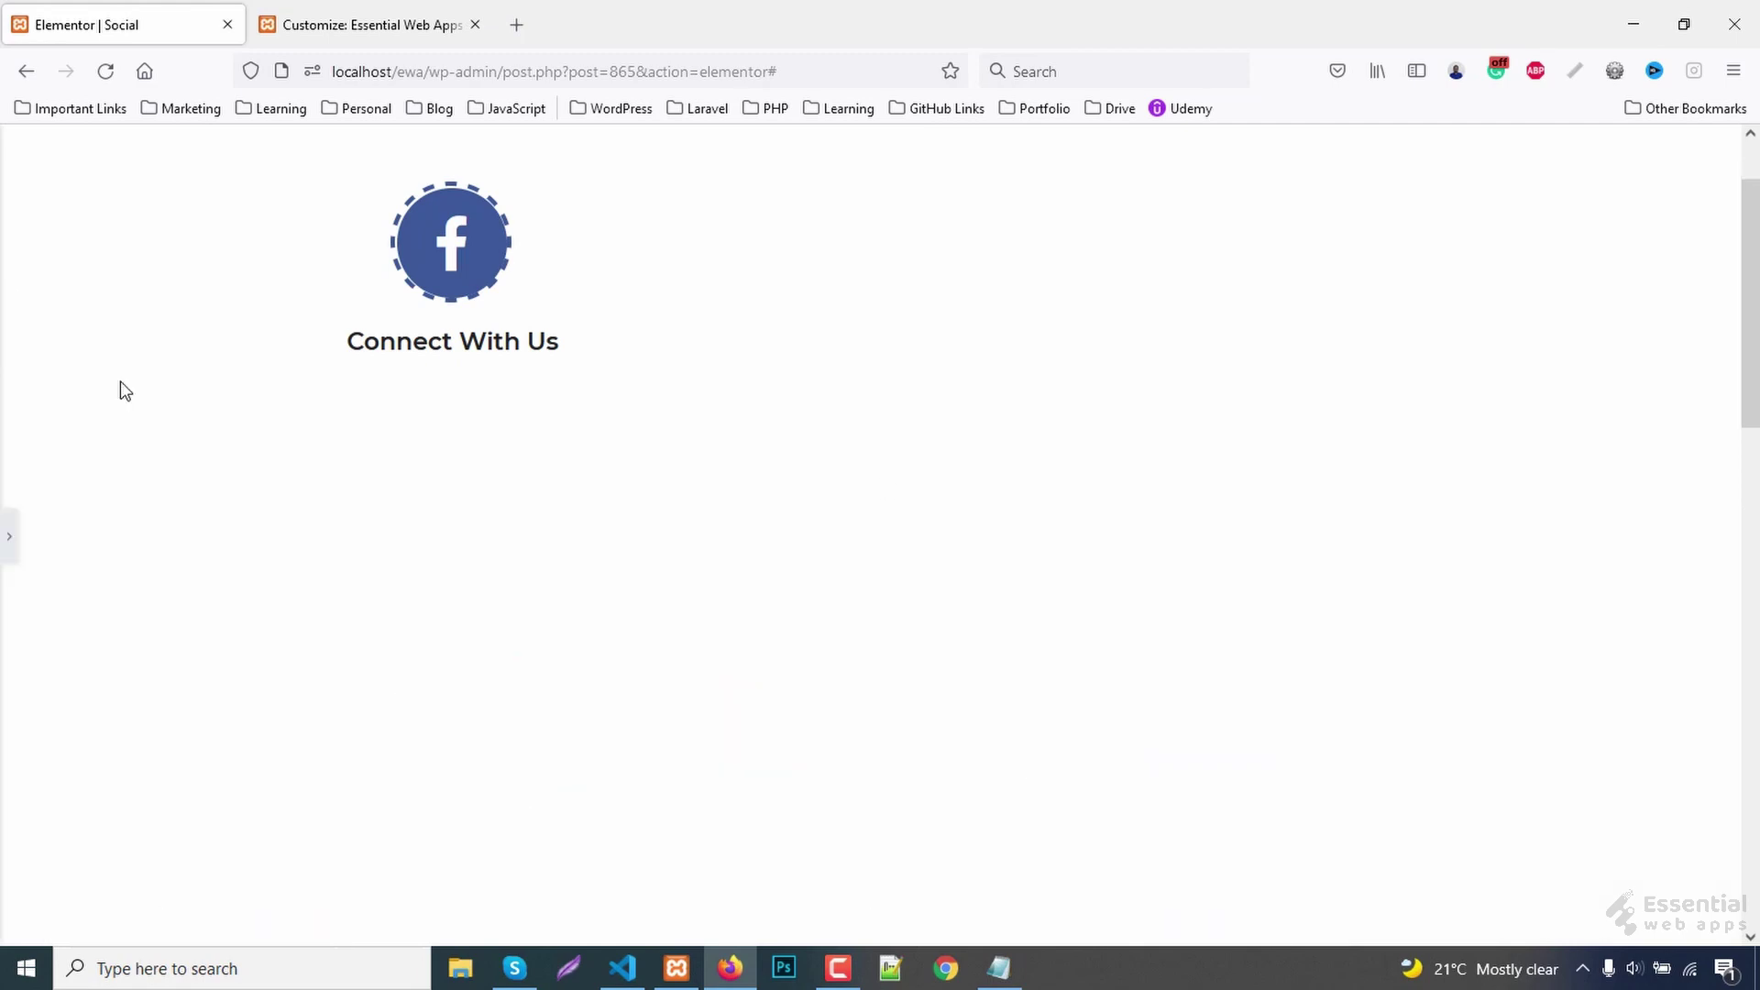
{"action": "left_click", "coordinate": [10, 536]}
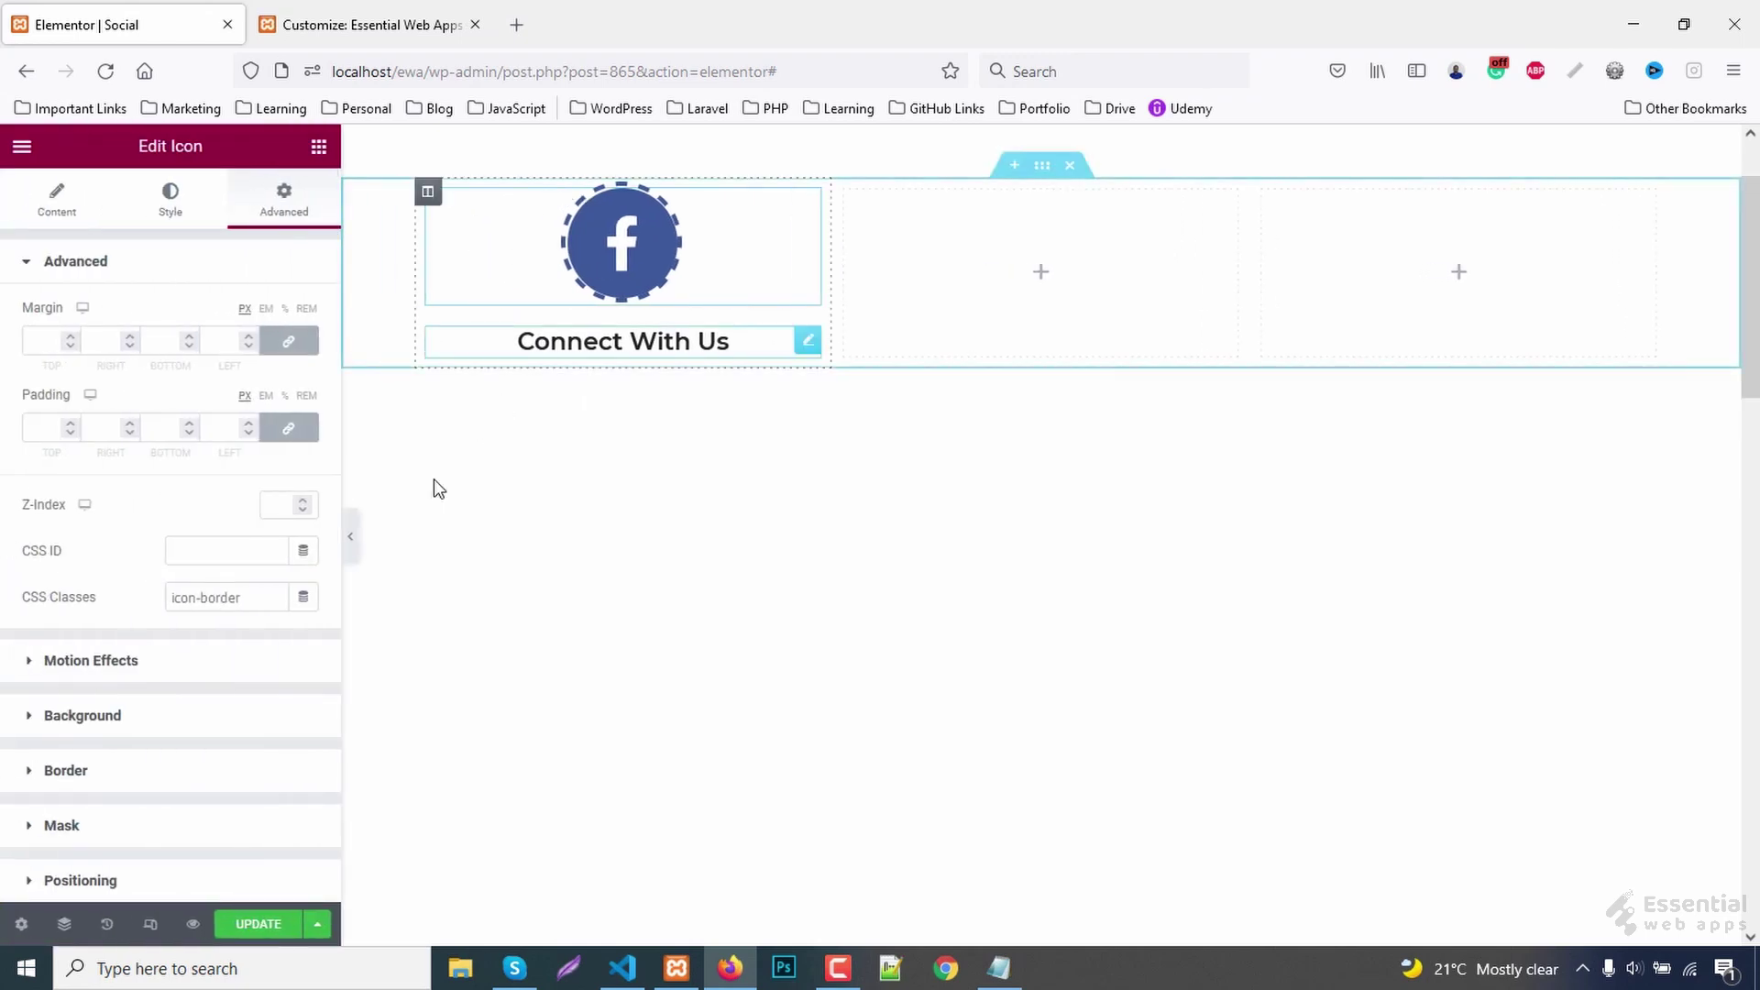
{"action": "left_click", "coordinate": [171, 201]}
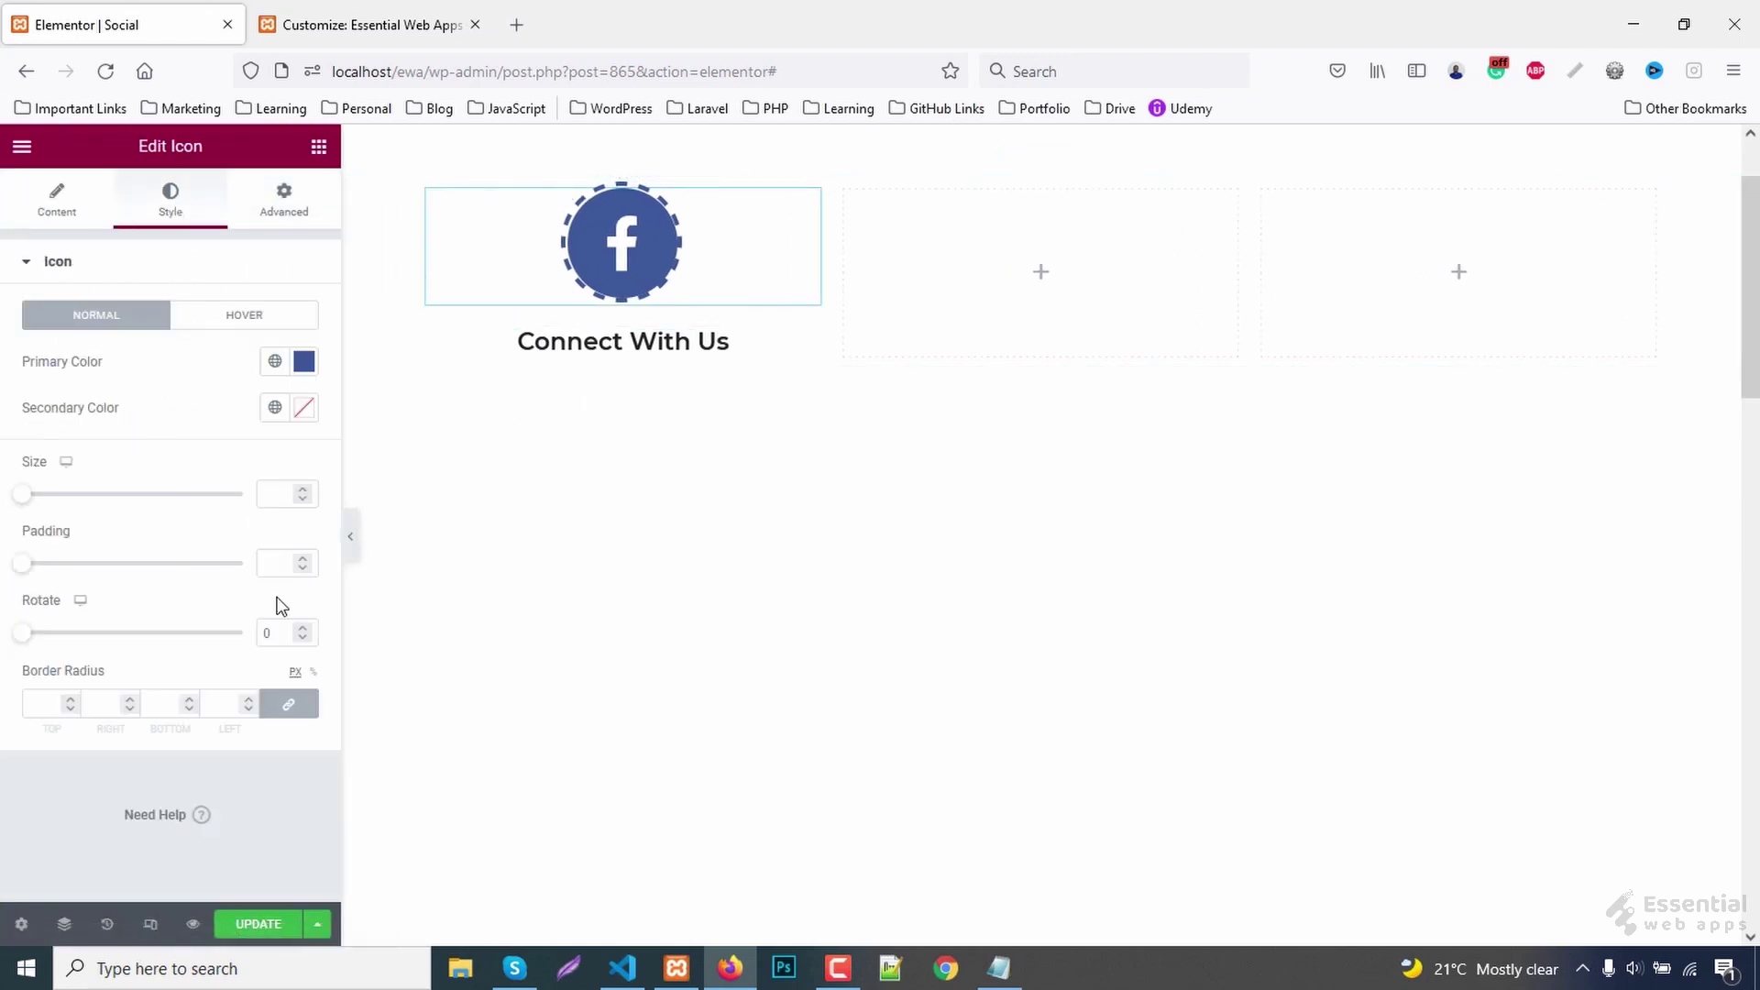
{"action": "left_click", "coordinate": [280, 566]}
{"action": "type", "text": "35"}
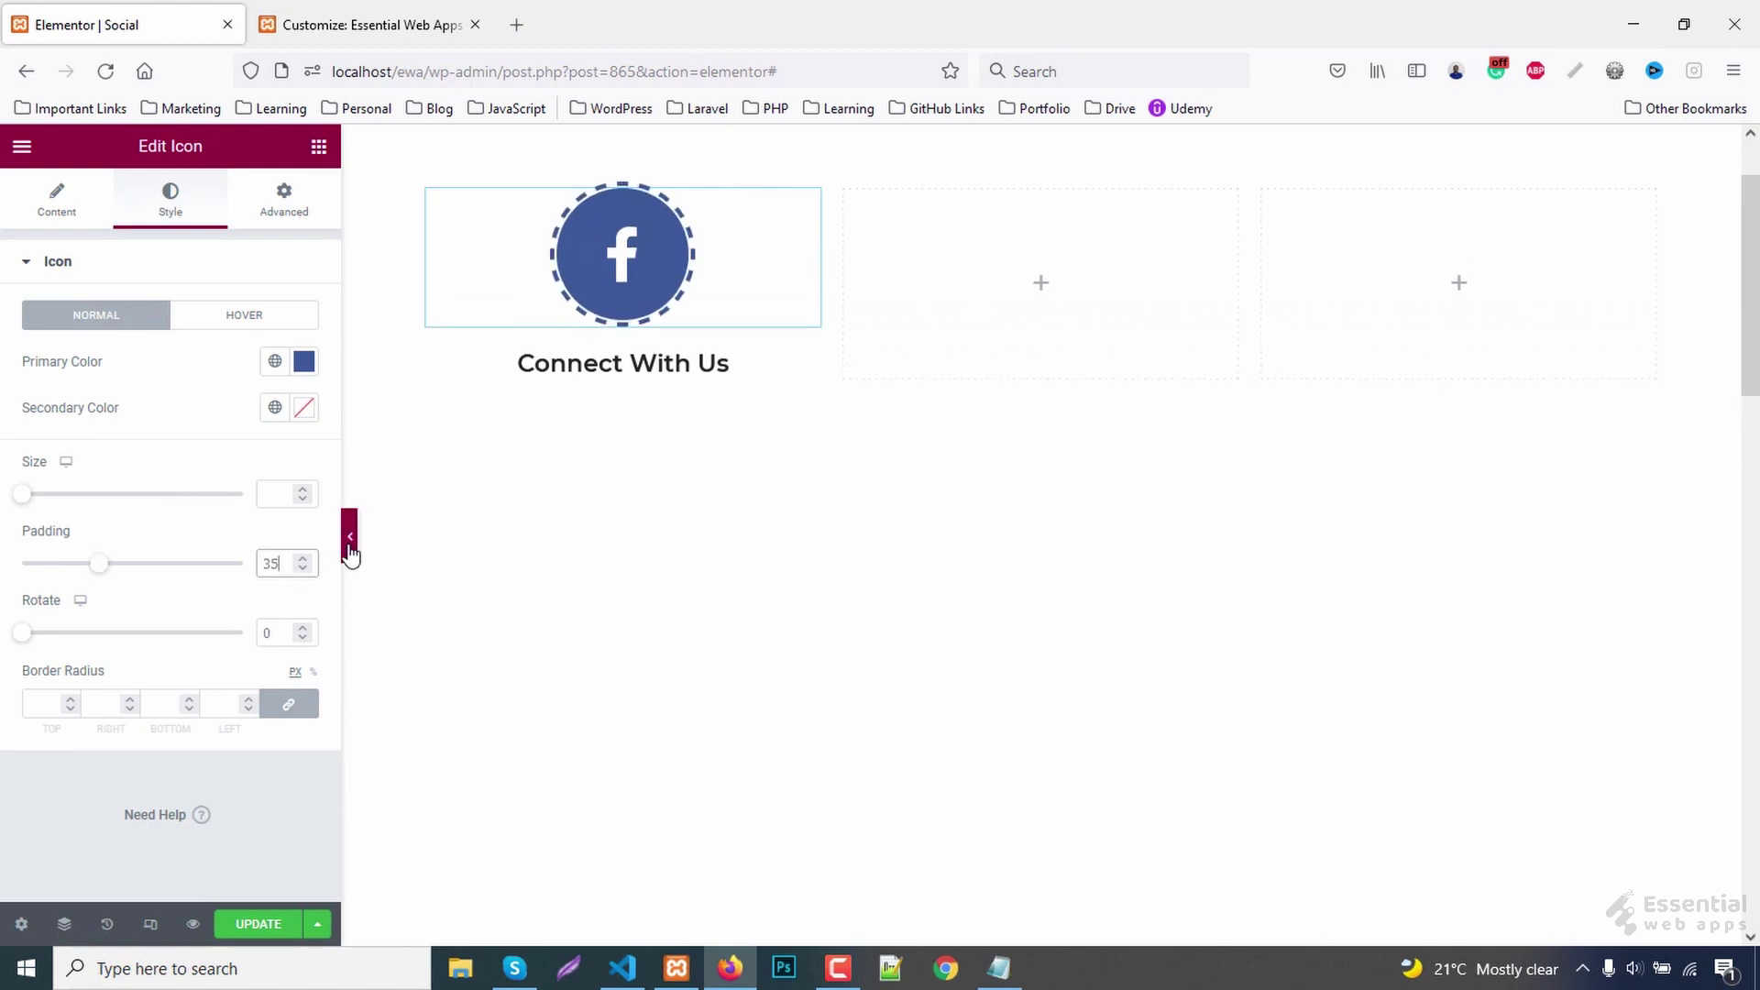
- Preview the enlarged icon with the editor panel hidden
{"action": "left_click", "coordinate": [349, 544]}
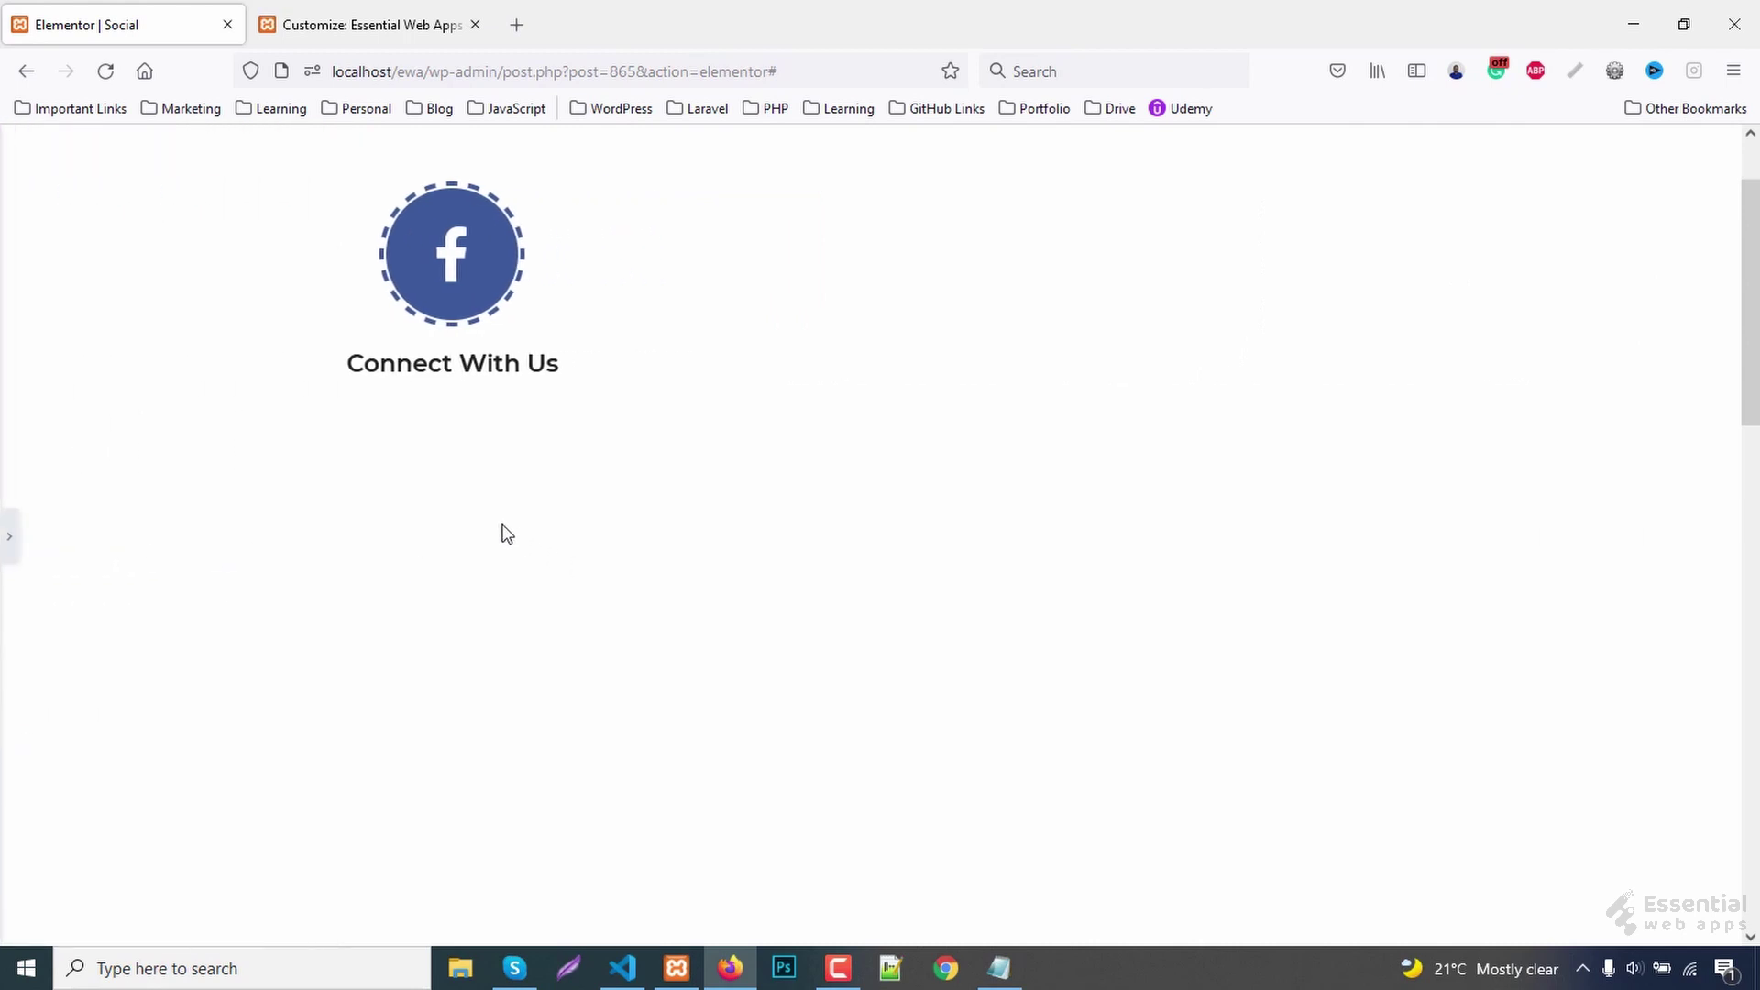
{"action": "left_click", "coordinate": [10, 535]}
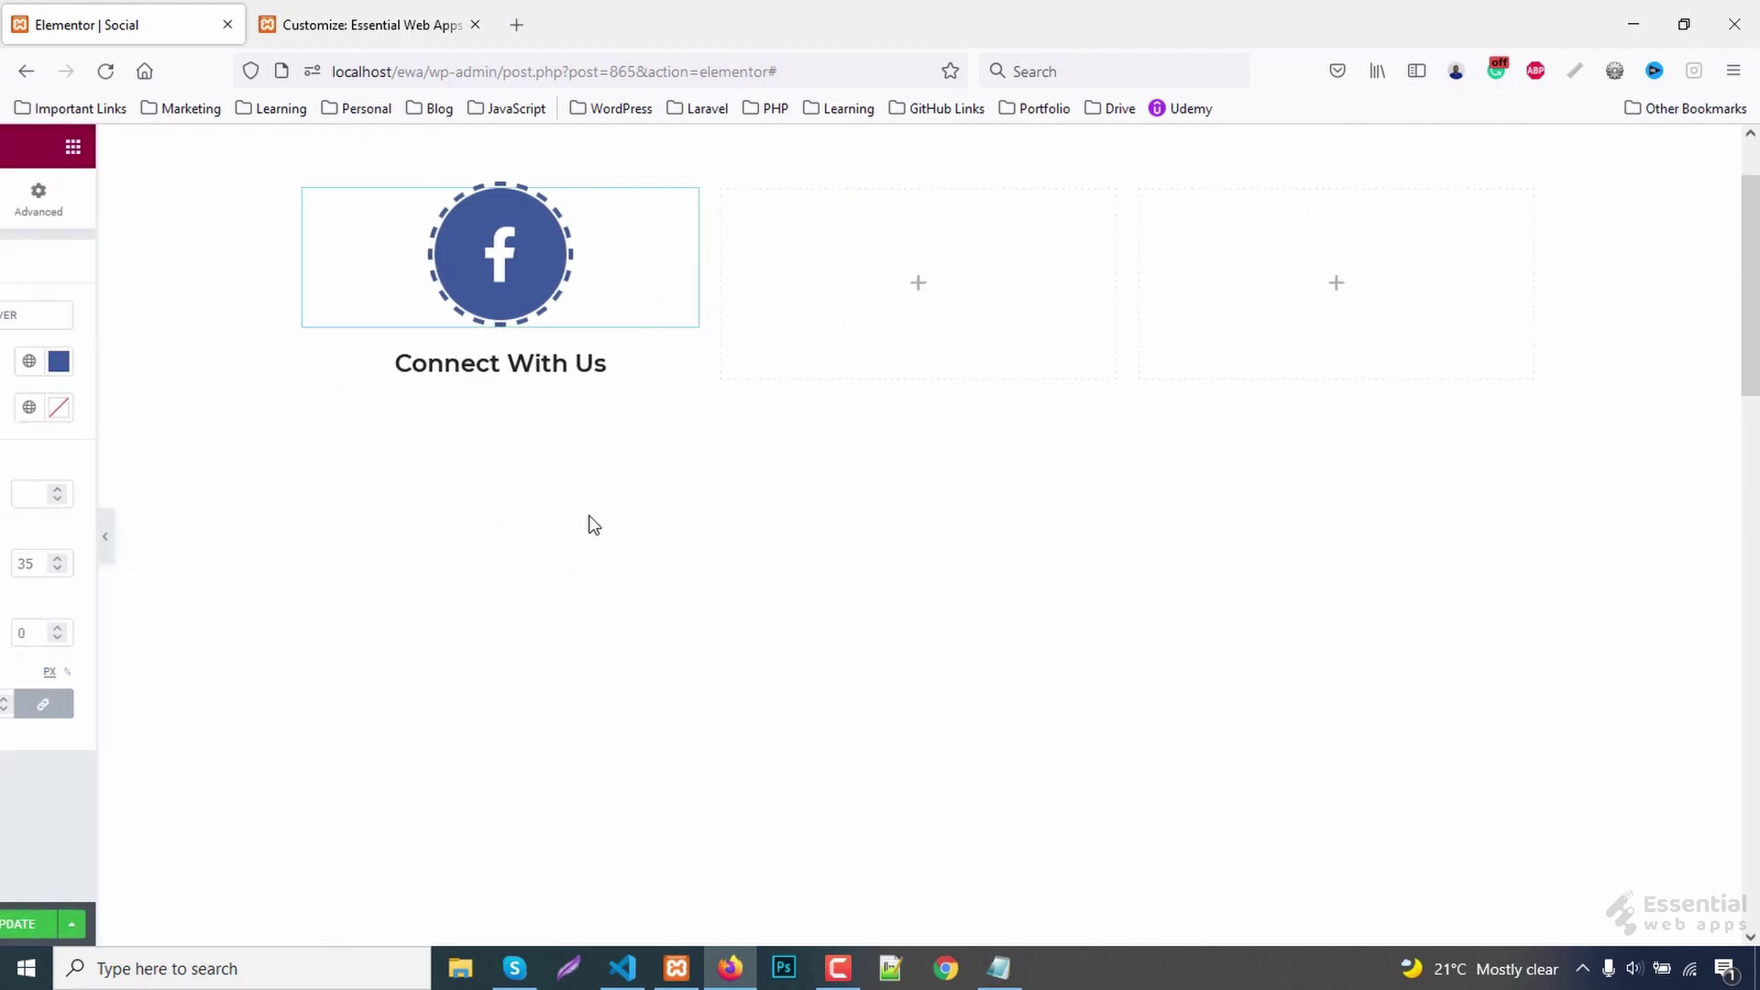
{"action": "left_click", "coordinate": [352, 535]}
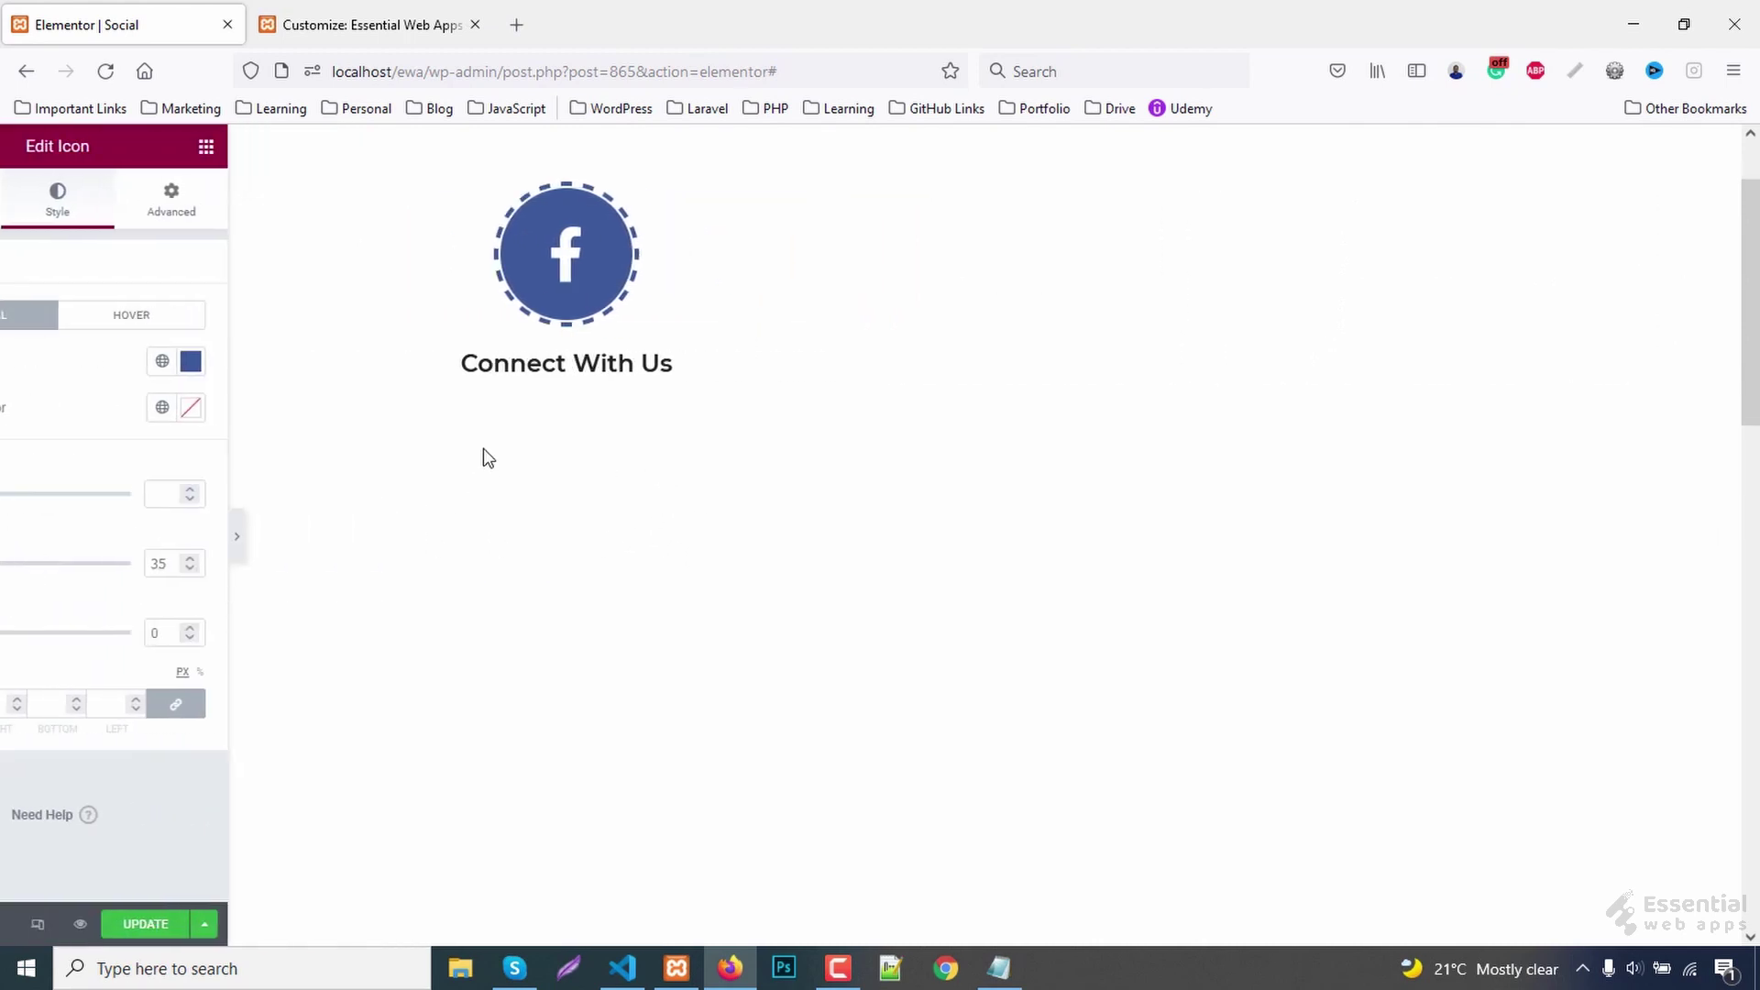
{"action": "right_click", "coordinate": [505, 275]}
- Inspect the icon's ::after, open its Style Editor source, and select the .icon-border rules
{"action": "left_click", "coordinate": [582, 568]}
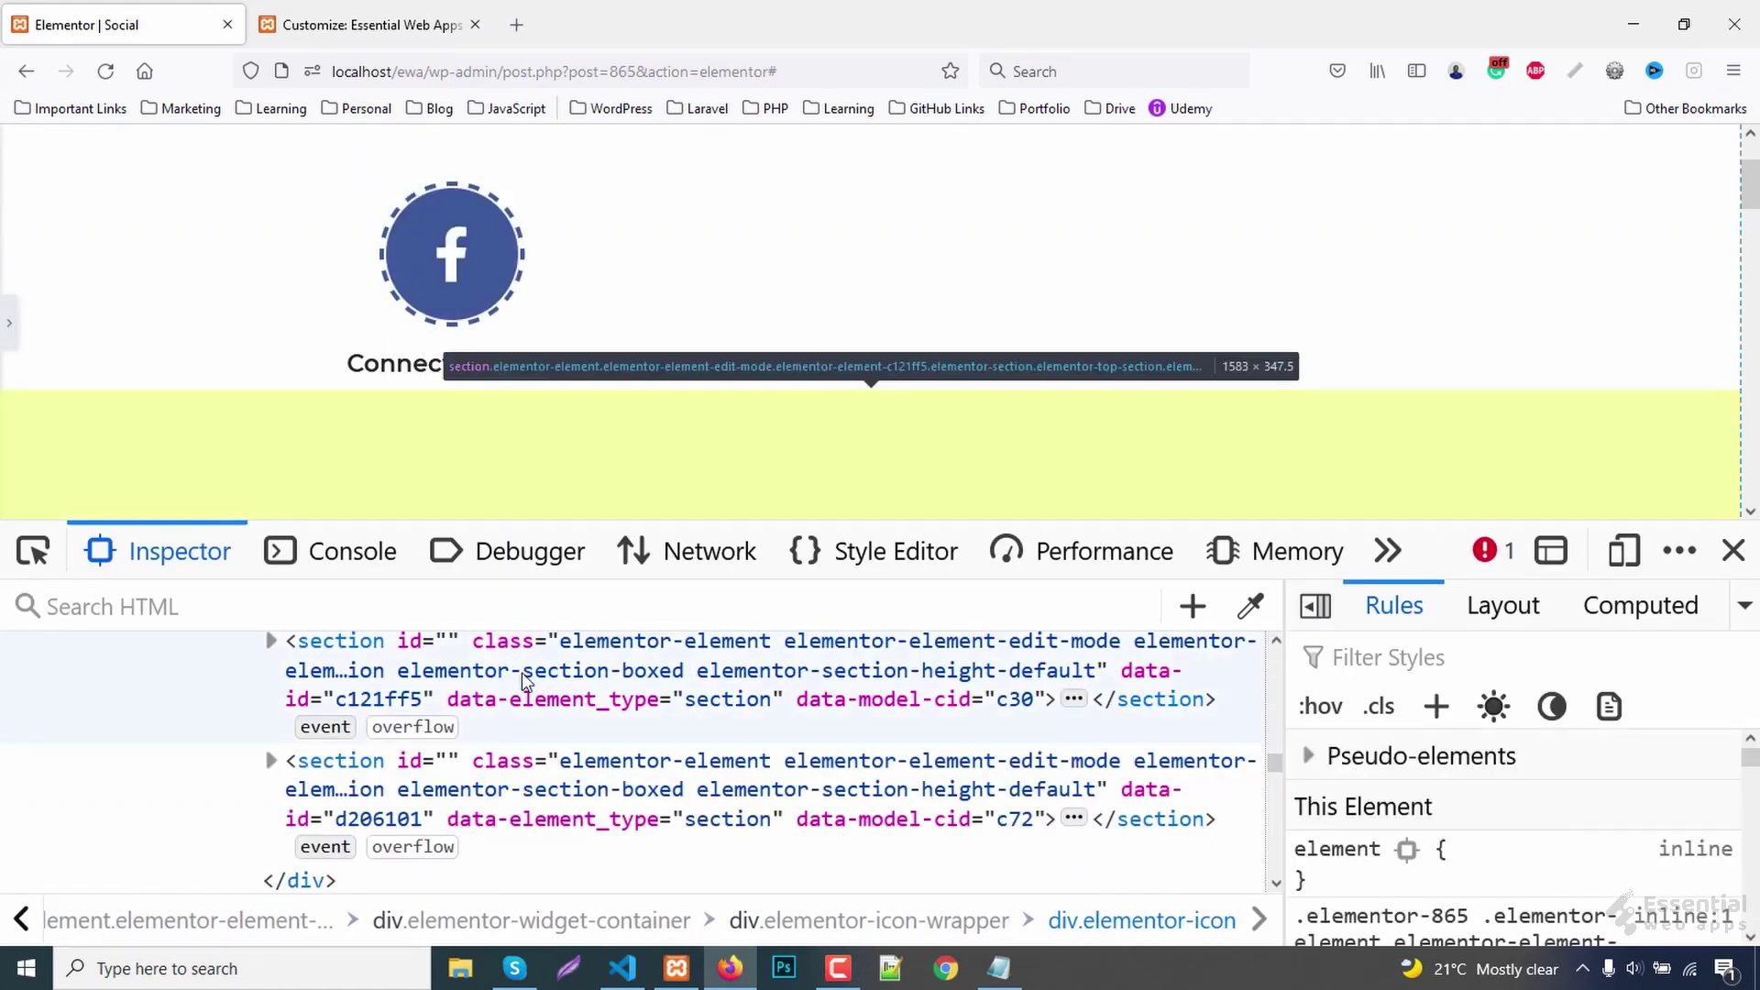
{"action": "scroll", "coordinate": [562, 765], "scroll_direction": "up", "scroll_amount": 2}
{"action": "scroll", "coordinate": [550, 759], "scroll_direction": "up", "scroll_amount": 3}
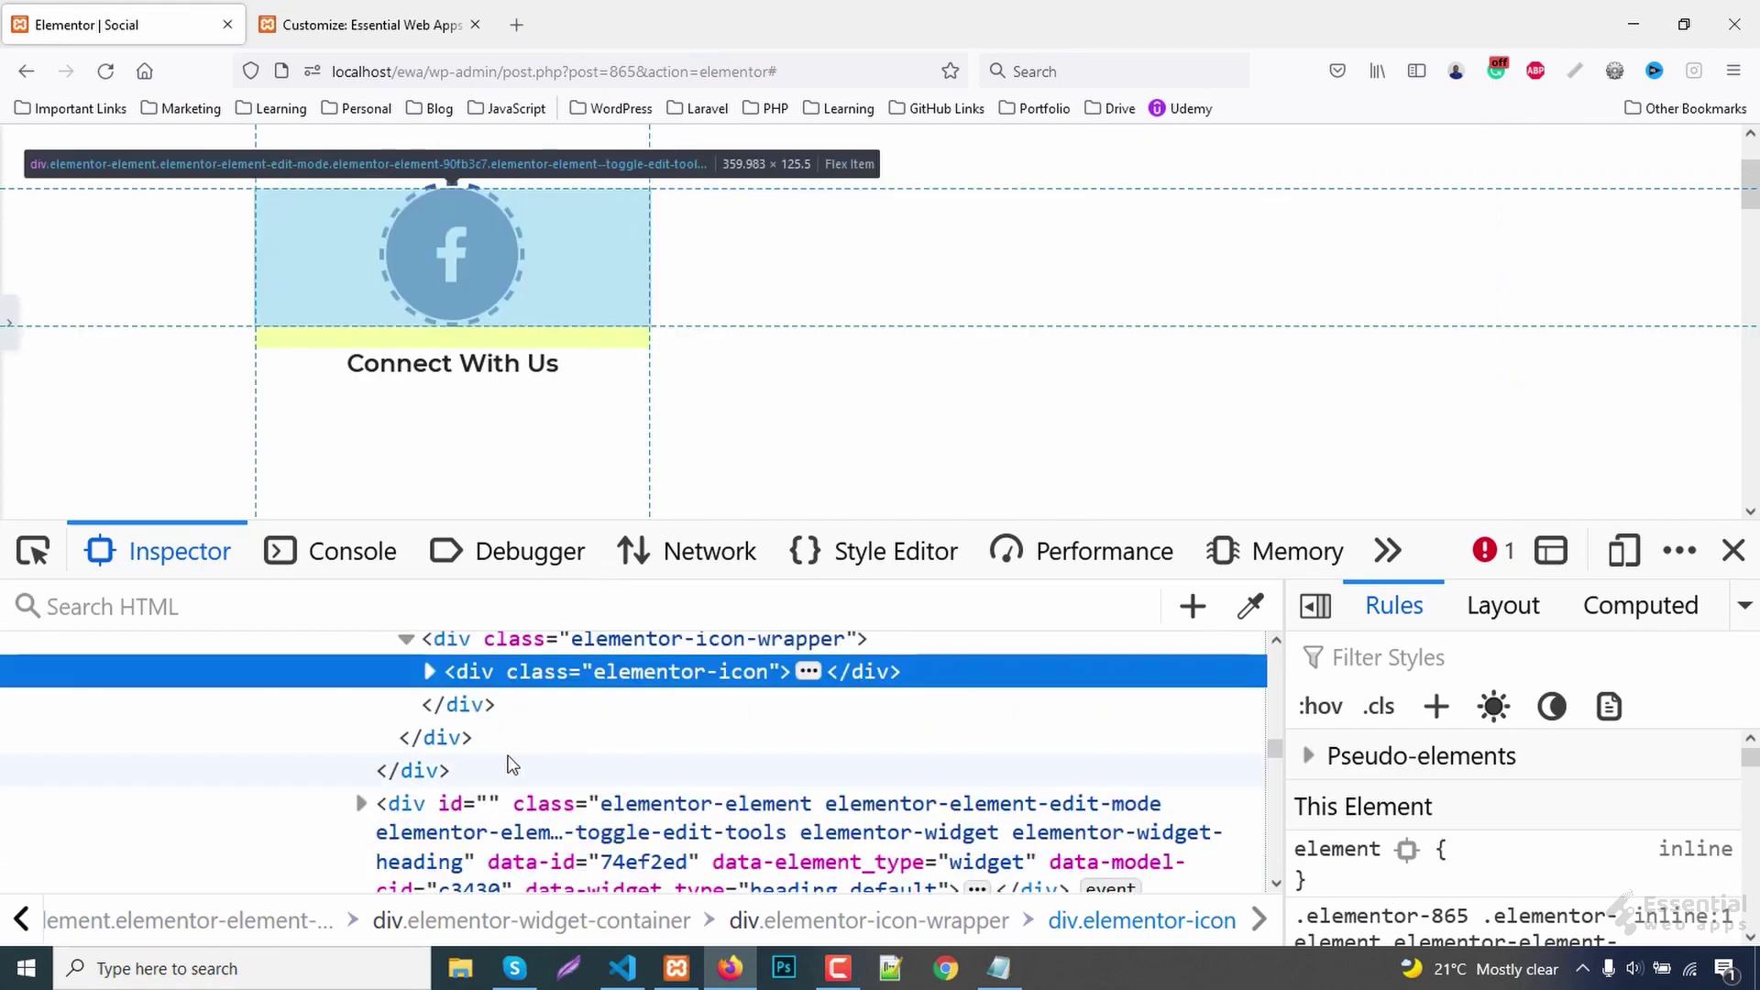
{"action": "left_click", "coordinate": [430, 672]}
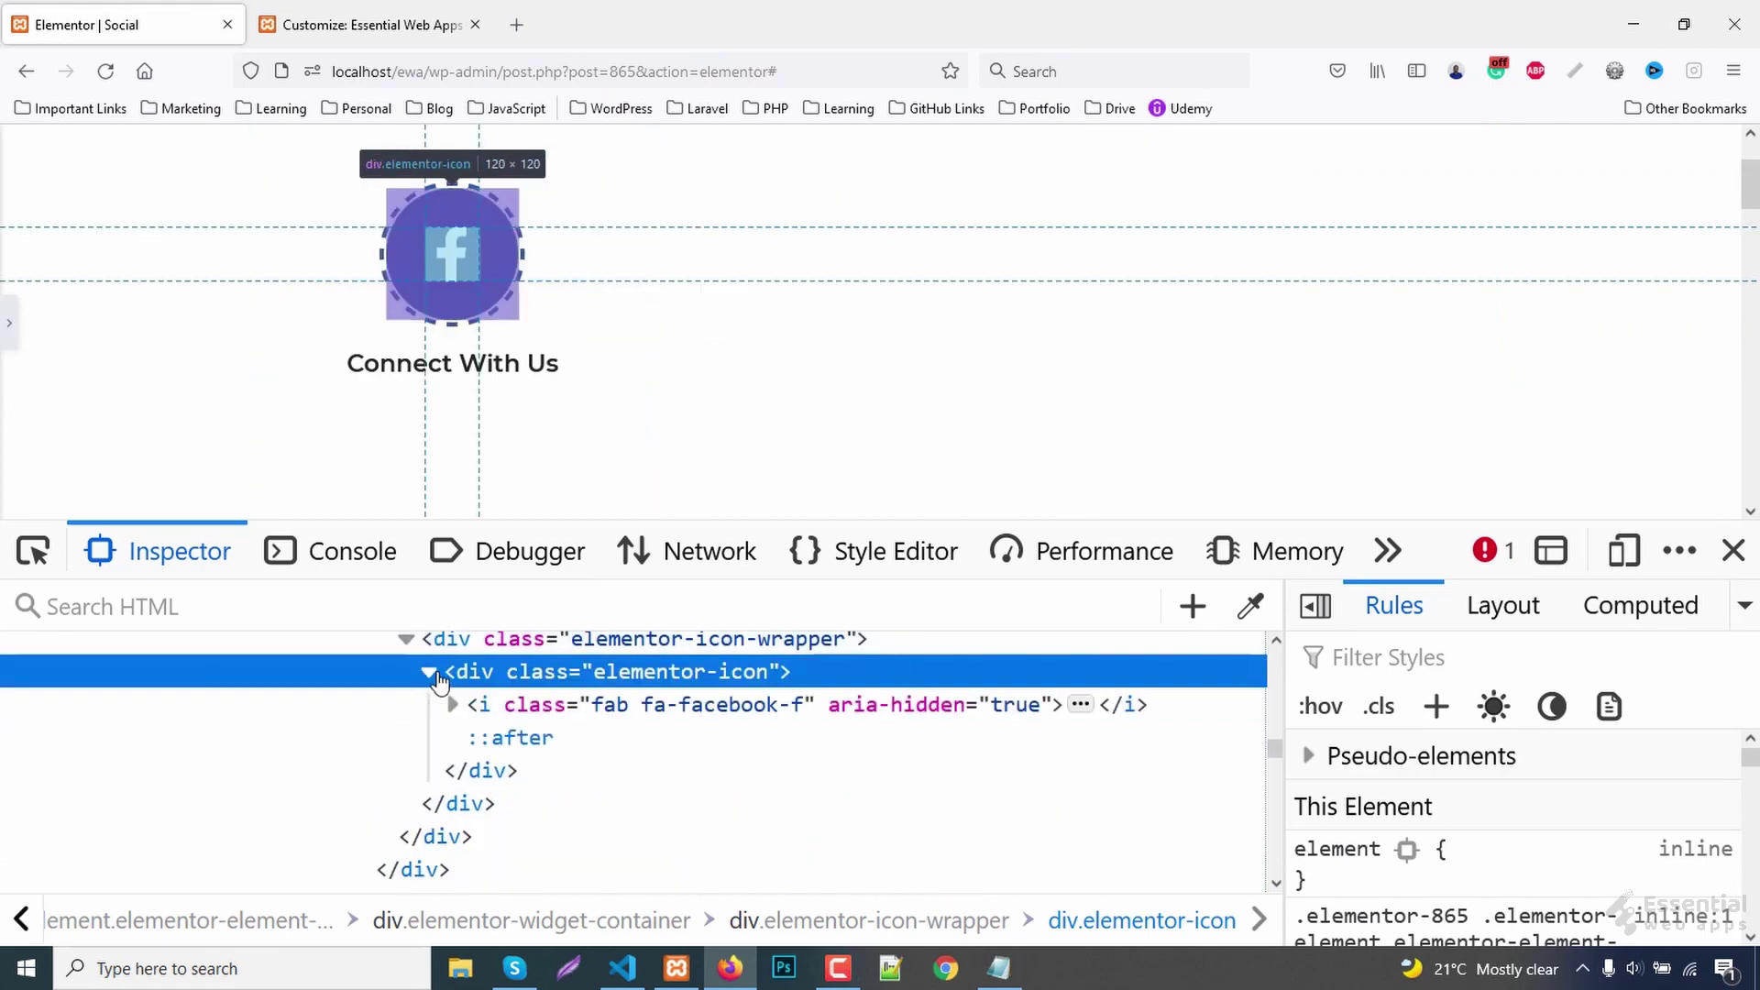
{"action": "left_click", "coordinate": [521, 740]}
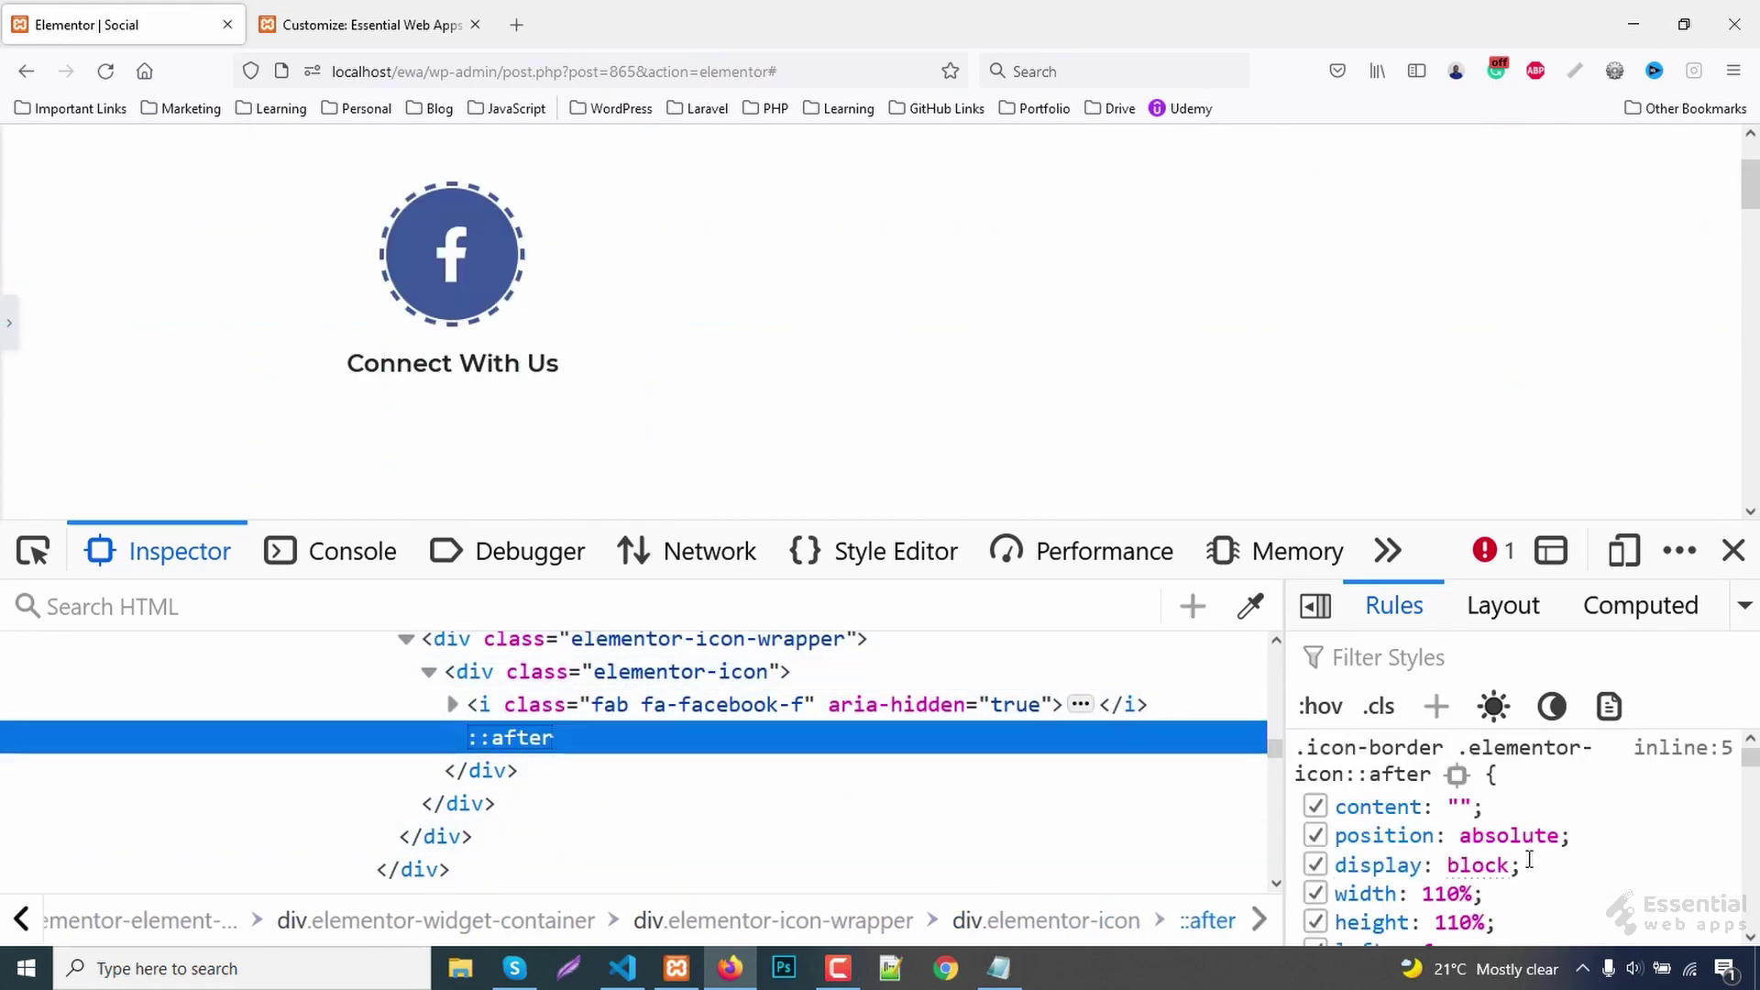
{"action": "left_click", "coordinate": [1680, 749]}
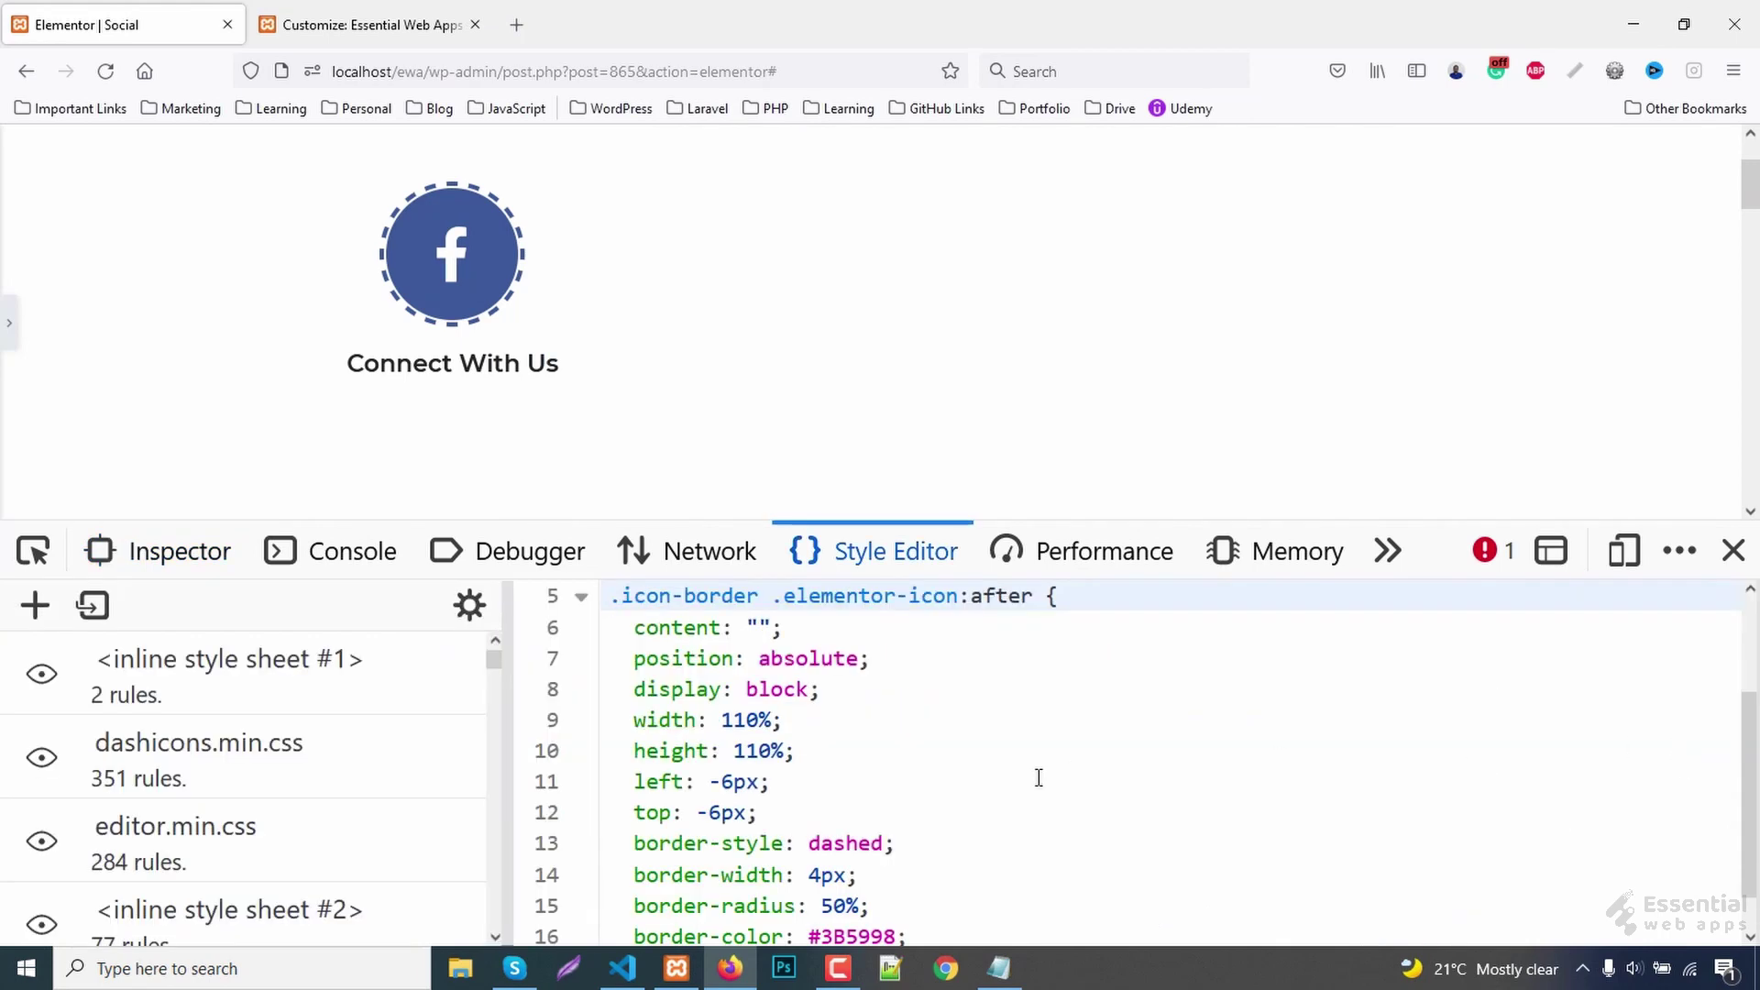
{"action": "scroll", "coordinate": [1038, 779], "scroll_direction": "down", "scroll_amount": 1}
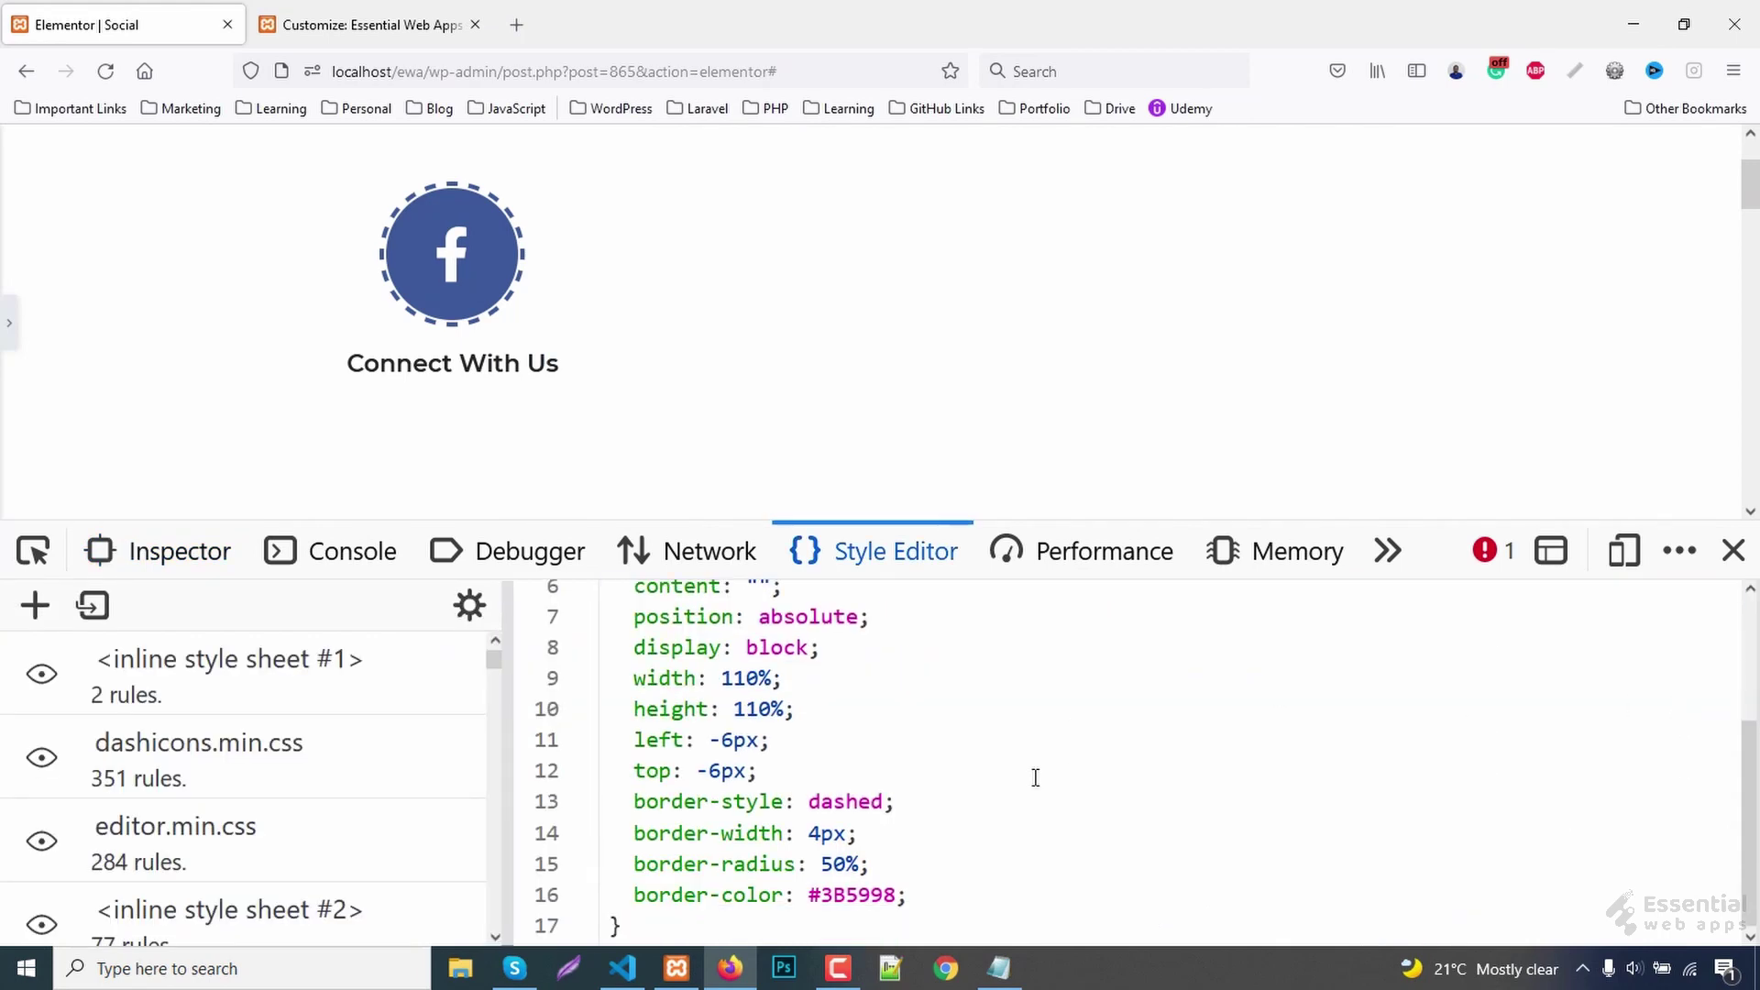
{"action": "scroll", "coordinate": [1037, 776], "scroll_direction": "up", "scroll_amount": 2}
{"action": "scroll", "coordinate": [959, 774], "scroll_direction": "down", "scroll_amount": 2}
{"action": "left_click_drag", "start_coordinate": [633, 922], "coordinate": [578, 646]}
{"action": "key", "text": "ctrl+c"}
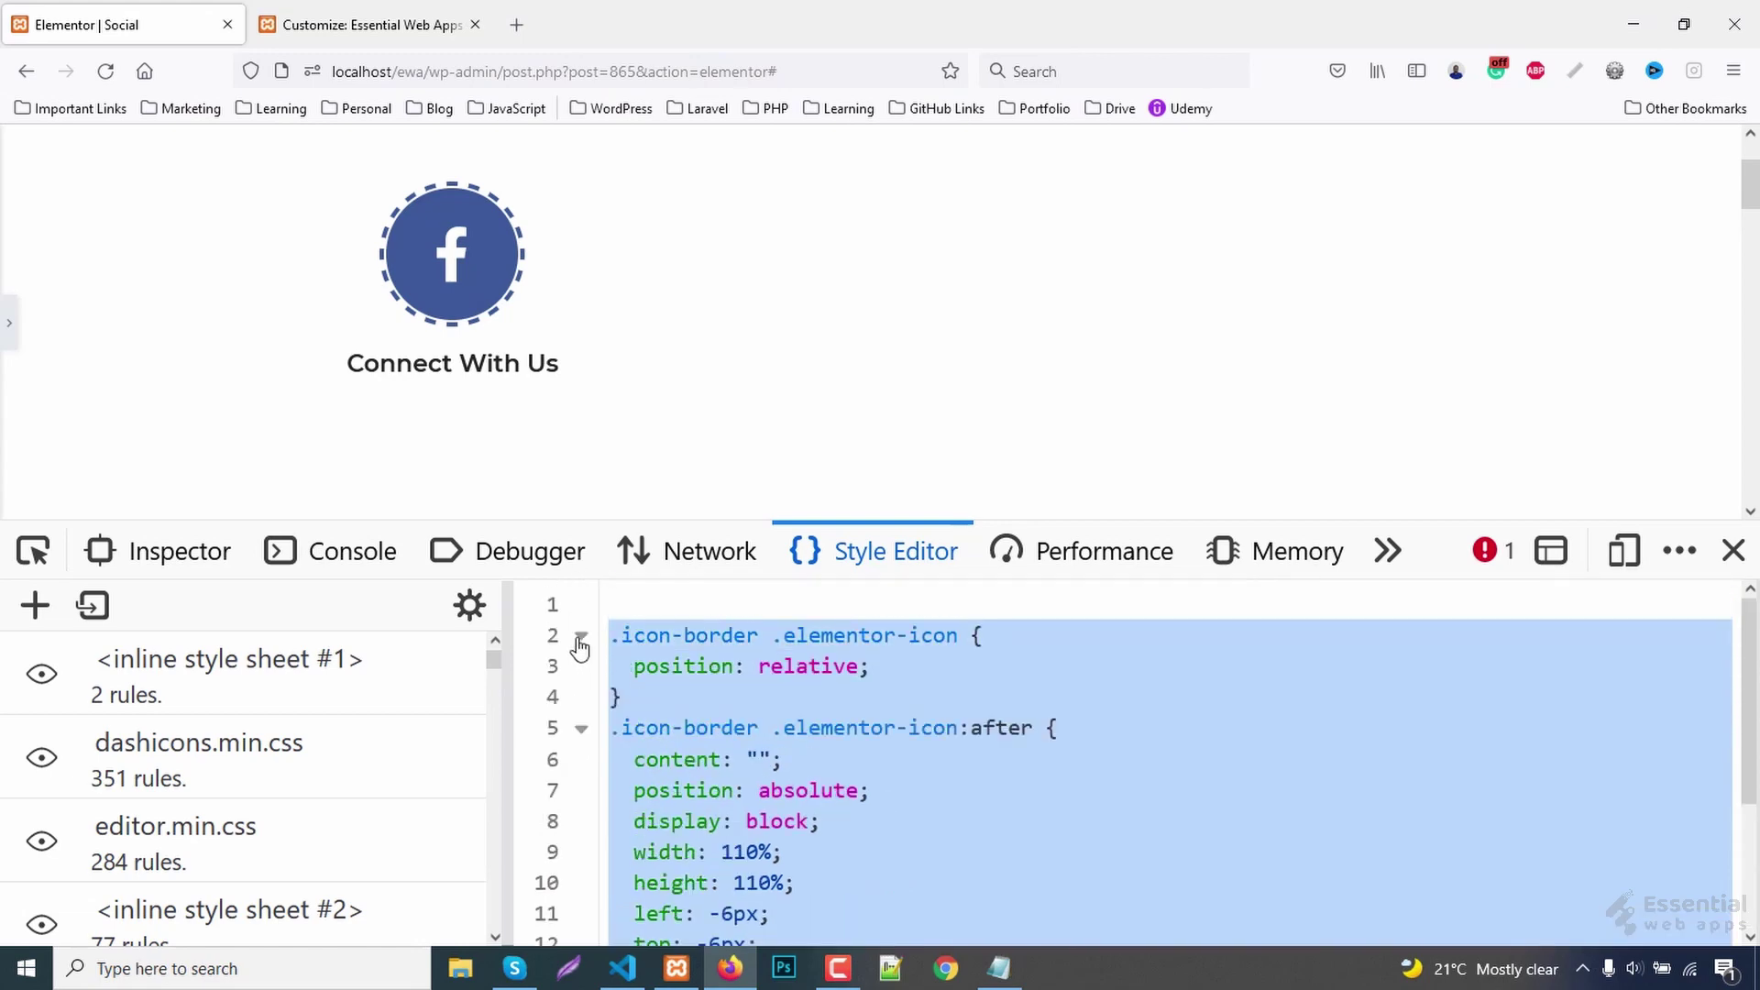
- Paste the copied icon-border CSS into Additional CSS and add a line after border-color
{"action": "left_click", "coordinate": [357, 25]}
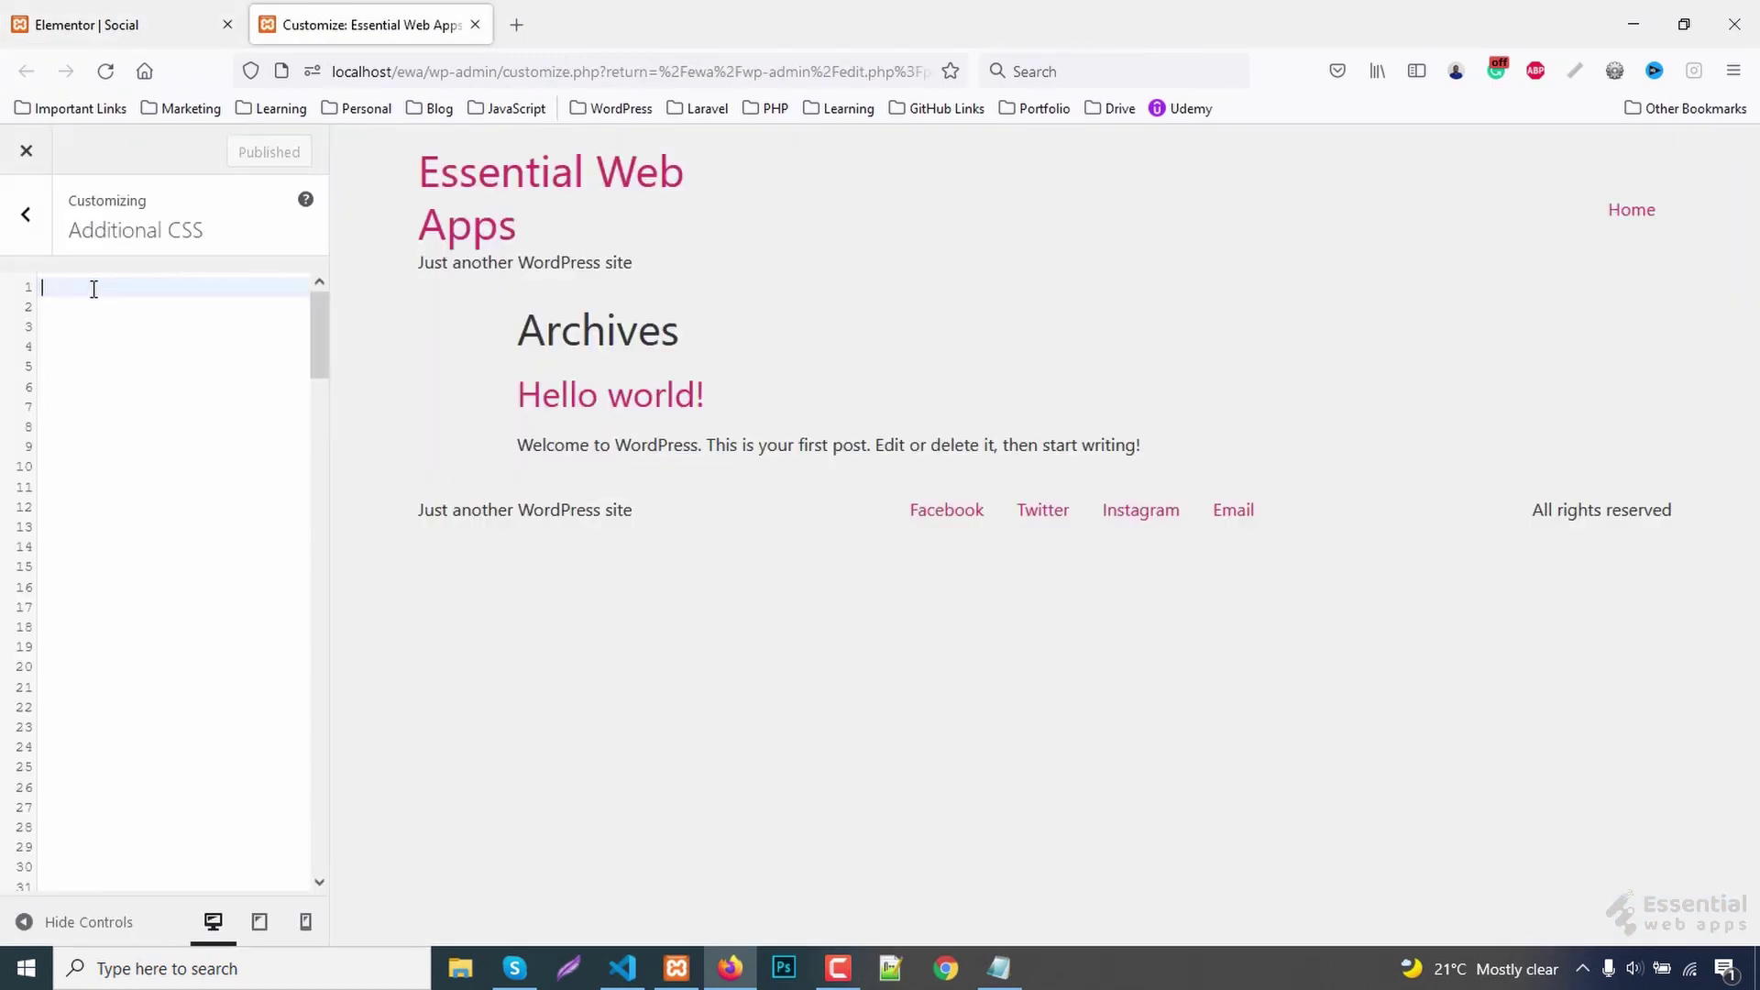
{"action": "key", "text": "ctrl+v"}
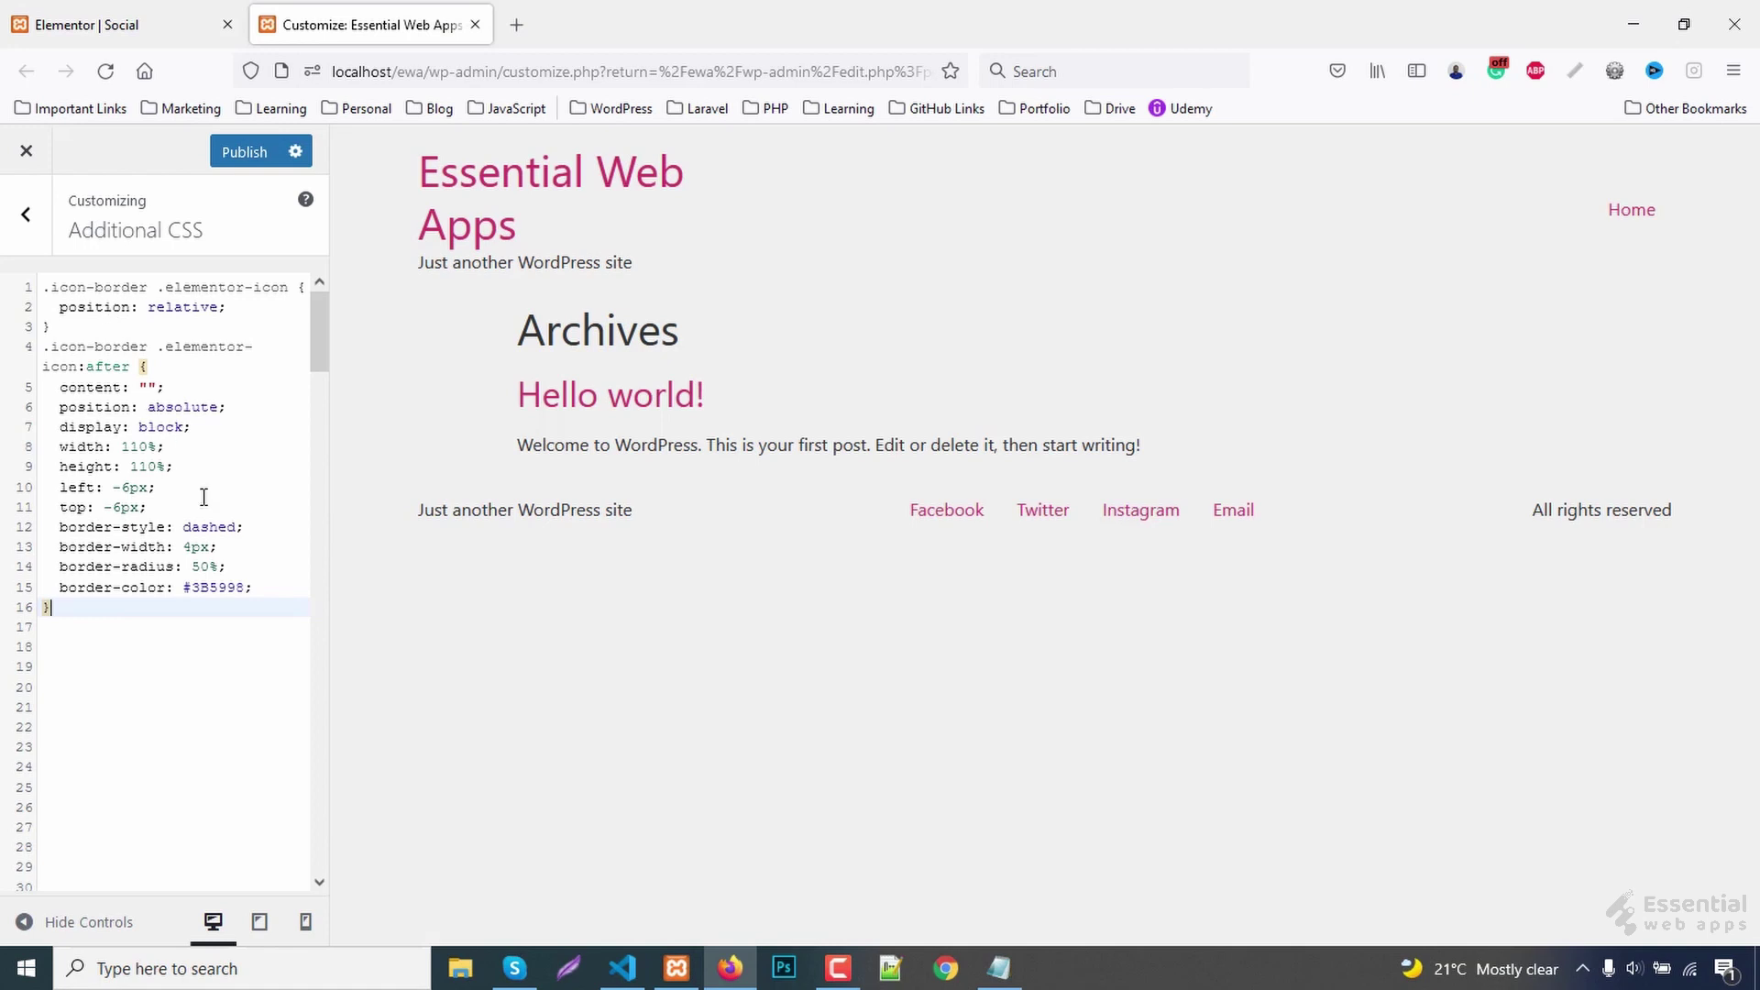
{"action": "left_click", "coordinate": [258, 588]}
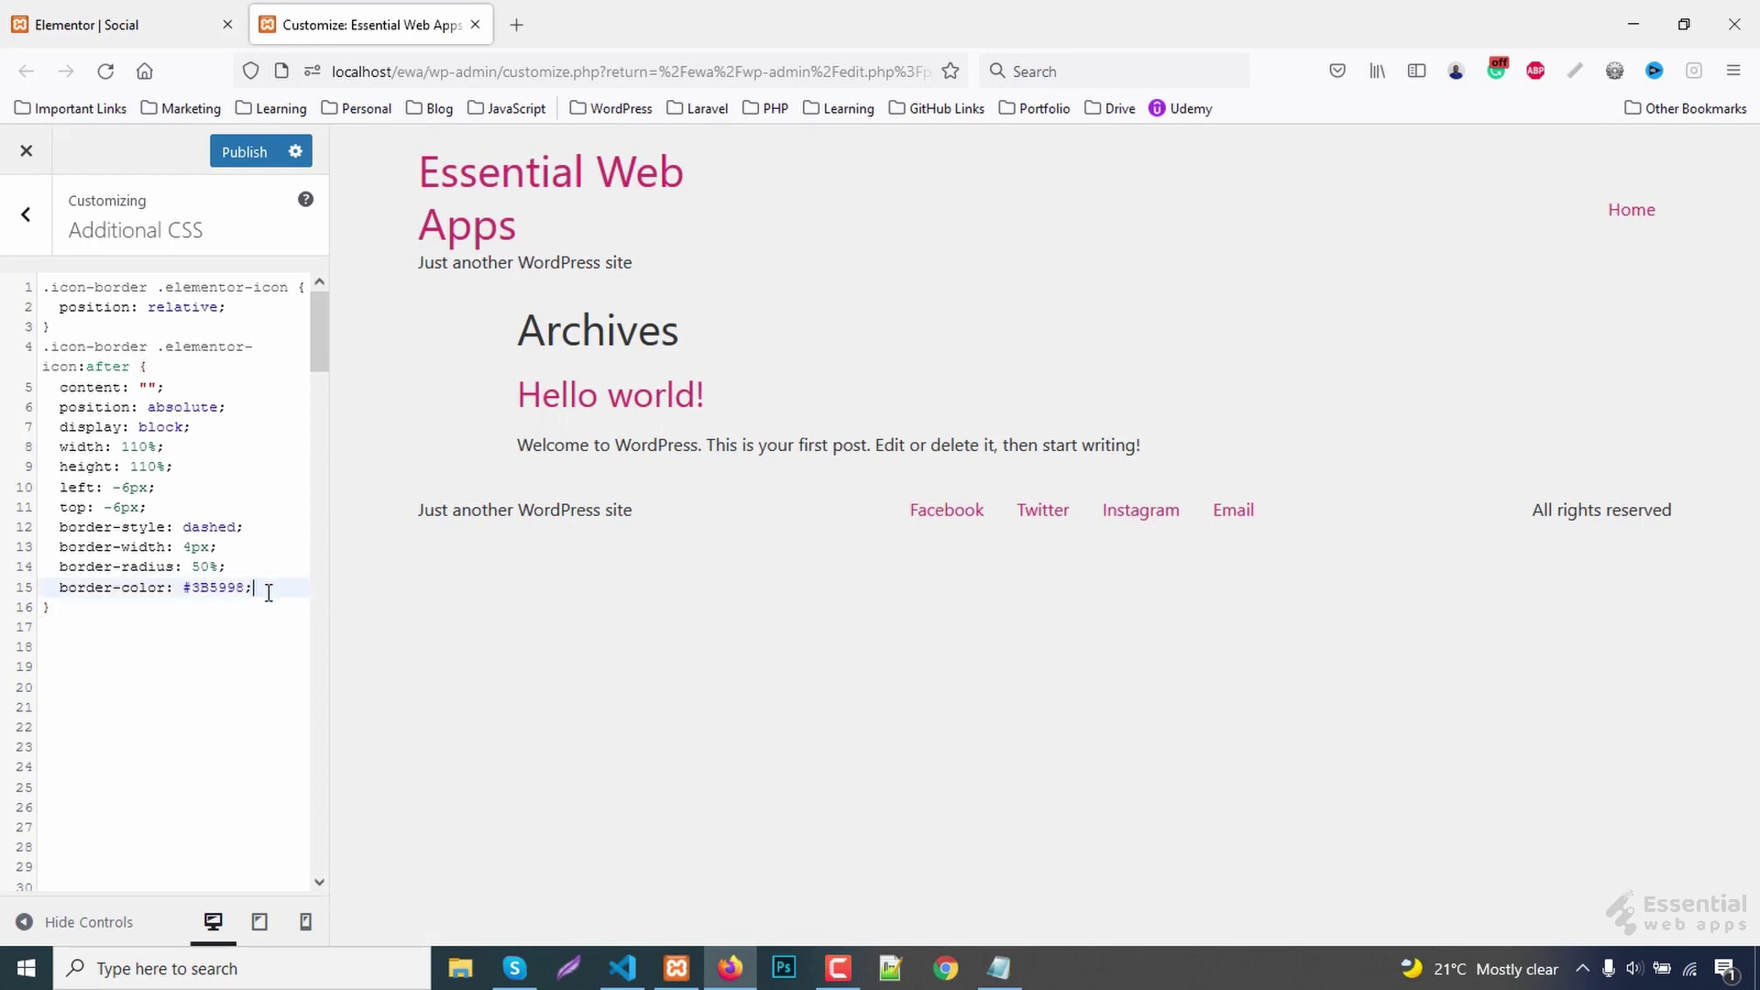
{"action": "key", "text": "Return"}
{"action": "type", "text": "animati"}
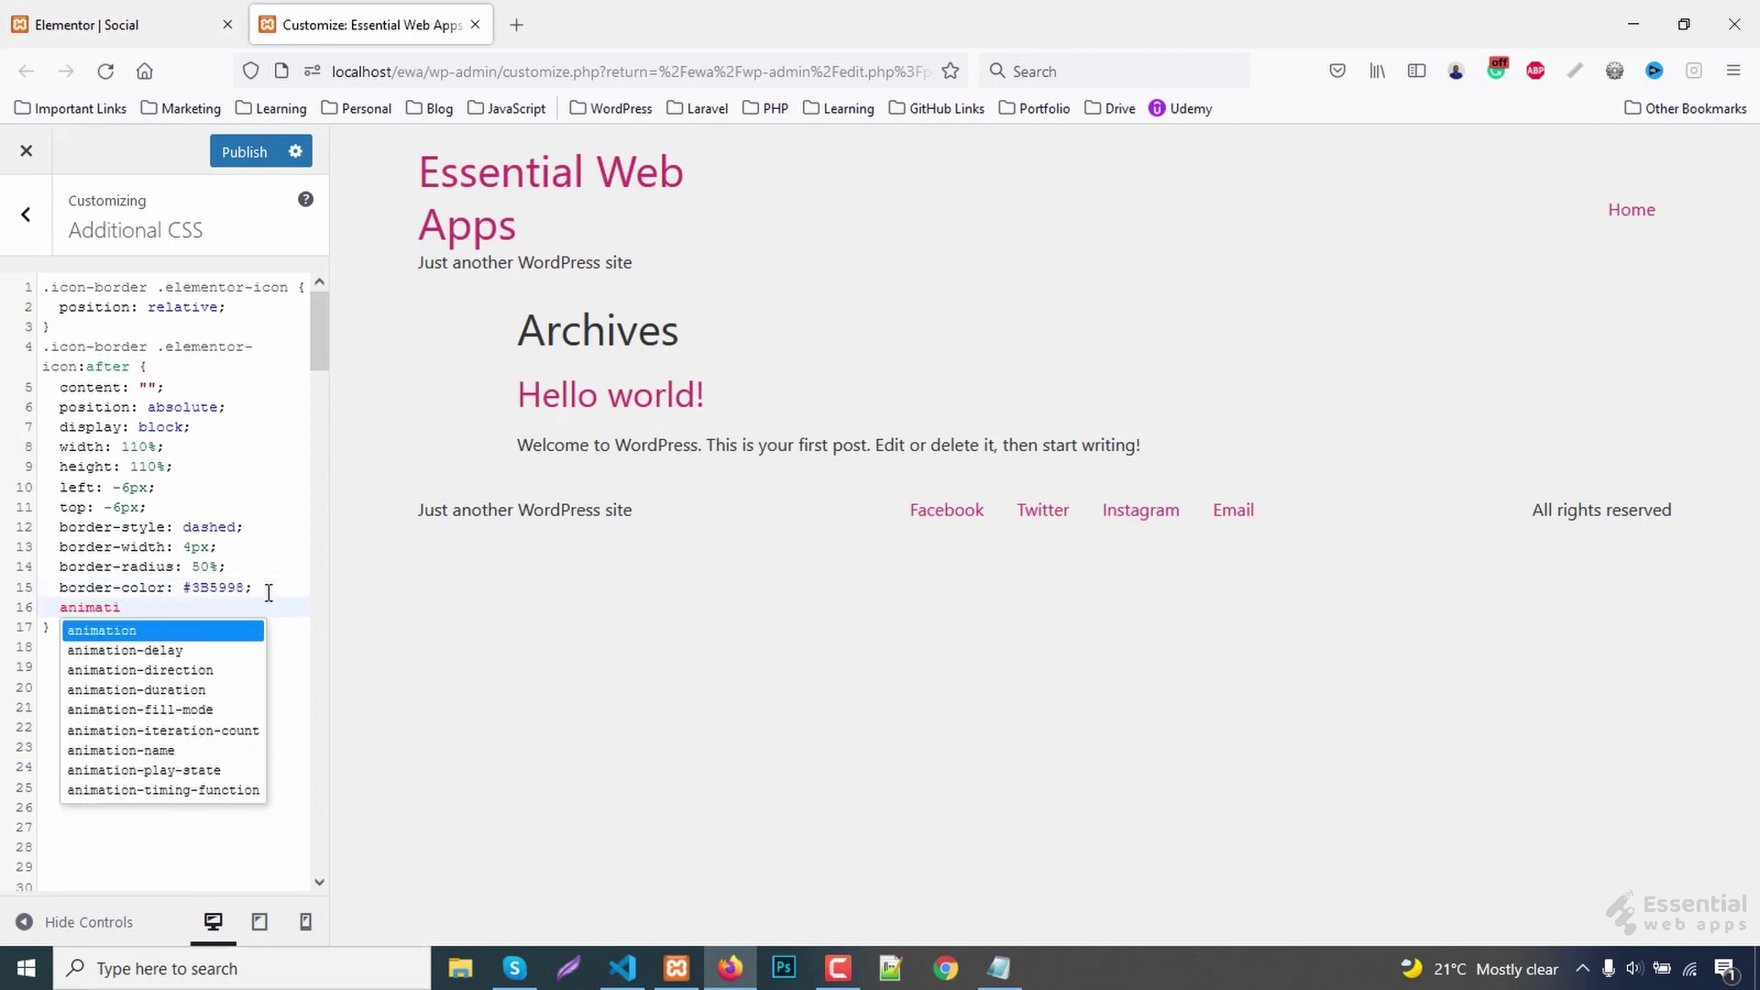
- Add 'animation: spin 10s linear infinite;' to the :after rule
{"action": "key", "text": "Return"}
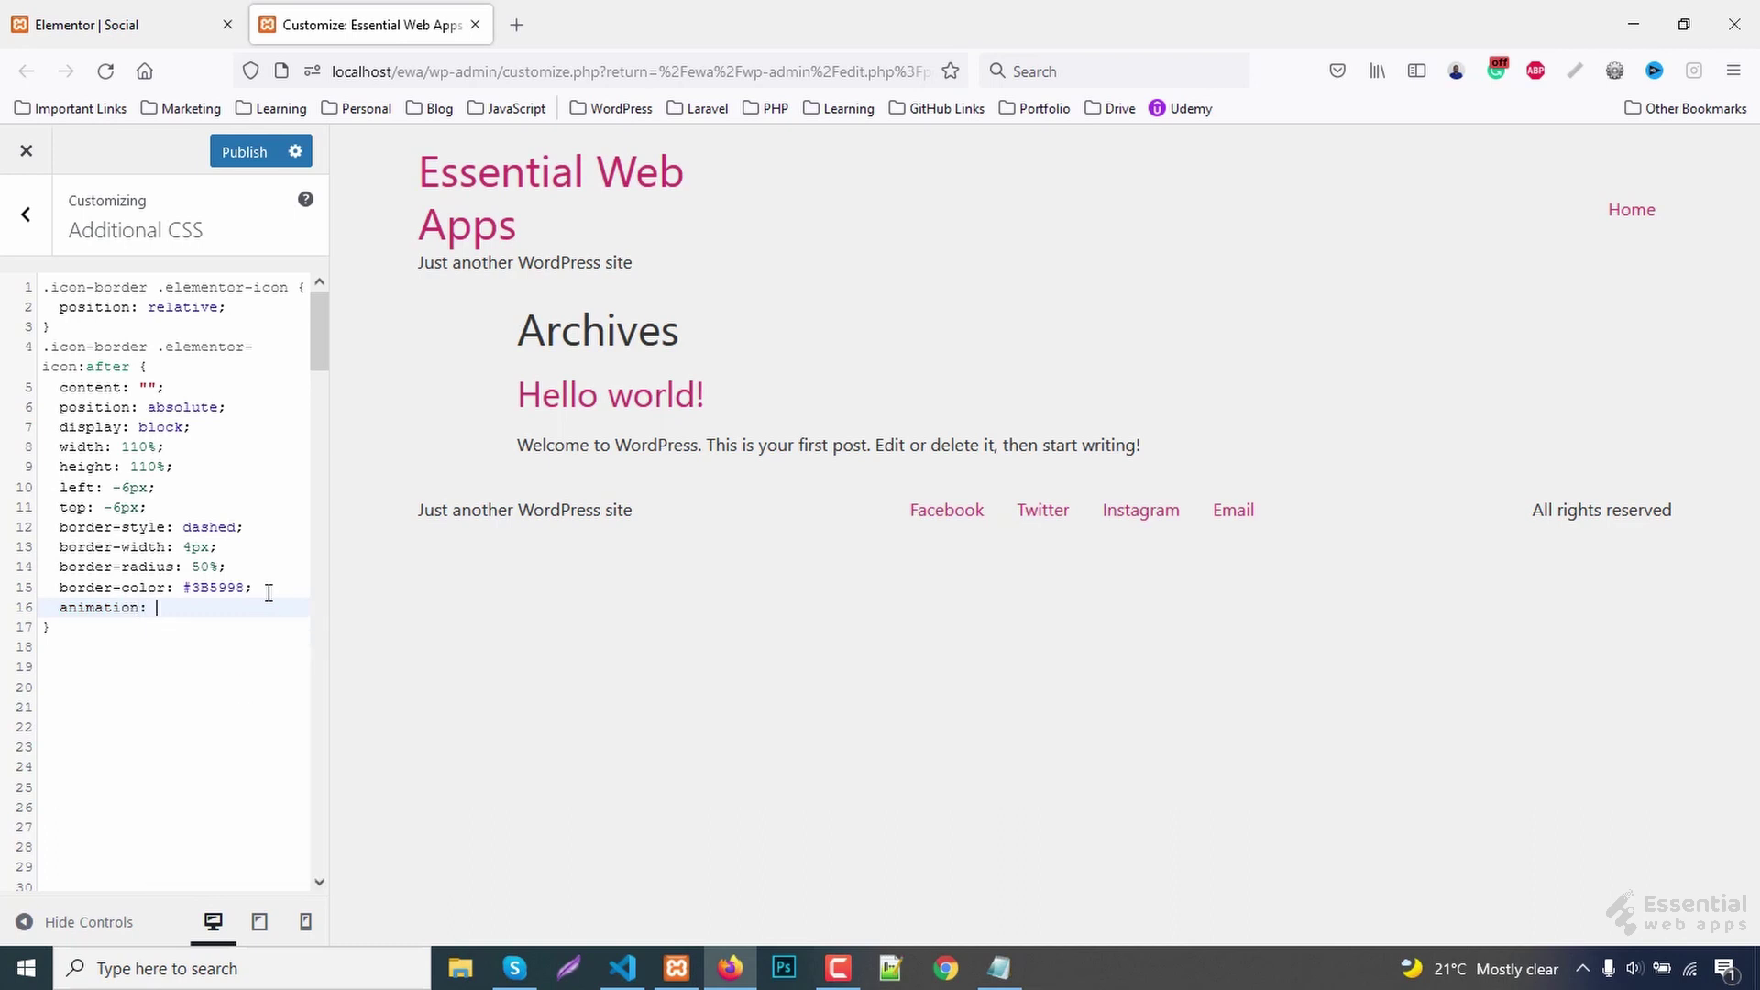
{"action": "type", "text": "spin 10s l"}
{"action": "type", "text": "ine"}
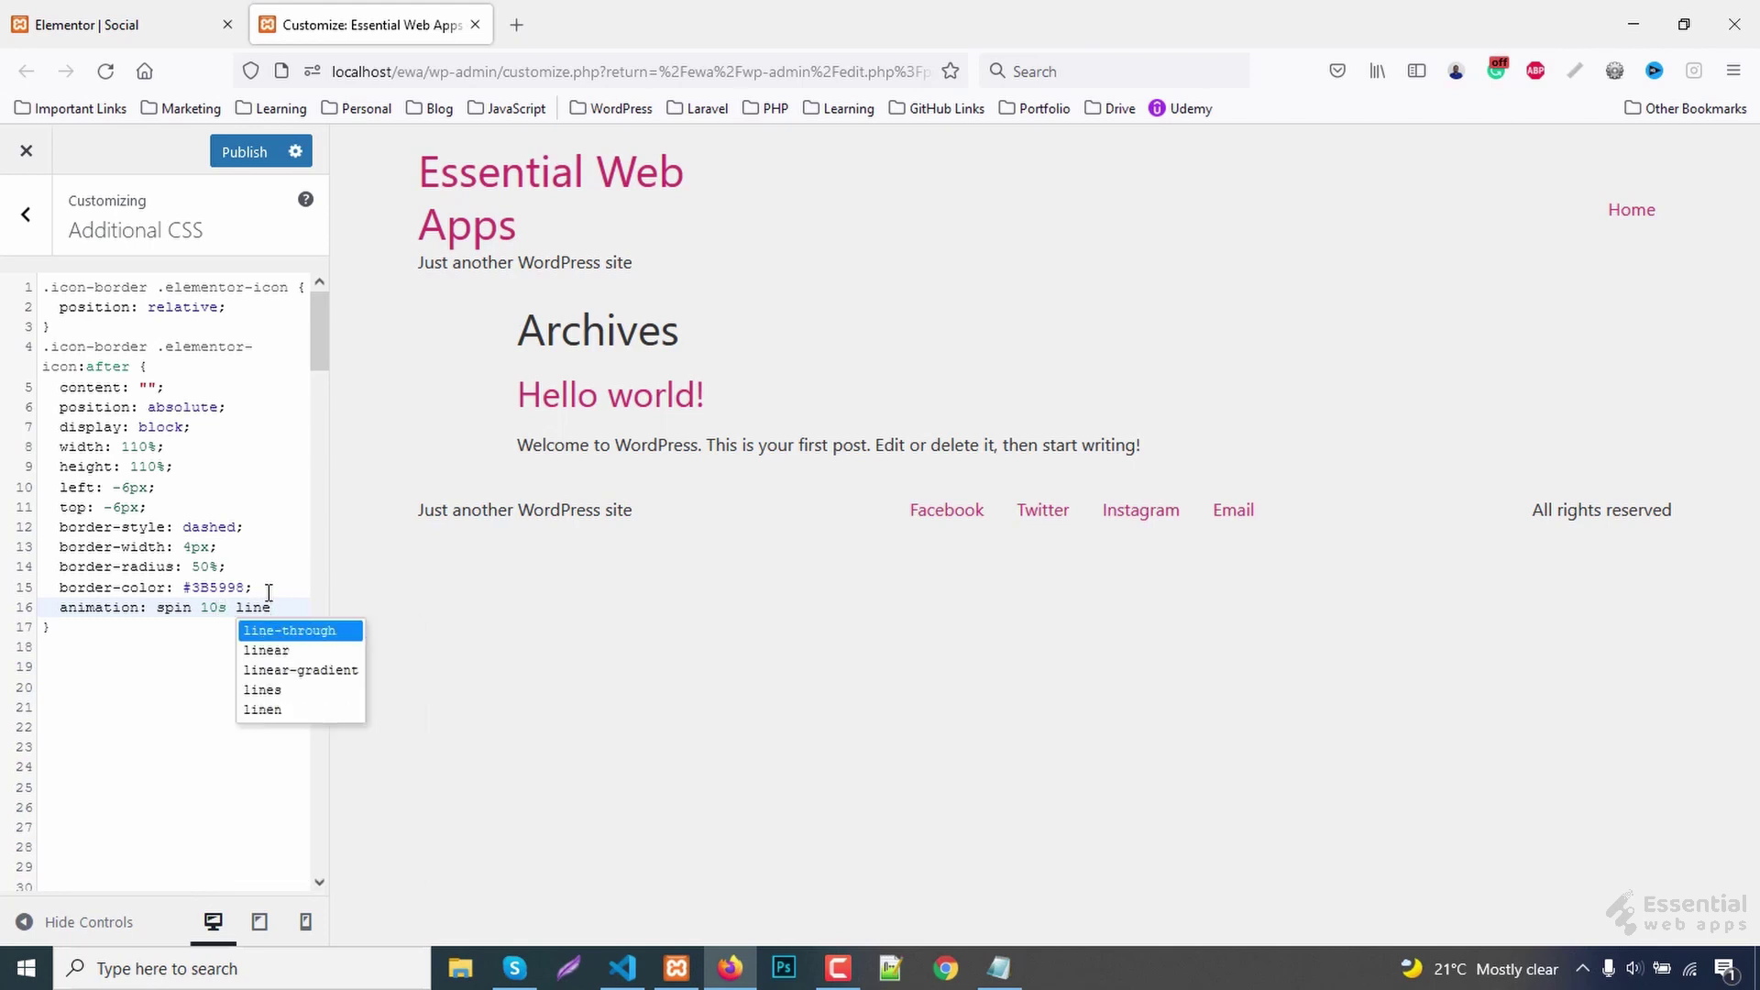
{"action": "key", "text": "Down"}
{"action": "key", "text": "Return"}
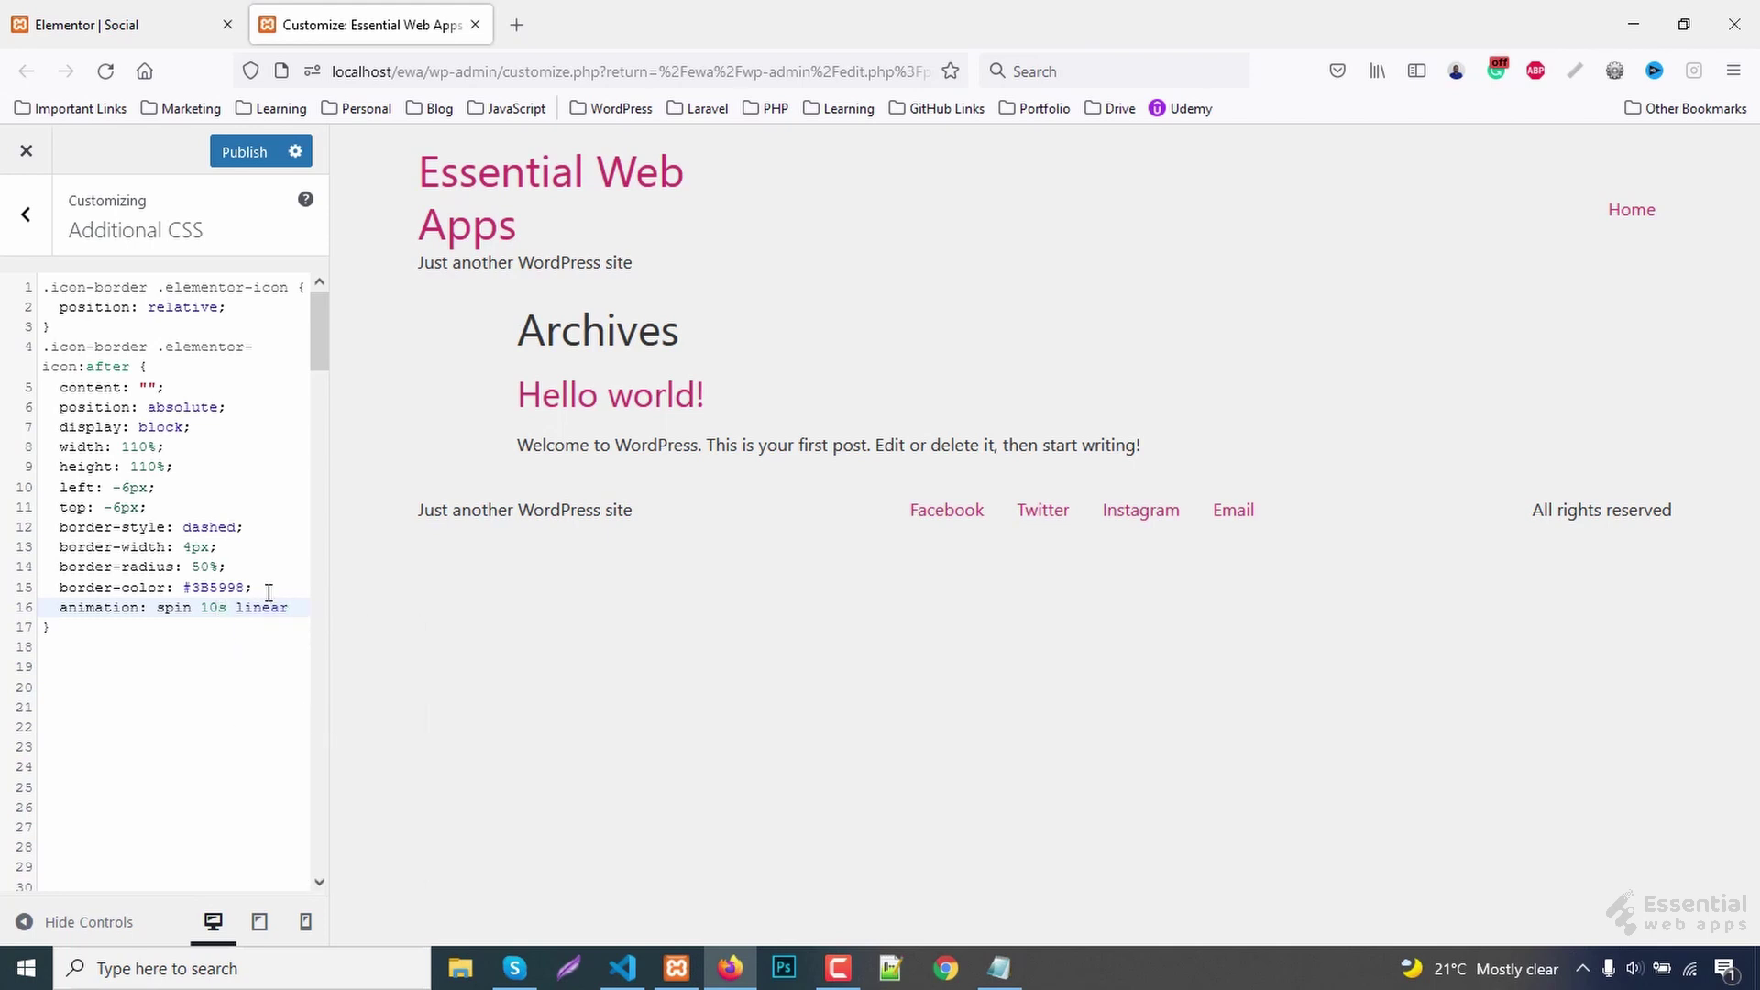
{"action": "type", "text": "infi"}
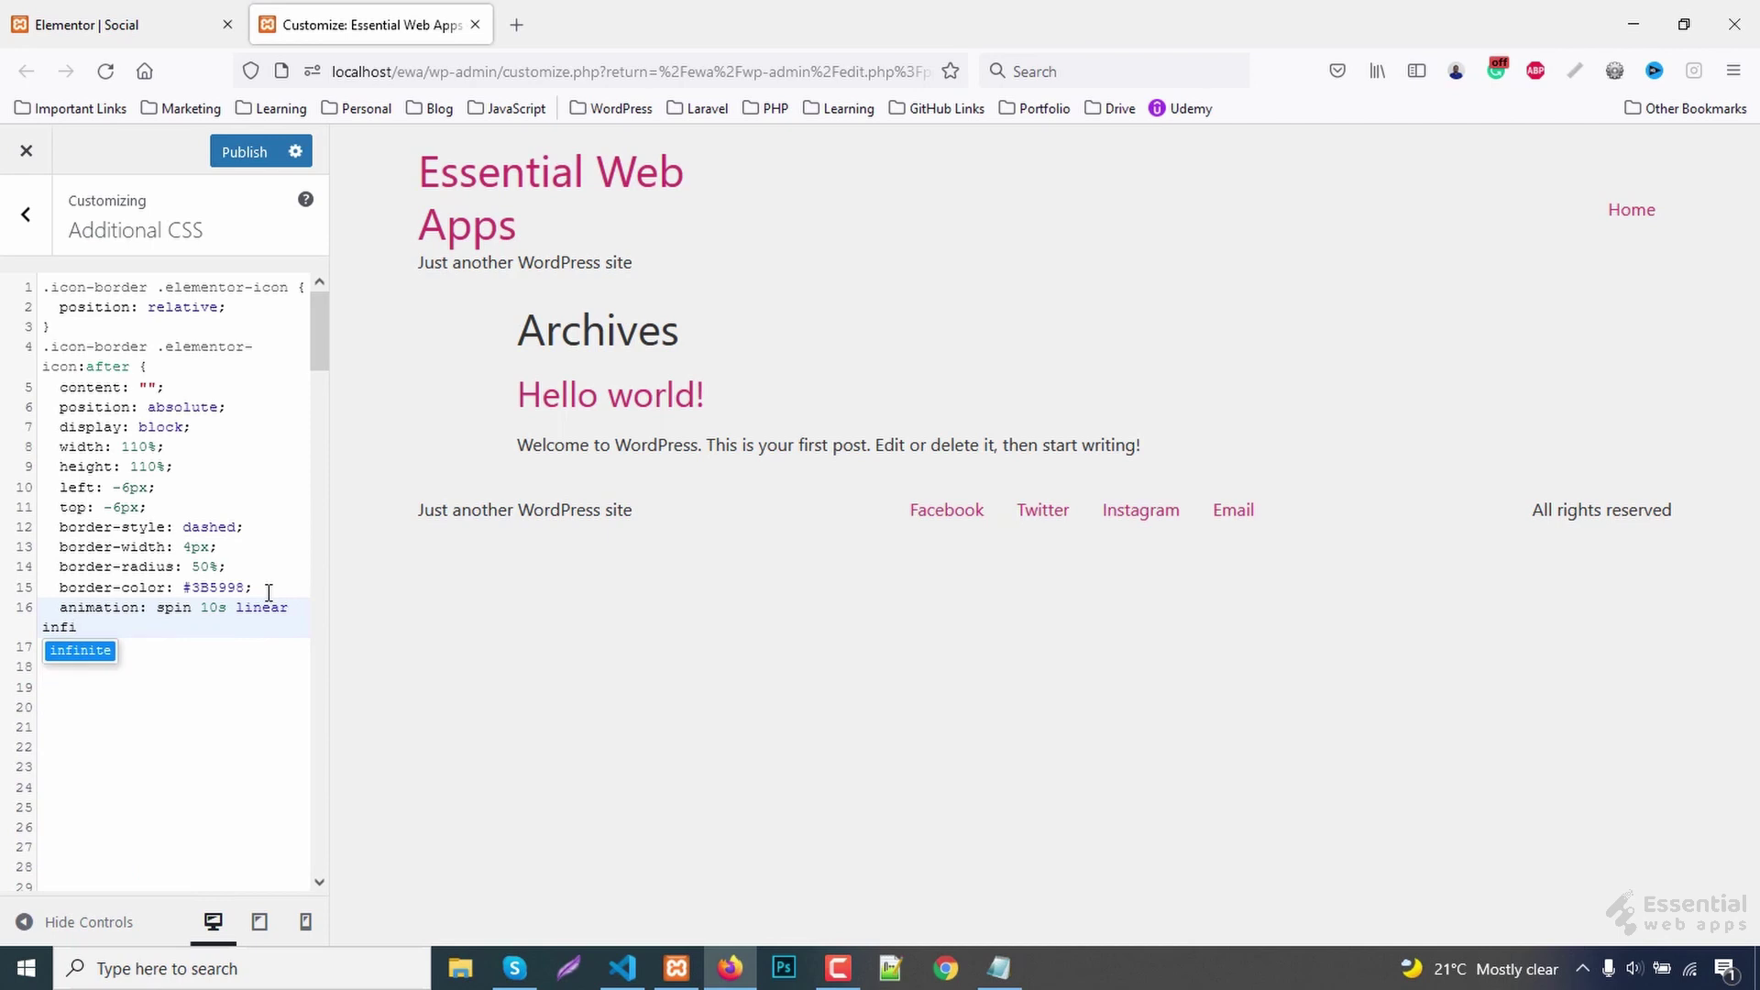
{"action": "key", "text": "Return"}
{"action": "type", "text": ";"}
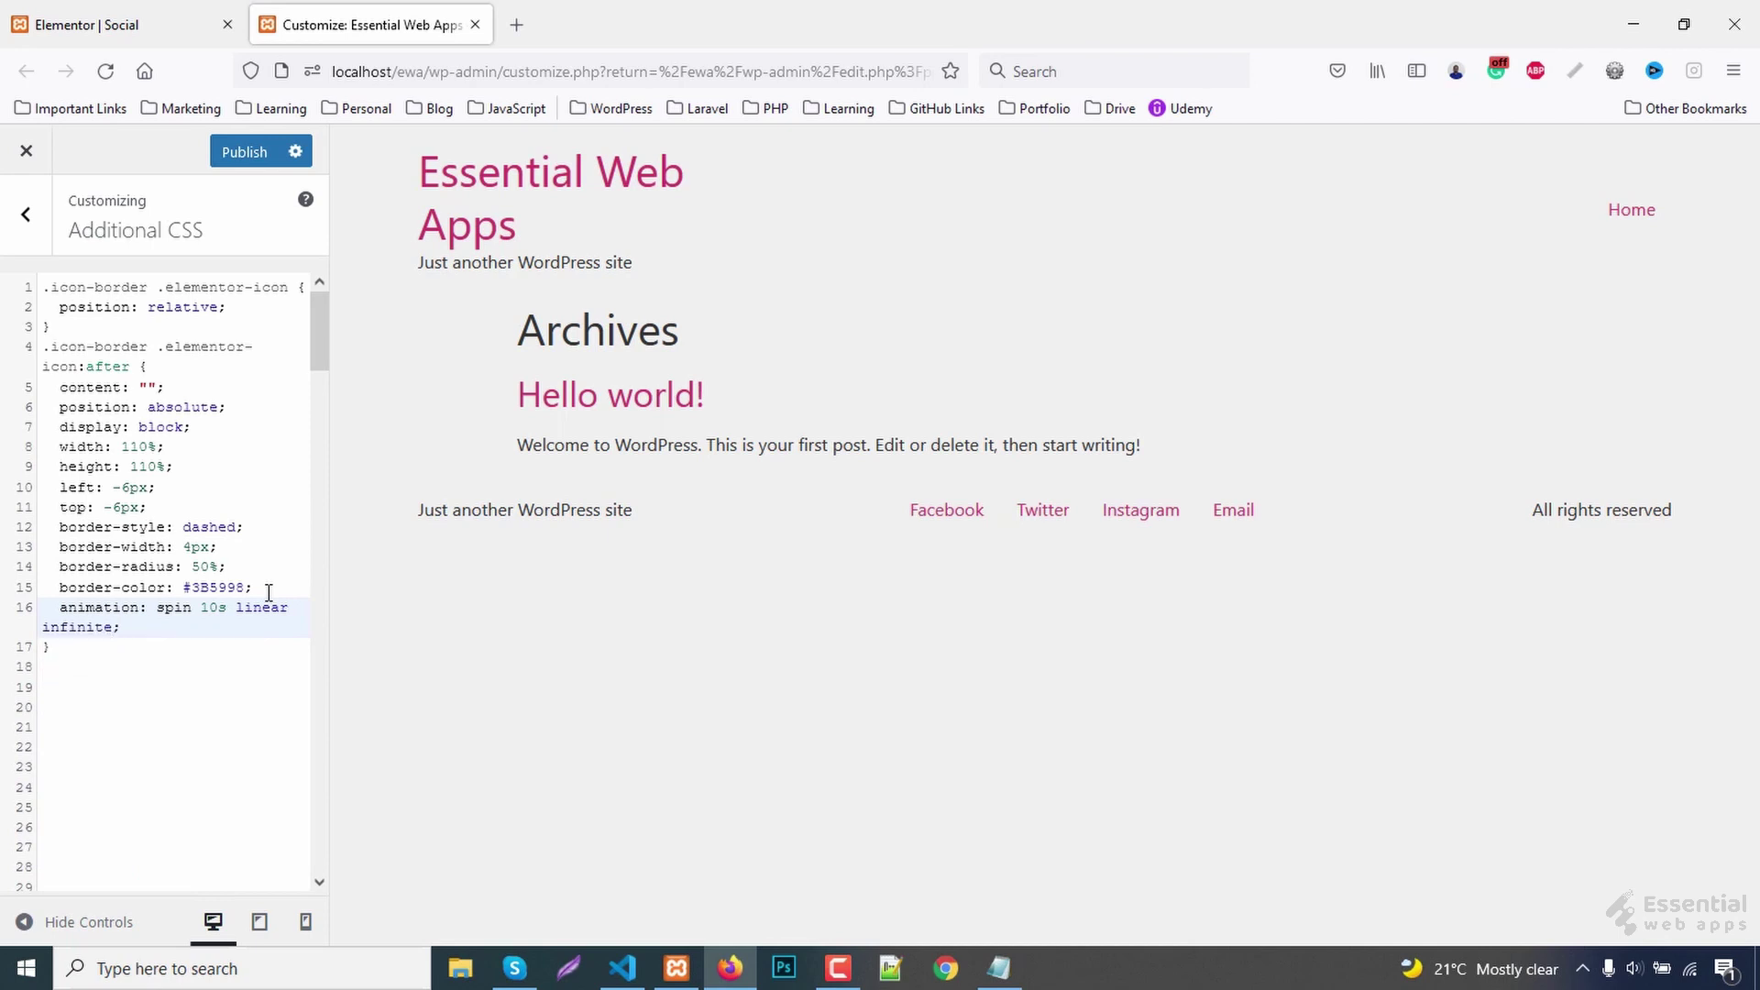
{"action": "key", "text": "Down"}
{"action": "key", "text": "Down"}
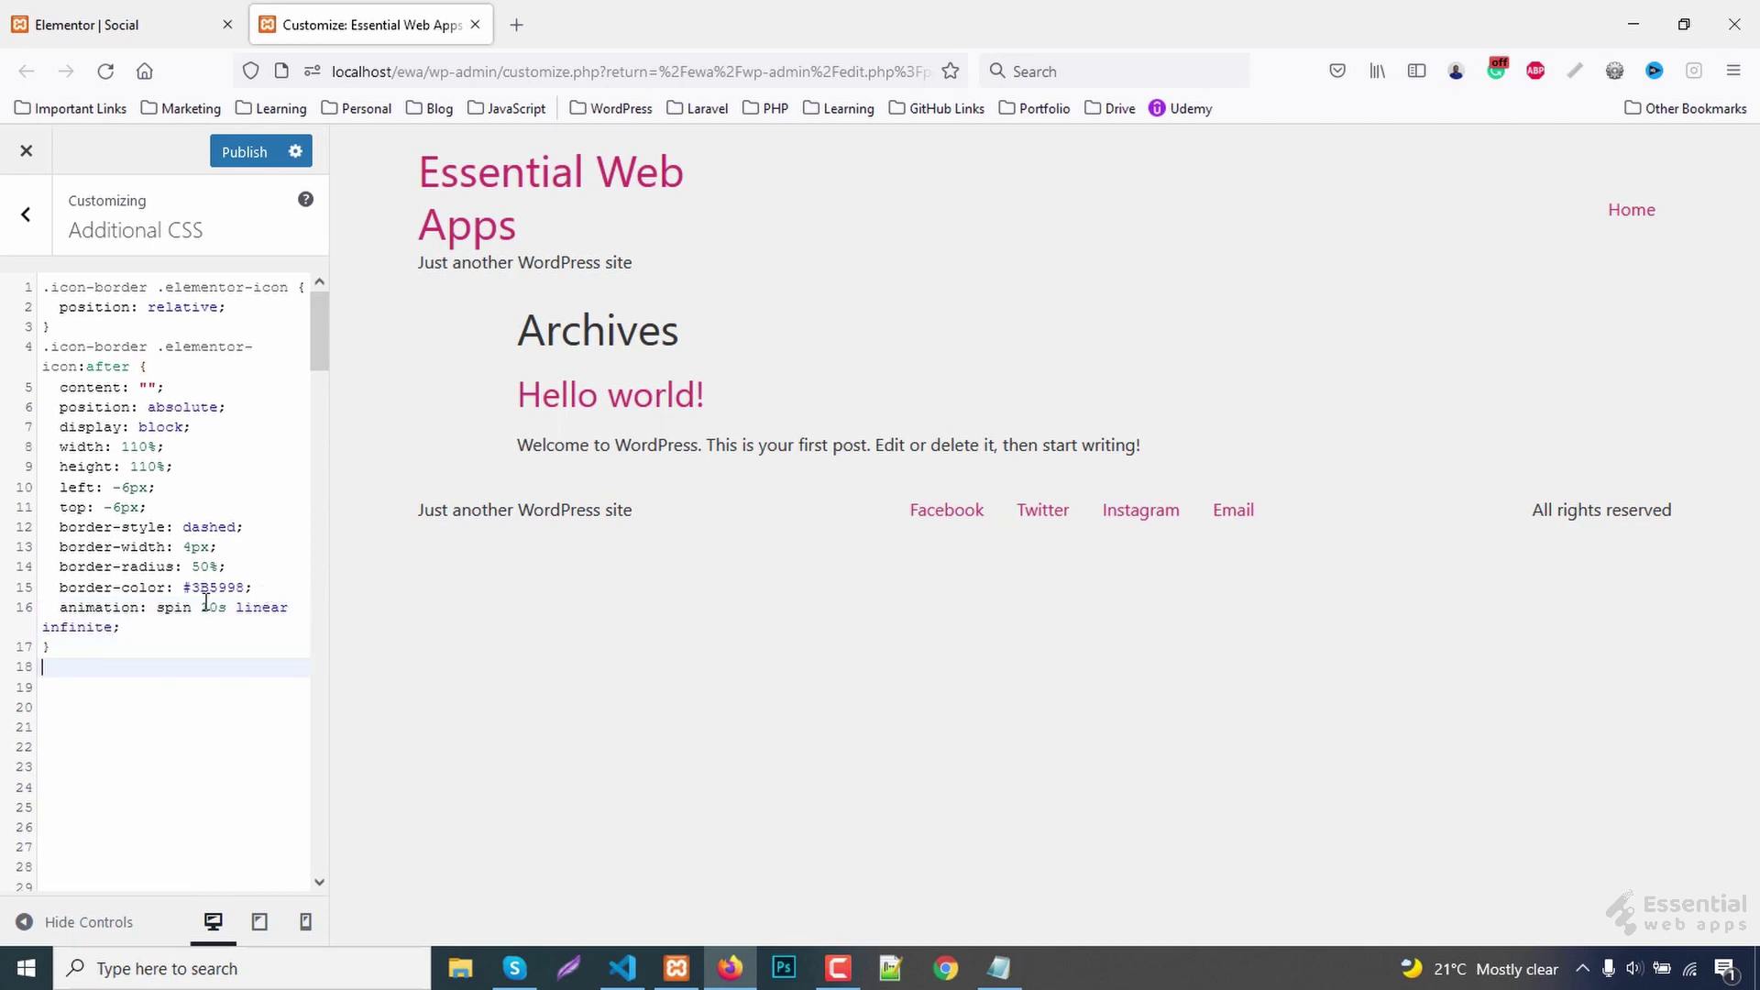
{"action": "double_click", "coordinate": [186, 610]}
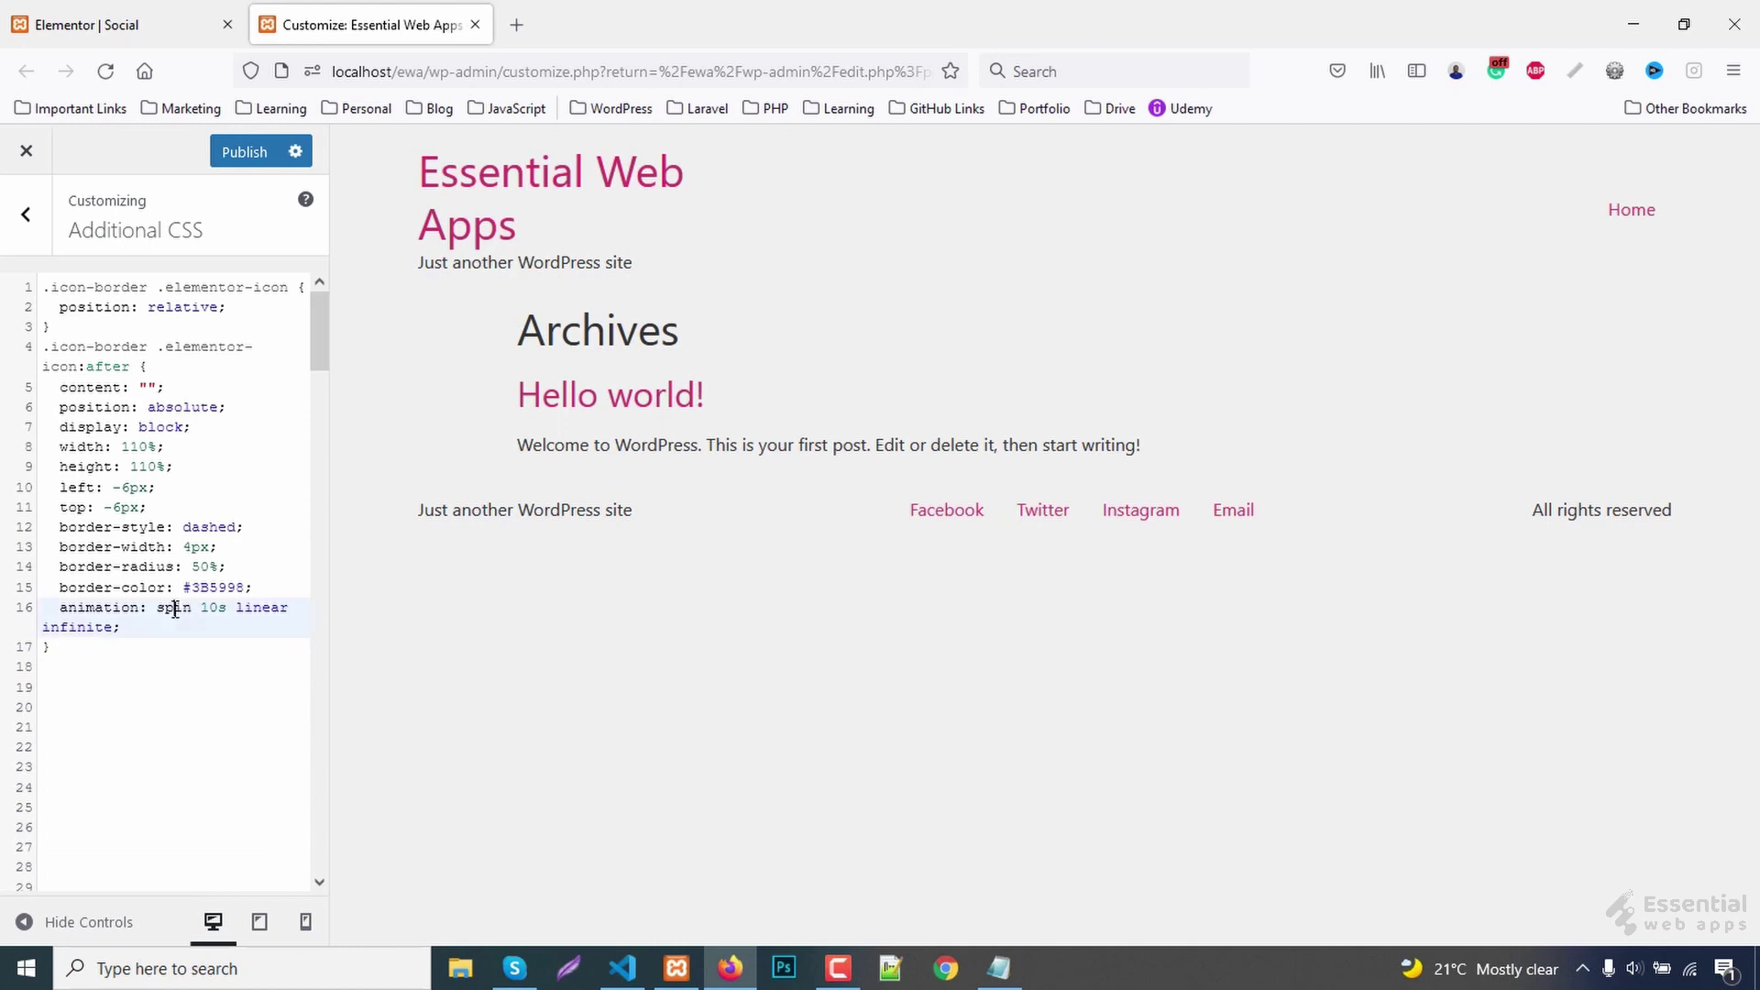
{"action": "left_click", "coordinate": [97, 654]}
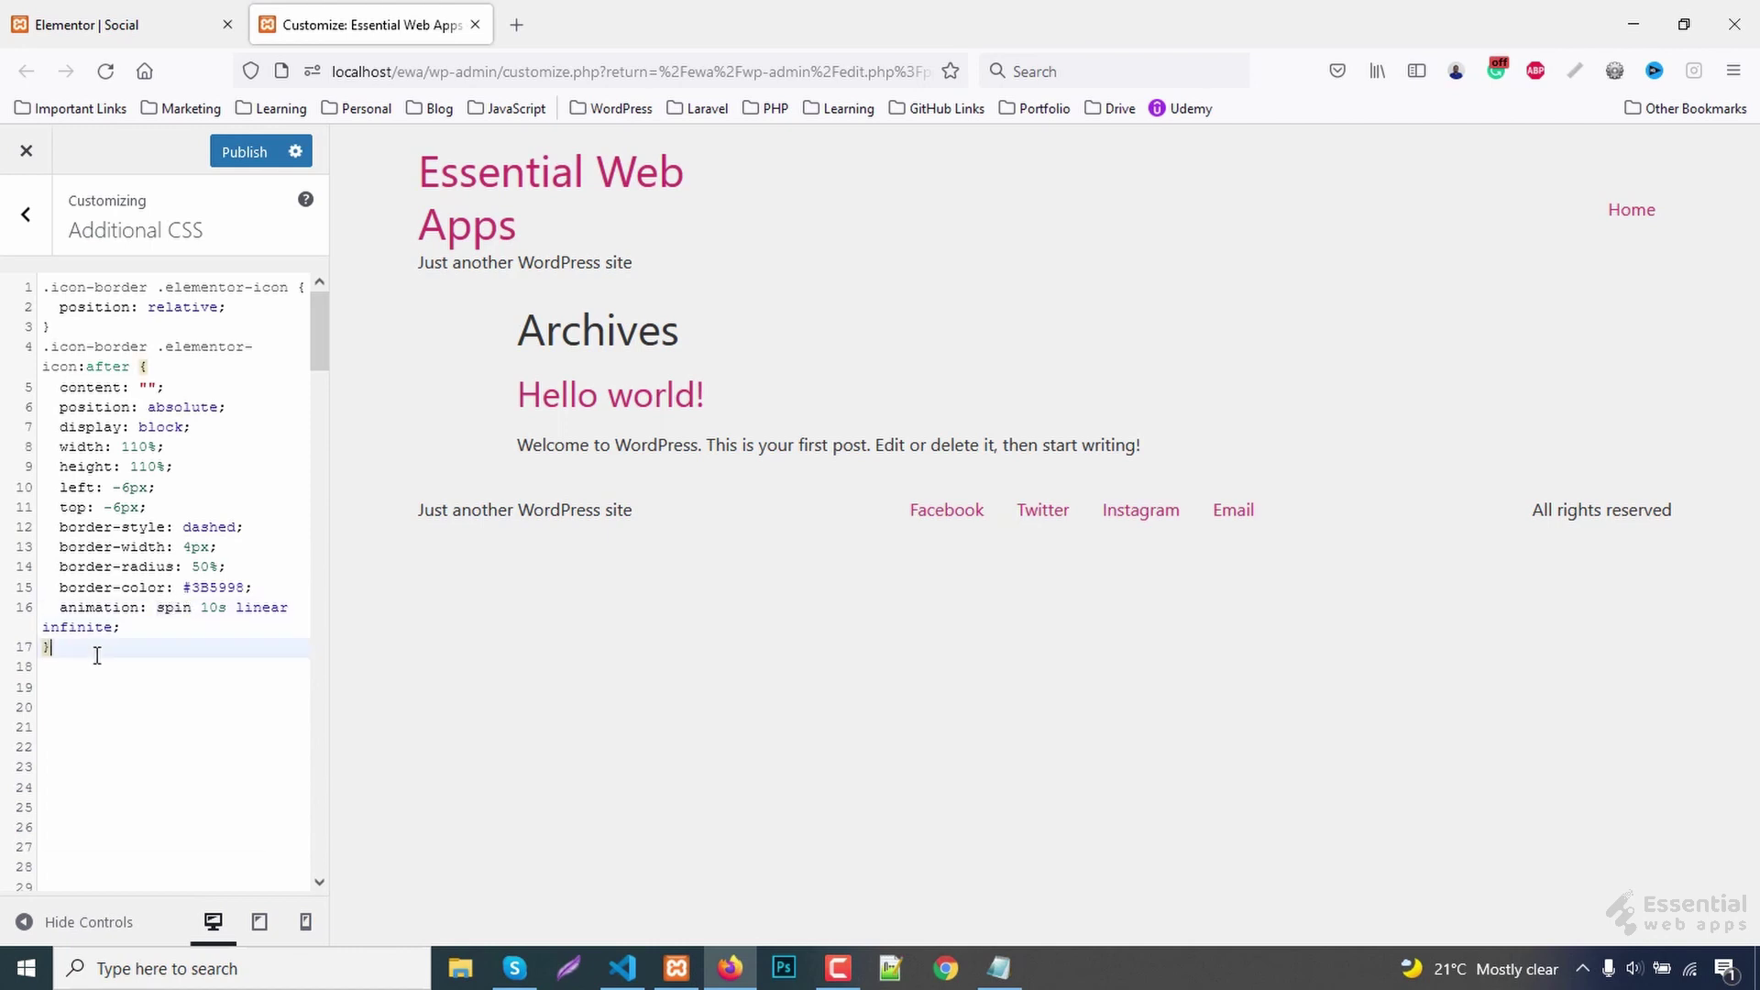
{"action": "key", "text": "Down"}
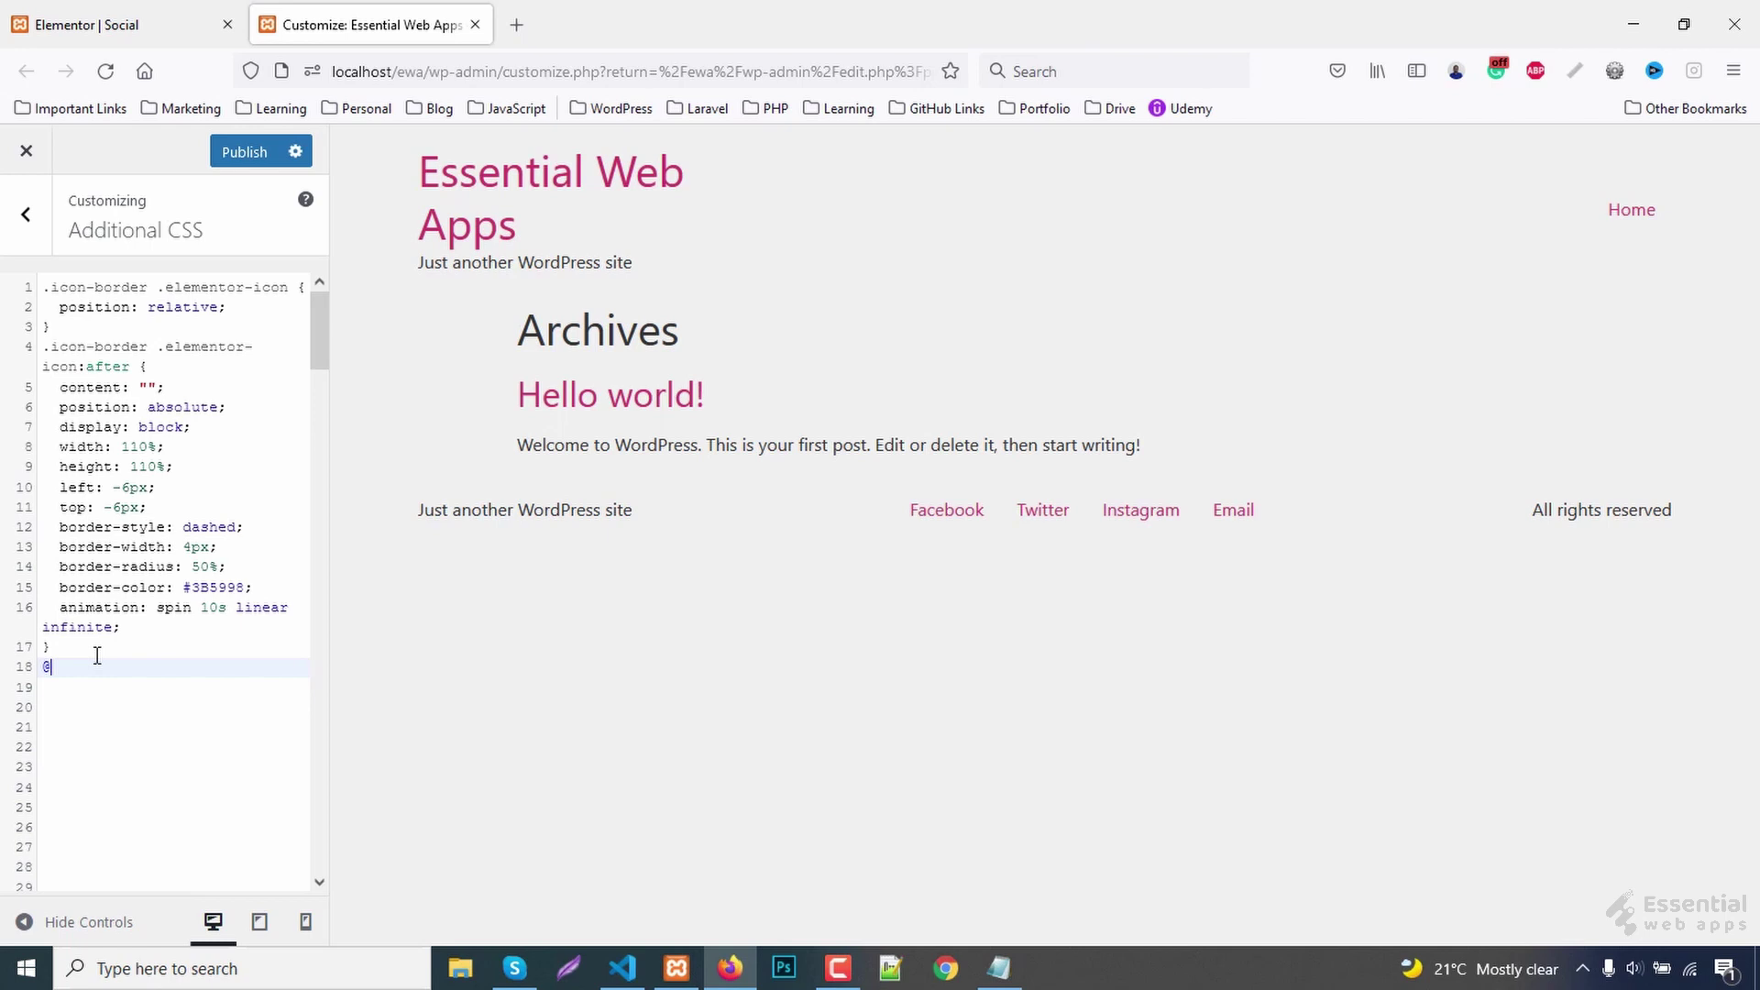
{"action": "type", "text": "keyfra"}
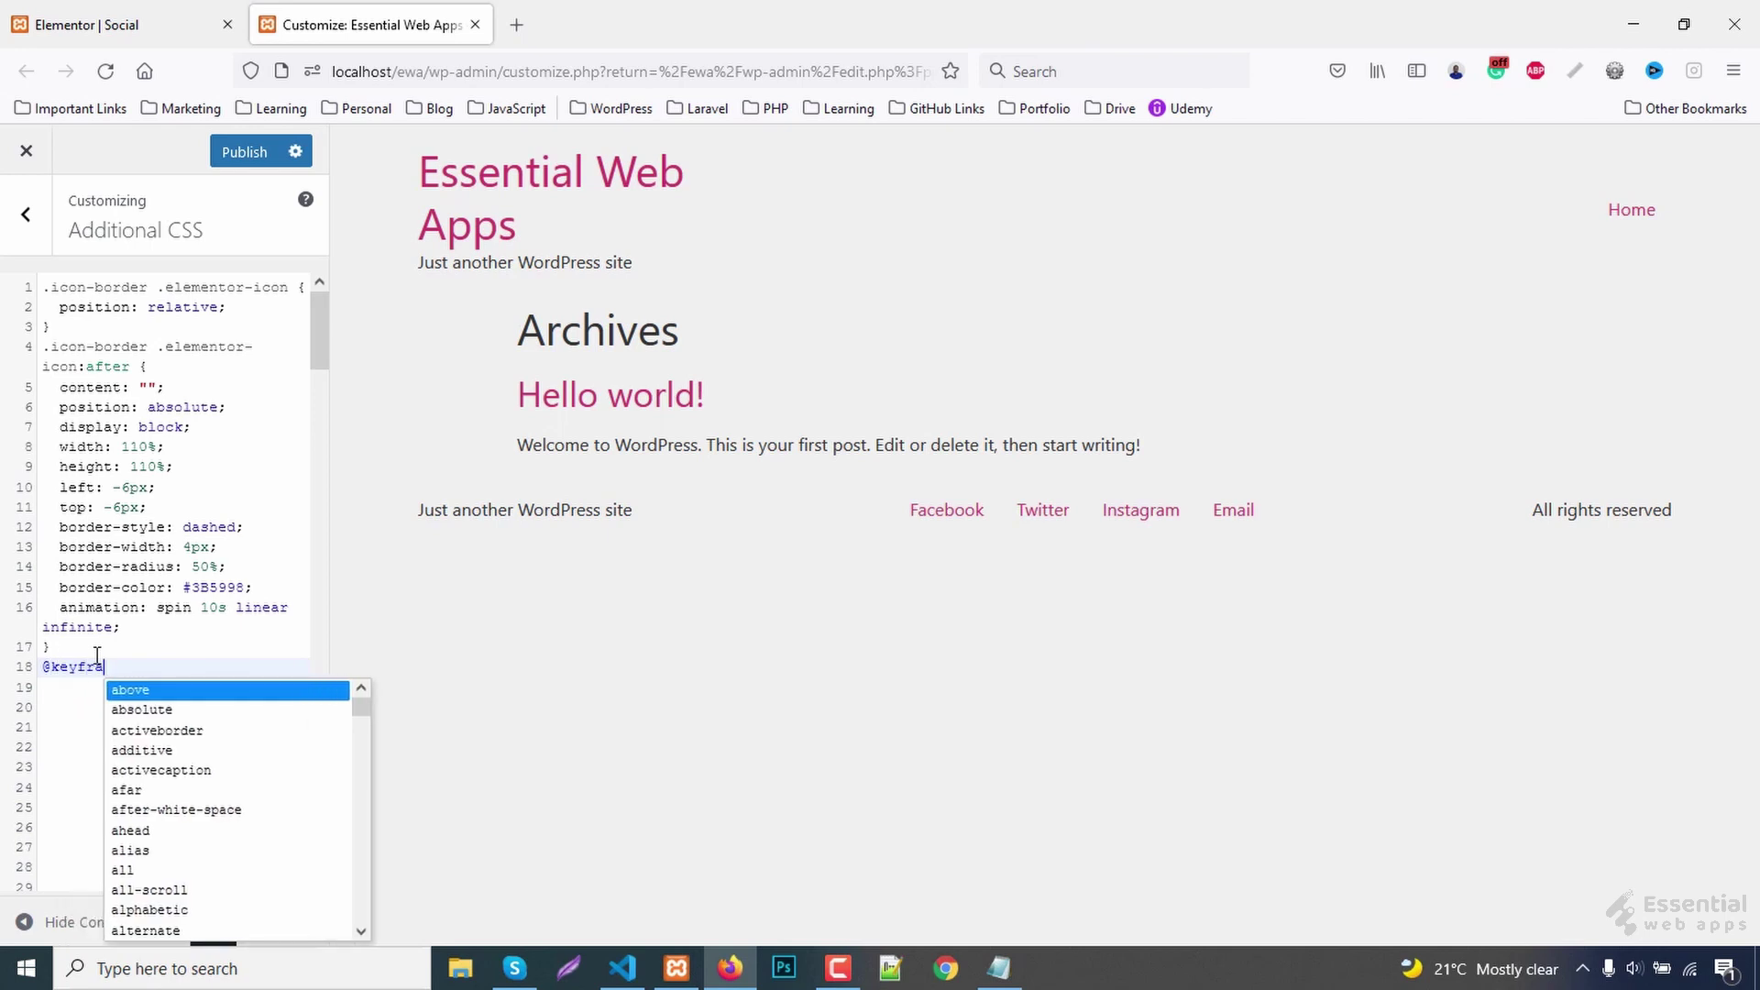
{"action": "type", "text": "mes spin"}
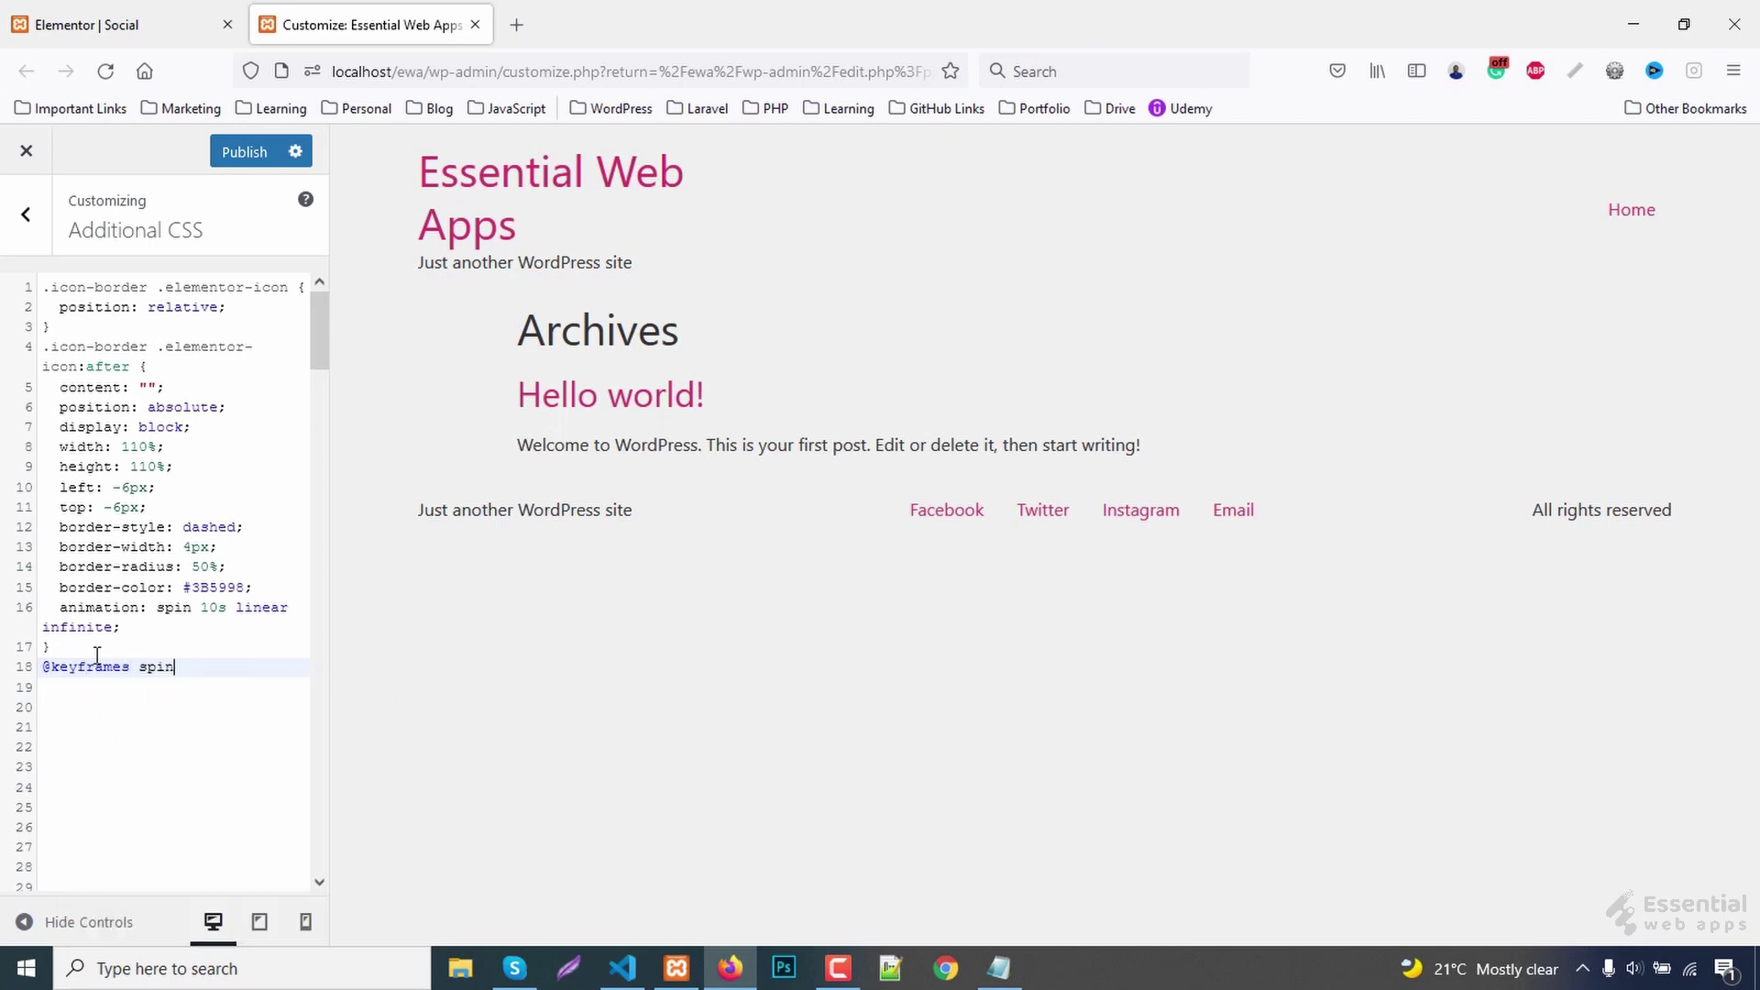
{"action": "type", "text": "{"}
{"action": "key", "text": "Return"}
{"action": "type", "text": "100"}
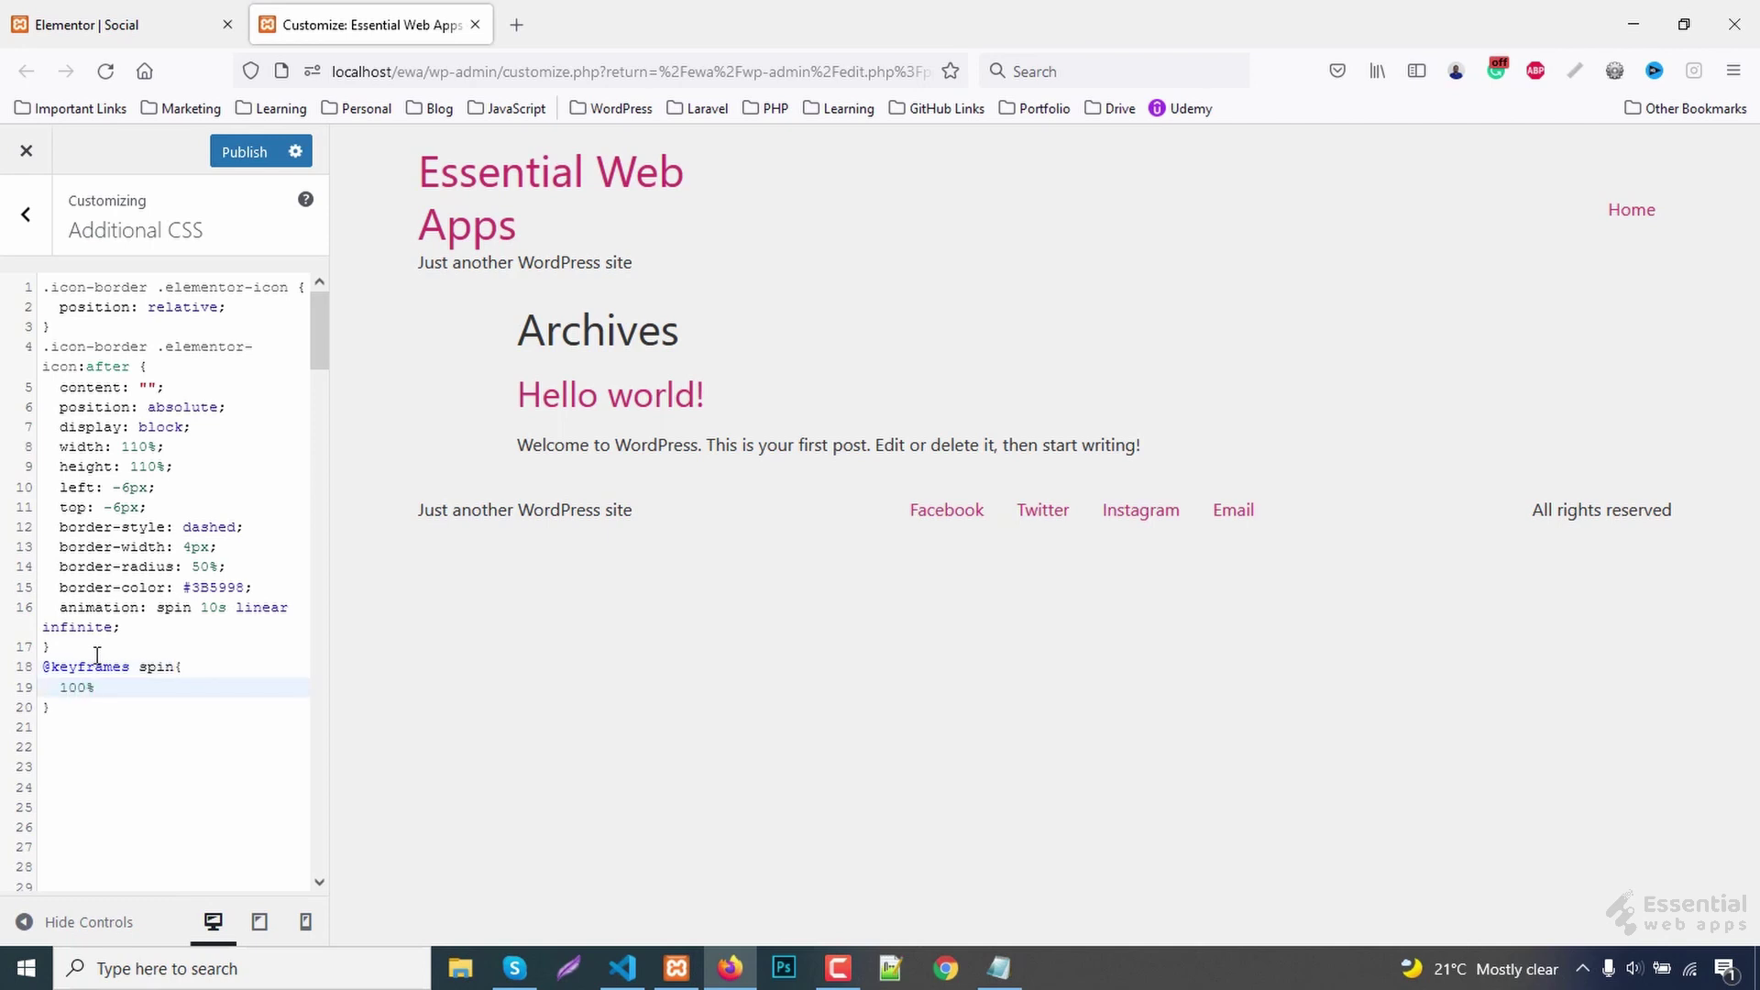
{"action": "type", "text": "{"}
{"action": "key", "text": "Return"}
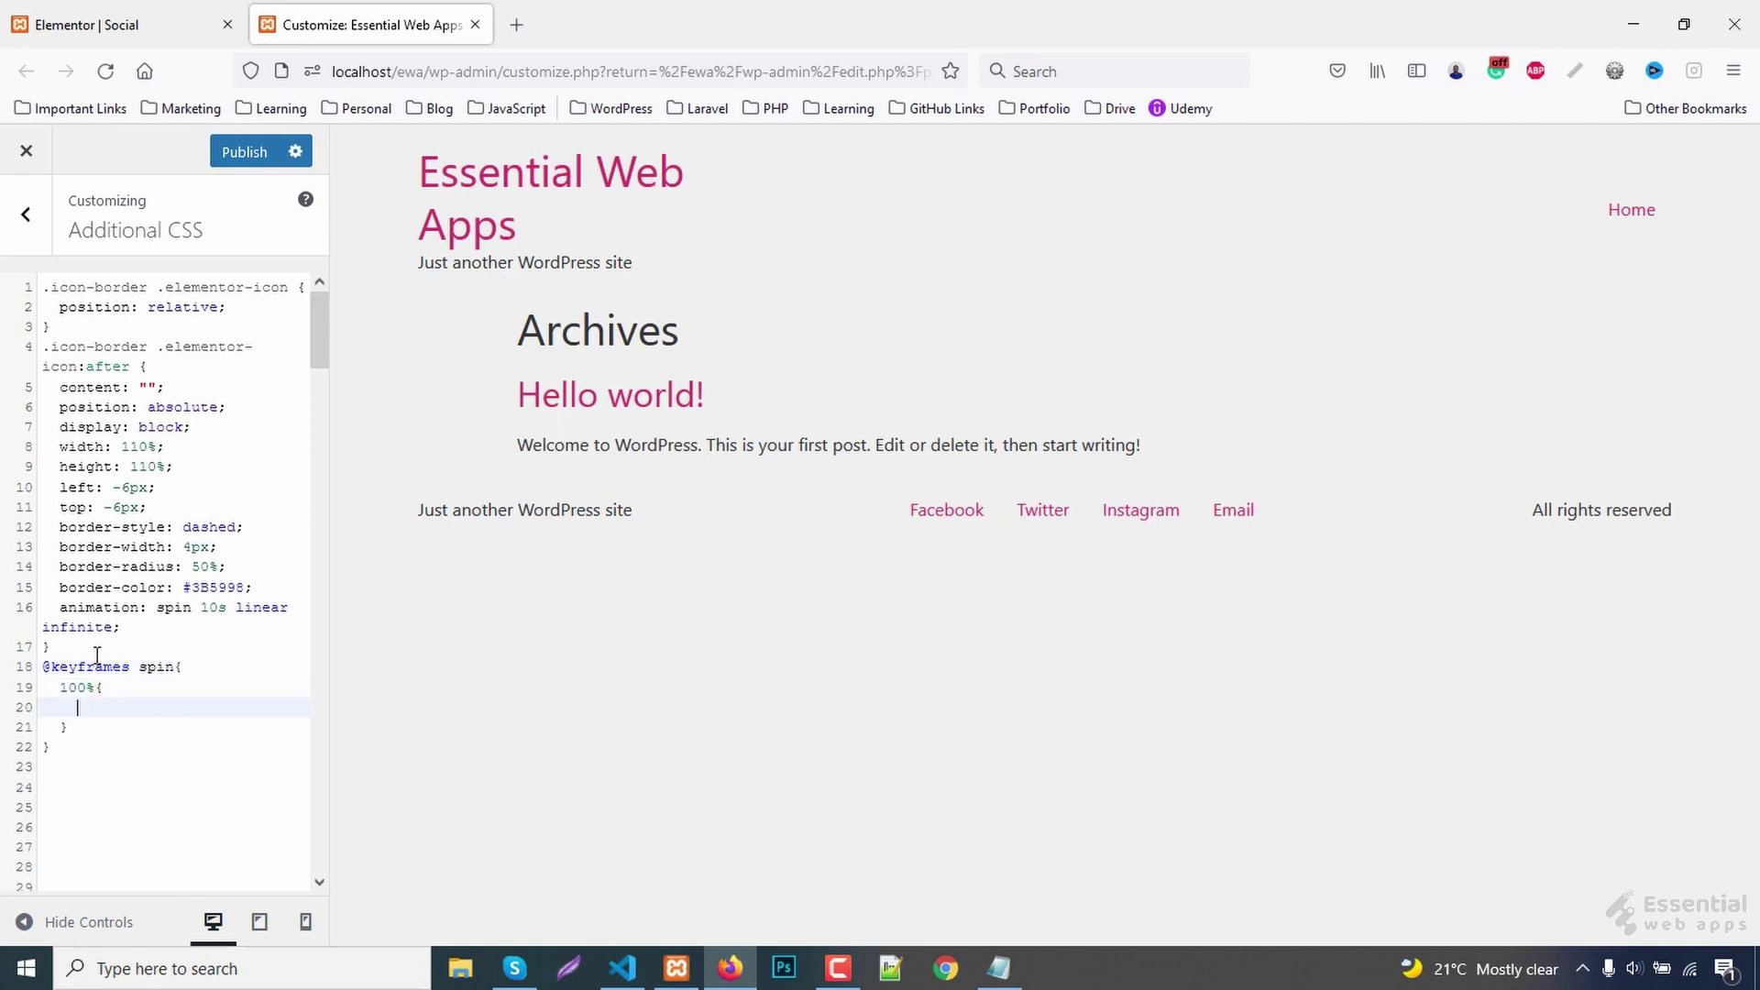
{"action": "type", "text": "trans"}
{"action": "key", "text": "Return"}
{"action": "type", "text": "rot"}
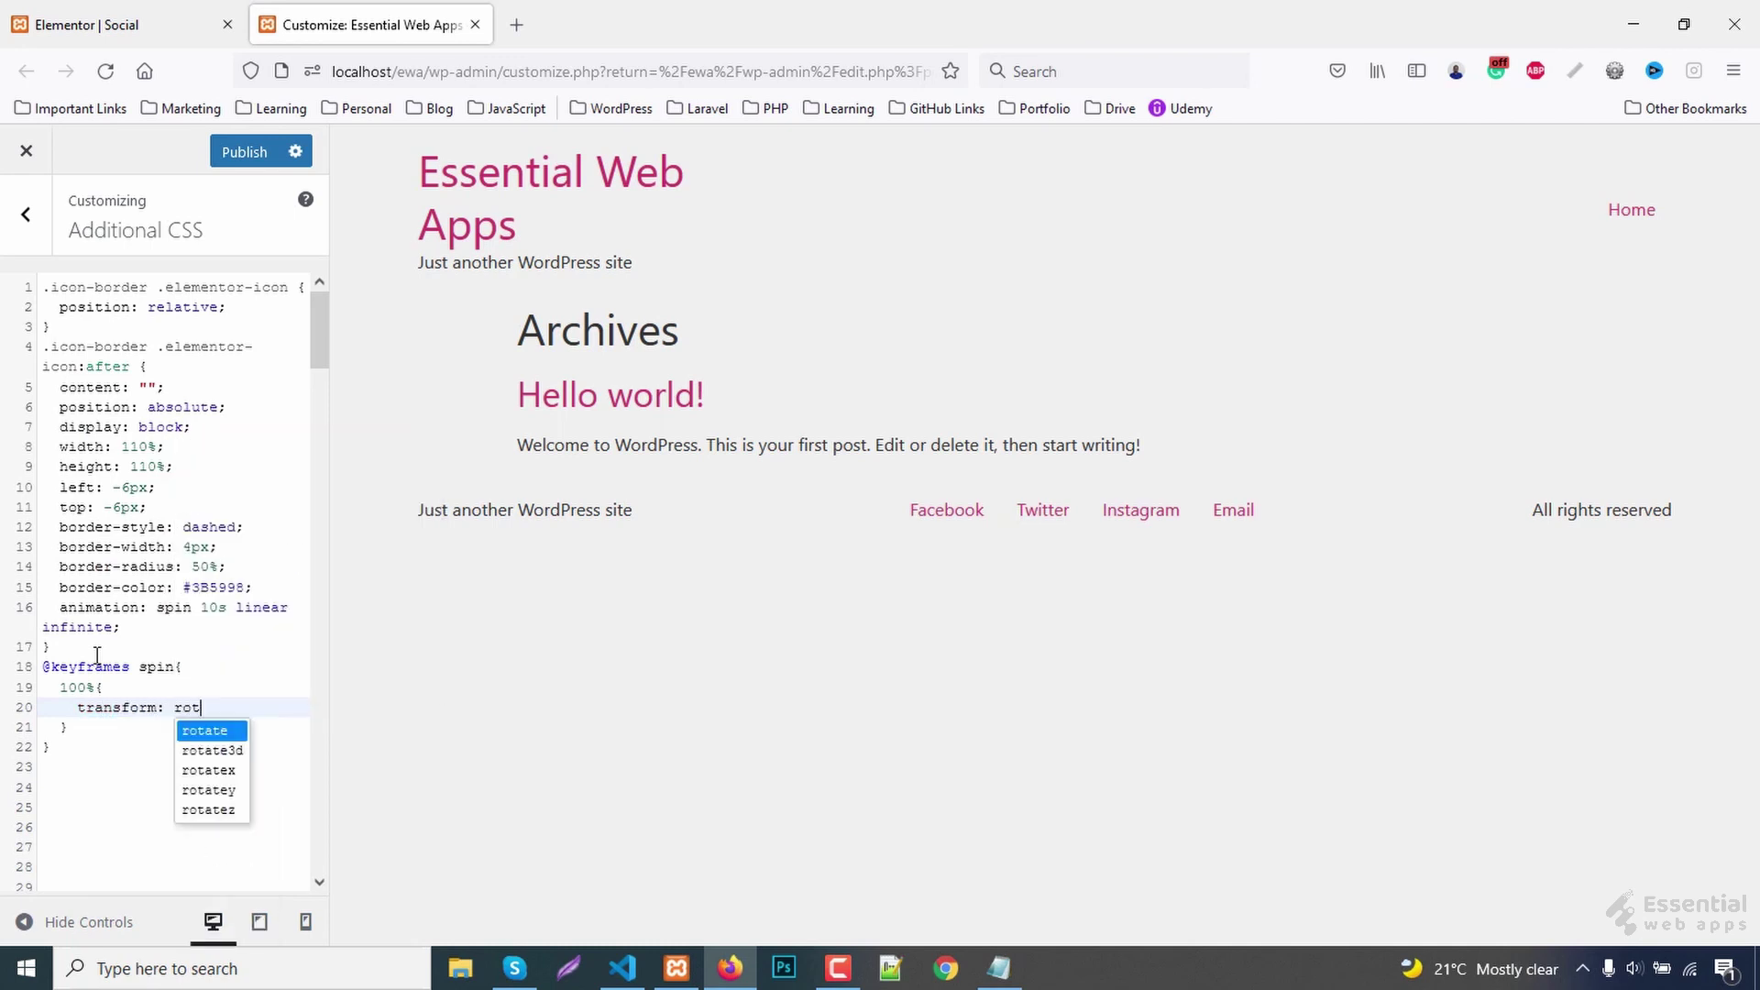
{"action": "type", "text": "ateZ"}
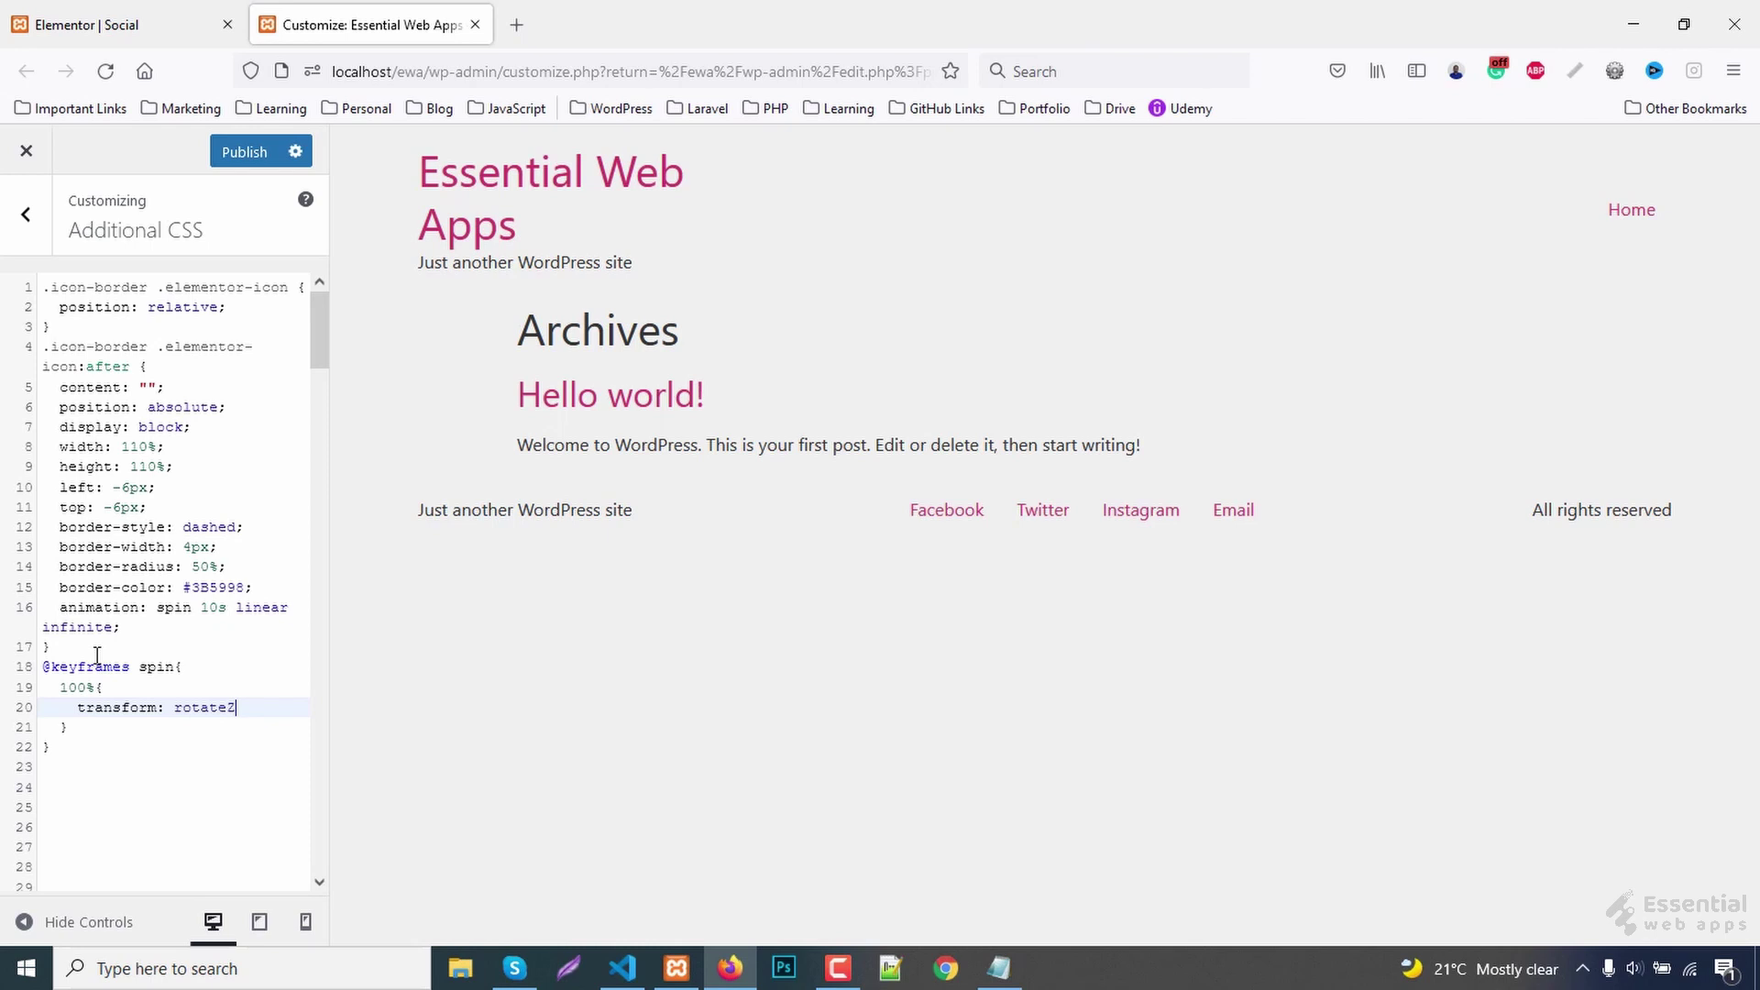
{"action": "type", "text": "(360"}
{"action": "type", "text": "deg"}
{"action": "type", "text": ");"}
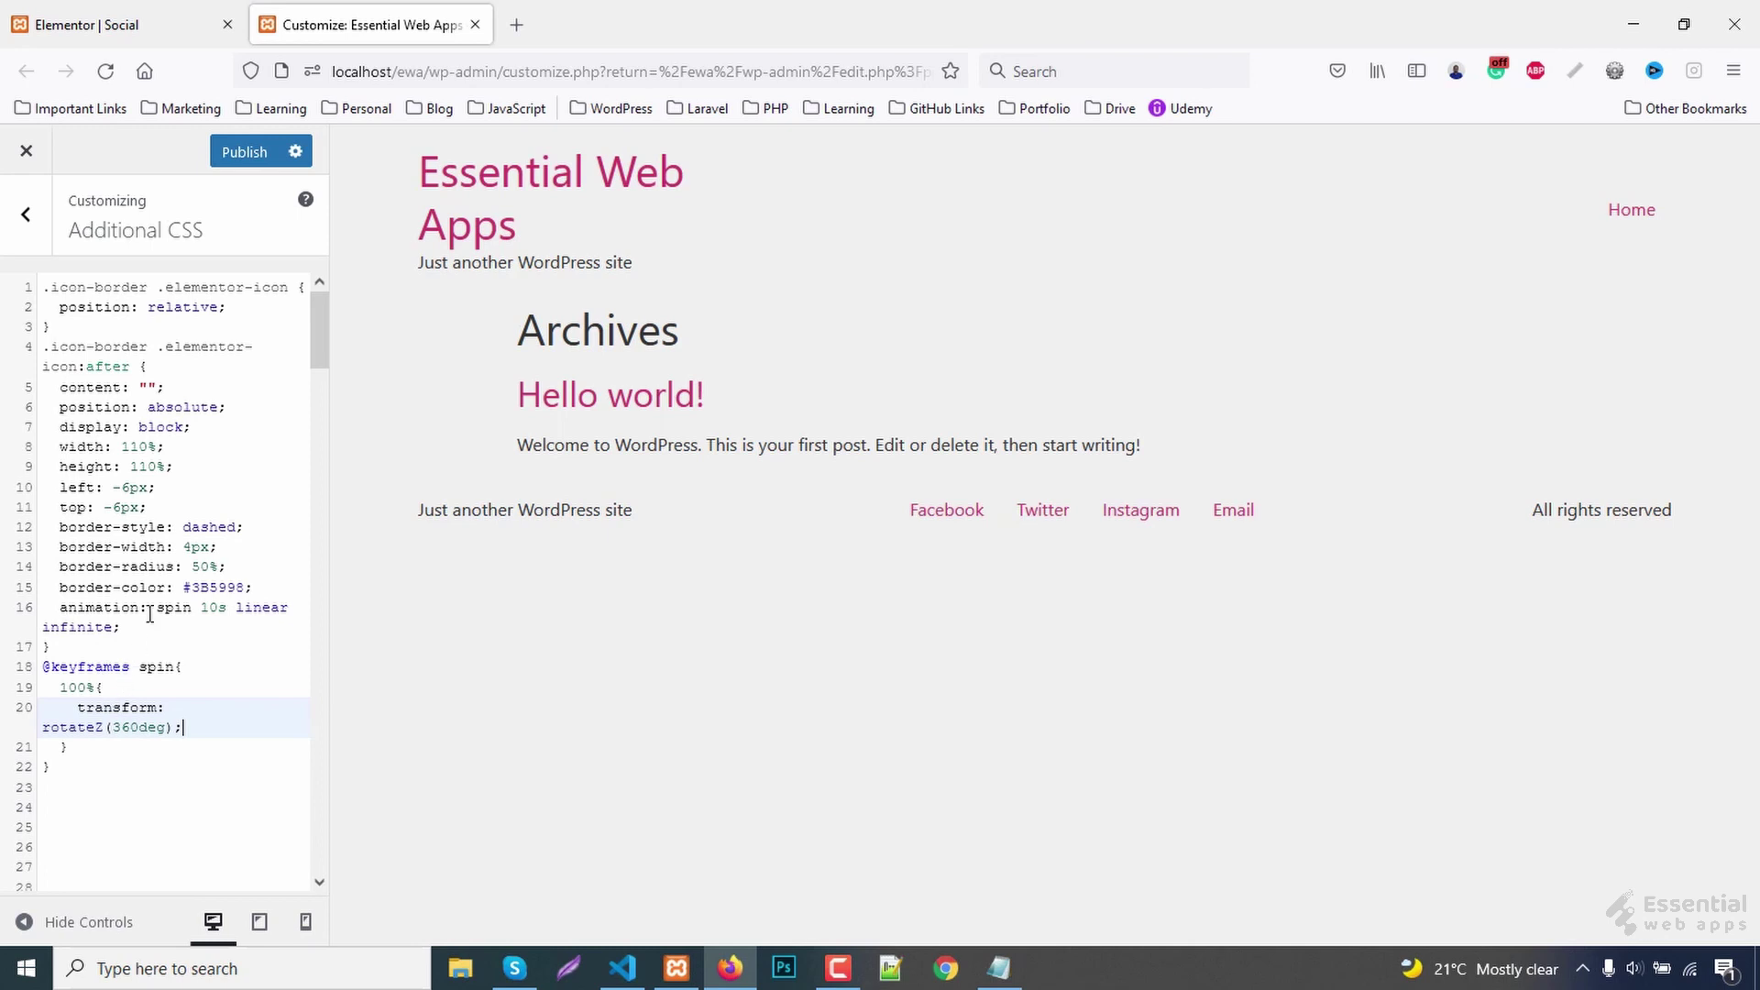
{"action": "left_click", "coordinate": [245, 157]}
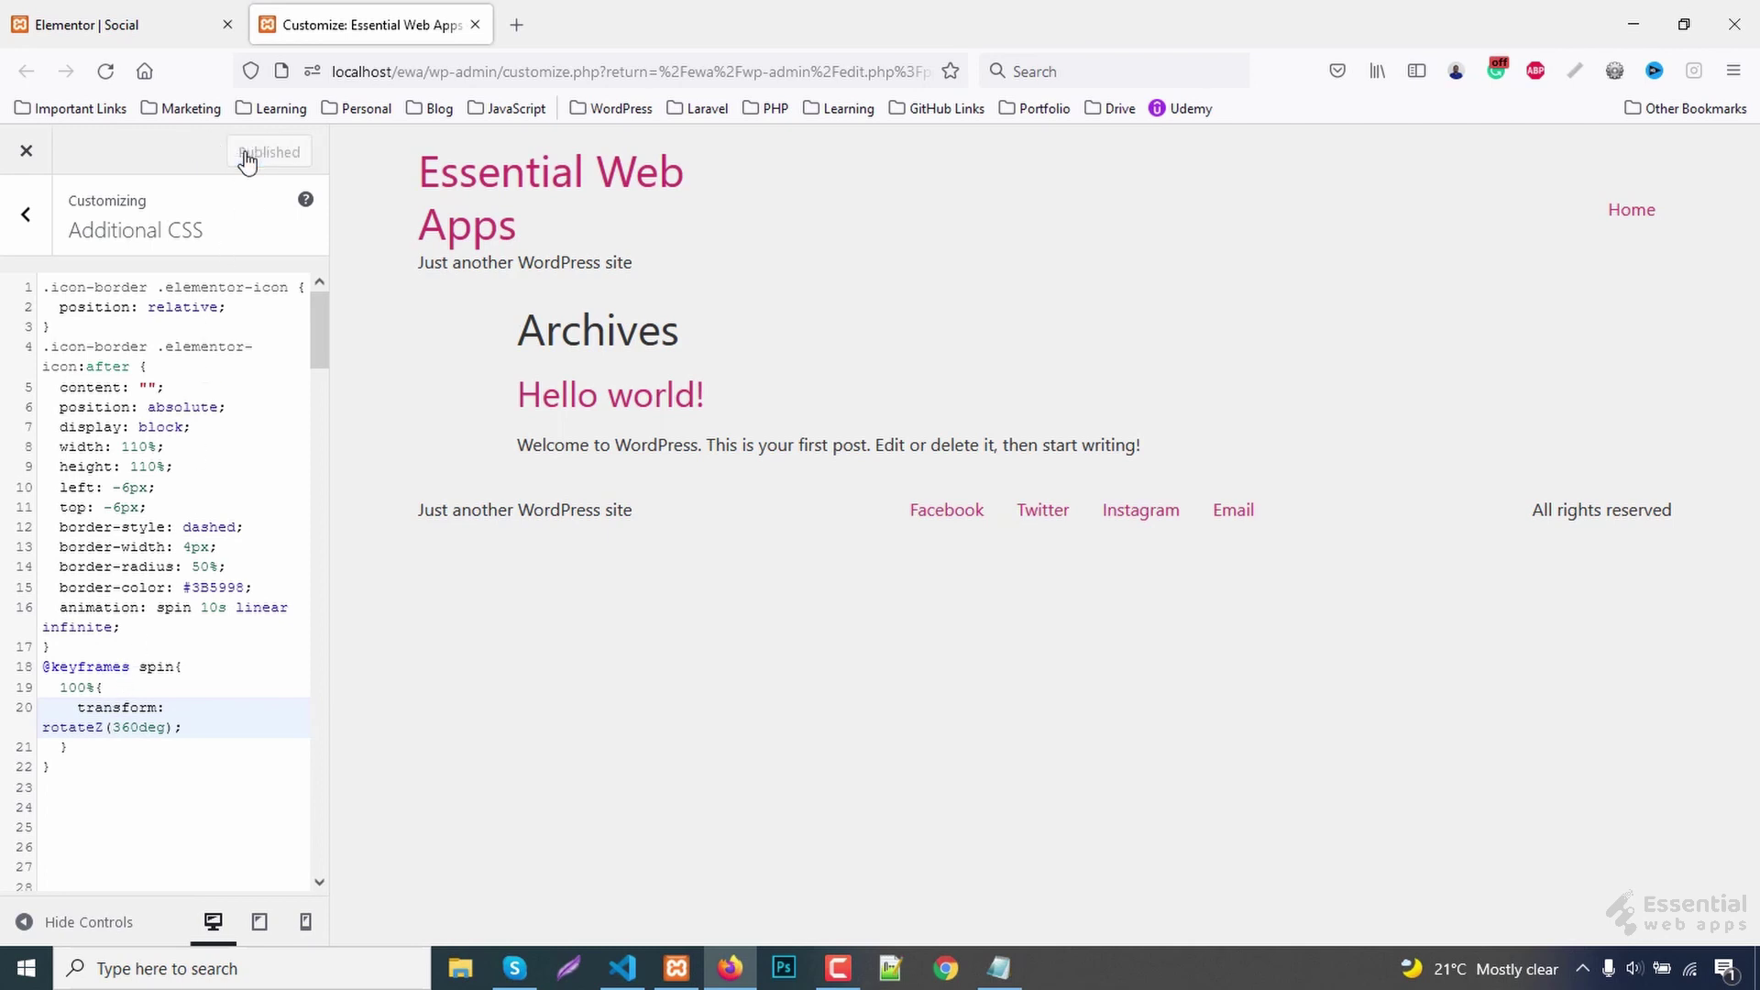
- Update and reload the Social page, close DevTools, and preview it without the panel
{"action": "left_click", "coordinate": [138, 19]}
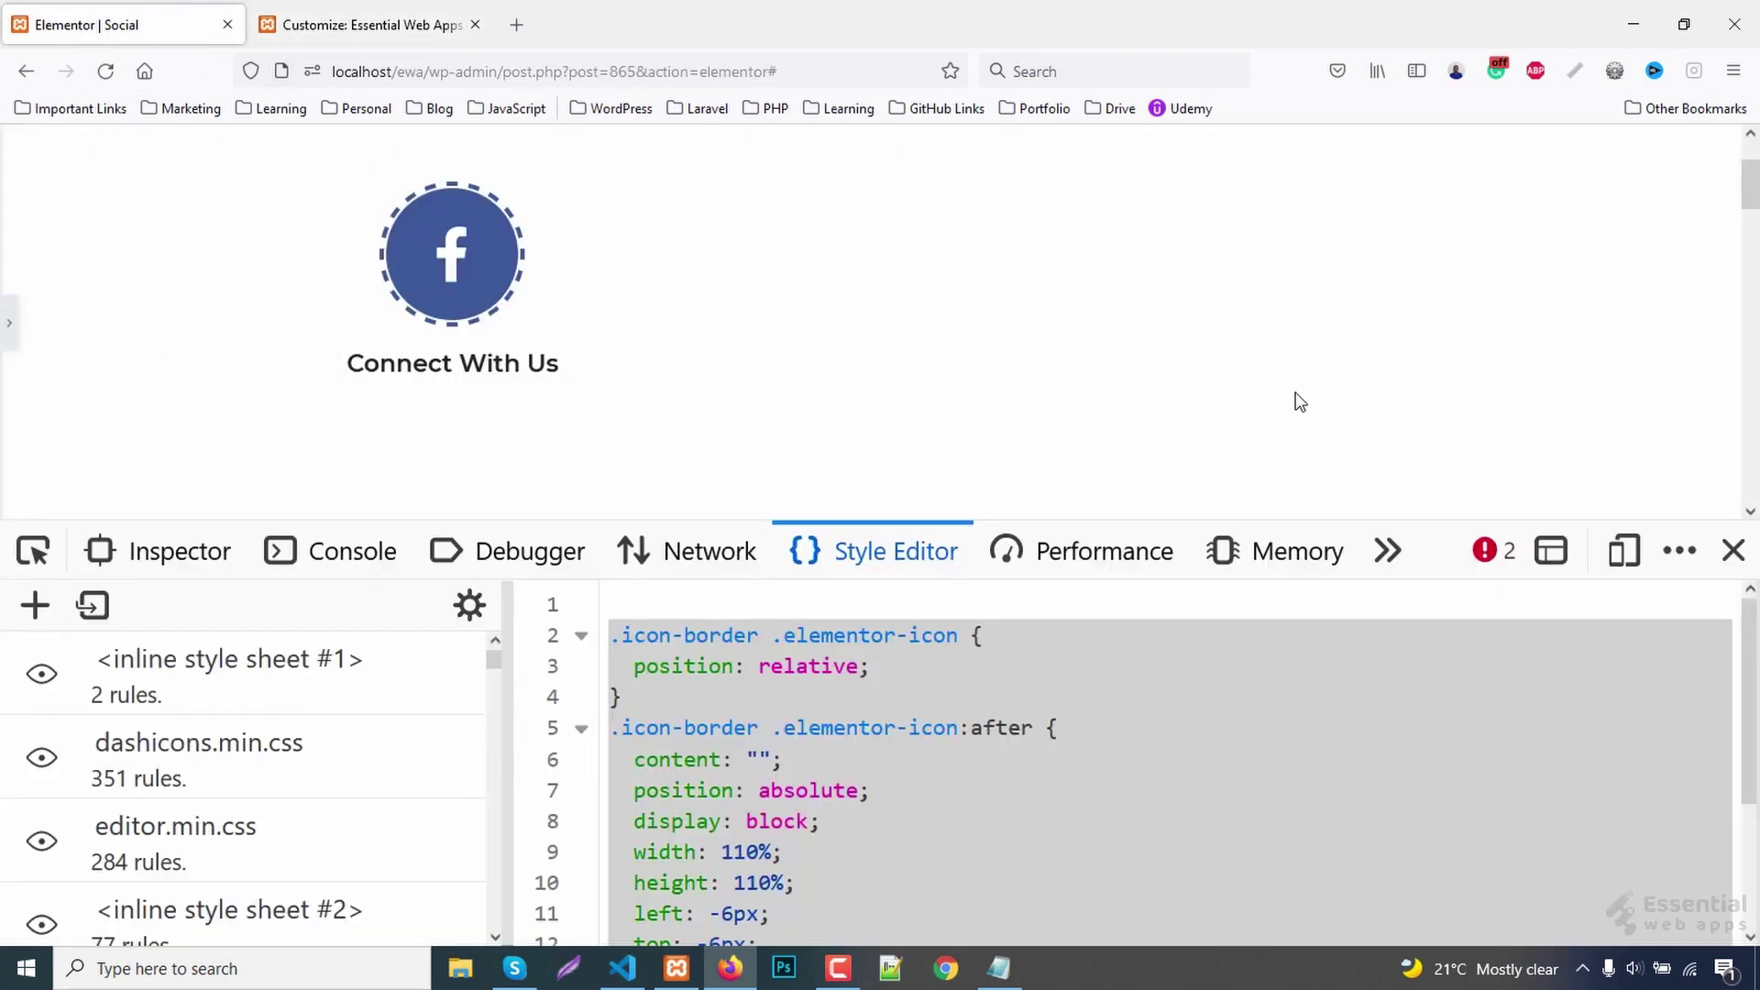
{"action": "left_click", "coordinate": [7, 330]}
{"action": "left_click", "coordinate": [236, 501]}
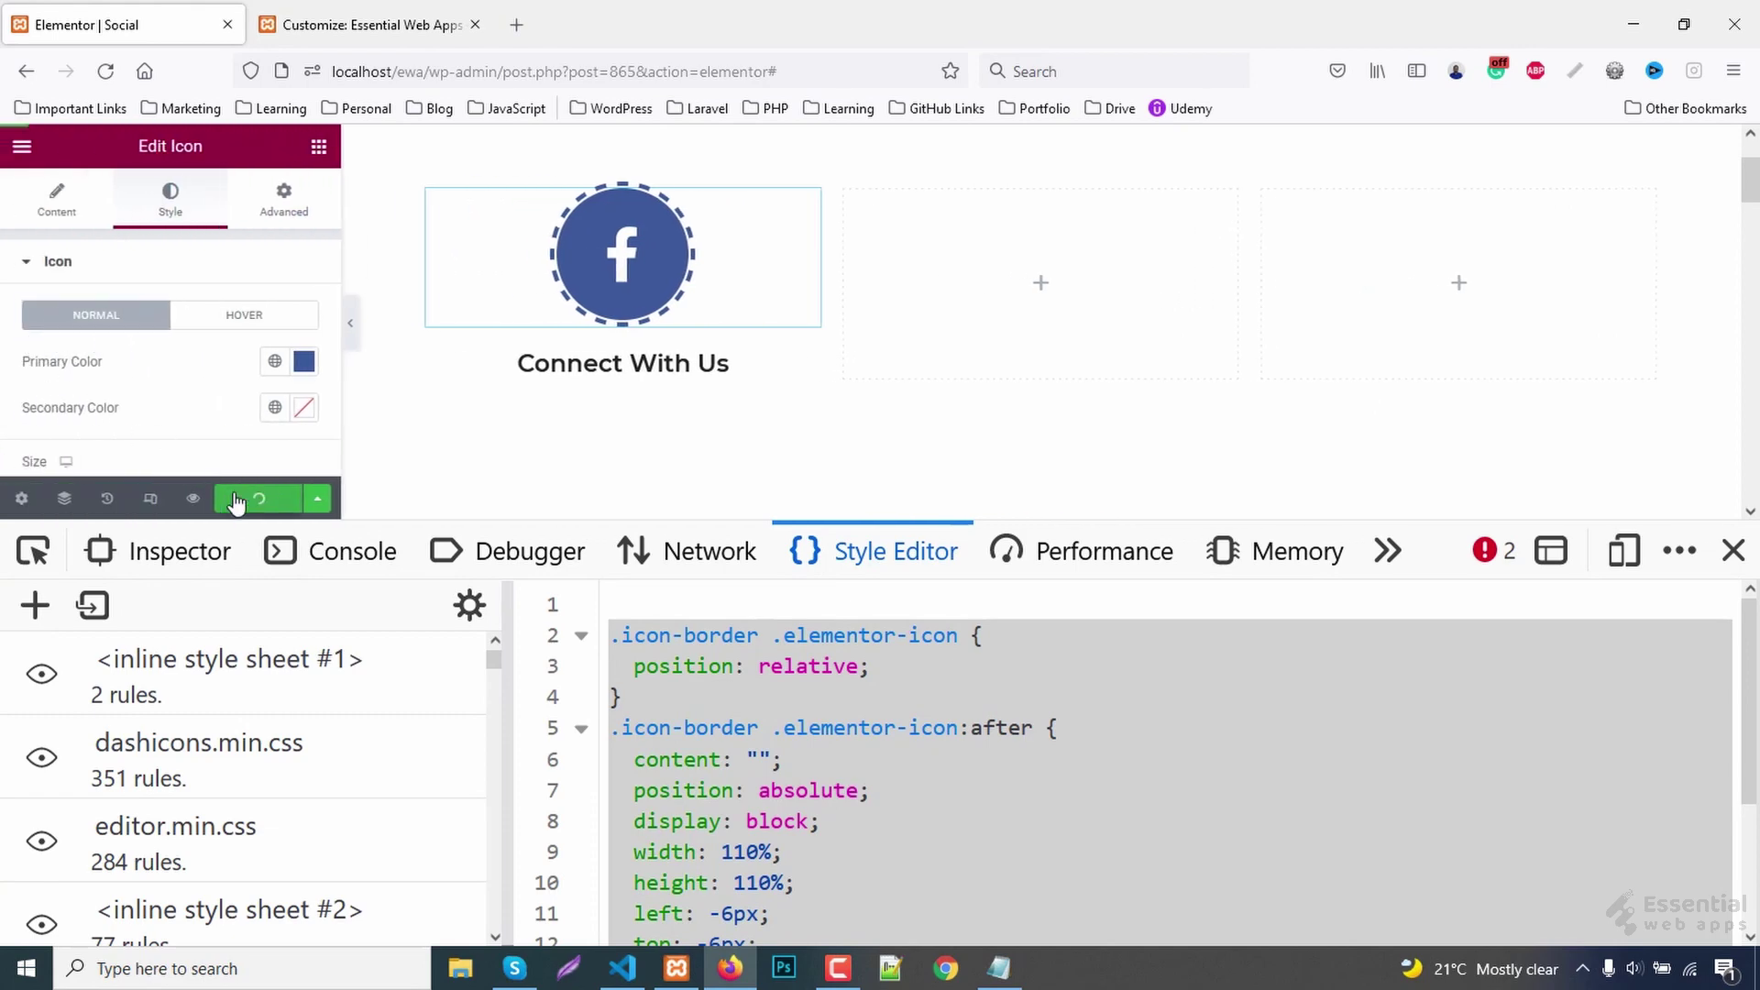
{"action": "left_click", "coordinate": [352, 344]}
{"action": "key", "text": "F5"}
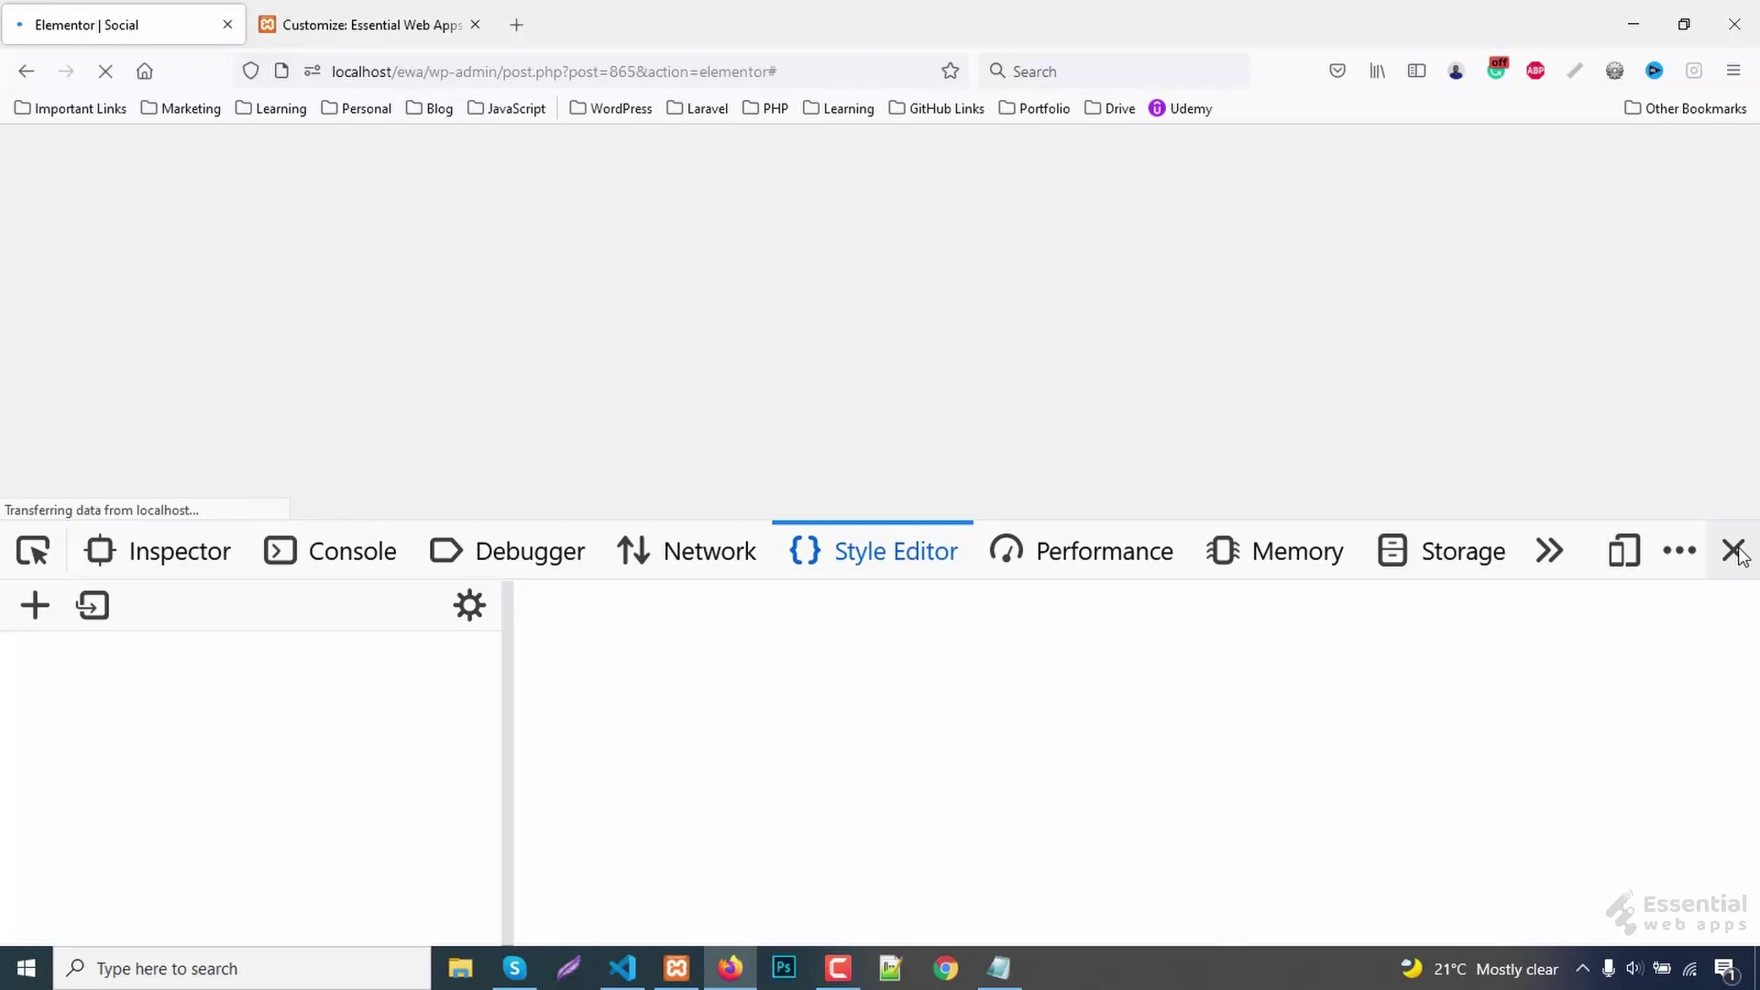
{"action": "left_click", "coordinate": [1733, 550]}
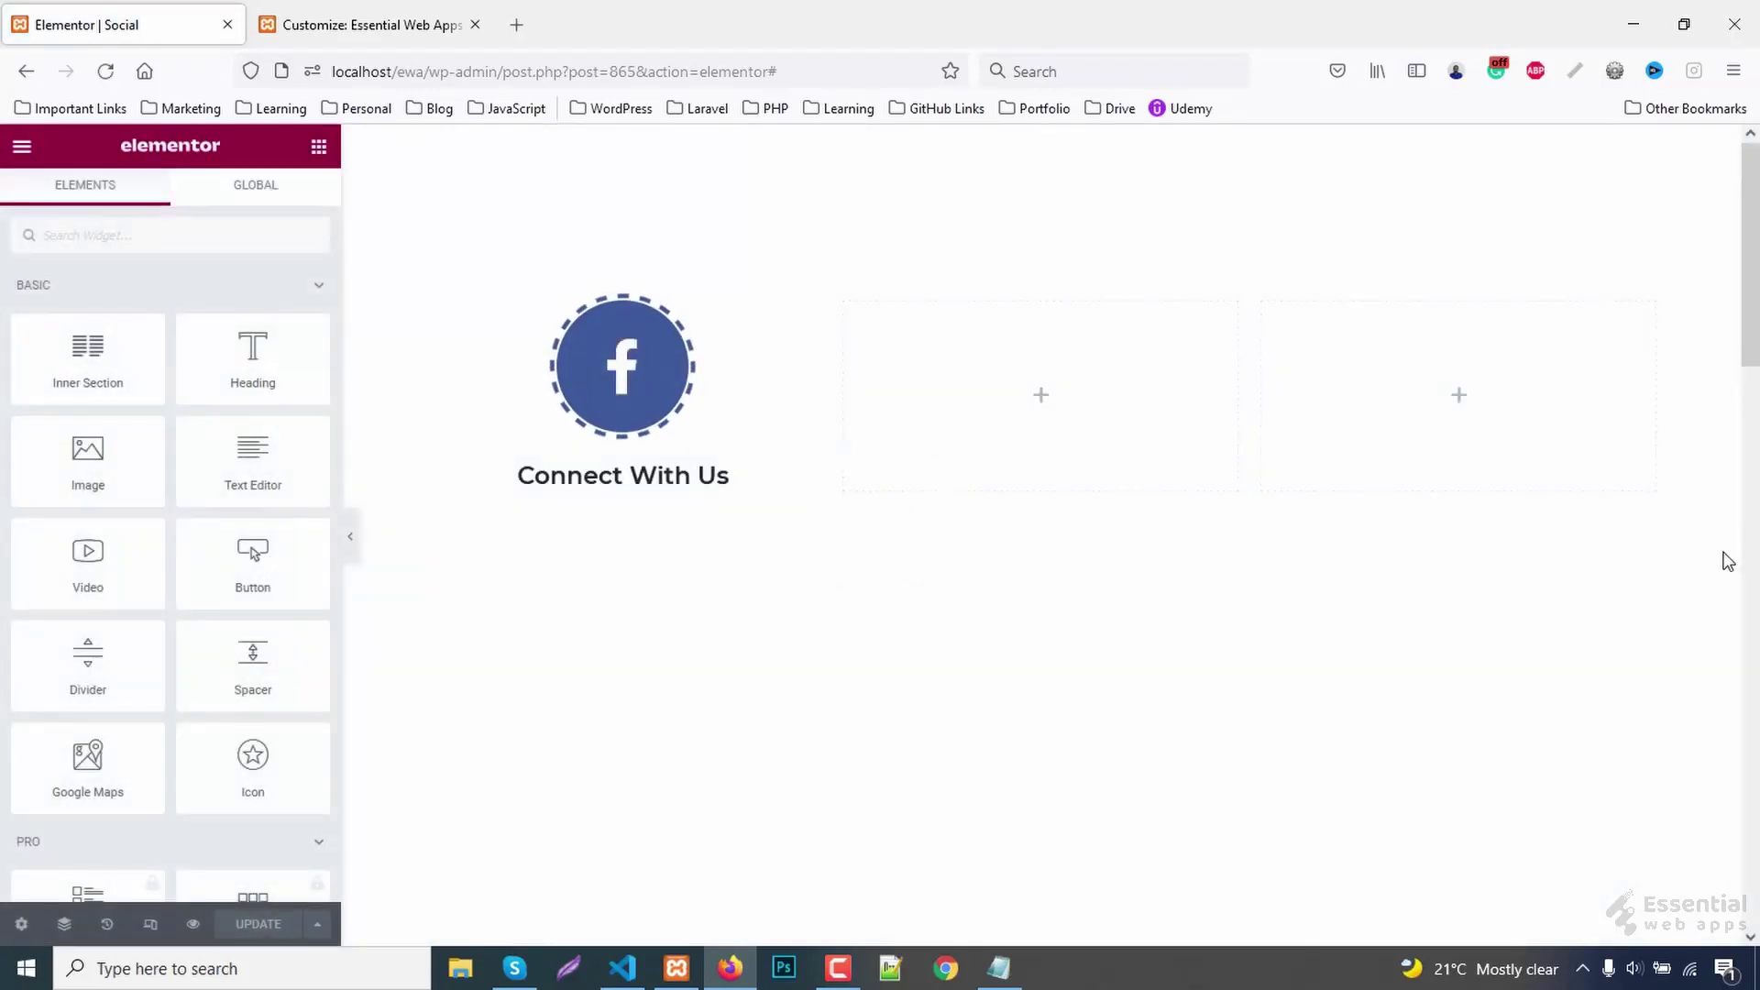
{"action": "left_click", "coordinate": [352, 539]}
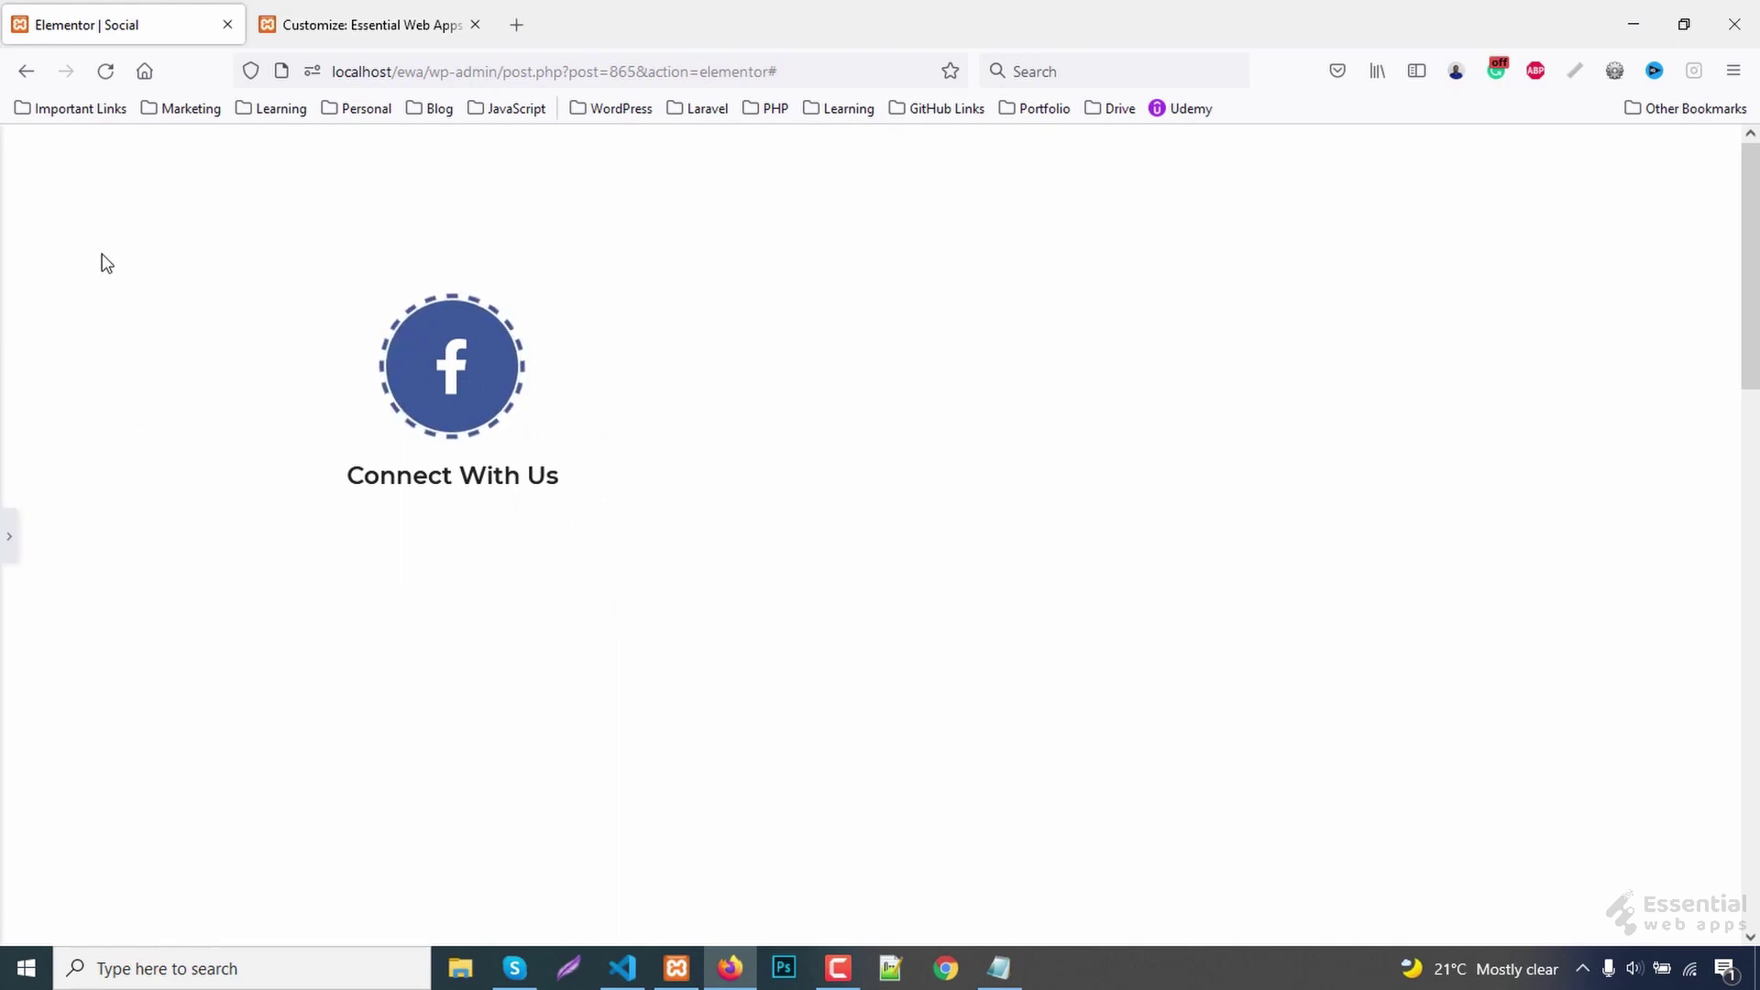
- Copy the icon-border :after selector and paste it below the keyframes block
{"action": "left_click", "coordinate": [369, 30]}
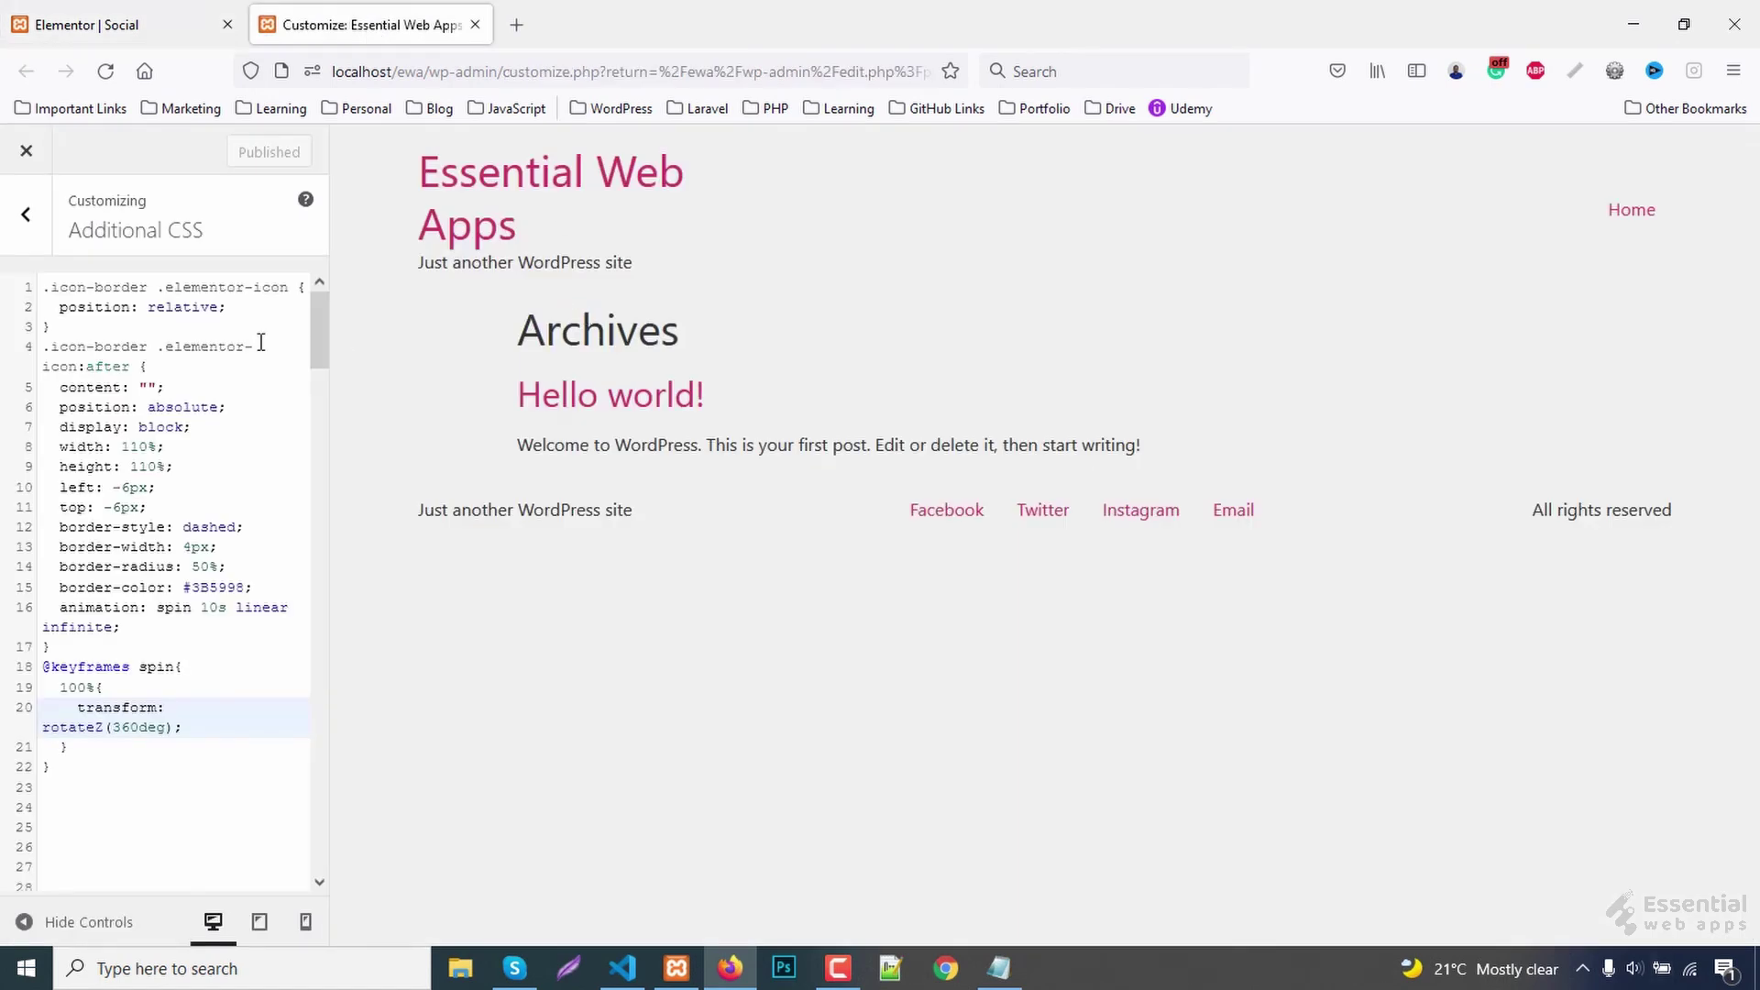
{"action": "left_click_drag", "start_coordinate": [133, 367], "coordinate": [11, 349]}
{"action": "key", "text": "ctrl+c"}
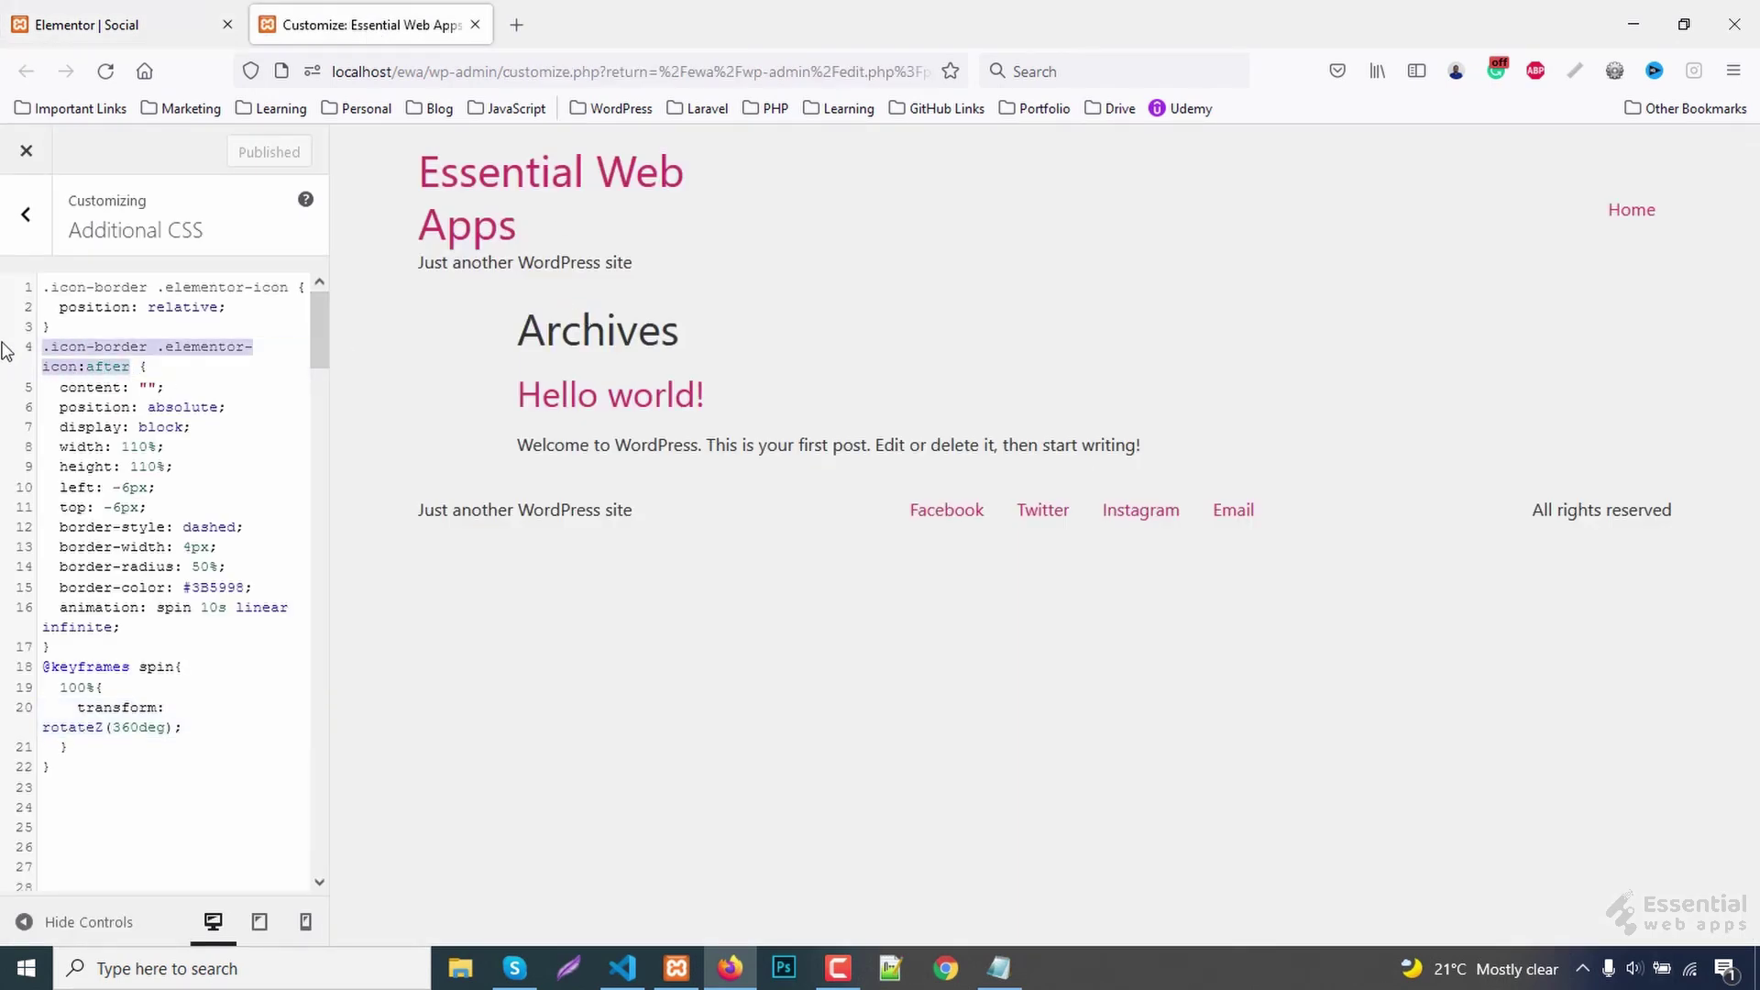
{"action": "scroll", "coordinate": [86, 770], "scroll_direction": "down", "scroll_amount": 3}
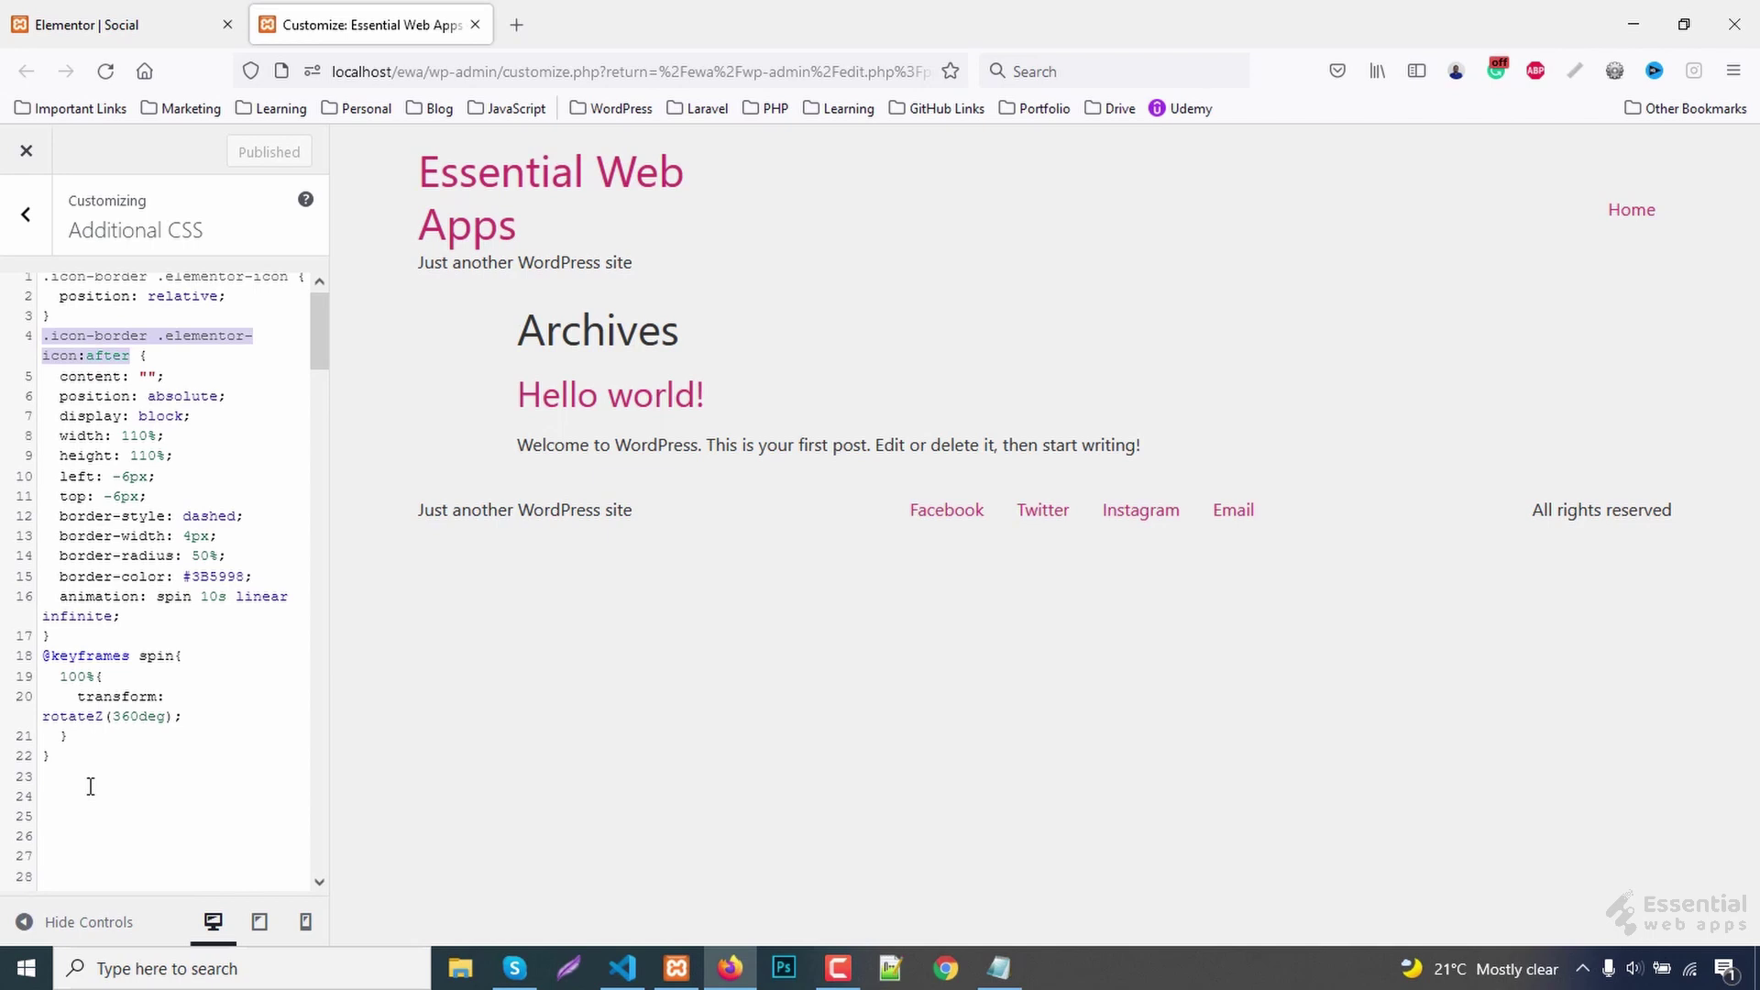
{"action": "left_click", "coordinate": [110, 670]}
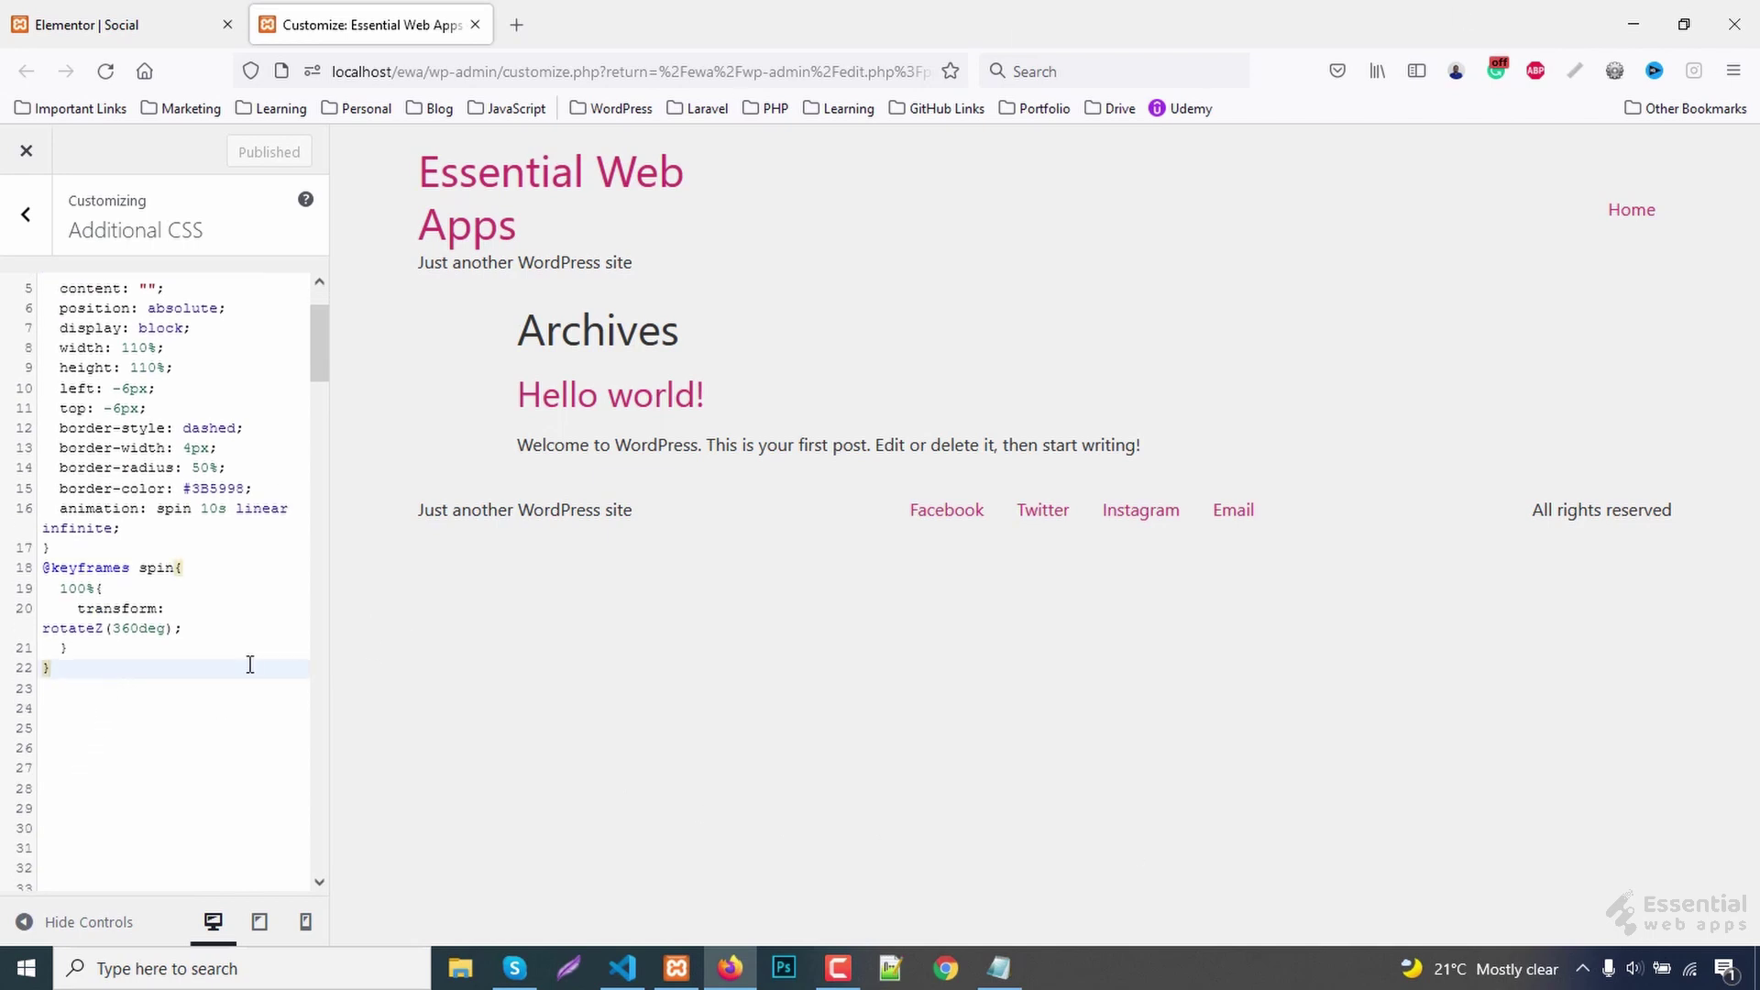
{"action": "key", "text": "Return"}
{"action": "key", "text": "ctrl+v"}
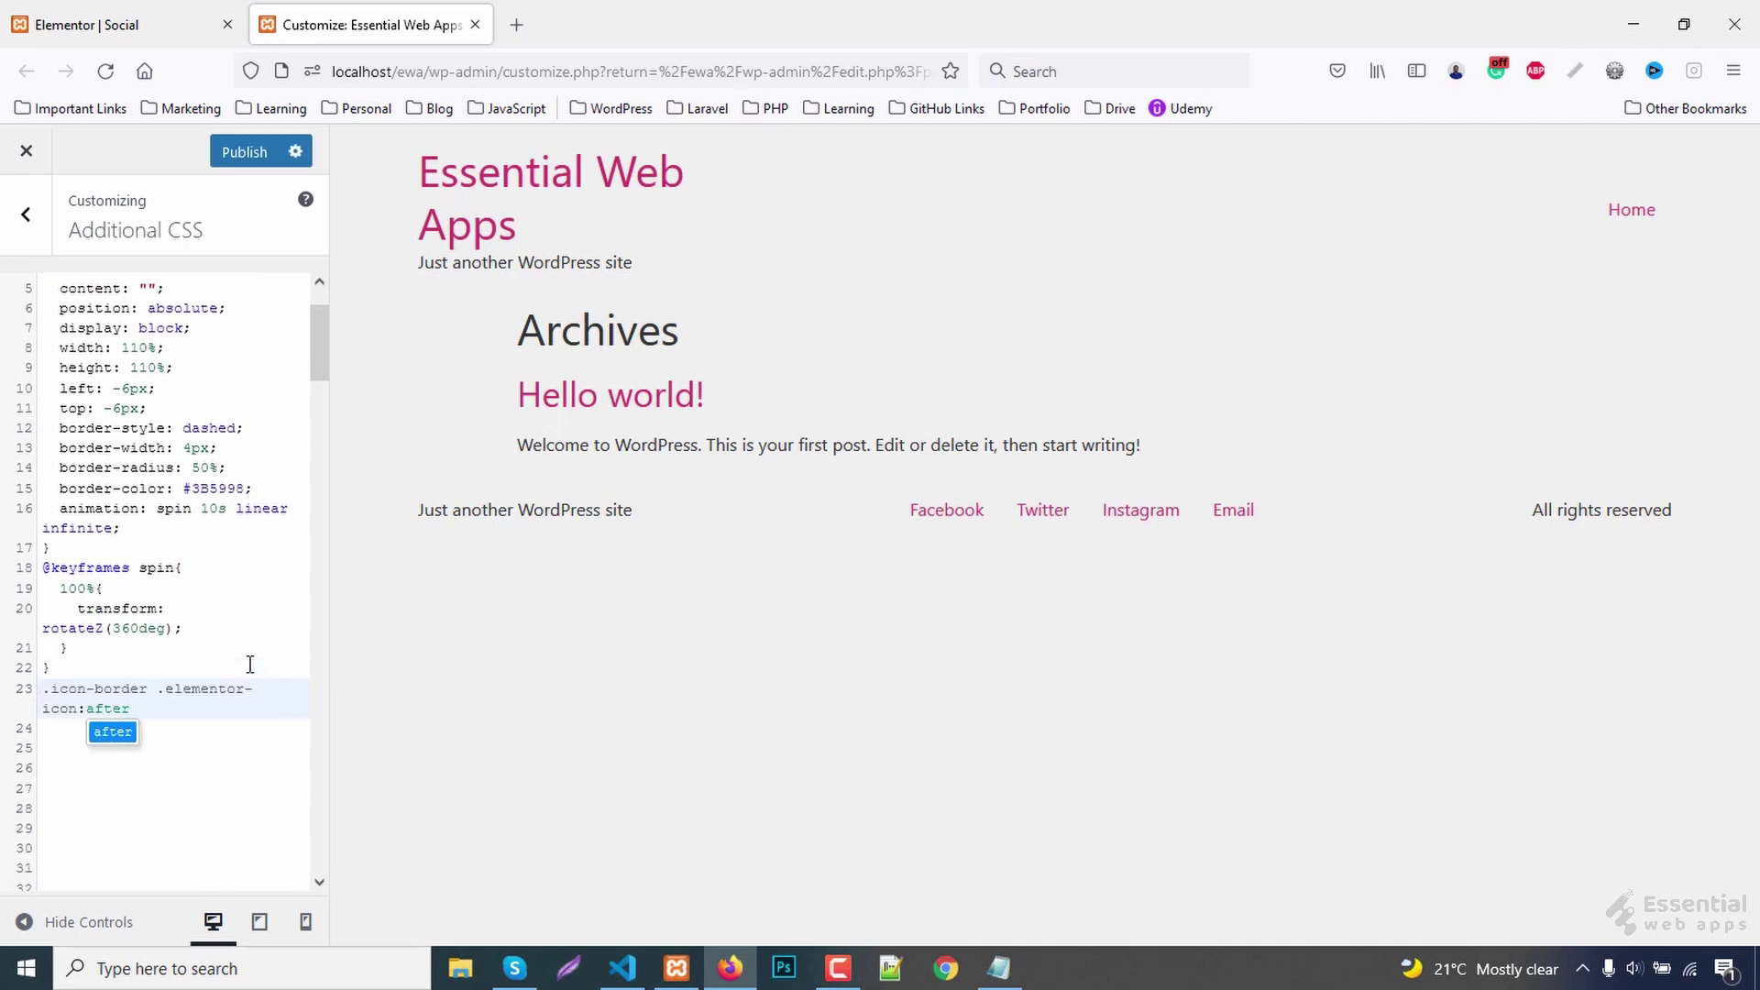
- Turn it into a :hover rule with 'animation: spin 2s linear infinite;'
{"action": "key", "text": "Escape"}
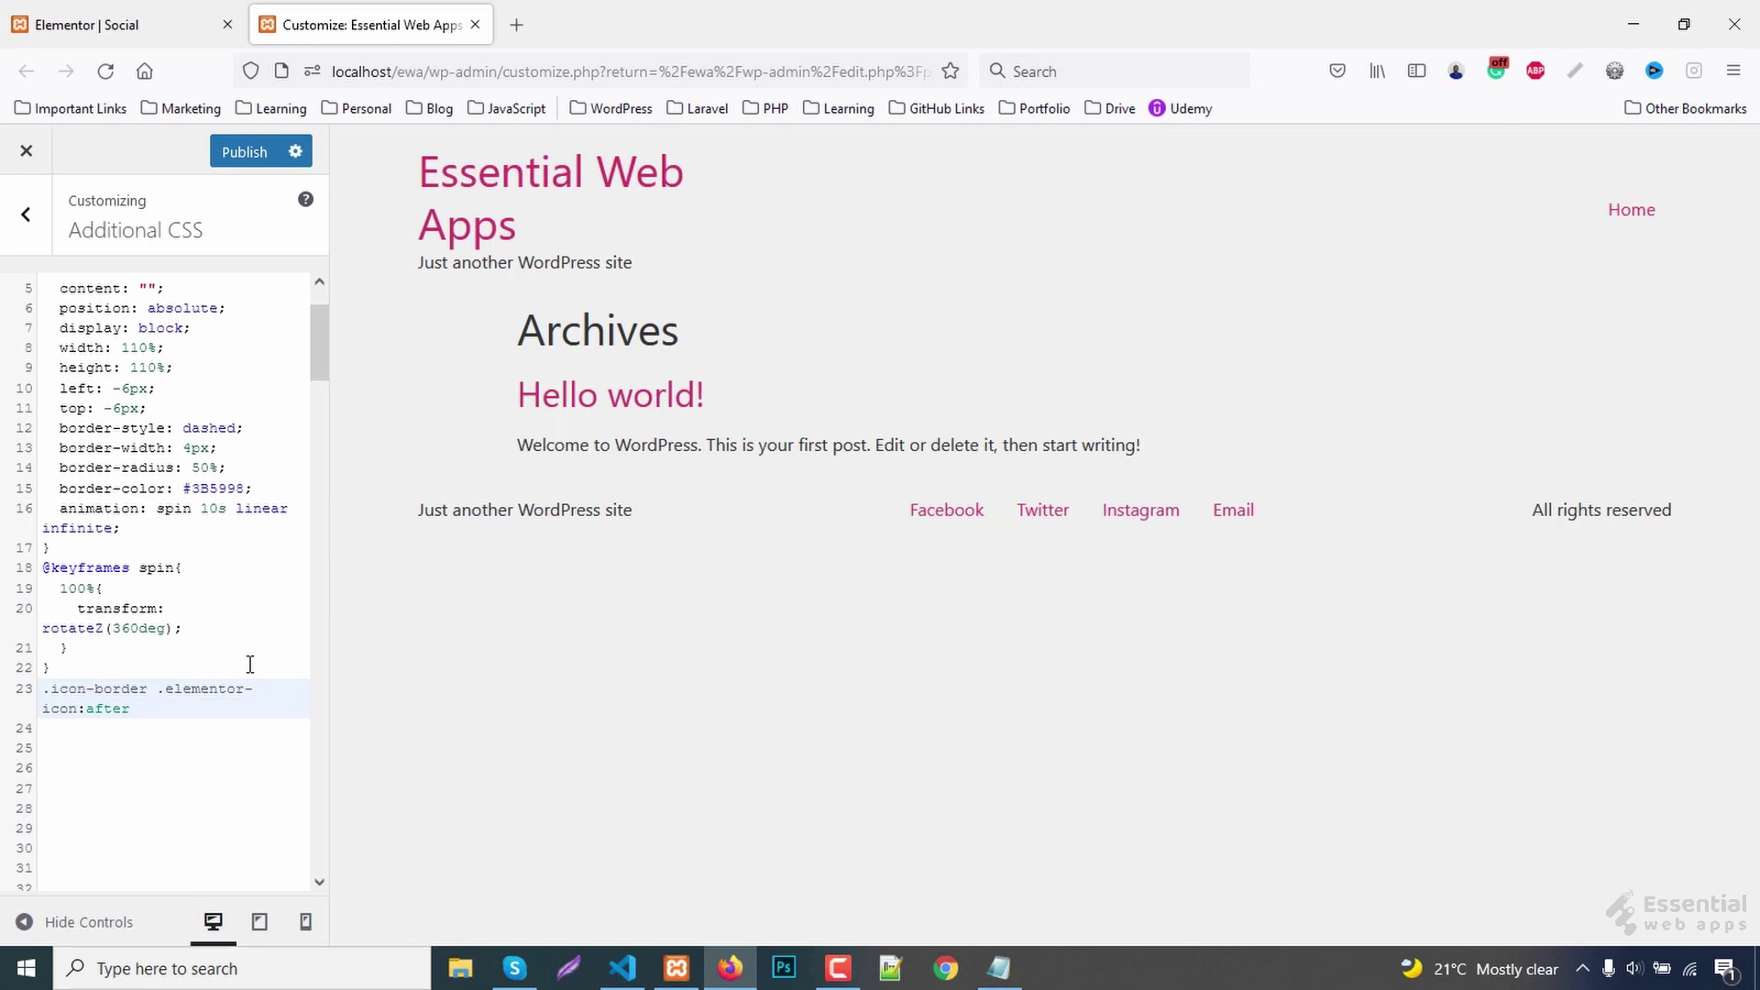
{"action": "key", "text": "Left"}
{"action": "key", "text": "Left"}
{"action": "key", "text": "Left"}
{"action": "type", "text": "hover:after"}
{"action": "type", "text": "{"}
{"action": "key", "text": "Return"}
{"action": "type", "text": "ani"}
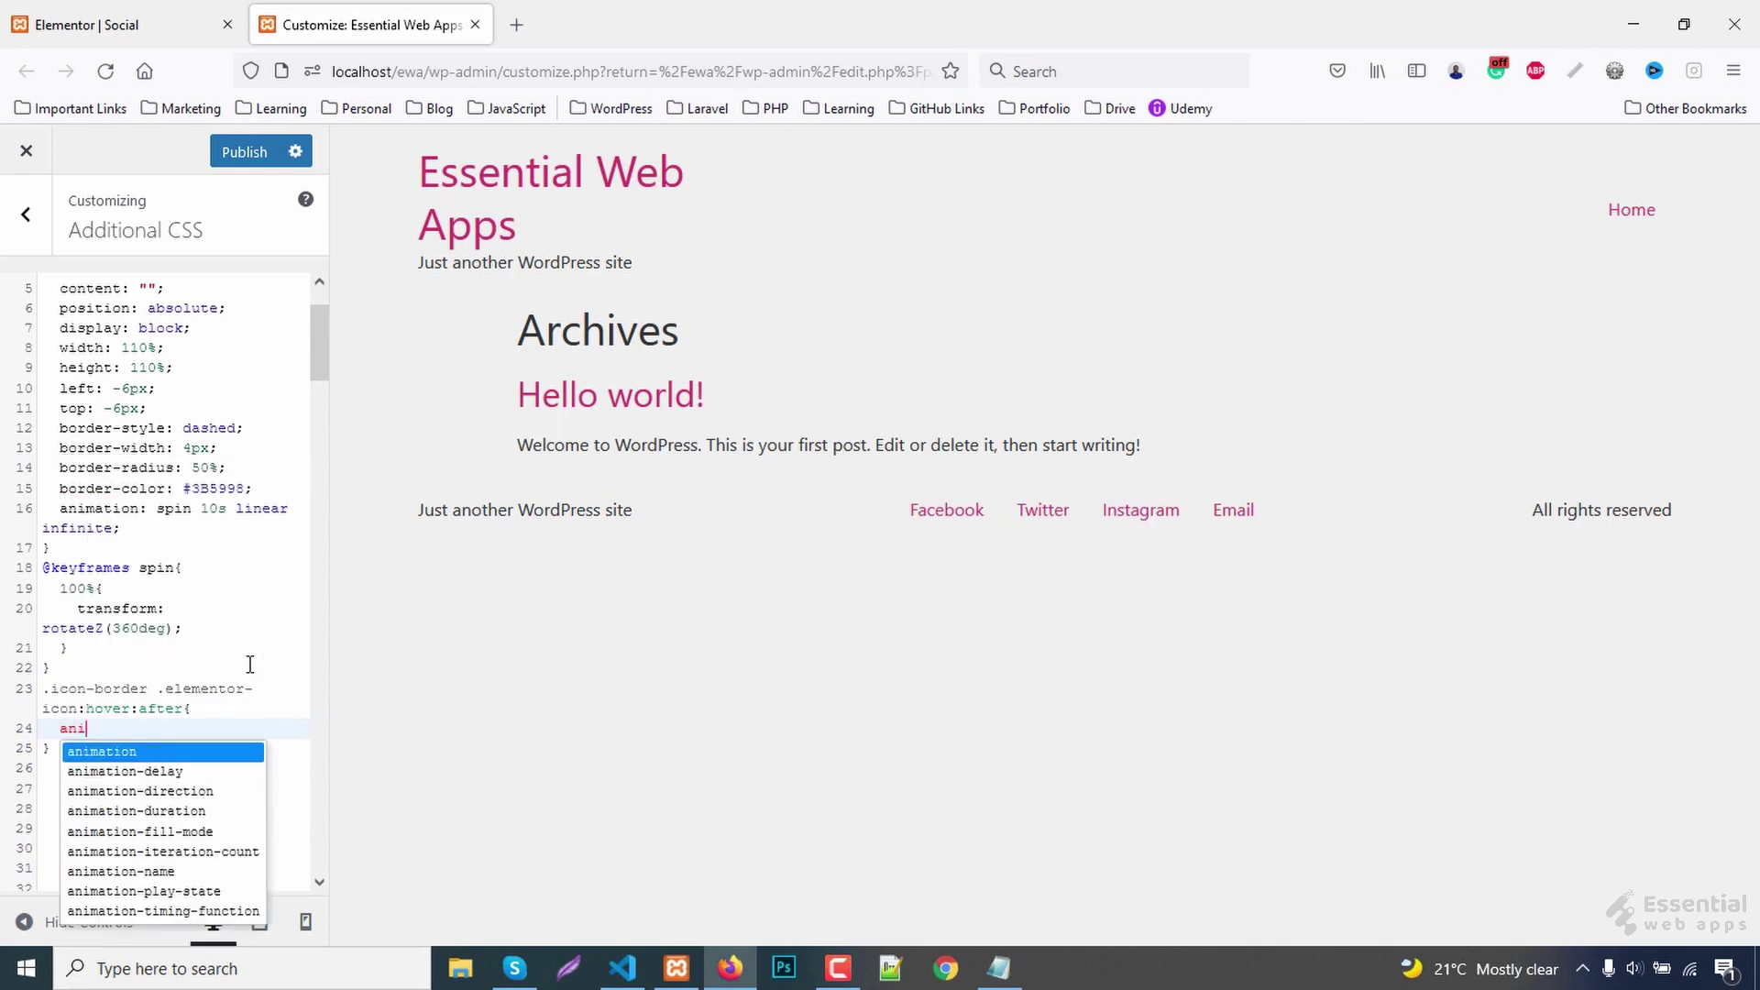
{"action": "type", "text": "ma"}
{"action": "key", "text": "Return"}
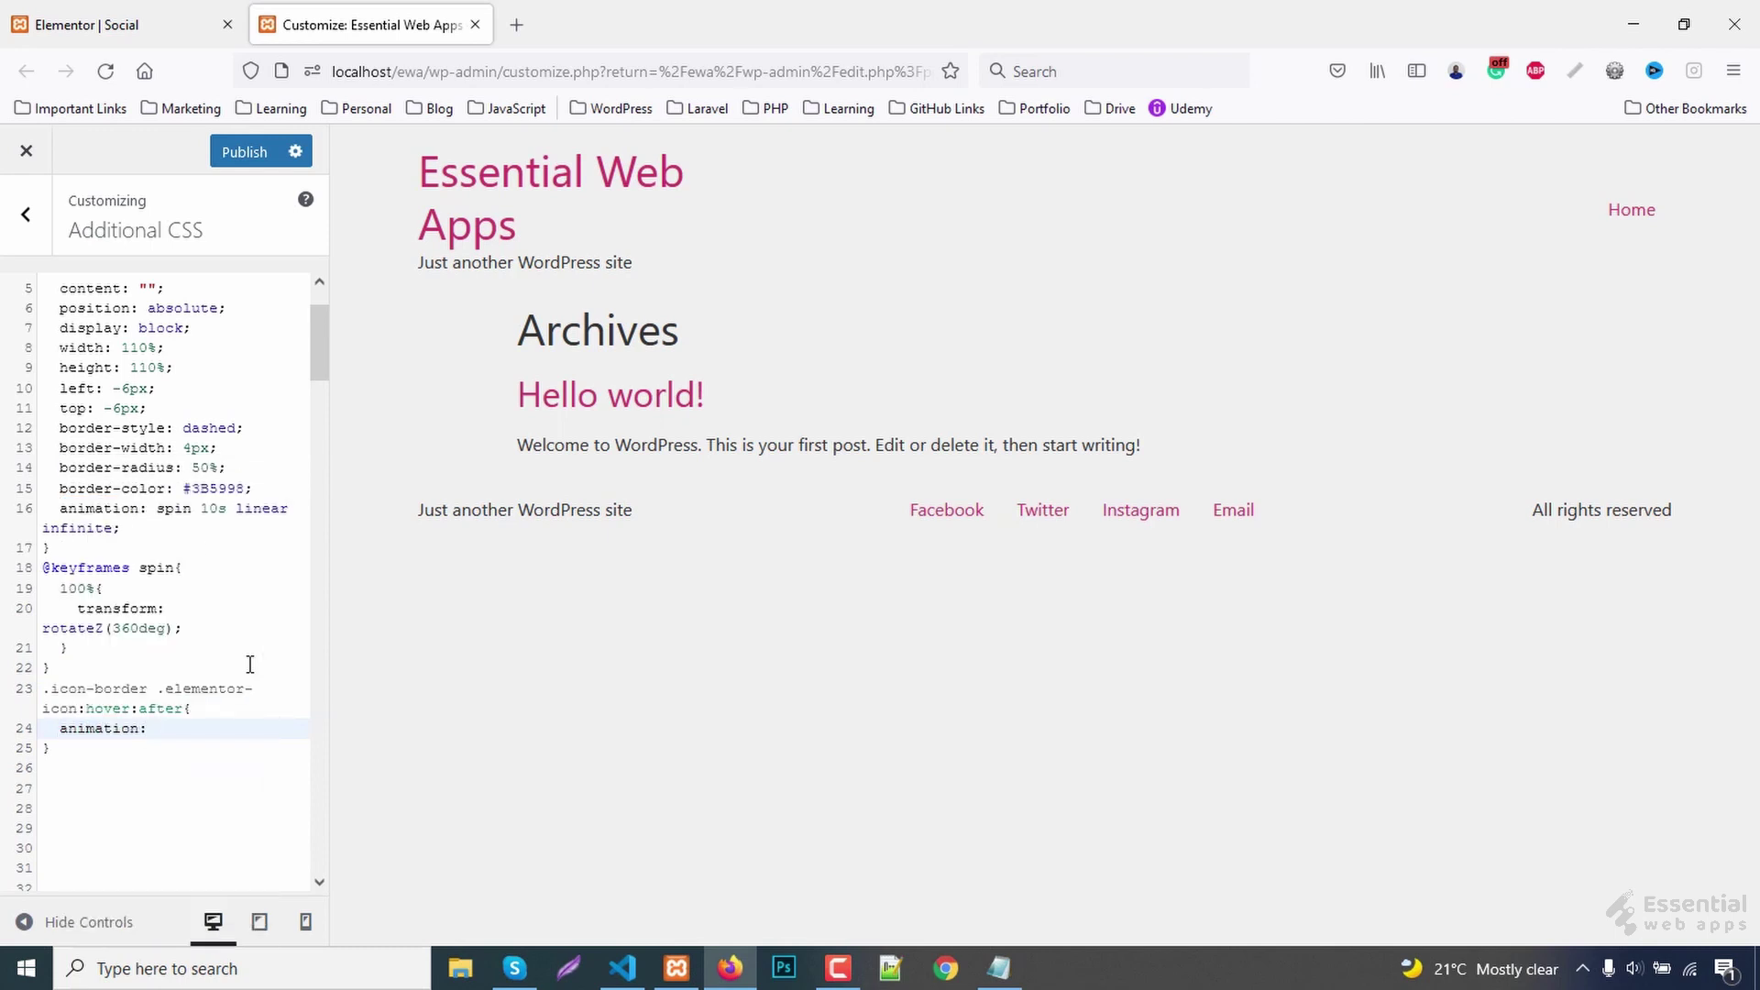
{"action": "type", "text": "sp"}
{"action": "type", "text": "in 2s line"}
{"action": "key", "text": "Down"}
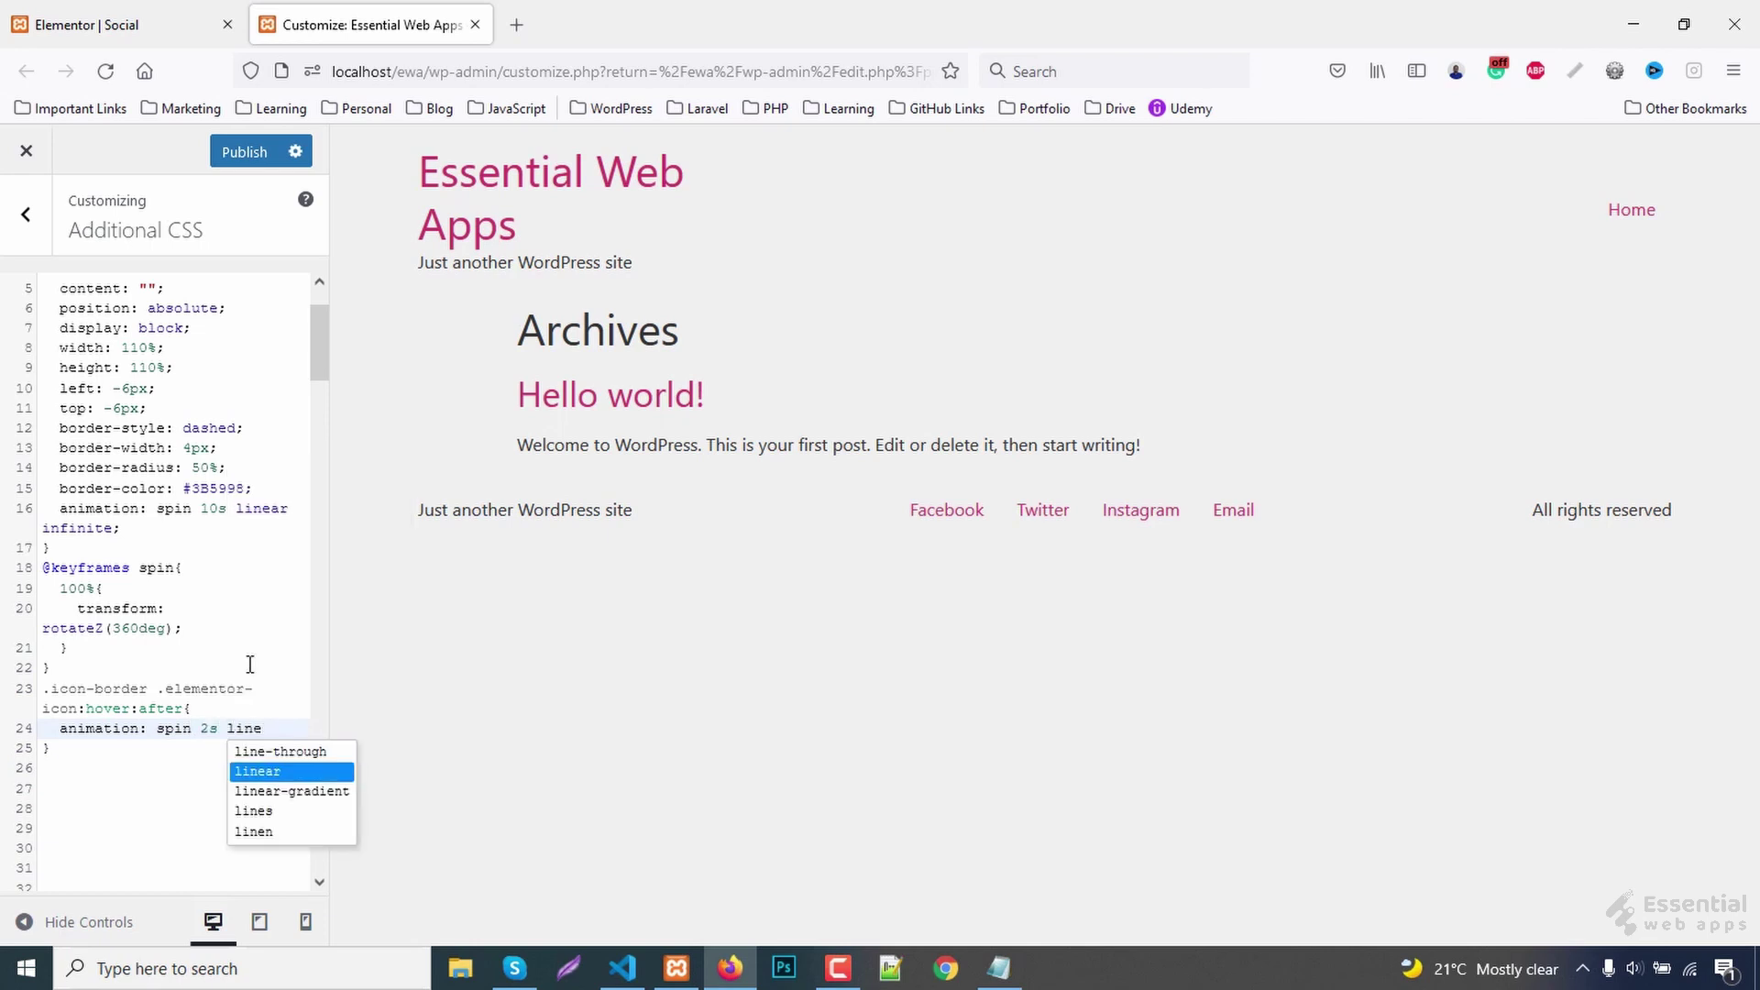
{"action": "key", "text": "Return"}
{"action": "type", "text": "nfinite;"}
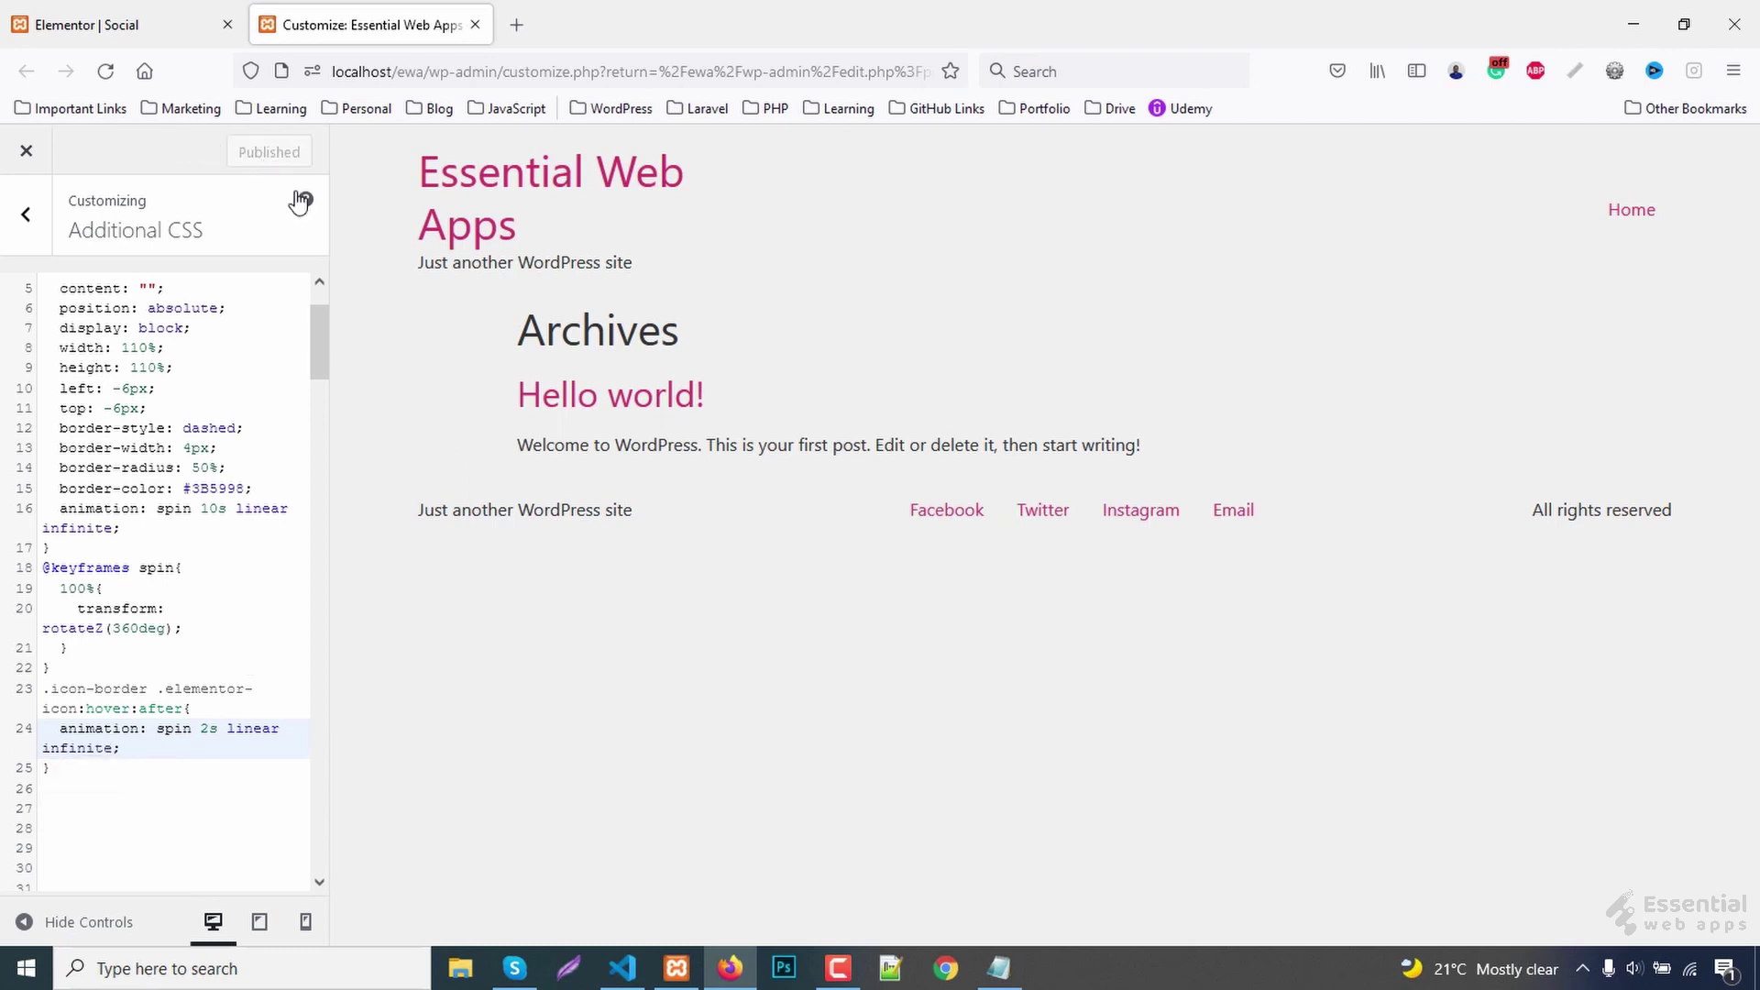
- Reload the Social page editor, toggle preview mode on, then bring the panel back
{"action": "left_click", "coordinate": [135, 25]}
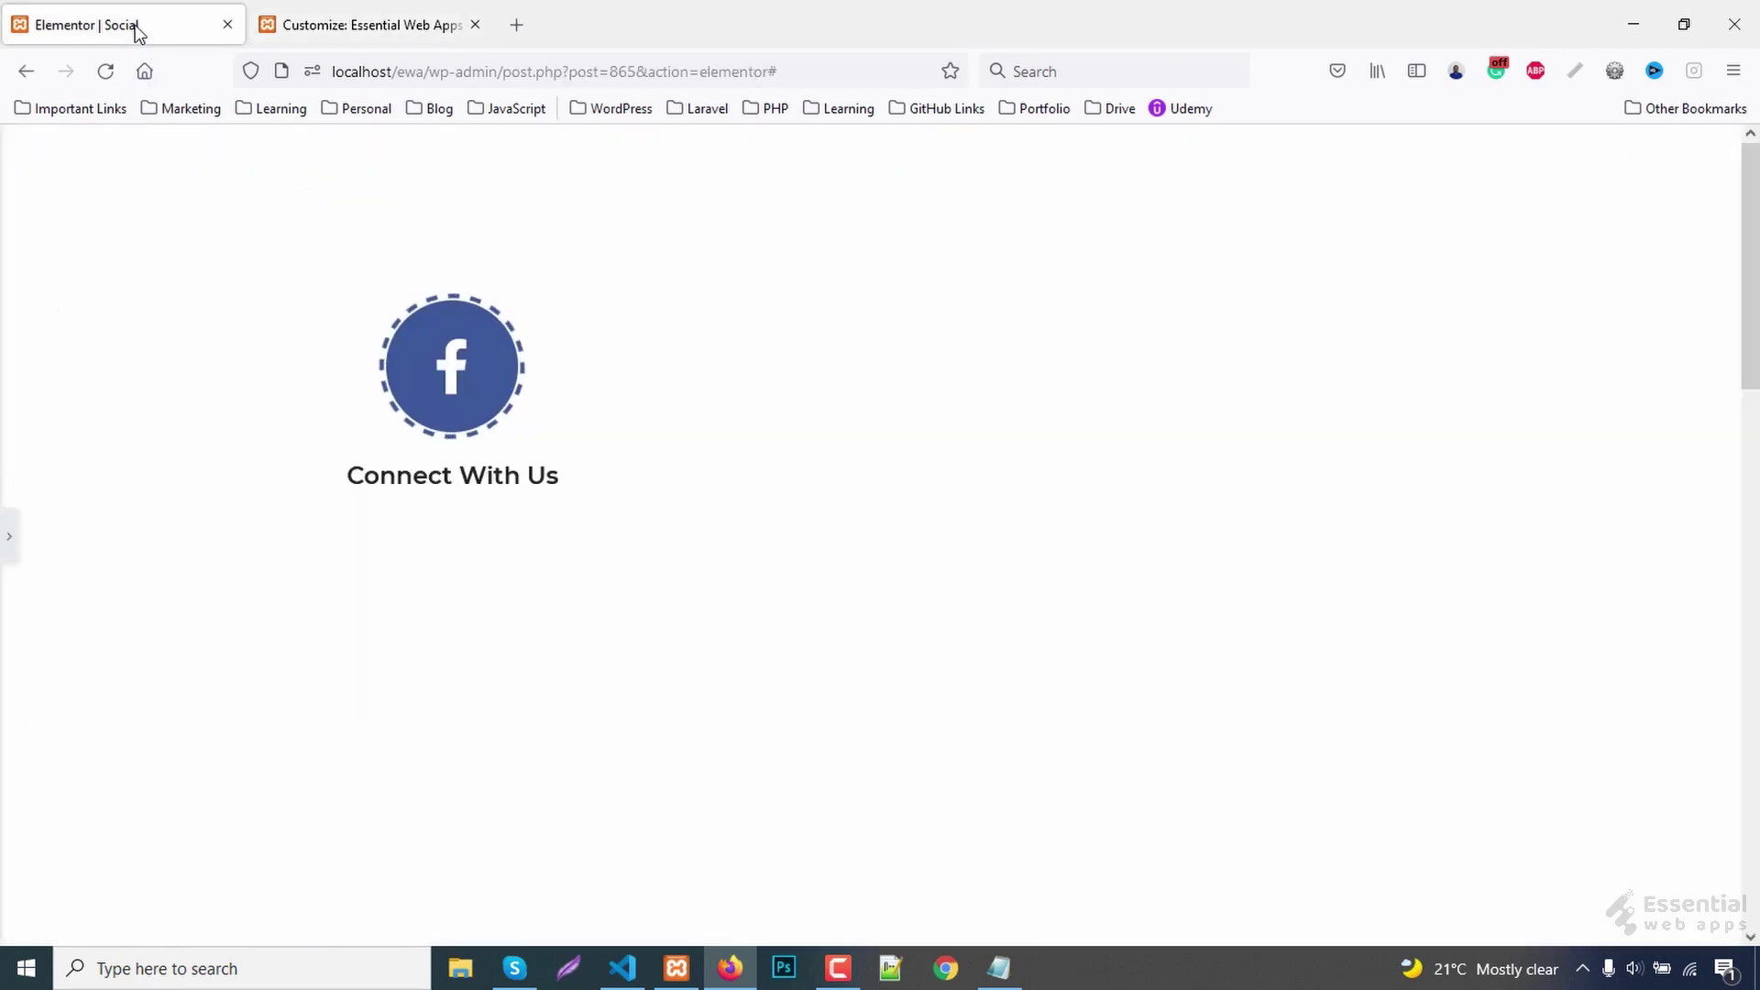
{"action": "key", "text": "F5"}
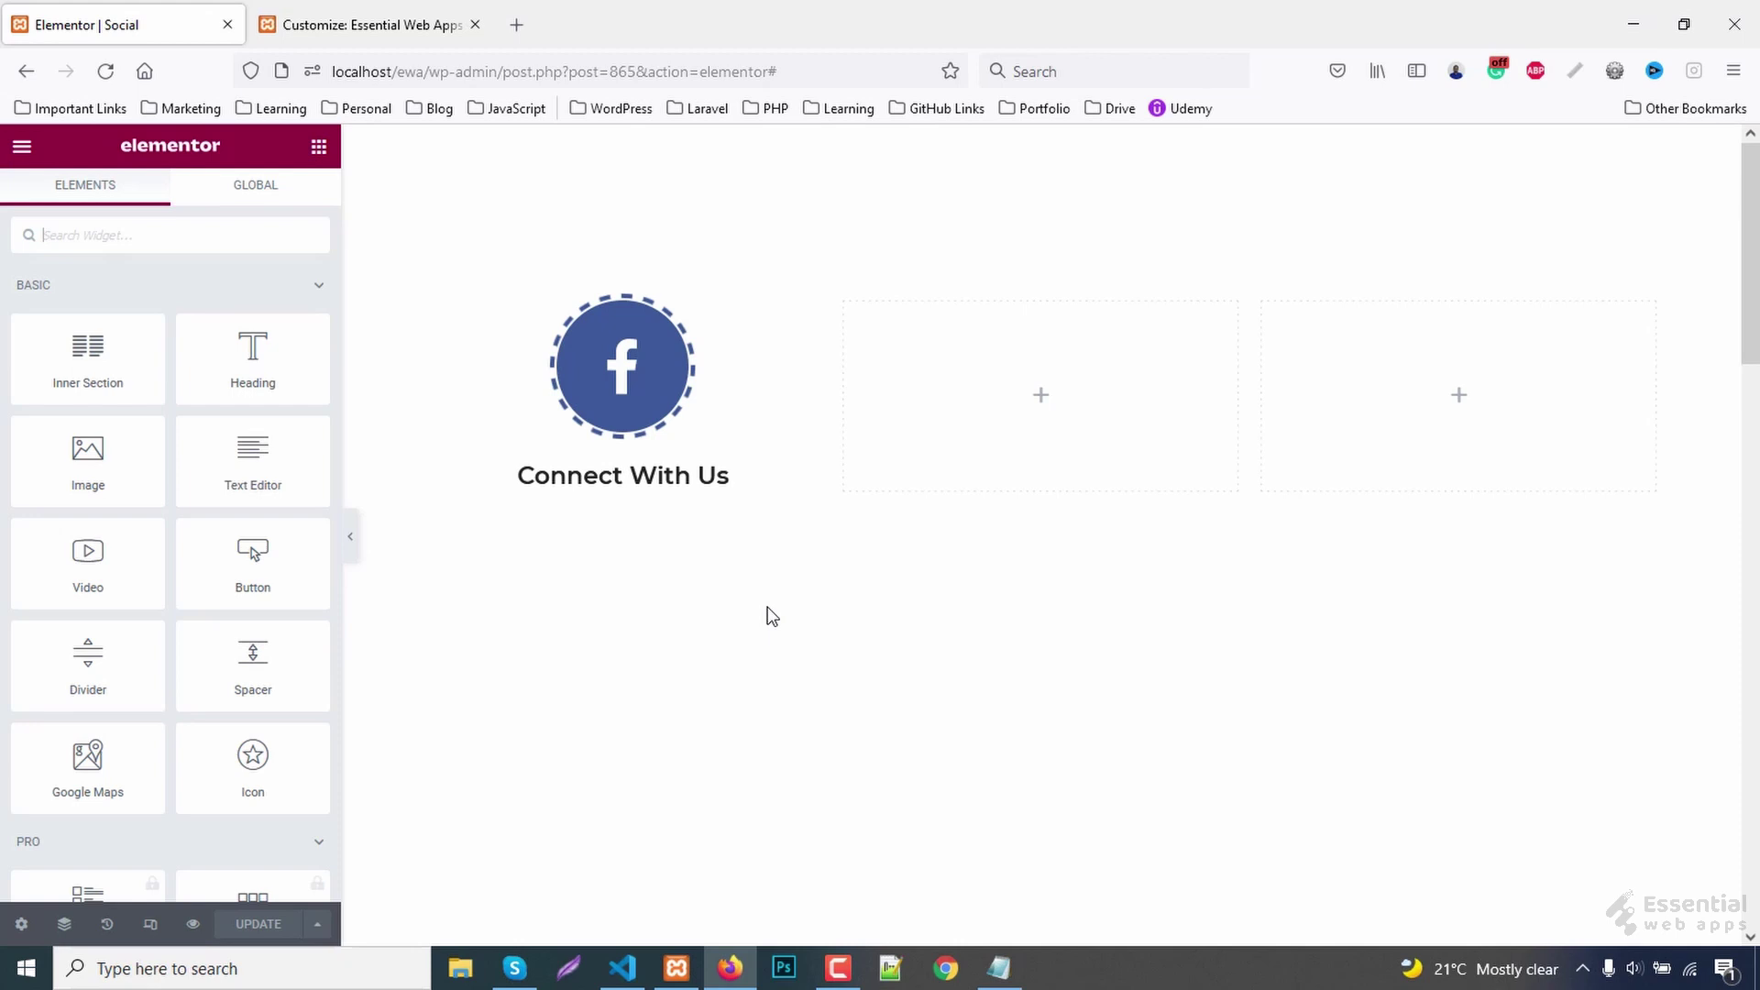
{"action": "key", "text": "ctrl+p"}
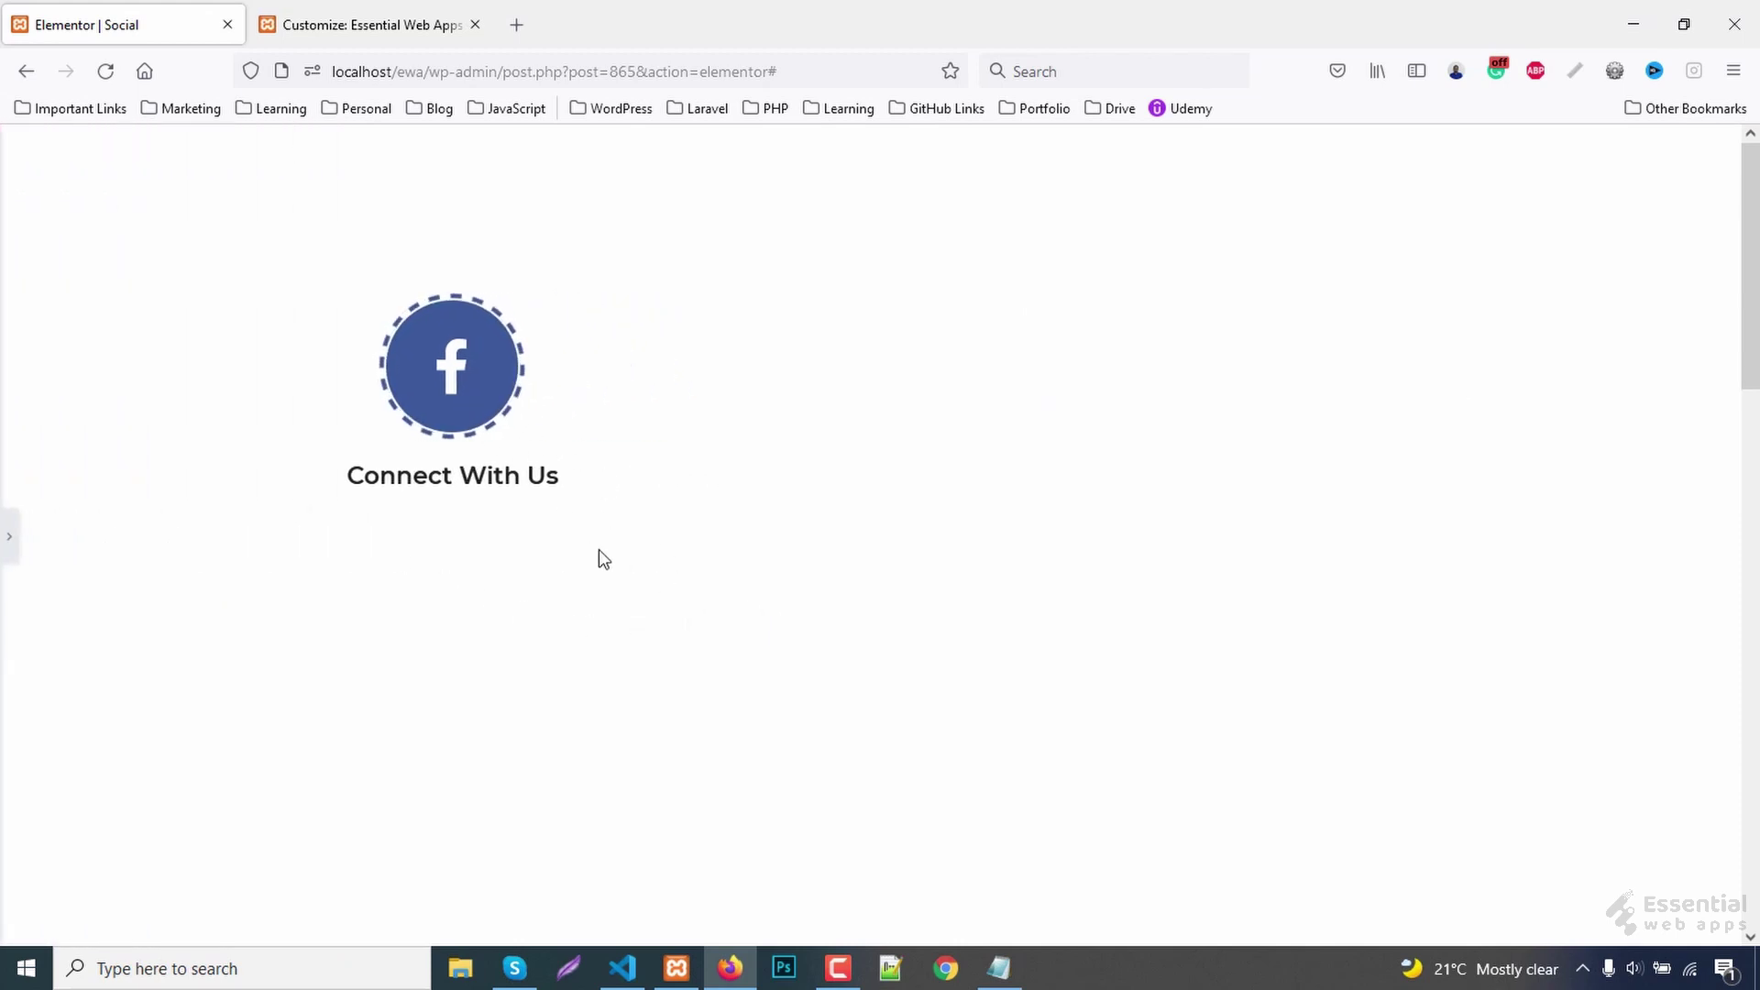
{"action": "left_click", "coordinate": [9, 537]}
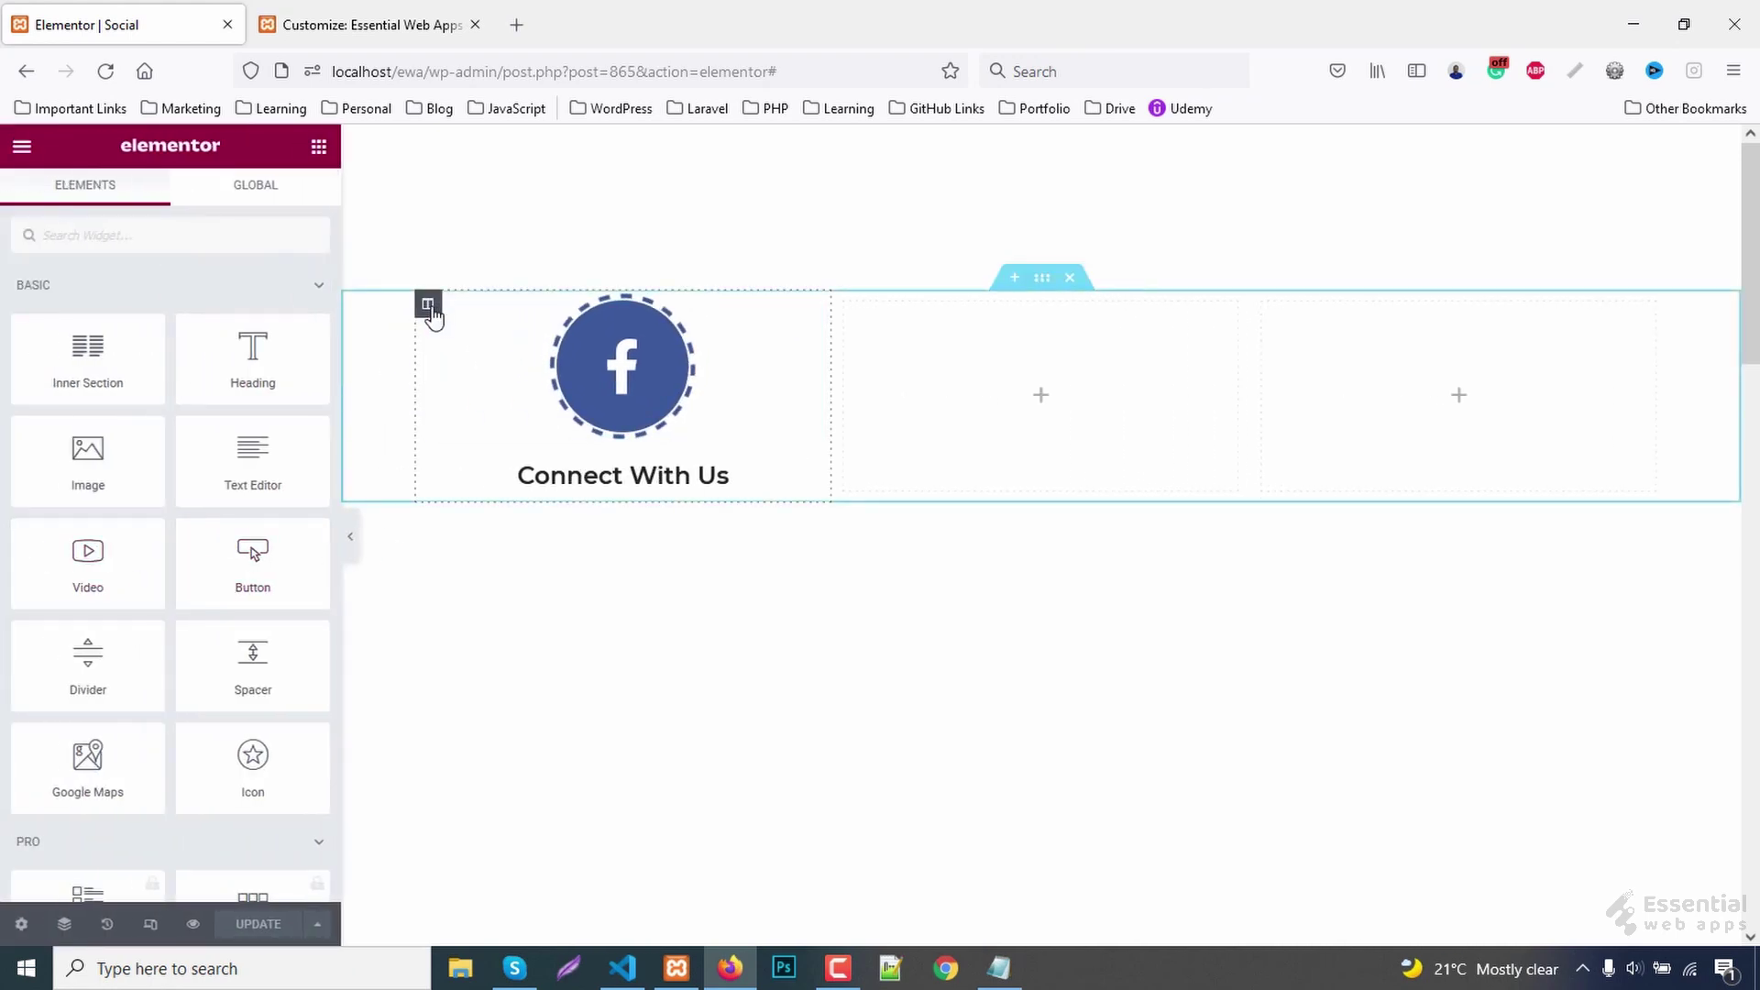
- Give the Facebook column a solid 1px #f4f4f4 border and preview the page
{"action": "left_click", "coordinate": [430, 312]}
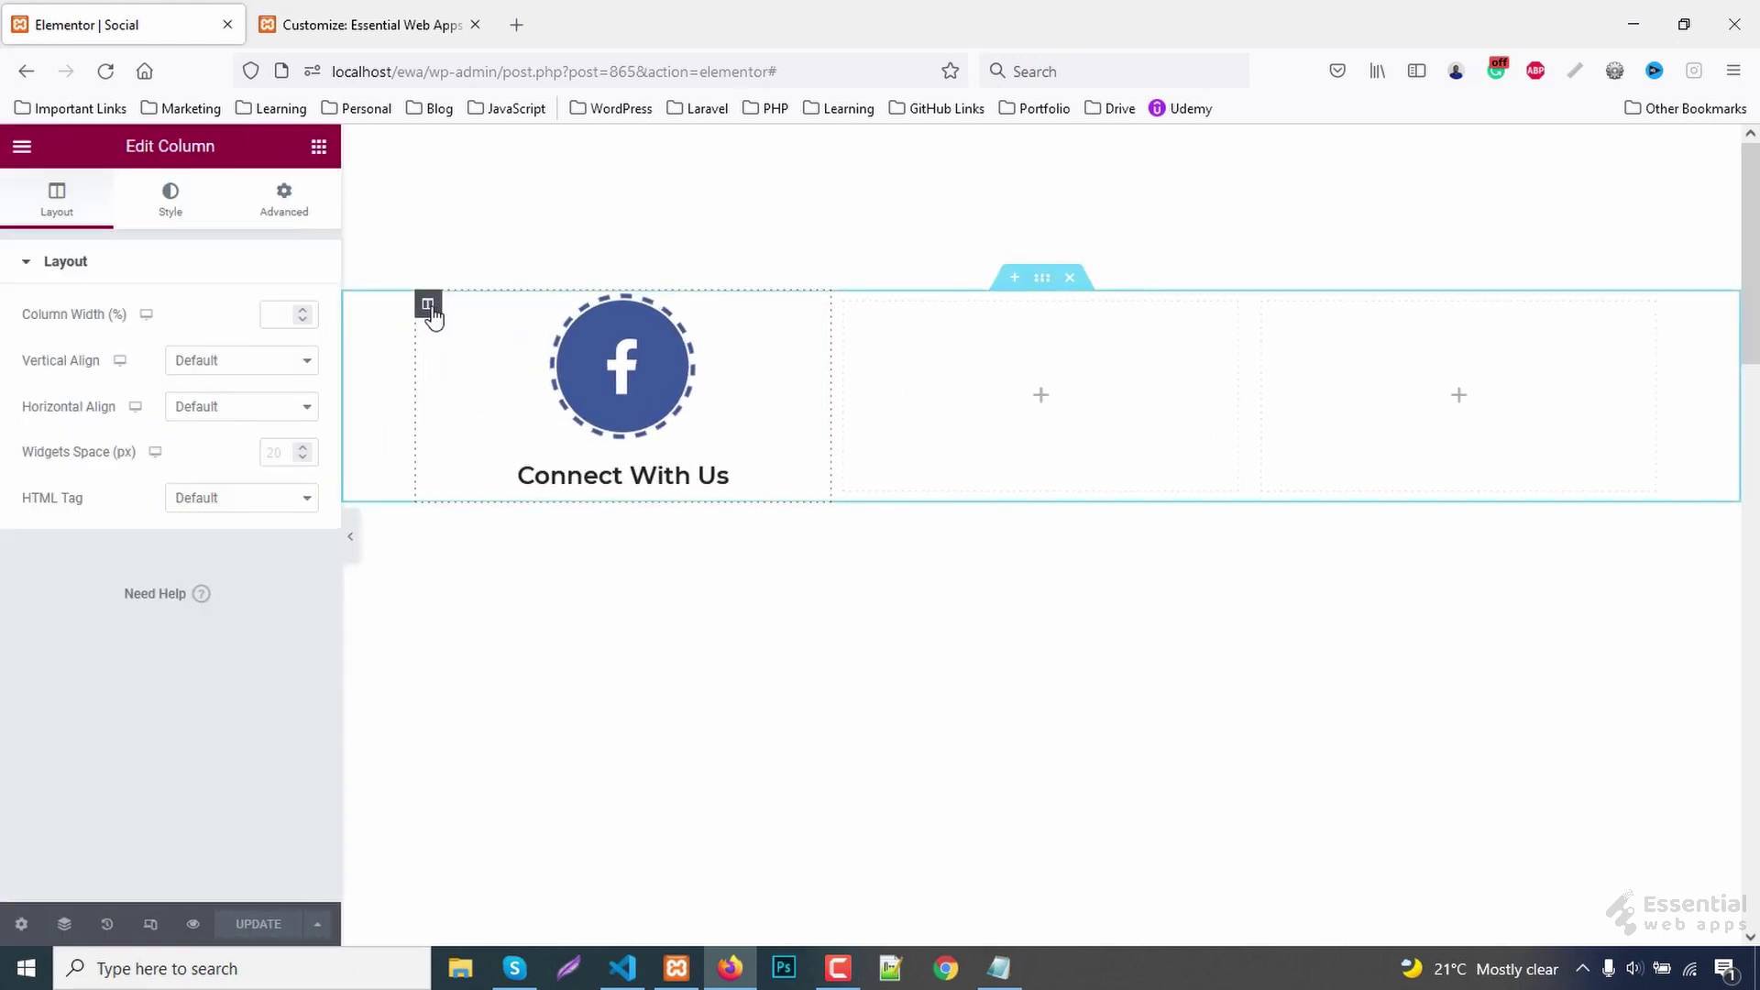
{"action": "left_click", "coordinate": [170, 207]}
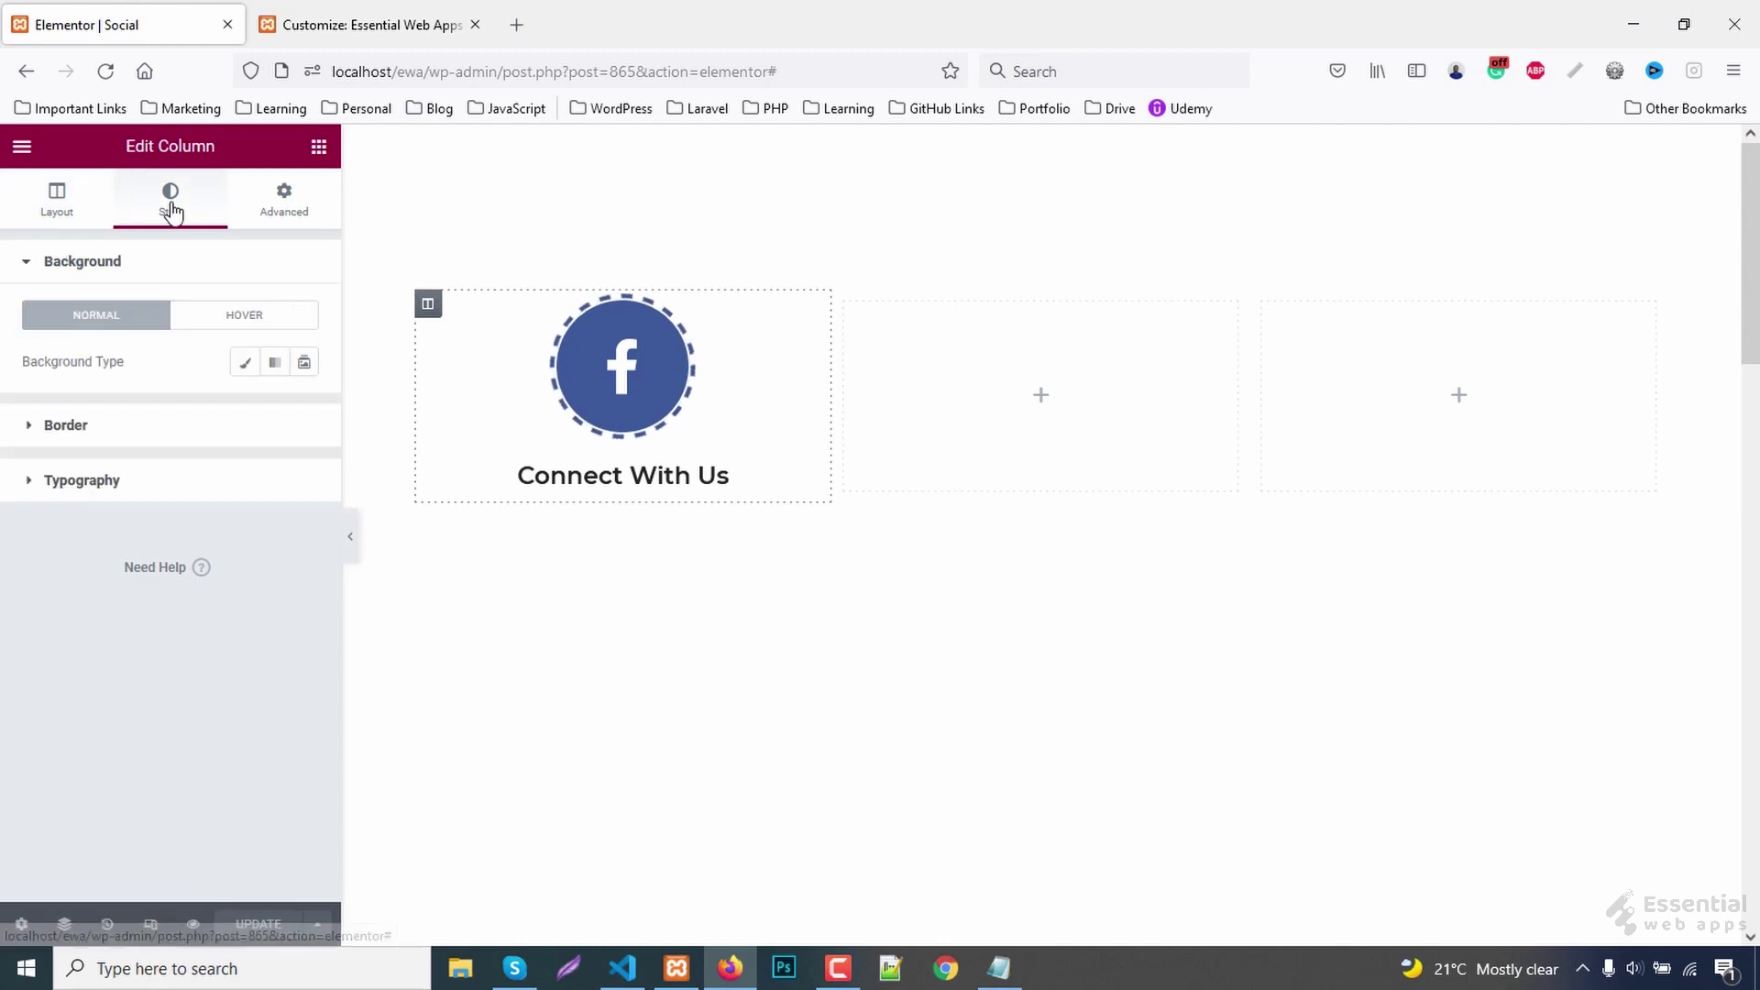
{"action": "left_click", "coordinate": [84, 435]}
{"action": "left_click", "coordinate": [216, 422]}
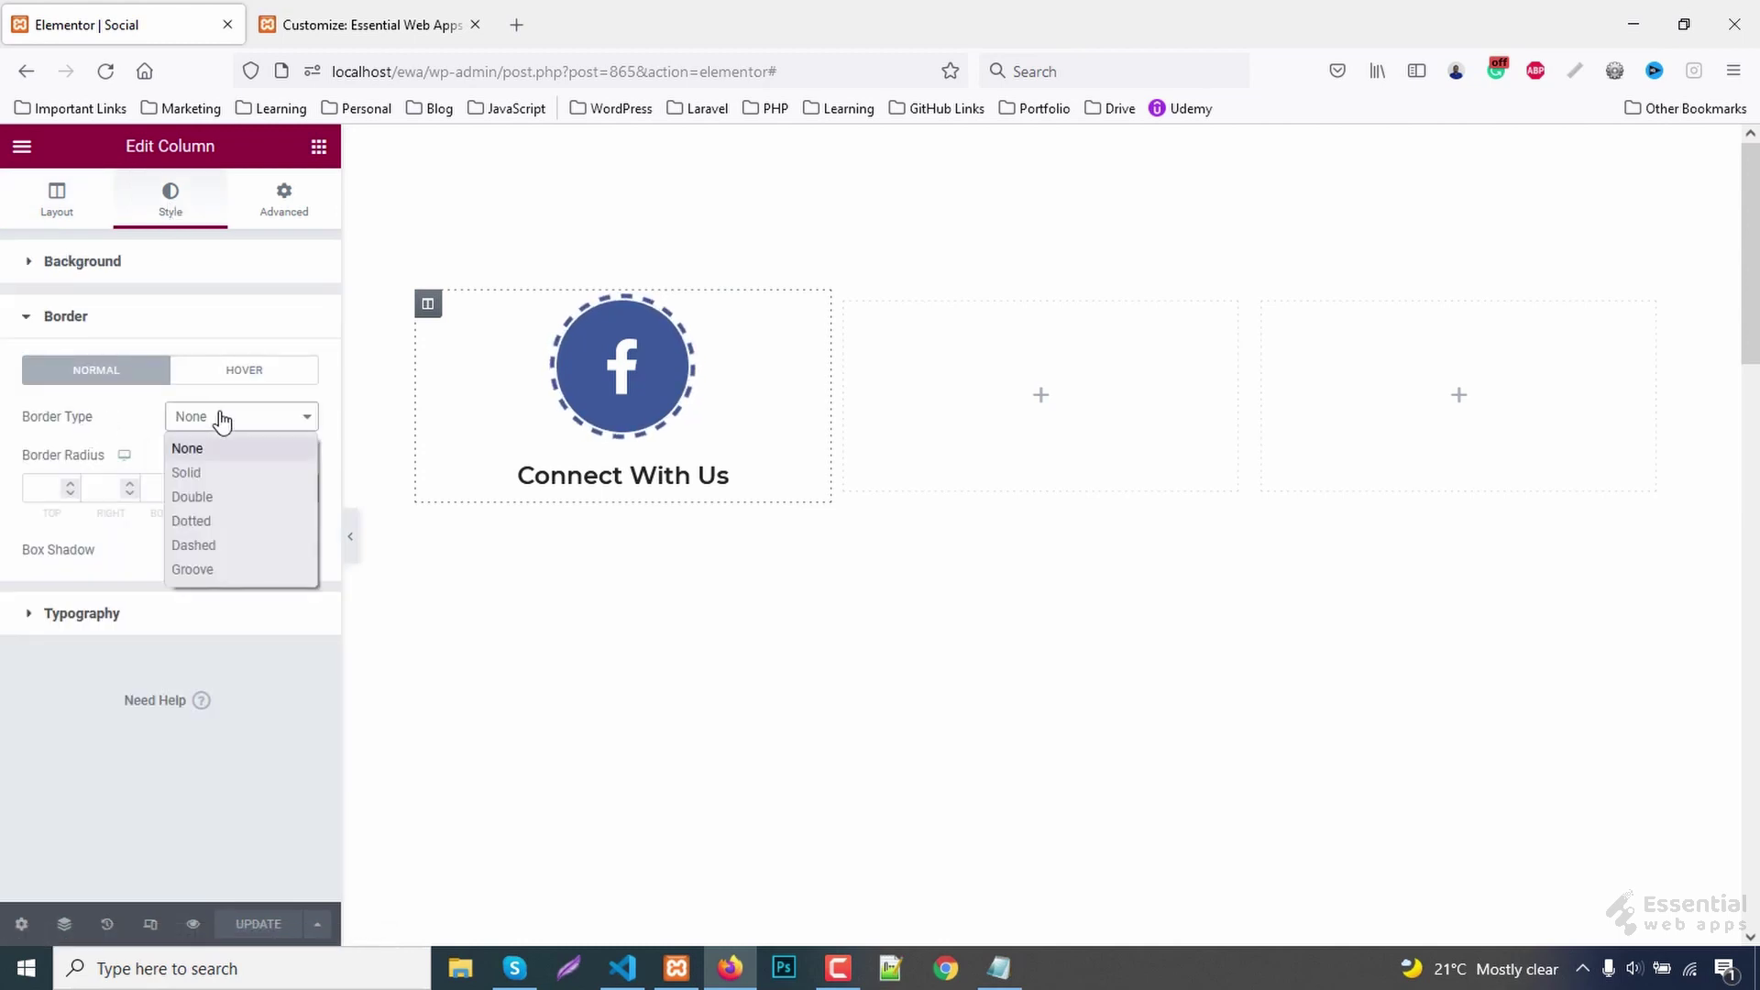
{"action": "left_click", "coordinate": [197, 474]}
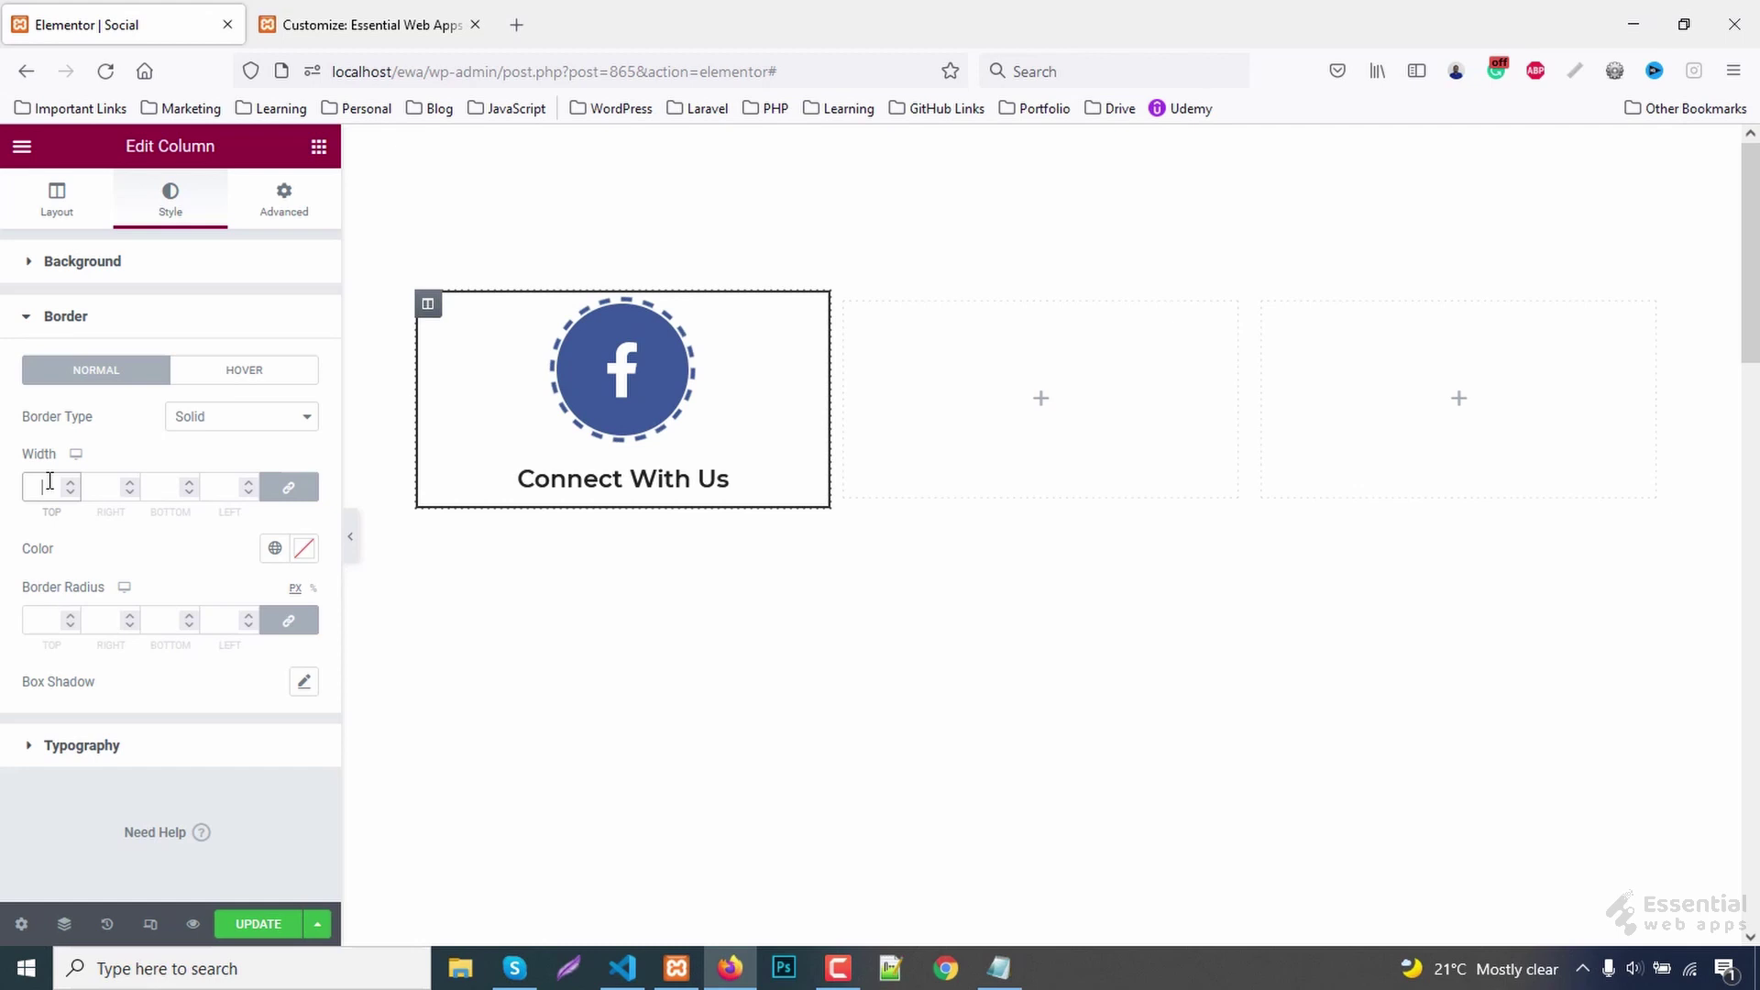
{"action": "type", "text": "1"}
{"action": "left_click", "coordinate": [305, 550]}
{"action": "type", "text": "#"}
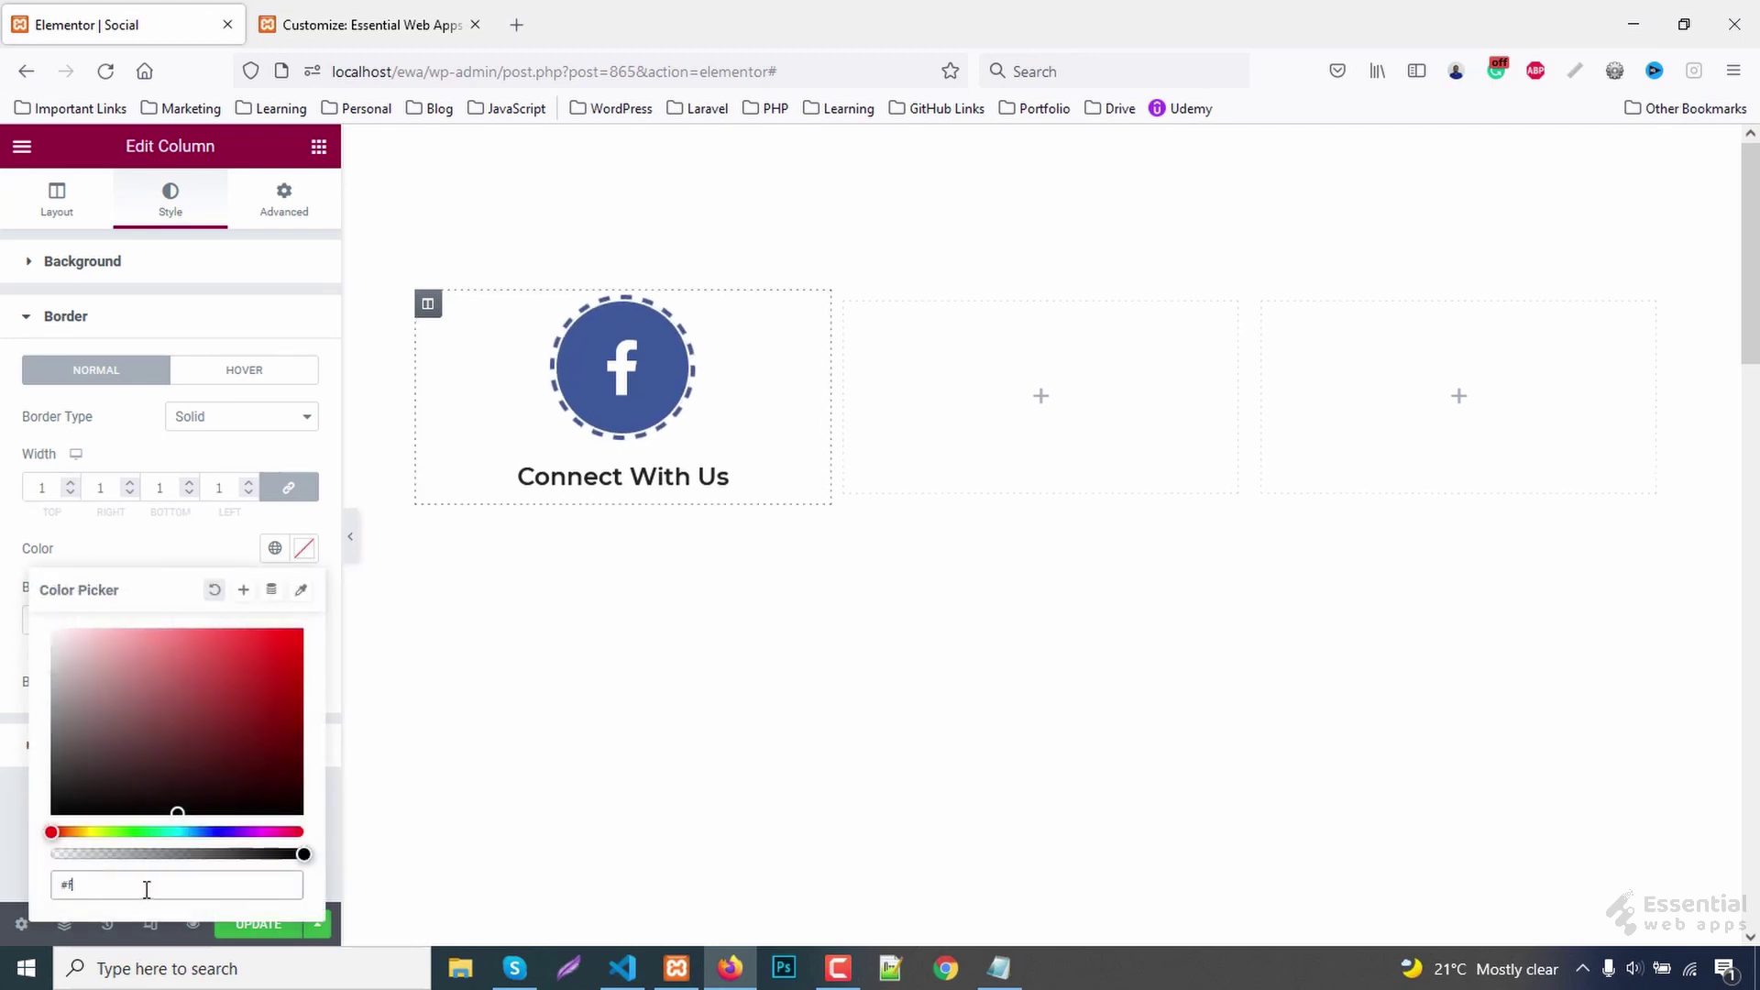
{"action": "type", "text": "f4f"}
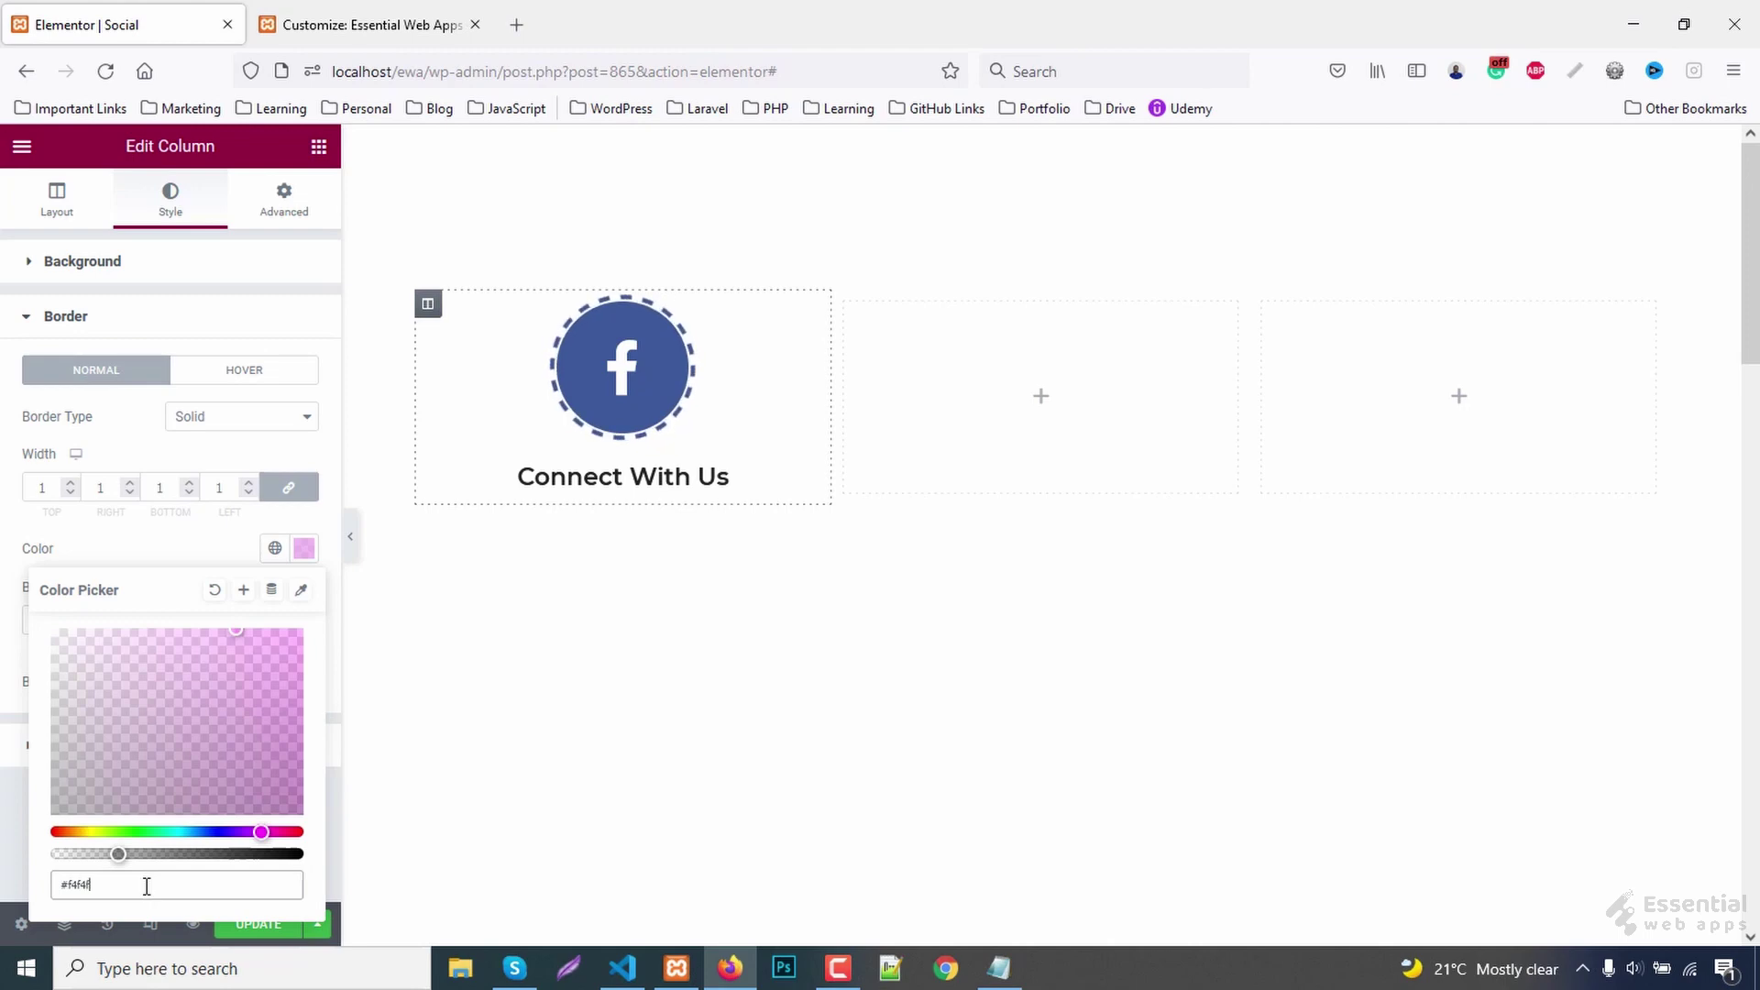
{"action": "type", "text": "4"}
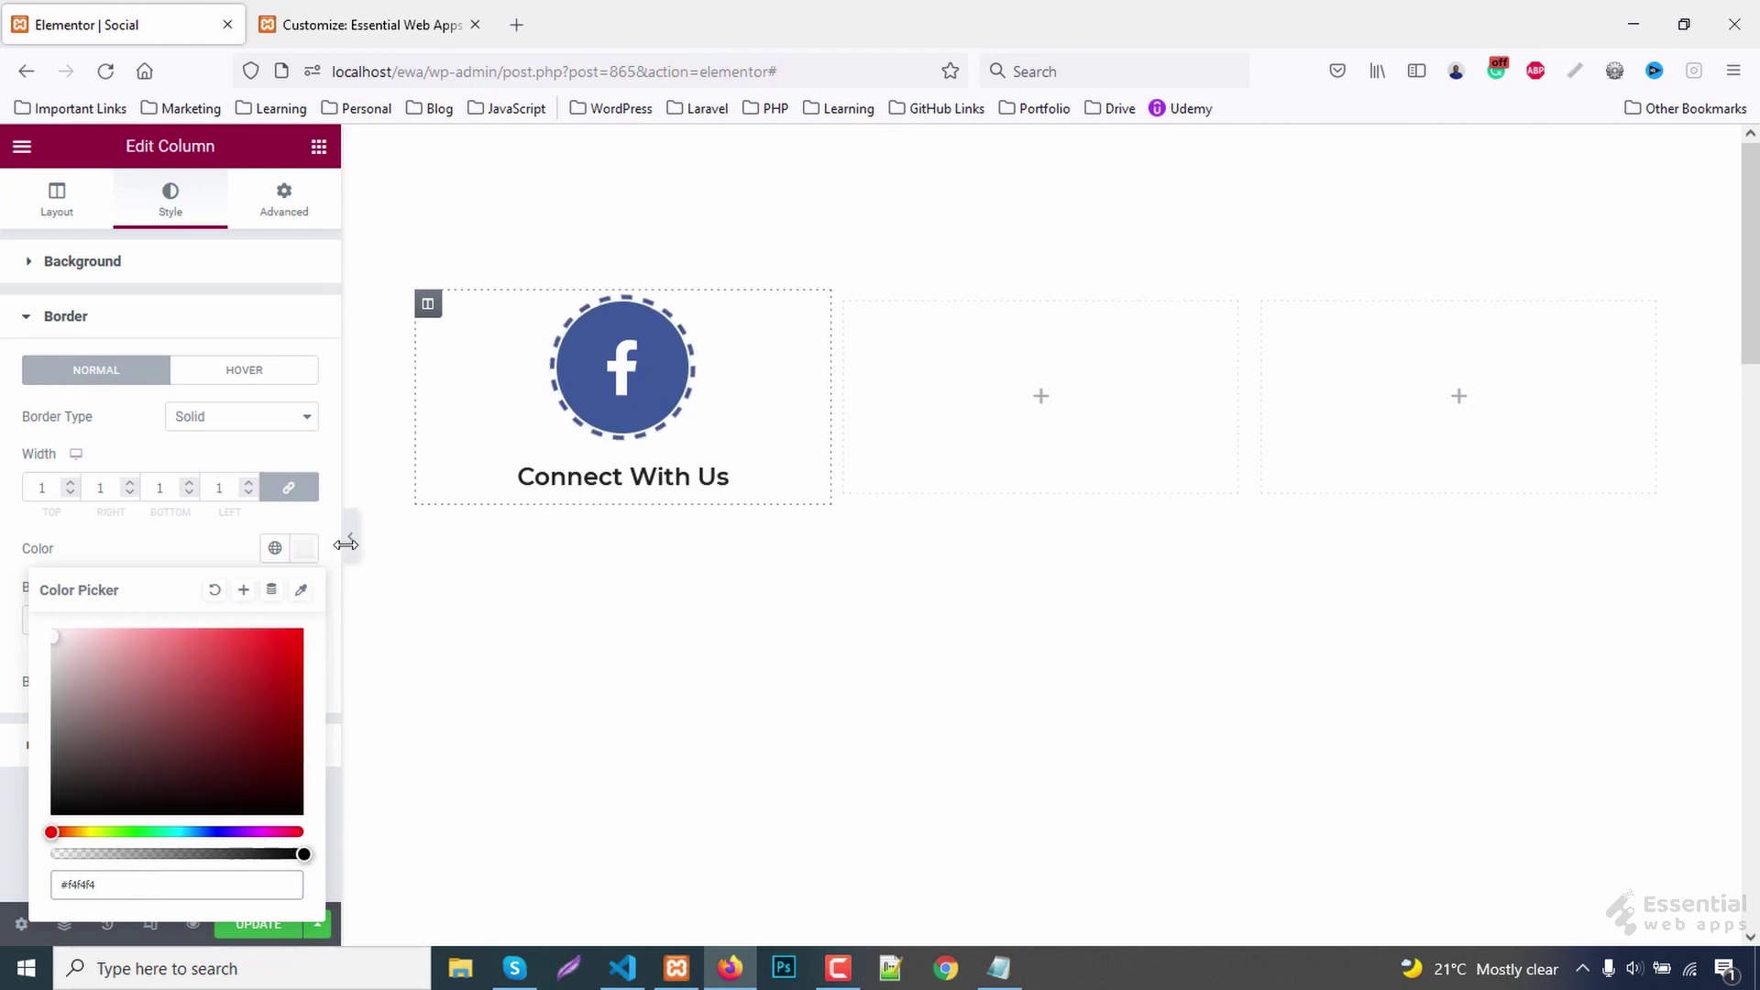
{"action": "left_click", "coordinate": [345, 544]}
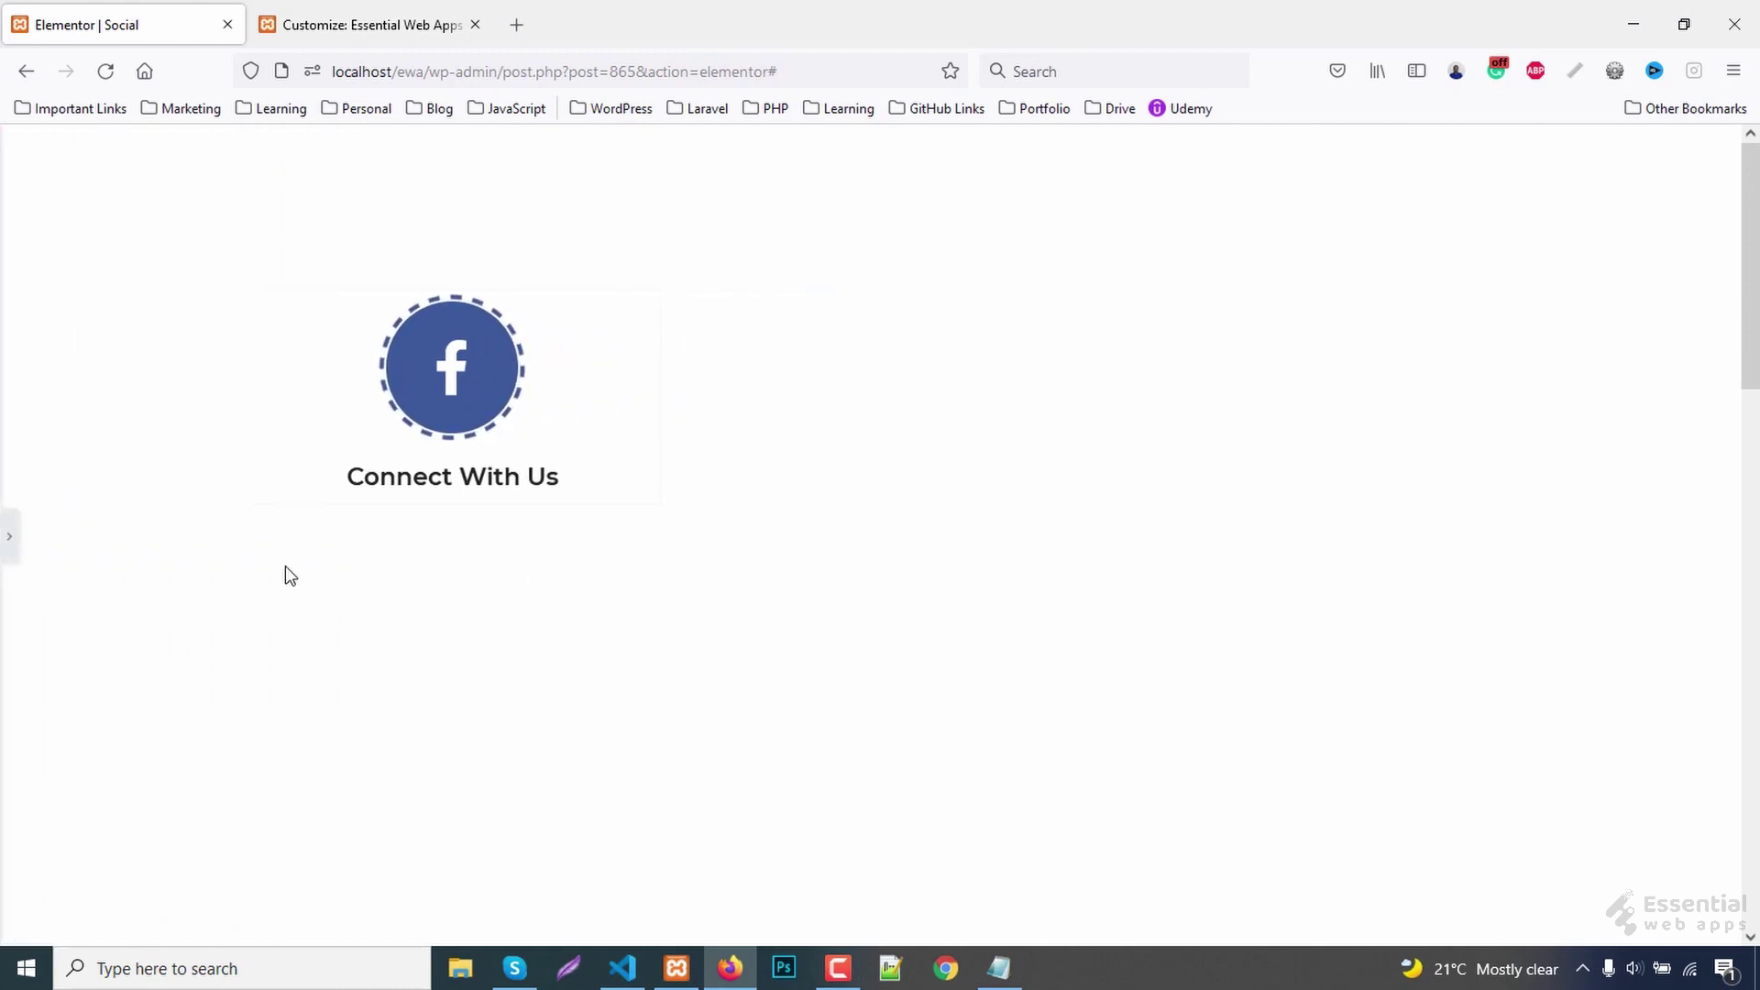
- Duplicate the bordered Facebook column twice
{"action": "left_click", "coordinate": [6, 548]}
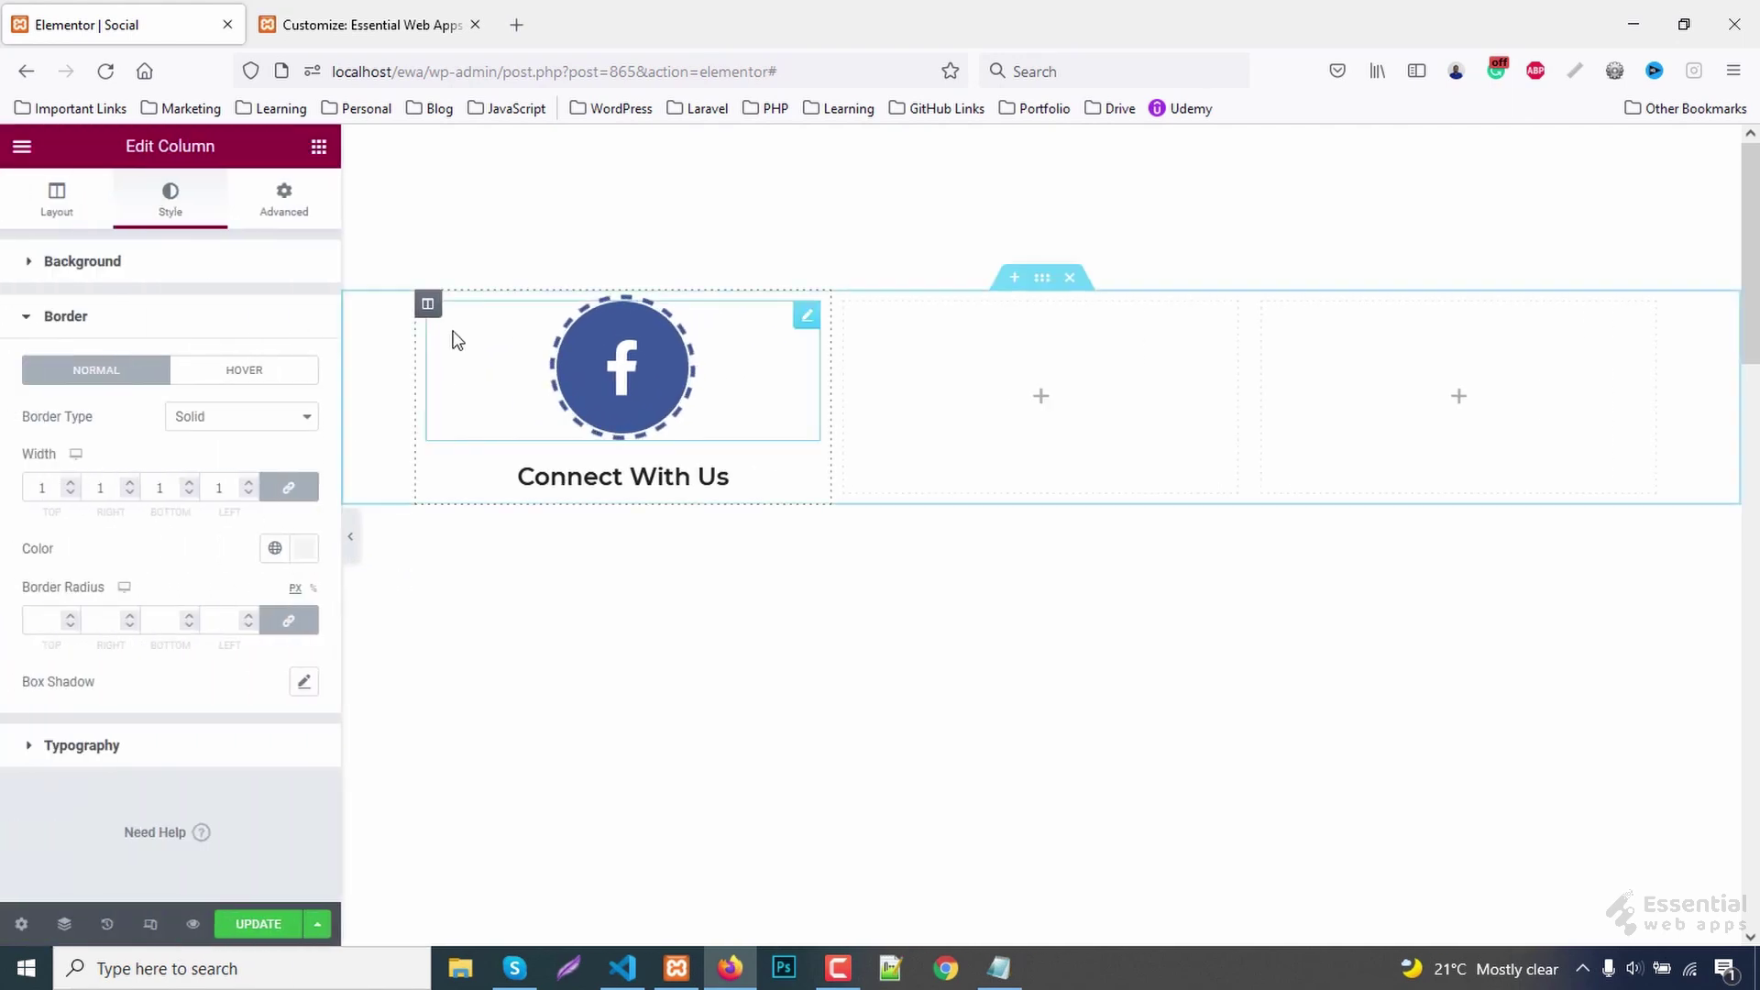
{"action": "right_click", "coordinate": [428, 304]}
{"action": "left_click", "coordinate": [469, 361]}
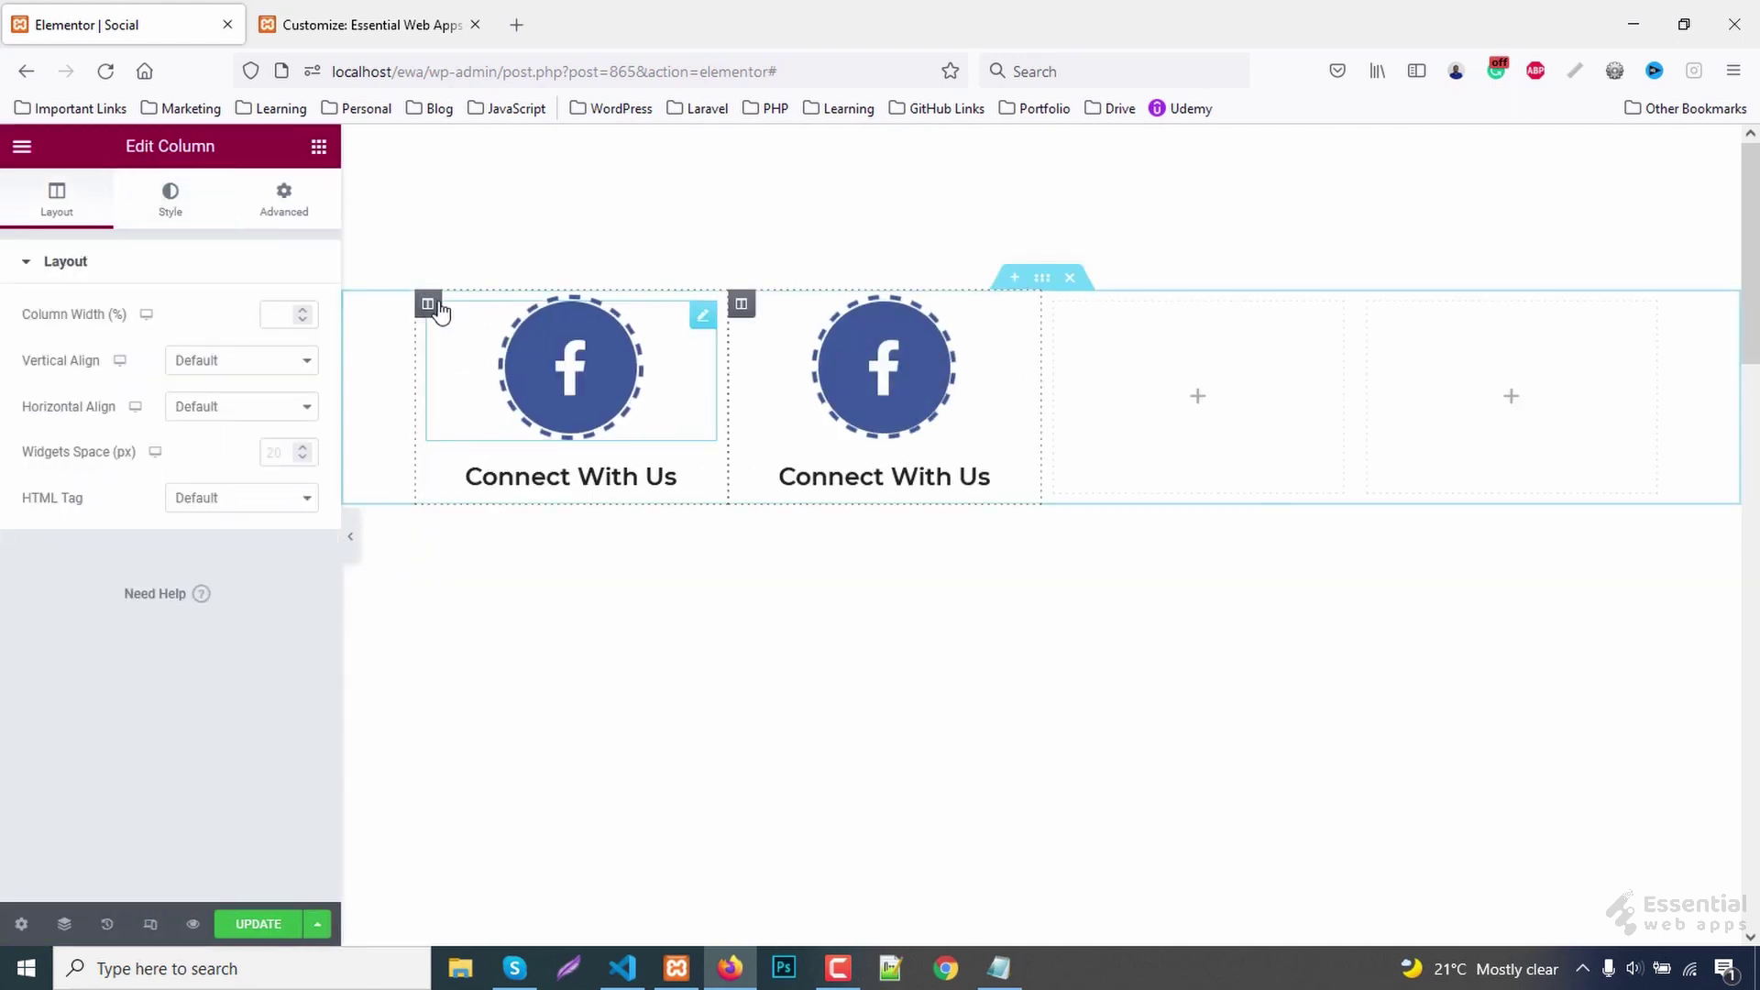
{"action": "right_click", "coordinate": [427, 306]}
{"action": "key", "text": "ctrl+d"}
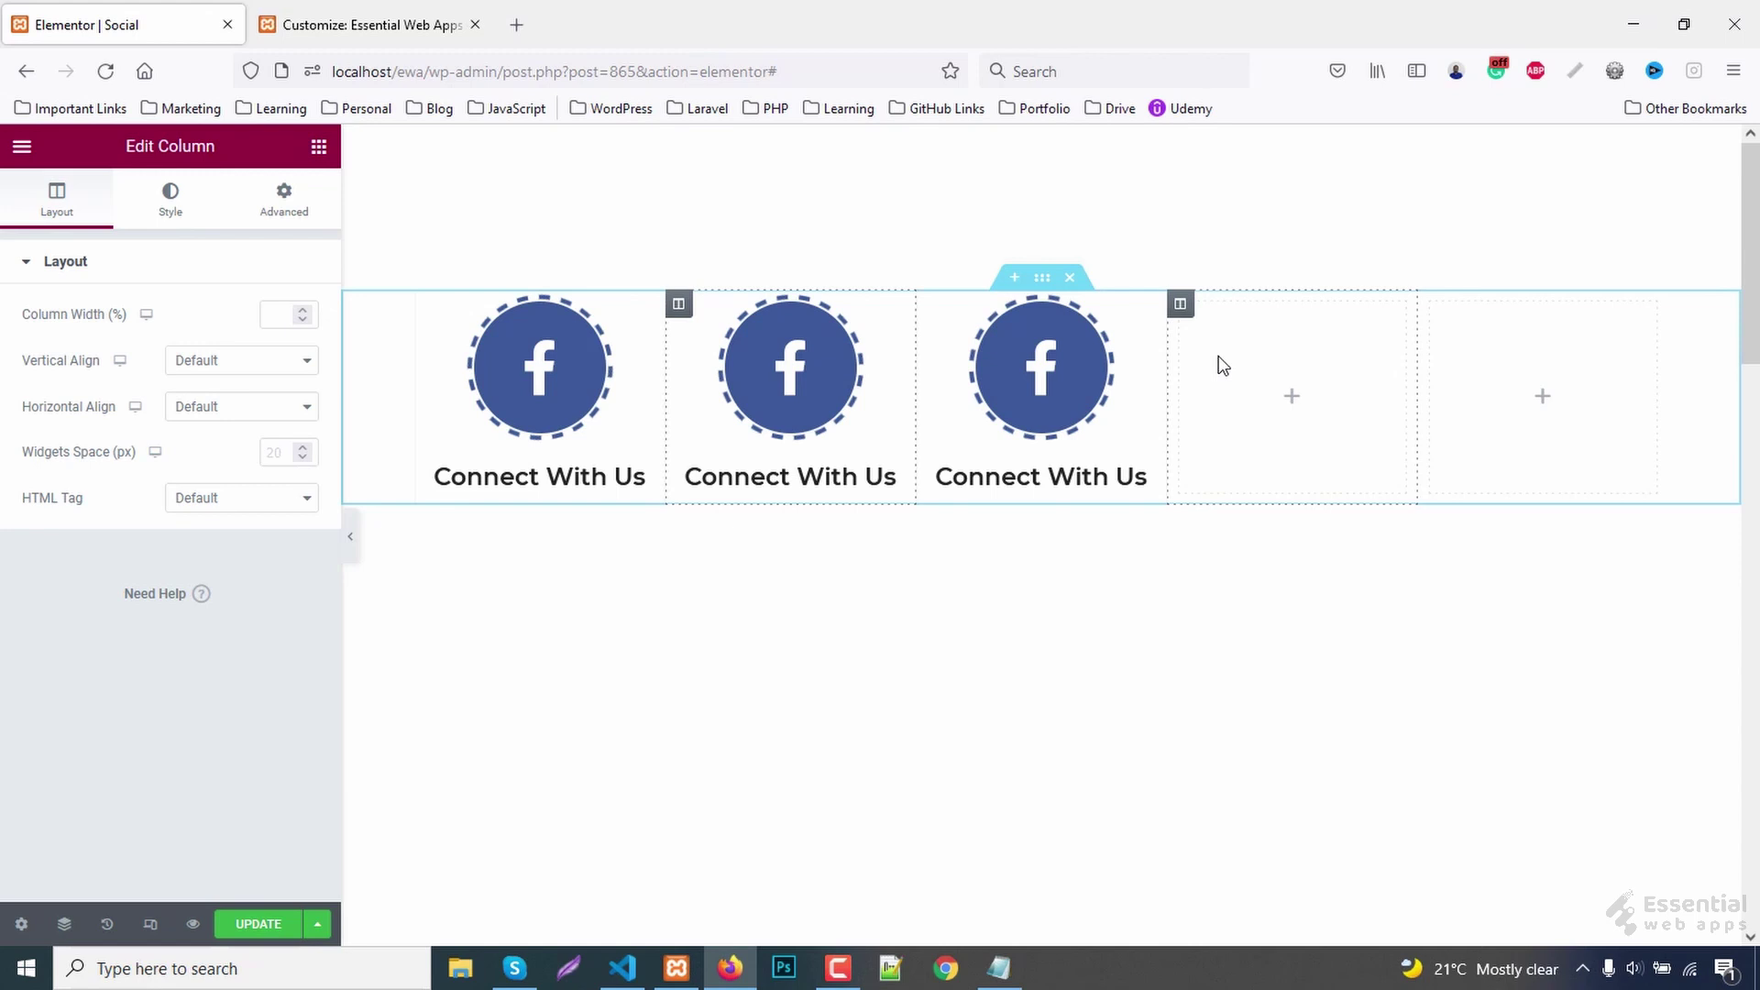
- Delete the two remaining empty columns
{"action": "right_click", "coordinate": [1178, 304]}
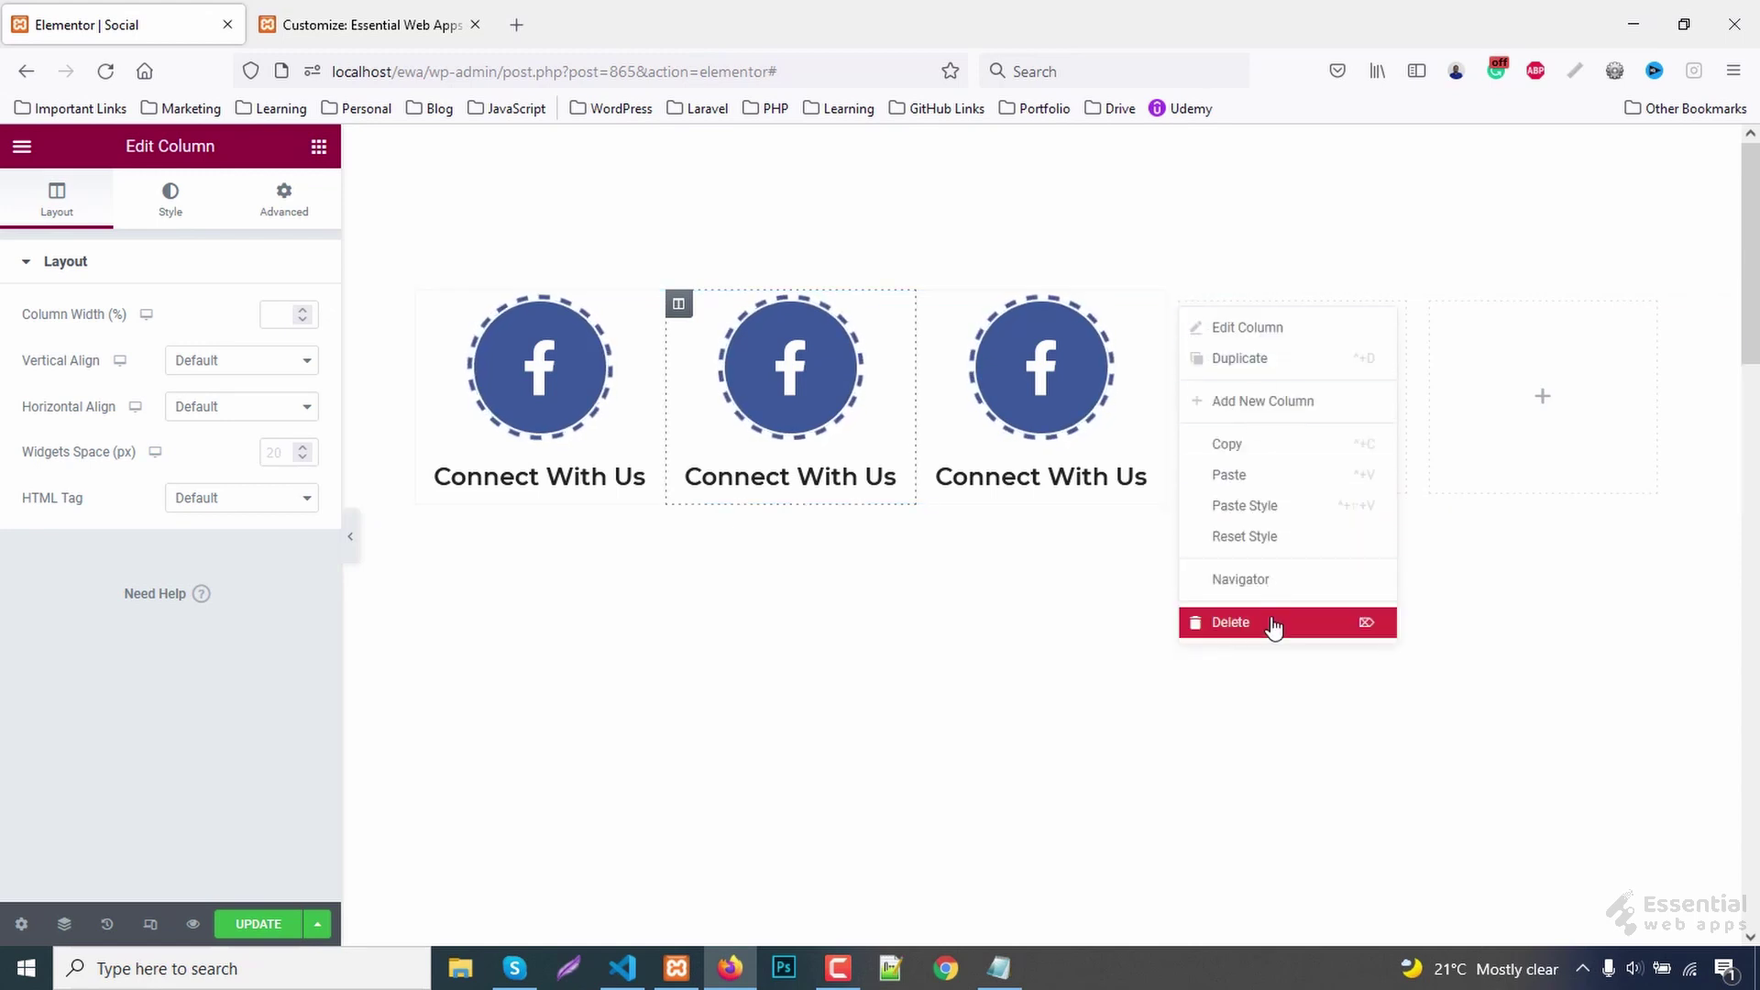
{"action": "left_click", "coordinate": [1270, 621]}
{"action": "right_click", "coordinate": [1368, 308]}
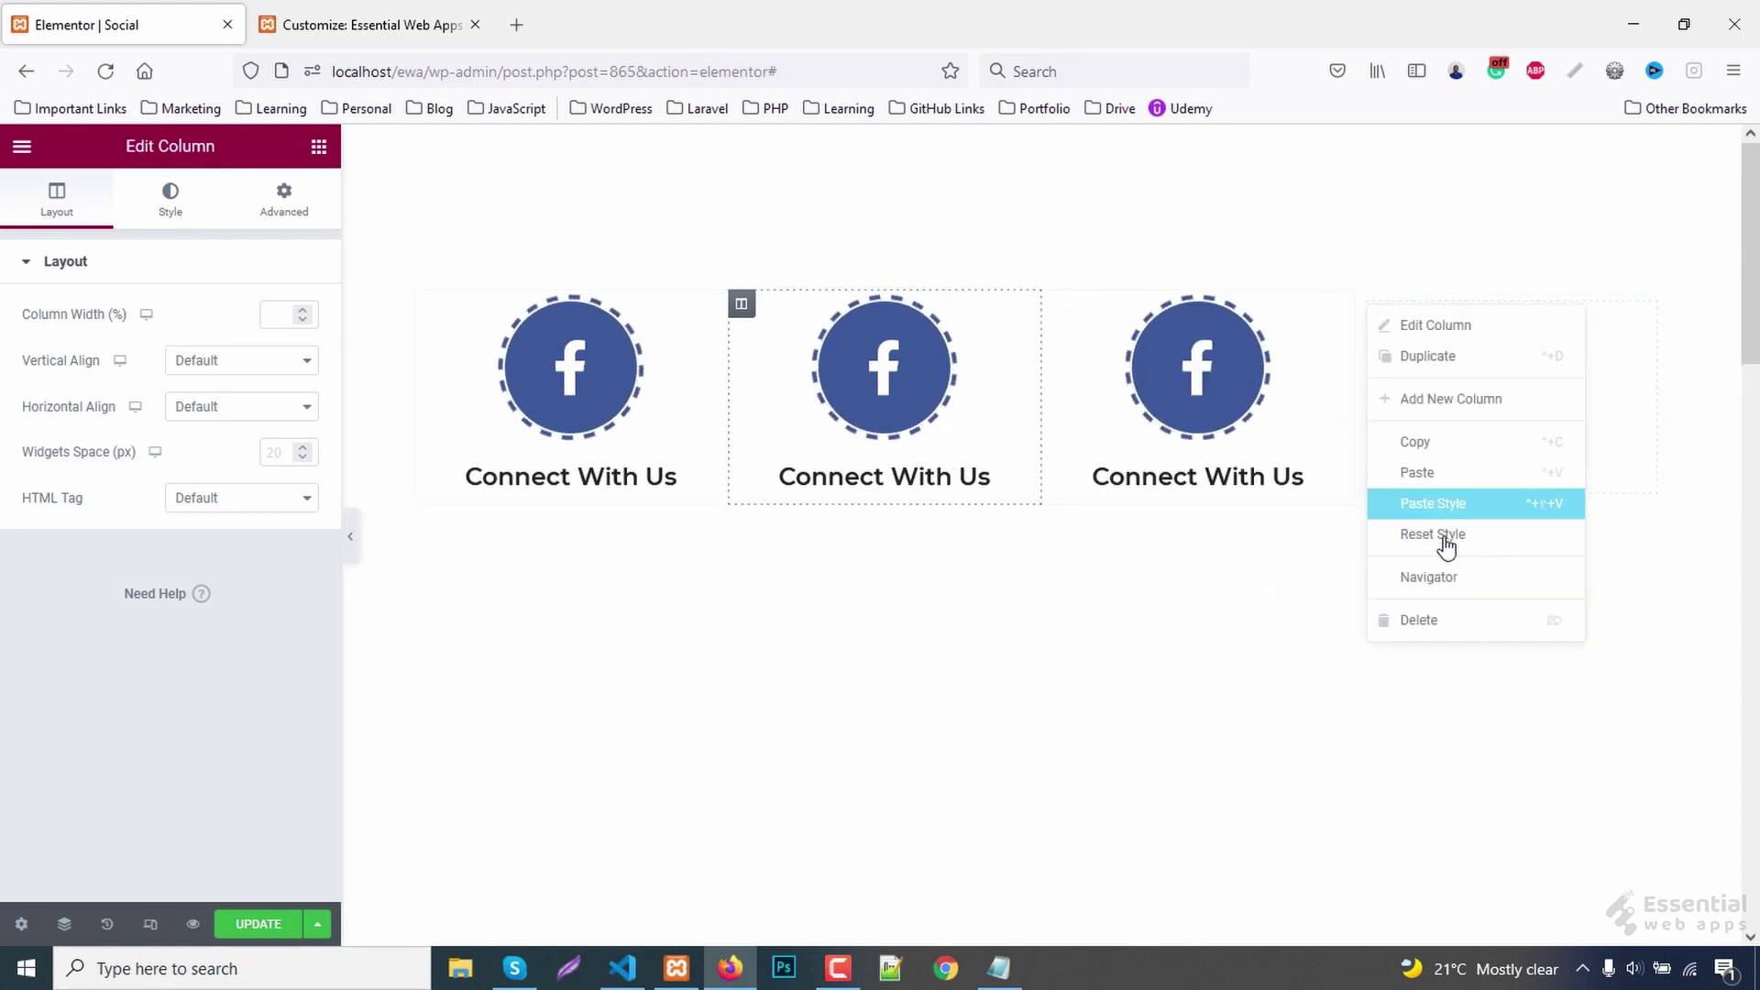
{"action": "left_click", "coordinate": [1451, 622]}
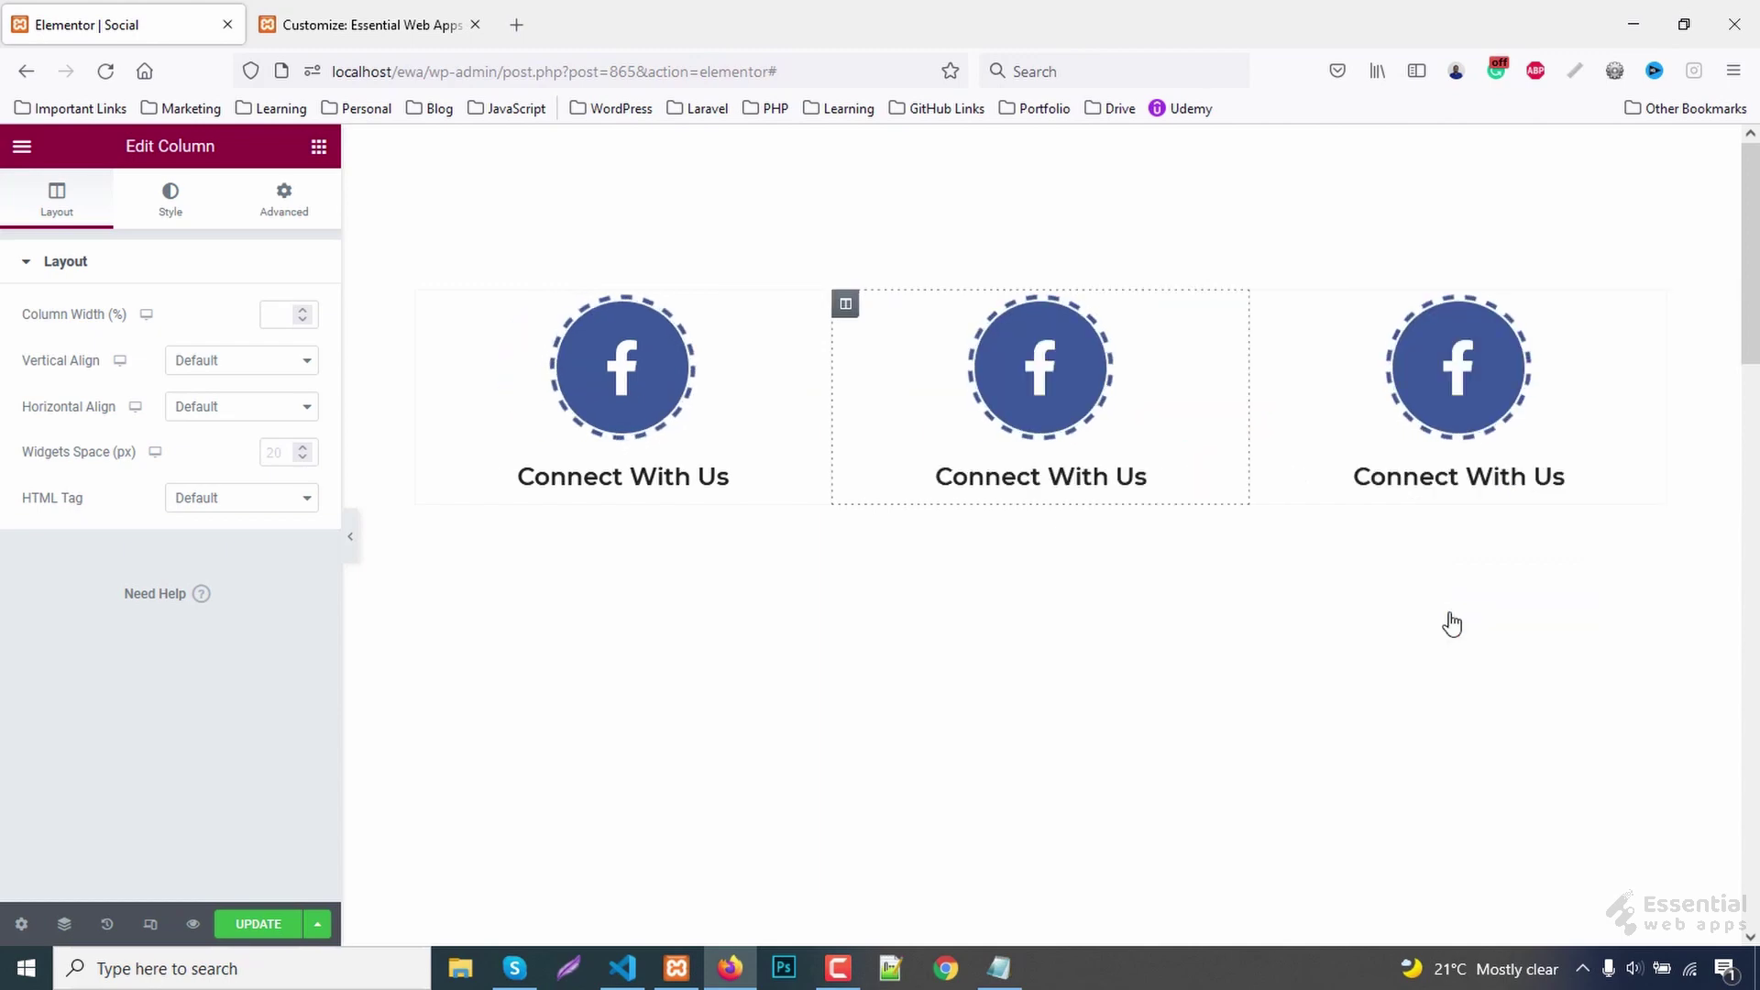
- Replace the middle column's icon with Pinterest and edit its heading to 'Follow Us On'
{"action": "left_click", "coordinate": [1048, 366]}
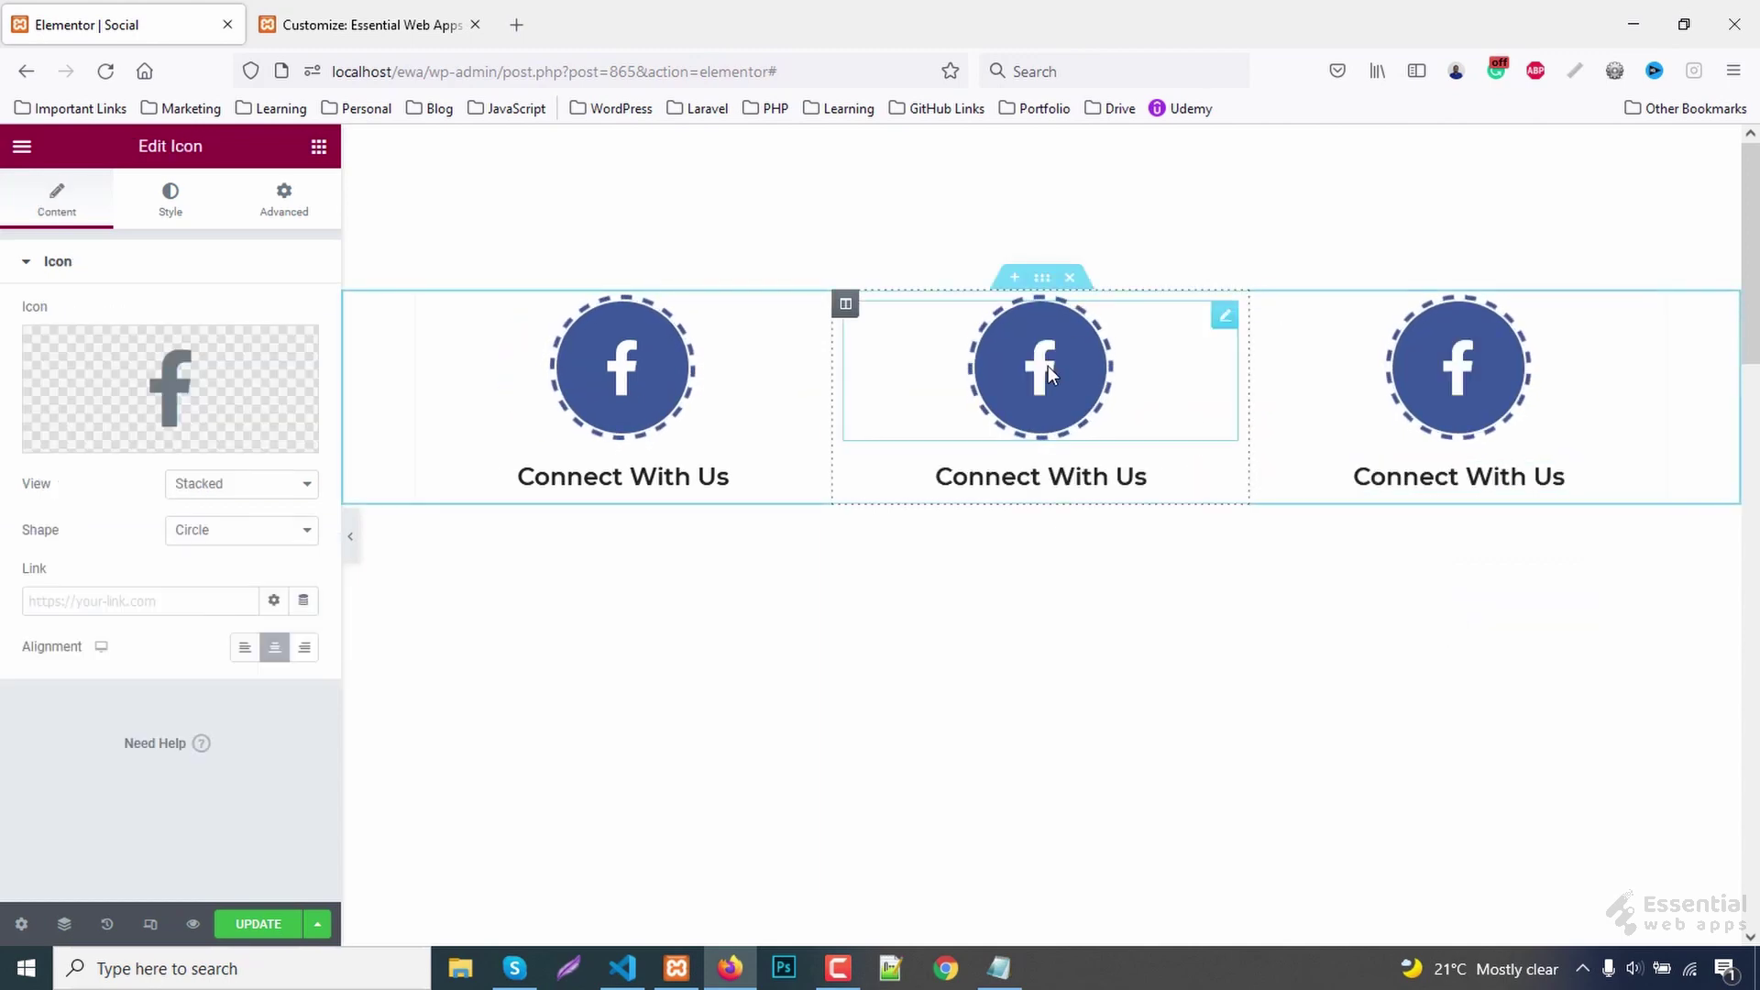
{"action": "left_click", "coordinate": [96, 429]}
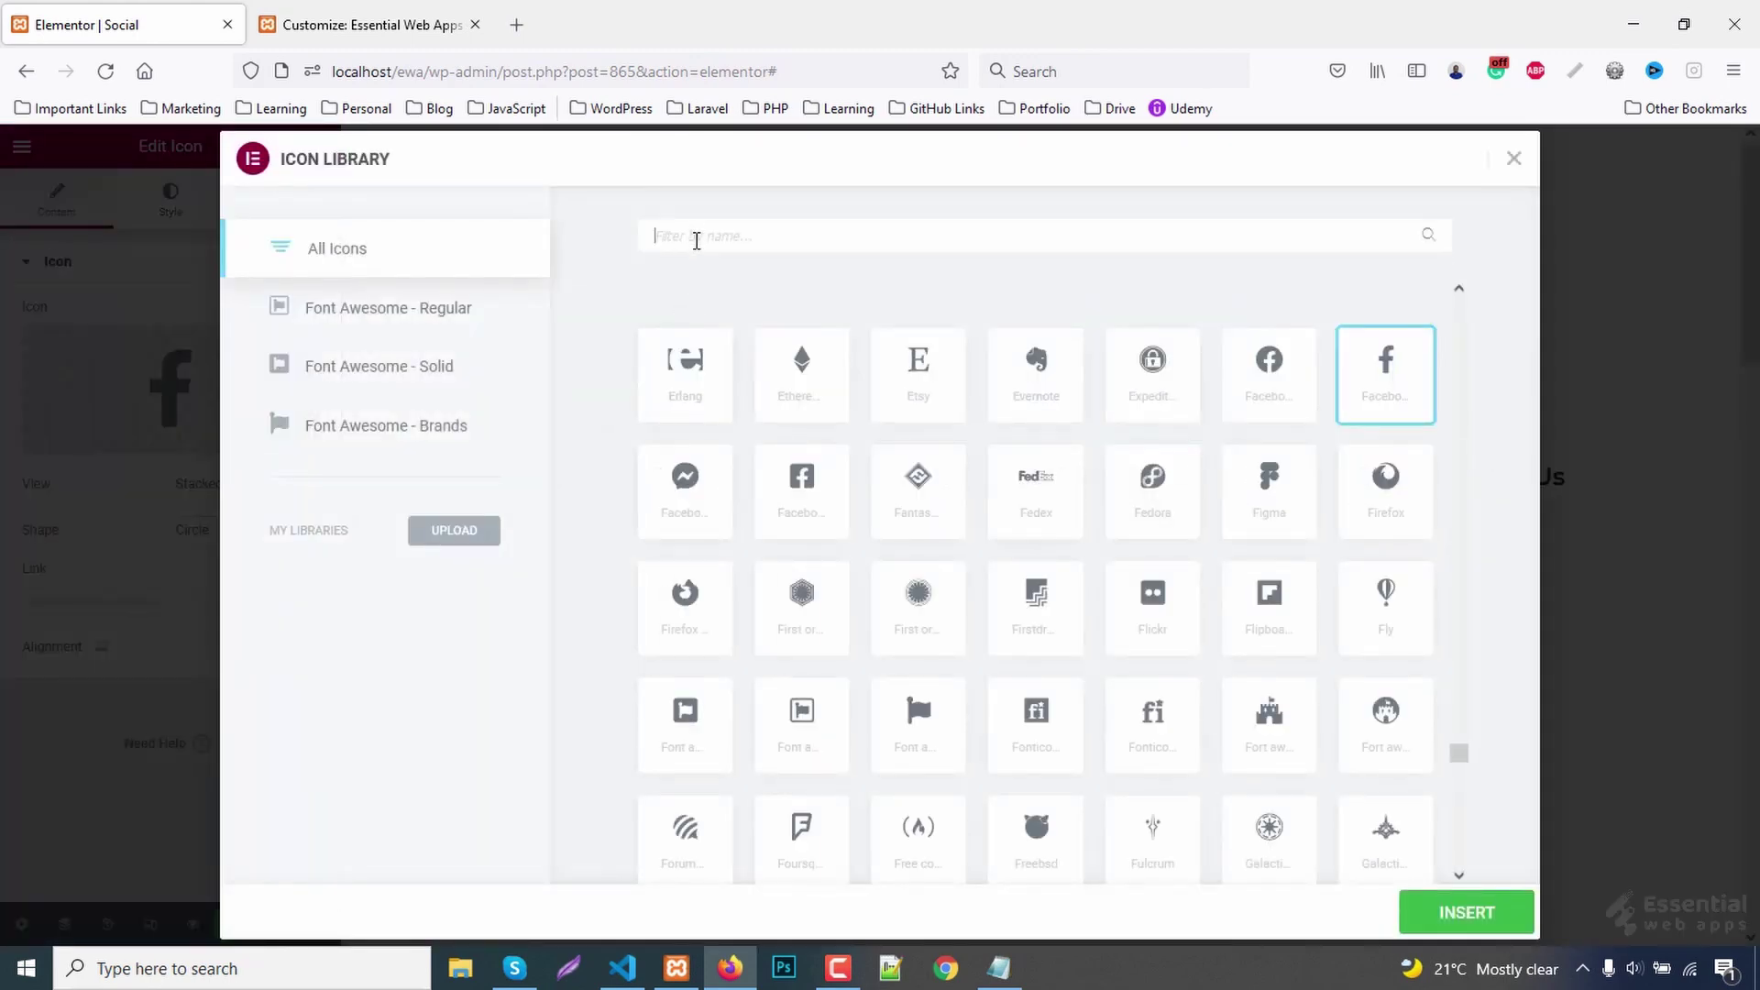
{"action": "type", "text": "pin"}
{"action": "left_click", "coordinate": [1466, 912]}
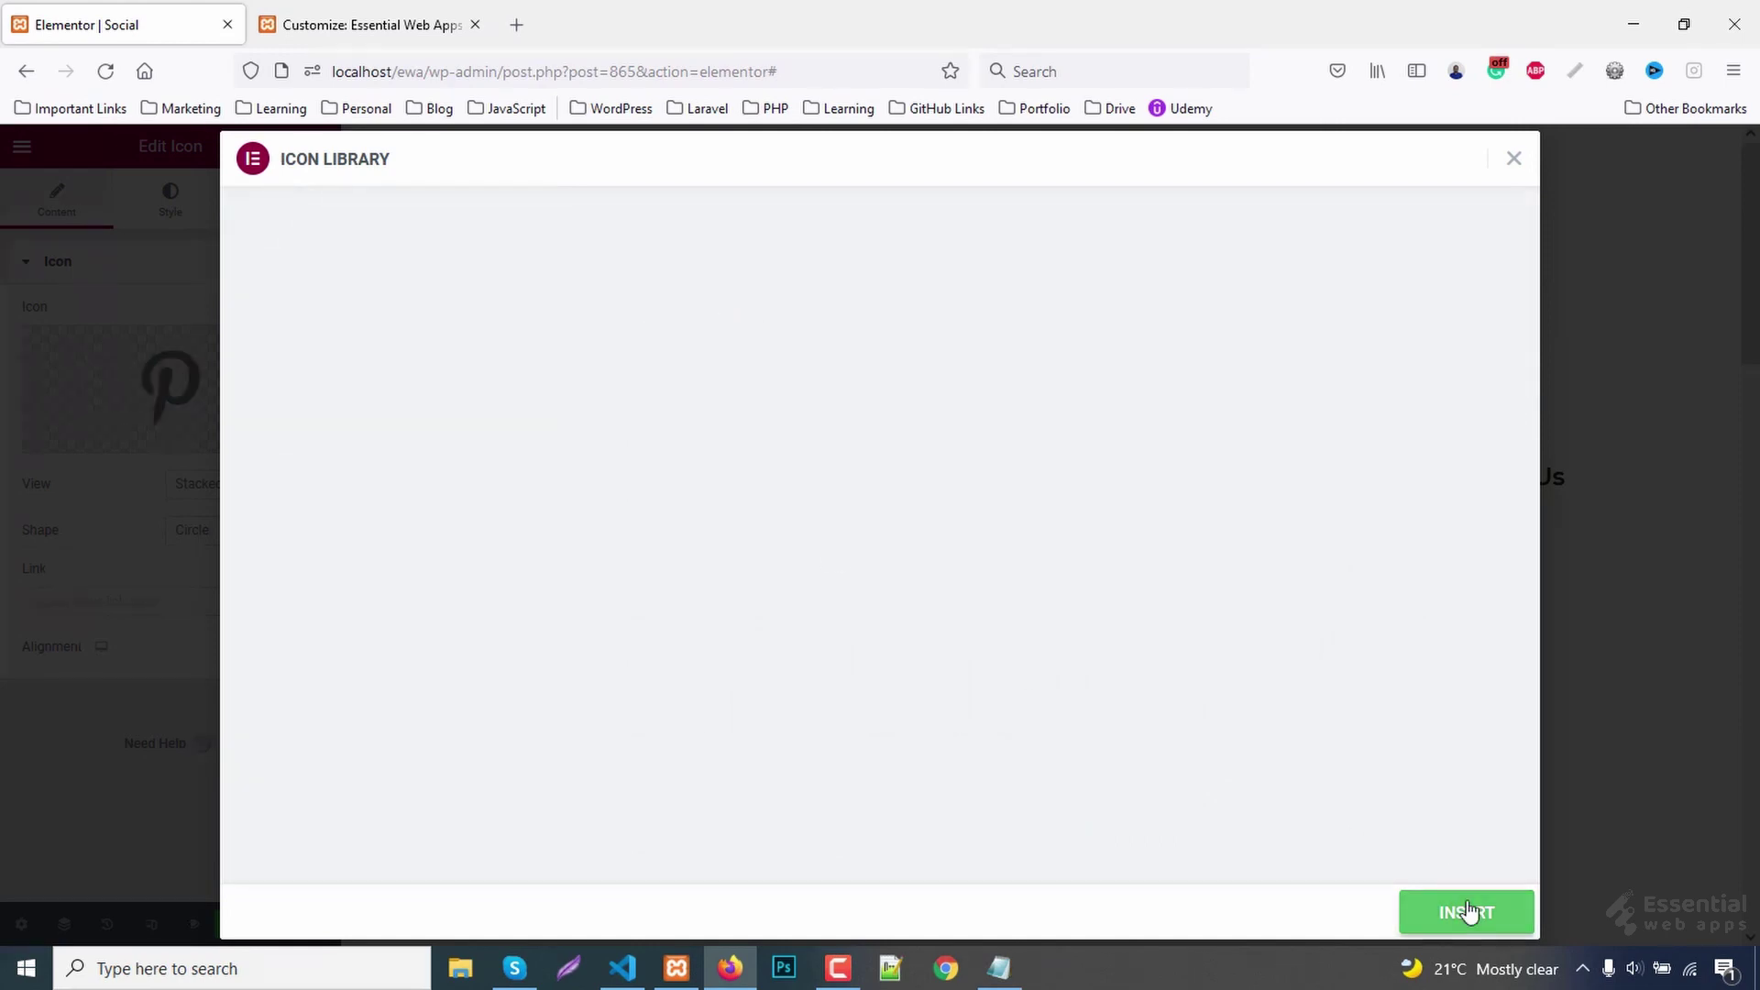
{"action": "left_click", "coordinate": [894, 476]}
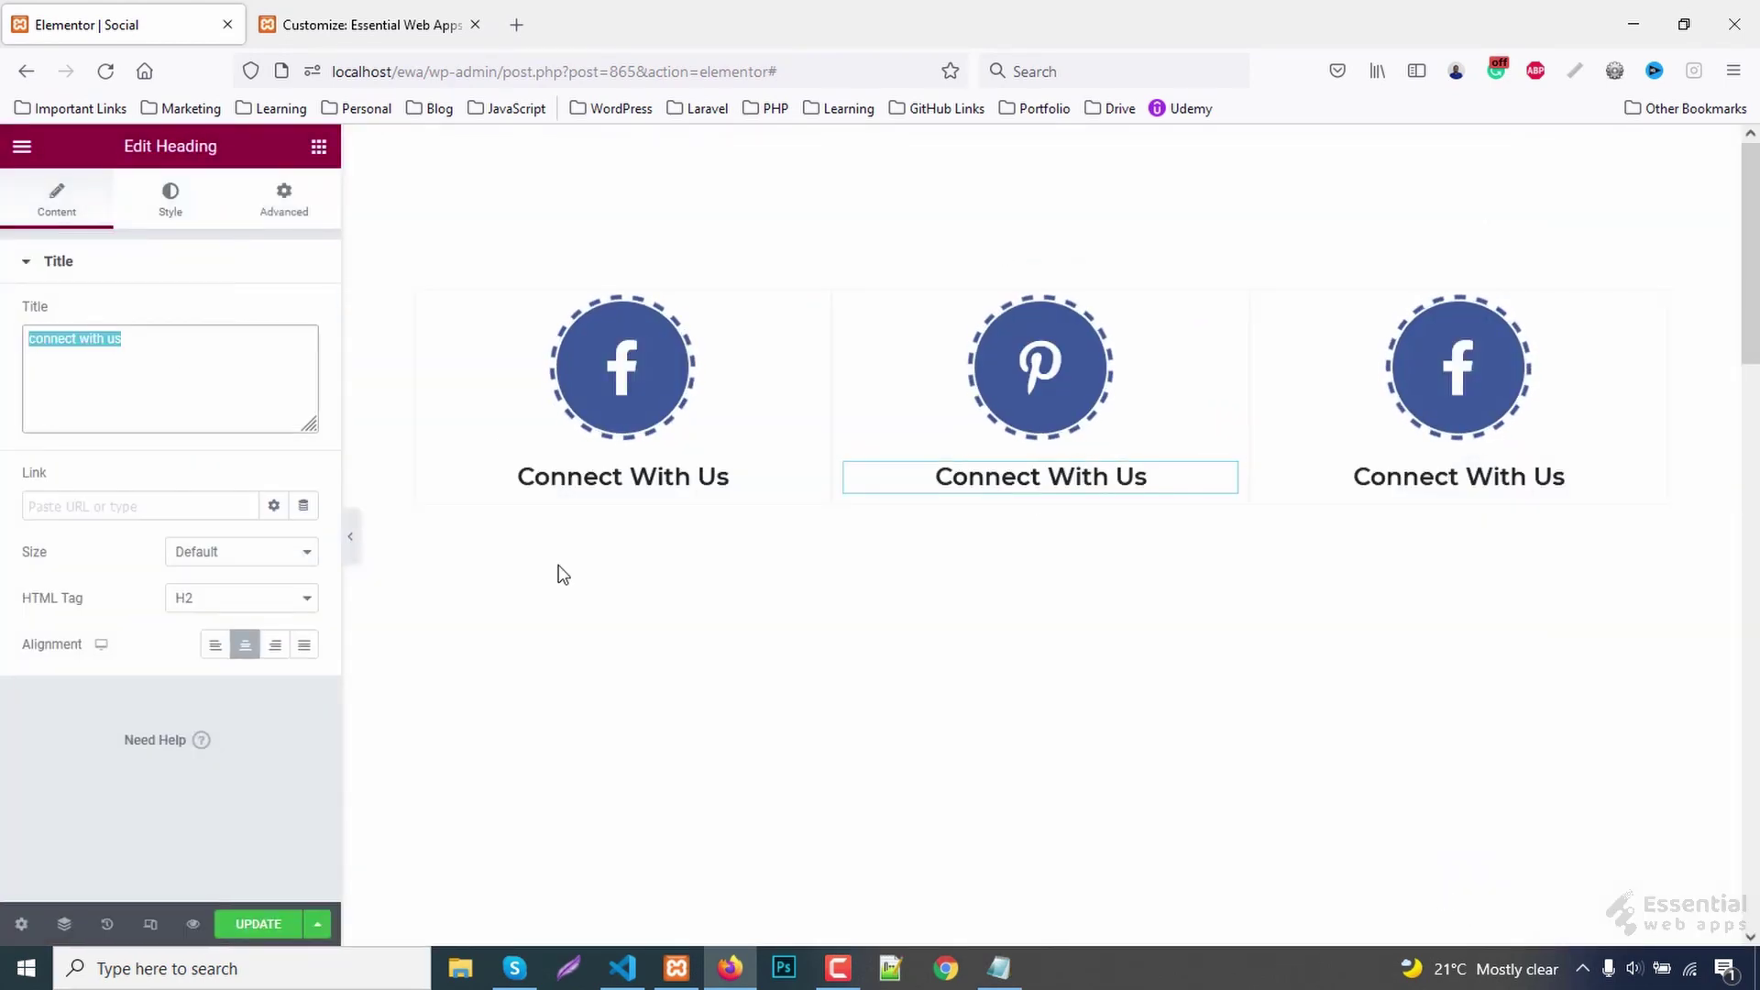
{"action": "type", "text": "follow us on"}
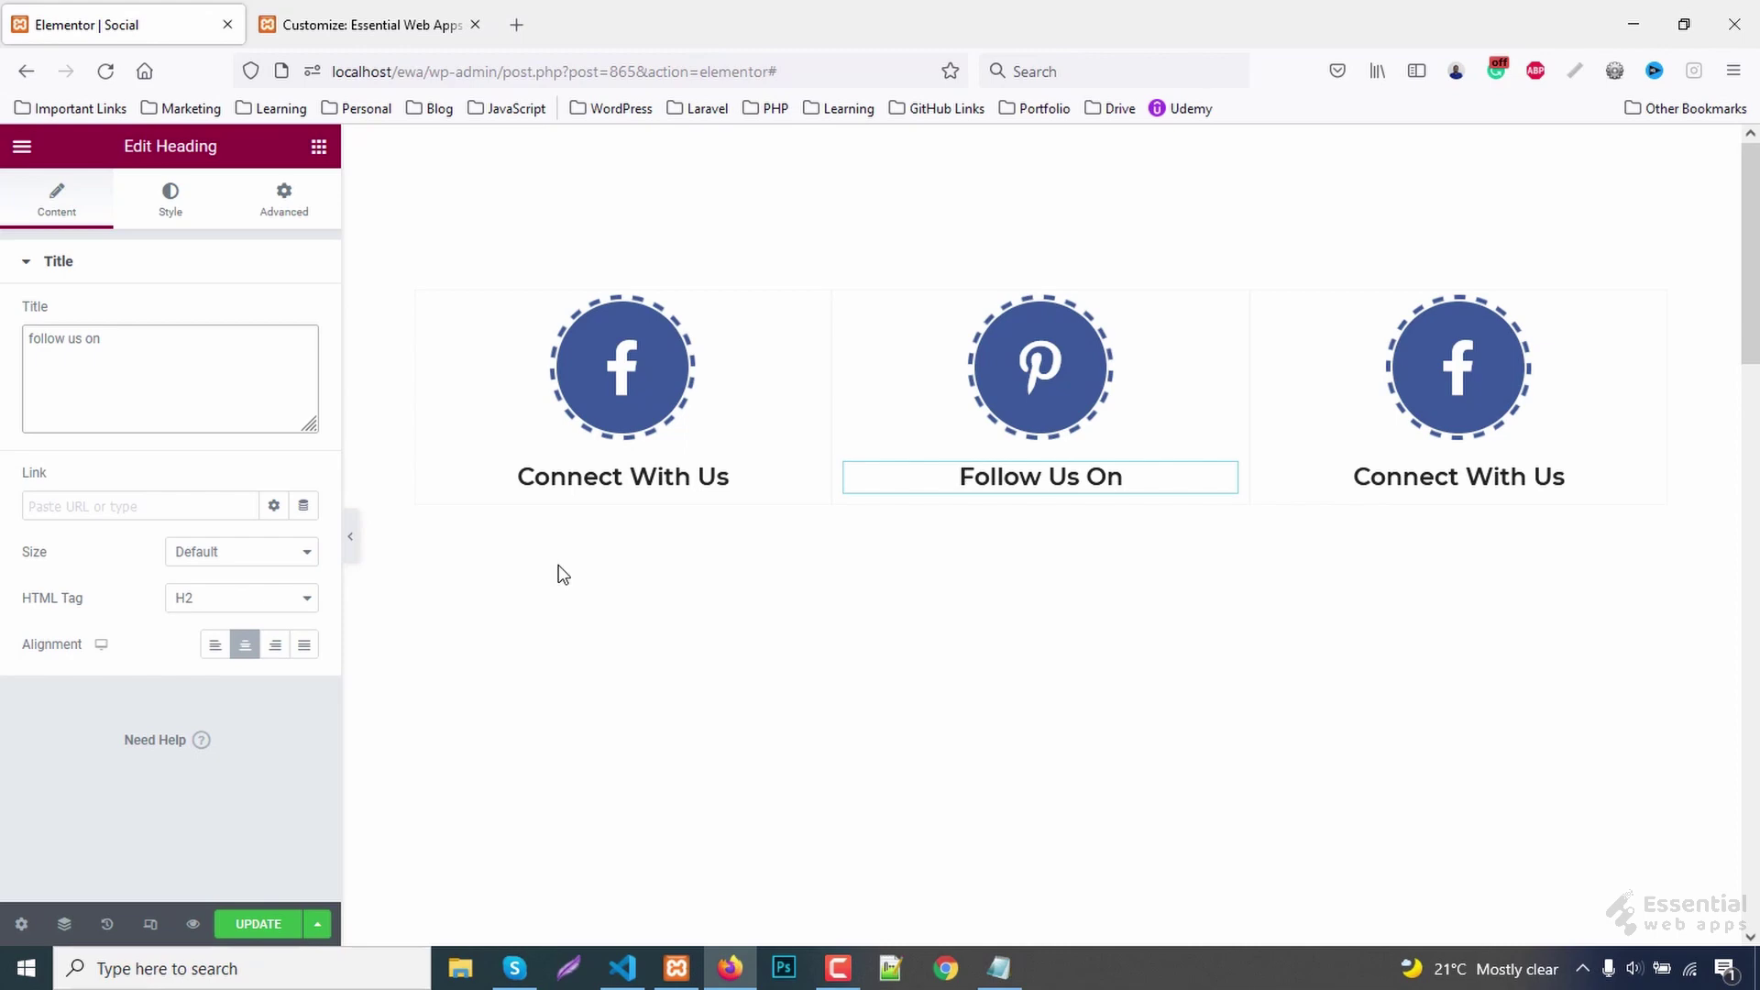
- Colour the Pinterest icon brand red, then open the third column's icon library
{"action": "left_click", "coordinate": [998, 970]}
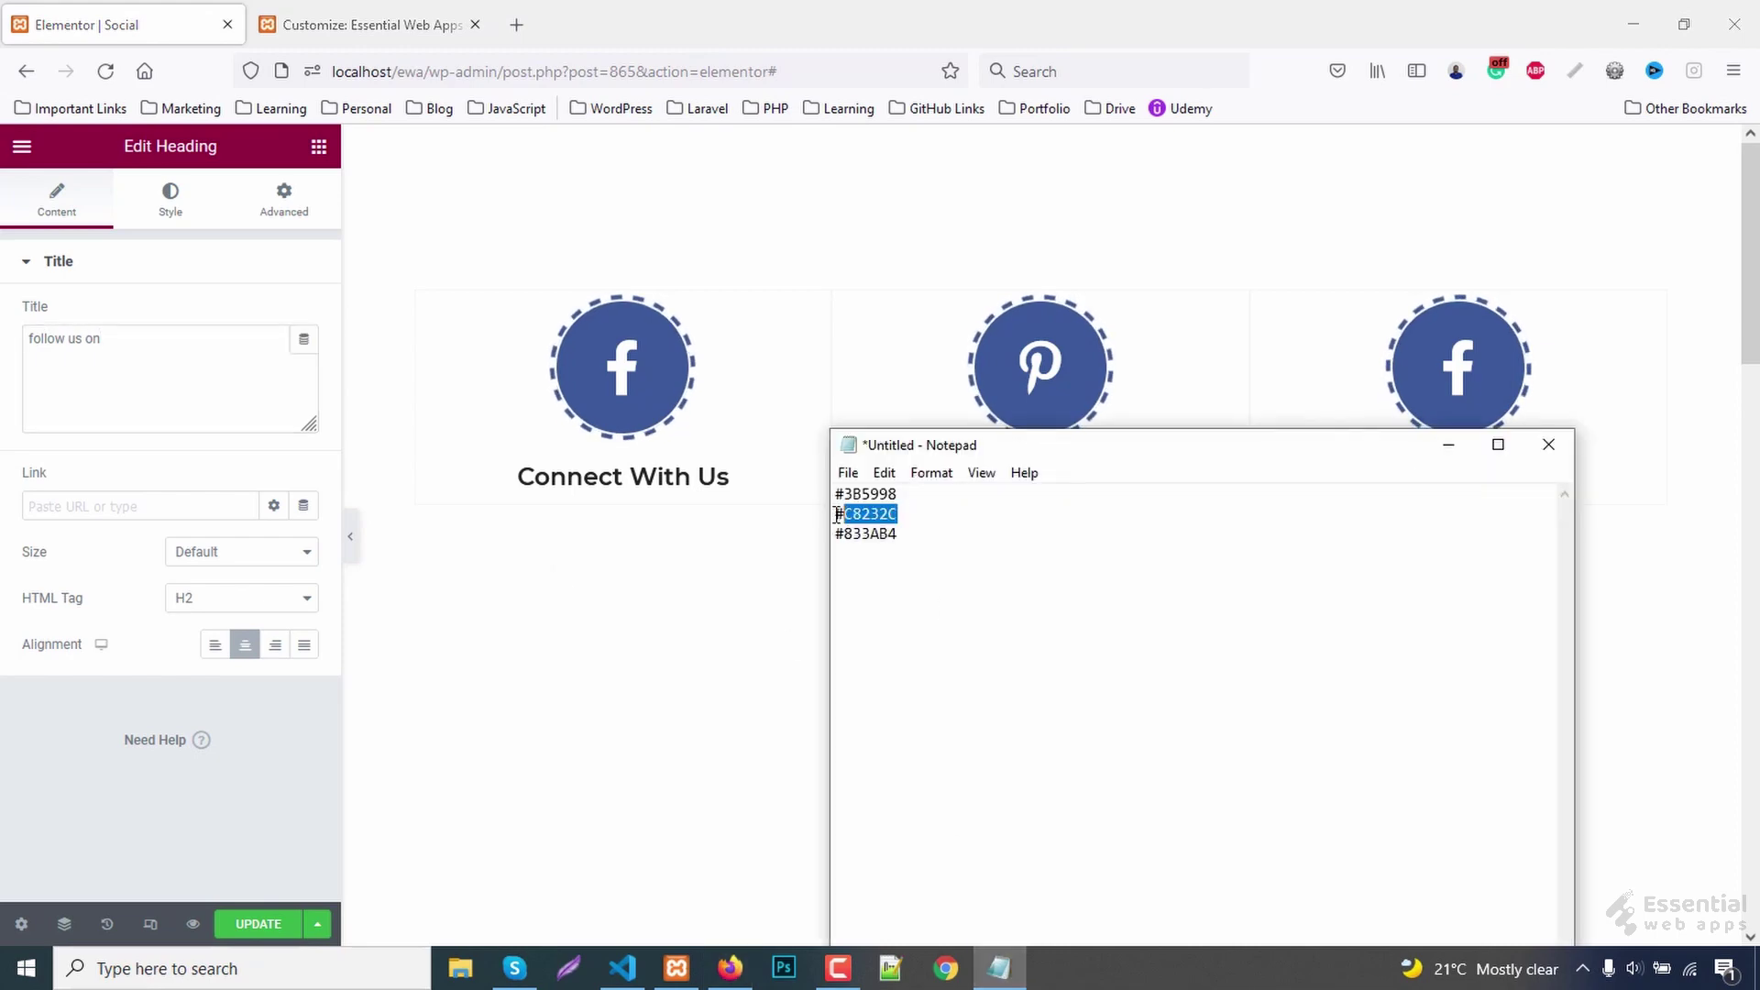
{"action": "left_click", "coordinate": [1458, 444]}
{"action": "left_click", "coordinate": [1223, 310]}
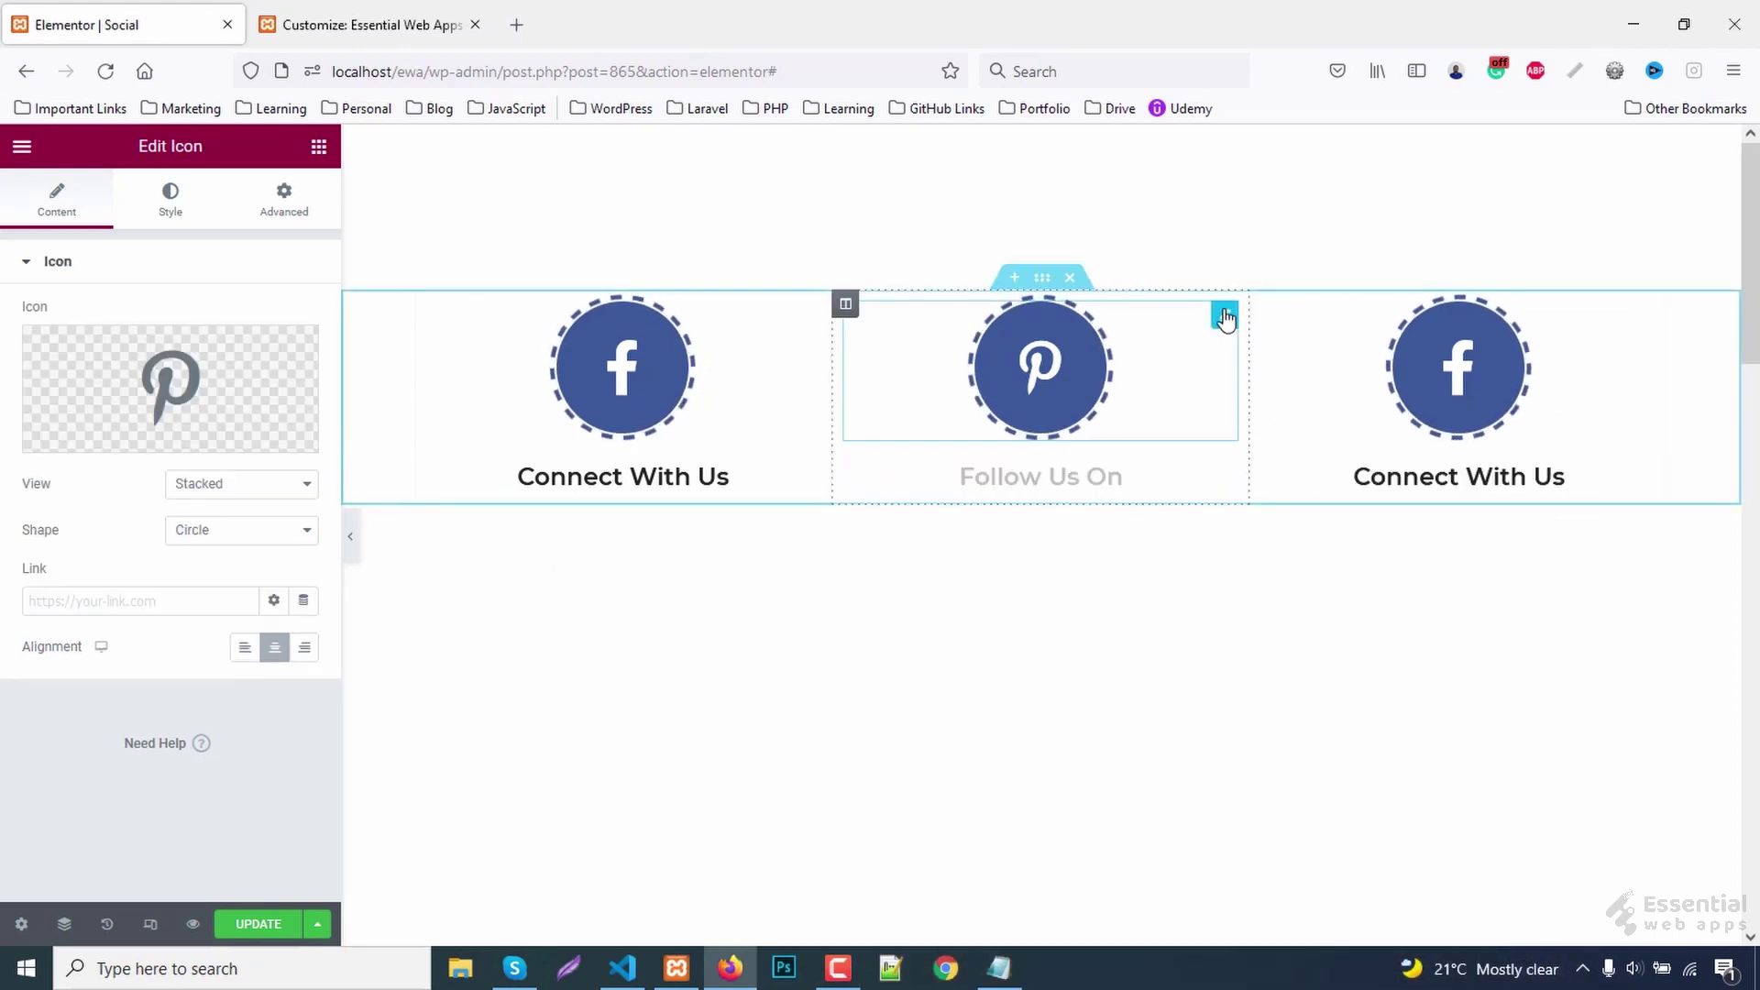
{"action": "left_click", "coordinate": [183, 214]}
{"action": "left_click", "coordinate": [303, 360]}
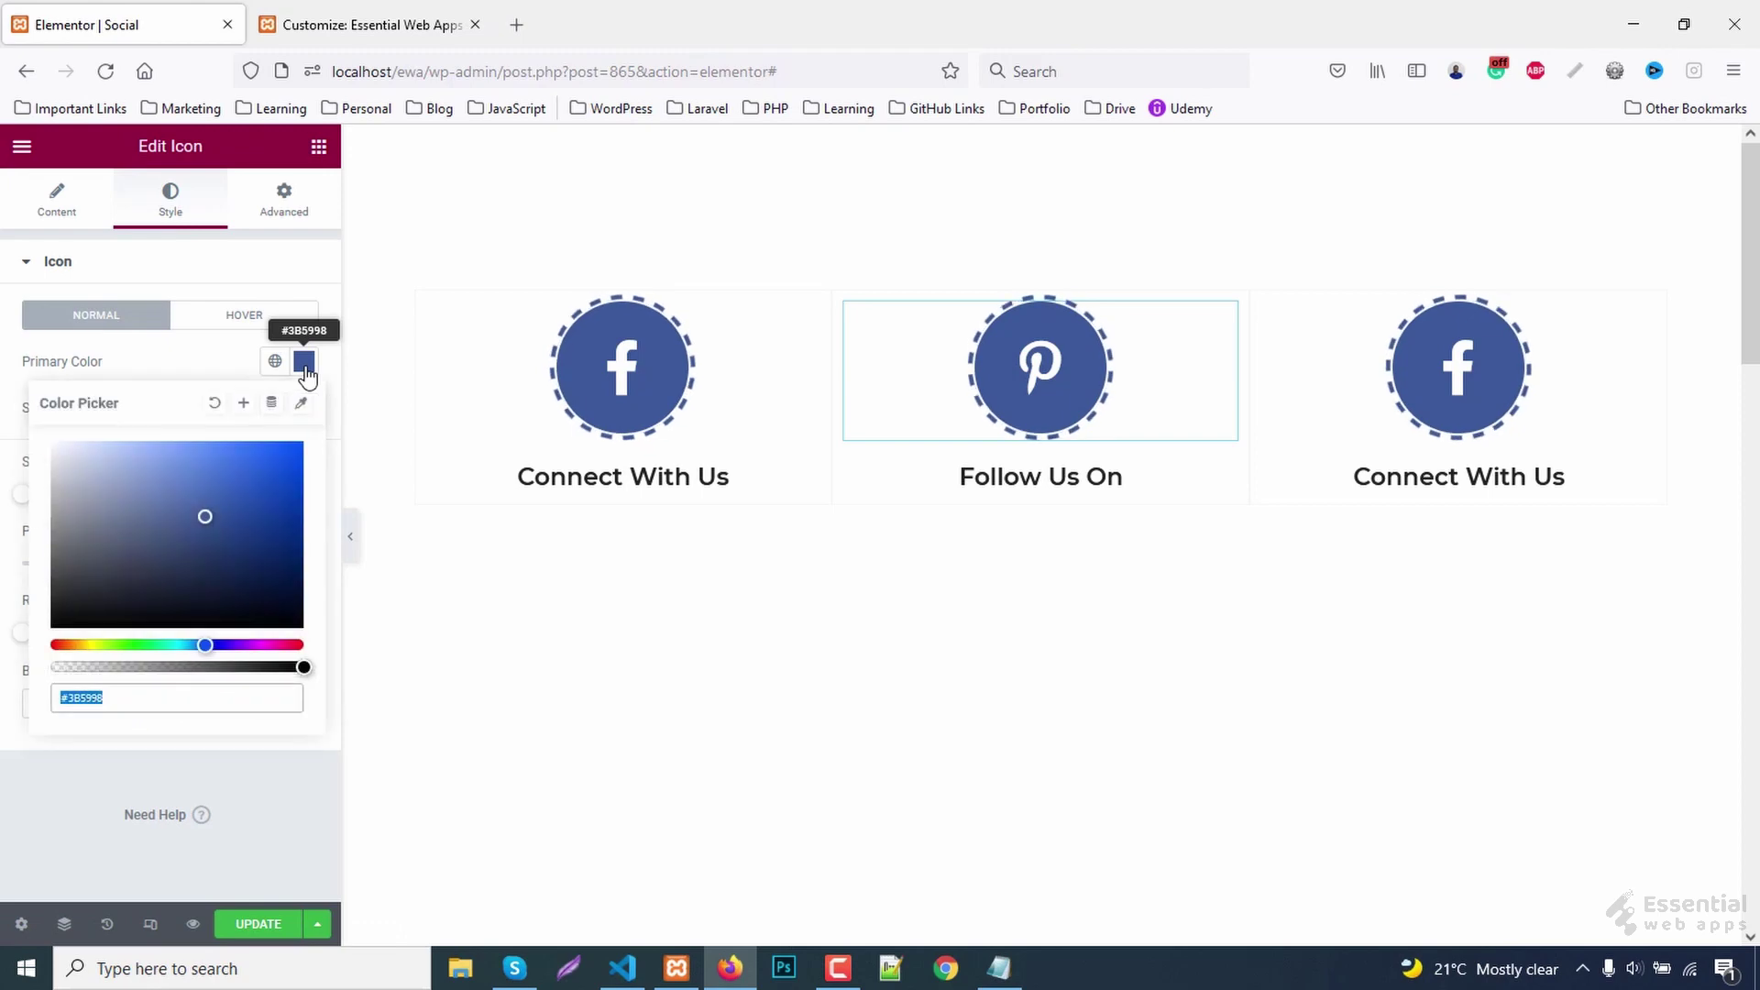
{"action": "type", "text": "#C8232C"}
{"action": "left_click", "coordinate": [1457, 379]}
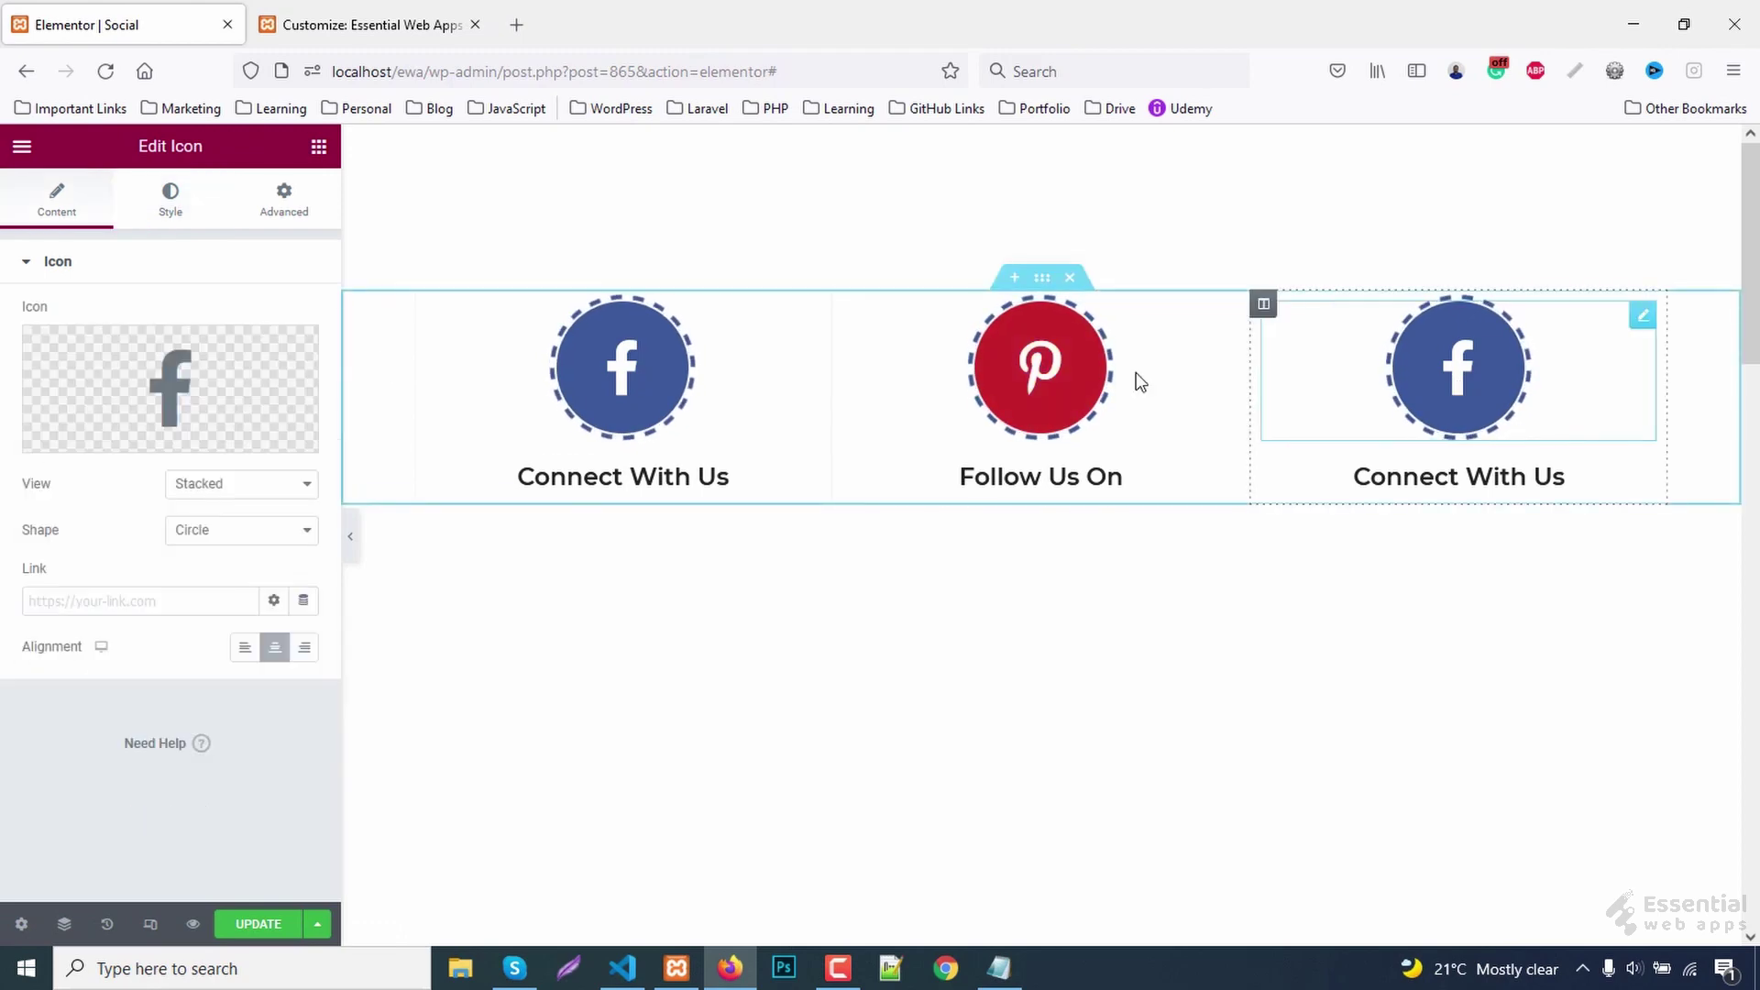
{"action": "left_click", "coordinate": [169, 385]}
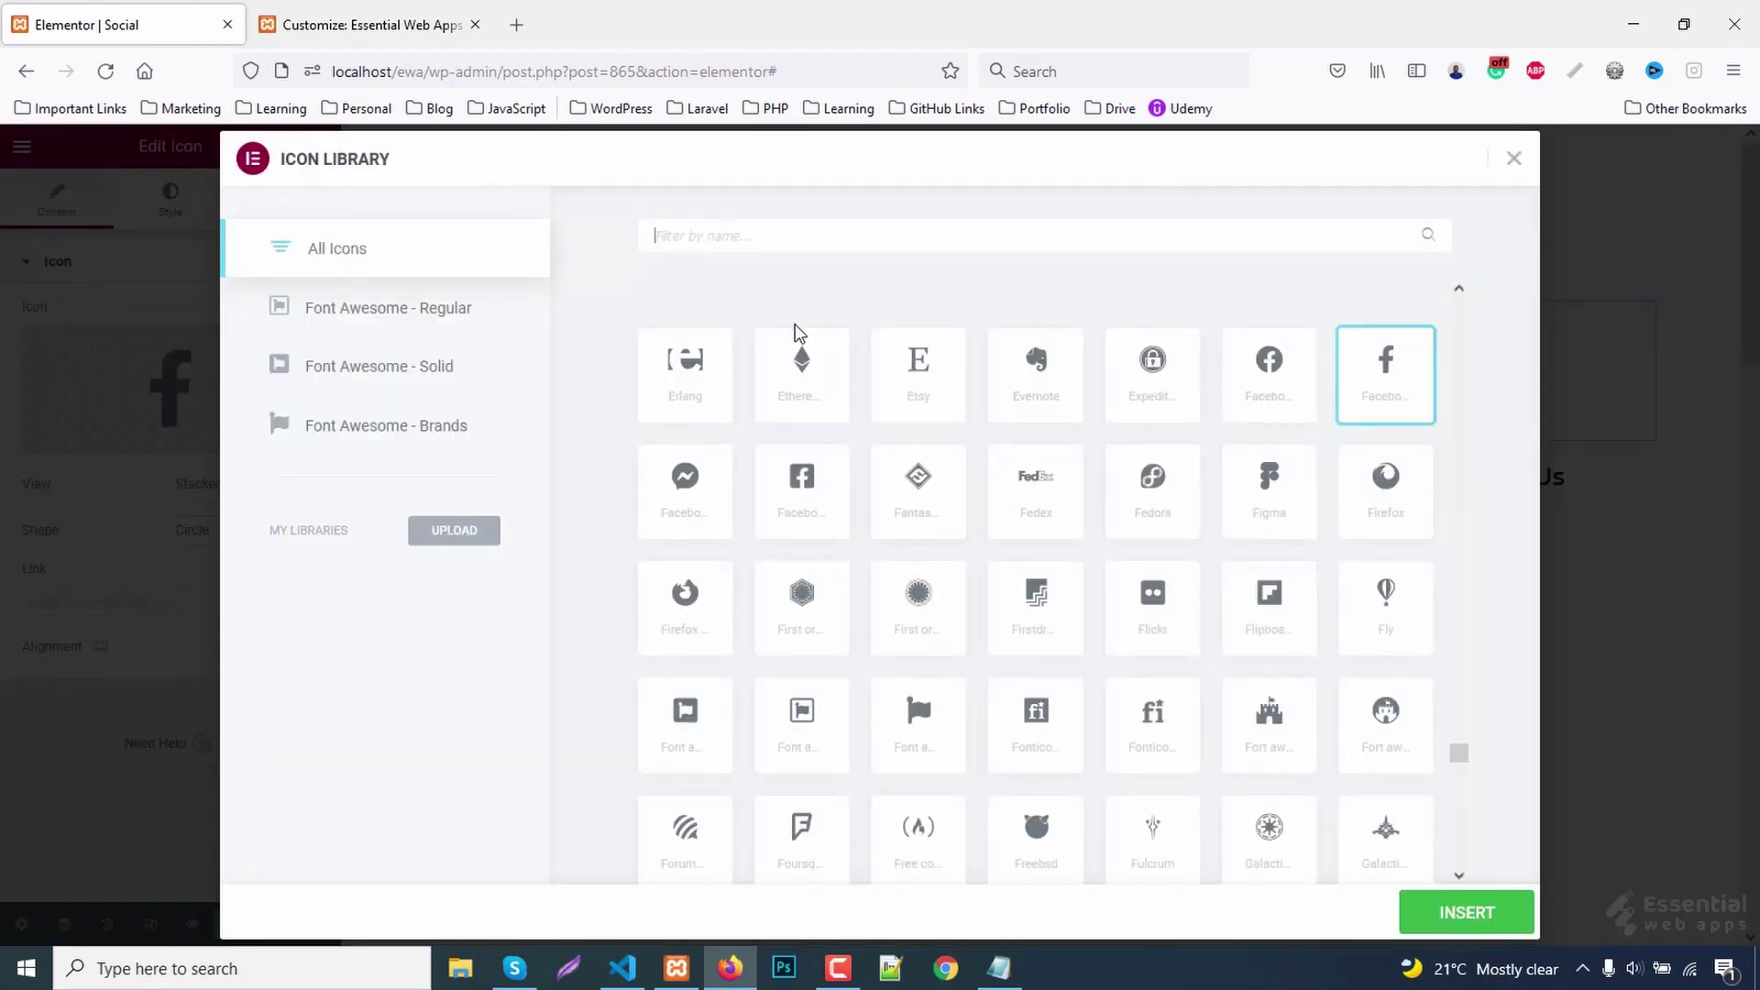
{"action": "type", "text": "ins"}
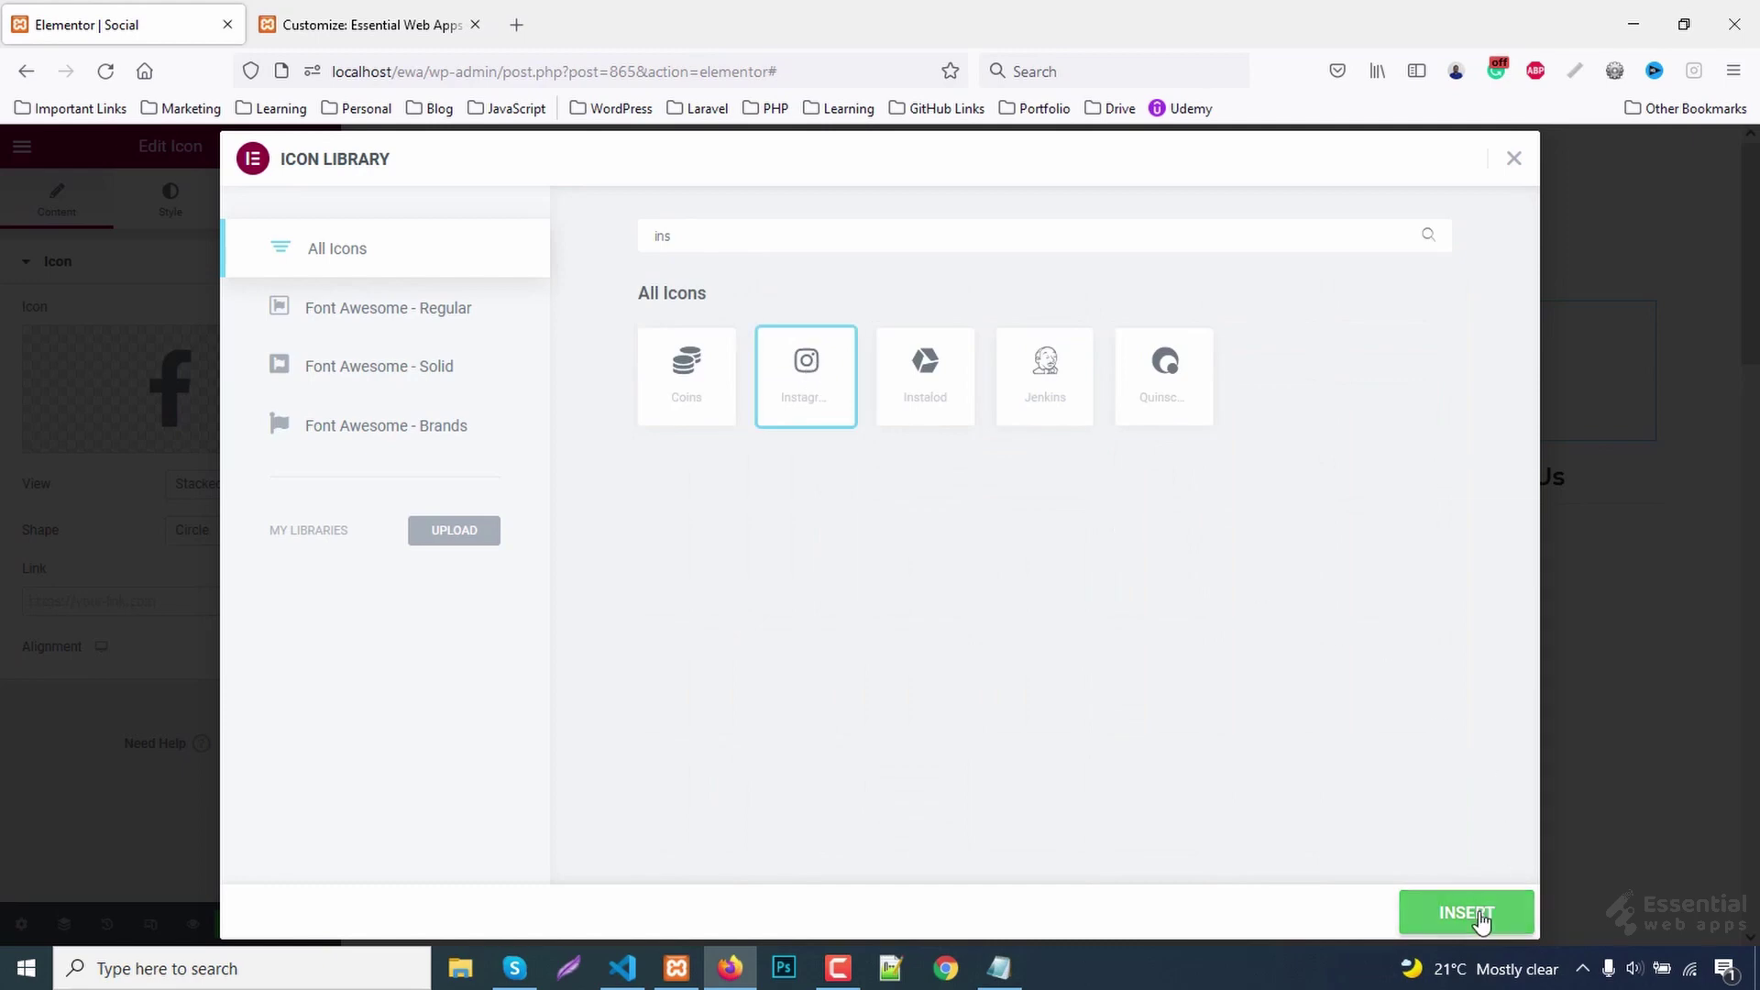
- Insert the Instagram icon and select the third column's heading to retitle it
{"action": "left_click", "coordinate": [1481, 912]}
{"action": "left_click", "coordinate": [1459, 477]}
{"action": "left_click_drag", "start_coordinate": [157, 339], "coordinate": [5, 334]}
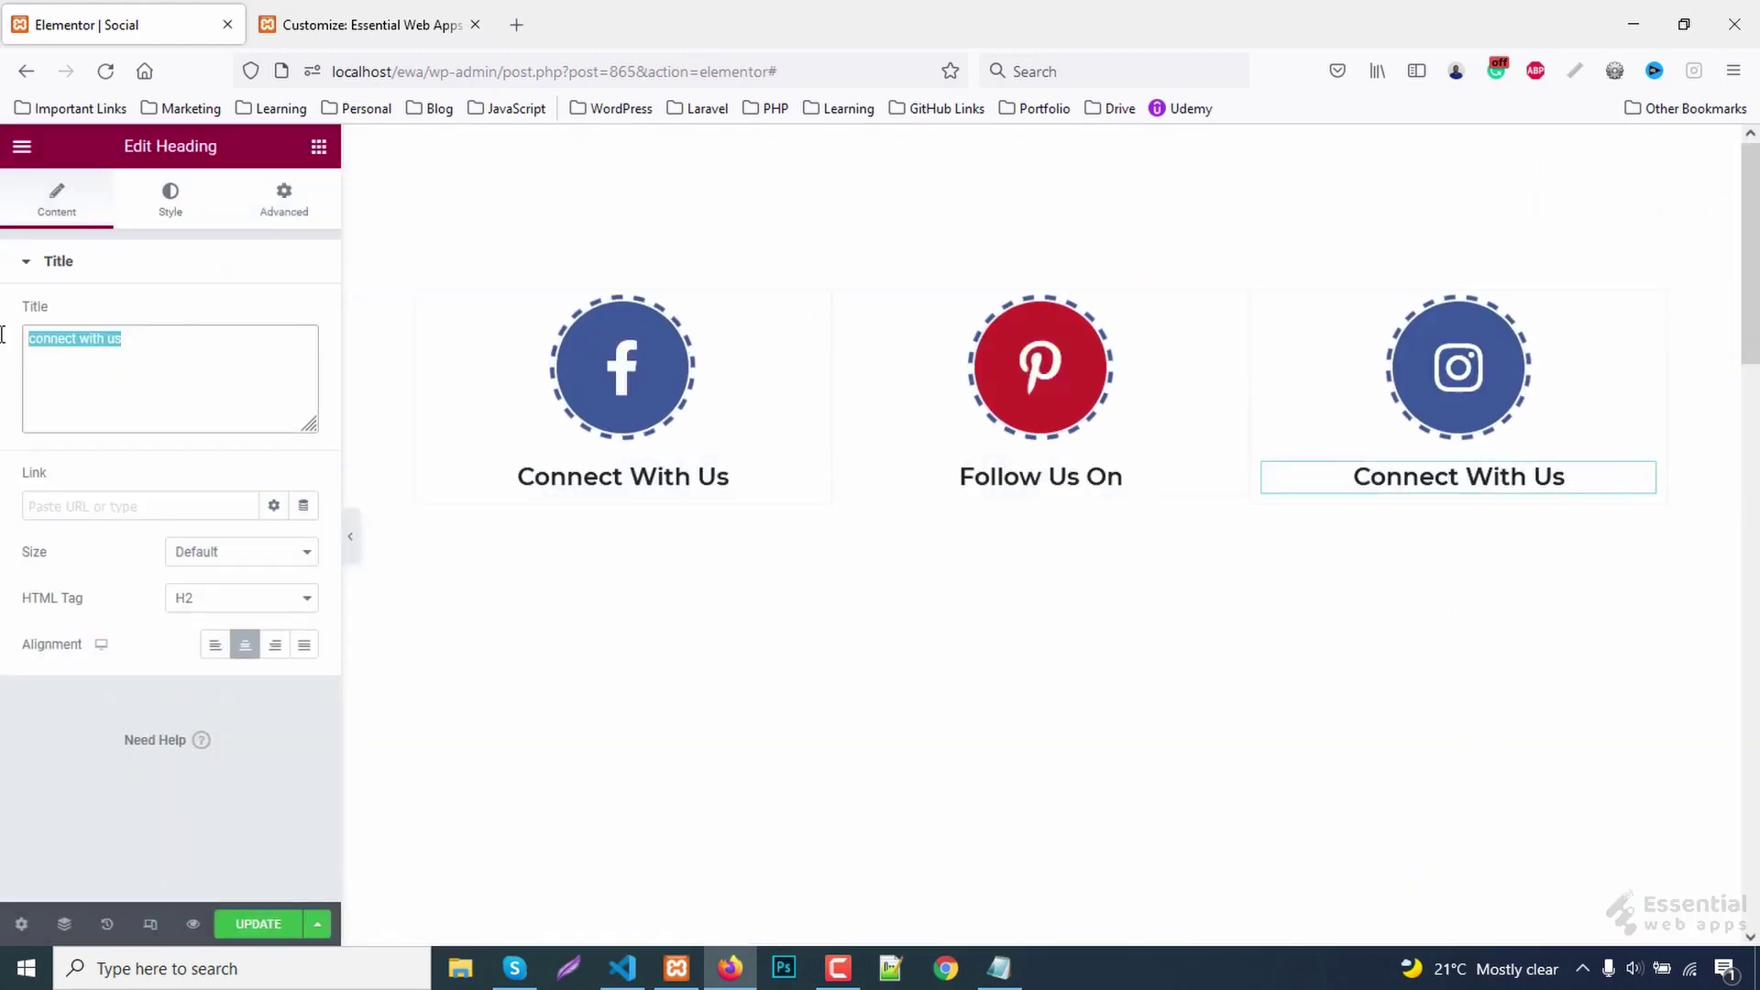
{"action": "type", "text": "follow us on"}
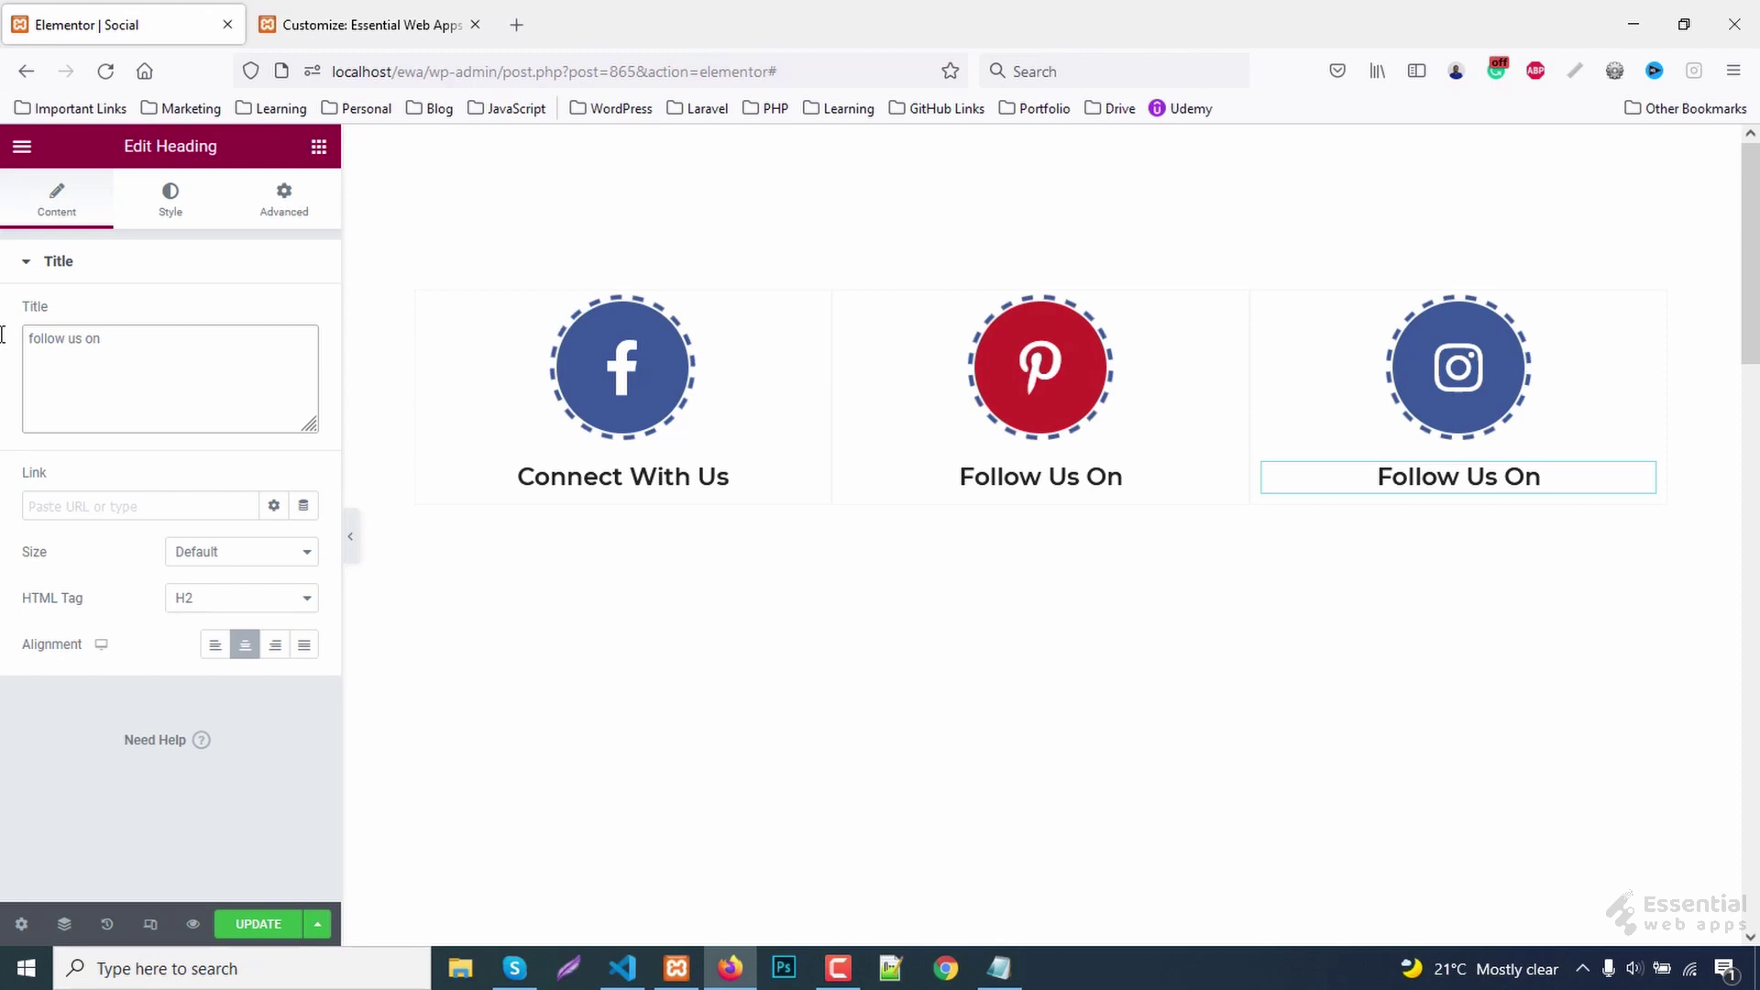
- Set the Instagram icon's primary colour to #833AB4 and preview full-width
{"action": "left_click", "coordinate": [999, 968]}
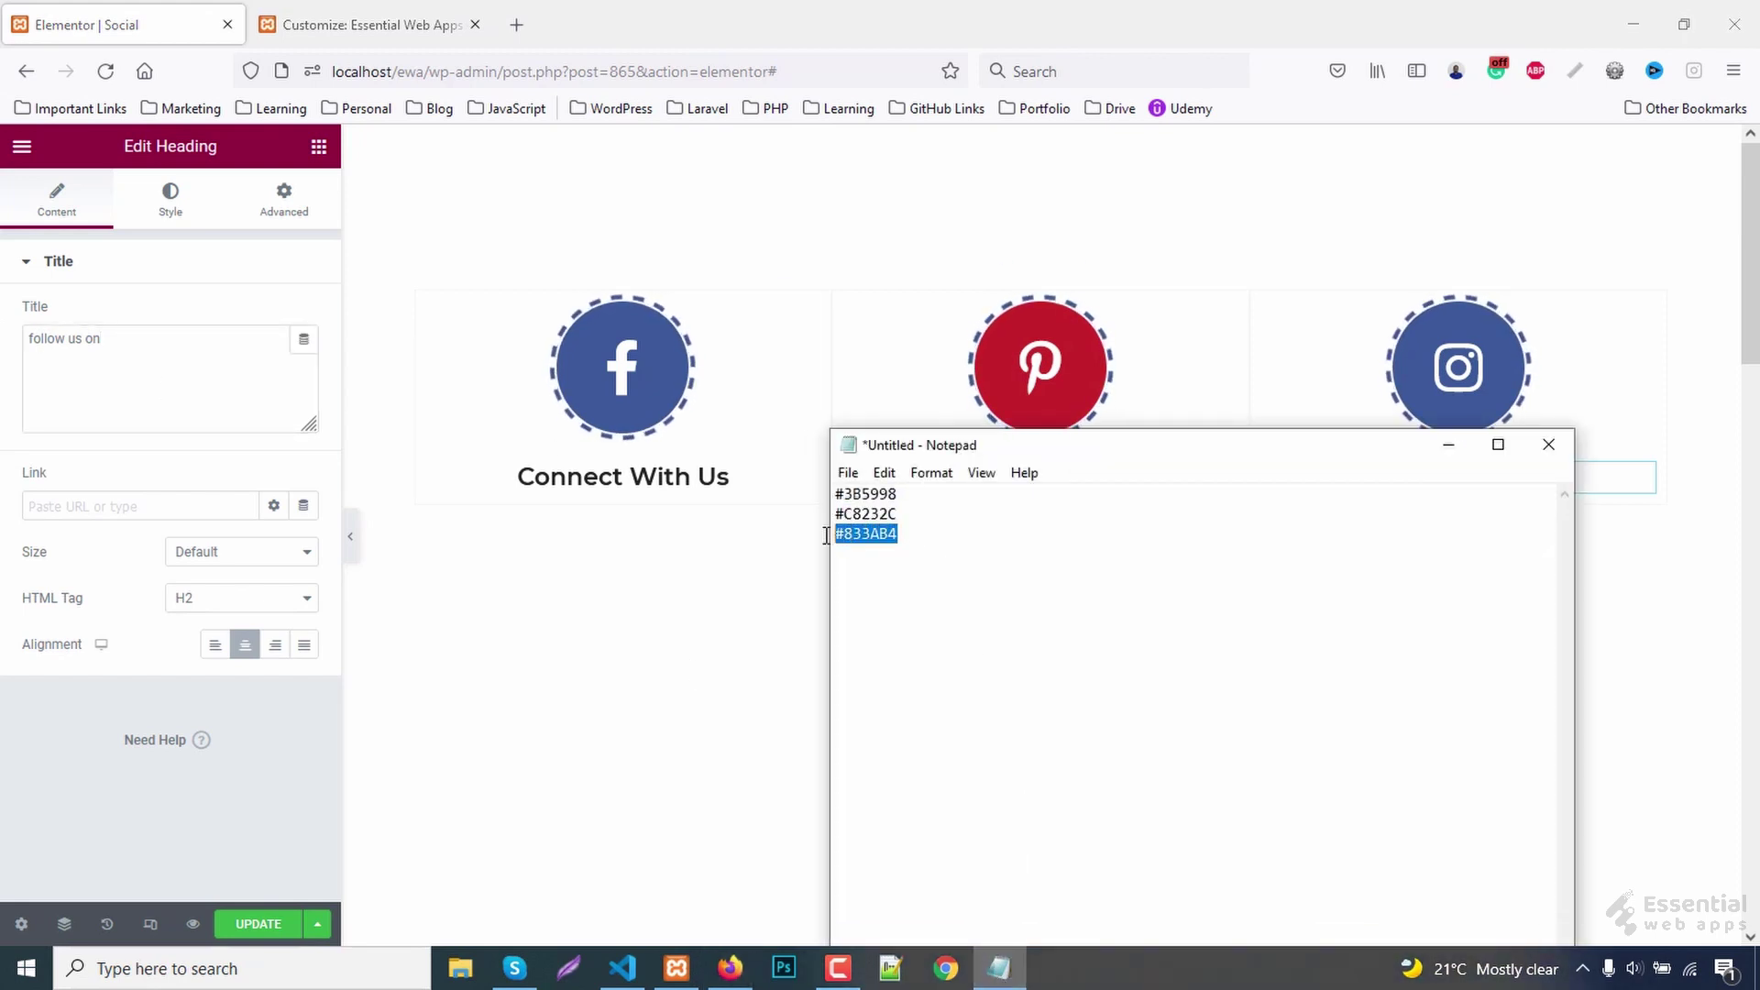
{"action": "left_click", "coordinate": [1447, 444]}
{"action": "left_click", "coordinate": [1458, 367]}
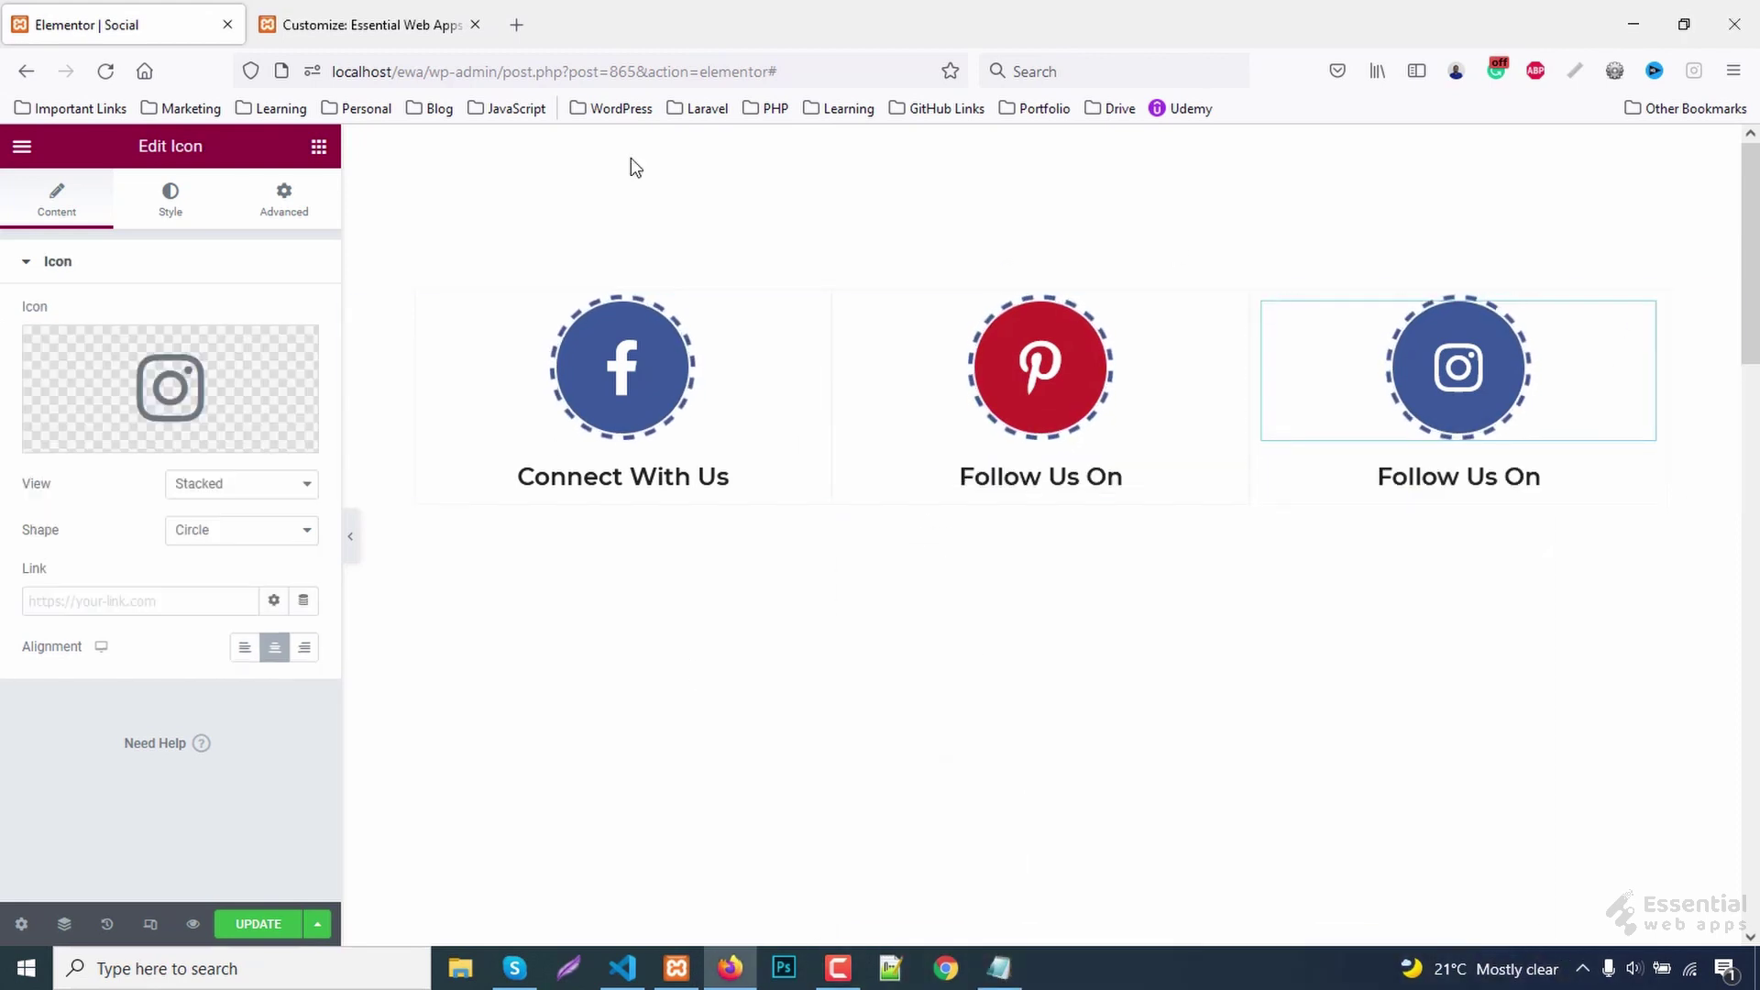
{"action": "left_click", "coordinate": [176, 203]}
{"action": "left_click", "coordinate": [304, 361]}
{"action": "type", "text": "#833AB4"}
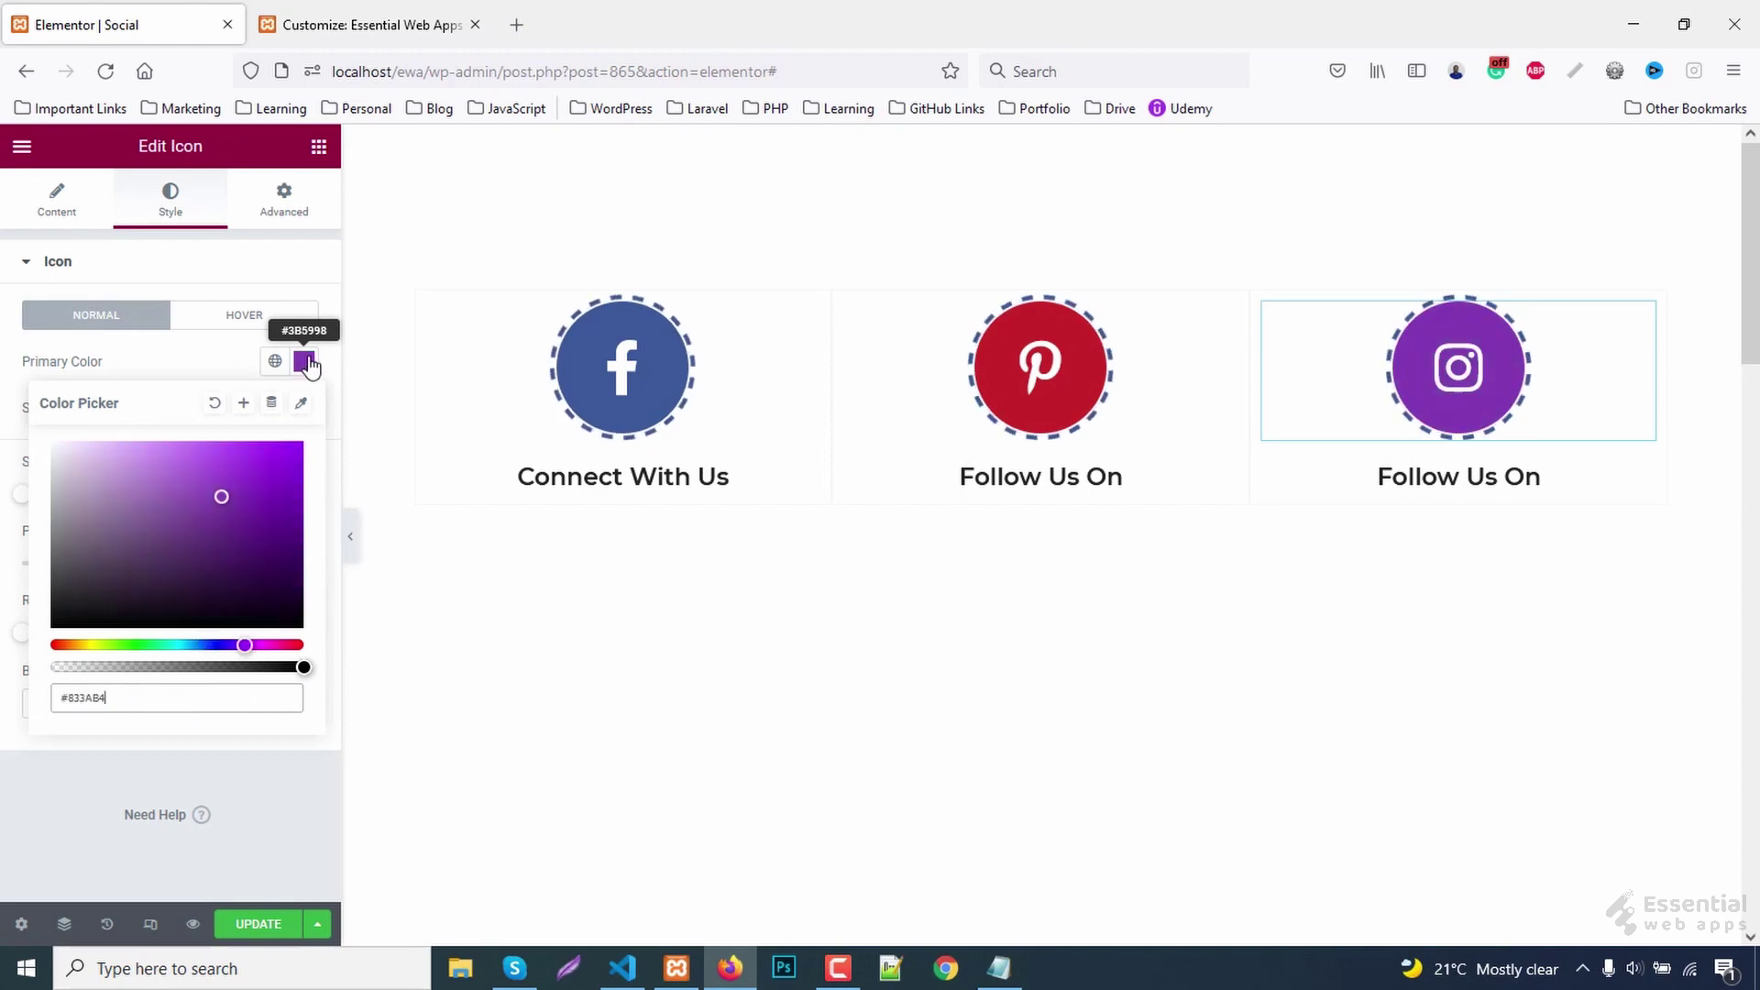
{"action": "left_click", "coordinate": [350, 547]}
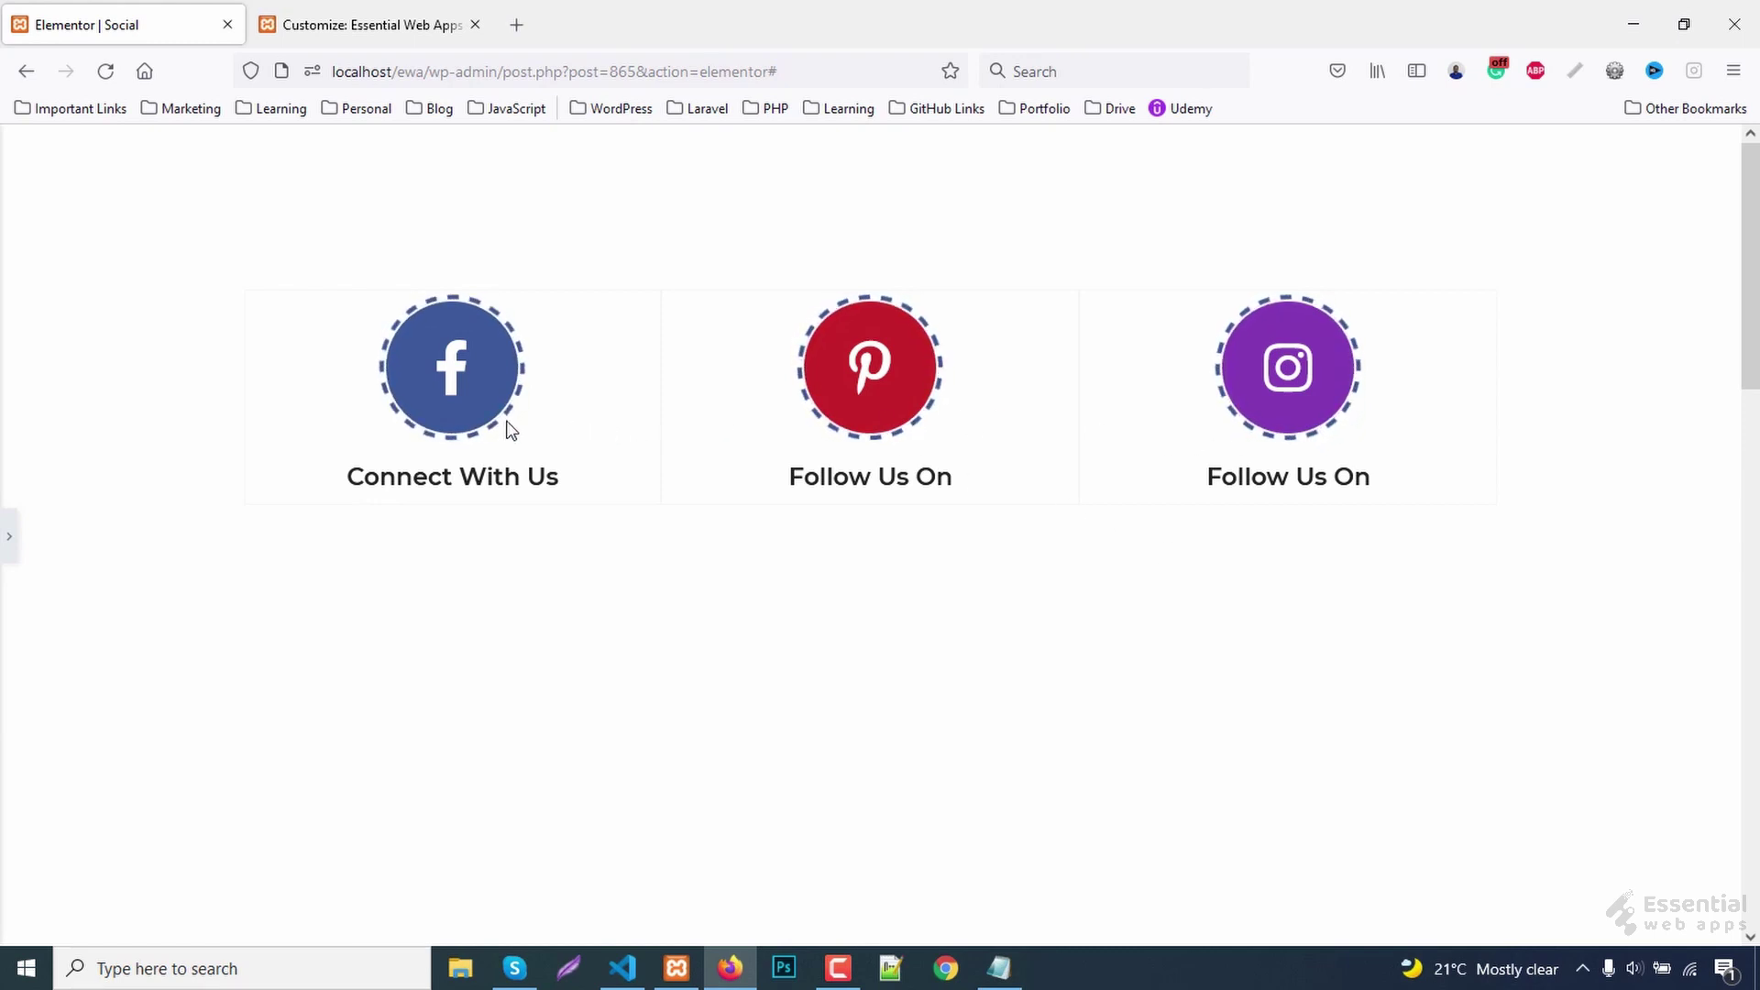
- Add the extra class 'fb' to the Facebook icon's CSS classes
{"action": "left_click", "coordinate": [8, 536]}
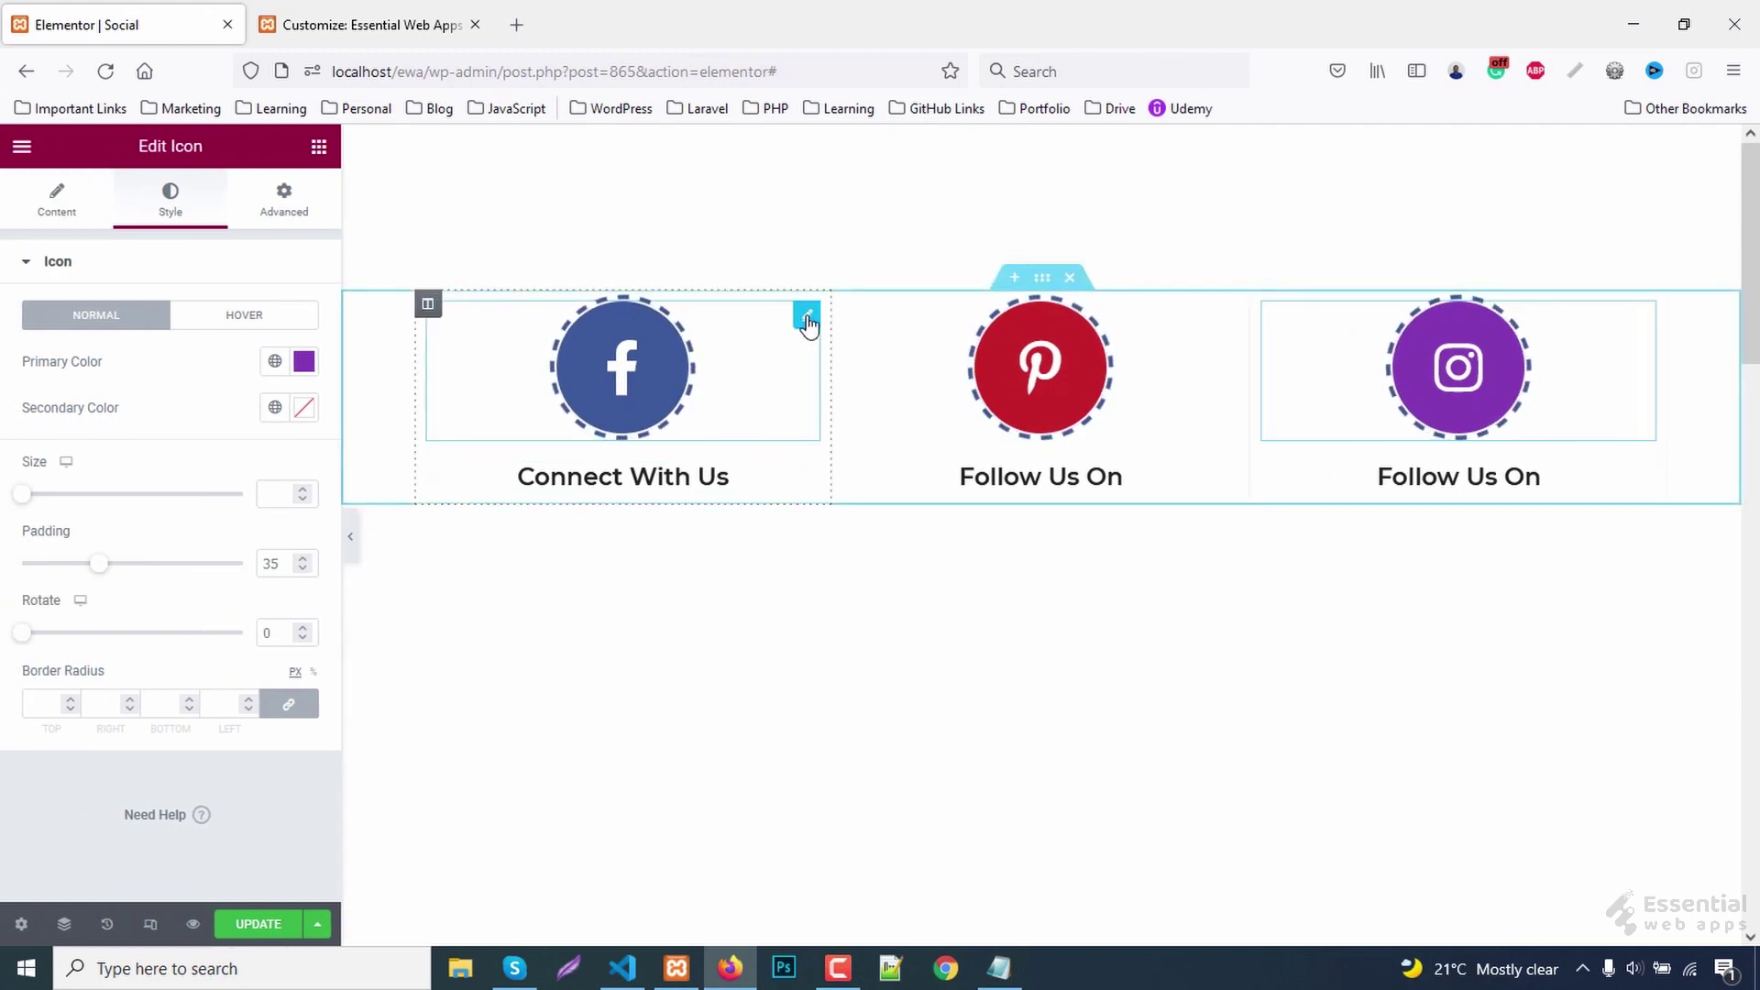
{"action": "left_click", "coordinate": [806, 319]}
{"action": "left_click", "coordinate": [275, 203]}
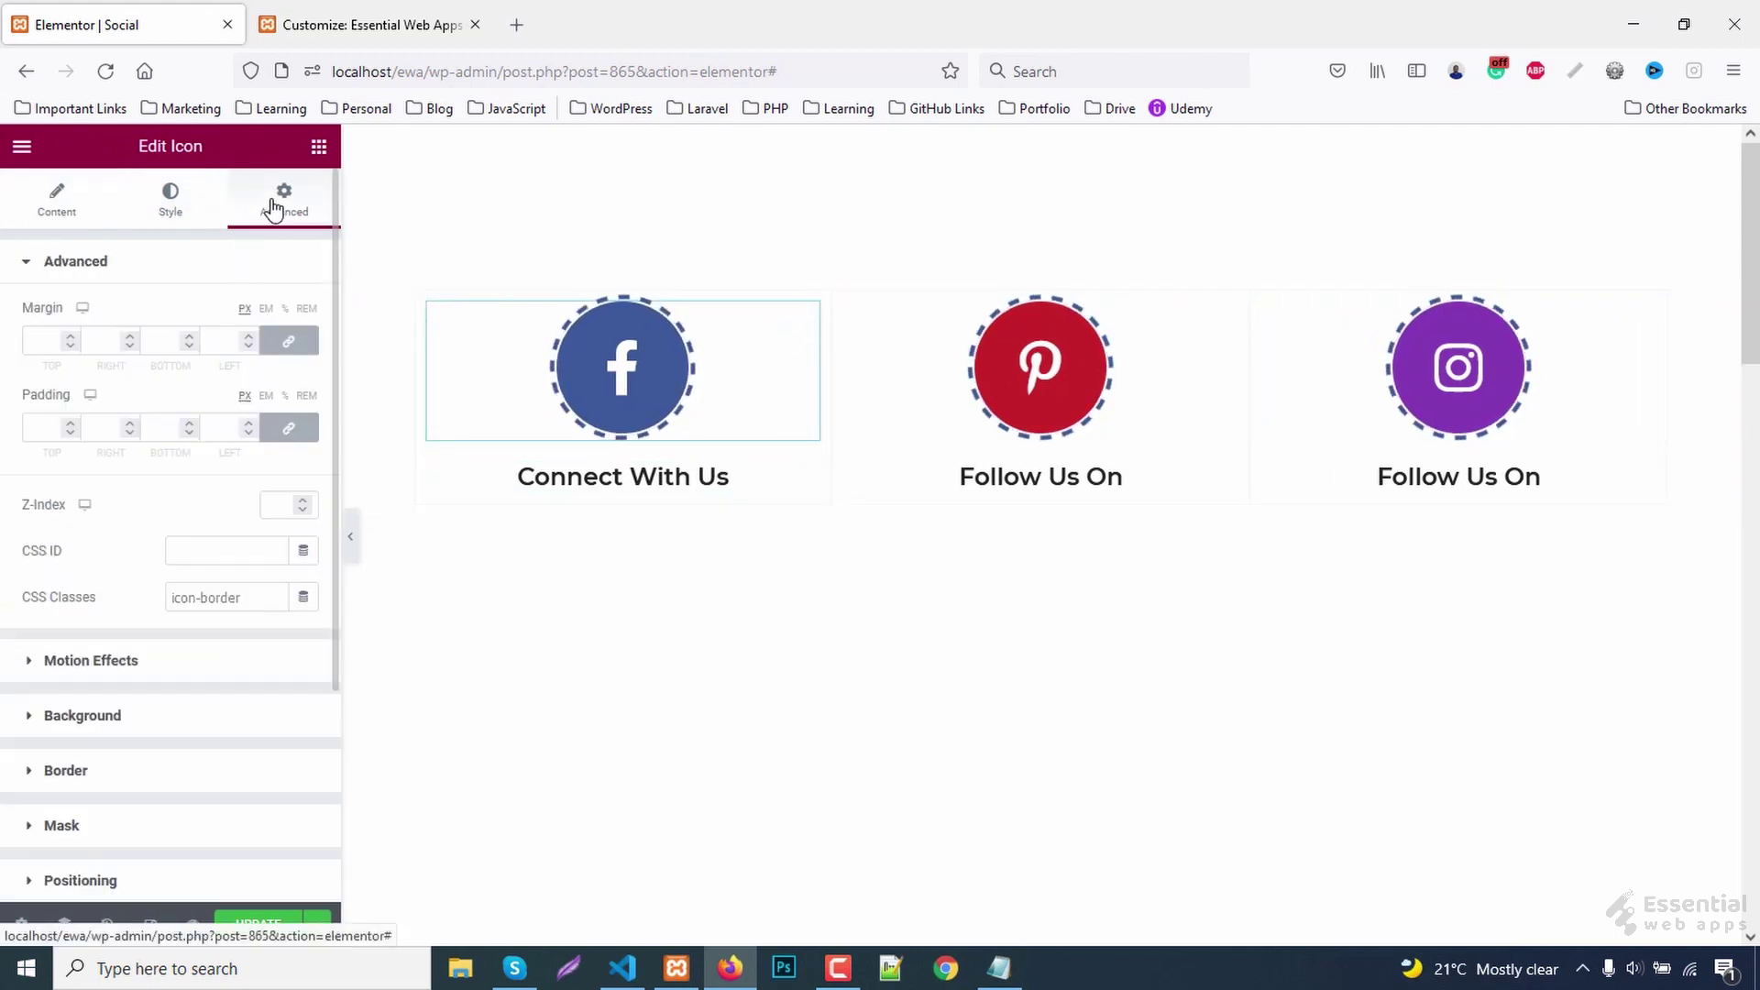
{"action": "left_click", "coordinate": [260, 598]}
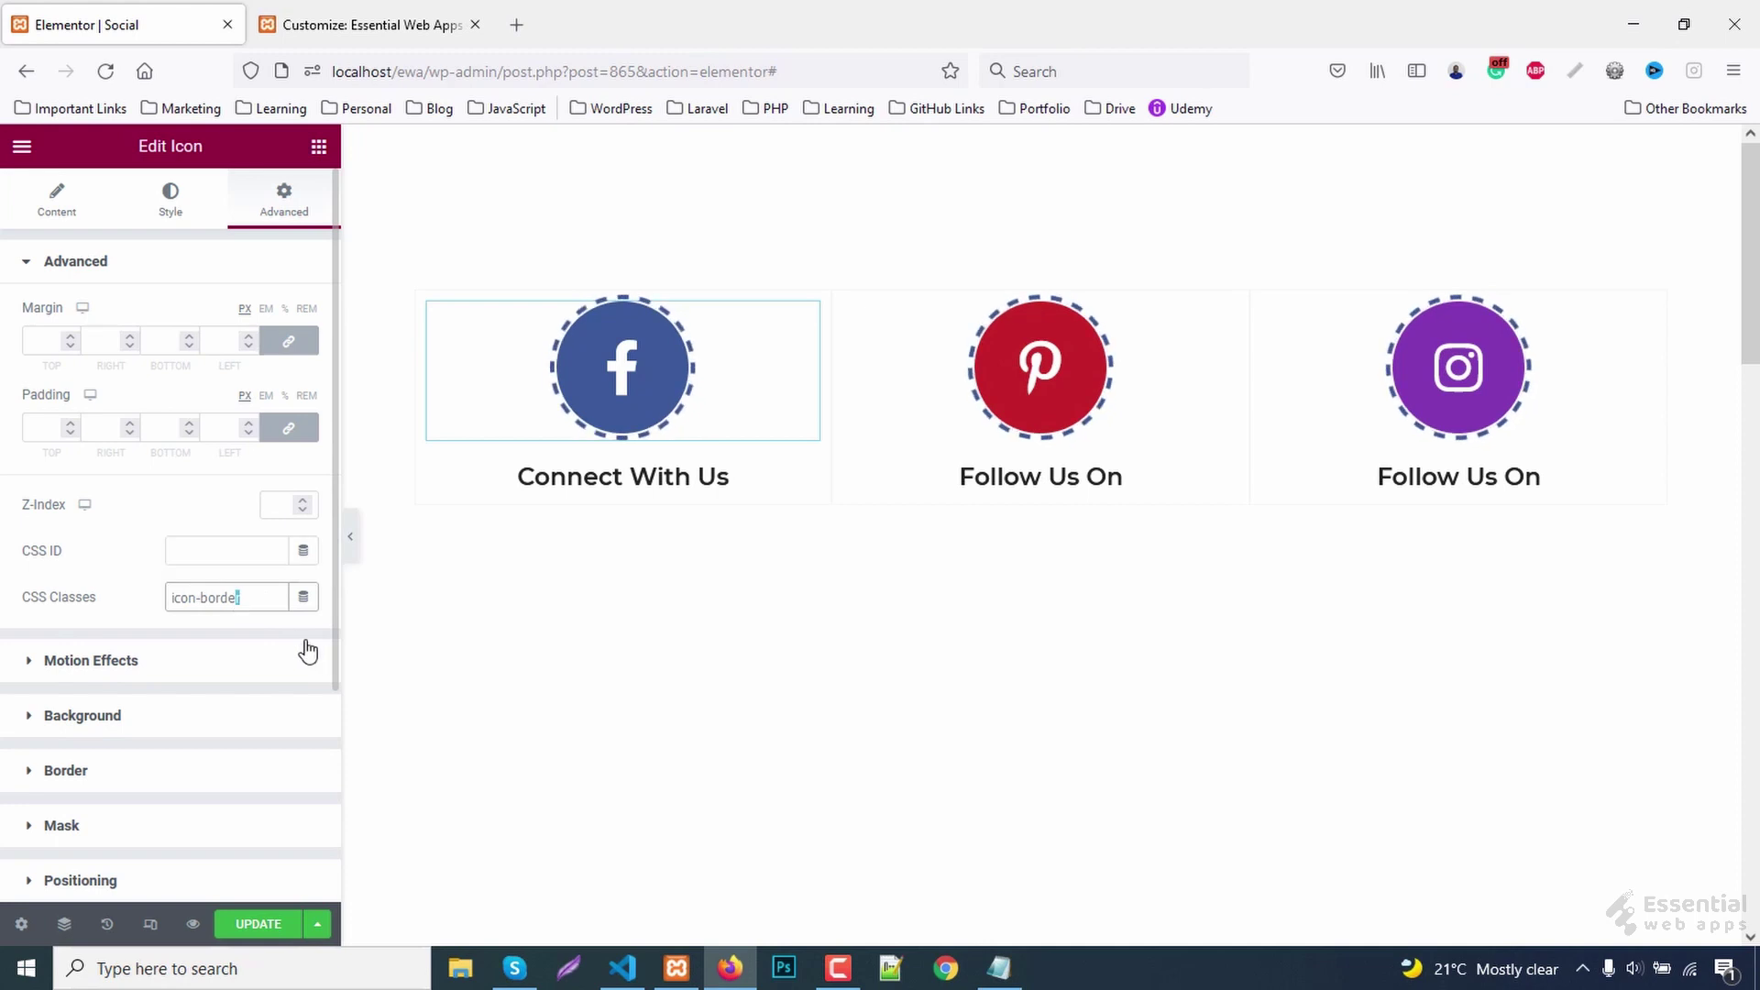
{"action": "type", "text": " f"}
{"action": "type", "text": "b"}
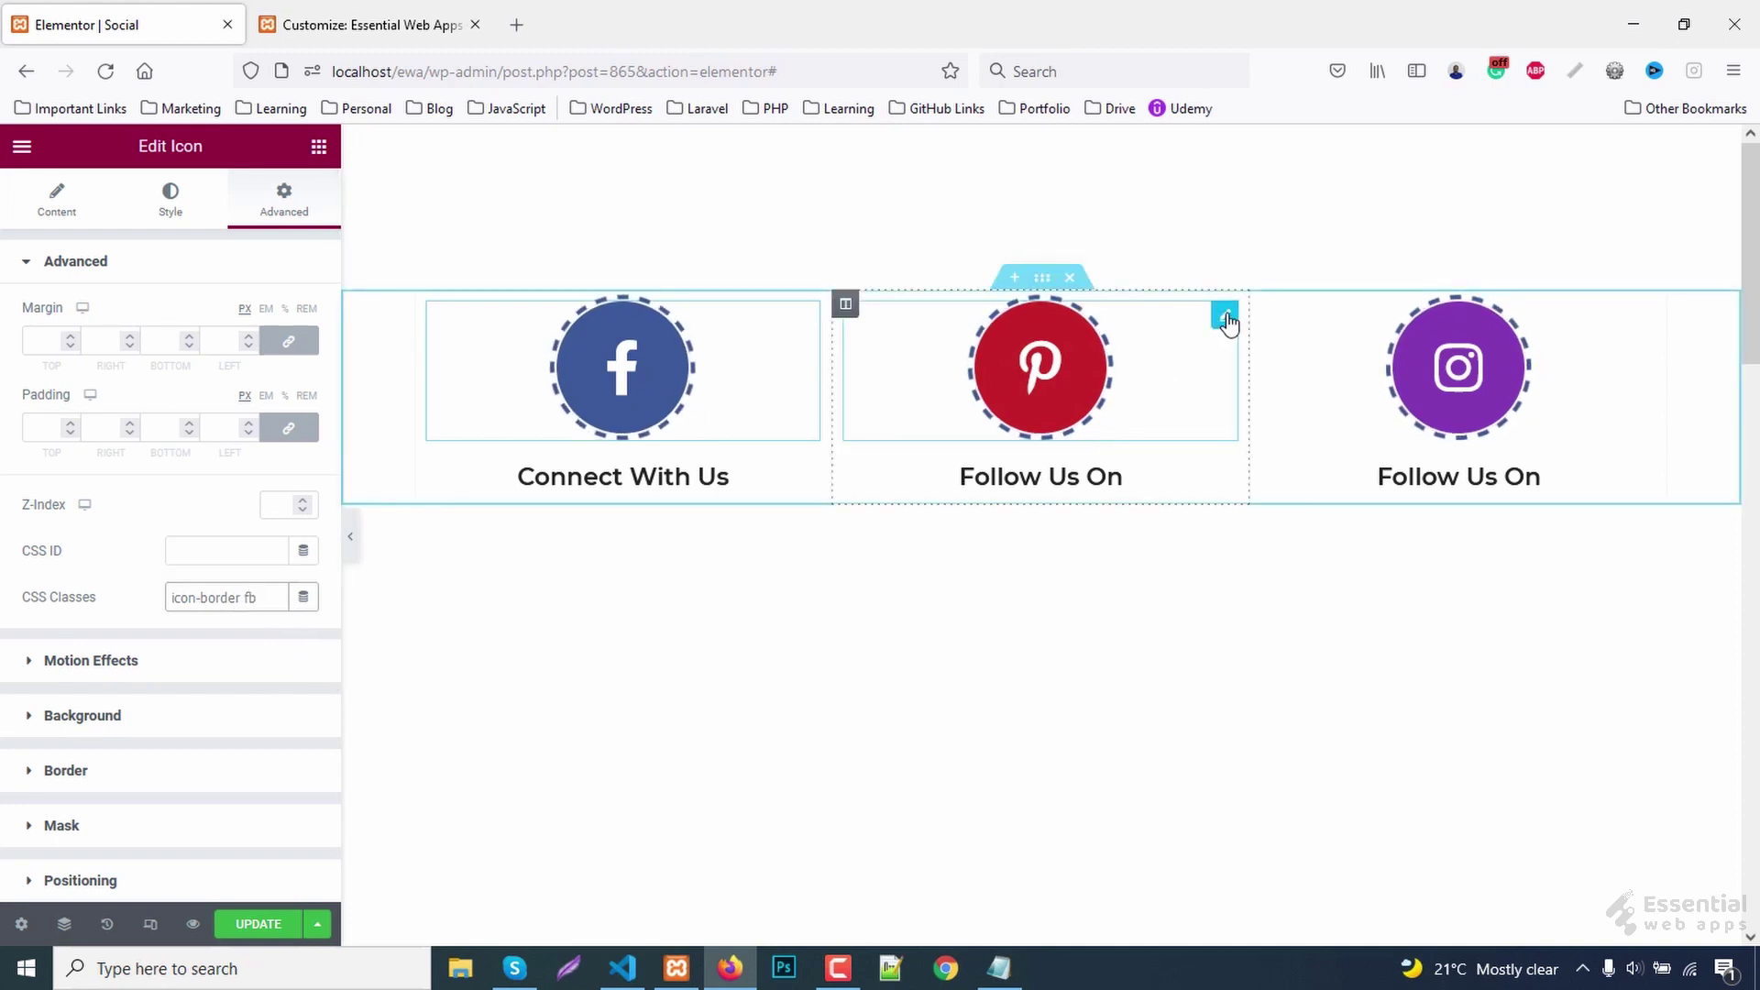
- Add the extra class 'pin' to the Pinterest icon's CSS classes
{"action": "left_click", "coordinate": [1222, 321]}
{"action": "left_click", "coordinate": [285, 202]}
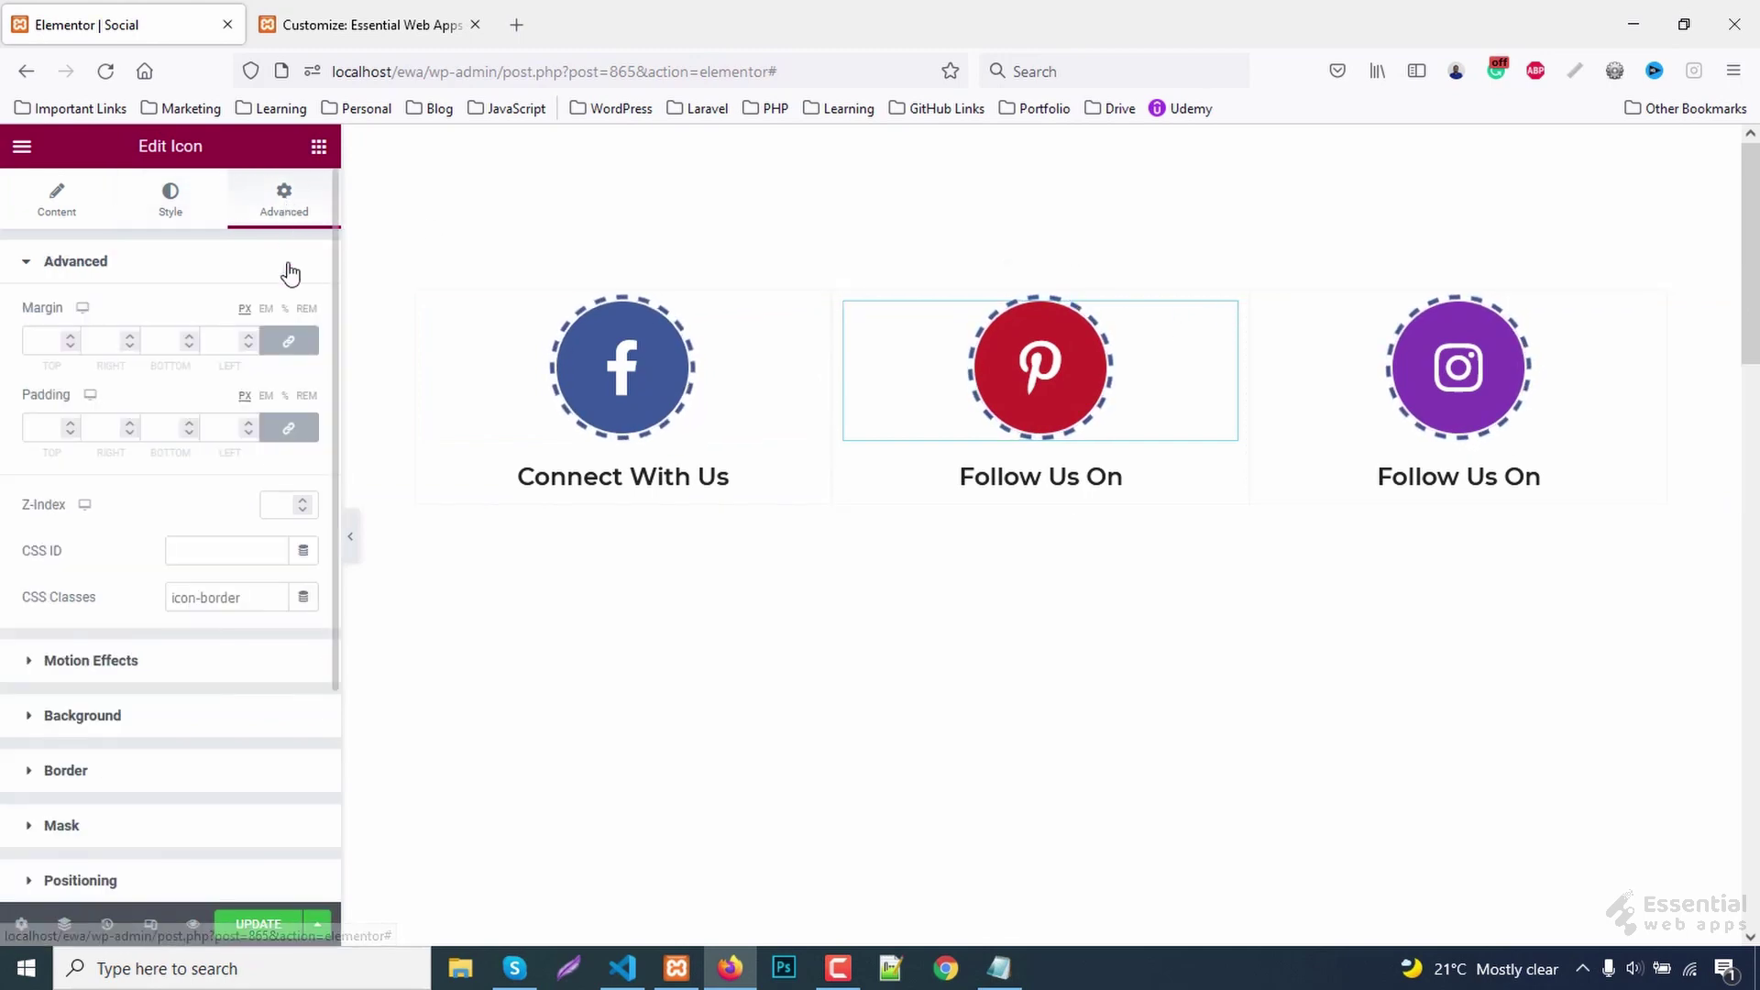
{"action": "left_click", "coordinate": [275, 591]}
{"action": "type", "text": "p"}
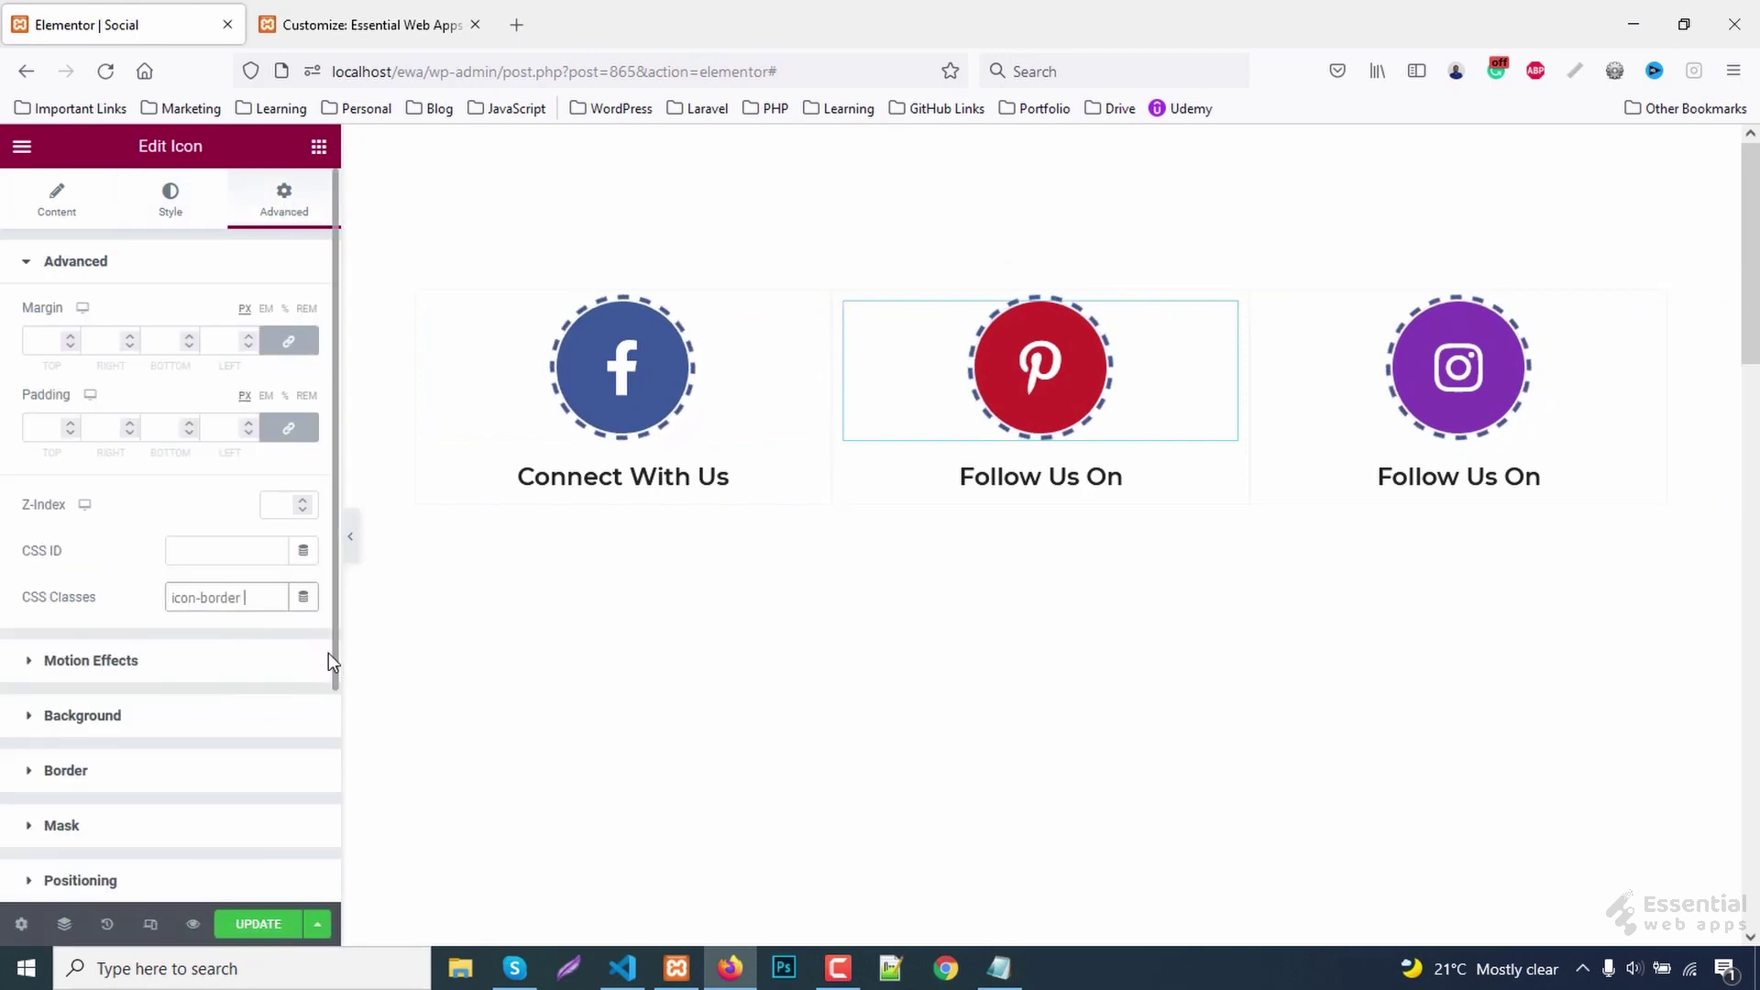
{"action": "type", "text": "in"}
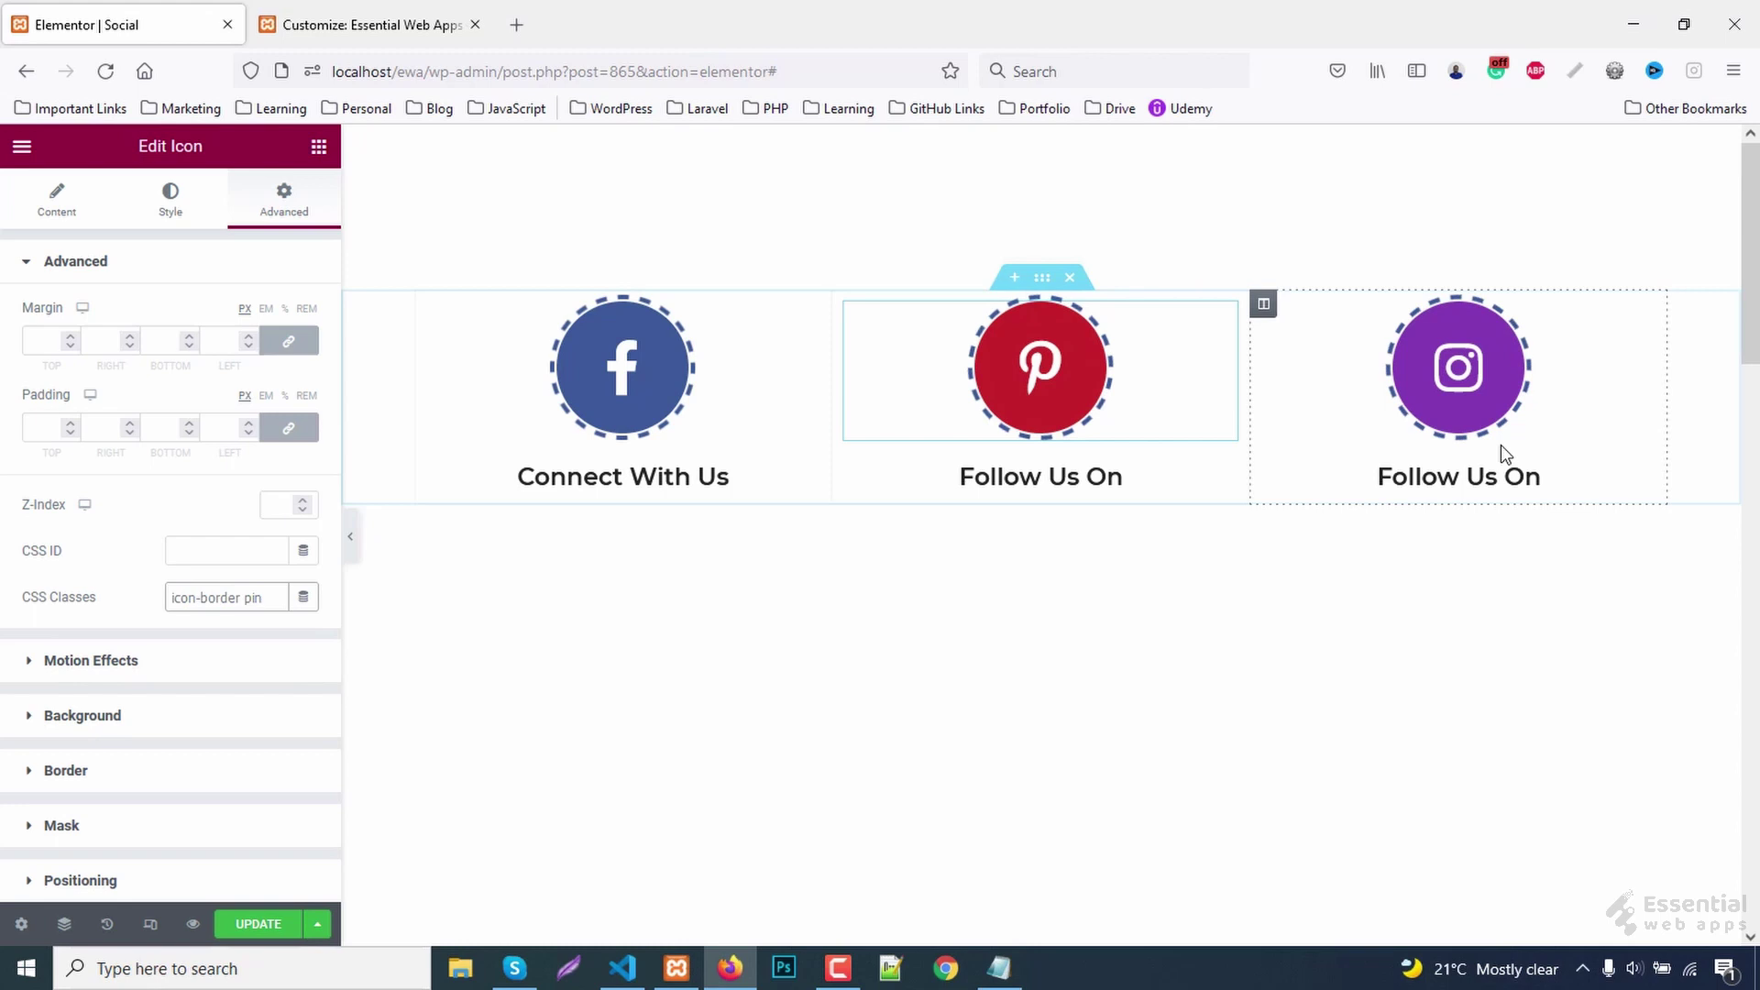
- Add the extra class 'ins' to the Instagram icon and preview the page
{"action": "left_click", "coordinate": [1637, 327]}
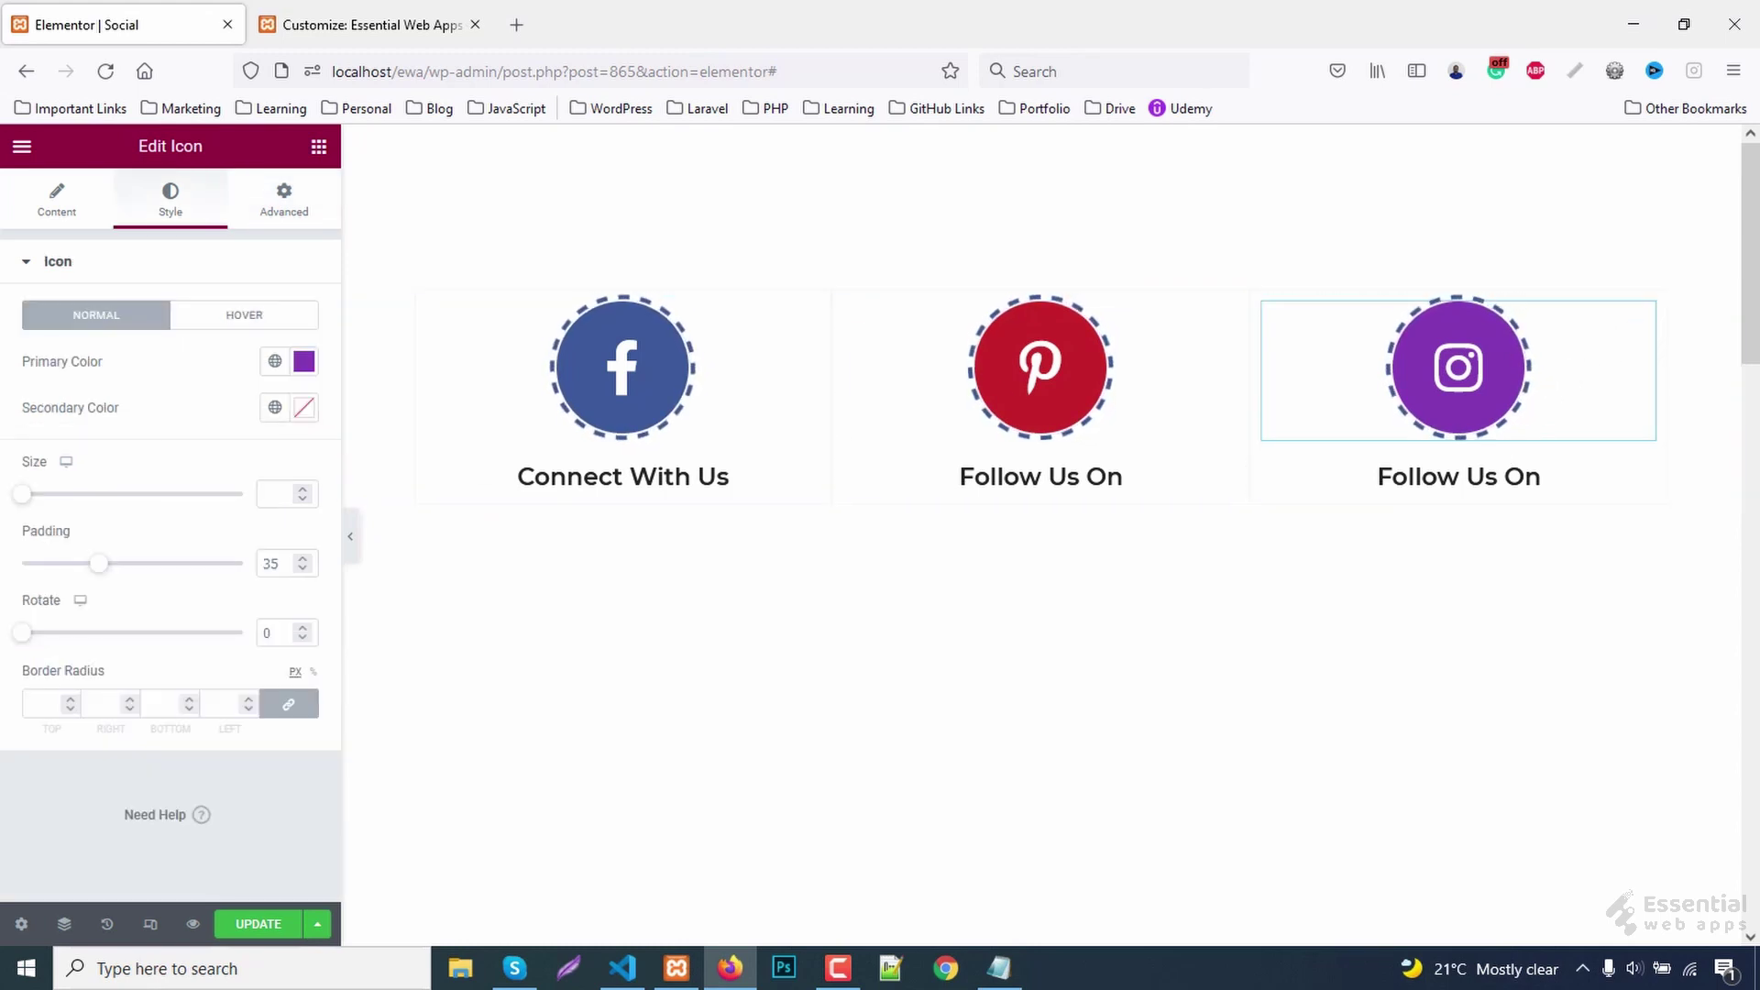
{"action": "left_click", "coordinate": [283, 200]}
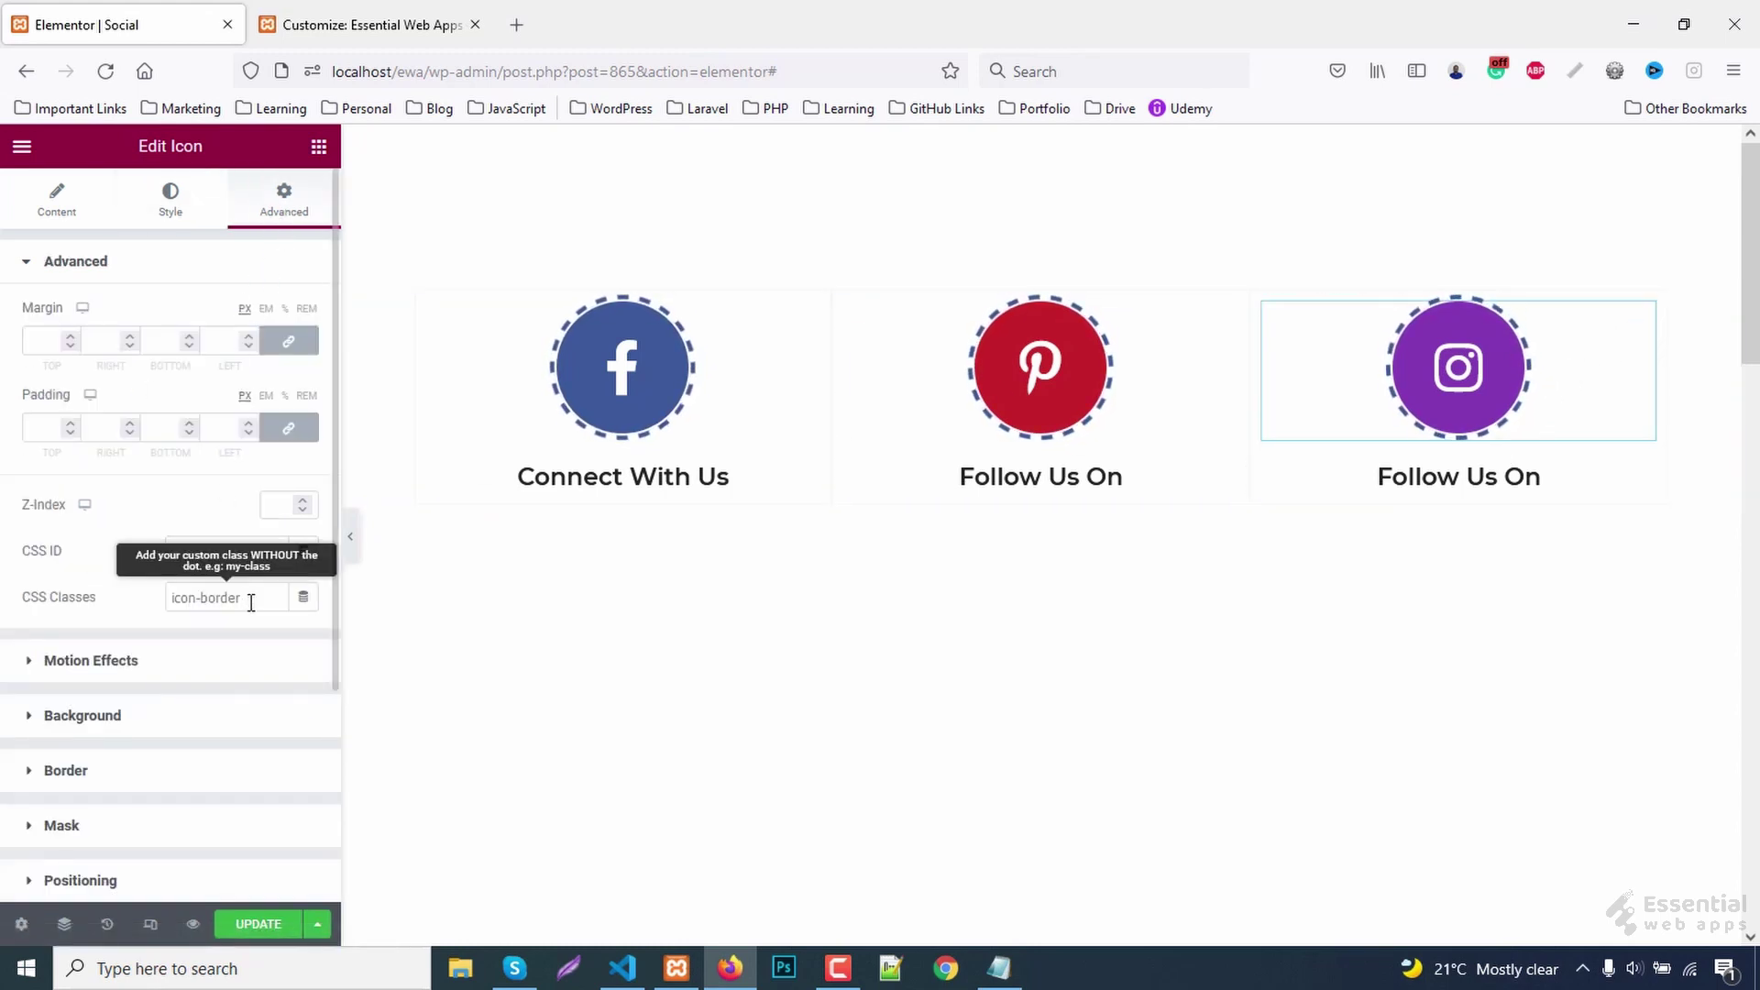
{"action": "type", "text": " ins"}
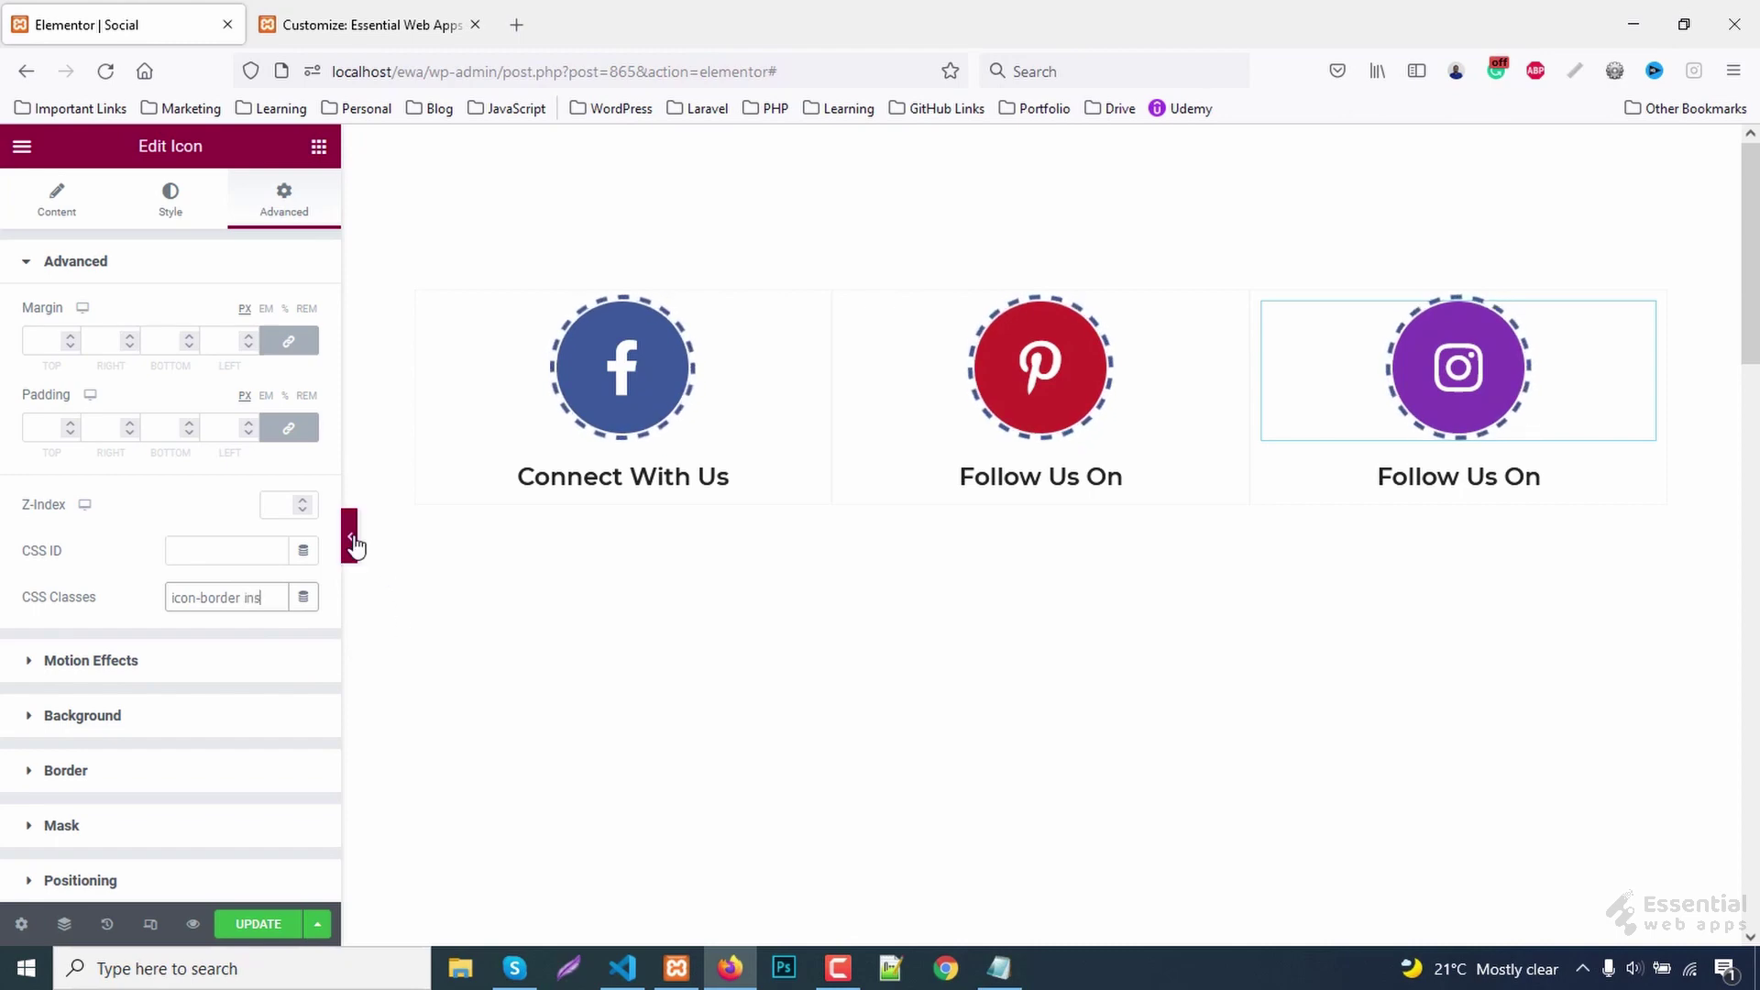
{"action": "left_click", "coordinate": [351, 540]}
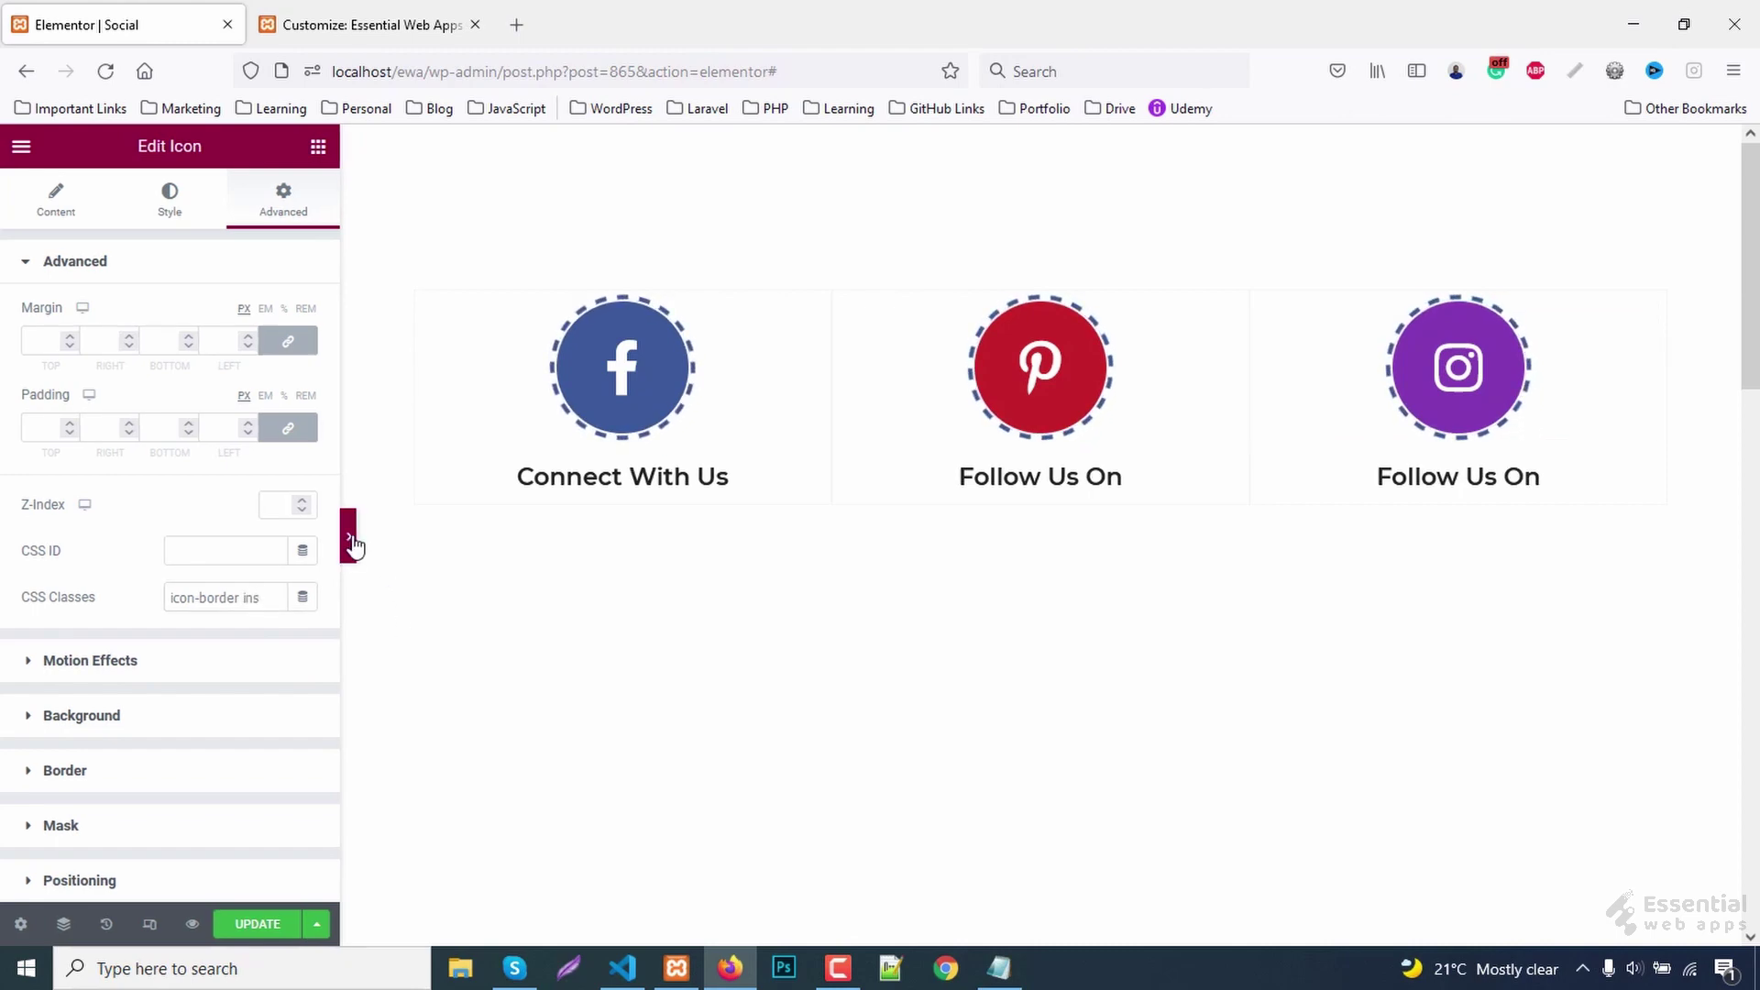
- Add a new .icon-border.fb .elementor-icon:after rule below the last CSS rule
{"action": "left_click", "coordinate": [391, 17]}
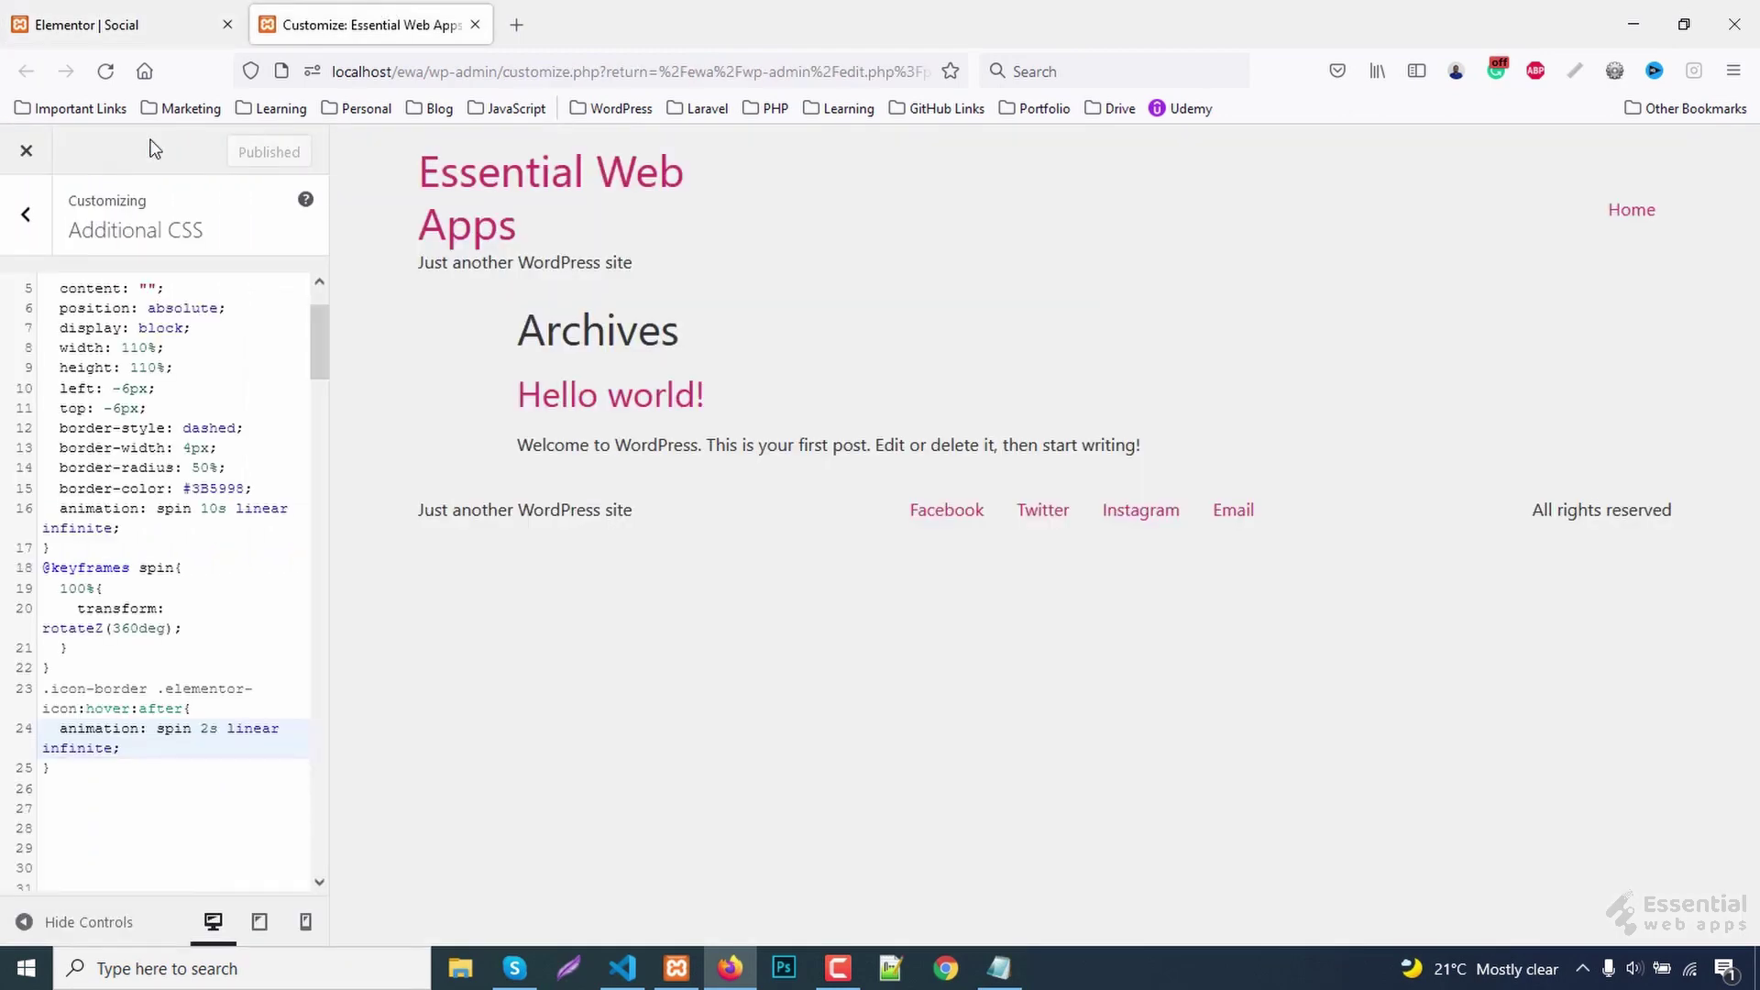
{"action": "scroll", "coordinate": [71, 737], "scroll_direction": "down", "scroll_amount": 2}
{"action": "left_click", "coordinate": [83, 669]}
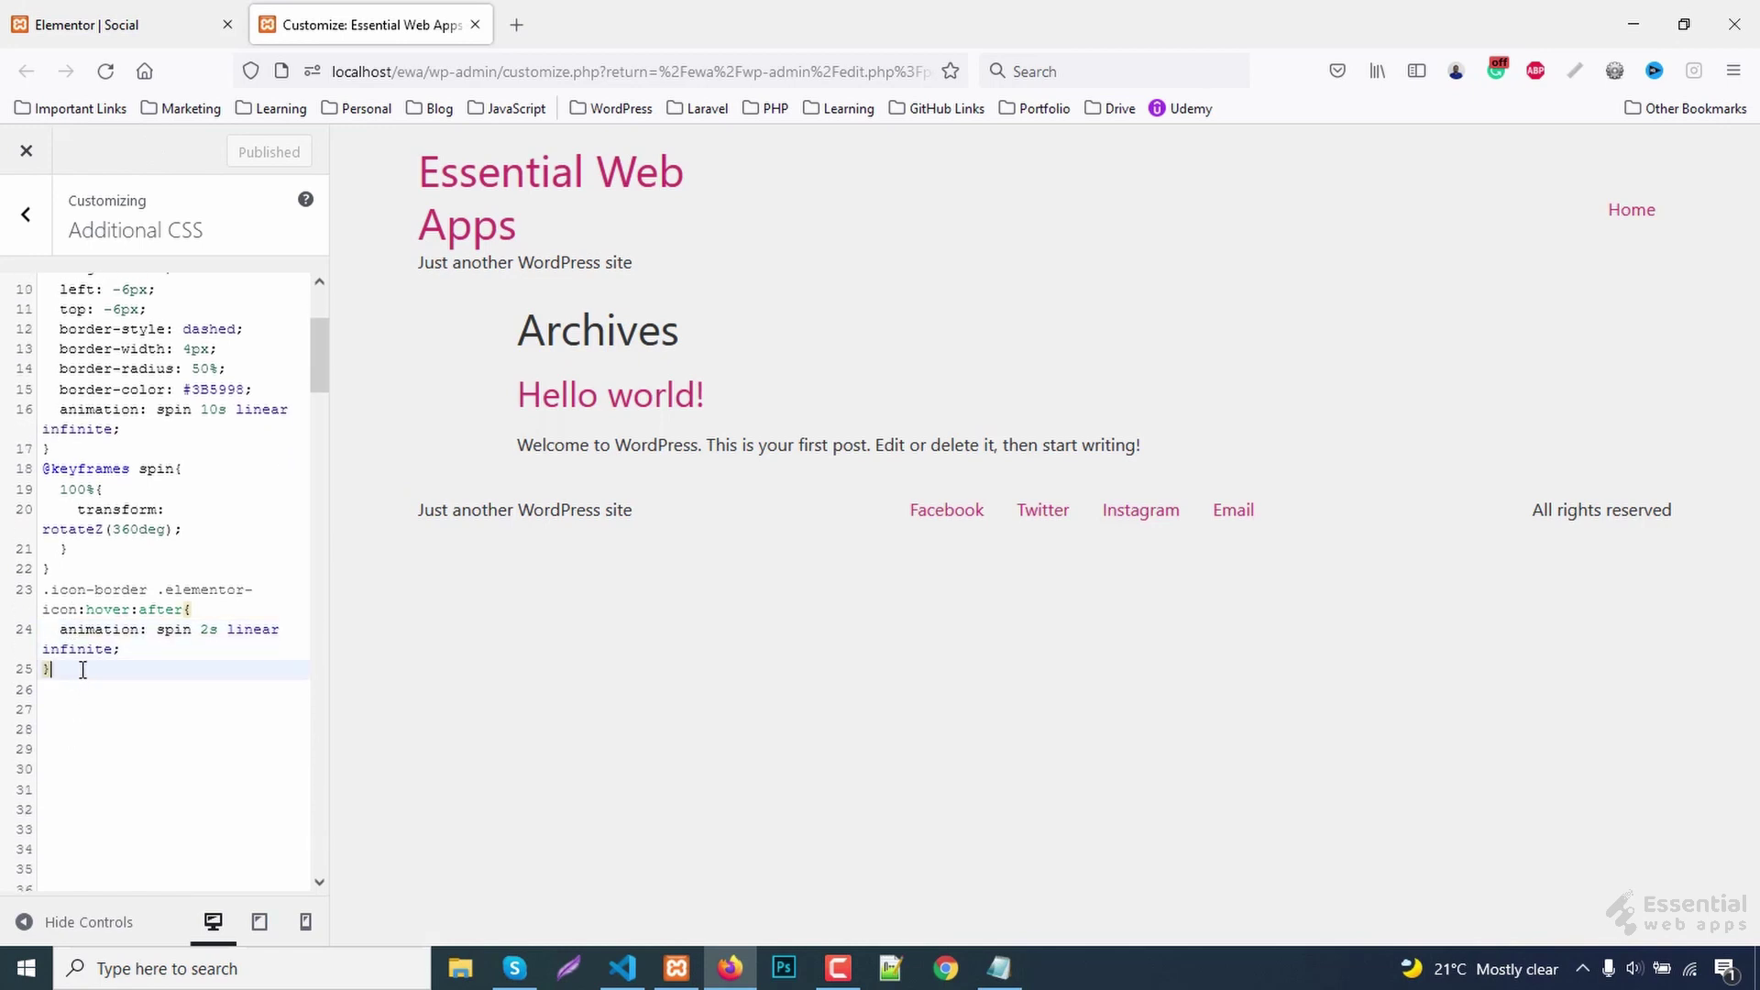
{"action": "key", "text": "Return"}
{"action": "key", "text": "Return"}
{"action": "scroll", "coordinate": [103, 667], "scroll_direction": "up", "scroll_amount": 3}
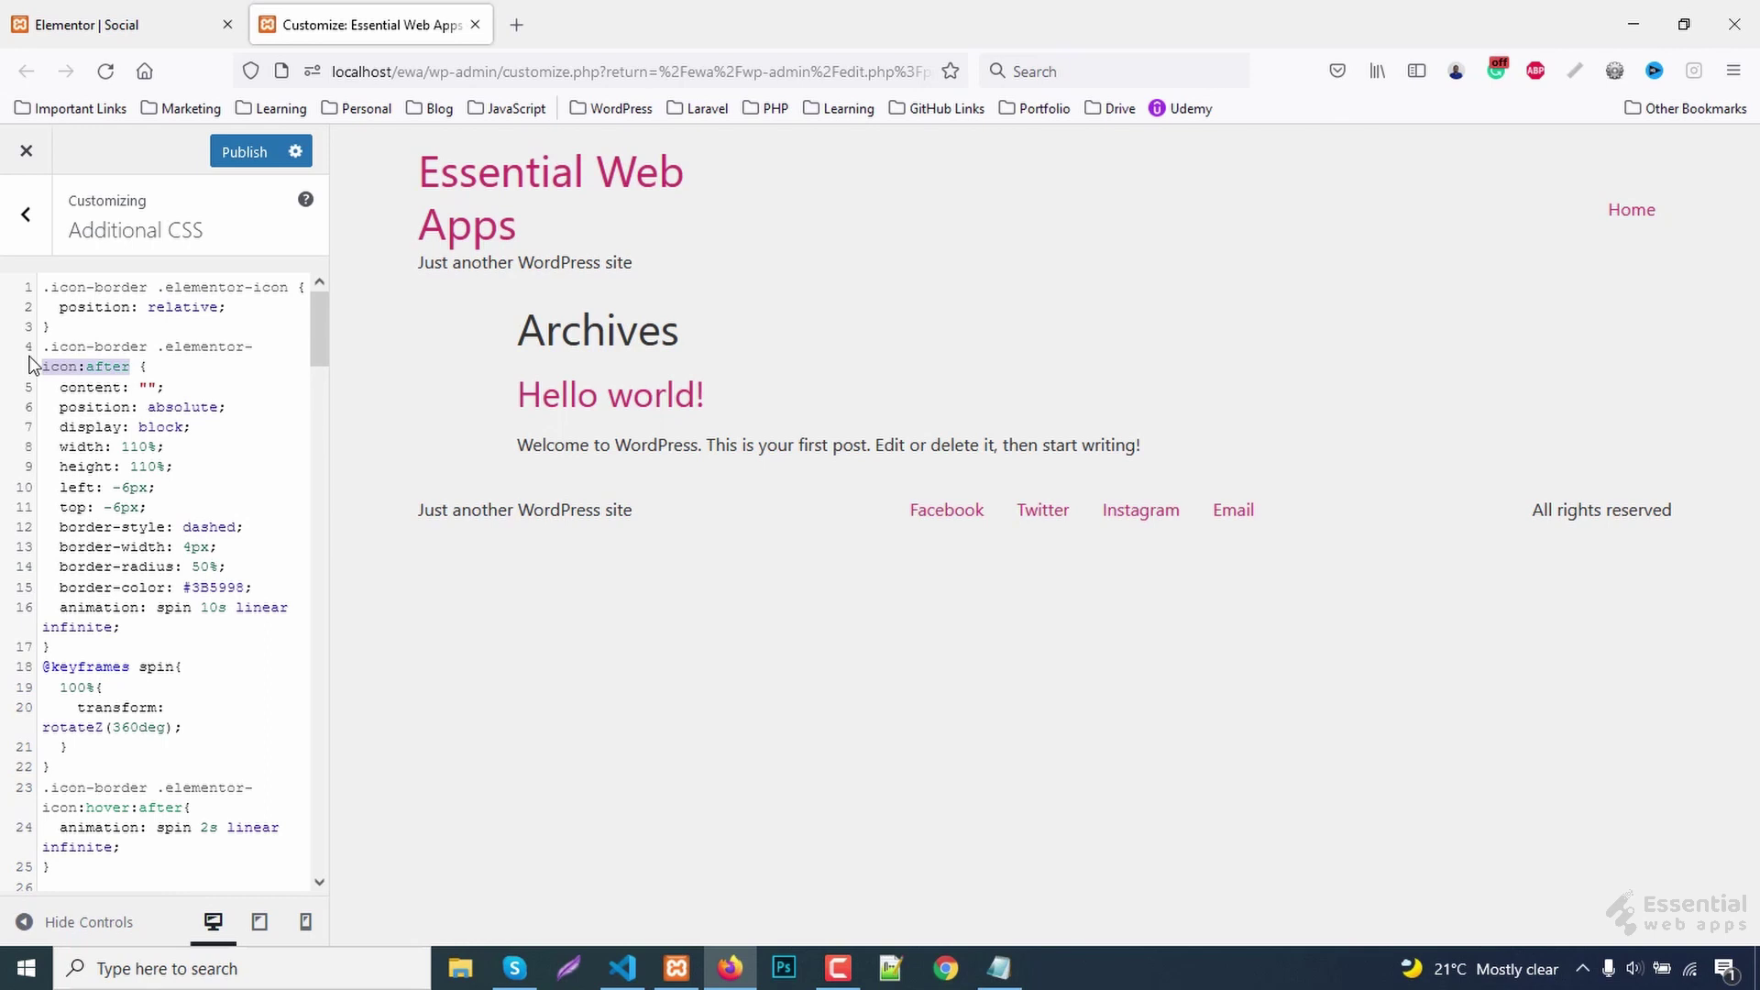
{"action": "left_click_drag", "start_coordinate": [30, 367], "coordinate": [25, 359]}
{"action": "scroll", "coordinate": [103, 695], "scroll_direction": "down", "scroll_amount": 3}
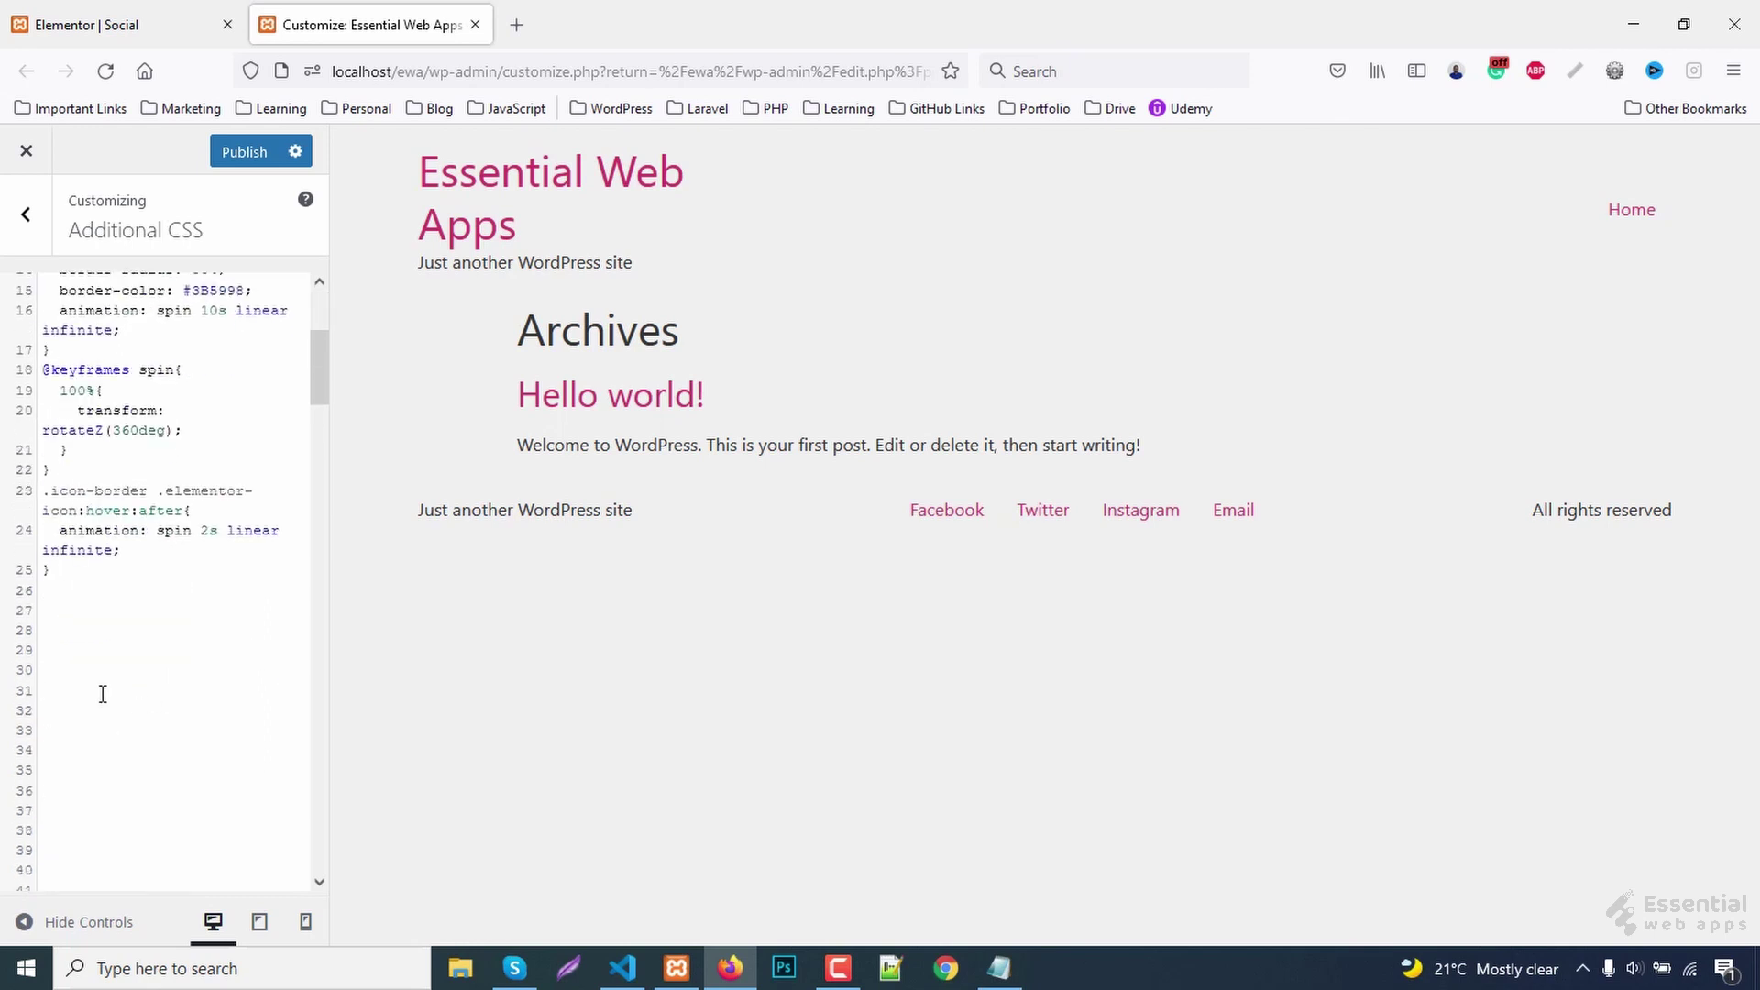
{"action": "left_click", "coordinate": [63, 616]}
{"action": "key", "text": "ctrl+v"}
{"action": "type", "text": ":after"}
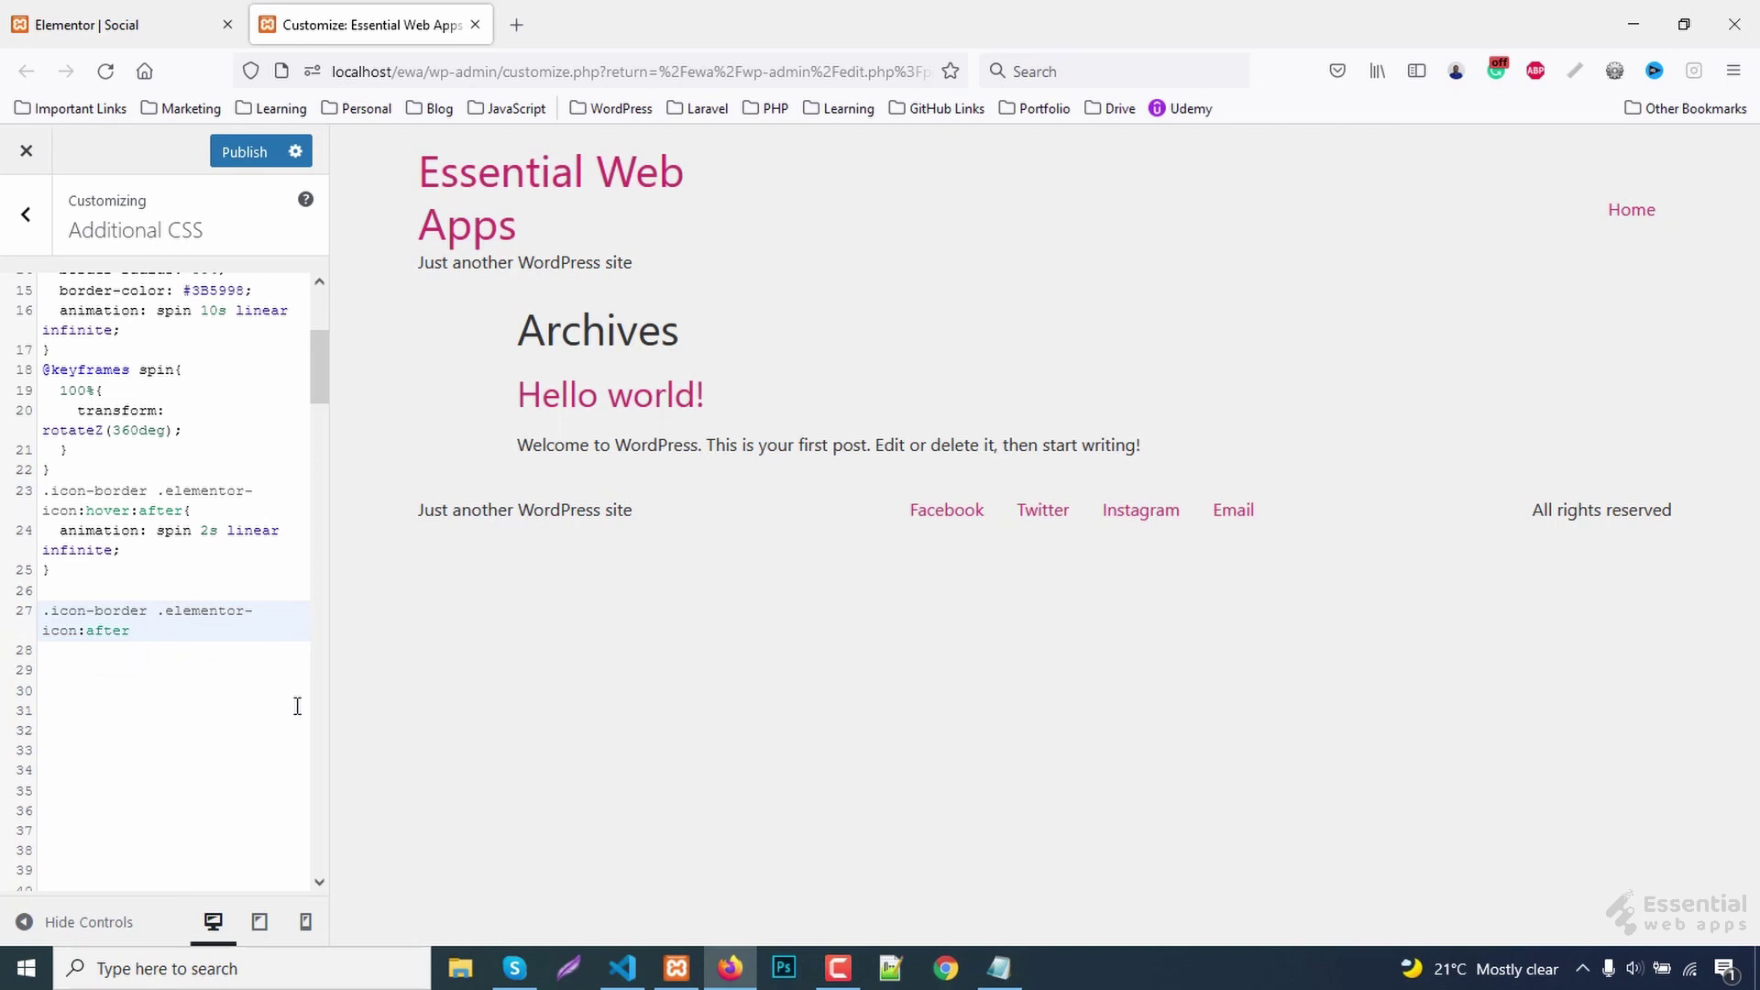
{"action": "type", "text": ".f"}
{"action": "type", "text": "b"}
{"action": "key", "text": "Return"}
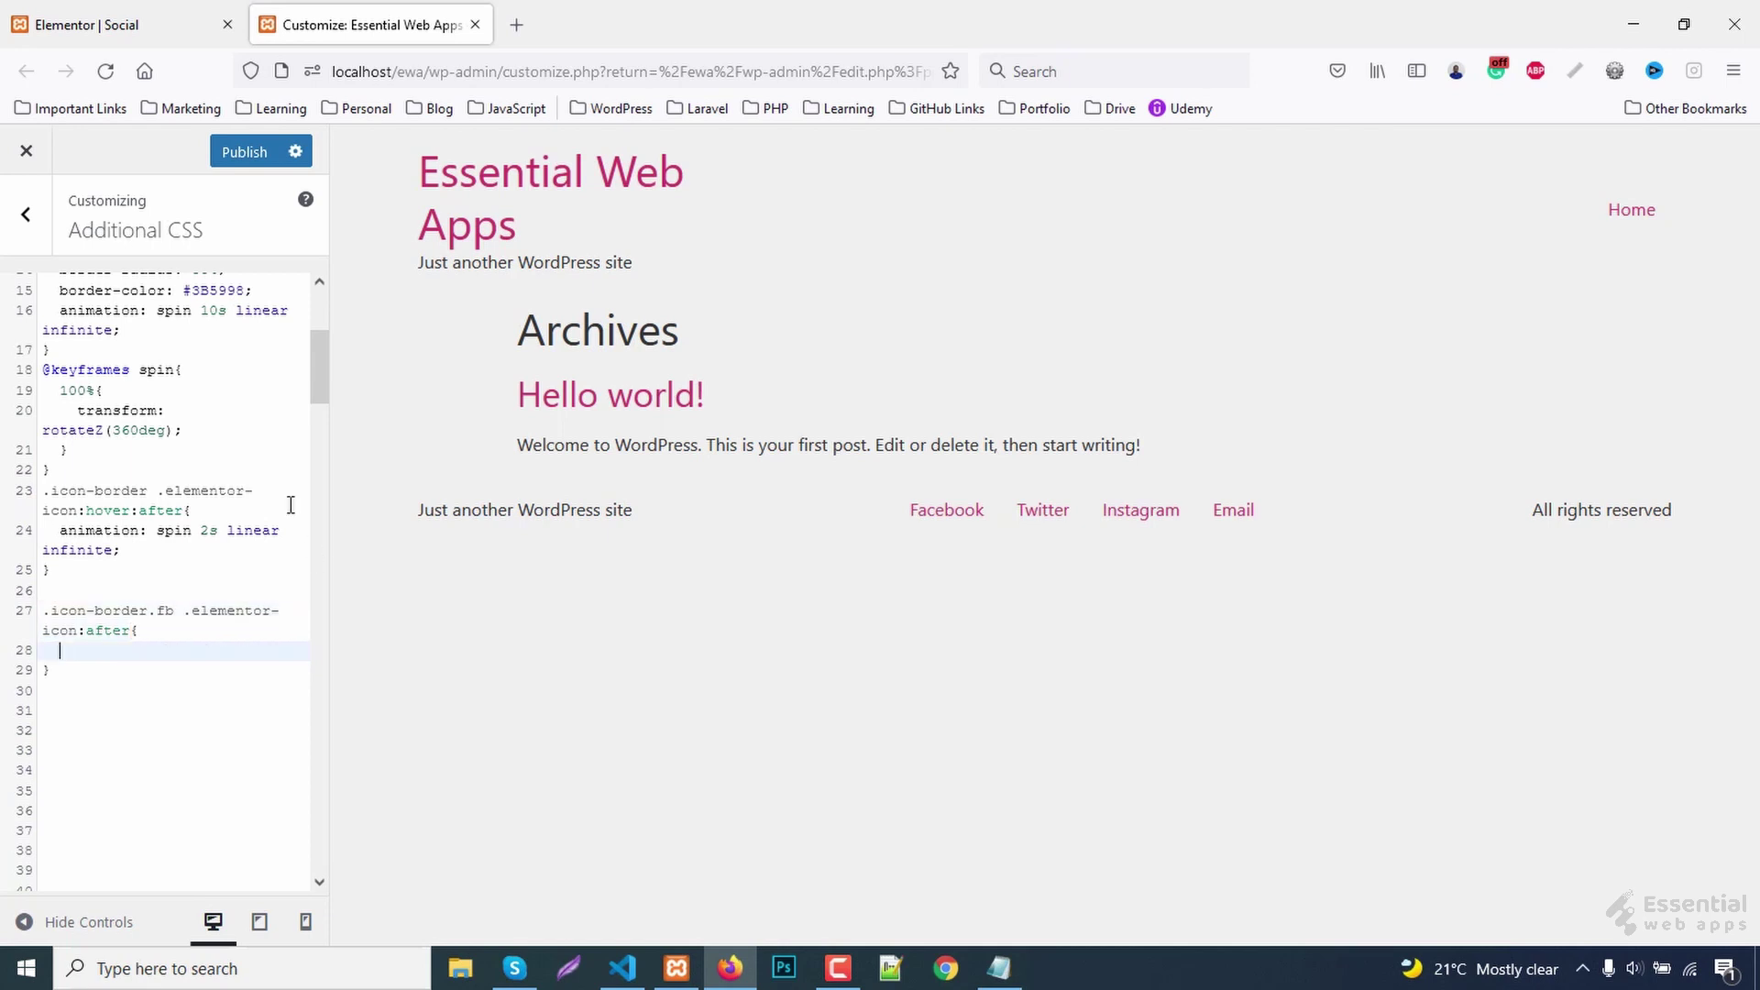
{"action": "scroll", "coordinate": [176, 458], "scroll_direction": "up", "scroll_amount": 1}
{"action": "scroll", "coordinate": [176, 458], "scroll_direction": "up", "scroll_amount": 1}
- Move the blue #3B5998 border-color declaration from the shared .icon-border rule into the fb rule
{"action": "triple_click", "coordinate": [255, 390]}
{"action": "key", "text": "ctrl+c"}
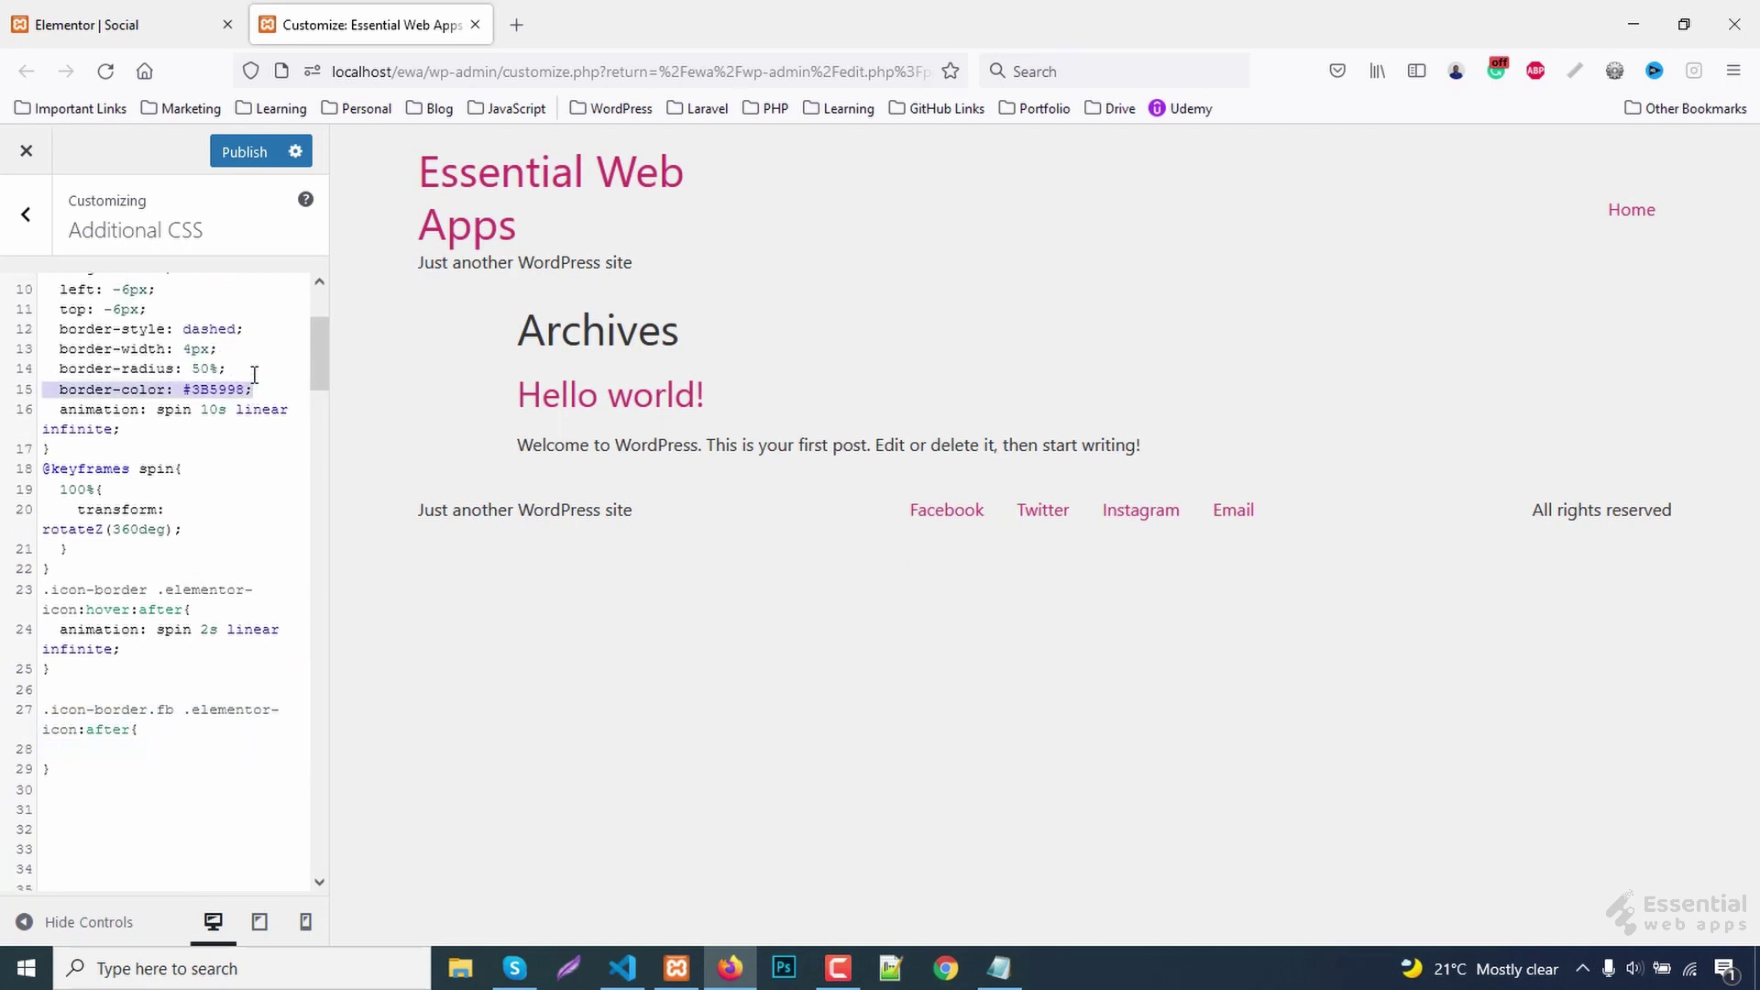
{"action": "key", "text": "BackSpace"}
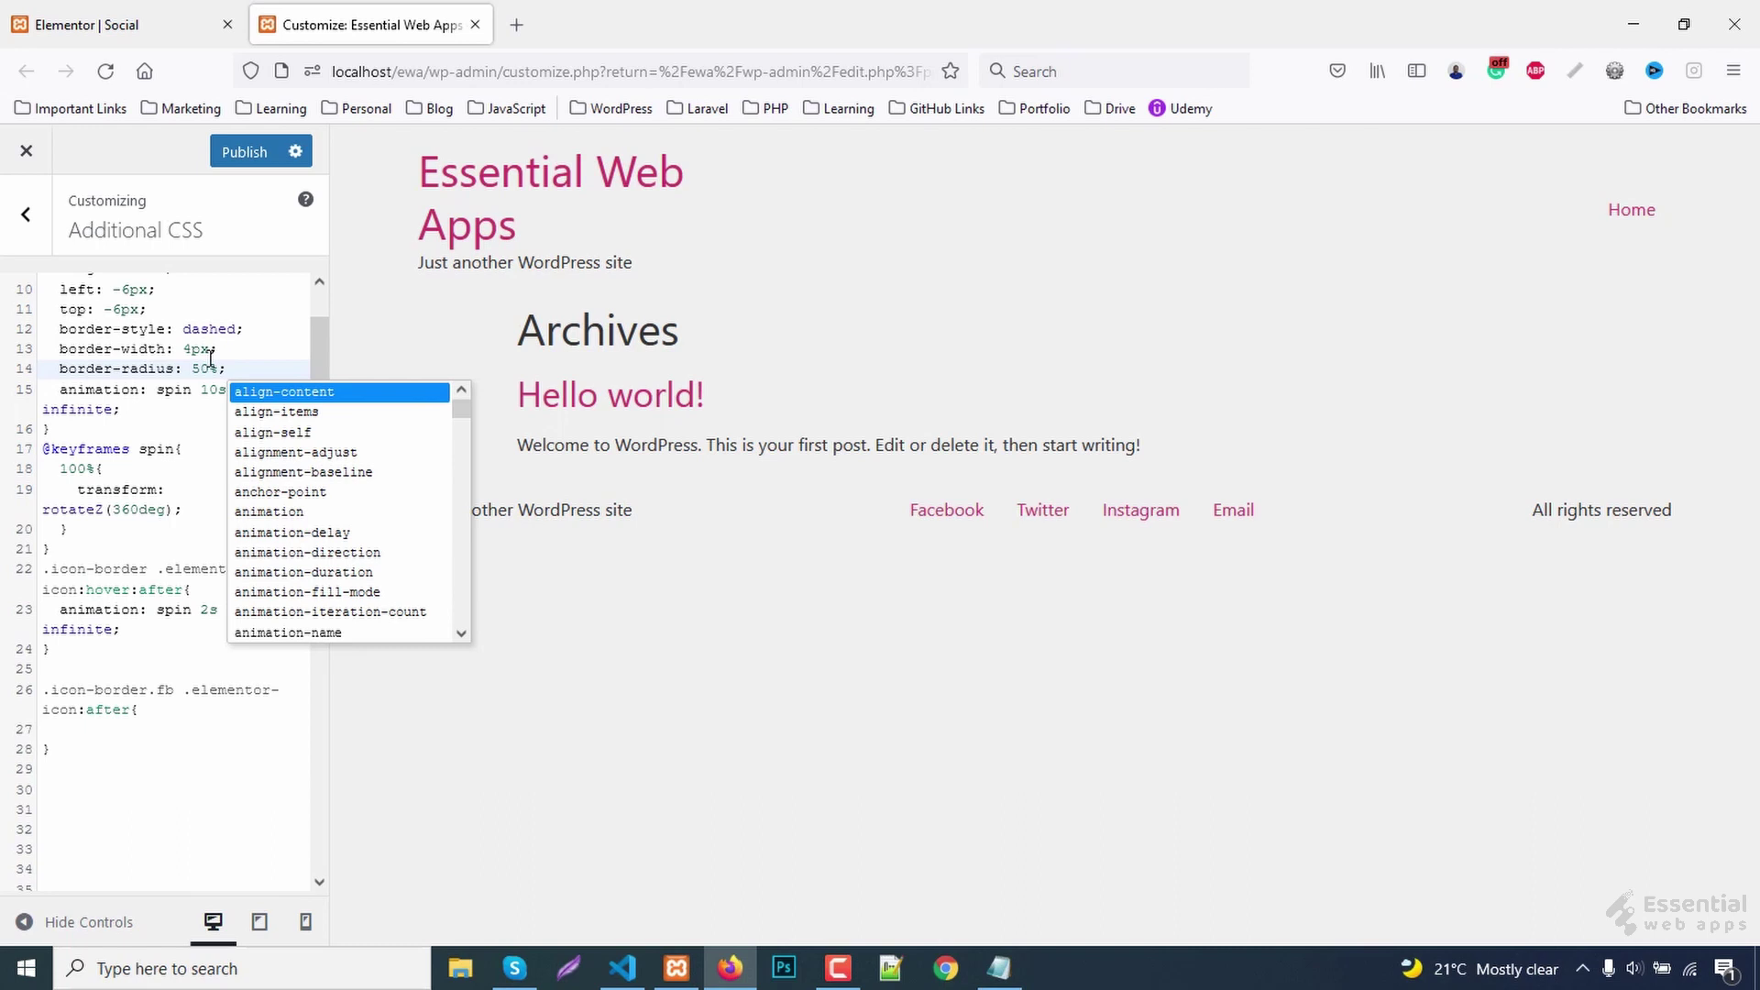
{"action": "key", "text": "Escape"}
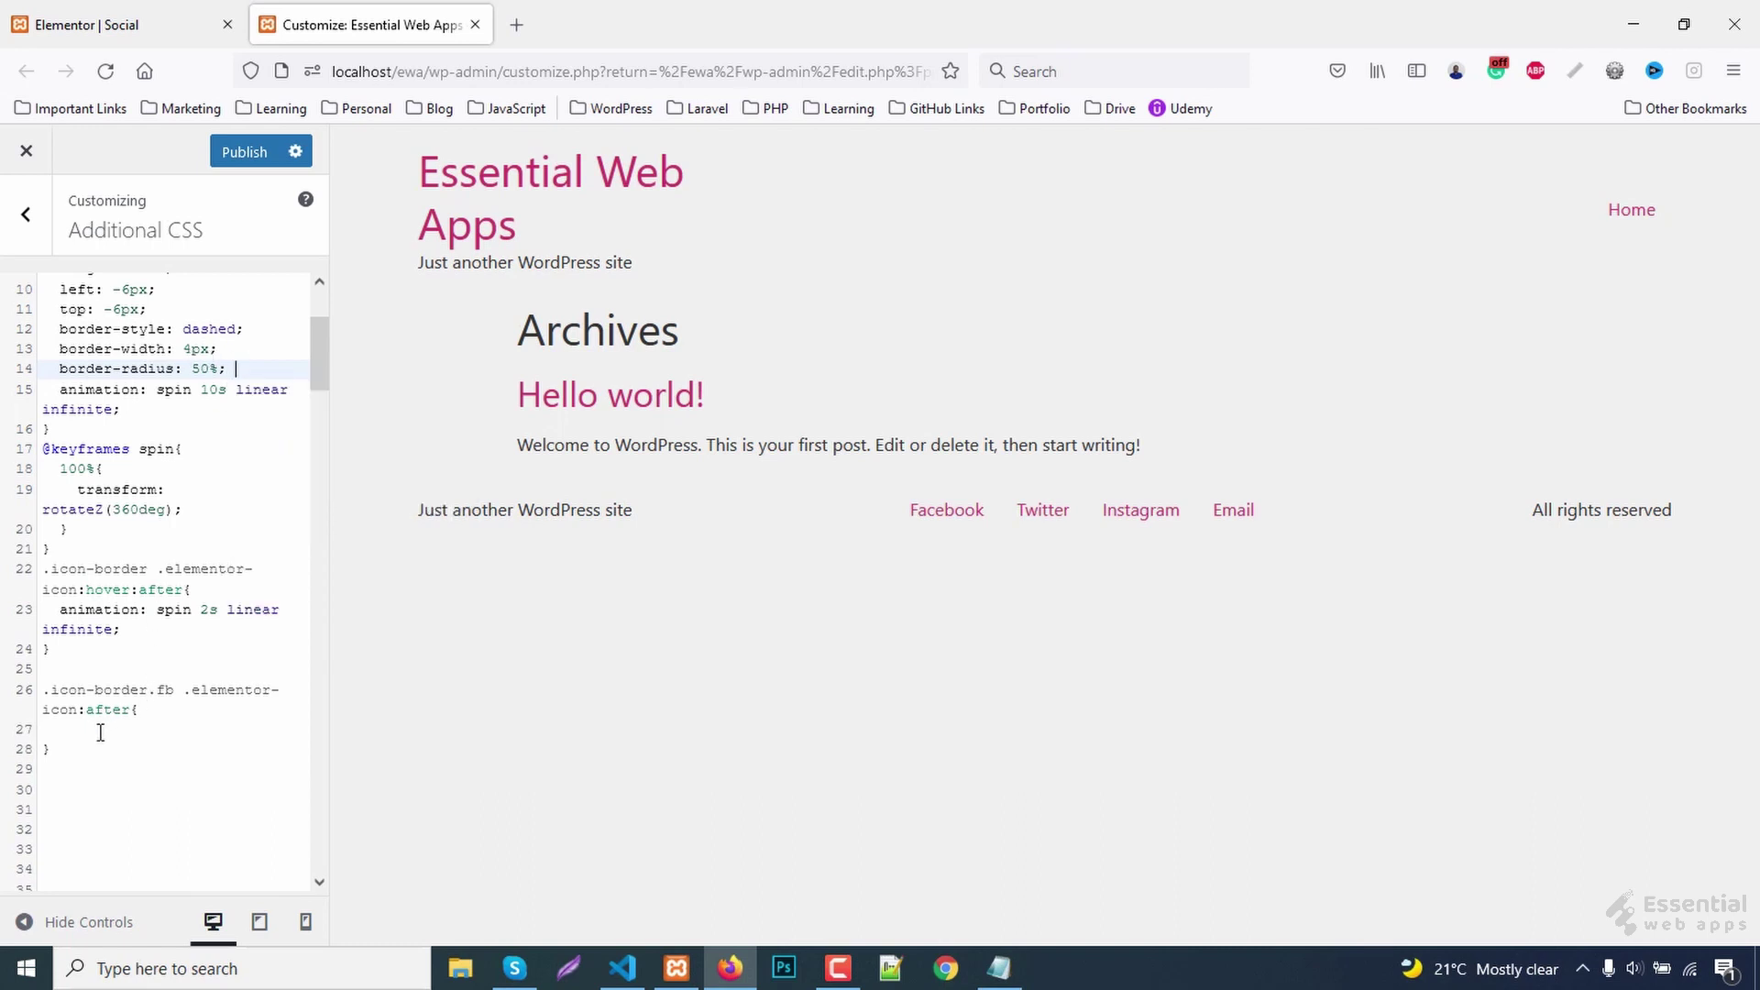
{"action": "left_click", "coordinate": [100, 730]}
{"action": "key", "text": "ctrl+v"}
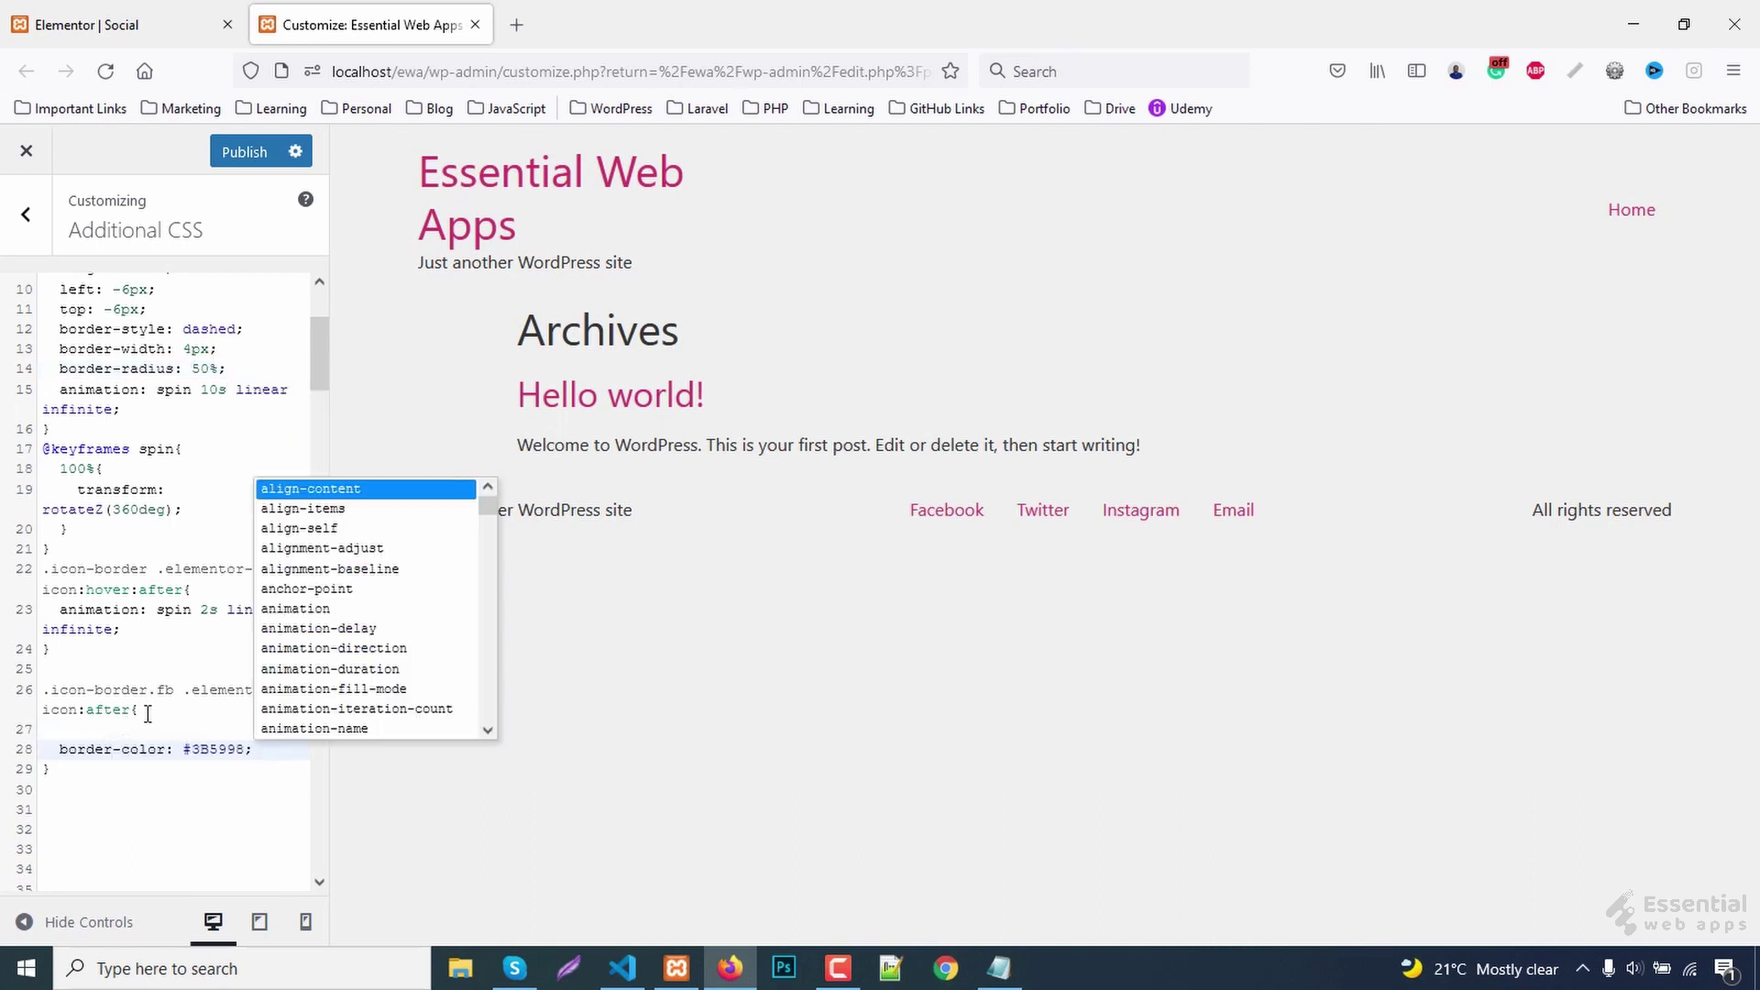
{"action": "left_click", "coordinate": [148, 712]}
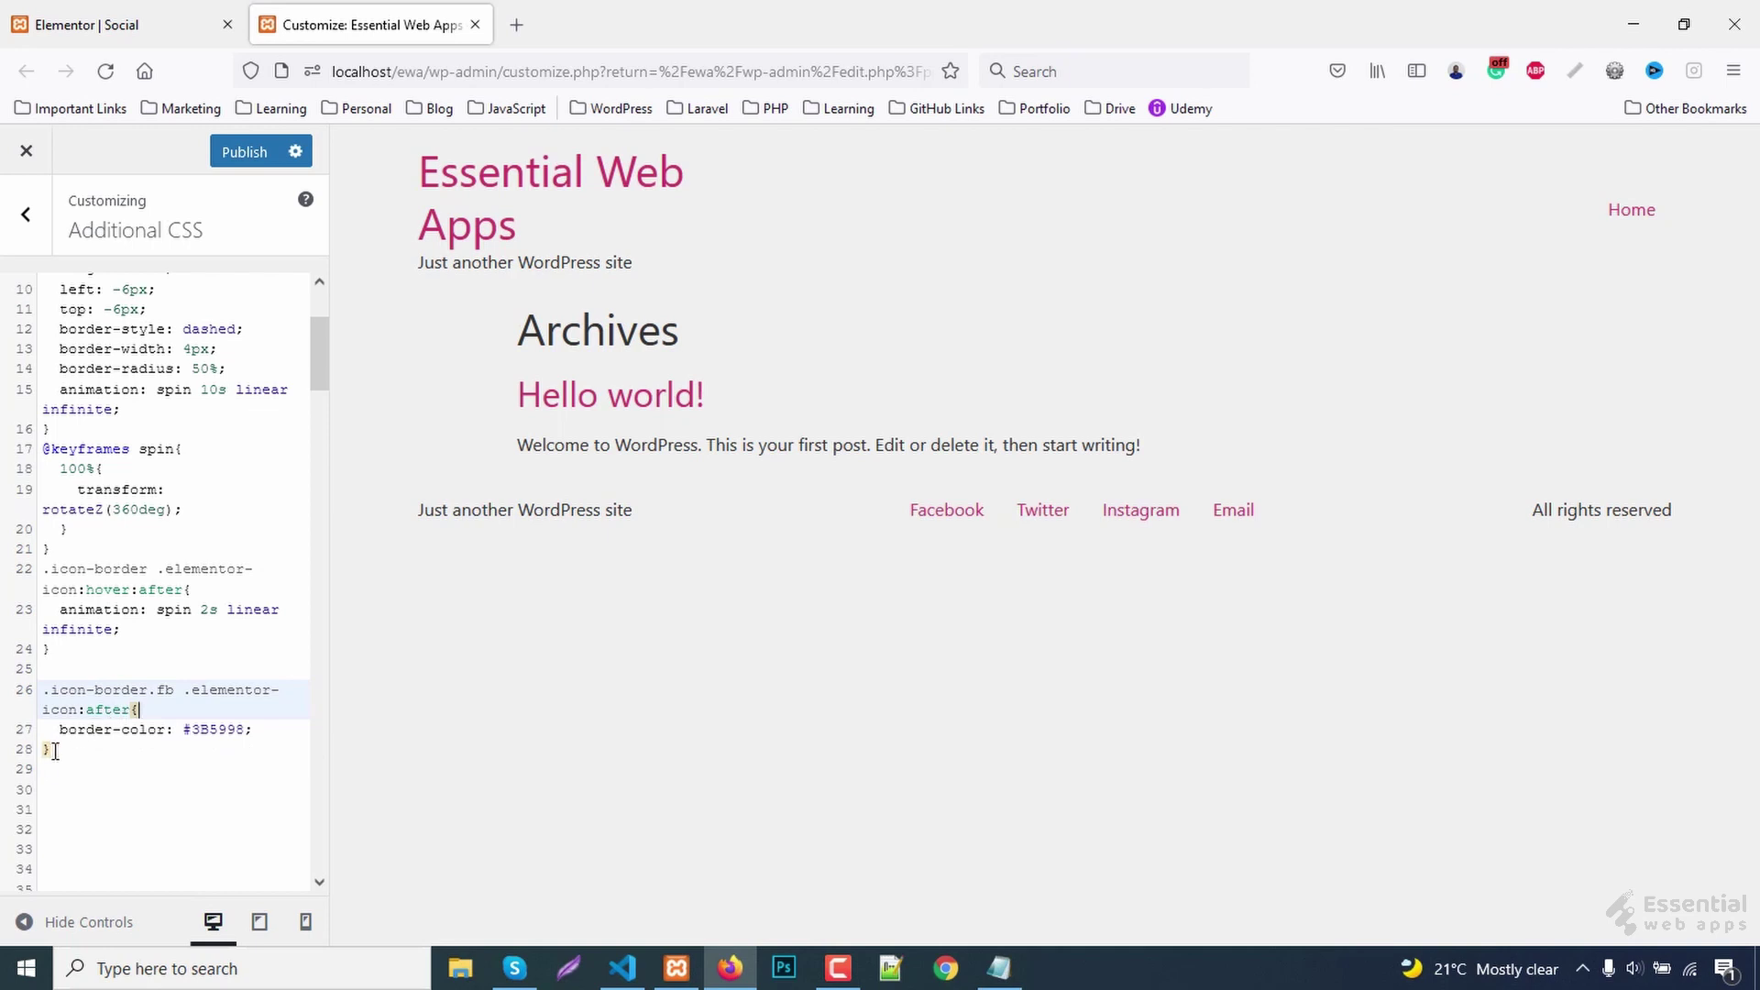
- Duplicate the fb border-colour rule twice, then return to the Elementor editor
{"action": "left_click_drag", "start_coordinate": [54, 750], "coordinate": [19, 699]}
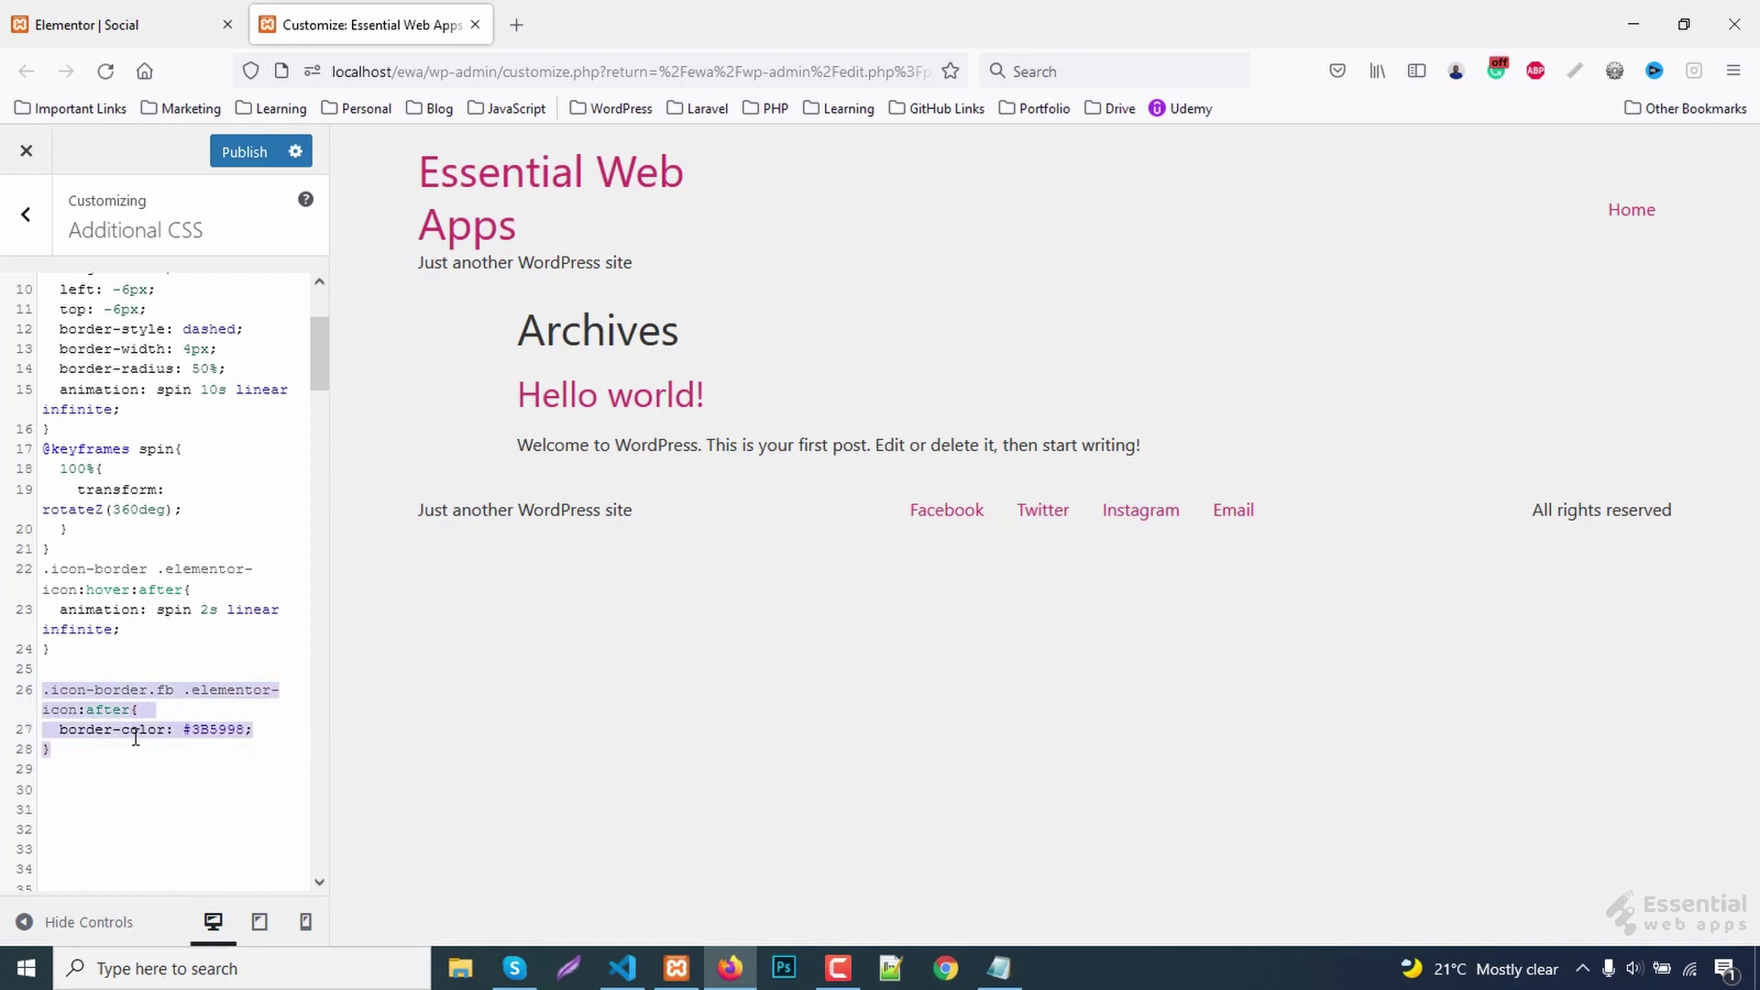
{"action": "key", "text": "ctrl+c"}
{"action": "key", "text": "Right"}
{"action": "key", "text": "Return"}
{"action": "key", "text": "ctrl+v"}
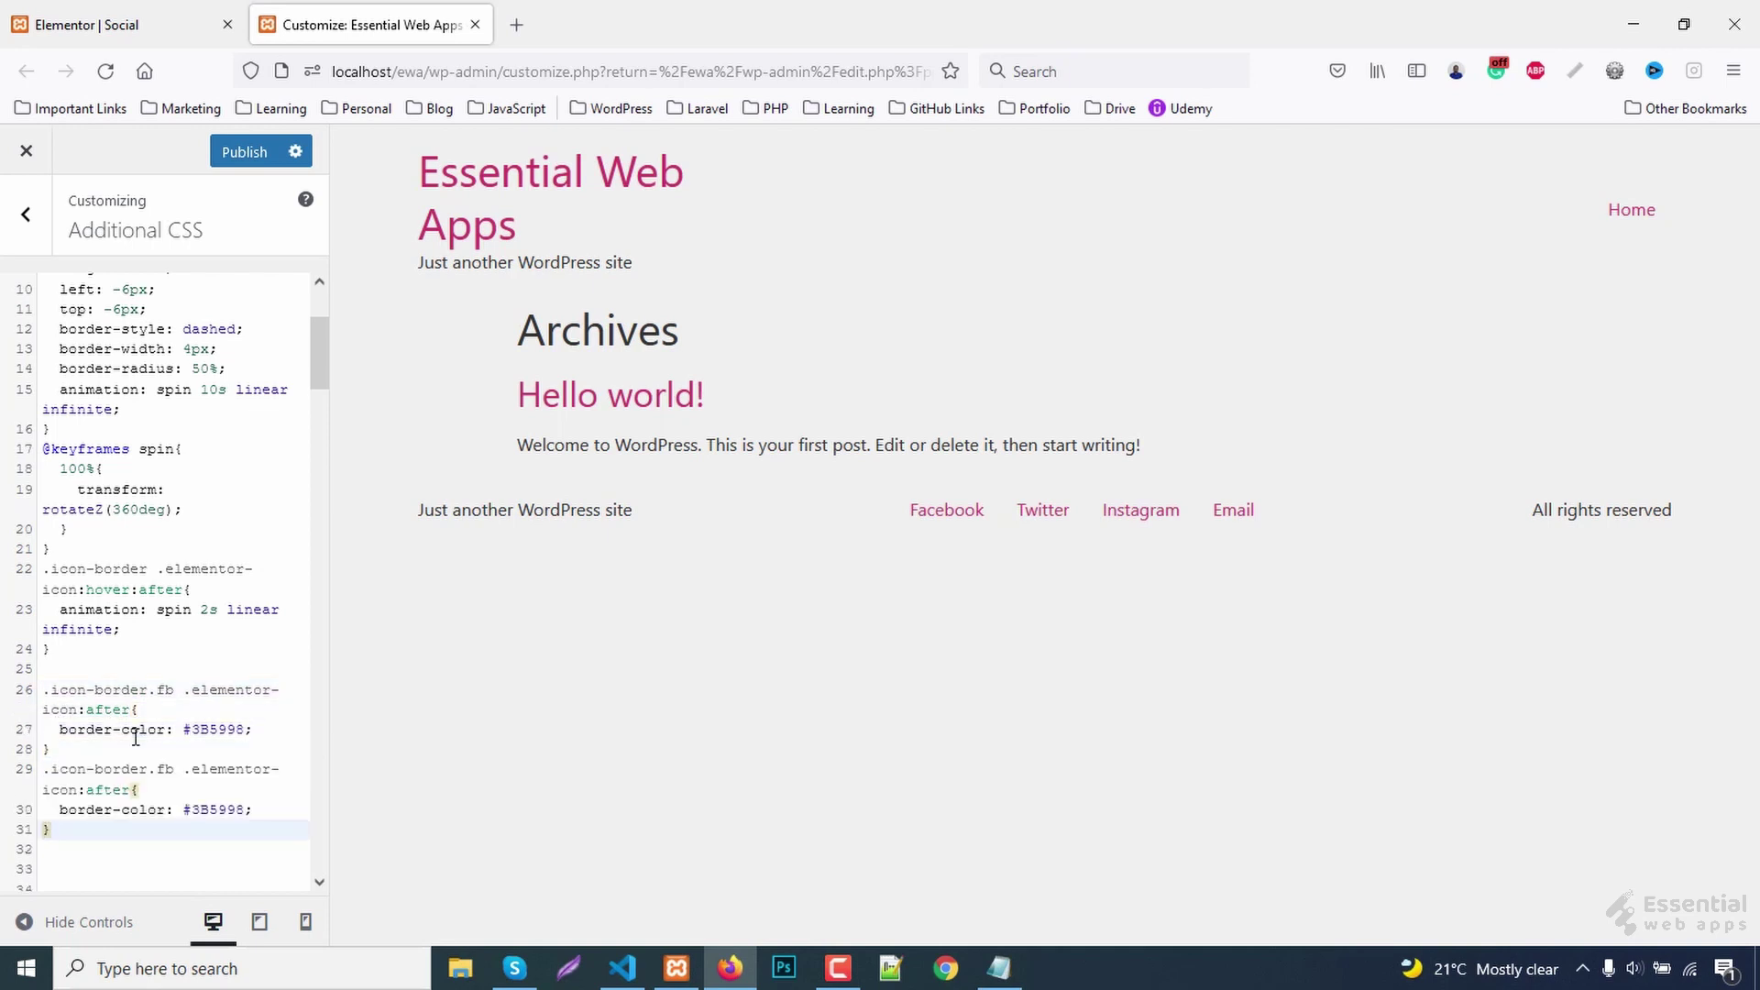
{"action": "key", "text": "Return"}
{"action": "key", "text": "ctrl+v"}
{"action": "scroll", "coordinate": [136, 740], "scroll_direction": "down", "scroll_amount": 2}
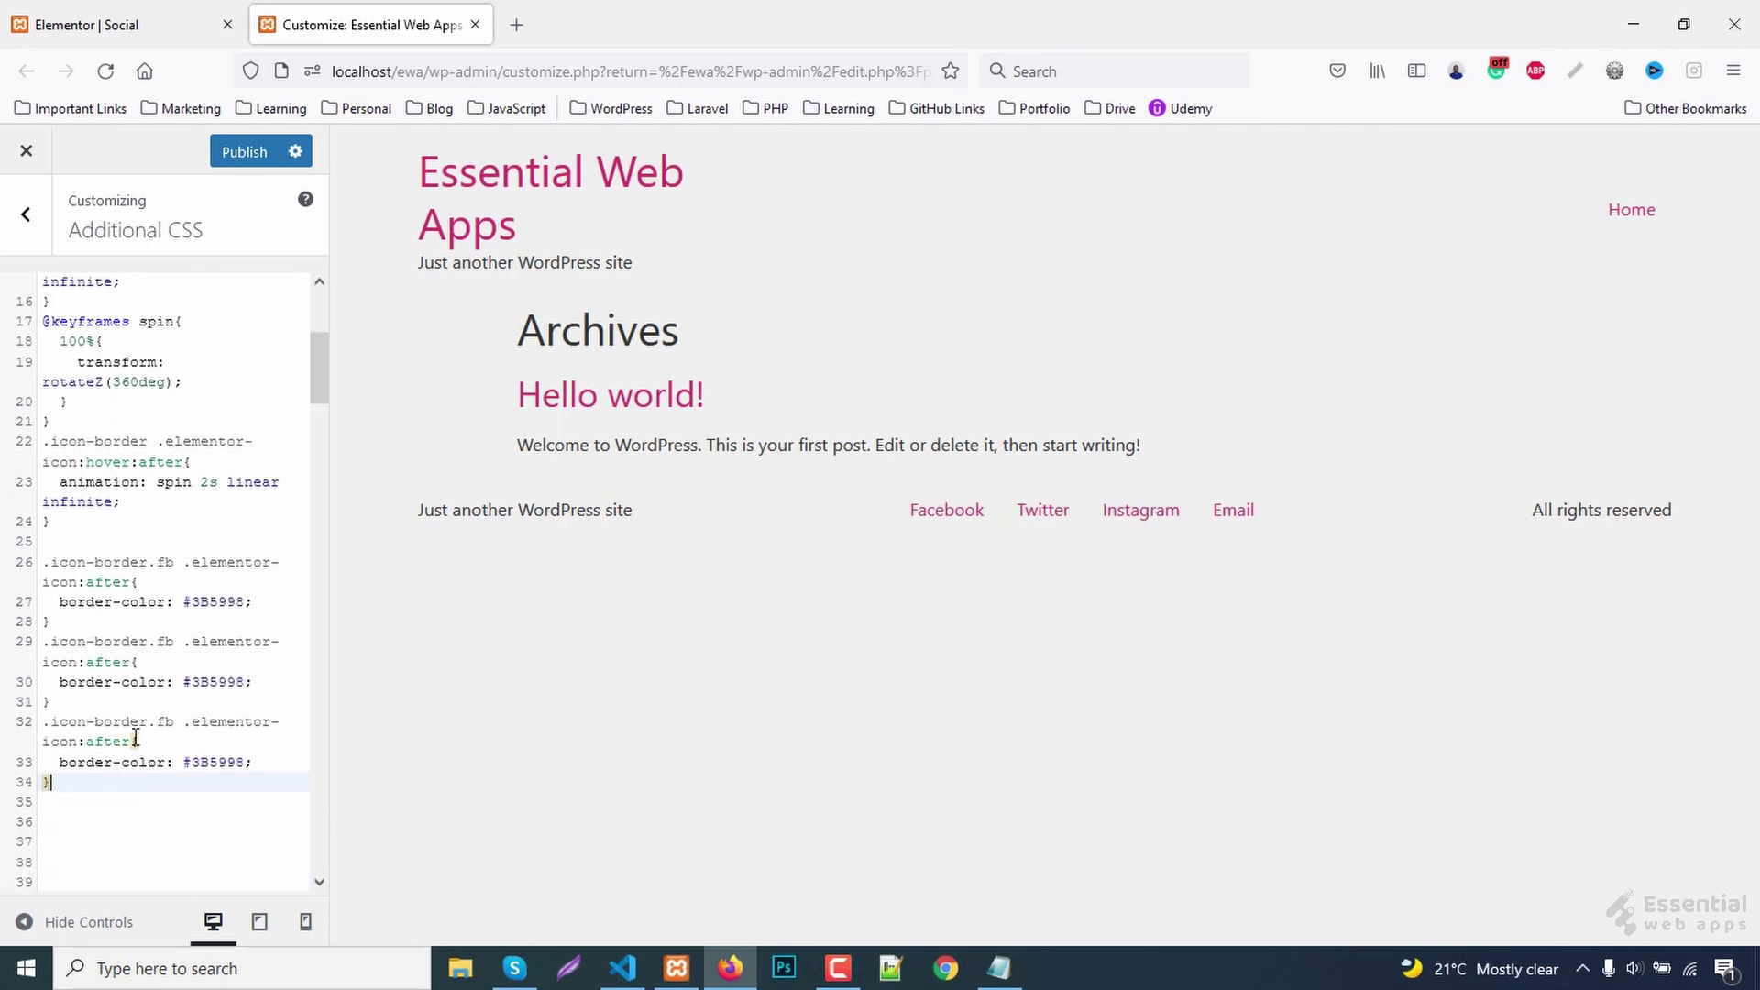
{"action": "left_click", "coordinate": [117, 23]}
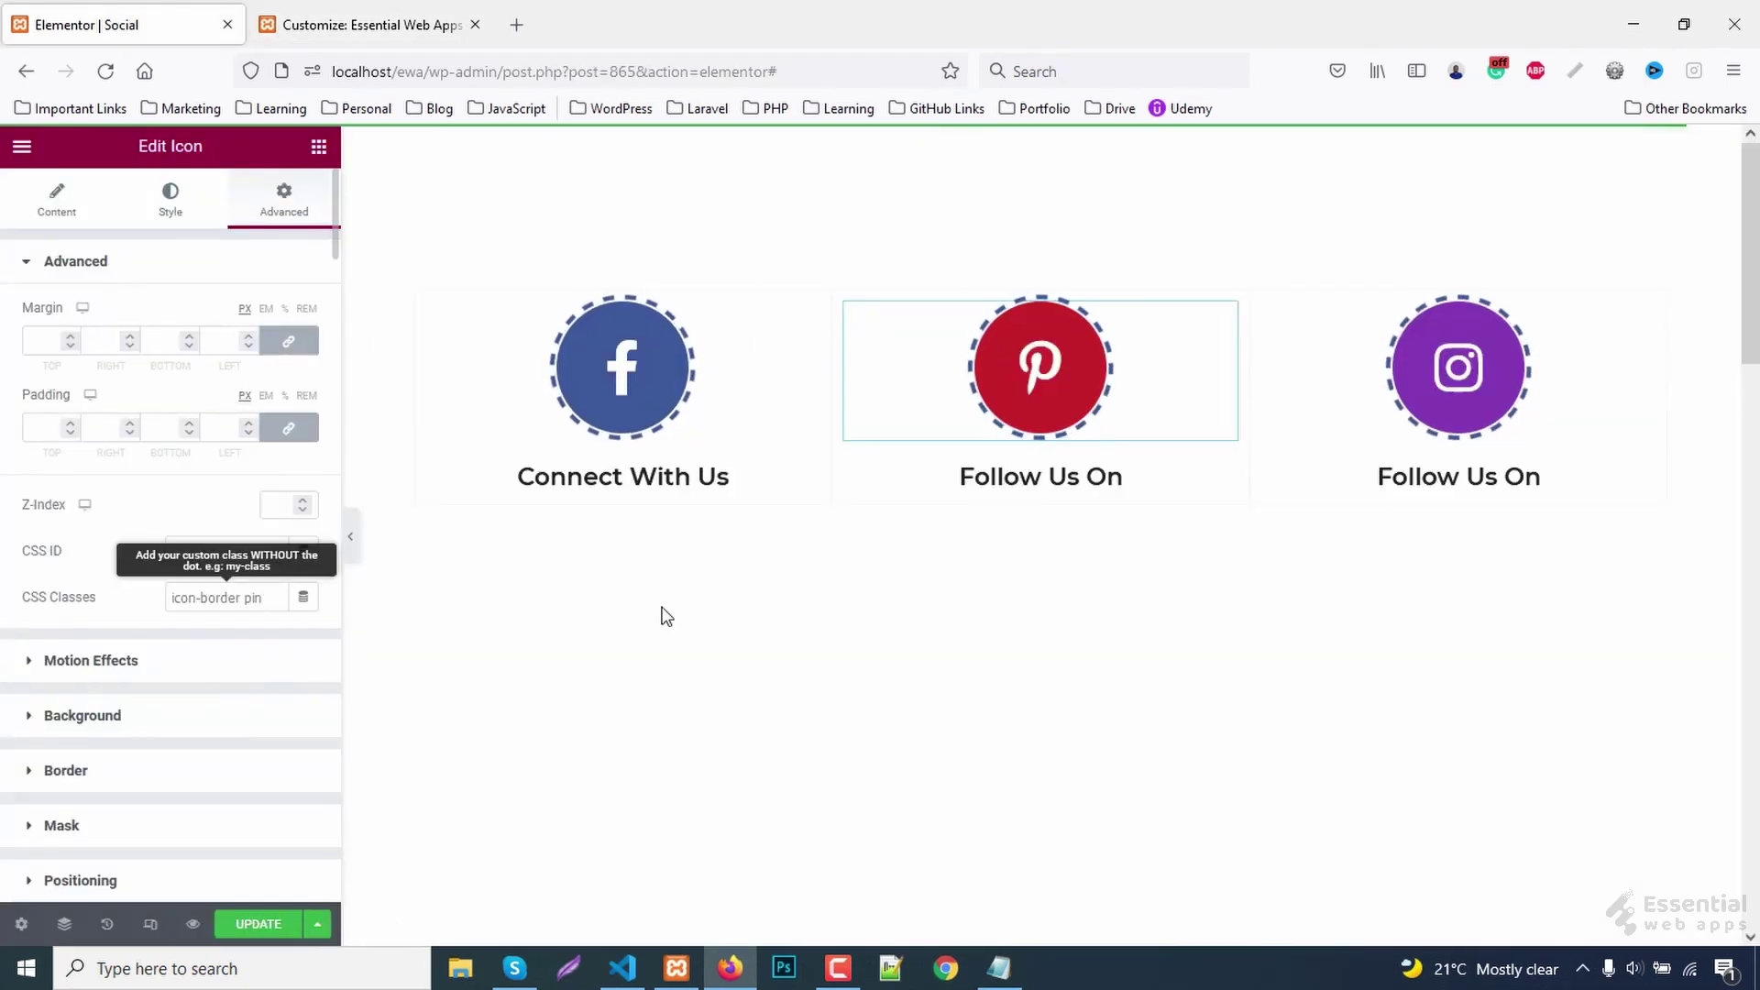
{"action": "mouse_move", "coordinate": [1458, 368]}
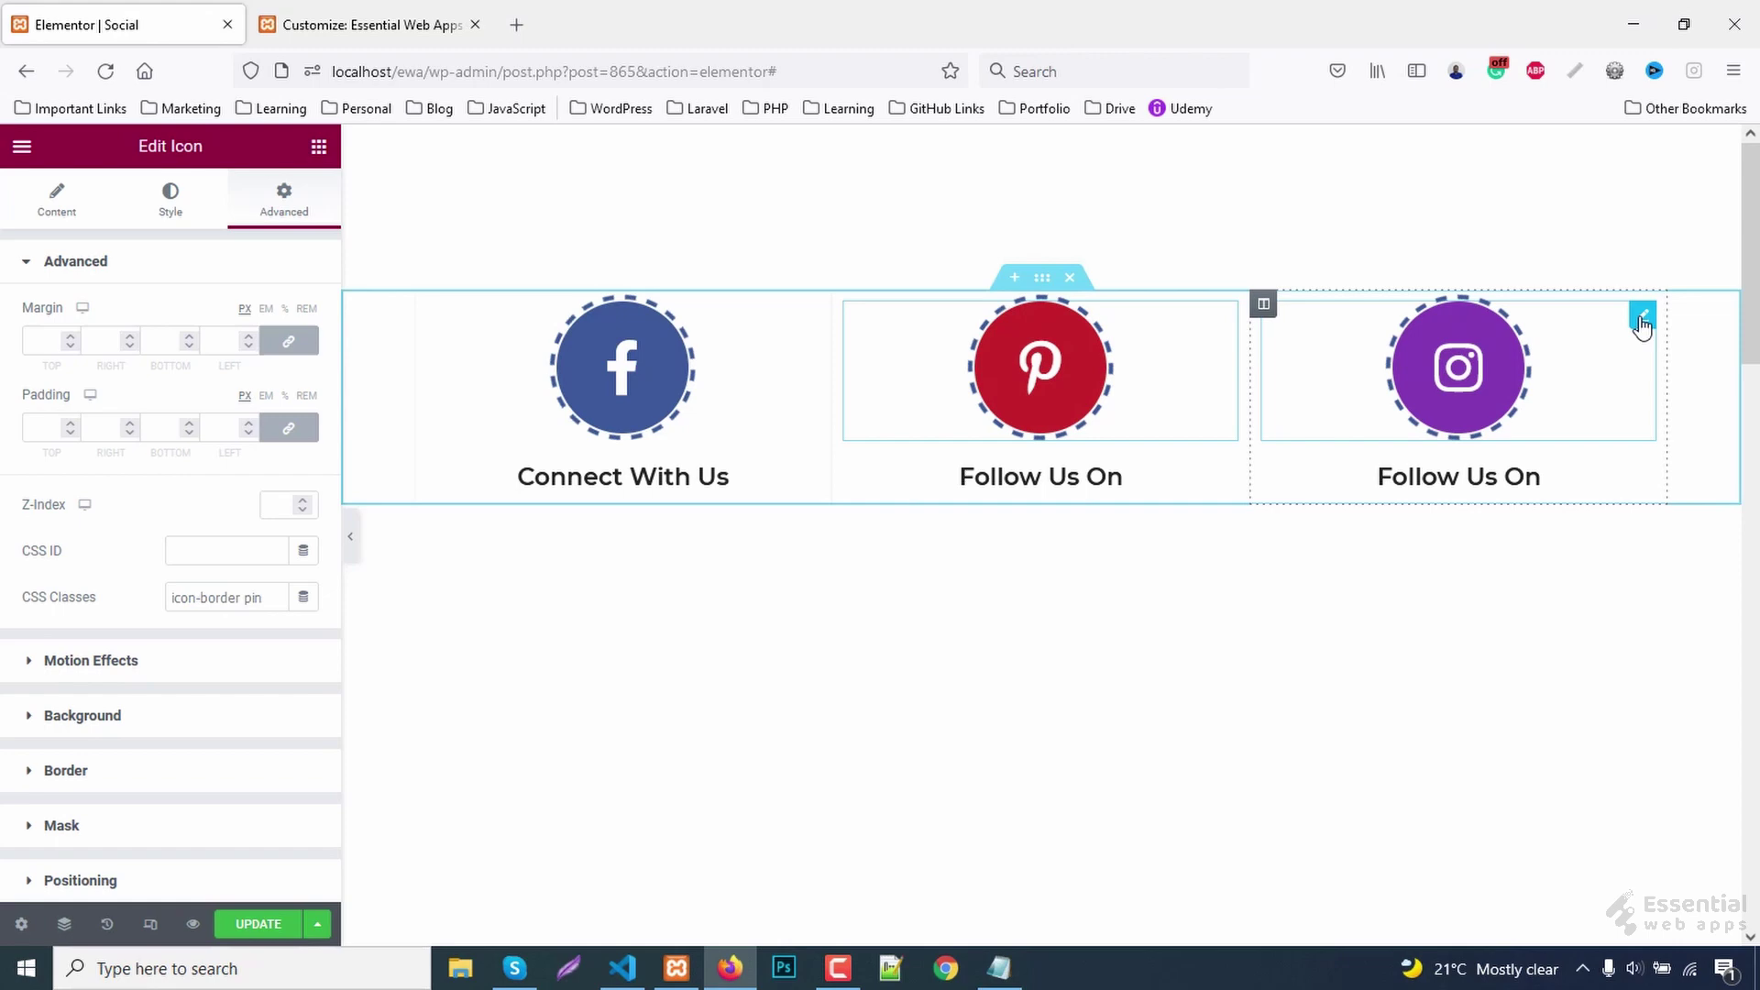
- Give the second rule Pinterest's red #C8232C and select its fb class name to rename it pin
{"action": "left_click", "coordinate": [1631, 326]}
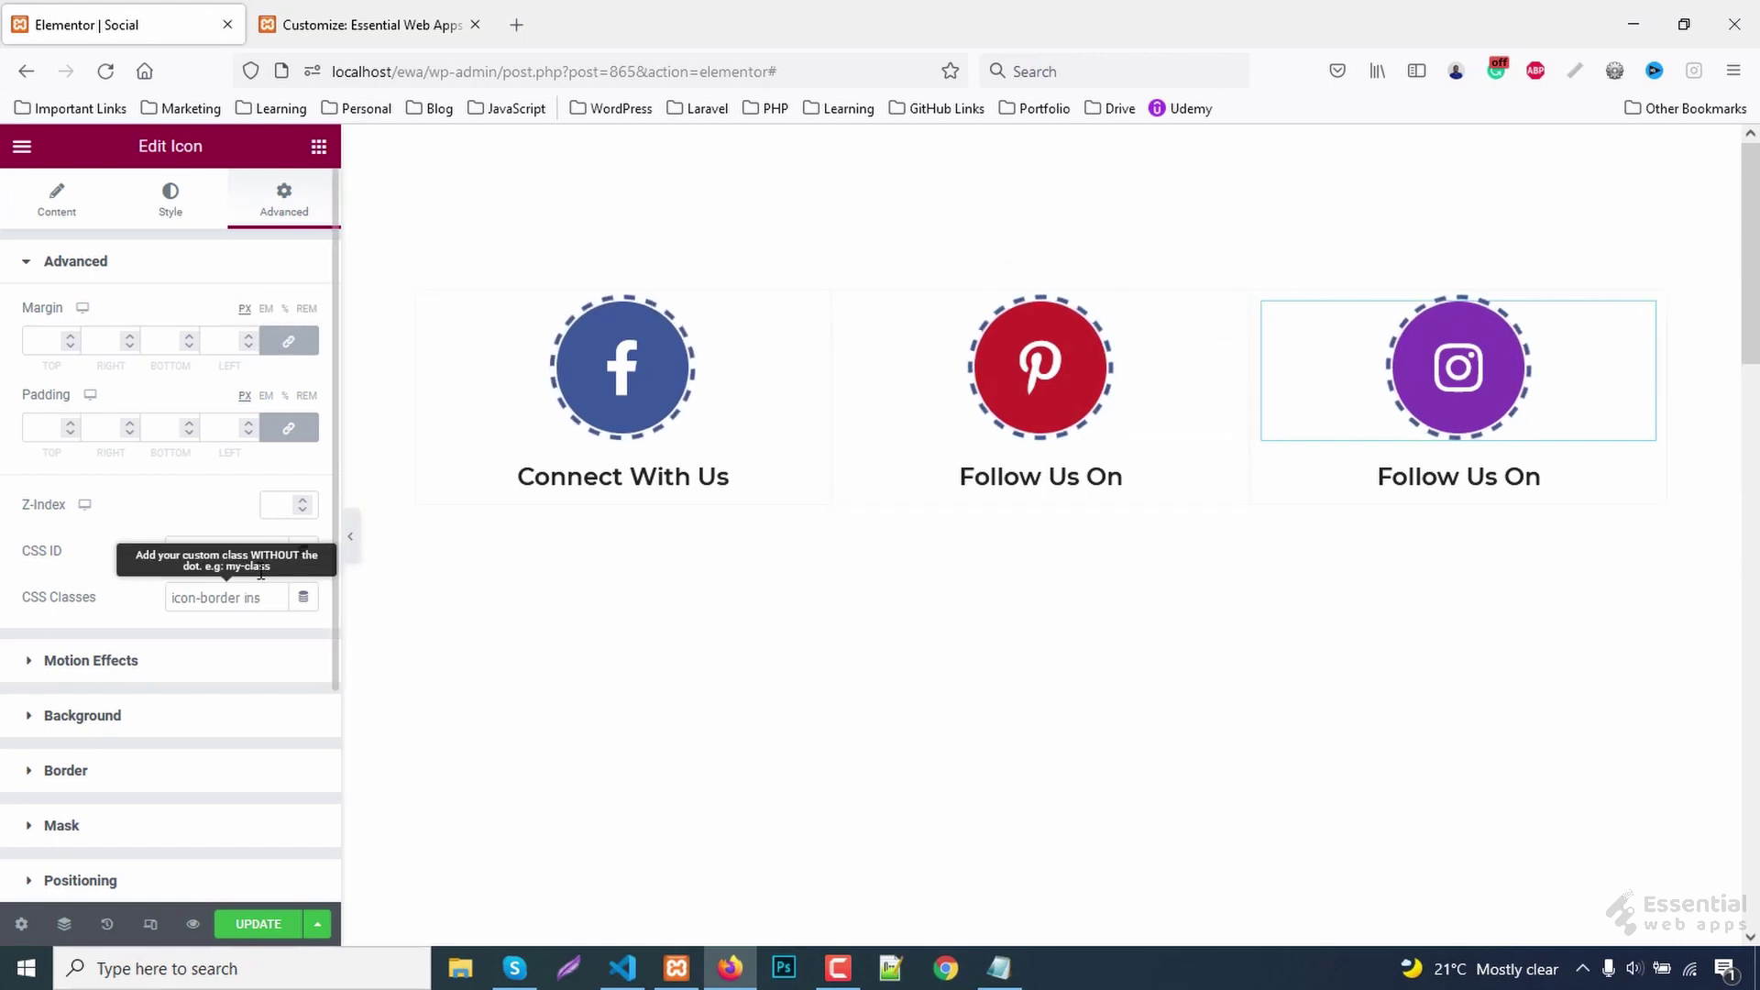
{"action": "left_click", "coordinate": [371, 28]}
{"action": "left_click", "coordinate": [138, 24]}
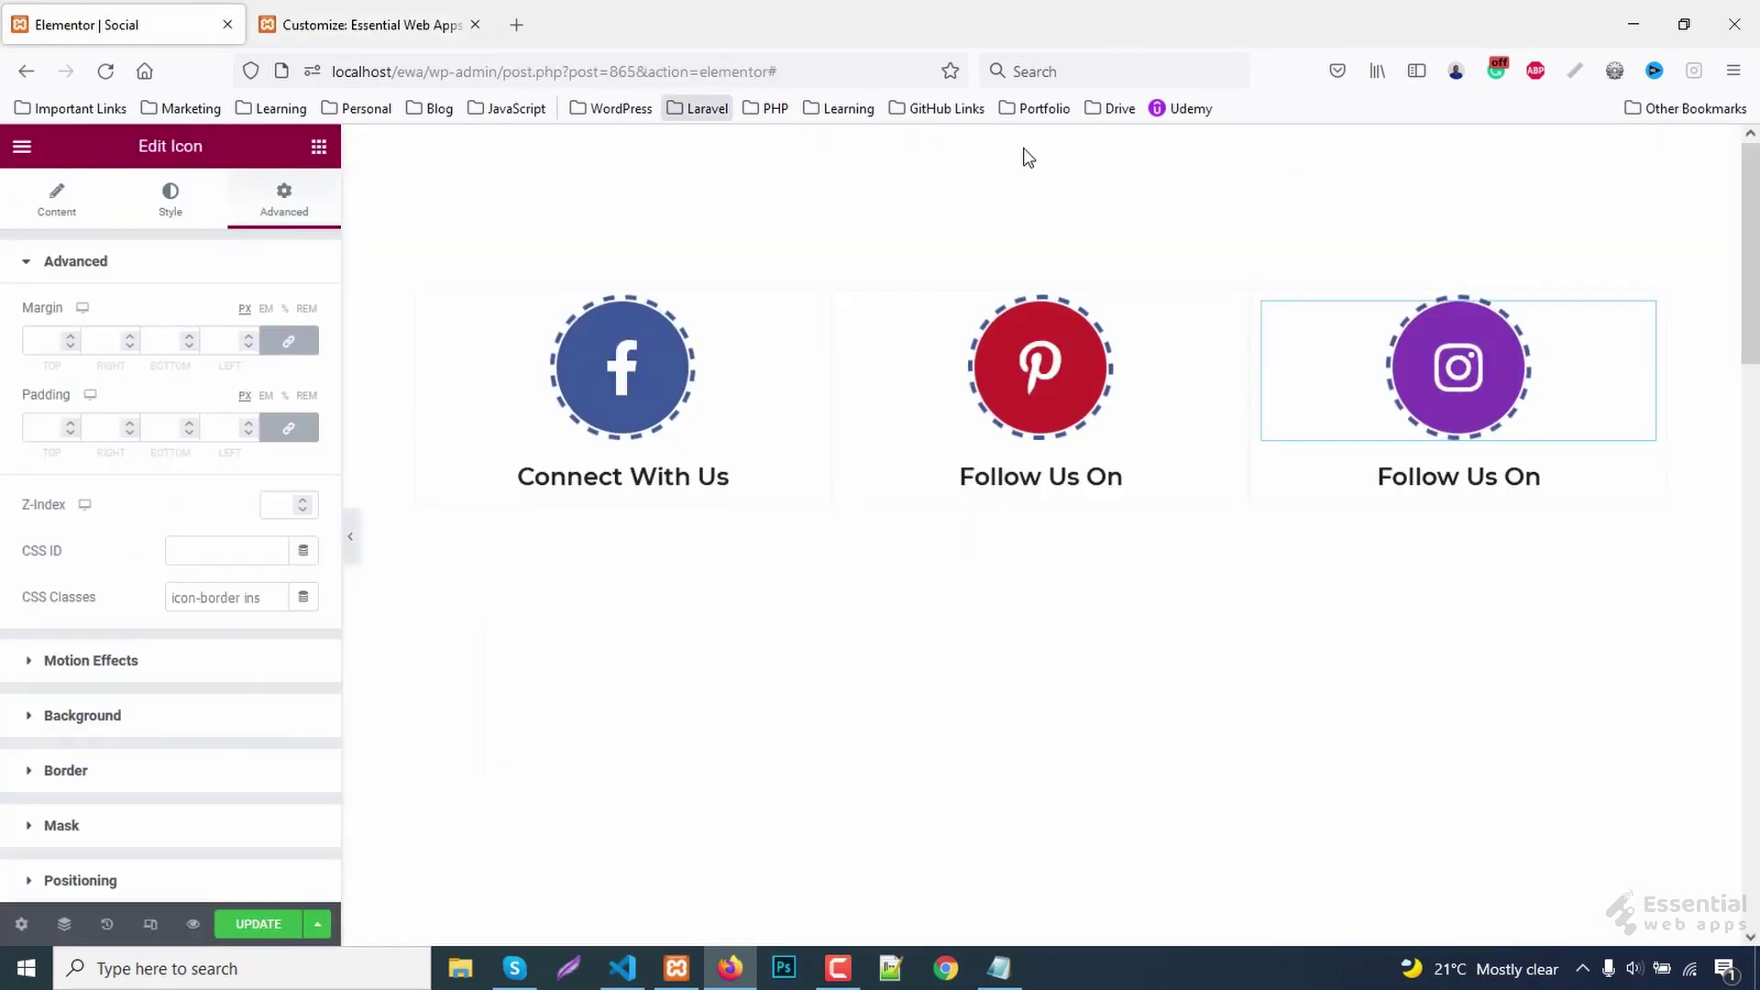
{"action": "left_click", "coordinate": [1218, 331]}
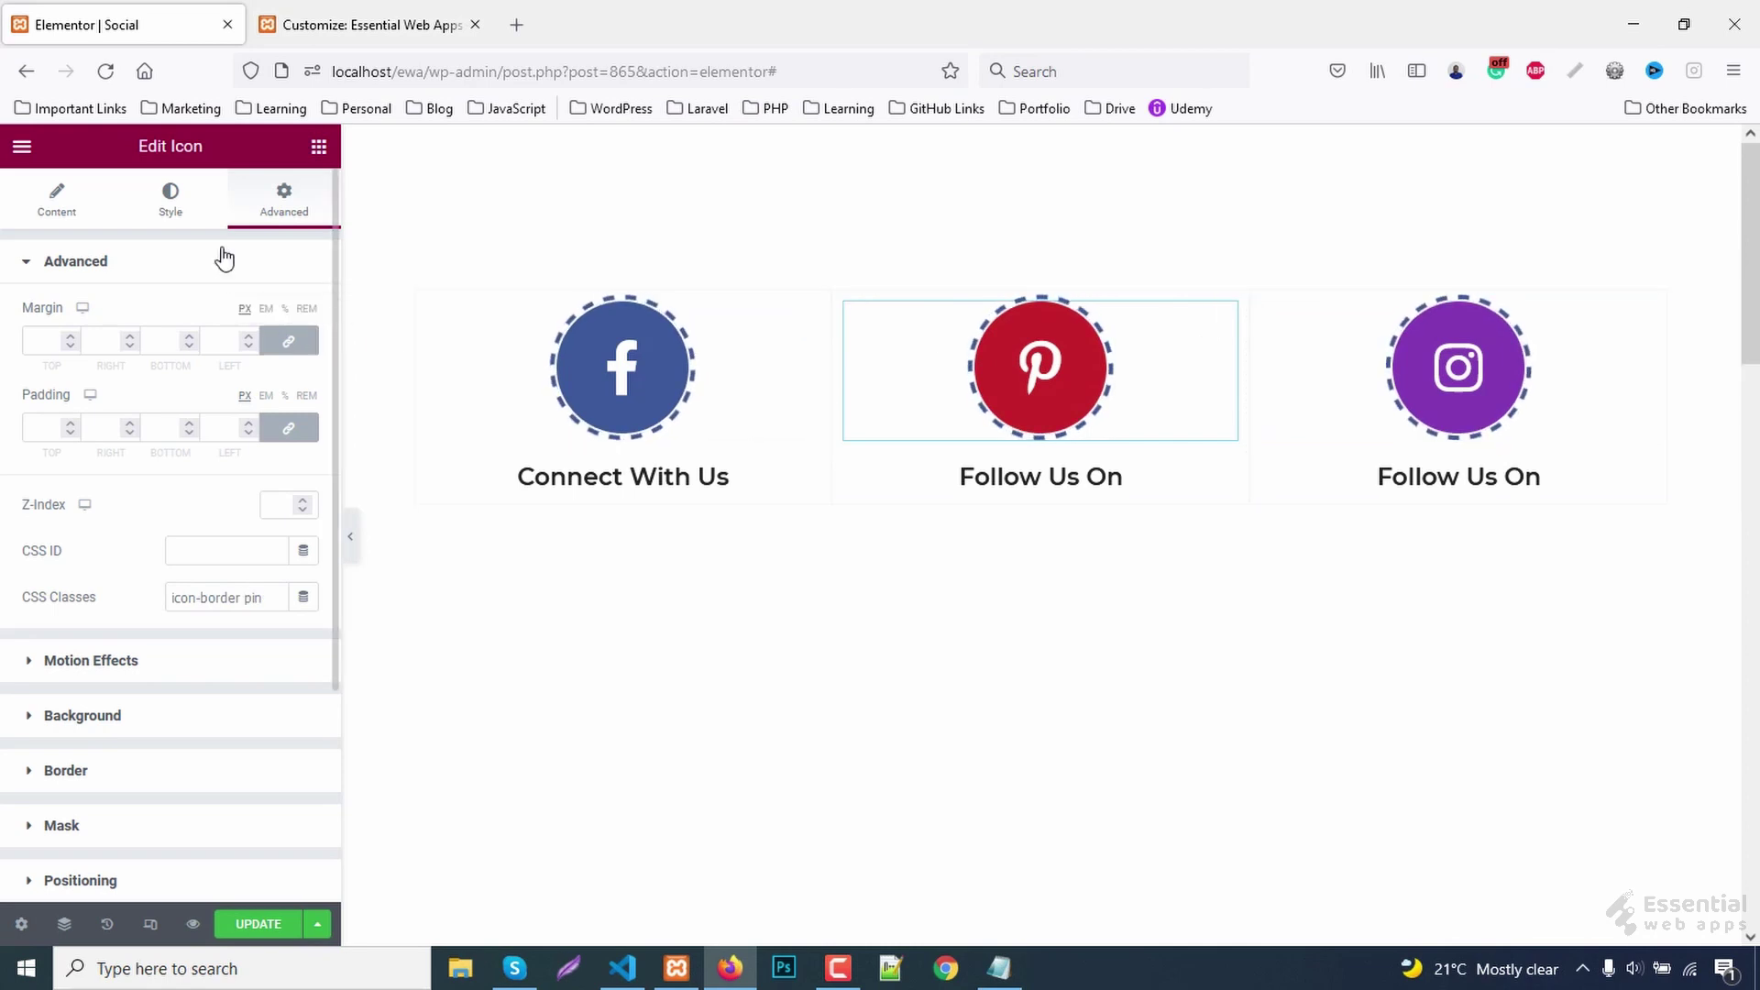
{"action": "left_click", "coordinate": [171, 201]}
{"action": "left_click", "coordinate": [304, 360]}
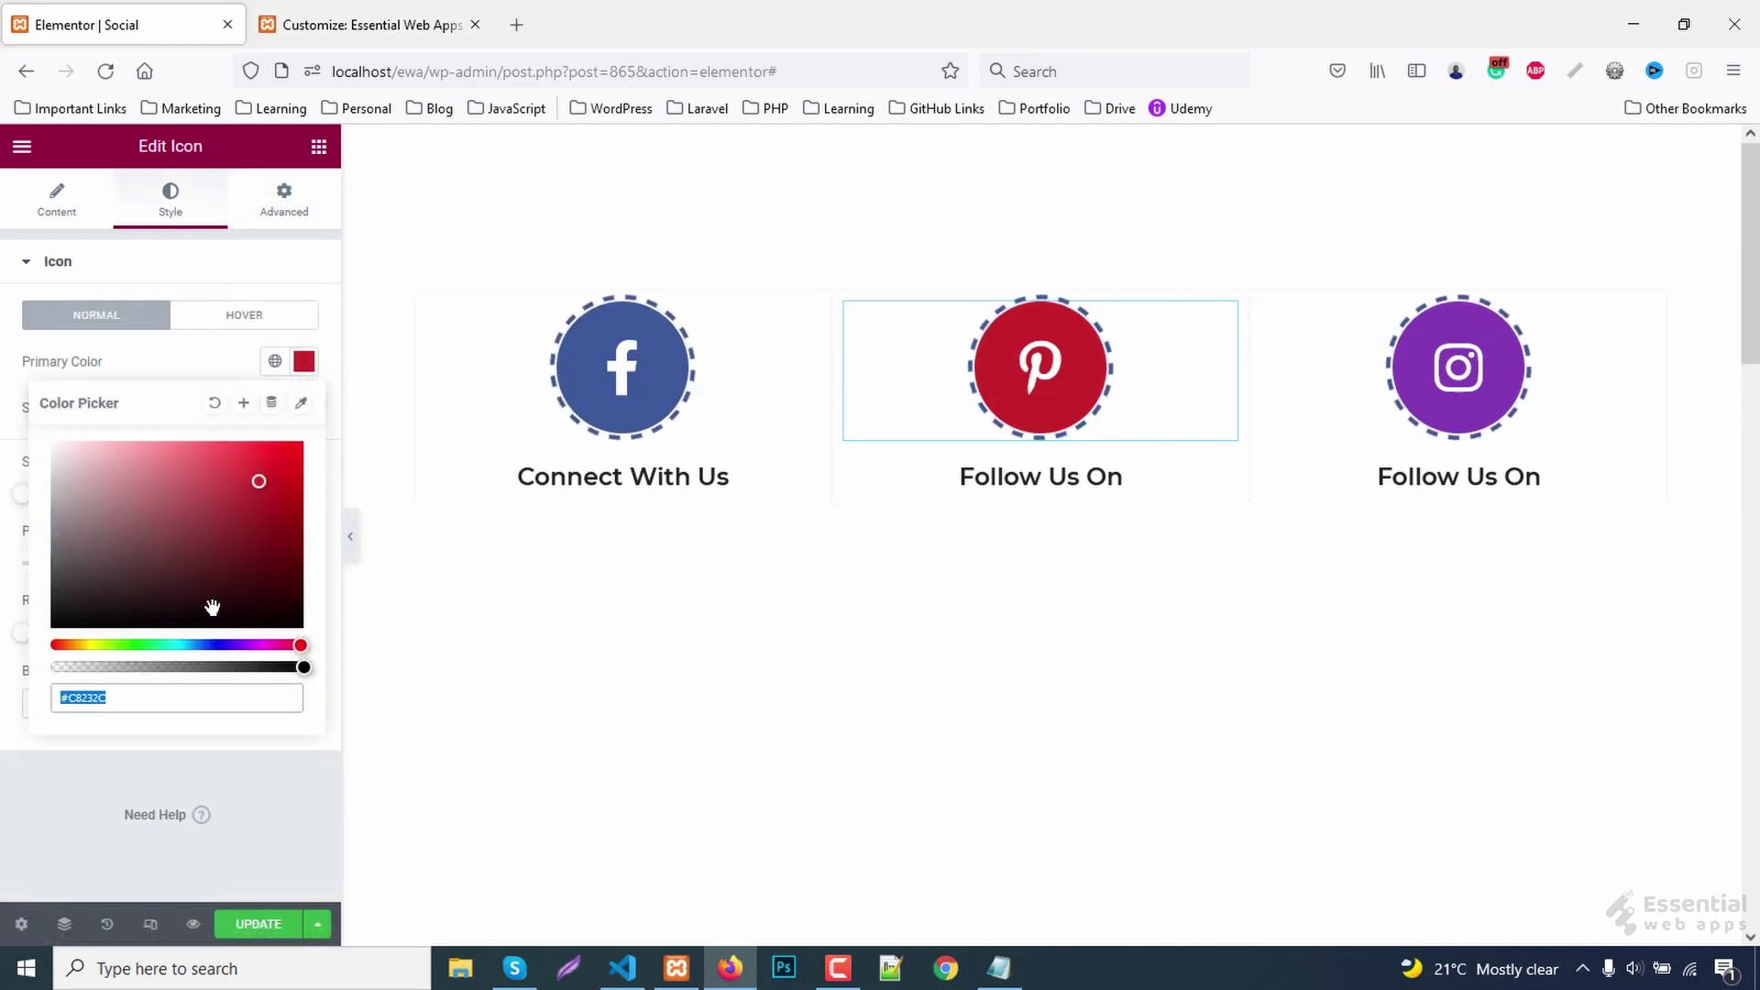
{"action": "left_click", "coordinate": [161, 697]}
{"action": "double_click", "coordinate": [161, 696]}
{"action": "key", "text": "ctrl+c"}
{"action": "left_click", "coordinate": [371, 23]}
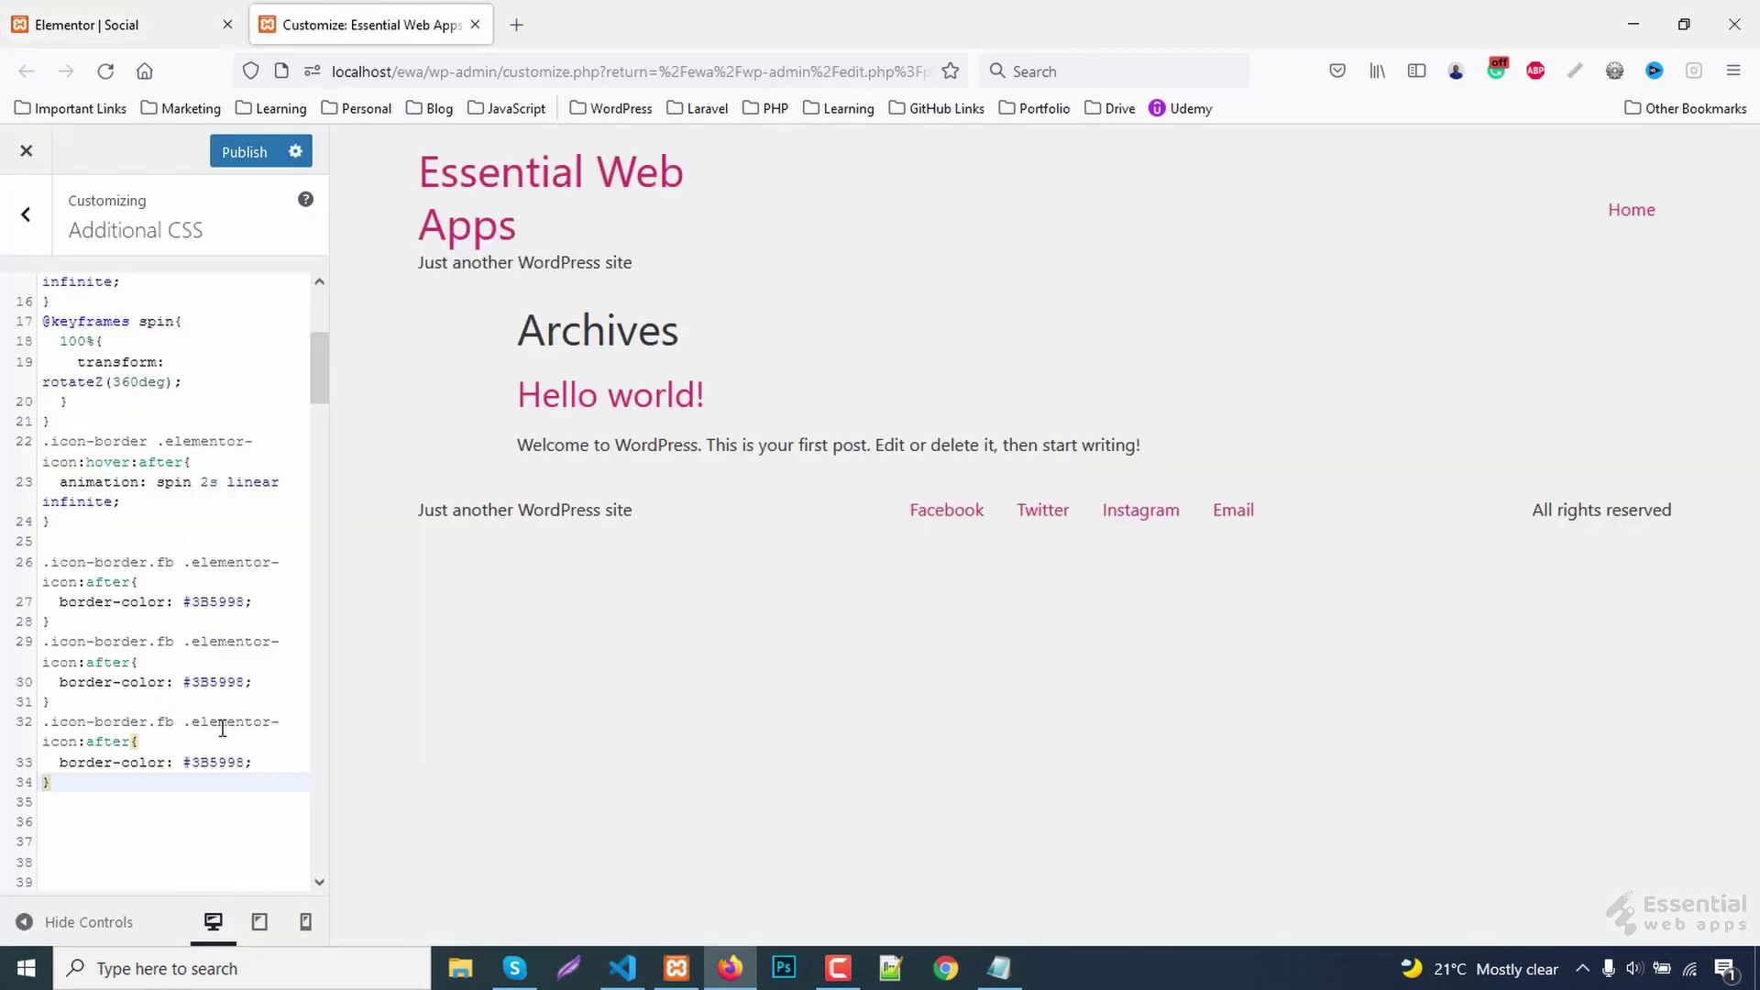
{"action": "double_click", "coordinate": [218, 685]}
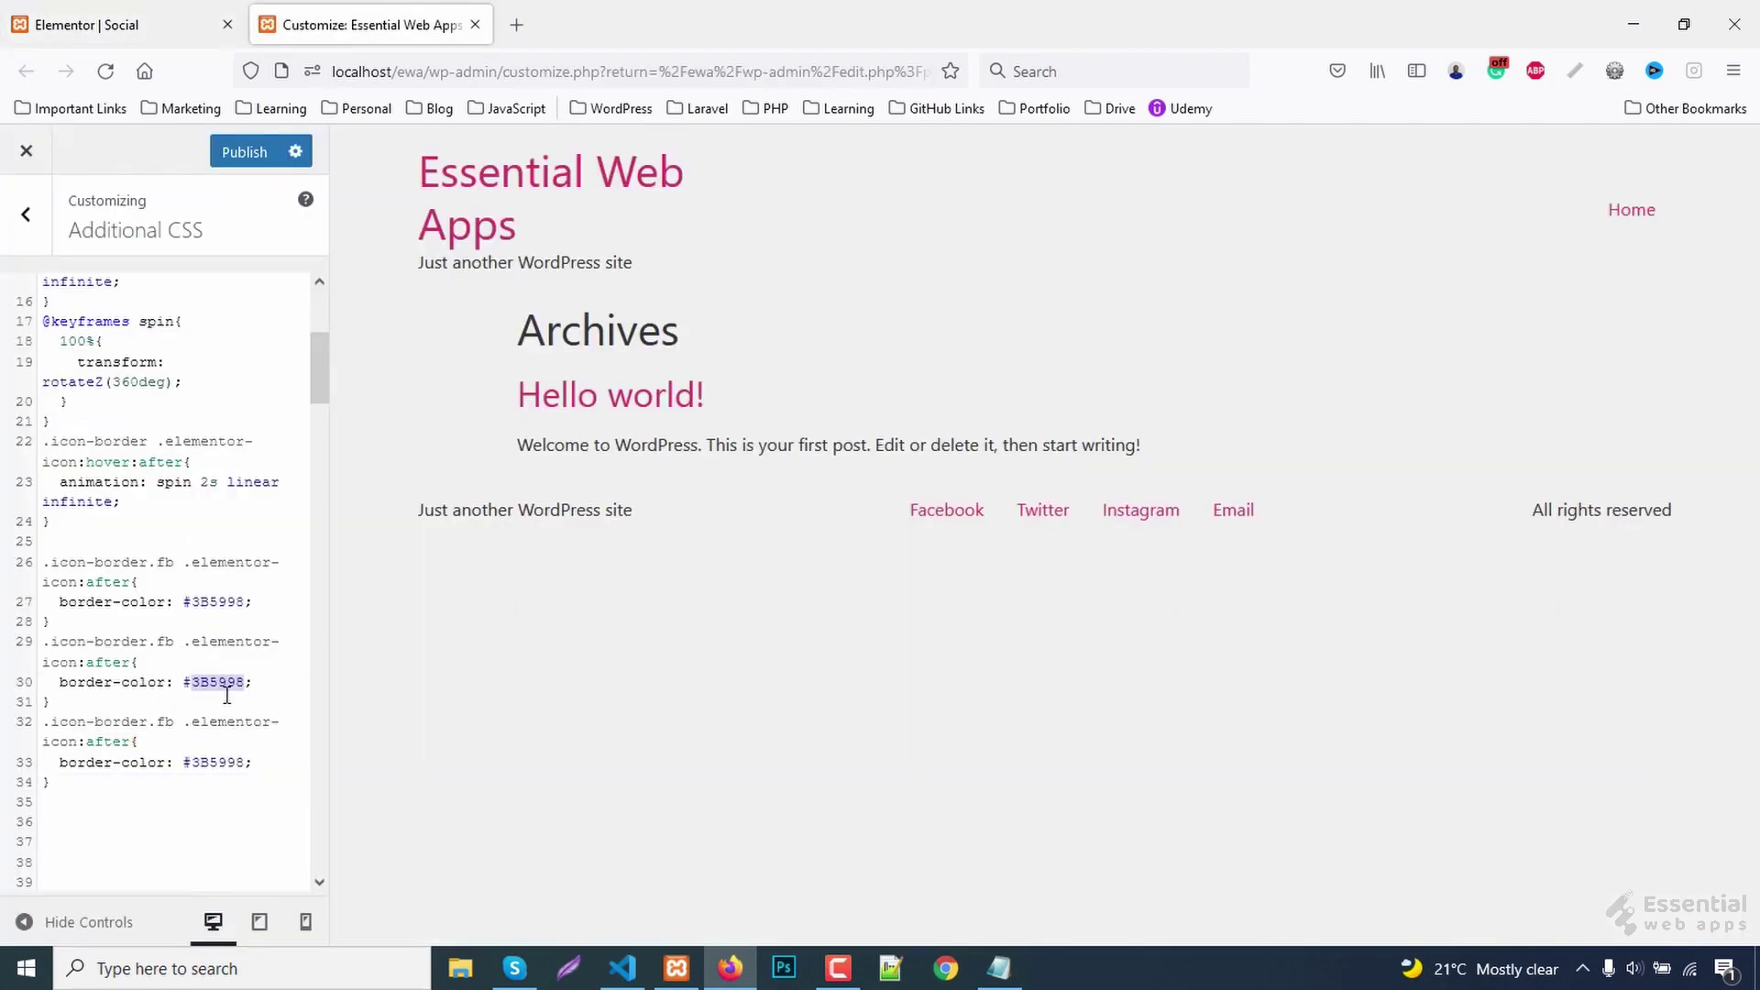
{"action": "key", "text": "ctrl+v"}
{"action": "double_click", "coordinate": [164, 641]}
{"action": "type", "text": "p"}
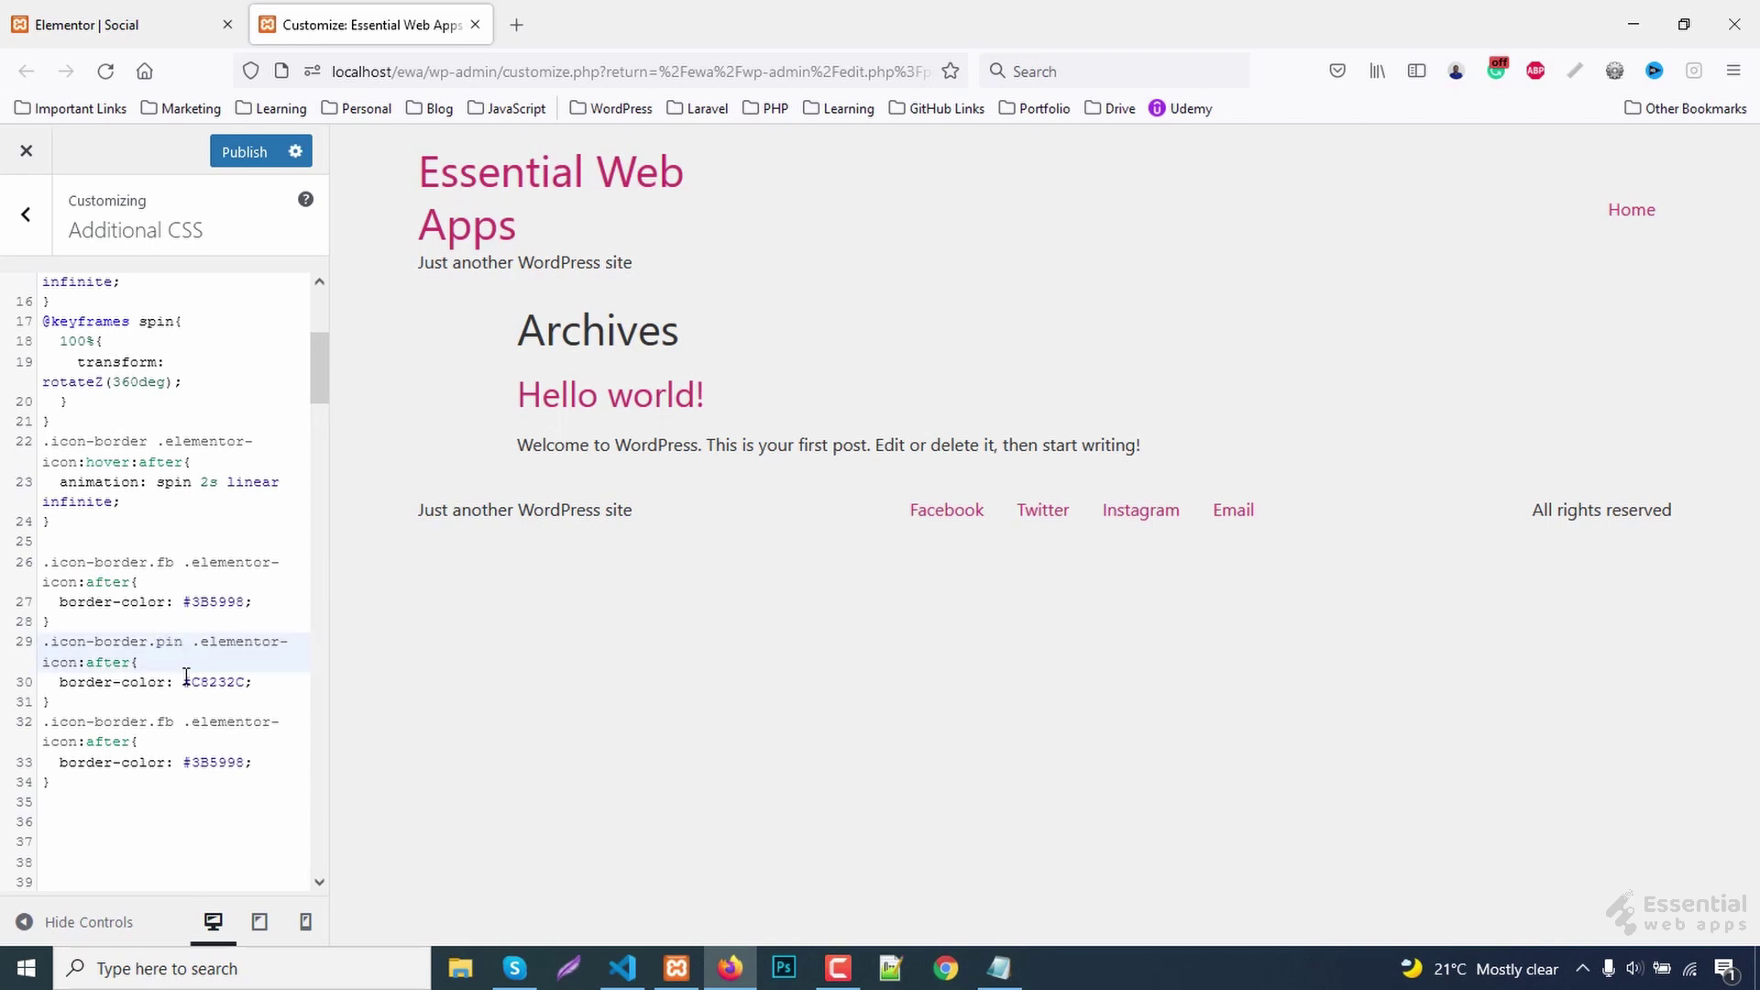
- Copy Instagram's purple #833AB4 for the third rule and select its fb class name to rename it ins
{"action": "left_click", "coordinate": [78, 19]}
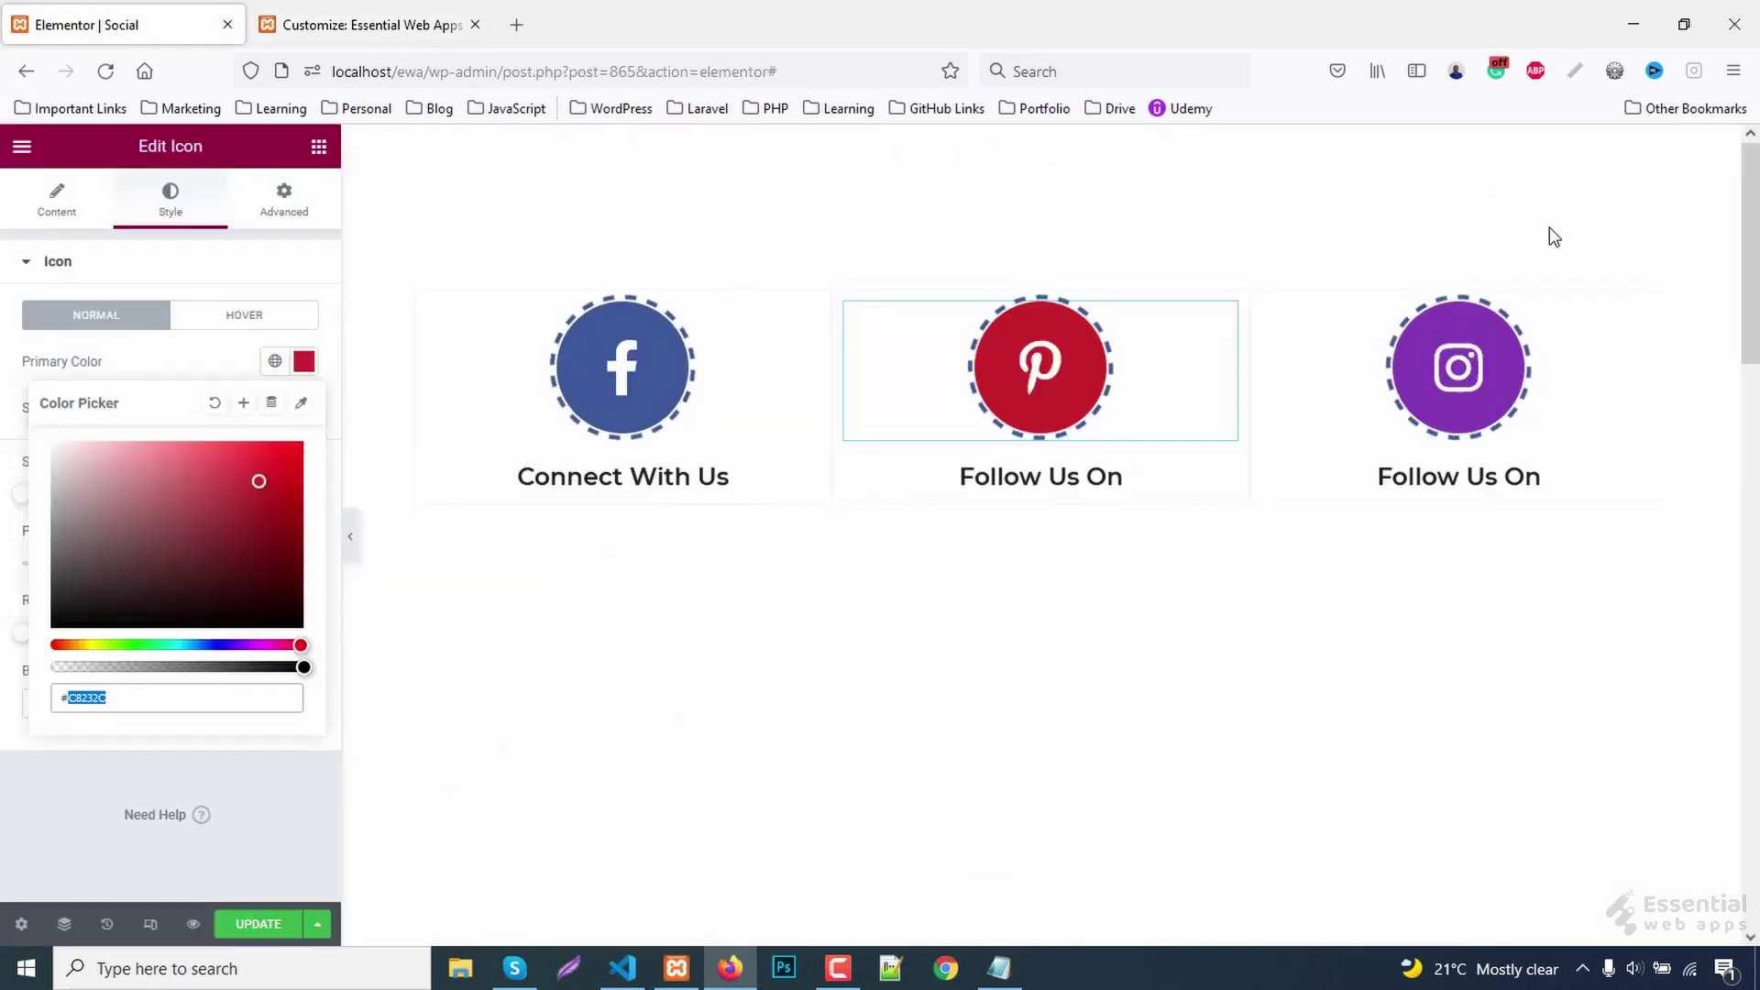
{"action": "left_click", "coordinate": [1640, 320]}
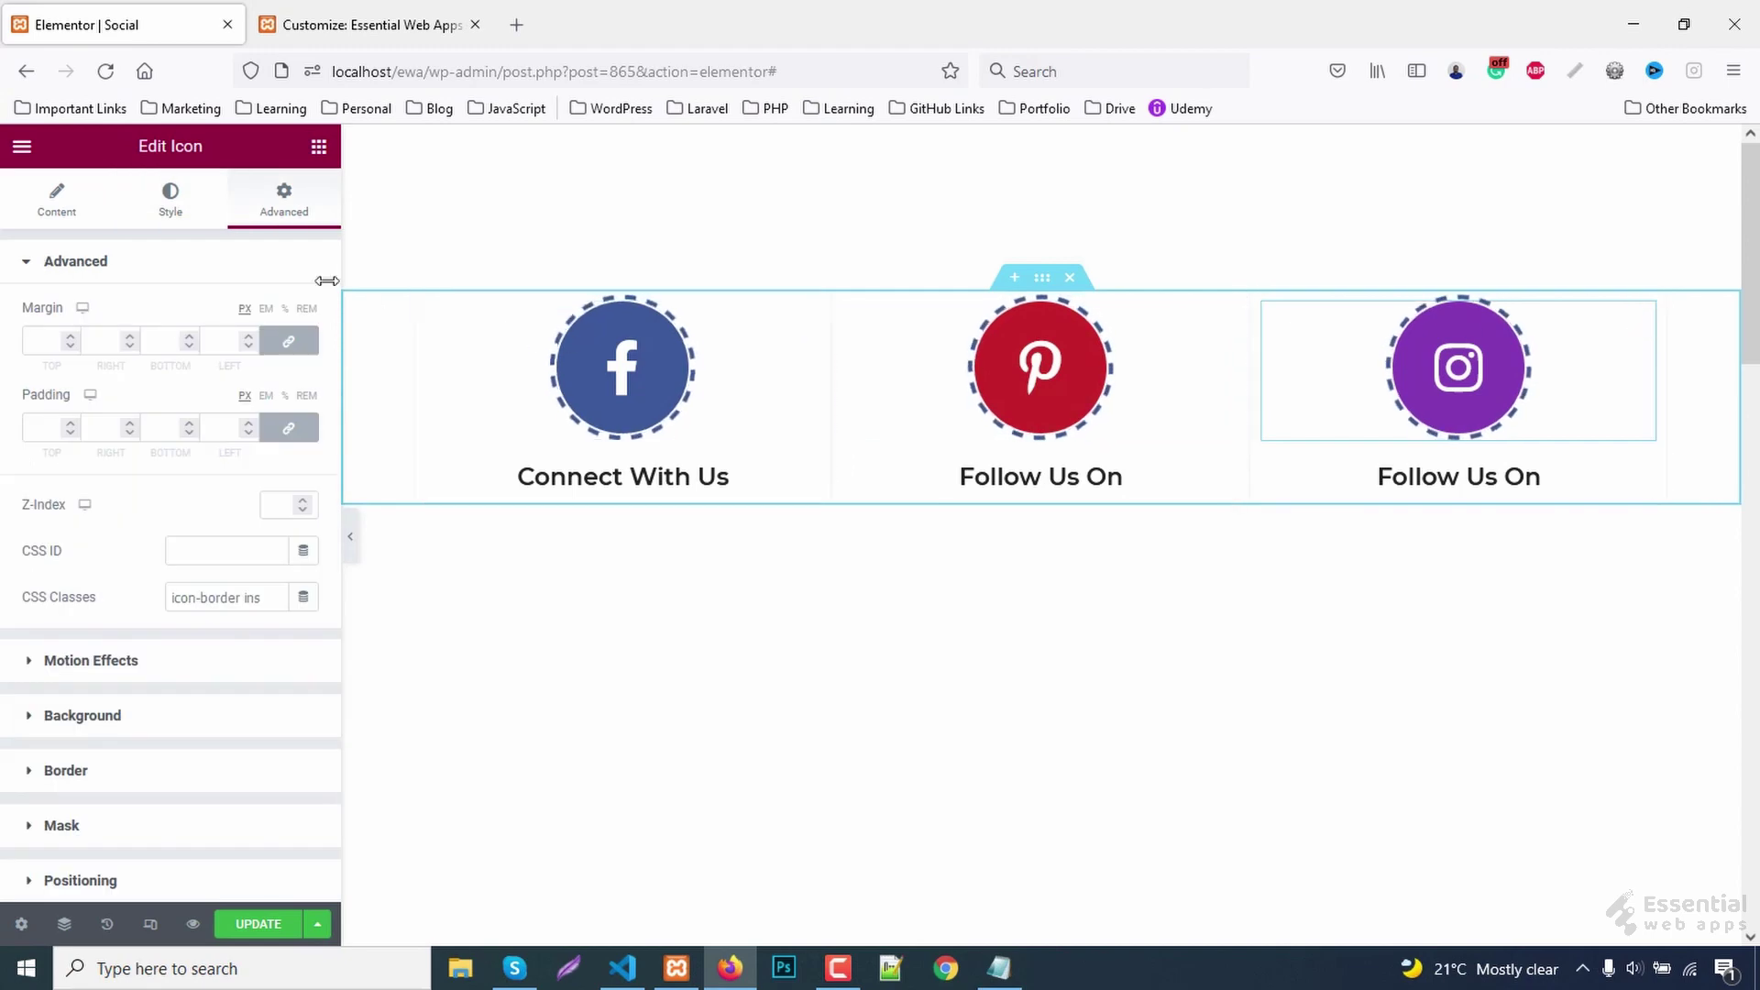
{"action": "left_click", "coordinate": [170, 197]}
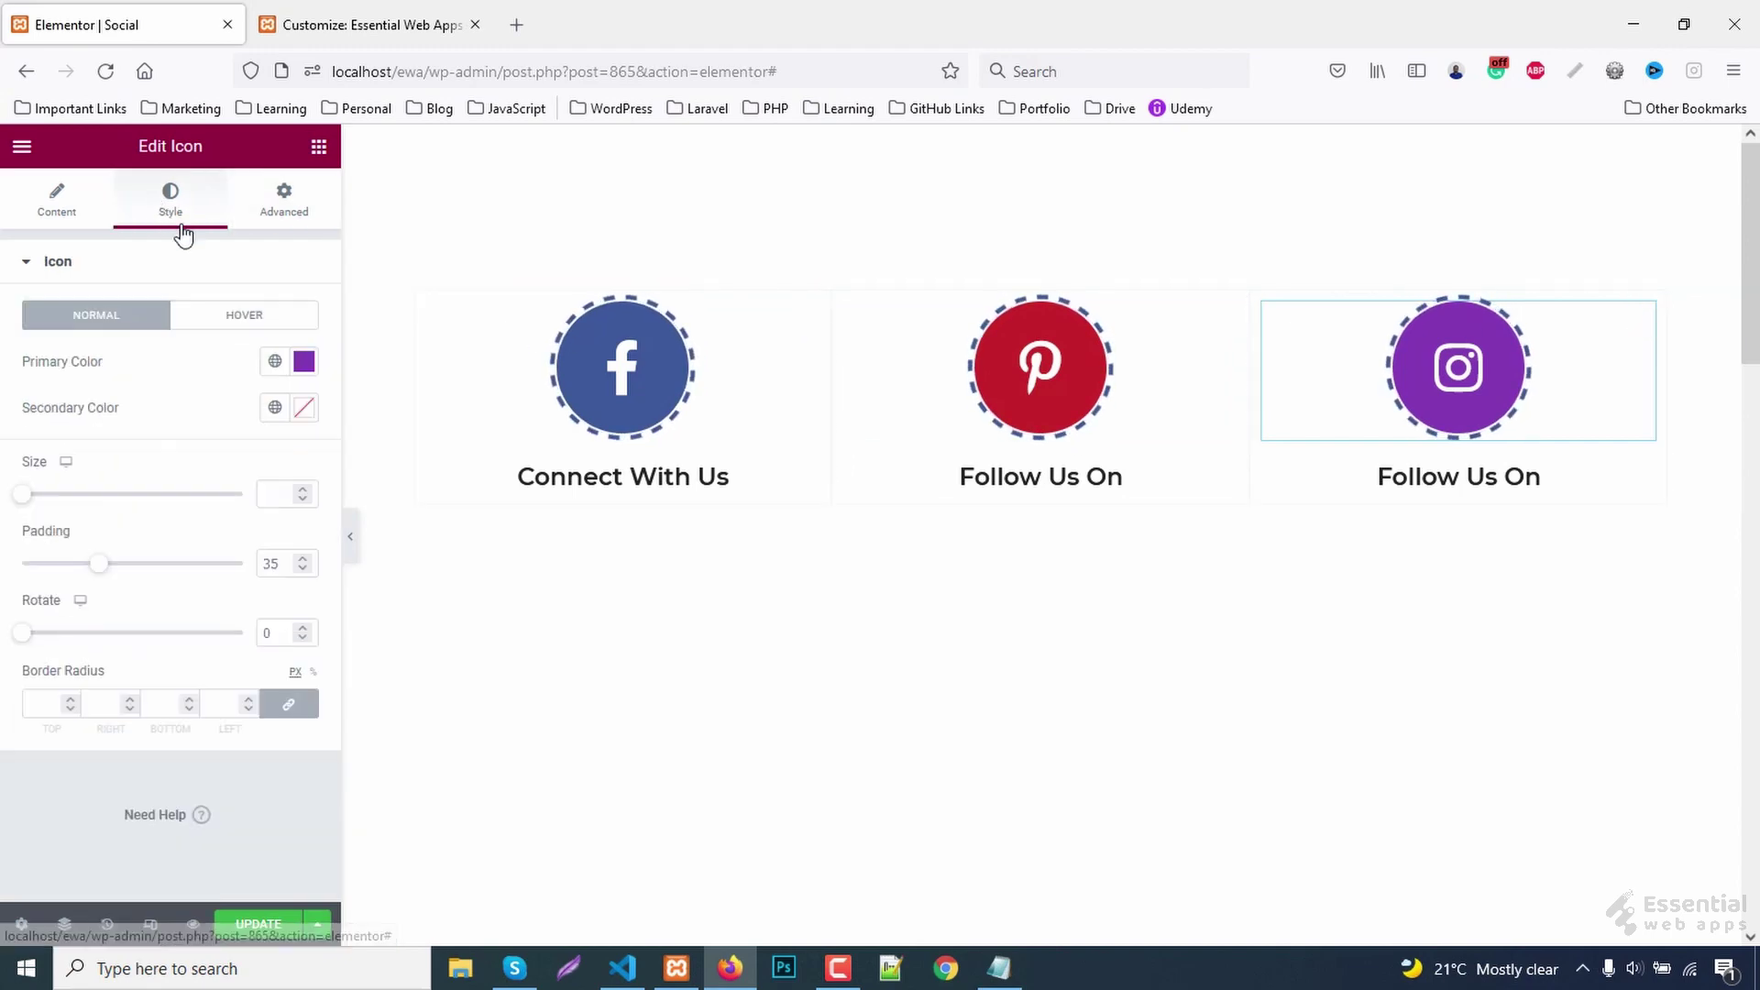
{"action": "left_click", "coordinate": [304, 361]}
{"action": "double_click", "coordinate": [142, 695]}
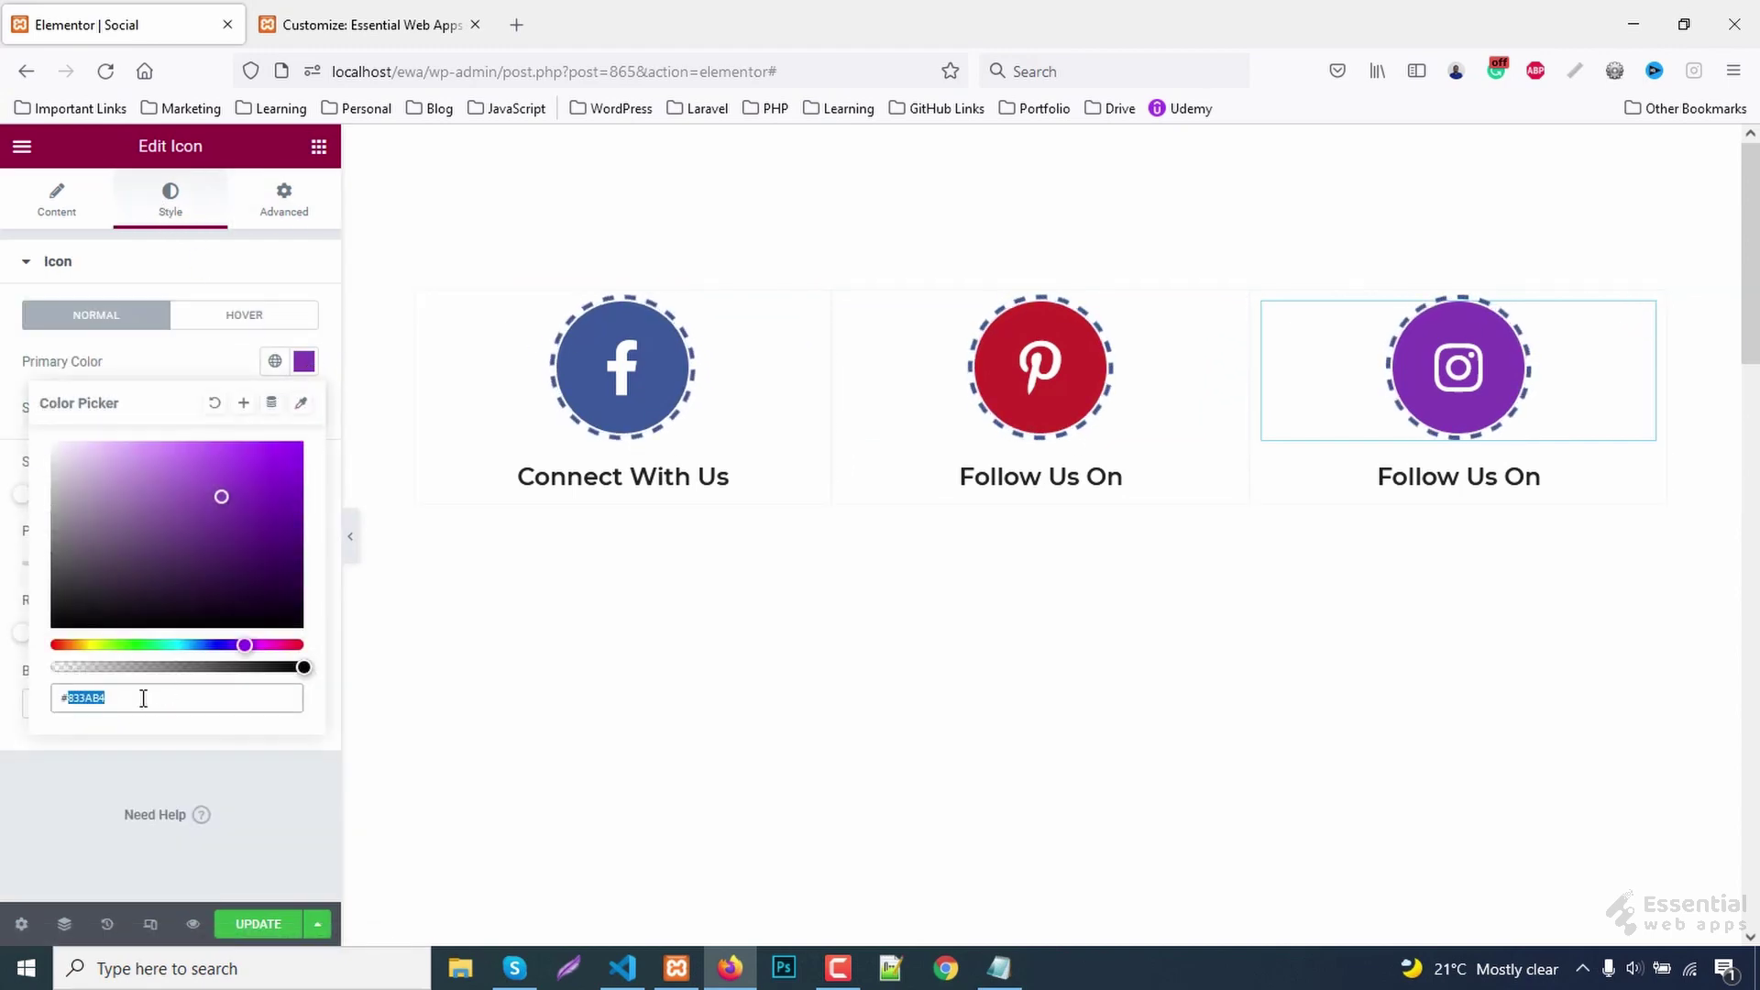
{"action": "left_click", "coordinate": [350, 26]}
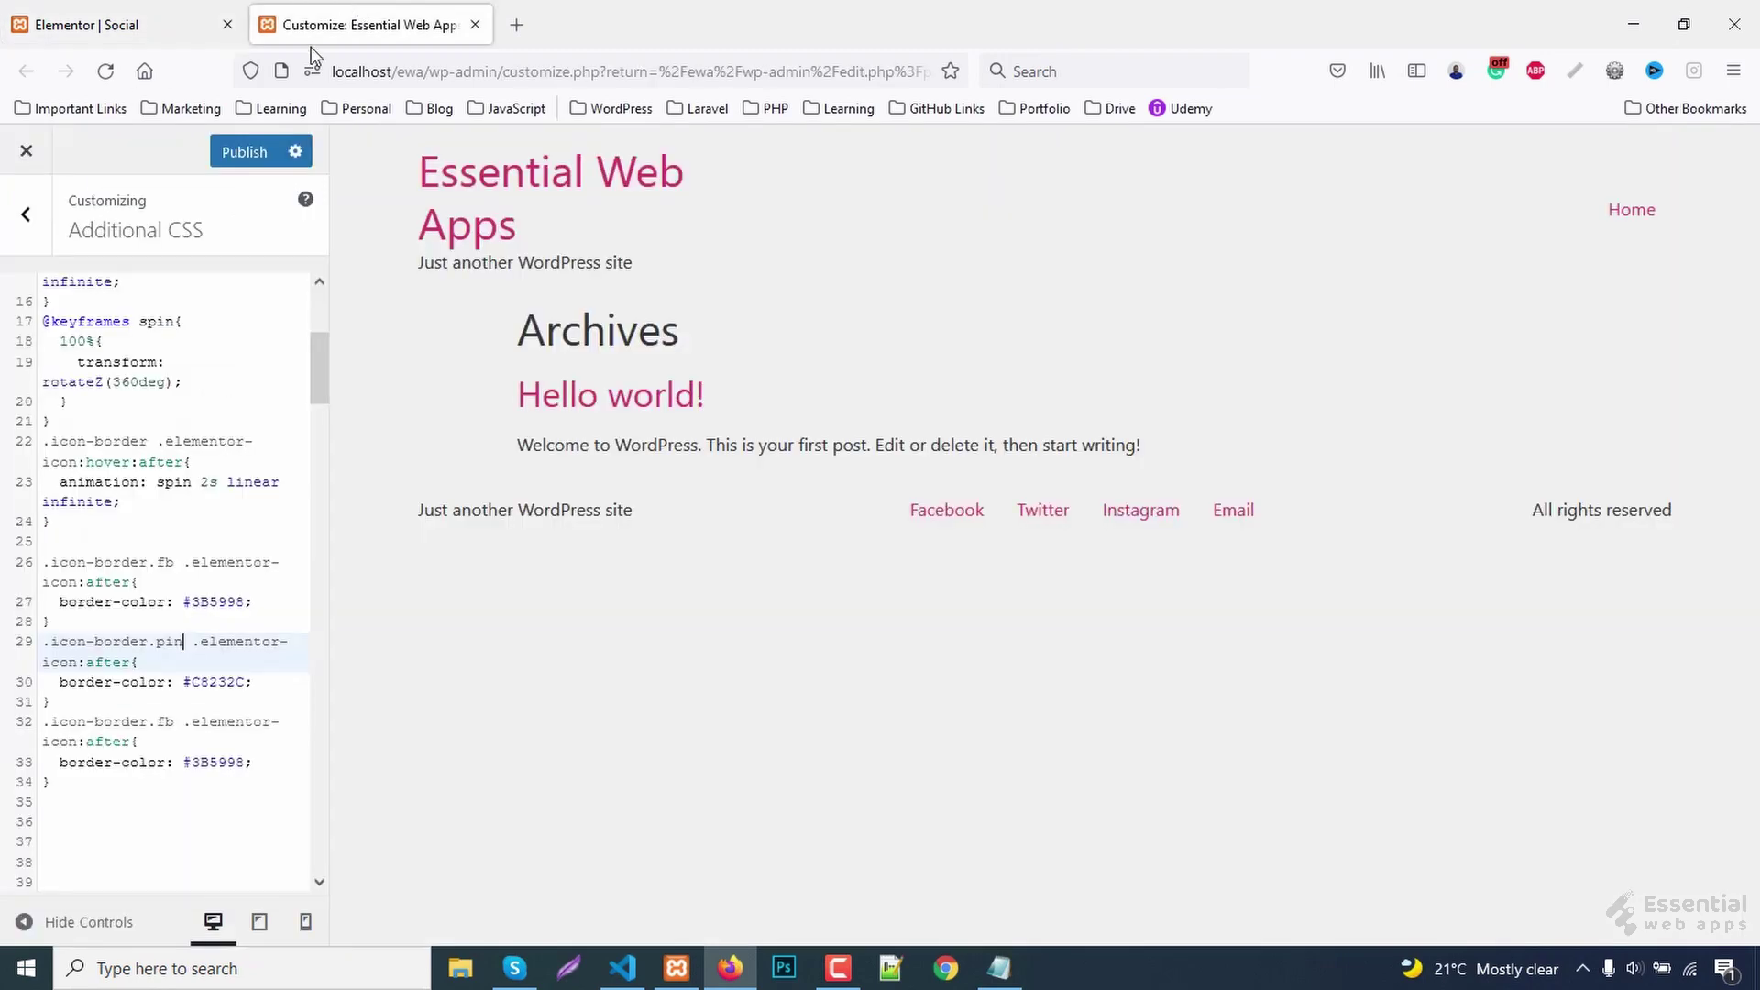
{"action": "double_click", "coordinate": [217, 762]}
{"action": "type", "text": "833AB4"}
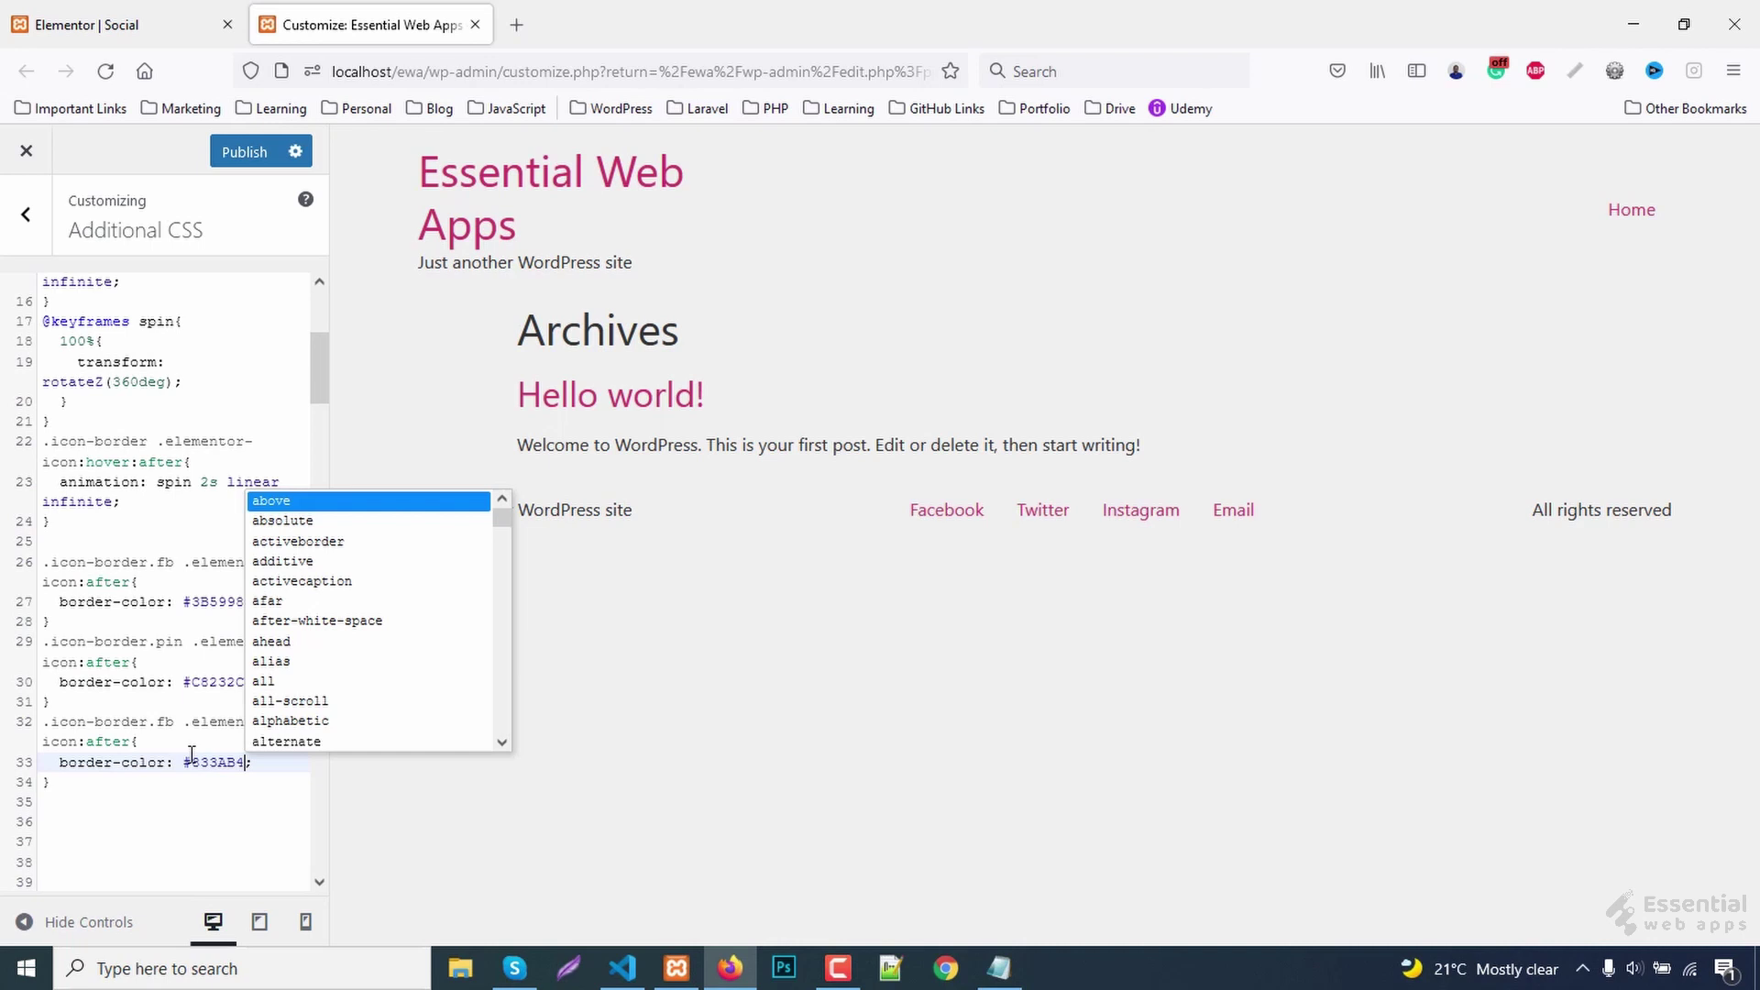
{"action": "double_click", "coordinate": [166, 724]}
{"action": "type", "text": "ins"}
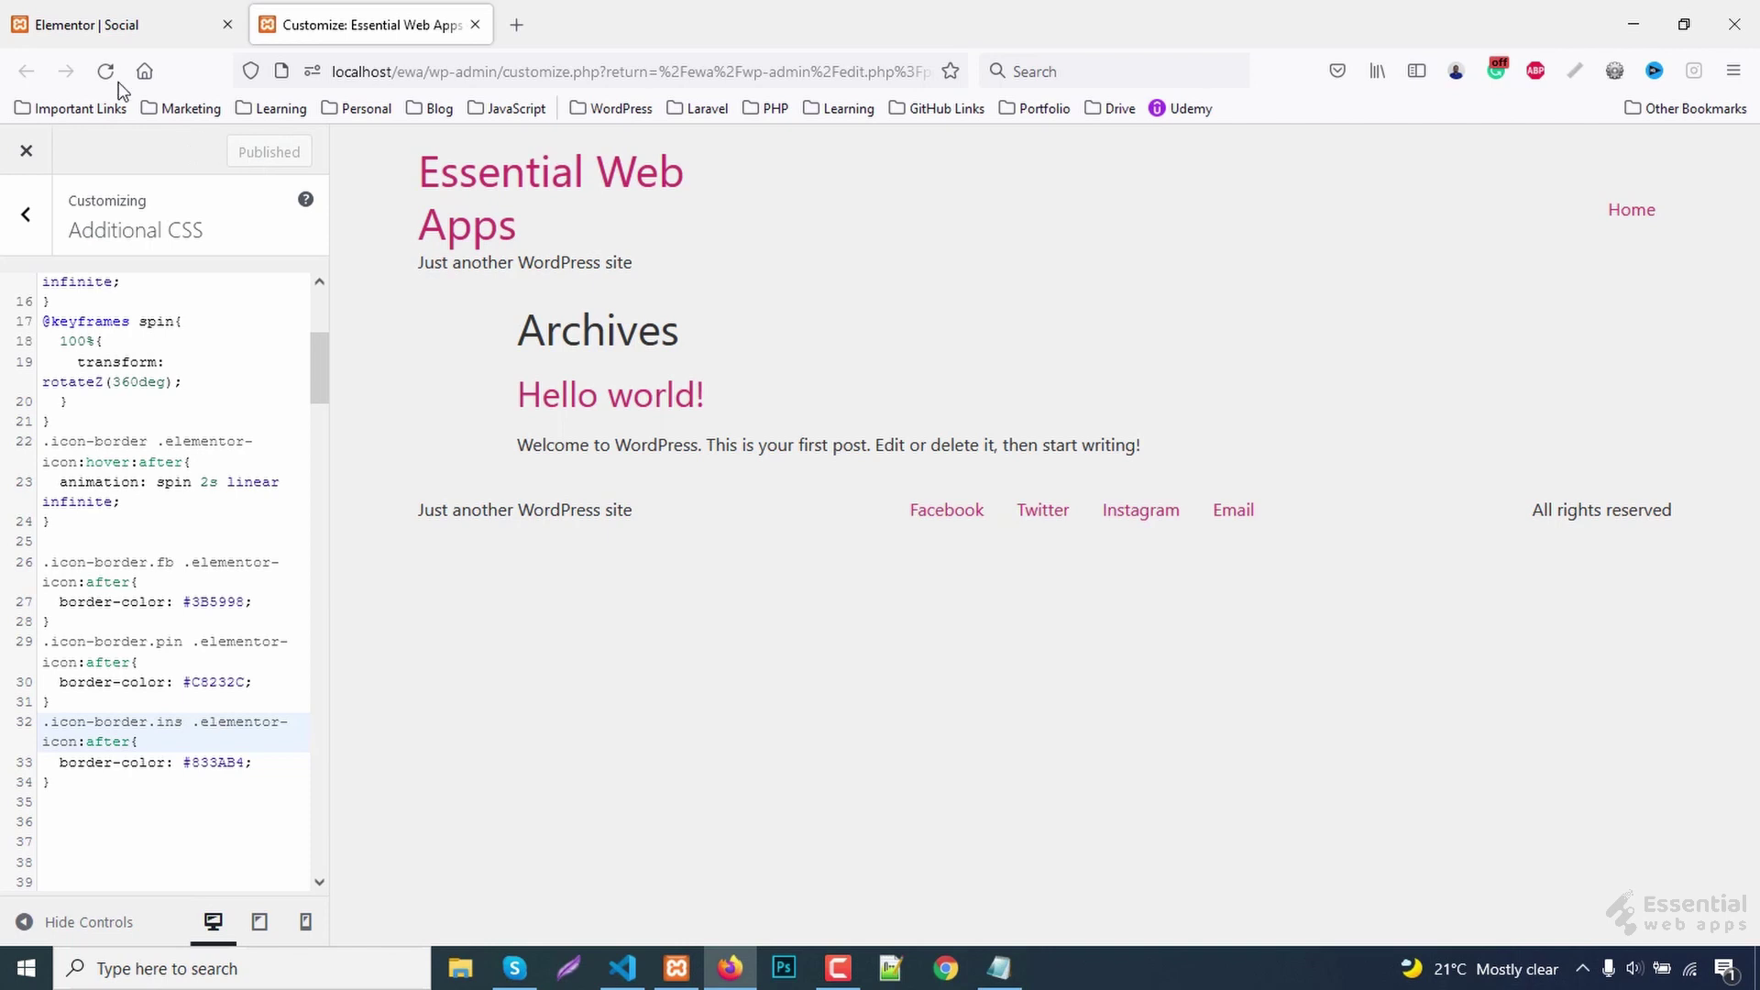
{"action": "left_click", "coordinate": [80, 31]}
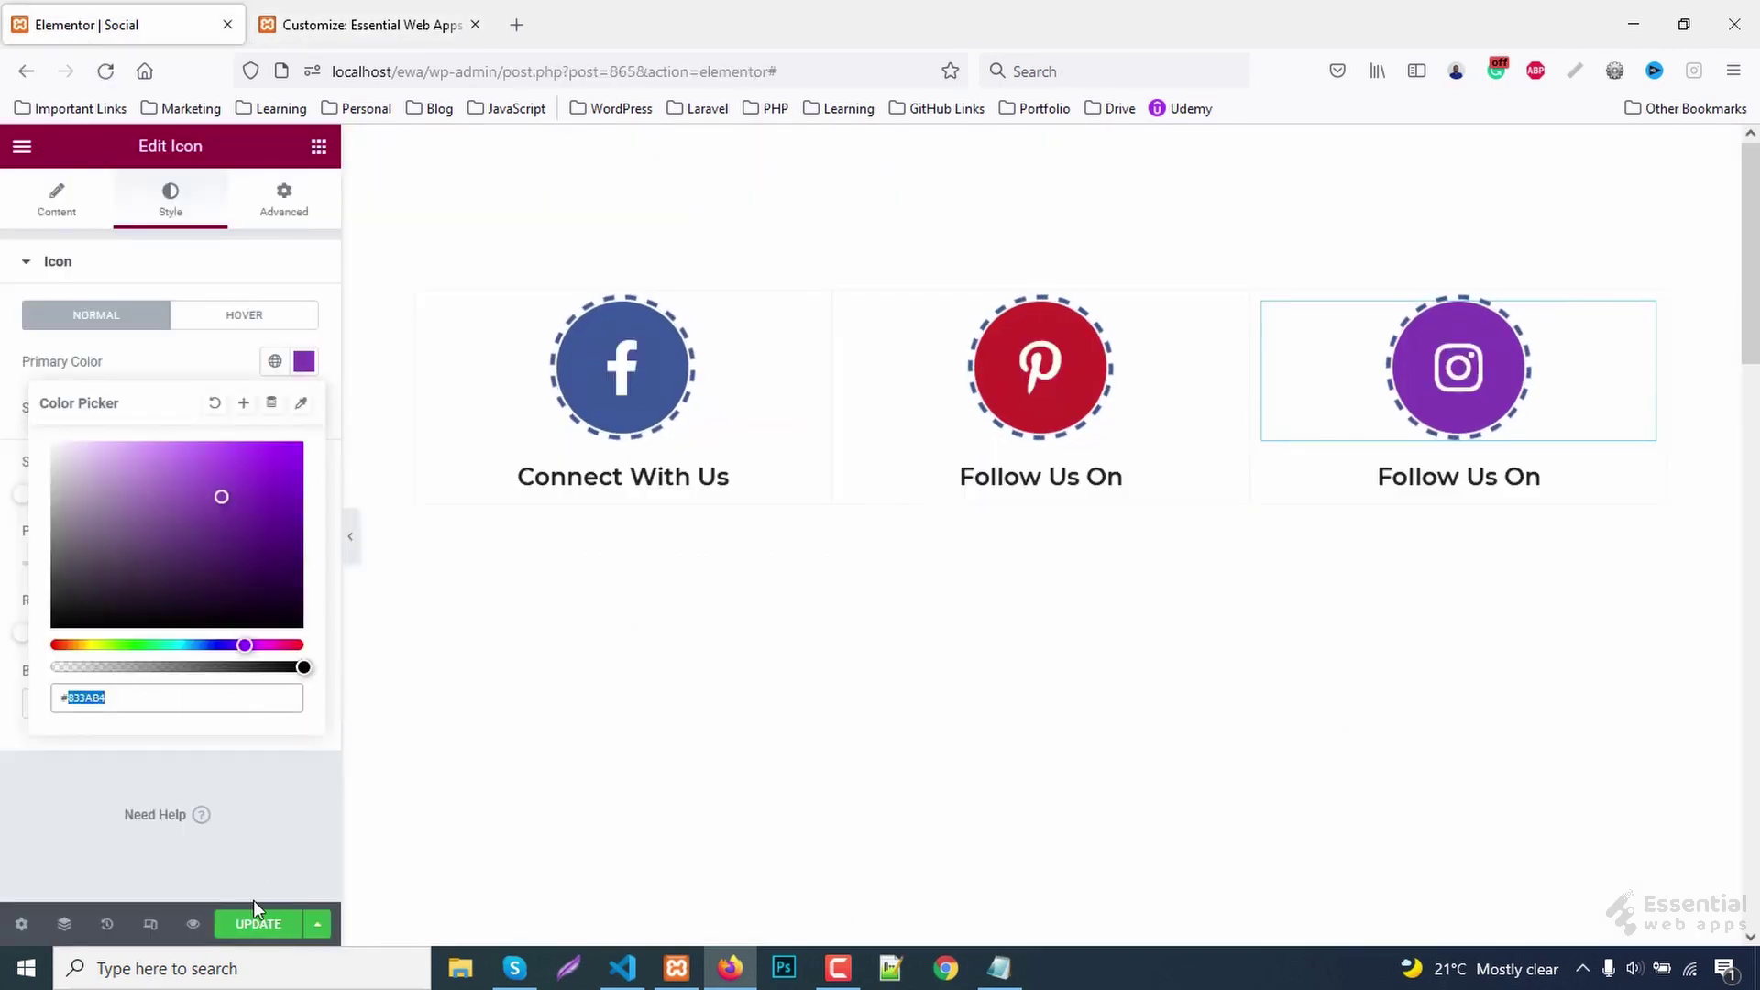
- Save the Social page, reload the editor with F5, and preview it full width
{"action": "left_click", "coordinate": [254, 901]}
{"action": "left_click", "coordinate": [265, 924]}
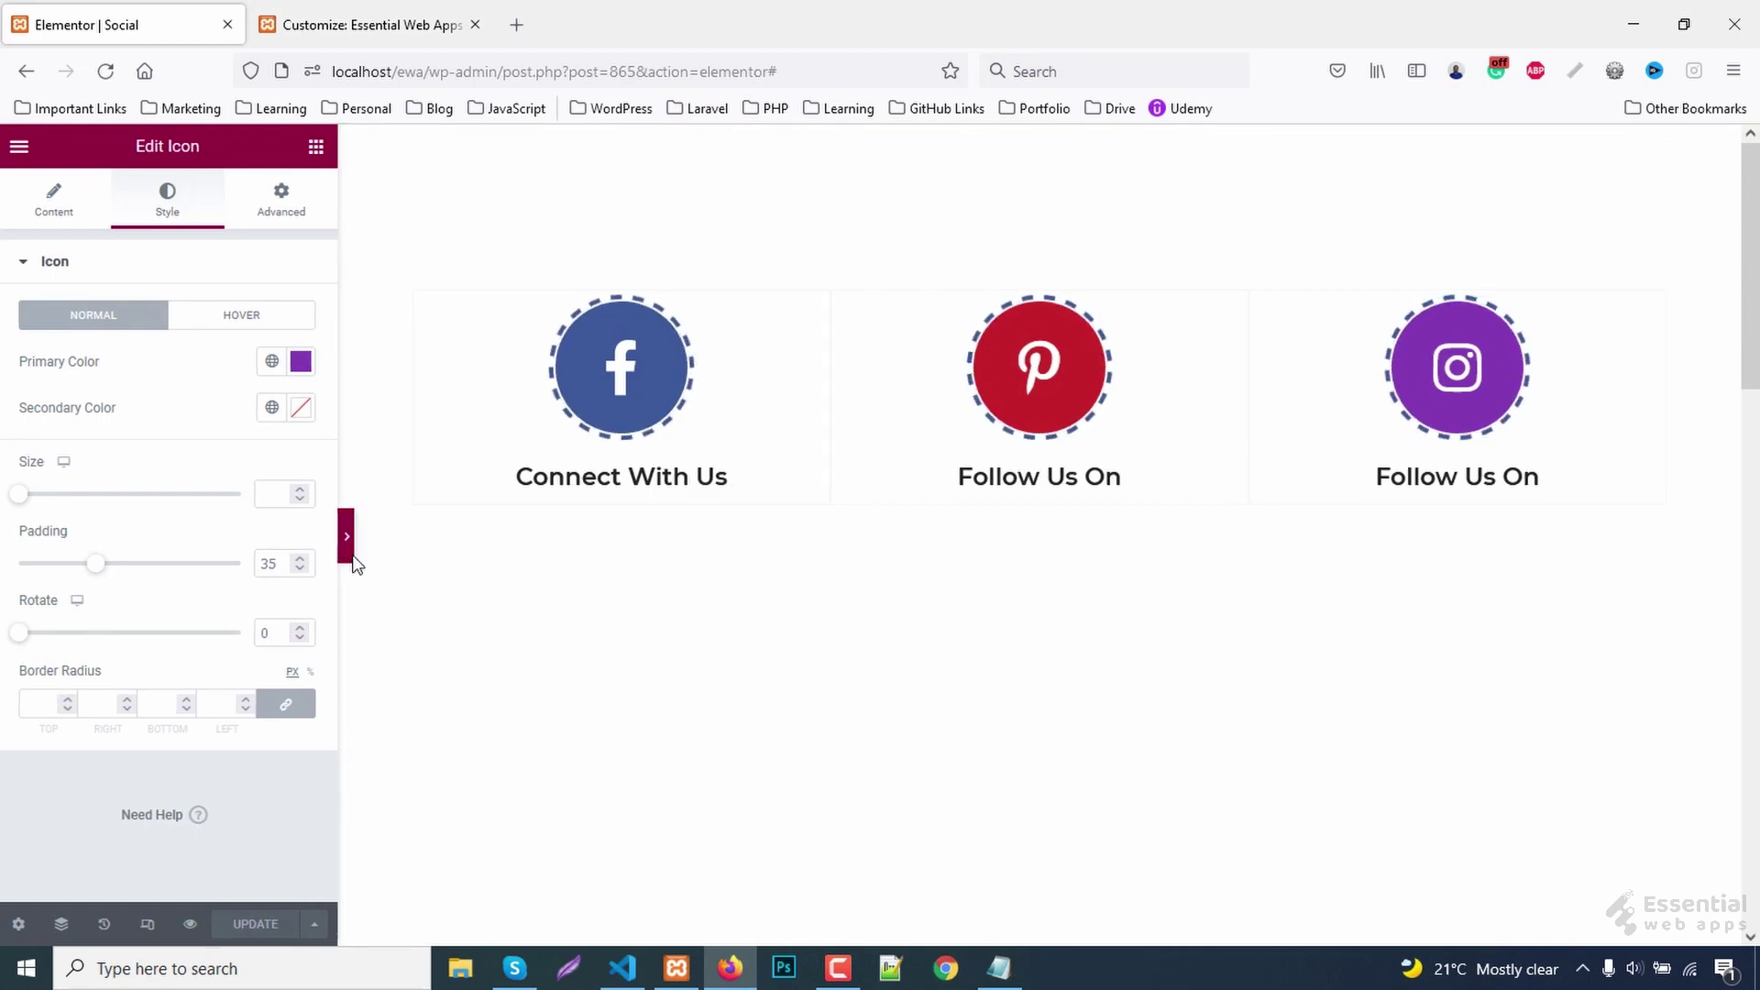
{"action": "key", "text": "F5"}
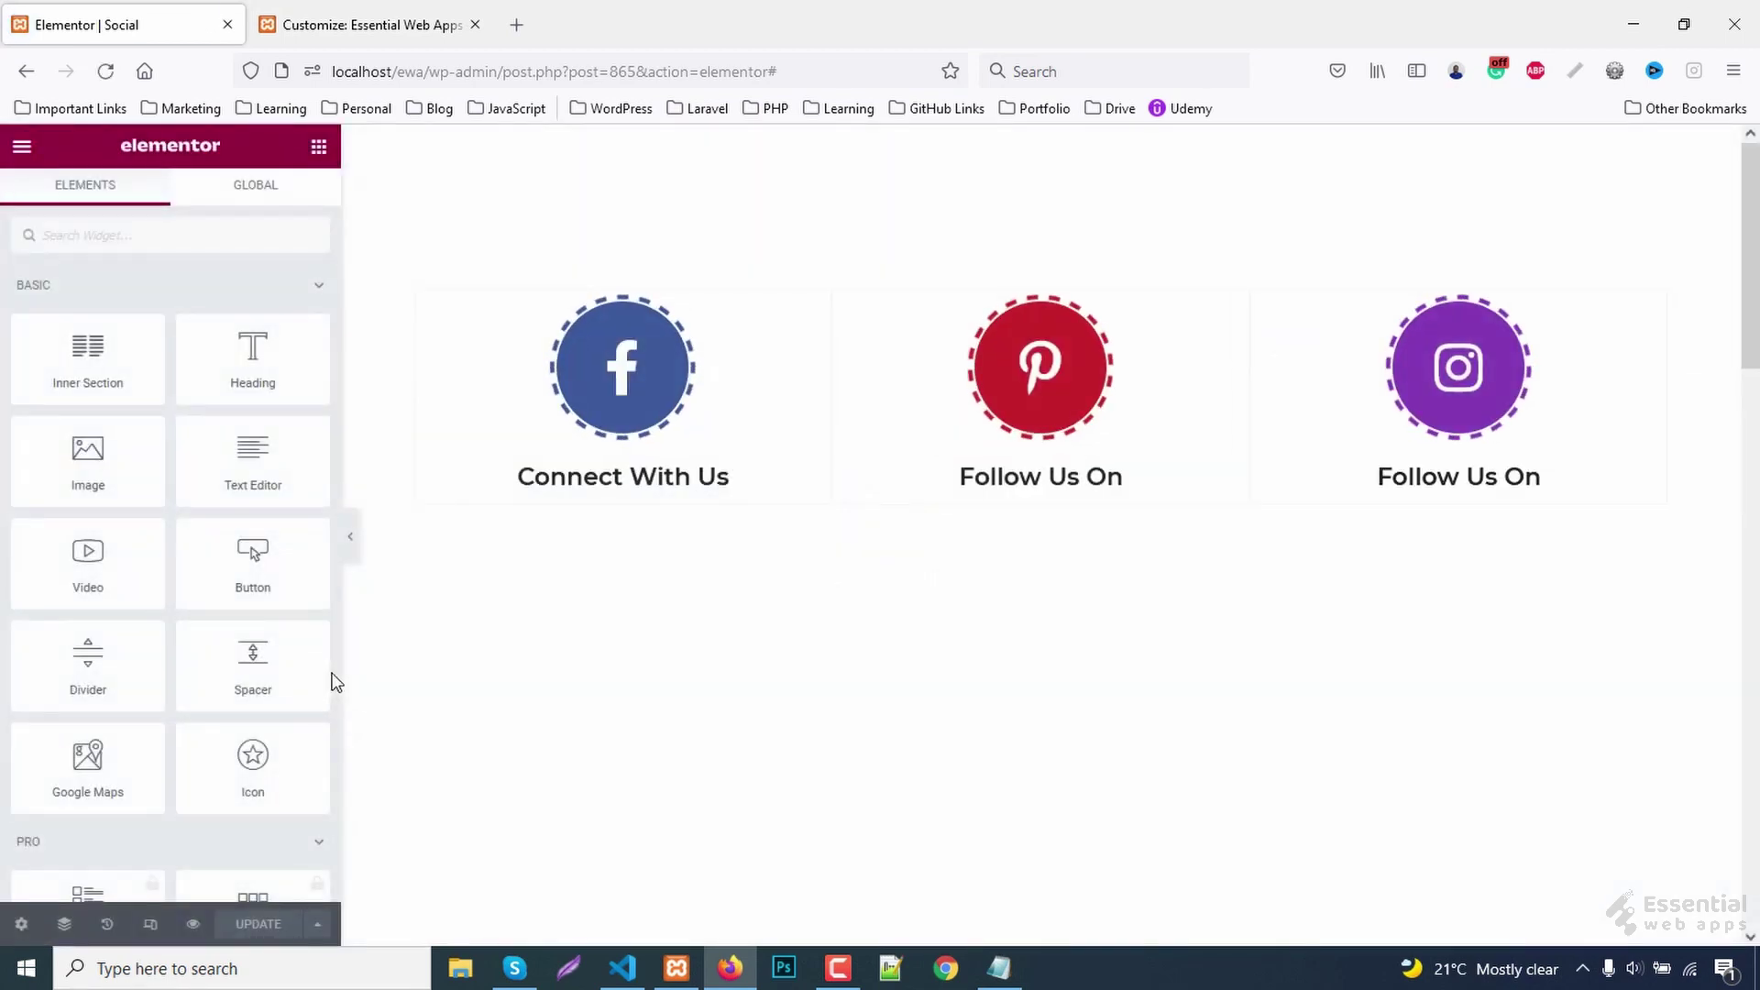
{"action": "left_click", "coordinate": [354, 547]}
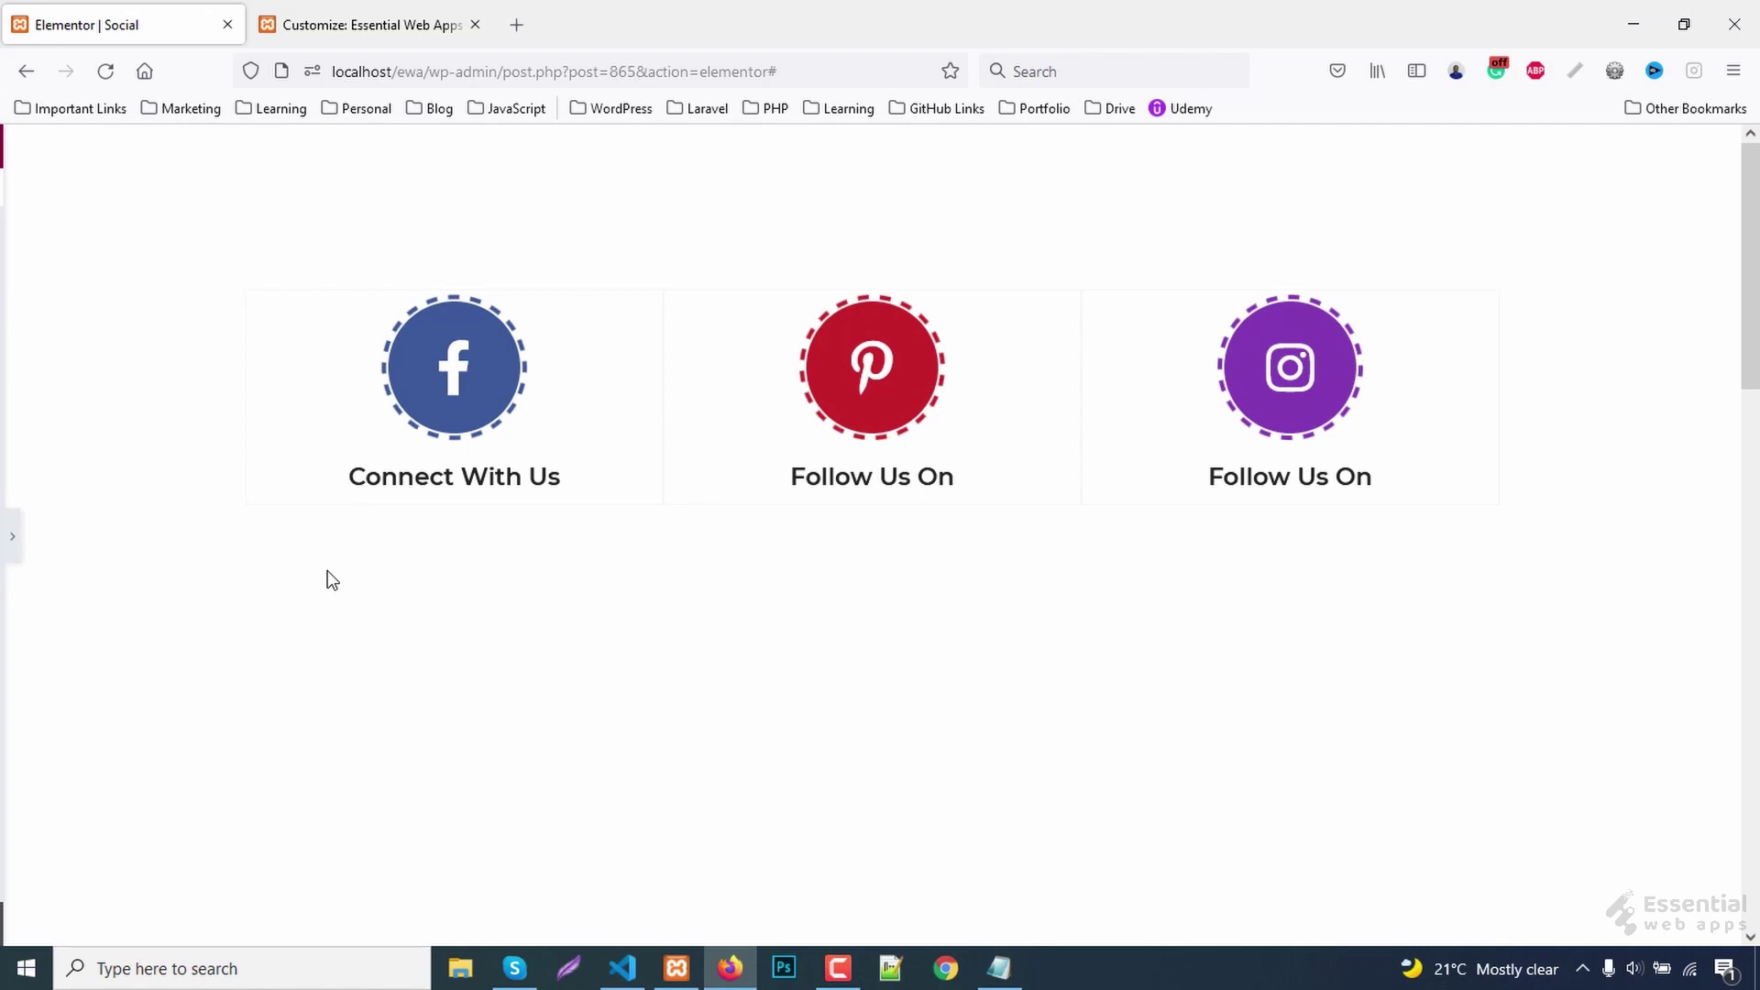